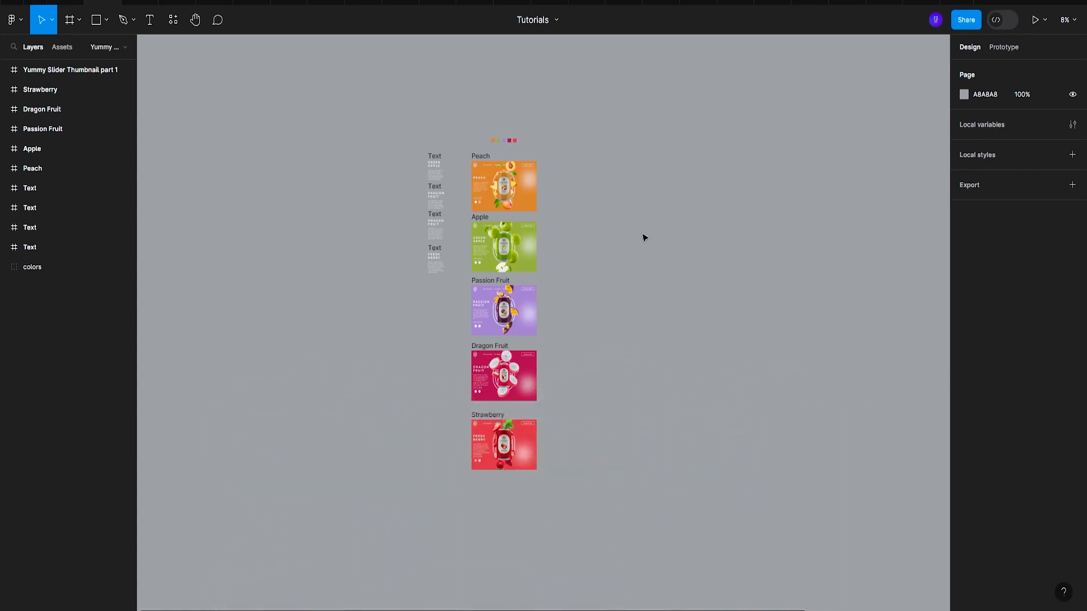
pyautogui.scroll(3, 365, 165)
pyautogui.scroll(-1, 448, 151)
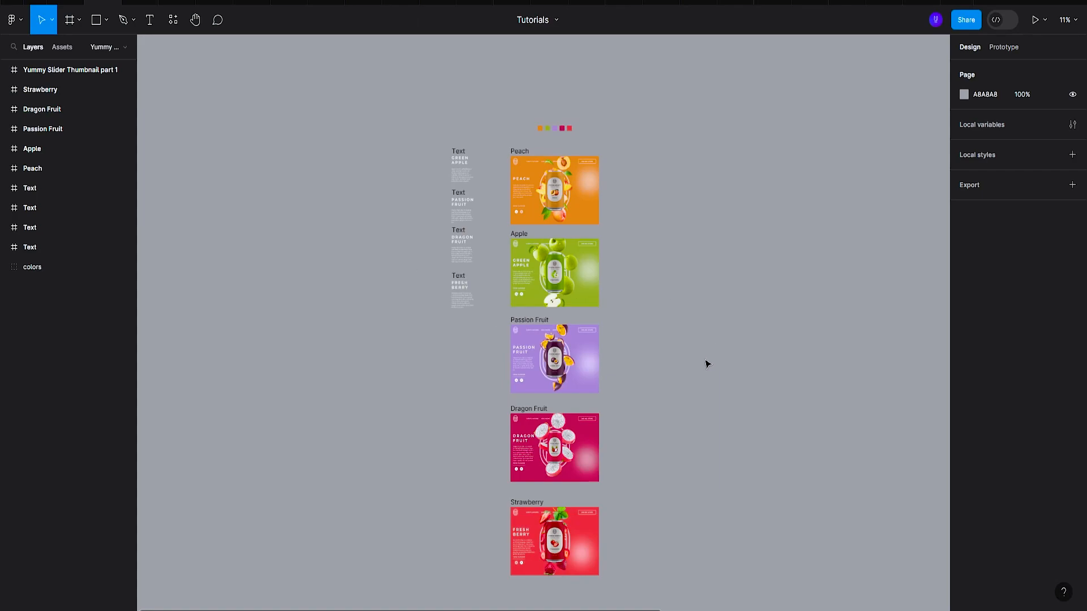
# Switch to the Yummy Slider project in Framer and resize the Desktop breakpoint to 1440 wide and 1024 high
pyautogui.click(694, 610)
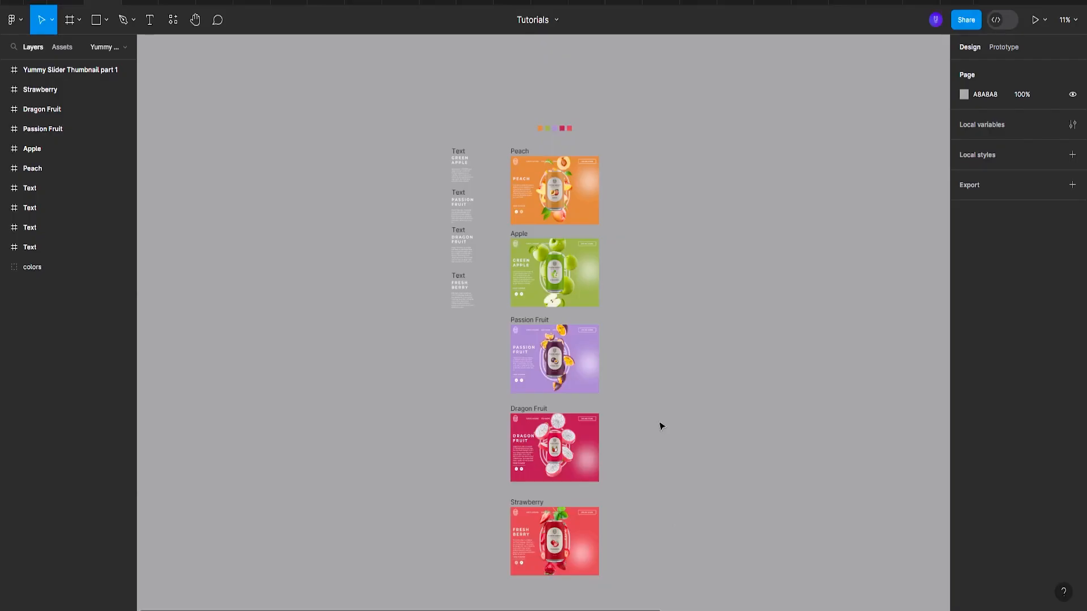
pyautogui.click(517, 160)
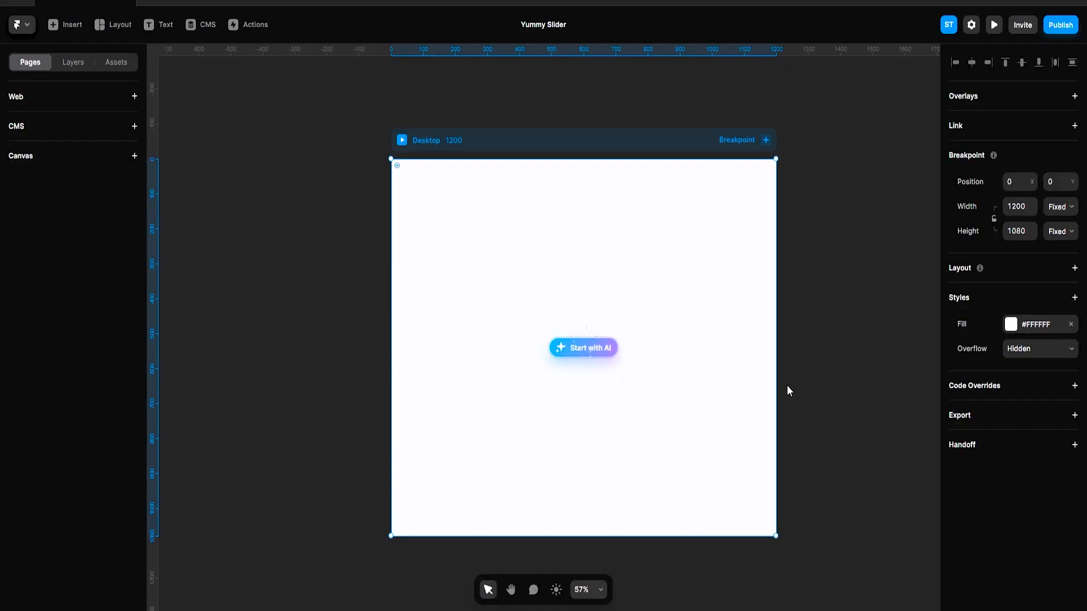
pyautogui.click(1018, 207)
pyautogui.write('1440')
pyautogui.press('Return')
pyautogui.hscroll(3, 923, 257)
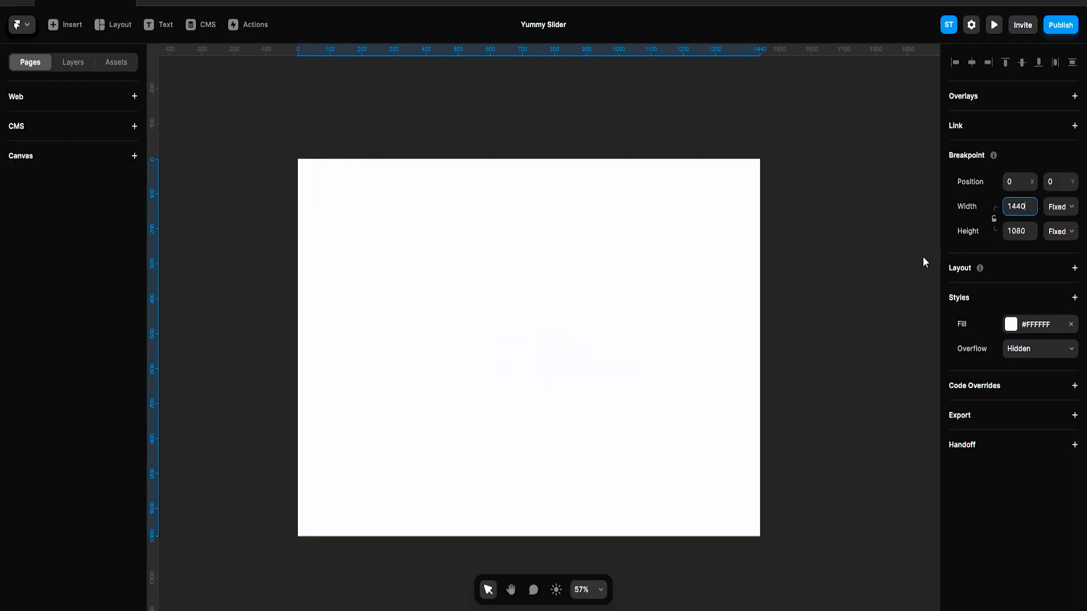
pyautogui.click(1018, 231)
pyautogui.write('10')
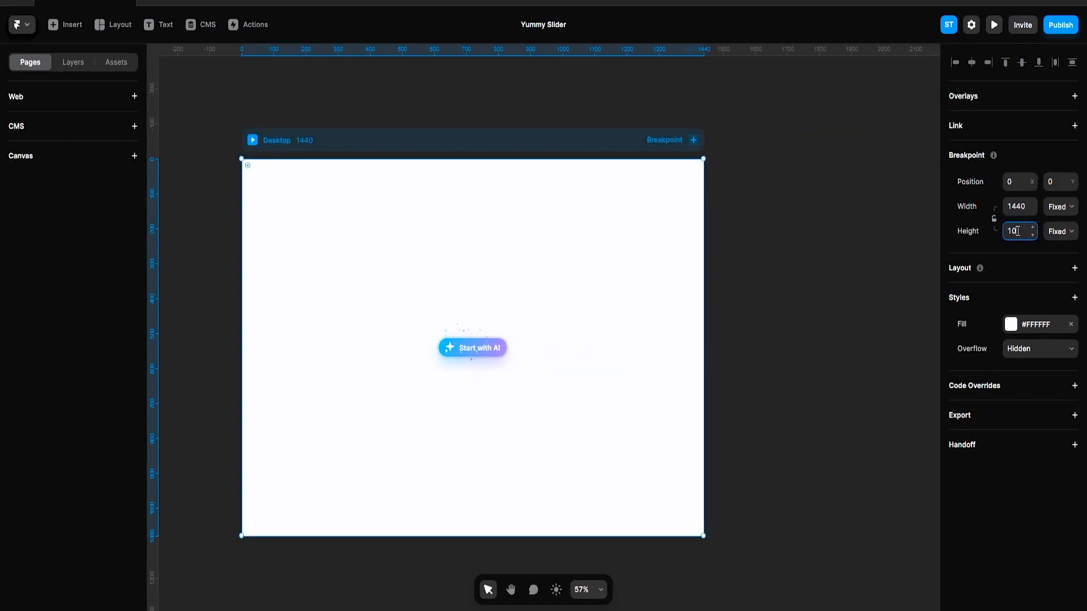
pyautogui.write('24')
pyautogui.press('Return')
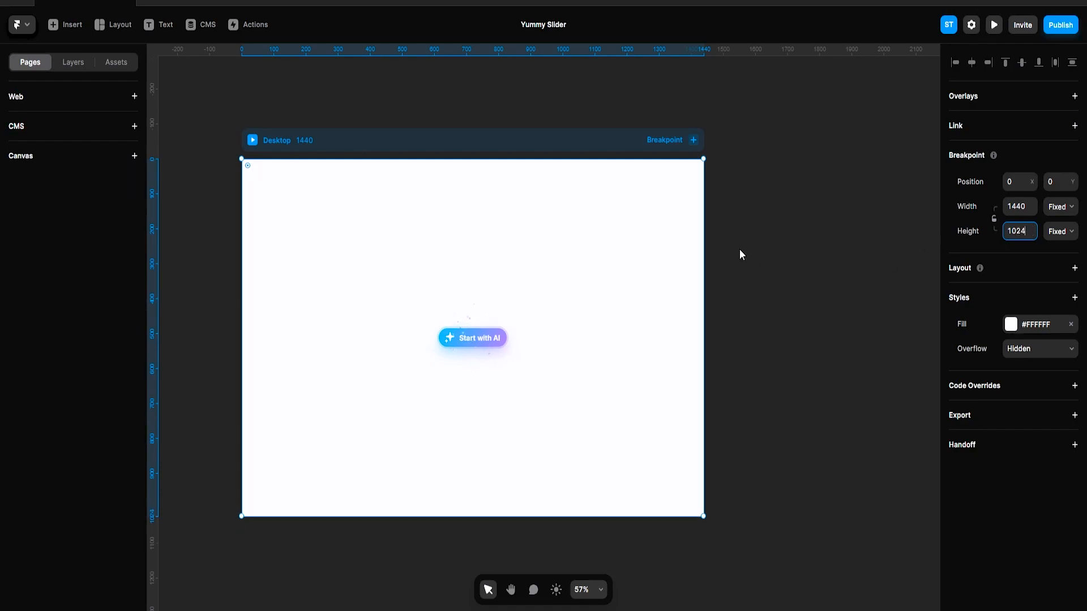
pyautogui.hscroll(-3, 739, 254)
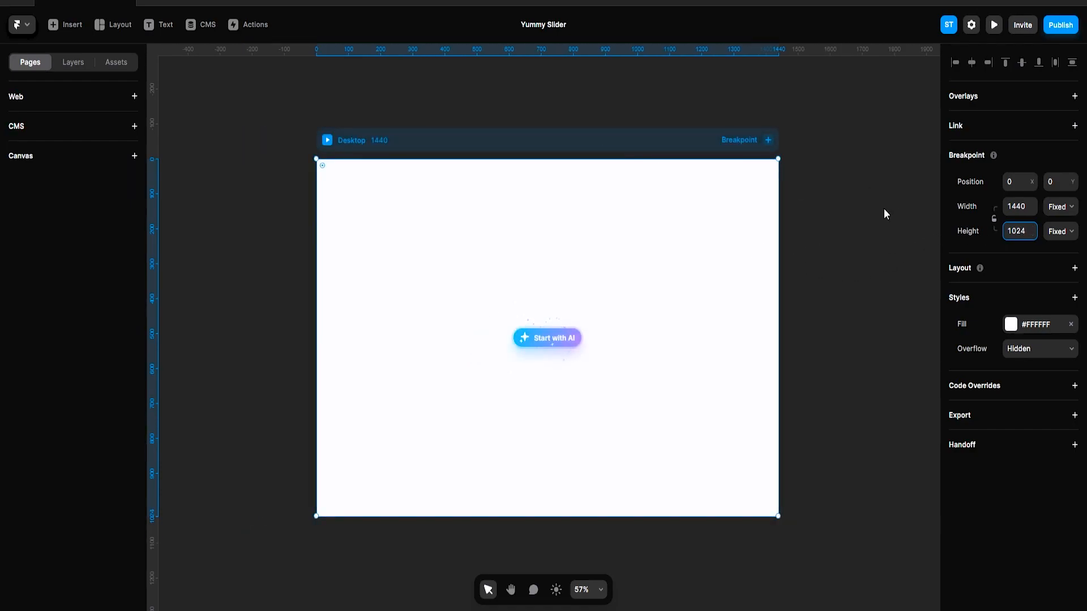
# Switch back to the Figma design and select the group of colour swatches above the Peach frame
pyautogui.click(635, 136)
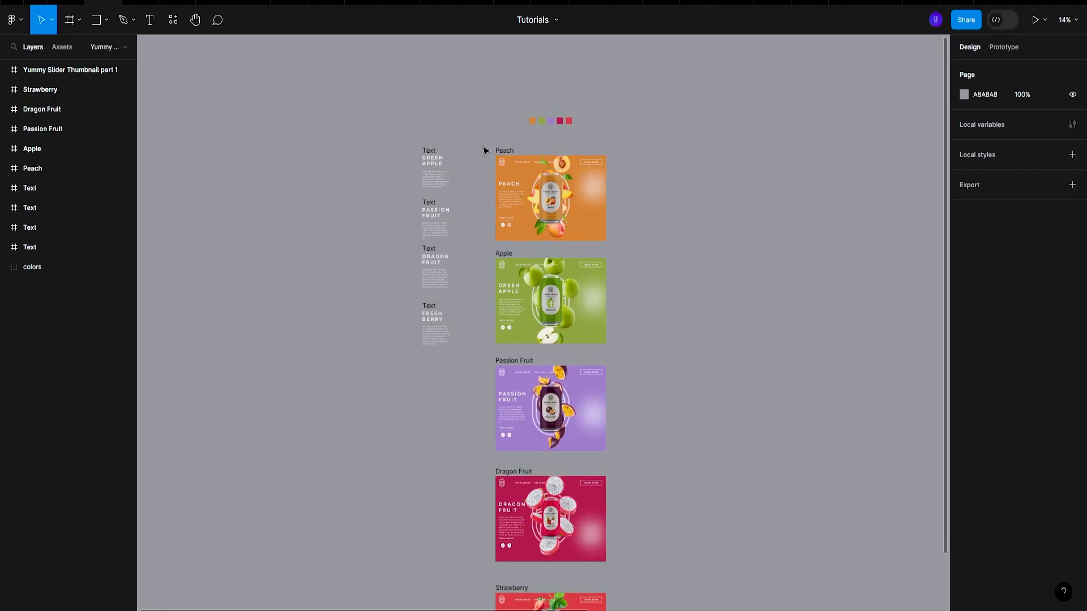
pyautogui.scroll(3, 512, 157)
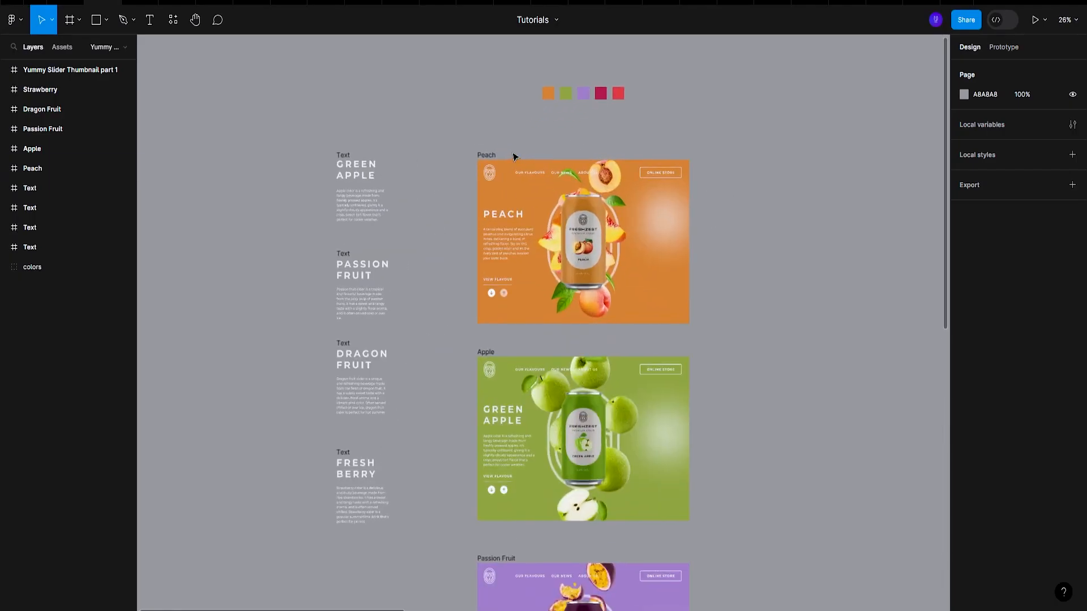
pyautogui.scroll(1, 513, 157)
pyautogui.click(577, 117)
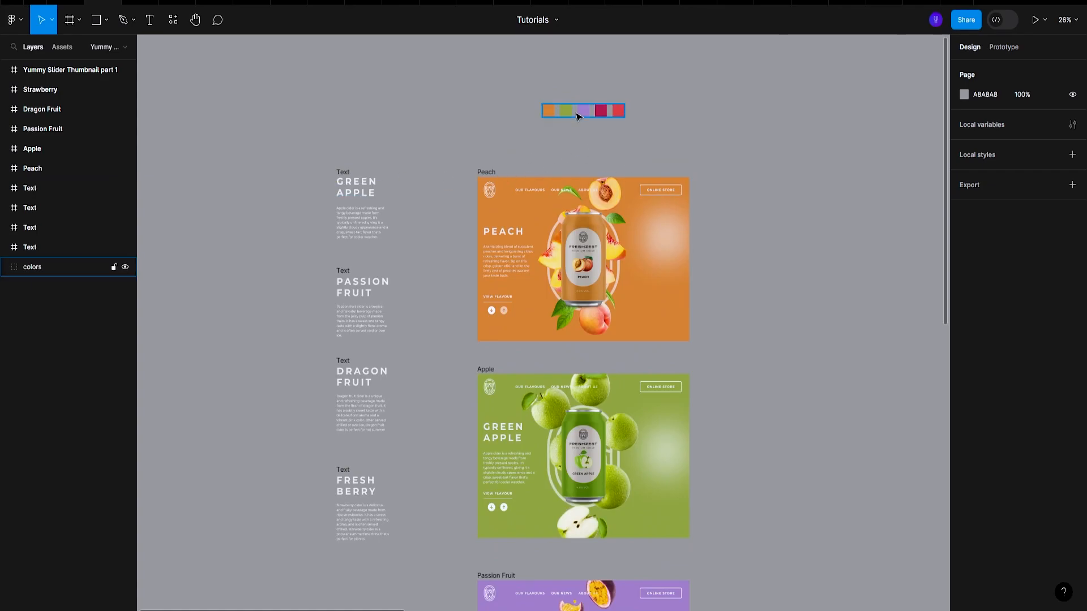
pyautogui.click(573, 113)
pyautogui.scroll(3, 589, 116)
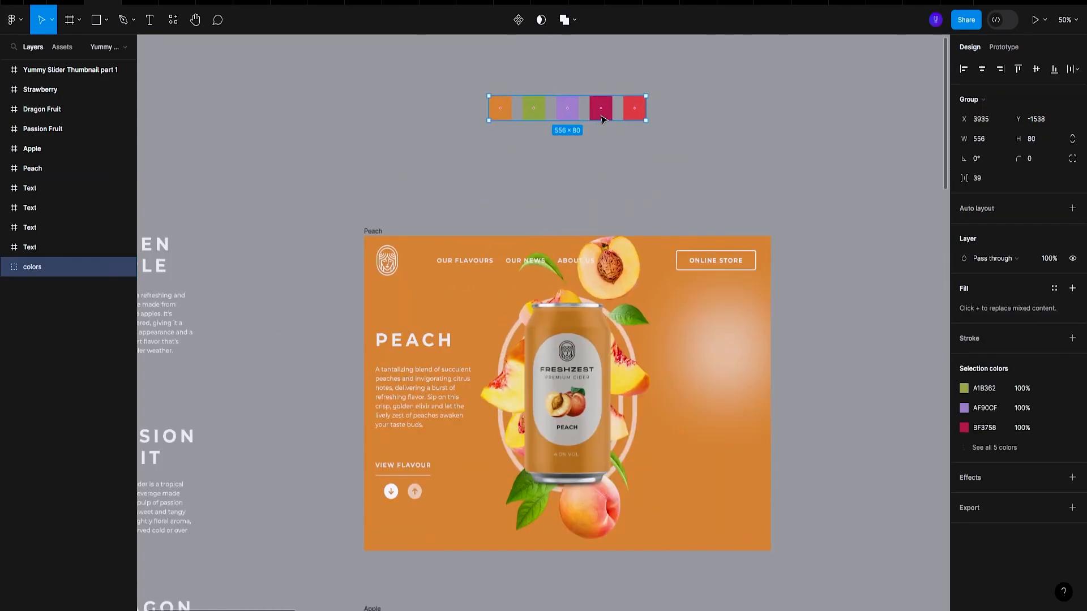
# Copy the fill hex codes of the orange, green, purple, dark red and light red swatches one after another
pyautogui.doubleClick(500, 112)
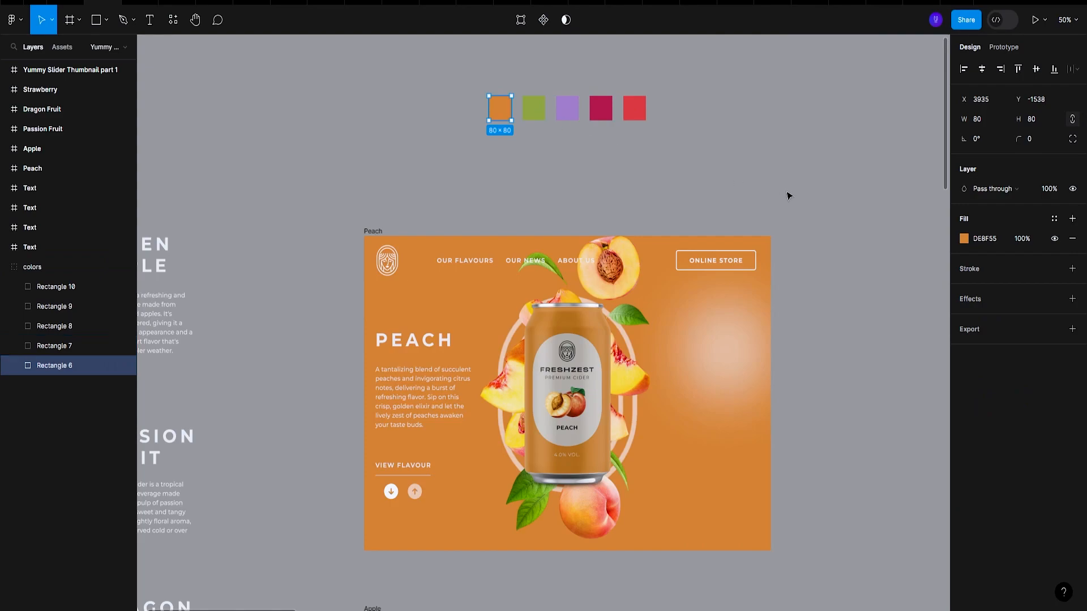
pyautogui.click(528, 114)
pyautogui.click(984, 240)
pyautogui.press('super+c')
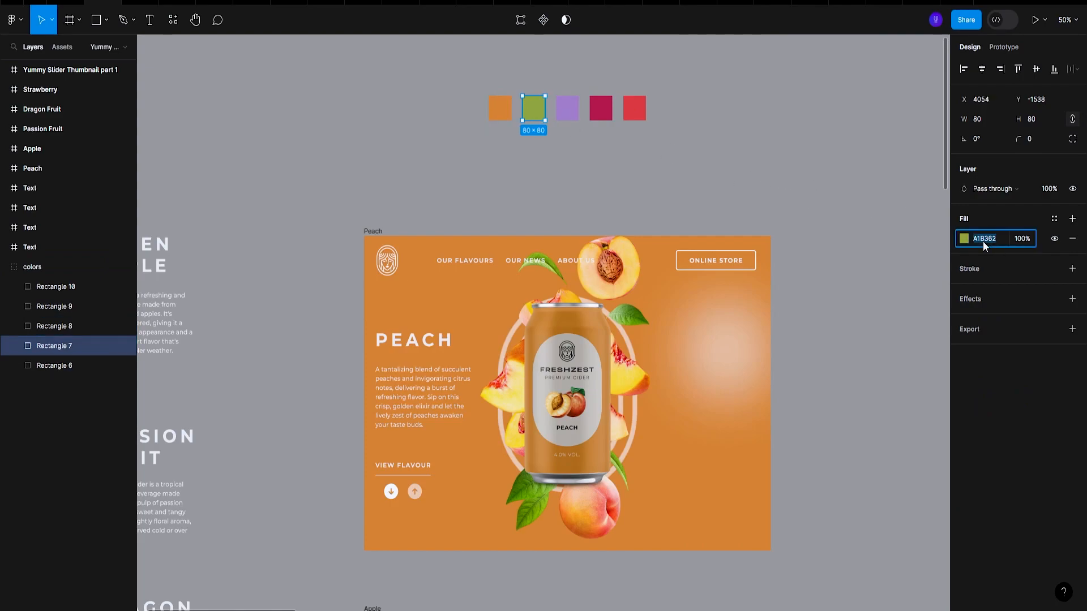
pyautogui.click(68, 326)
pyautogui.click(998, 246)
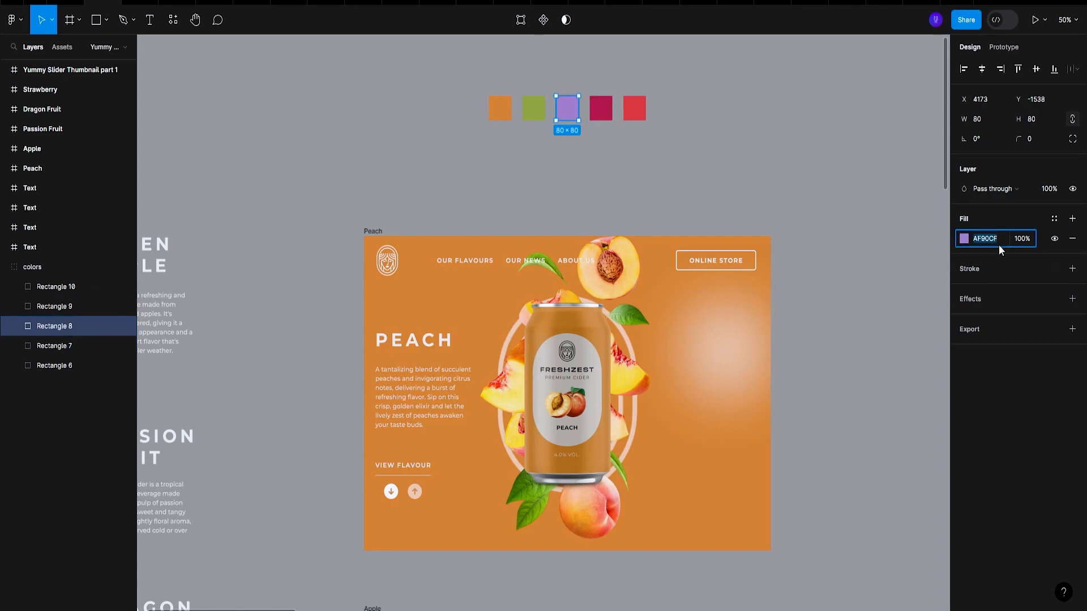
pyautogui.click(601, 107)
pyautogui.click(992, 240)
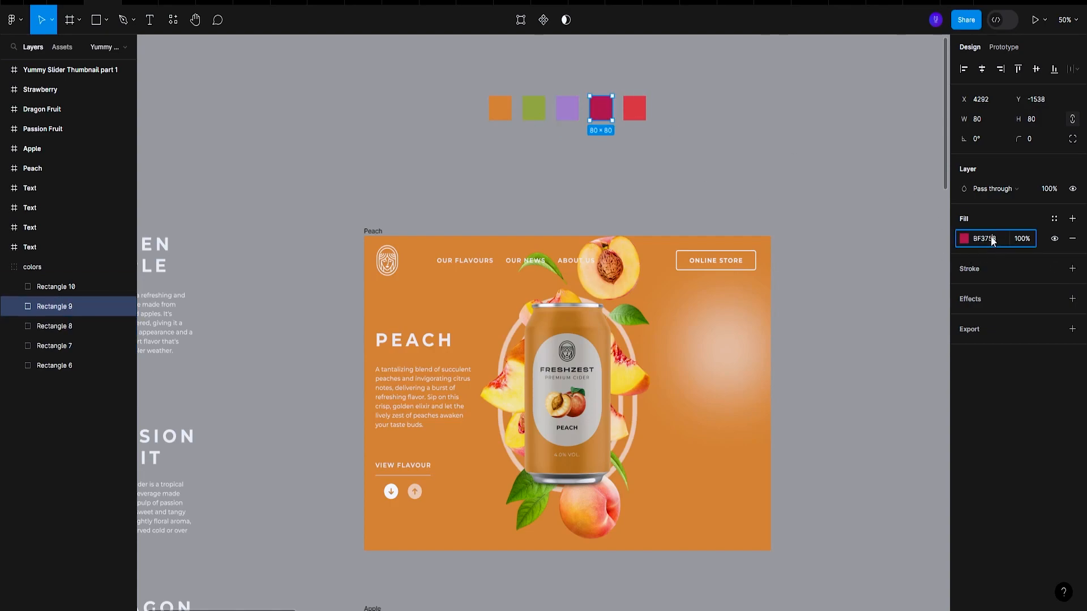
pyautogui.click(634, 107)
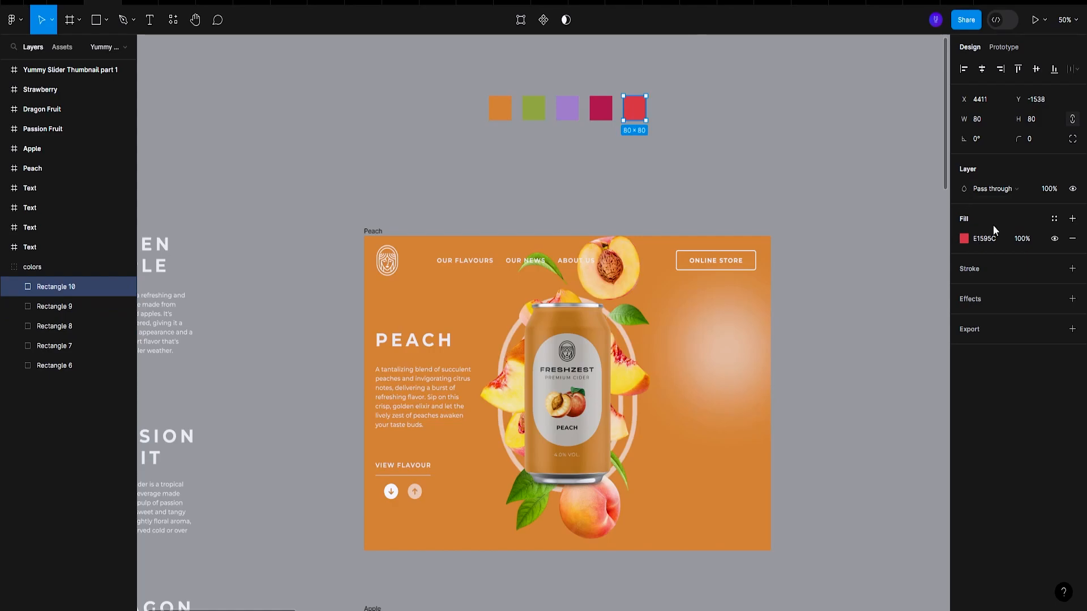
pyautogui.click(988, 238)
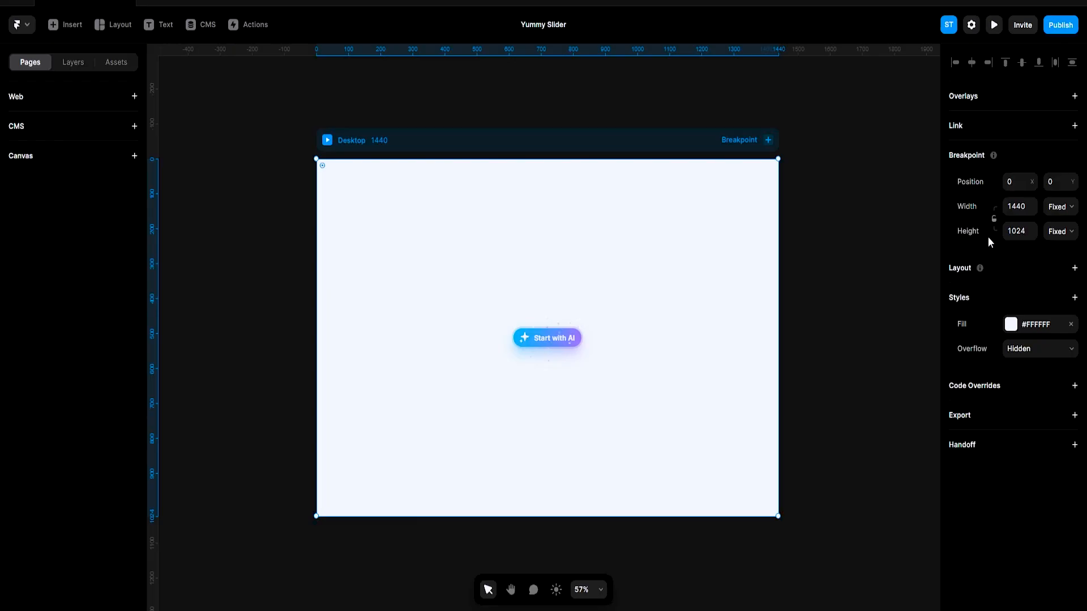
# In Framer, fill the Desktop breakpoint with the copied #DE8F55 and save it as a colour style named Orange
pyautogui.click(1030, 325)
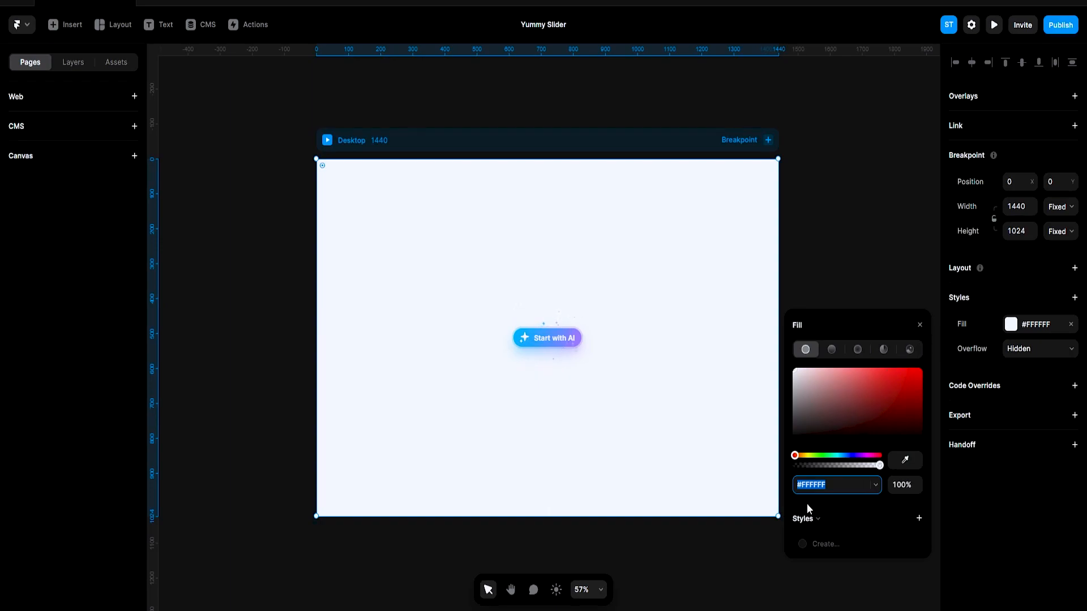
pyautogui.press('super+v')
pyautogui.scroll(-2, 885, 362)
pyautogui.click(861, 391)
pyautogui.press('Return')
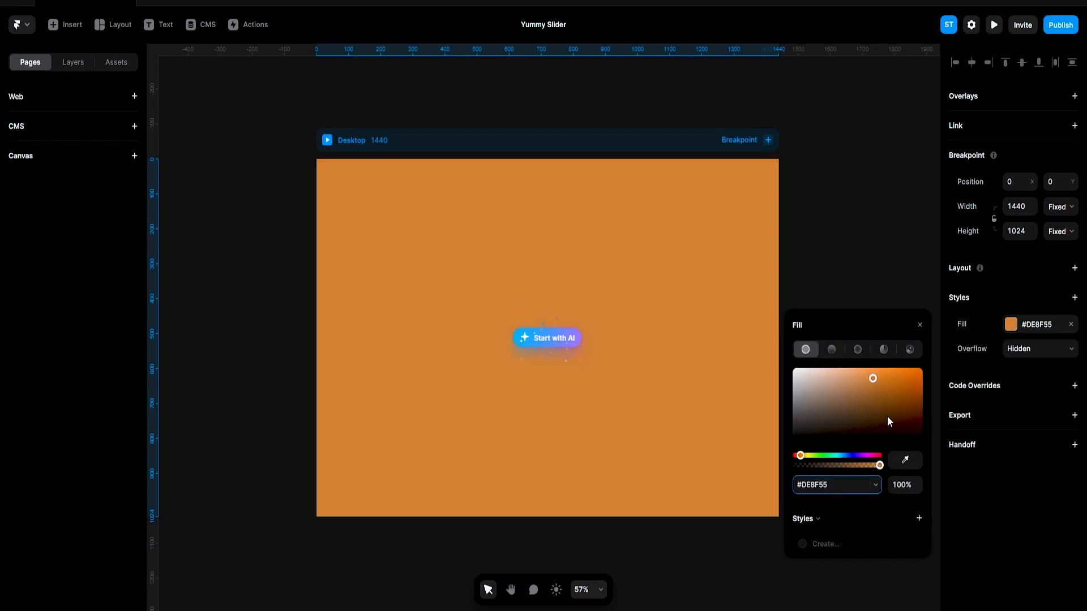
pyautogui.click(920, 522)
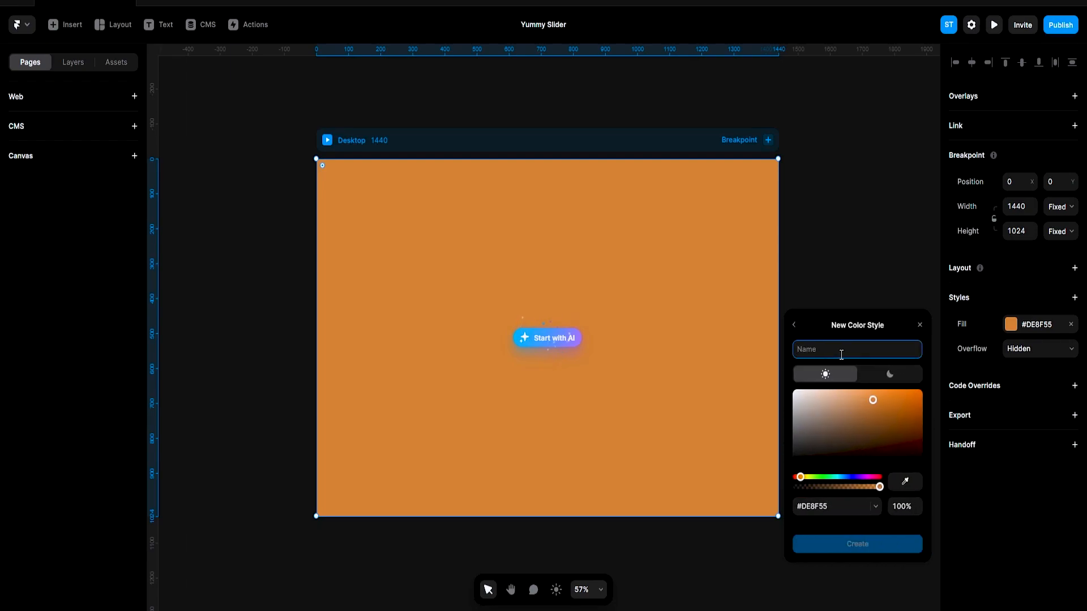
pyautogui.write('Orange')
pyautogui.press('Return')
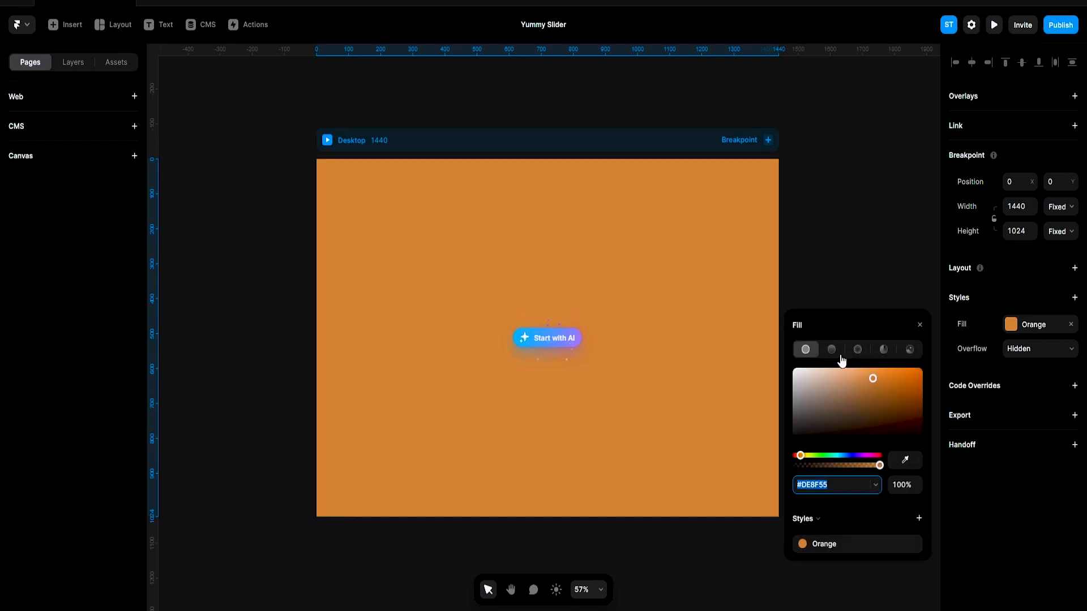
# Change the Desktop fill to the copied #A1B362 and save it as a colour style named Green
pyautogui.press('super+v')
pyautogui.scroll(-2, 872, 396)
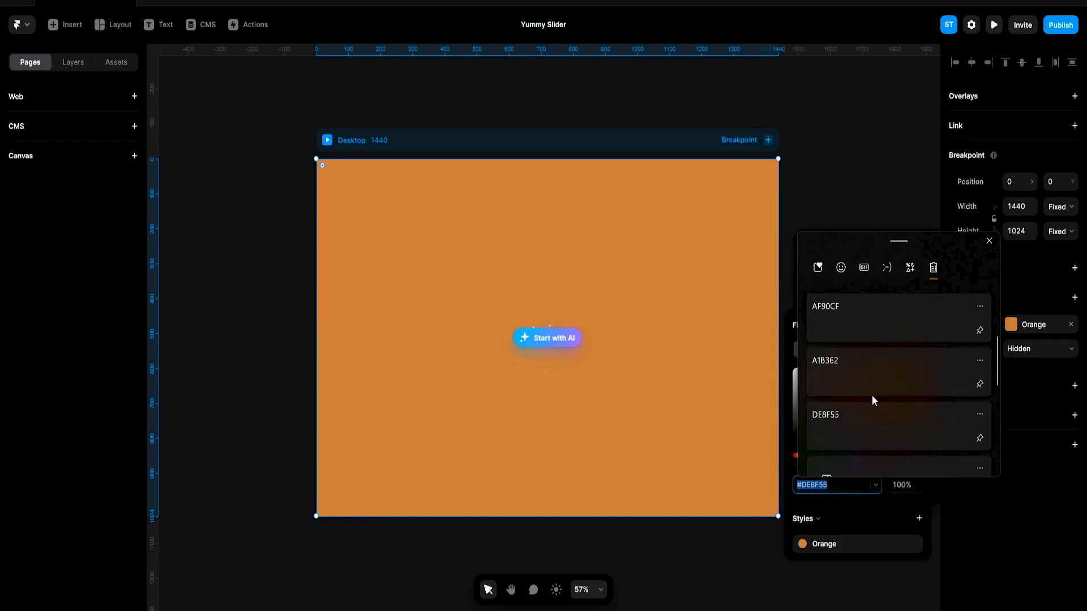
pyautogui.click(863, 358)
pyautogui.press('Return')
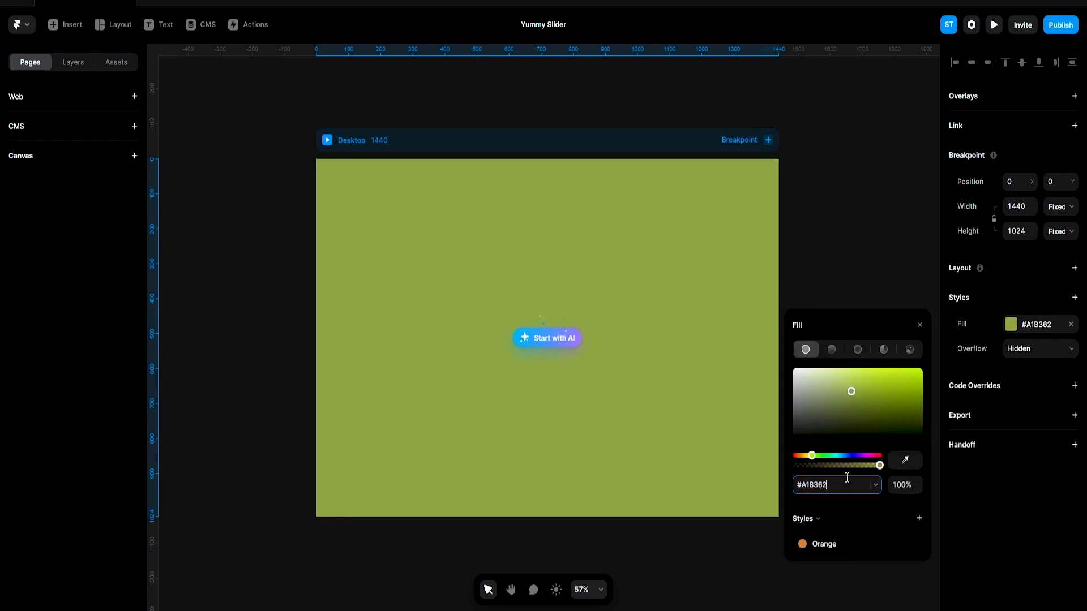
pyautogui.click(918, 521)
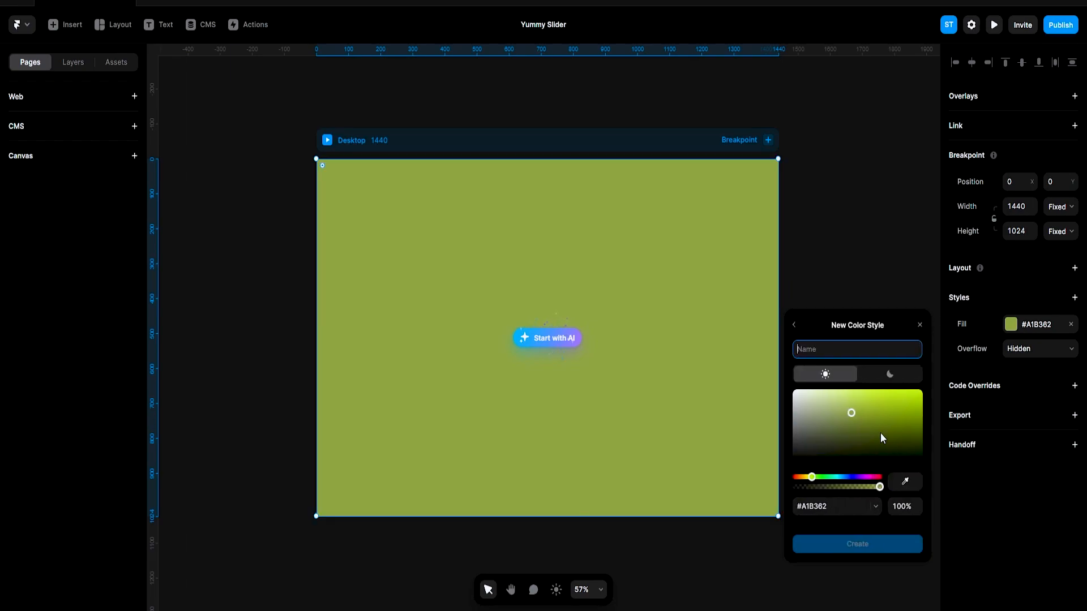
pyautogui.write('Green')
pyautogui.press('Return')
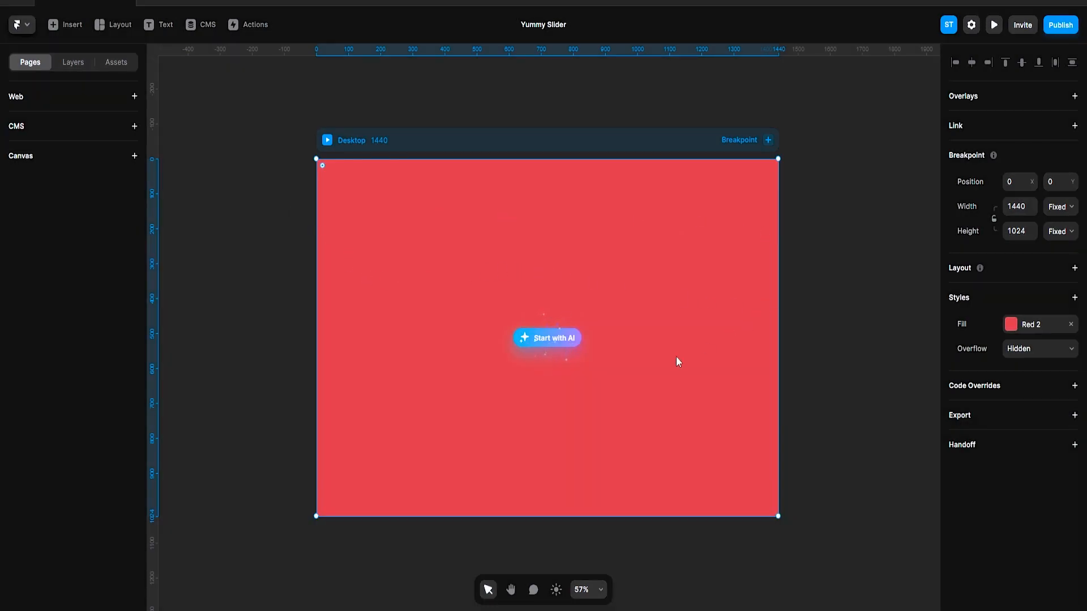
# Delete the Peach component and the Body text style from the project assets
pyautogui.click(108, 63)
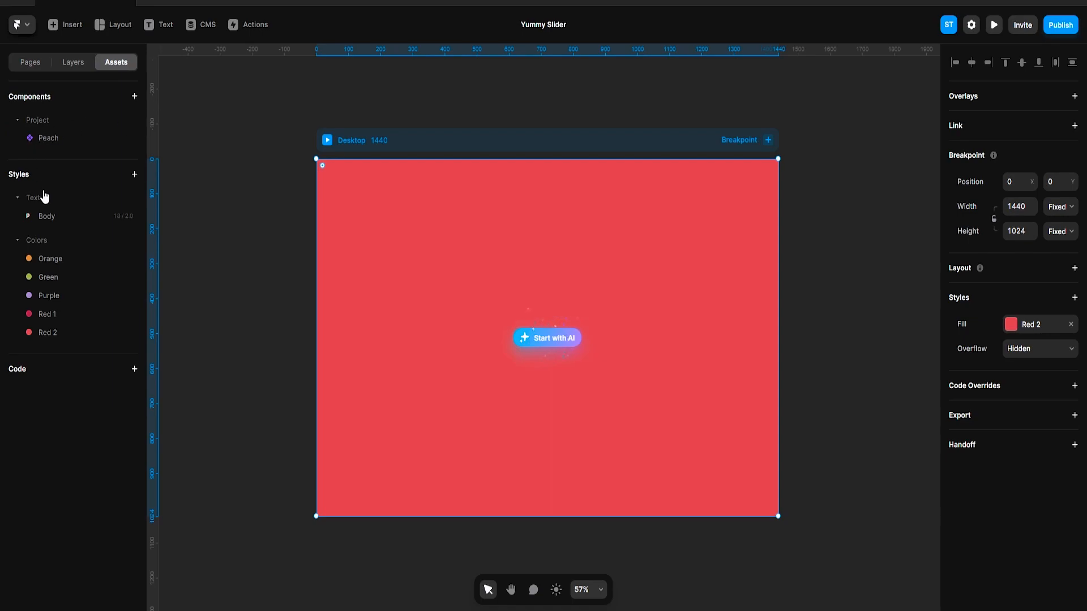
pyautogui.click(124, 138)
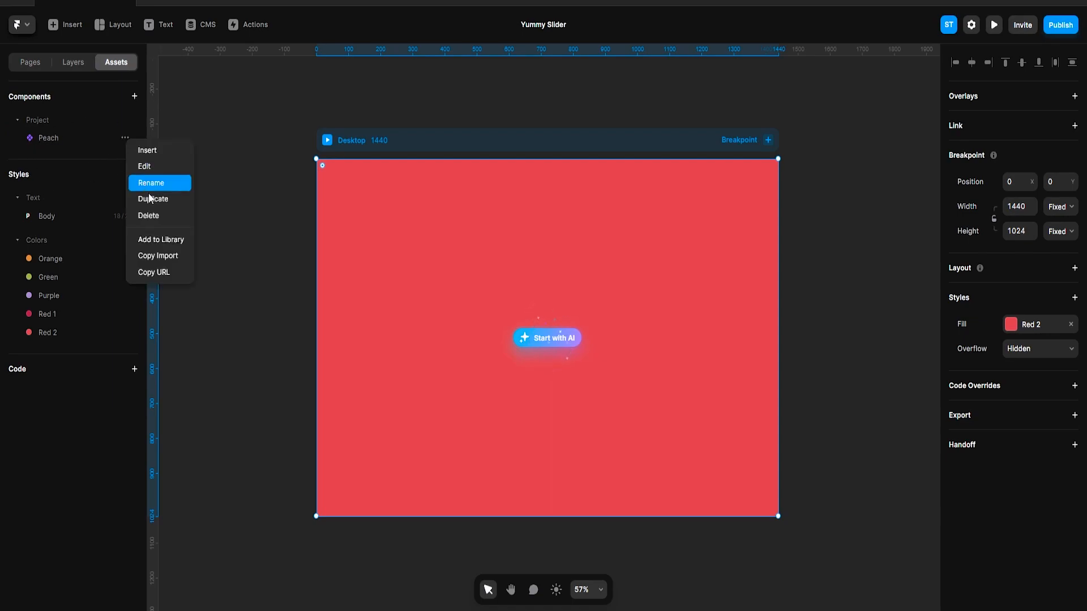
pyautogui.click(158, 216)
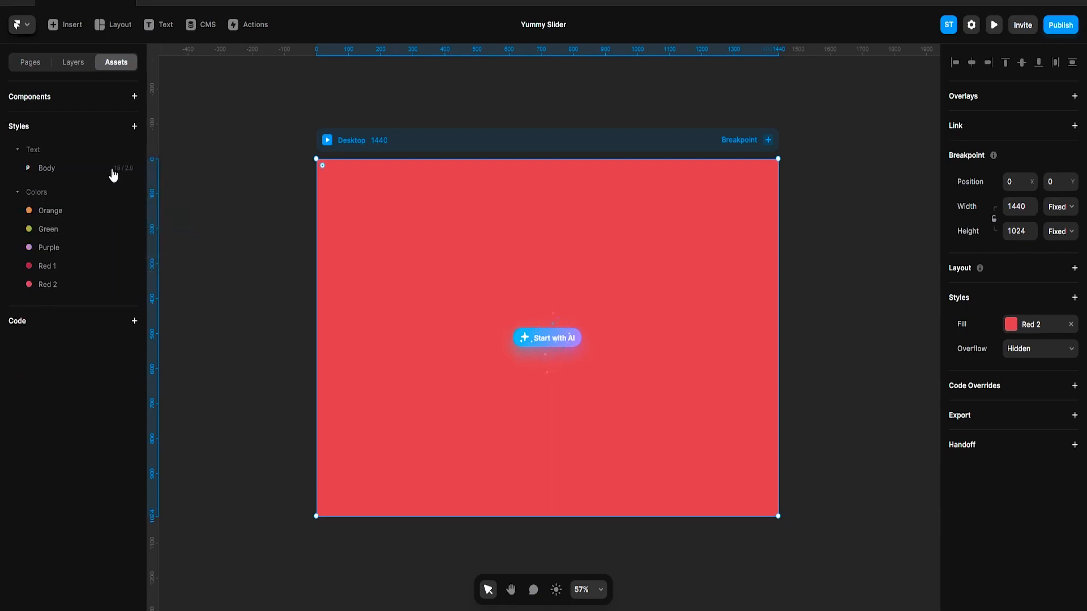
pyautogui.rightClick(64, 169)
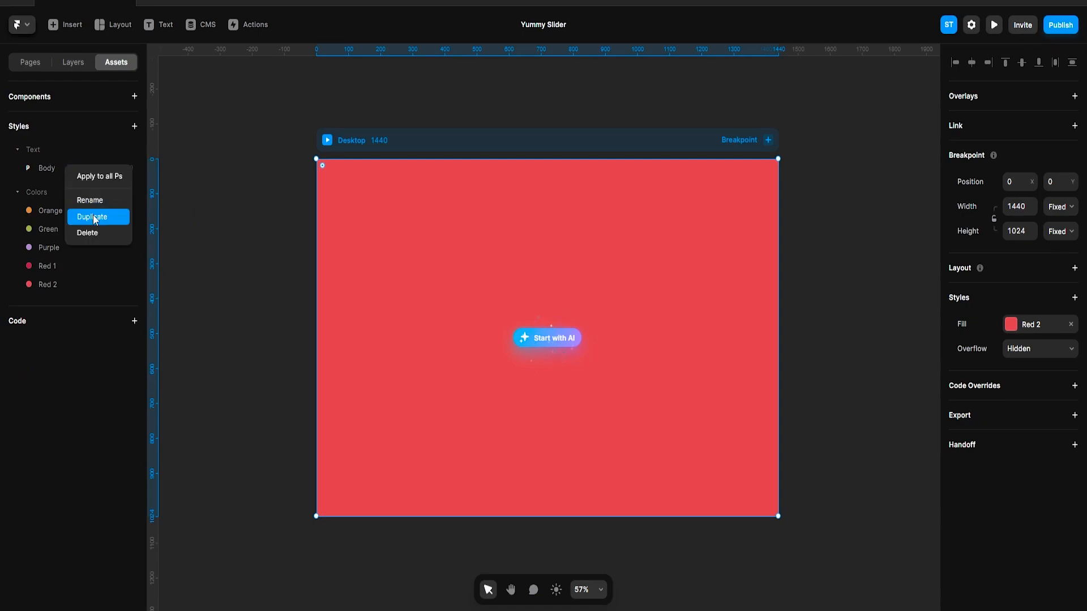
pyautogui.click(95, 229)
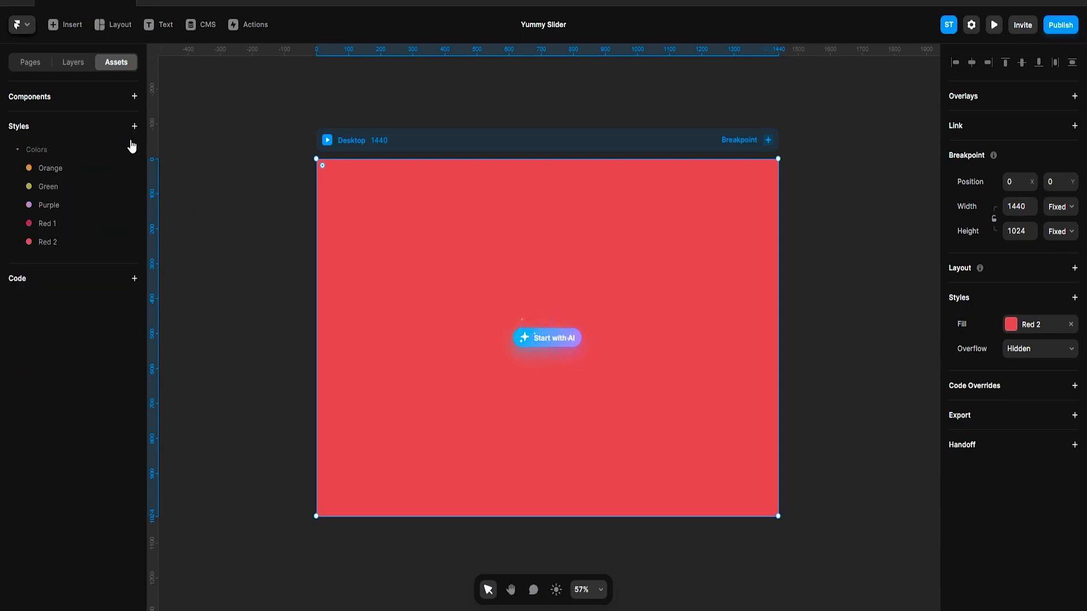
# Collapse the list of colour styles and add a Heading 1 text style to the project
pyautogui.click(44, 151)
pyautogui.click(134, 126)
pyautogui.moveTo(161, 139)
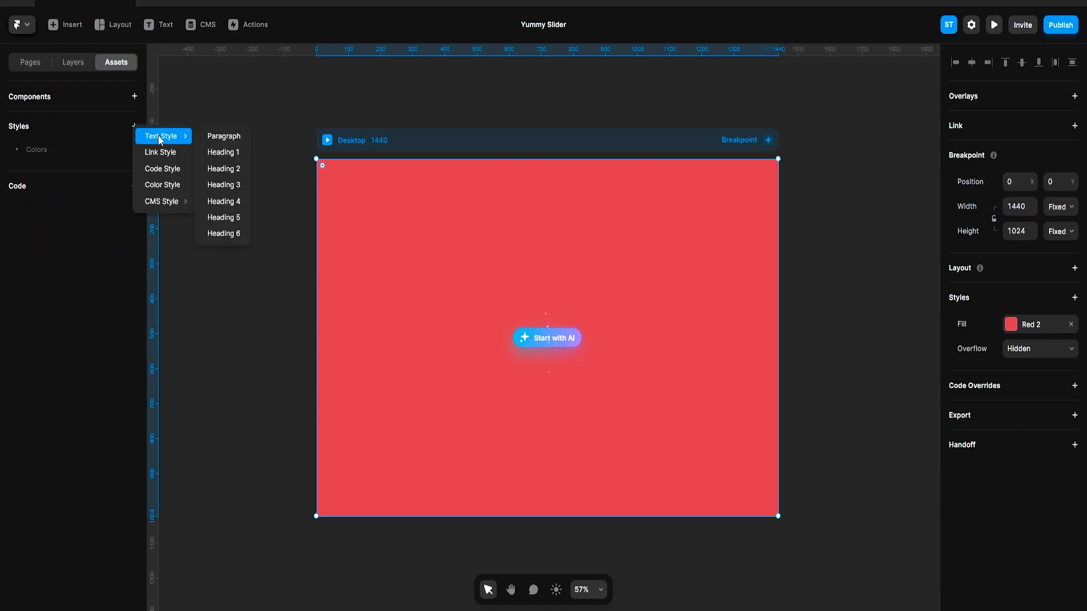
pyautogui.click(219, 154)
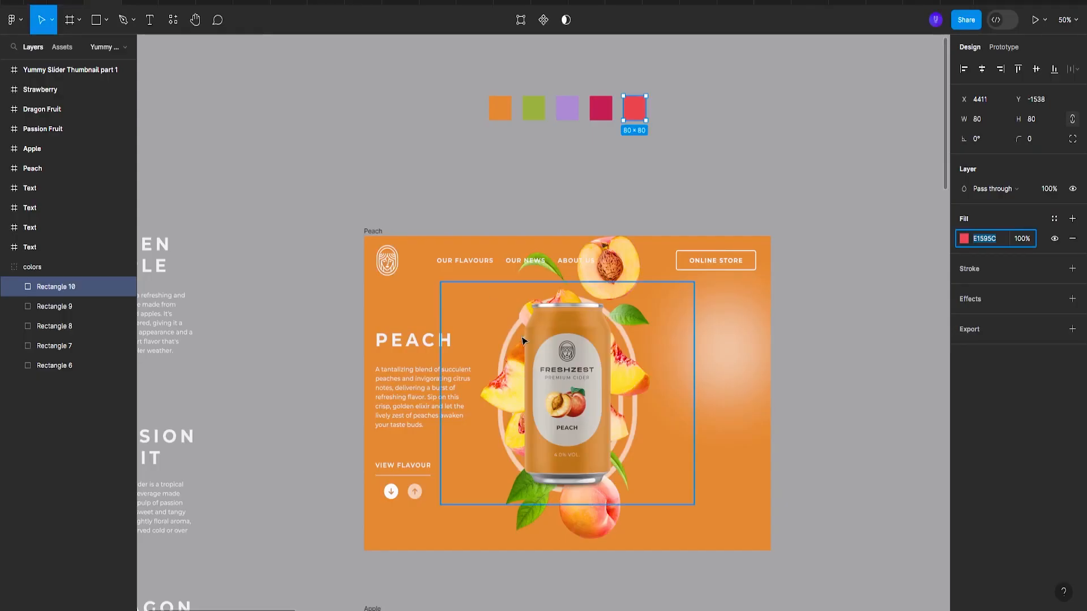
# In Figma, examine the font, weight, size and spacing of the PEACH heading in the Peach frame
pyautogui.click(416, 341)
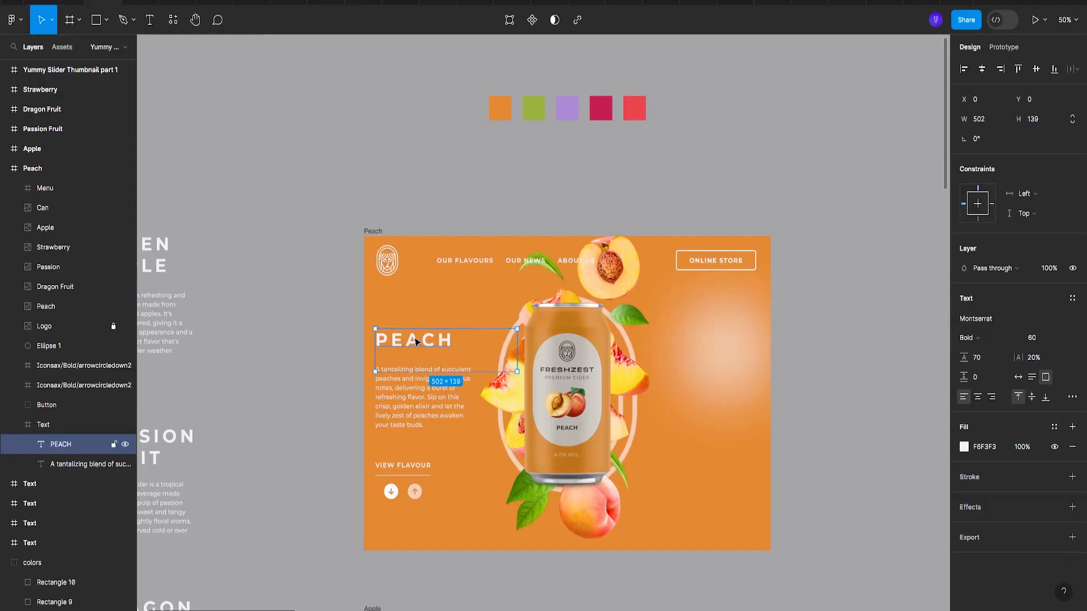
pyautogui.click(277, 266)
pyautogui.hscroll(-5, 298, 266)
pyautogui.click(421, 266)
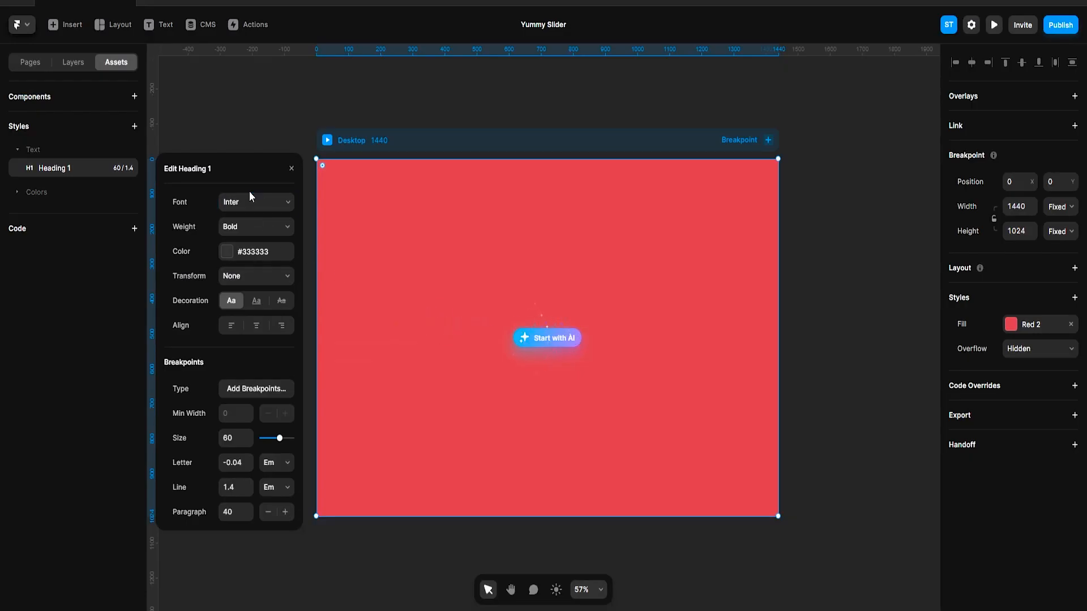
# Set the Heading 1 style's font to Montserrat
pyautogui.click(250, 194)
pyautogui.write('mo')
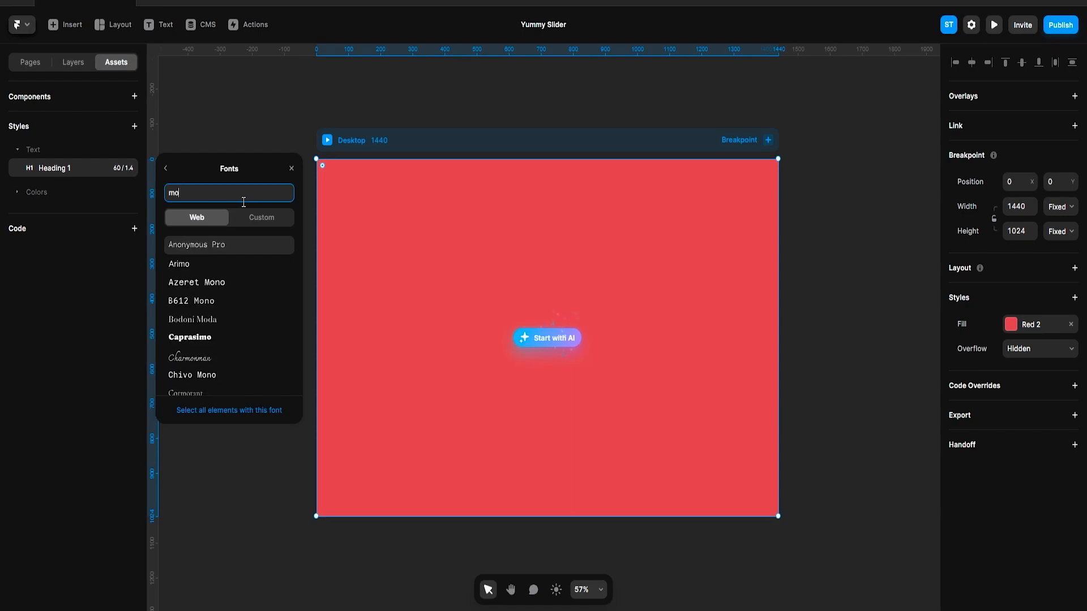
pyautogui.write('nt')
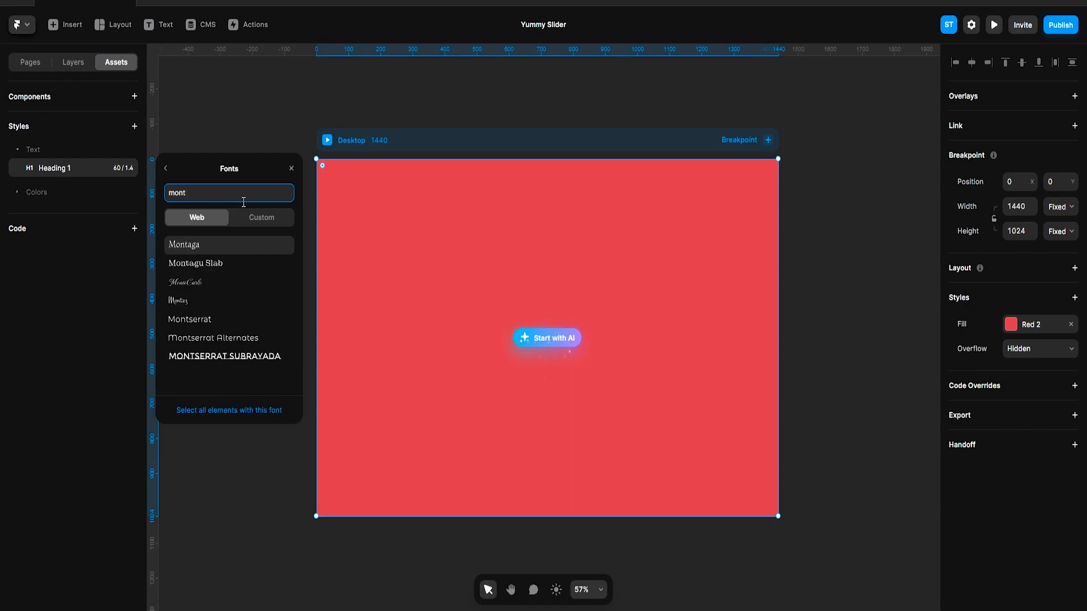
pyautogui.press('BackSpace')
pyautogui.press('BackSpace')
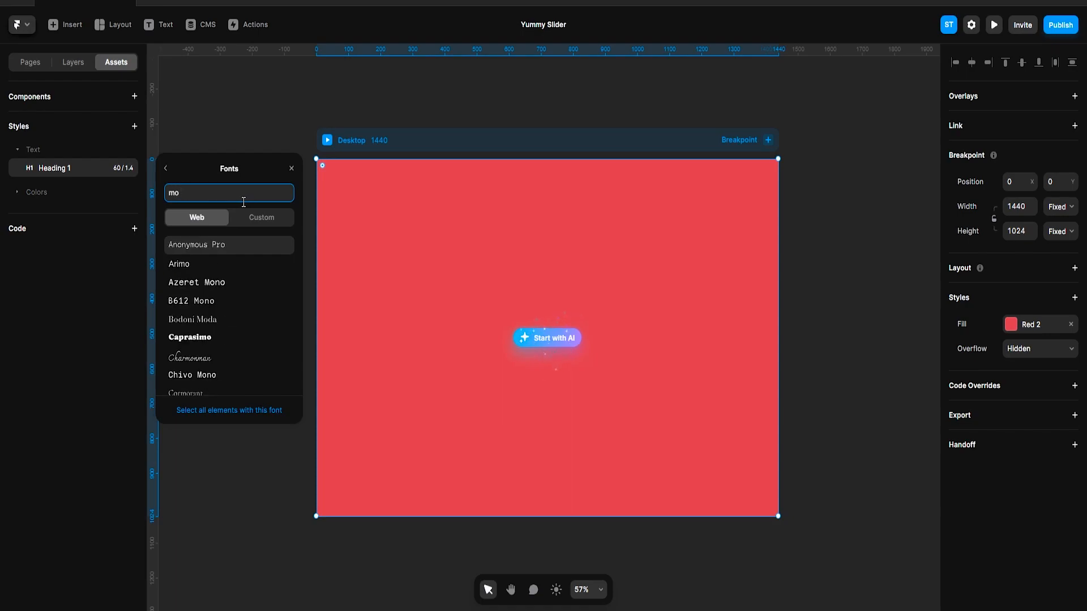
pyautogui.write('nts')
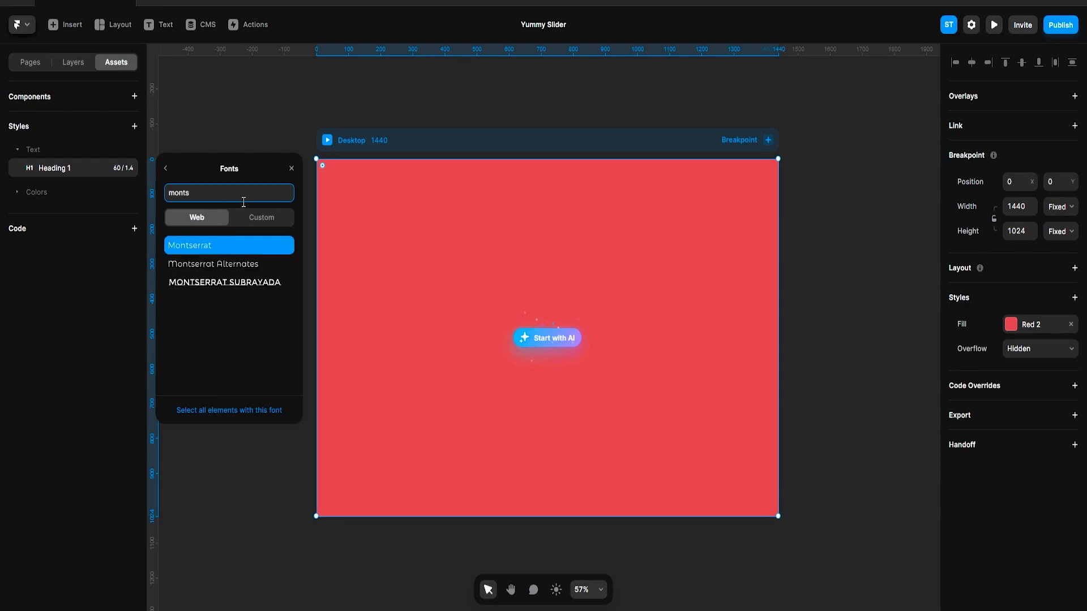
pyautogui.click(166, 169)
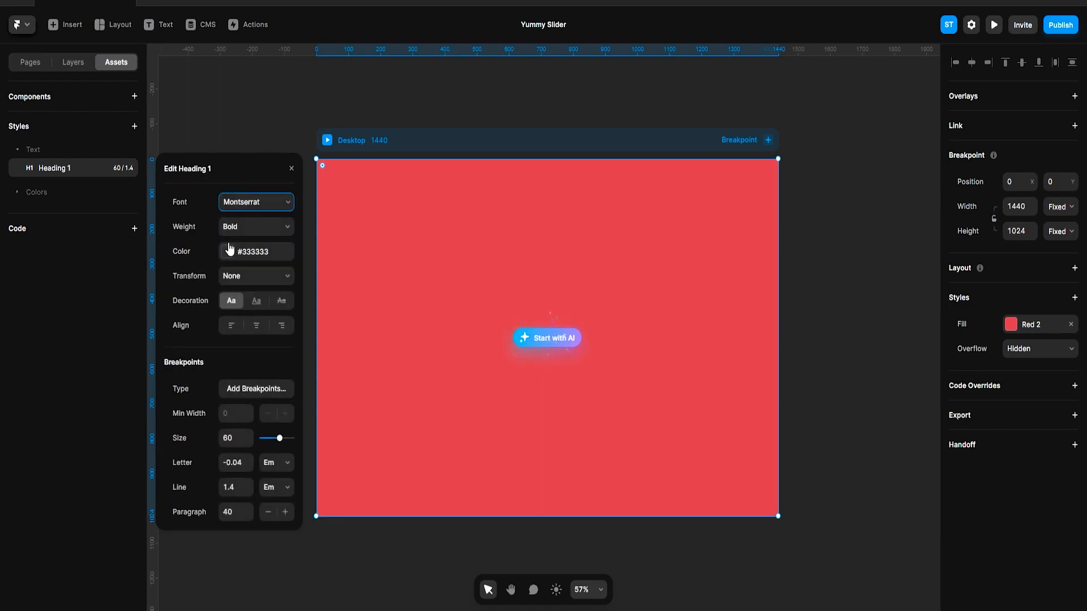
# Copy the heading fill F6F3F3 from Figma into the Heading 1 colour and save it as a colour style named White
pyautogui.click(228, 253)
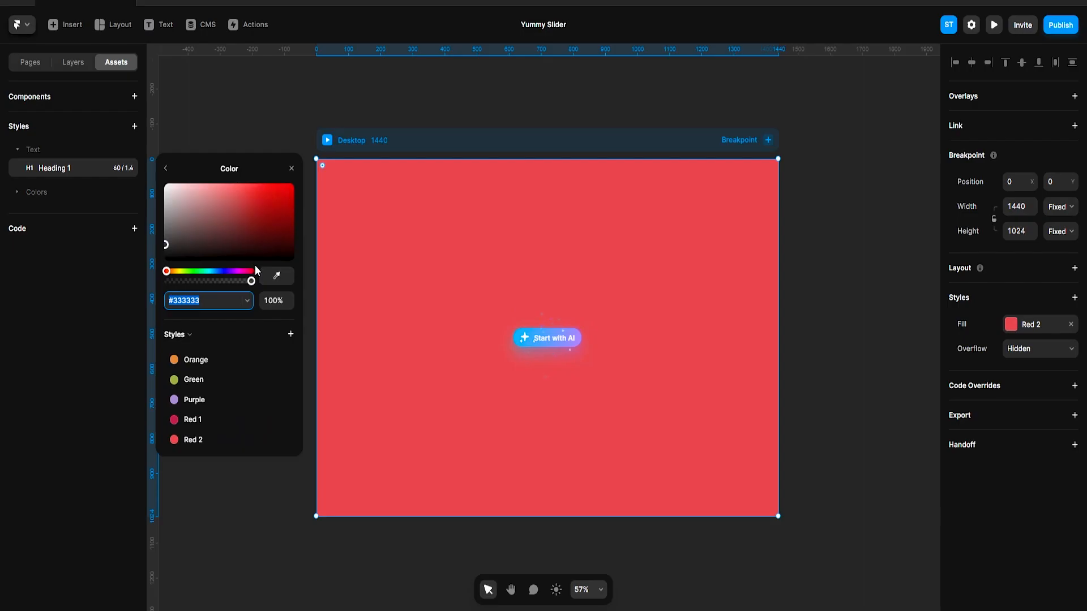
pyautogui.hotkey('alt', 'Tab')
pyautogui.click(991, 446)
pyautogui.hotkey('ctrl', 'c')
pyautogui.hotkey('alt', 'Tab')
pyautogui.hotkey('ctrl', 'v')
pyautogui.press('Return')
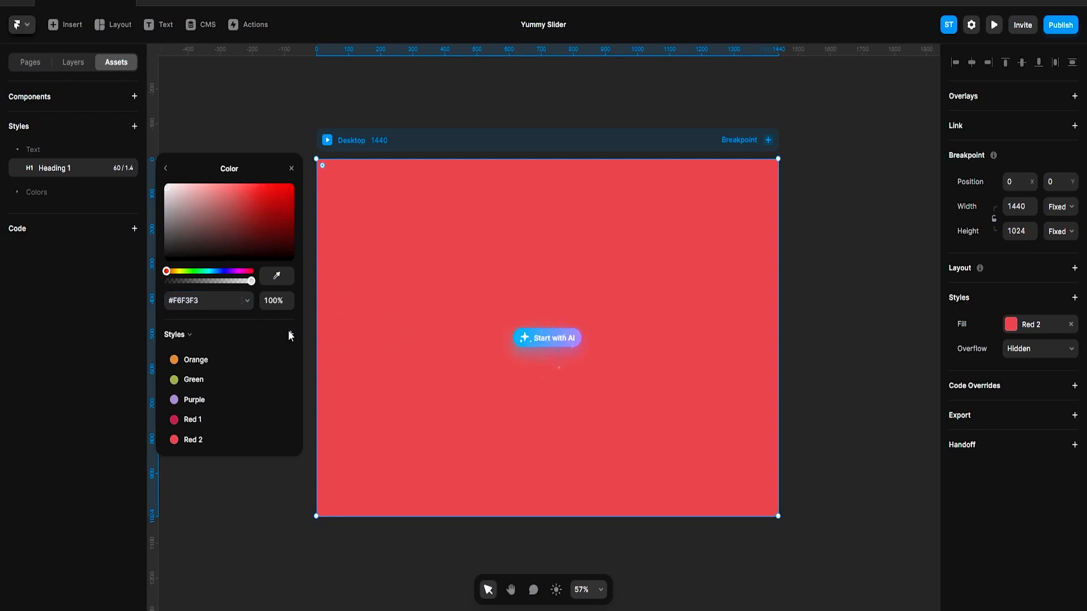
pyautogui.click(289, 335)
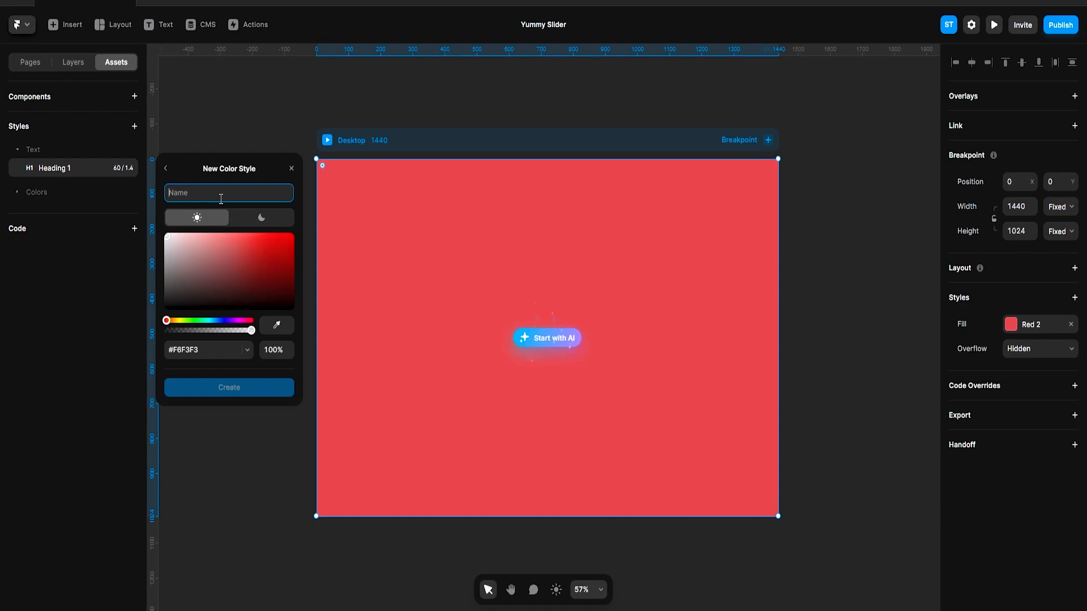
pyautogui.write('Whit')
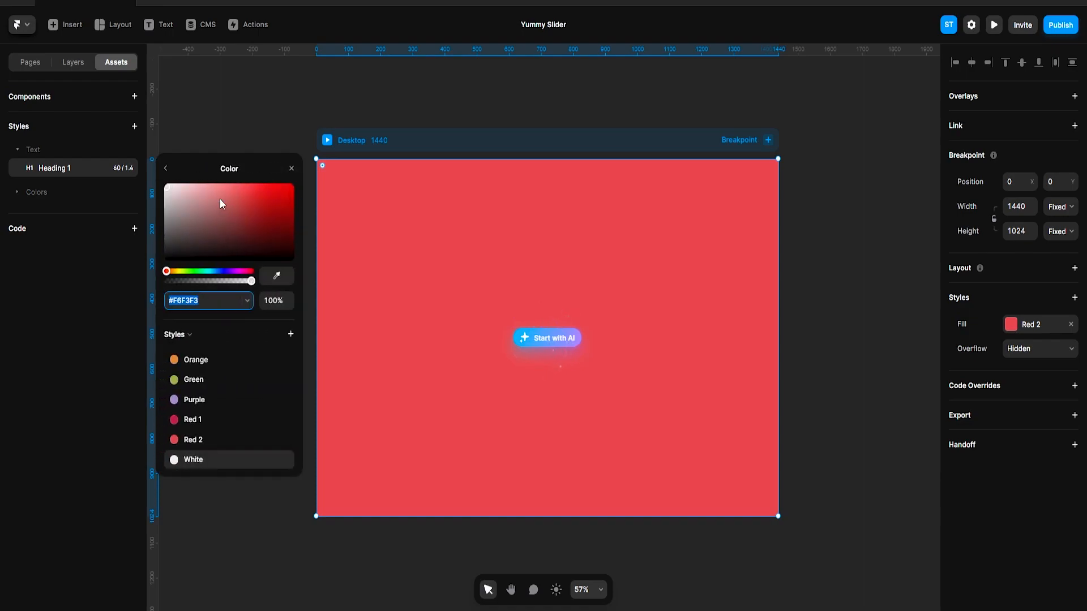
pyautogui.click(163, 170)
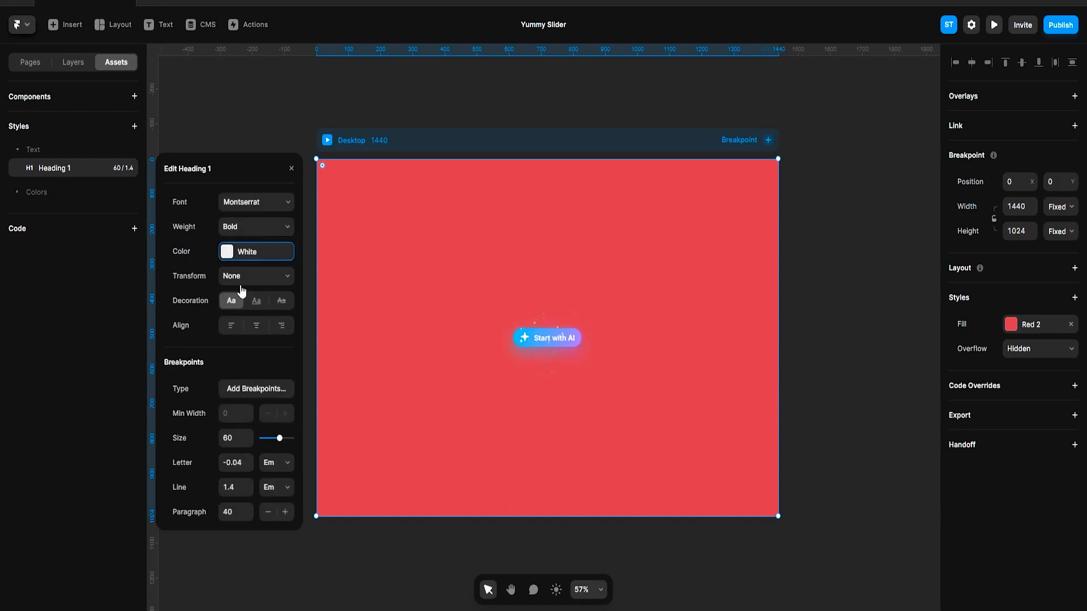
# Check the heading's casing in Figma and set the Heading 1 text transform to Capitalize
pyautogui.click(239, 283)
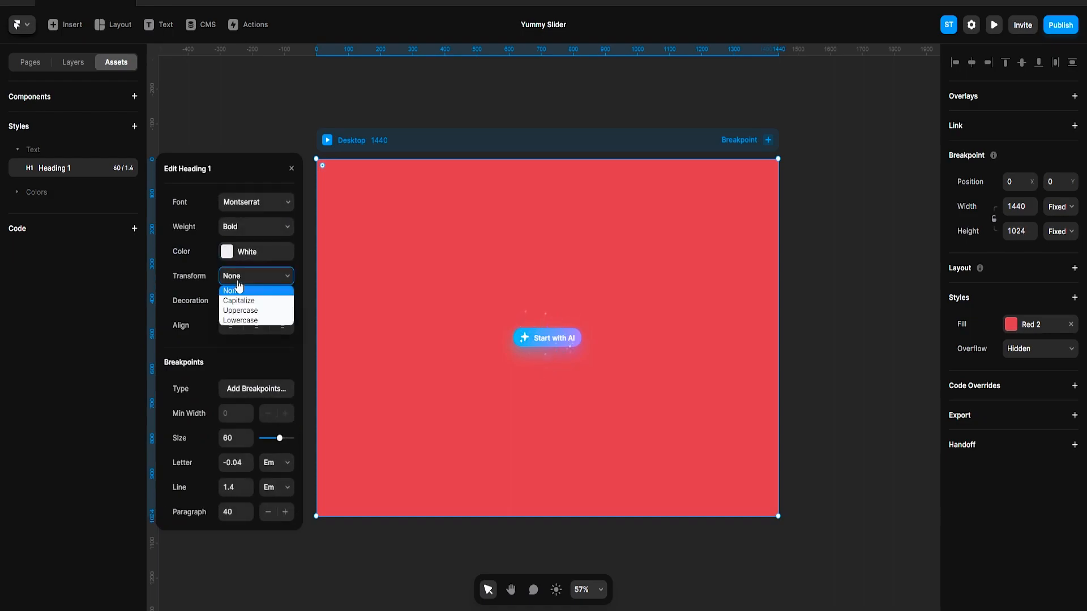
pyautogui.hotkey('alt', 'Tab')
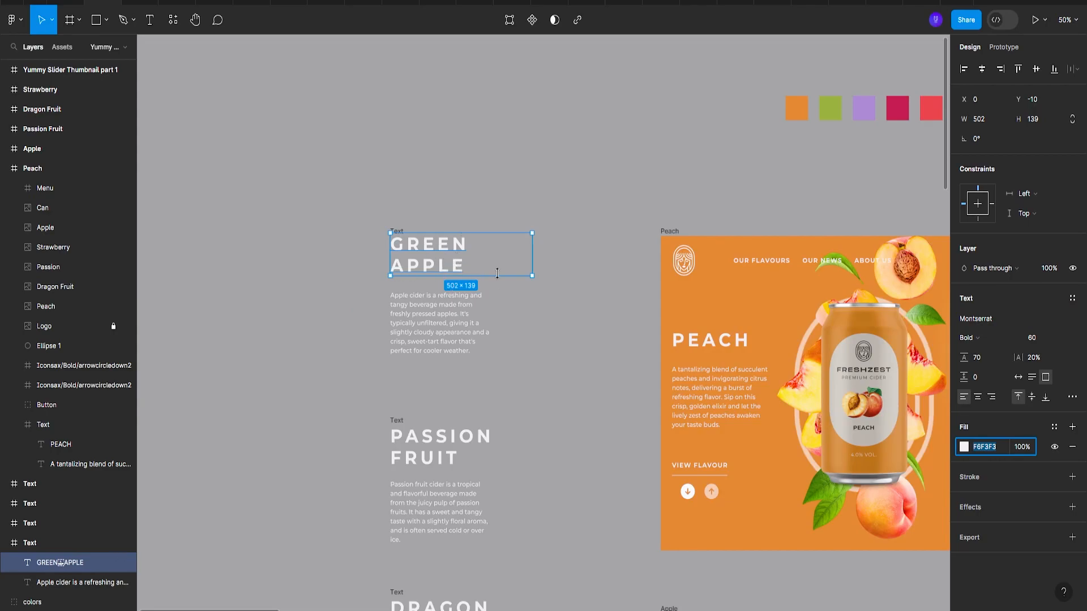
pyautogui.hotkey('alt', 'Tab')
pyautogui.click(252, 283)
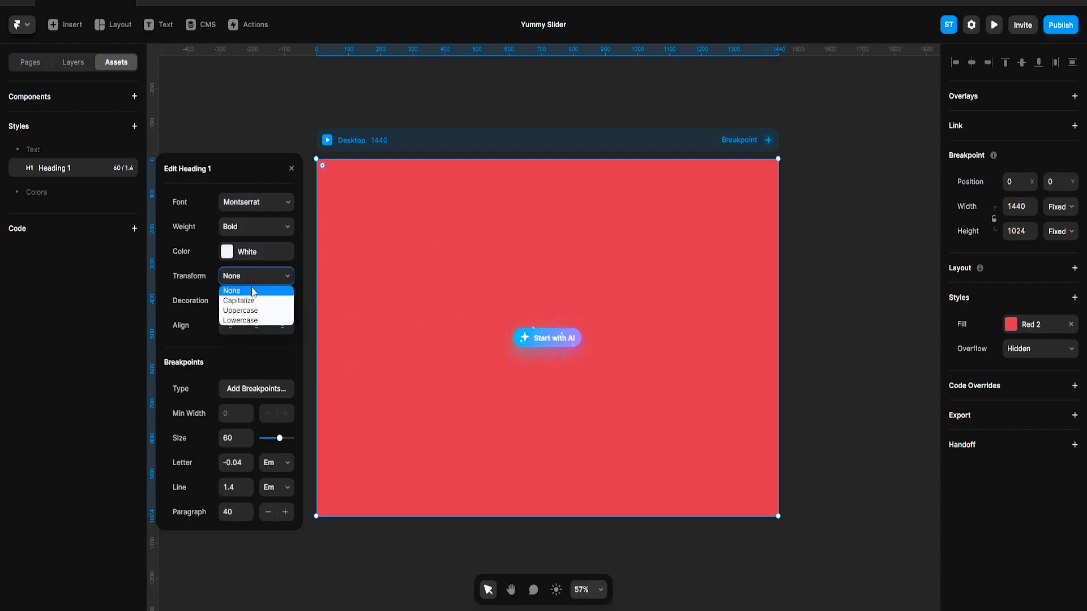
pyautogui.click(254, 302)
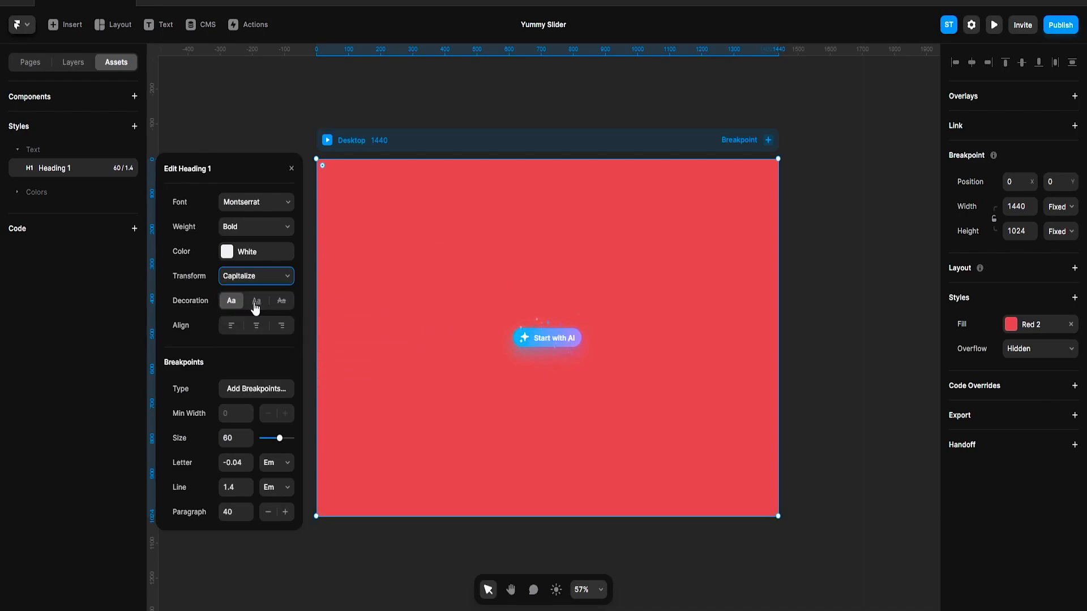
# Add breakpoints to the Heading 1 style and set the small breakpoint's text size to 36
pyautogui.click(250, 391)
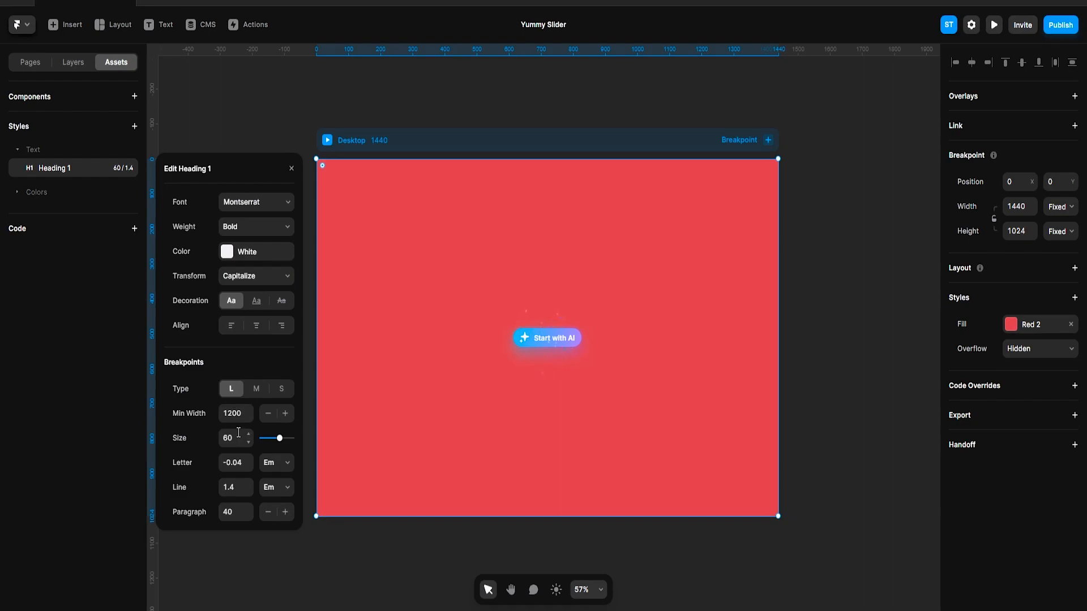
pyautogui.click(256, 389)
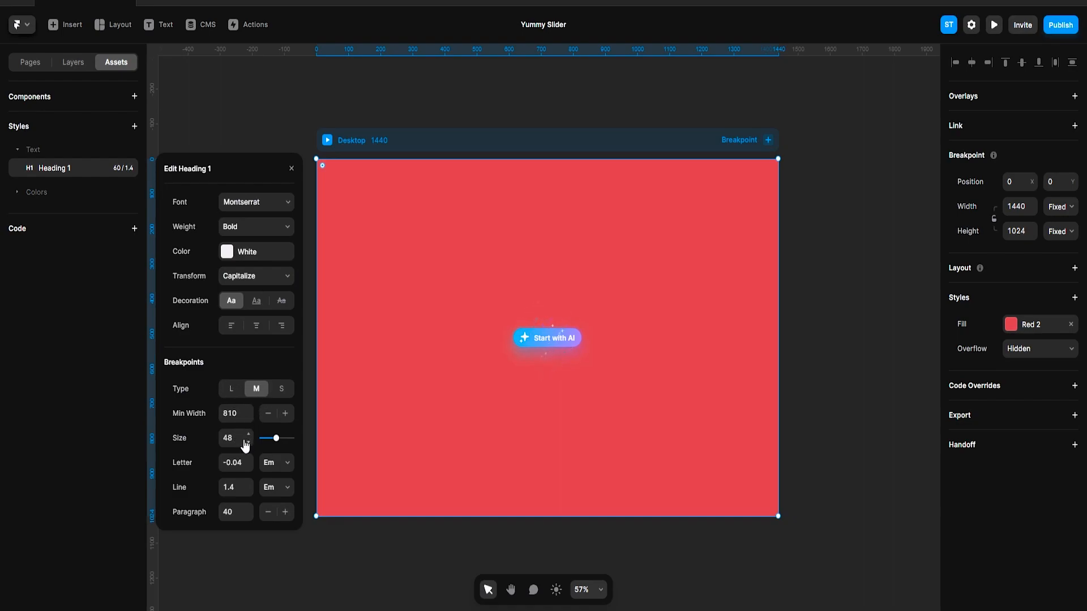
pyautogui.click(281, 389)
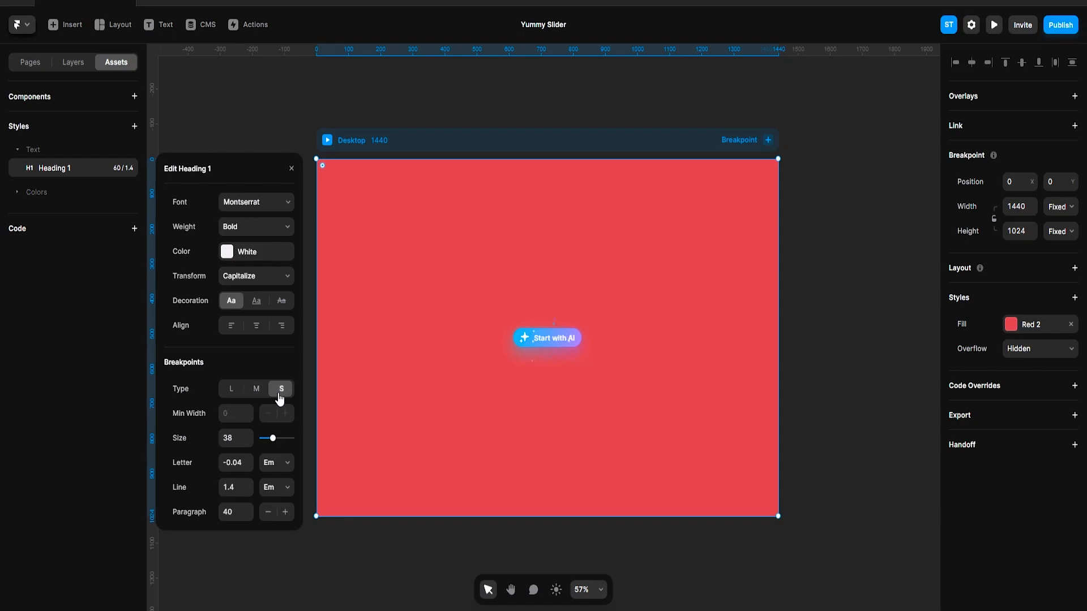
pyautogui.click(234, 436)
pyautogui.write('36')
# For Heading 1's large breakpoint, set the line height to 70 pixels and the letter spacing to 14 pixels
pyautogui.click(233, 391)
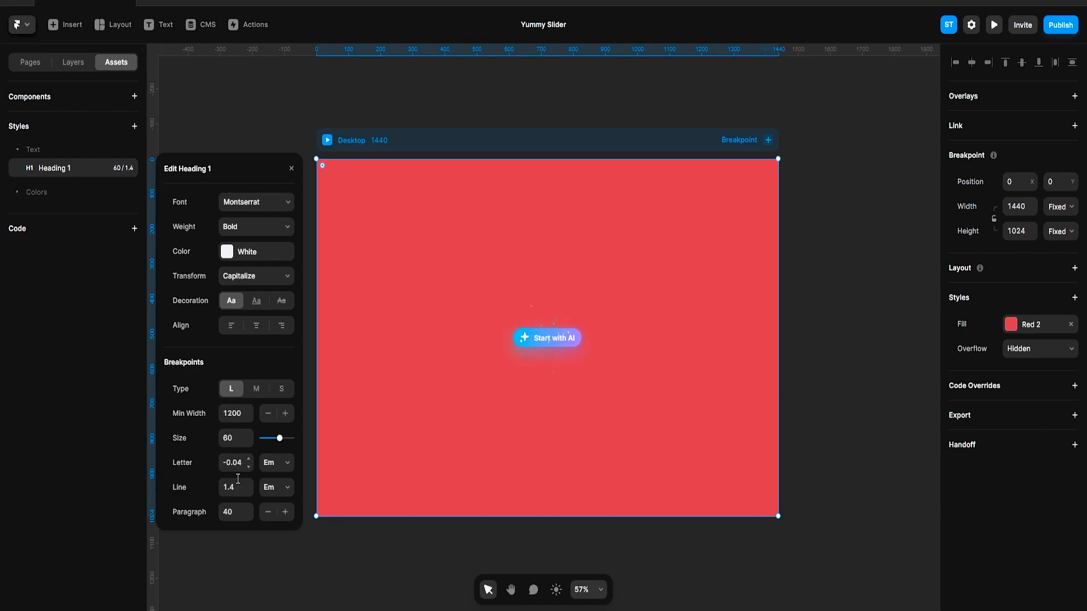
pyautogui.click(273, 488)
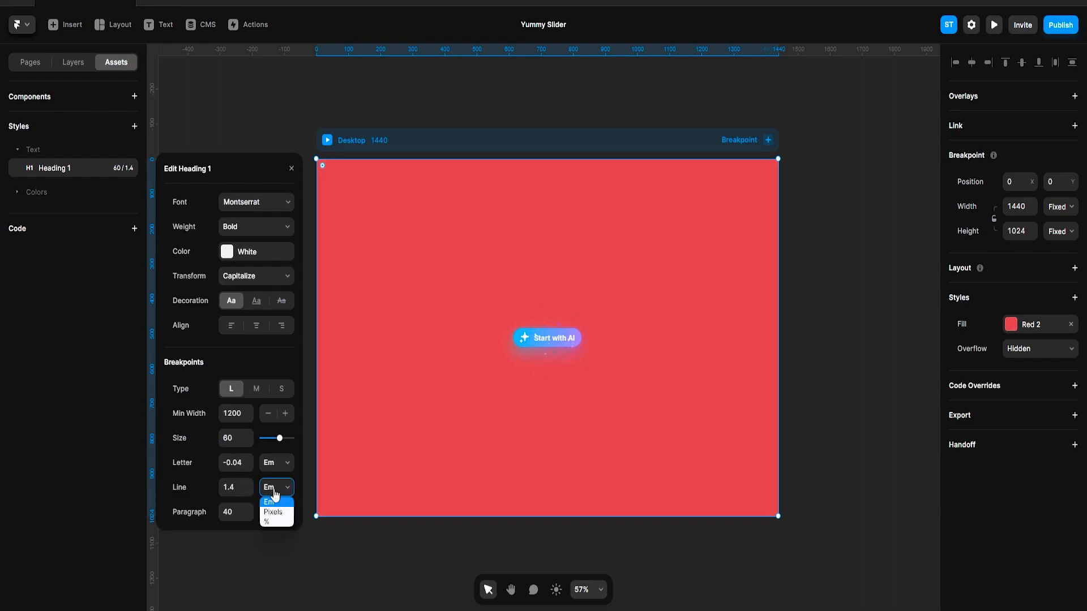
pyautogui.click(277, 513)
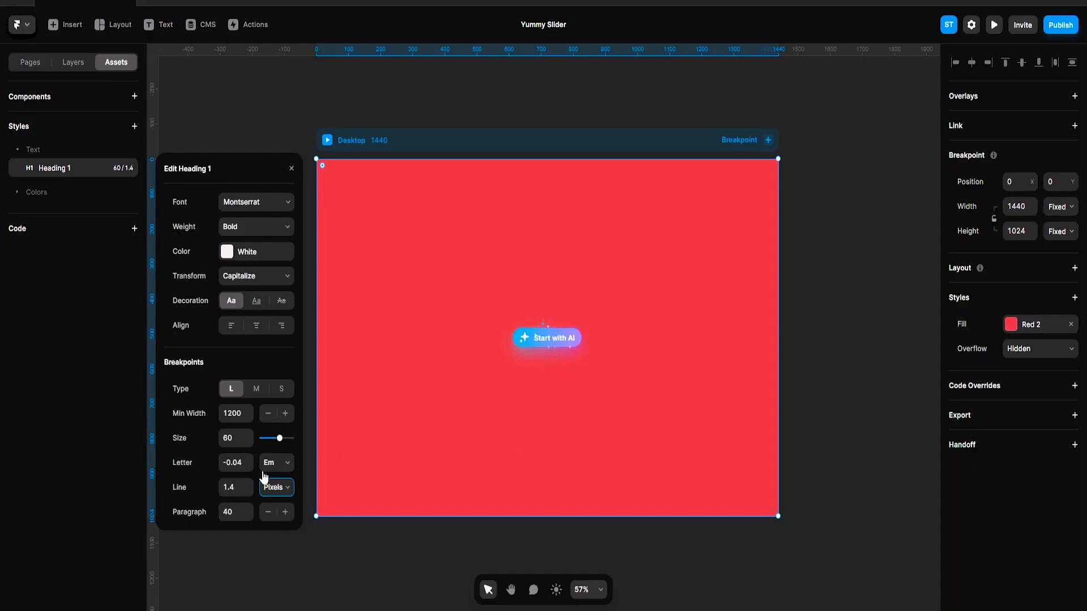
pyautogui.click(234, 487)
pyautogui.write('70')
pyautogui.click(267, 466)
pyautogui.click(274, 487)
pyautogui.click(245, 466)
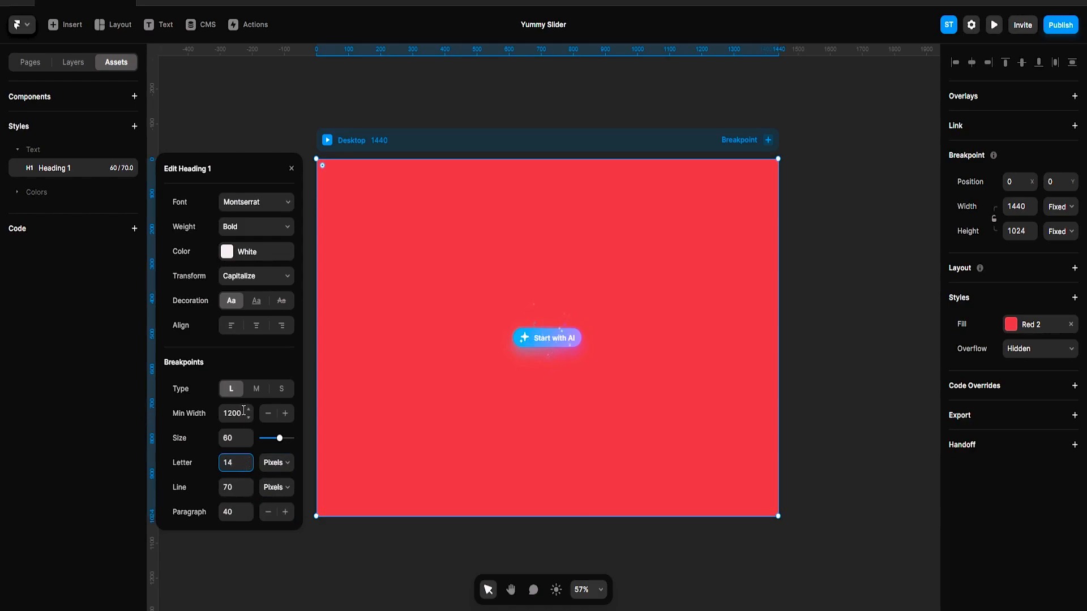
# Add a text reading Peach to the upper part of the Desktop frame and apply the Heading 1 style to it
pyautogui.click(512, 225)
pyautogui.press('t')
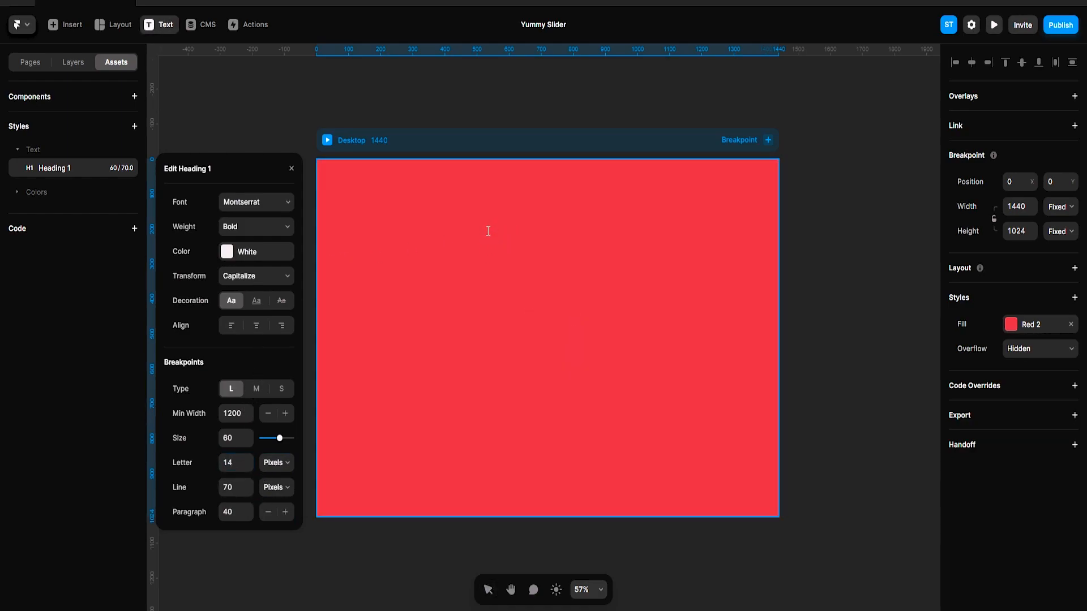
pyautogui.click(486, 231)
pyautogui.write('PO')
pyautogui.press('BackSpace')
pyautogui.write('eachh')
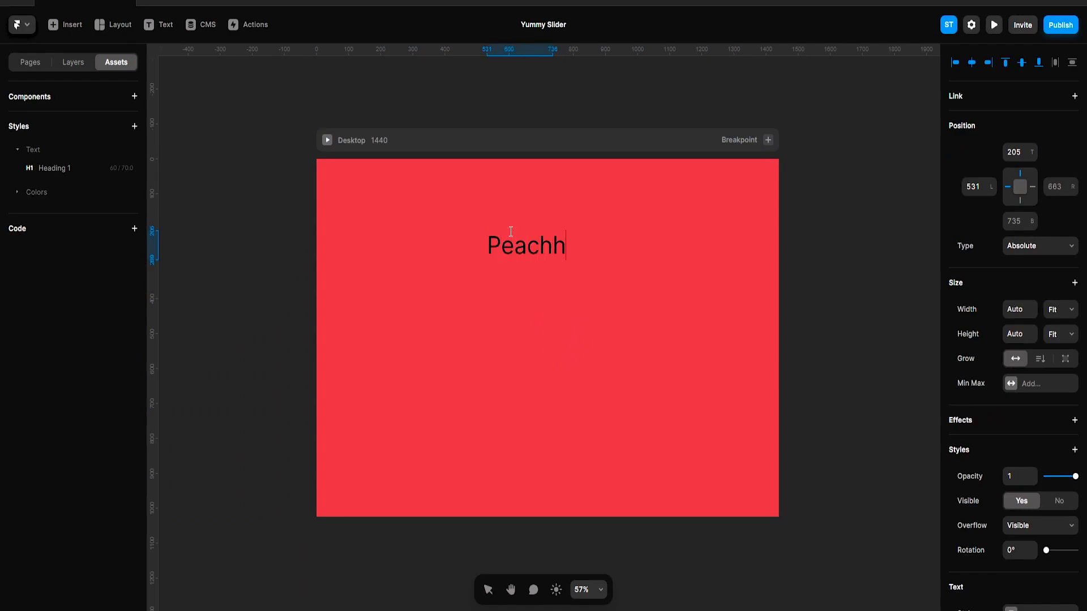
pyautogui.press('BackSpace')
pyautogui.press('Escape')
pyautogui.scroll(-4, 1043, 486)
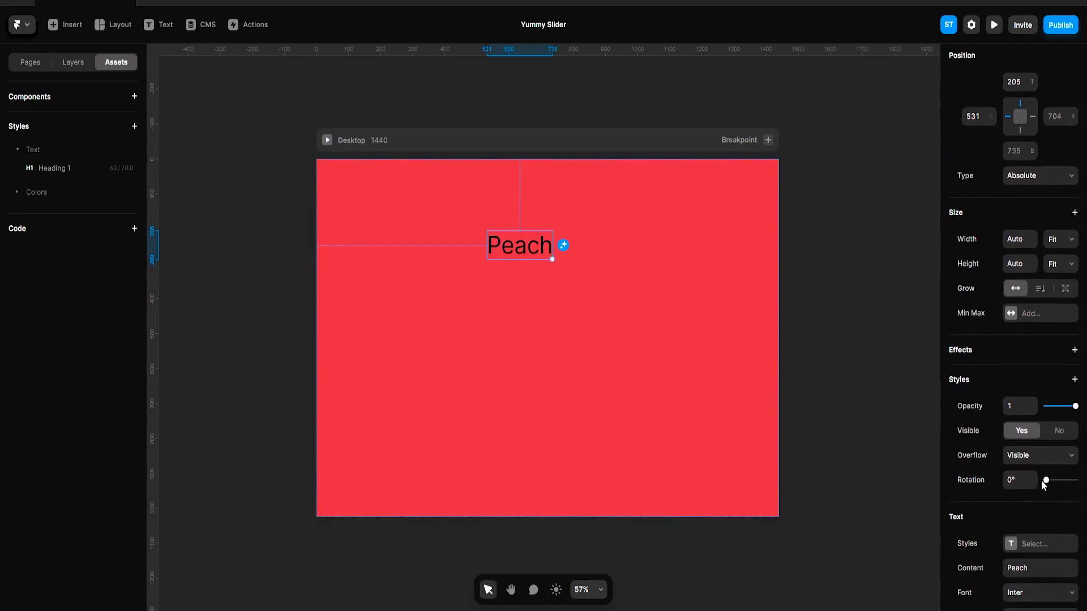
pyautogui.click(1040, 431)
pyautogui.click(827, 482)
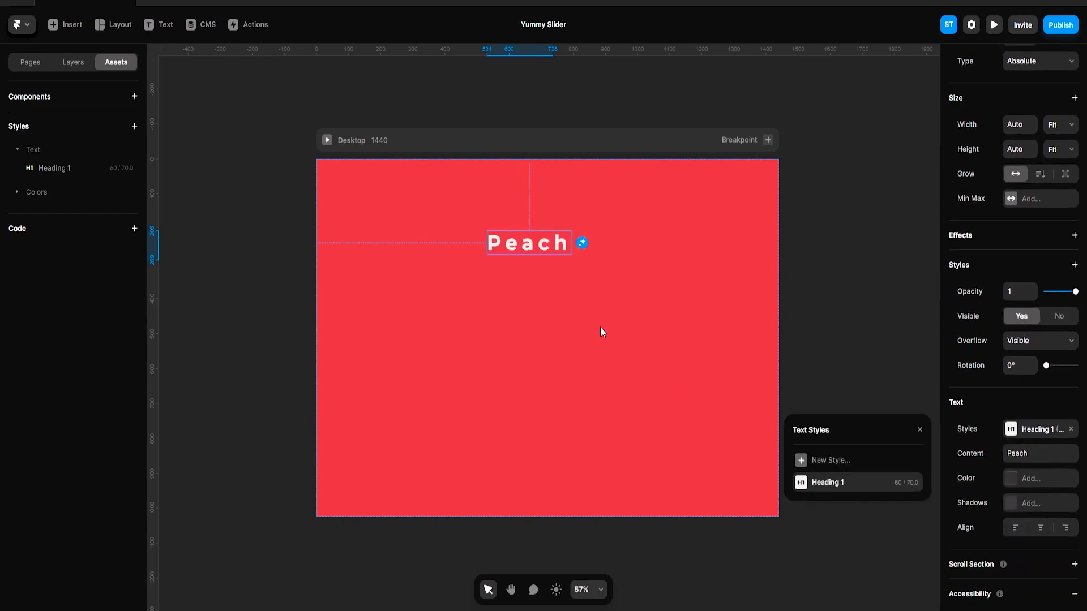
# Edit the Heading 1 style so its text transform is Uppercase
pyautogui.click(910, 482)
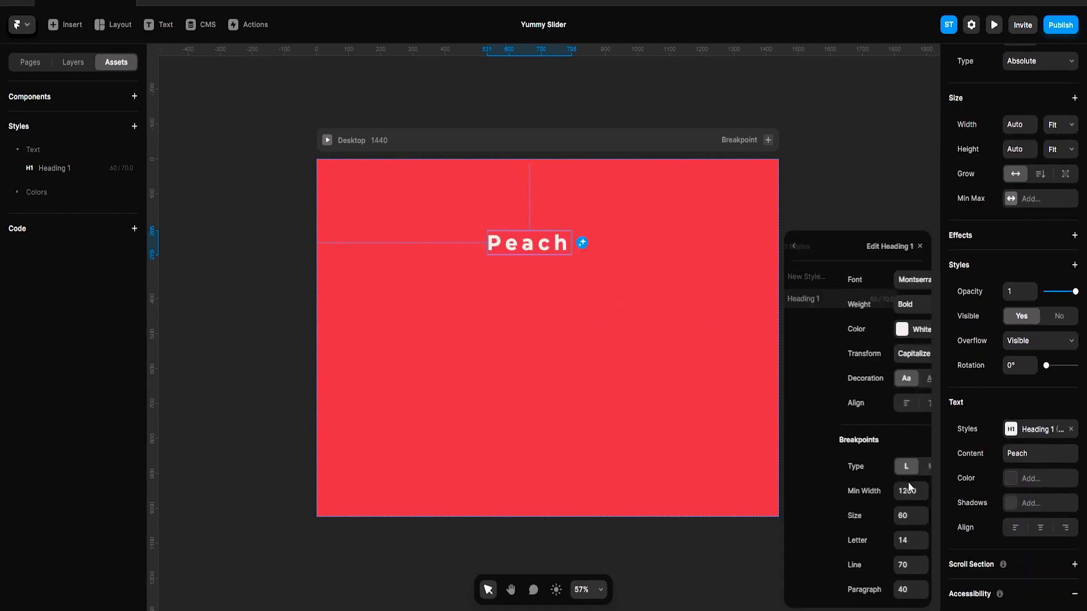
pyautogui.click(881, 356)
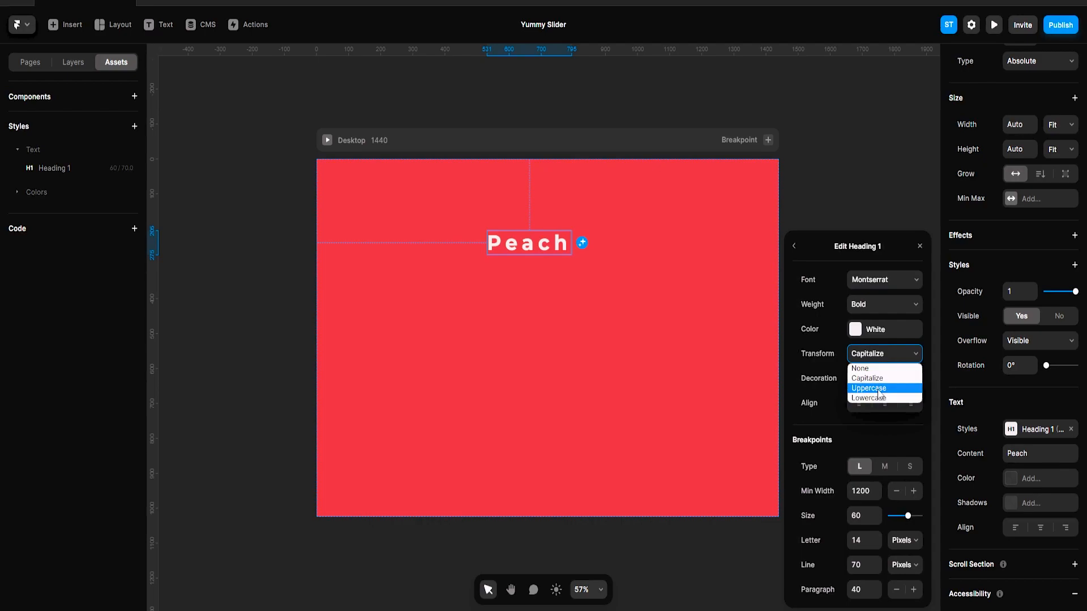
pyautogui.click(879, 390)
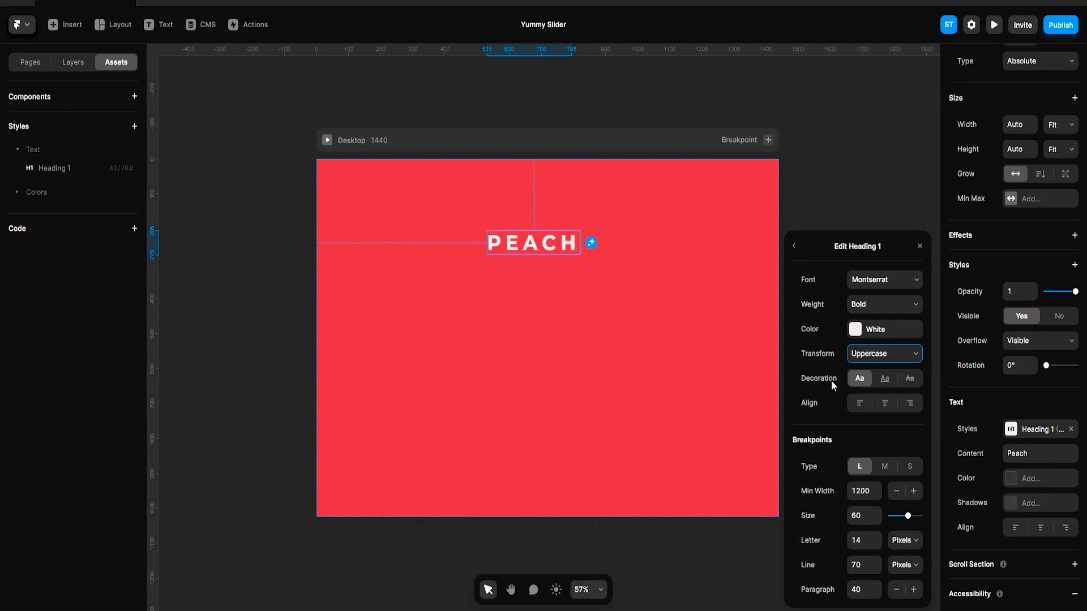
pyautogui.click(794, 247)
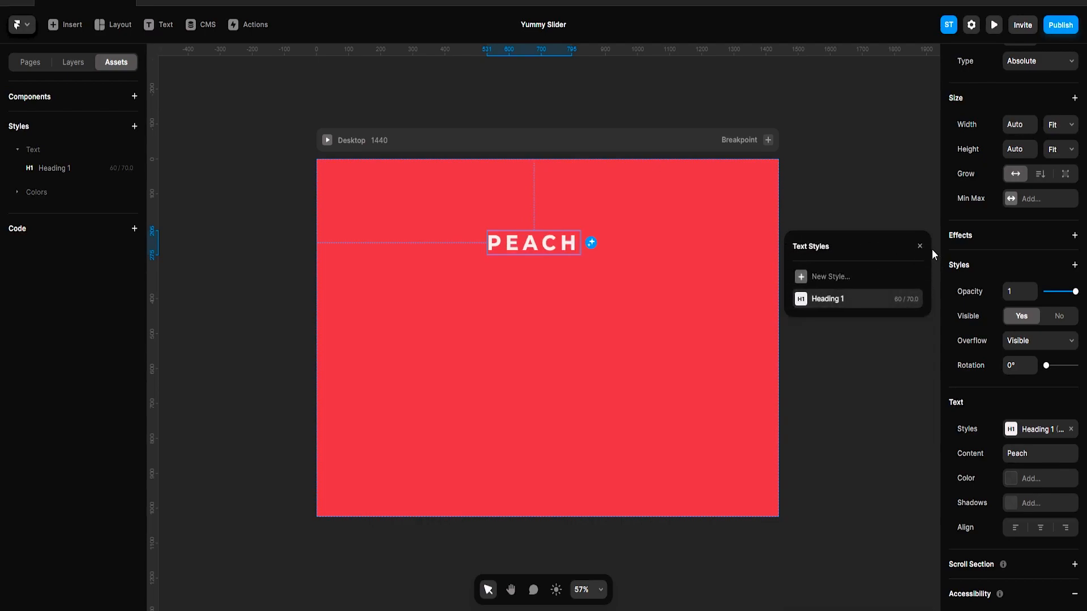
# Extend the Peach text to PEACHS with a second line GREEN, and delete the test text from the canvas
pyautogui.doubleClick(550, 249)
pyautogui.click(574, 244)
pyautogui.press('Return')
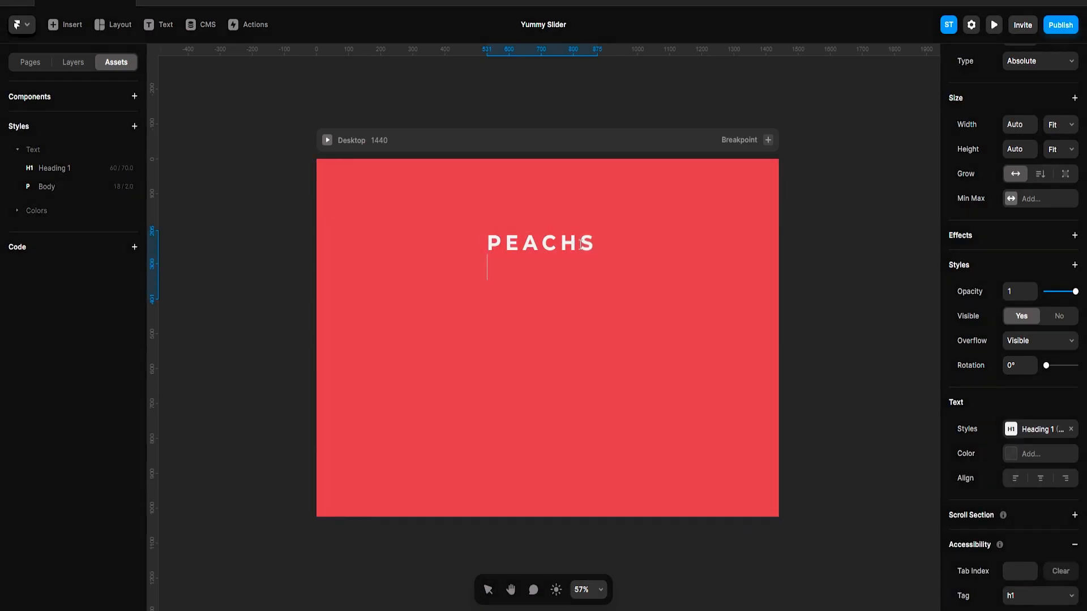
pyautogui.write('GREEN')
pyautogui.press('Escape')
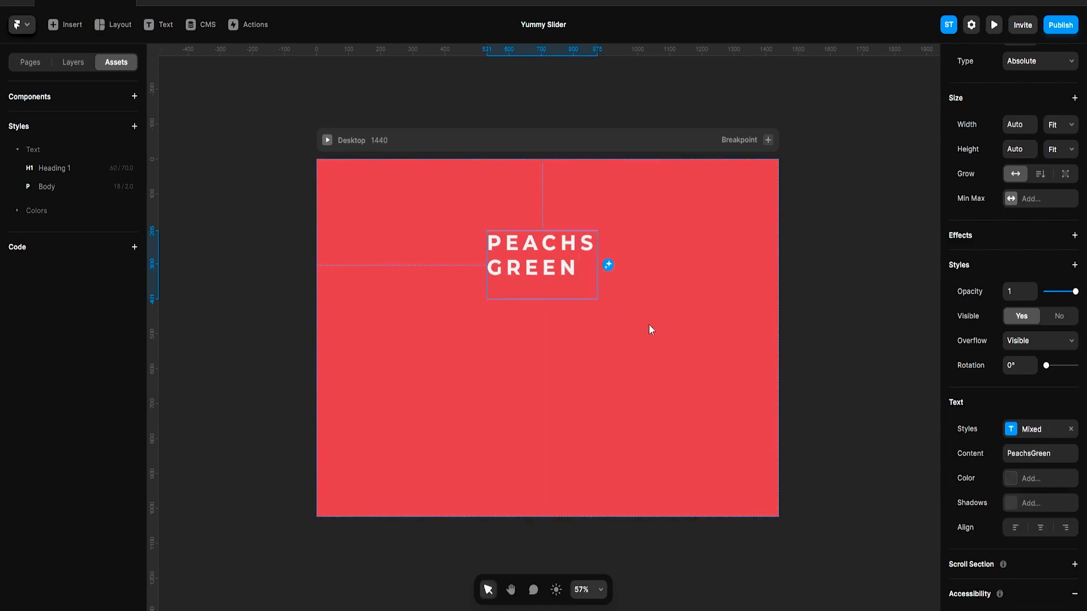
pyautogui.press('Delete')
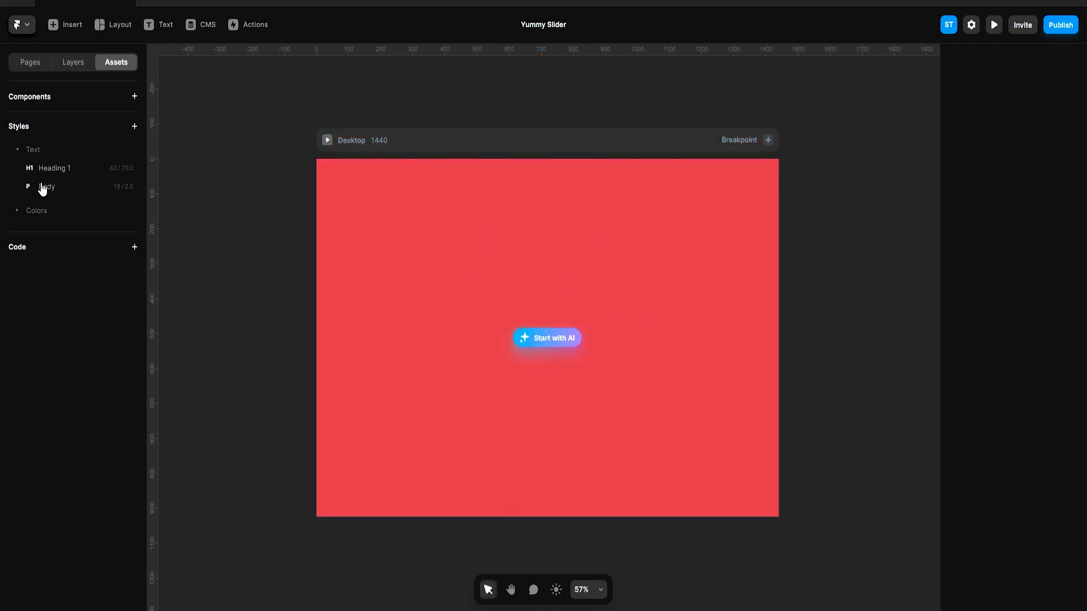
# Delete the Body text style from the project assets
pyautogui.click(76, 189)
pyautogui.click(292, 187)
pyautogui.rightClick(90, 185)
pyautogui.click(121, 269)
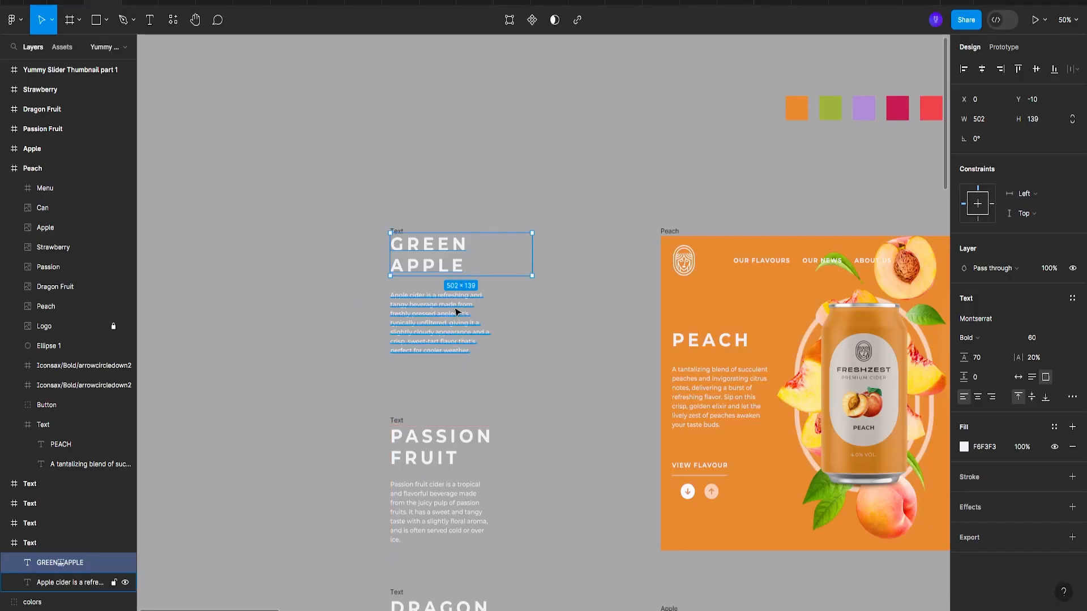
# Check the body text's formatting in the Figma design, then create a Paragraph text style in Framer with the Montserrat font
pyautogui.click(460, 313)
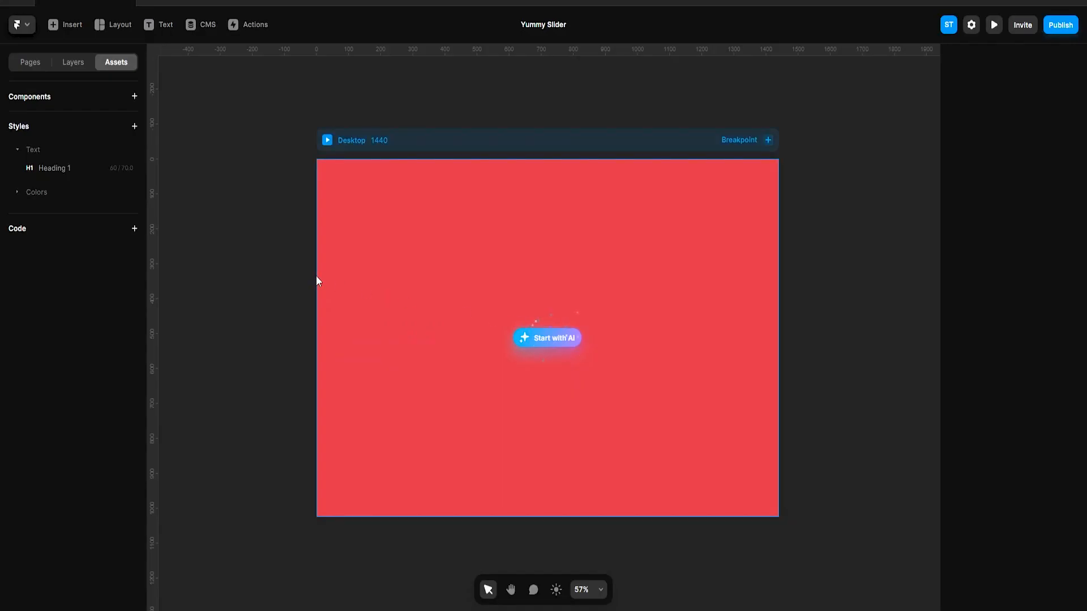
pyautogui.click(134, 126)
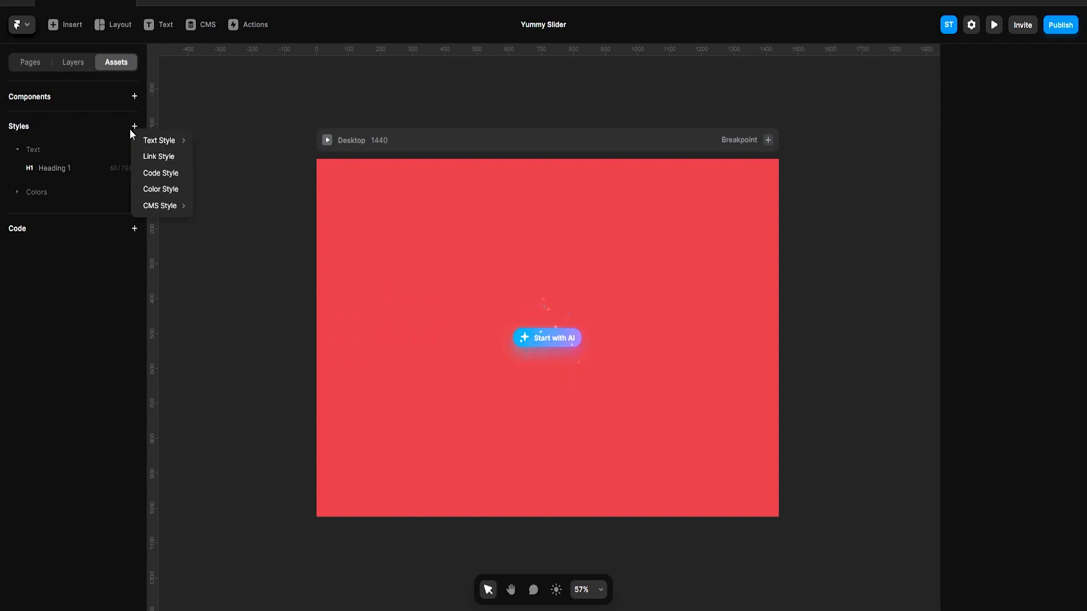
pyautogui.moveTo(172, 141)
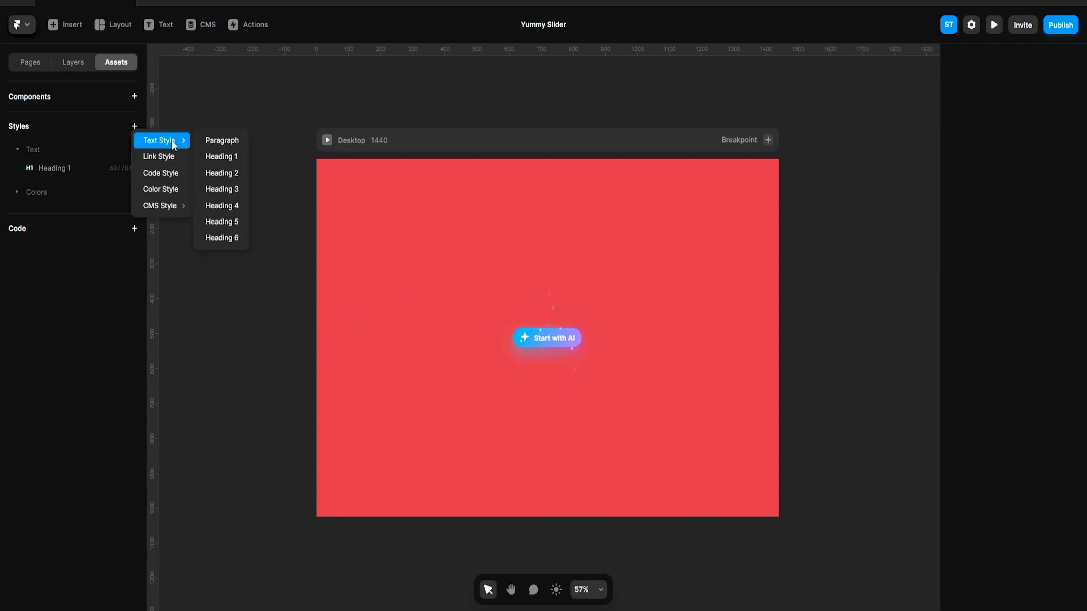
pyautogui.click(219, 143)
pyautogui.click(241, 223)
pyautogui.write('Mont')
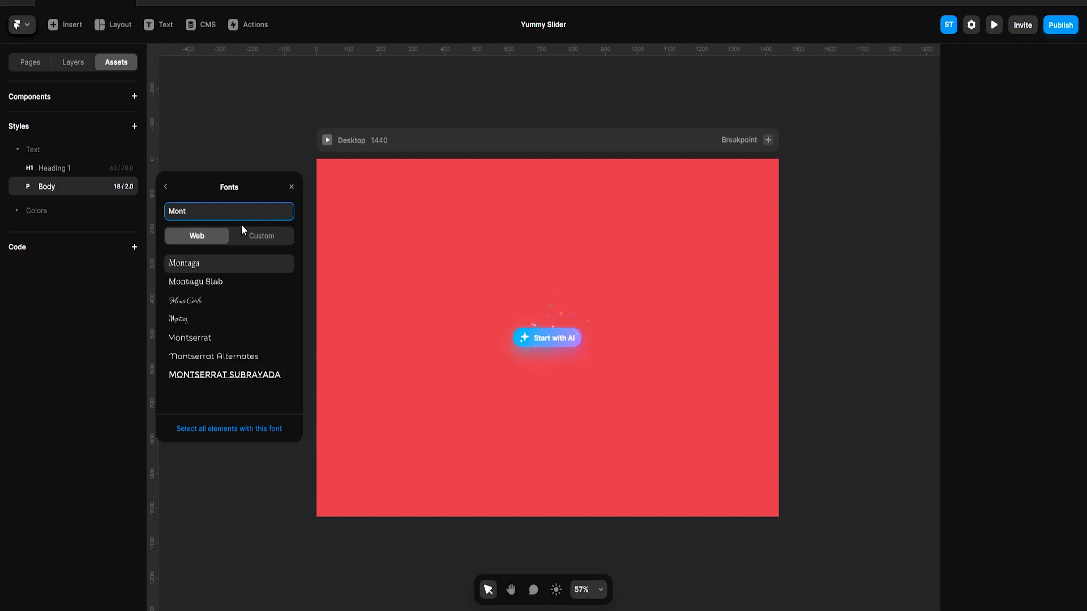
pyautogui.write('s')
pyautogui.press('Return')
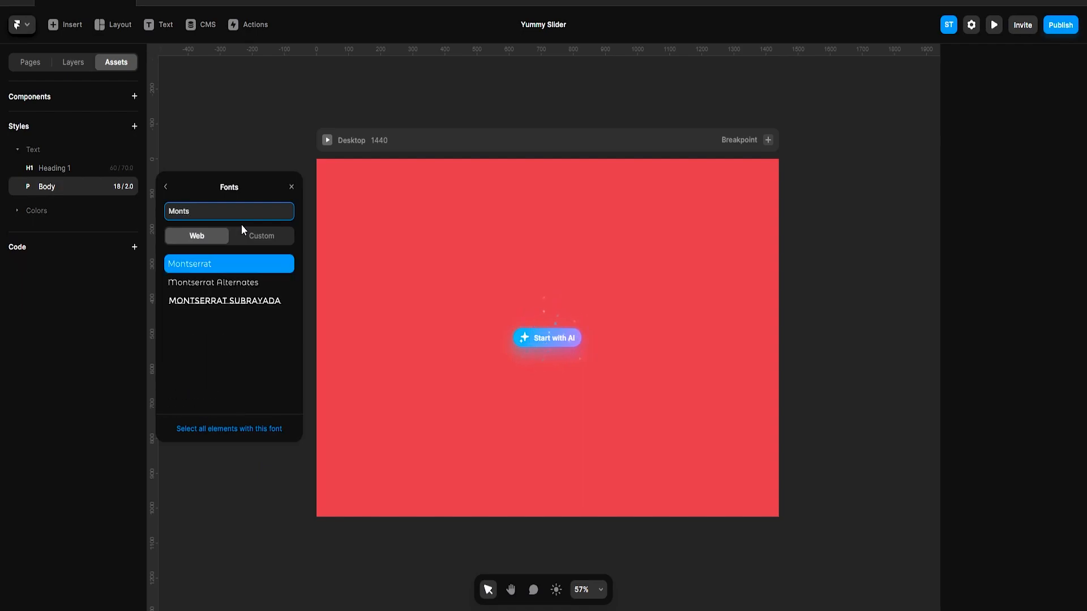
pyautogui.click(165, 187)
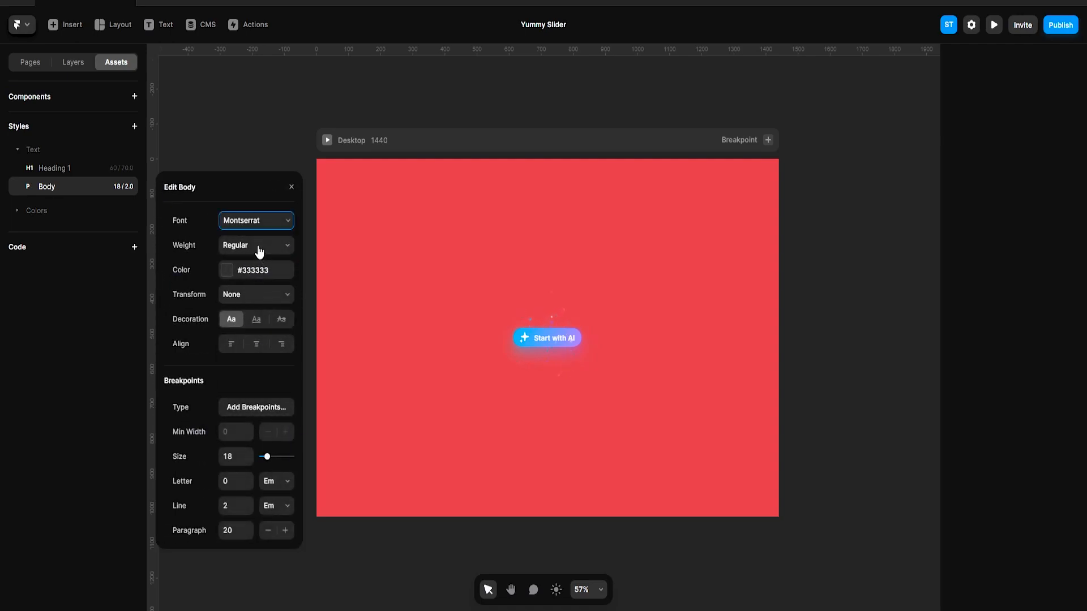
# Give the Body style Medium weight, the White colour style and the Capitalize transform
pyautogui.click(259, 246)
pyautogui.click(243, 338)
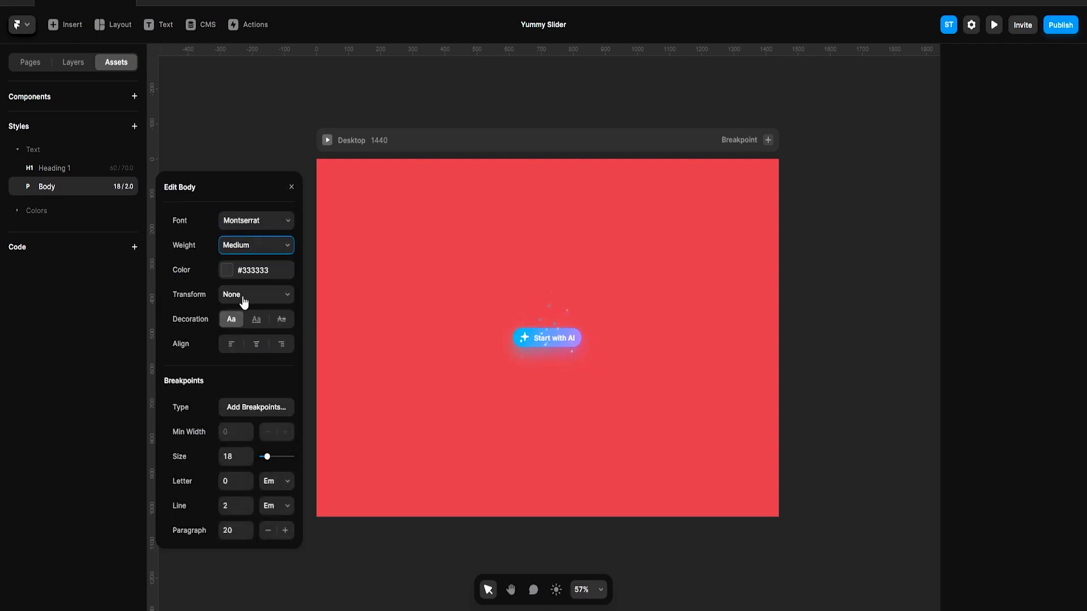
pyautogui.click(227, 272)
pyautogui.click(195, 478)
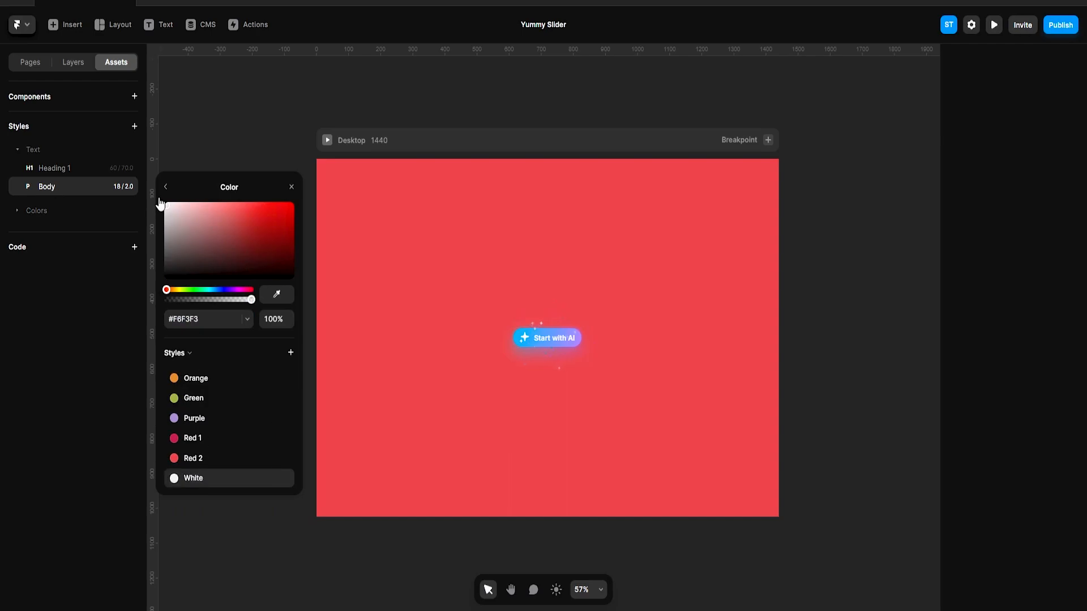
pyautogui.click(166, 187)
pyautogui.click(231, 295)
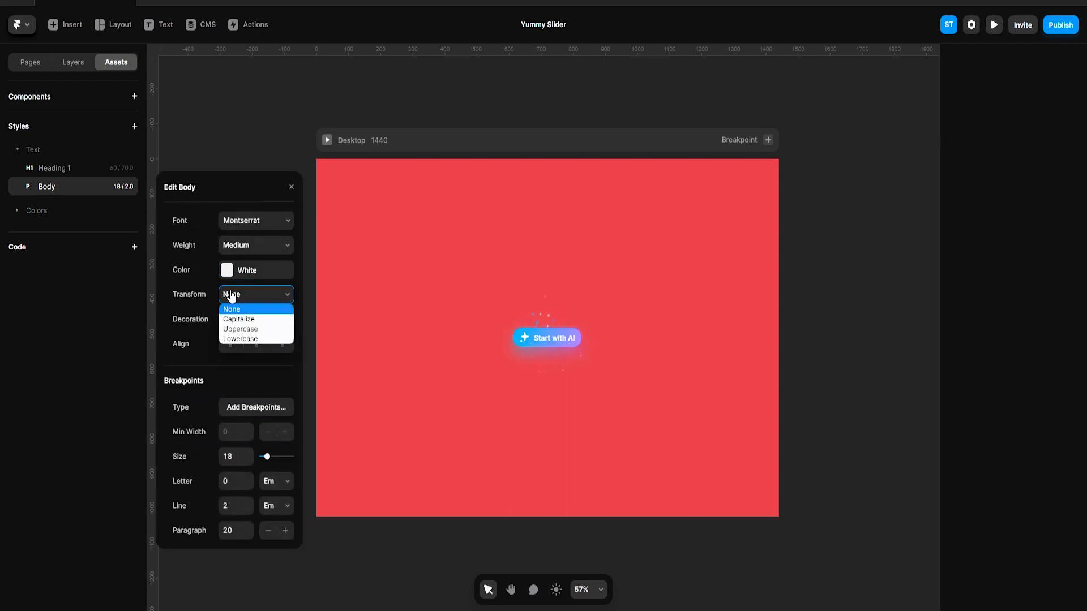
pyautogui.click(245, 319)
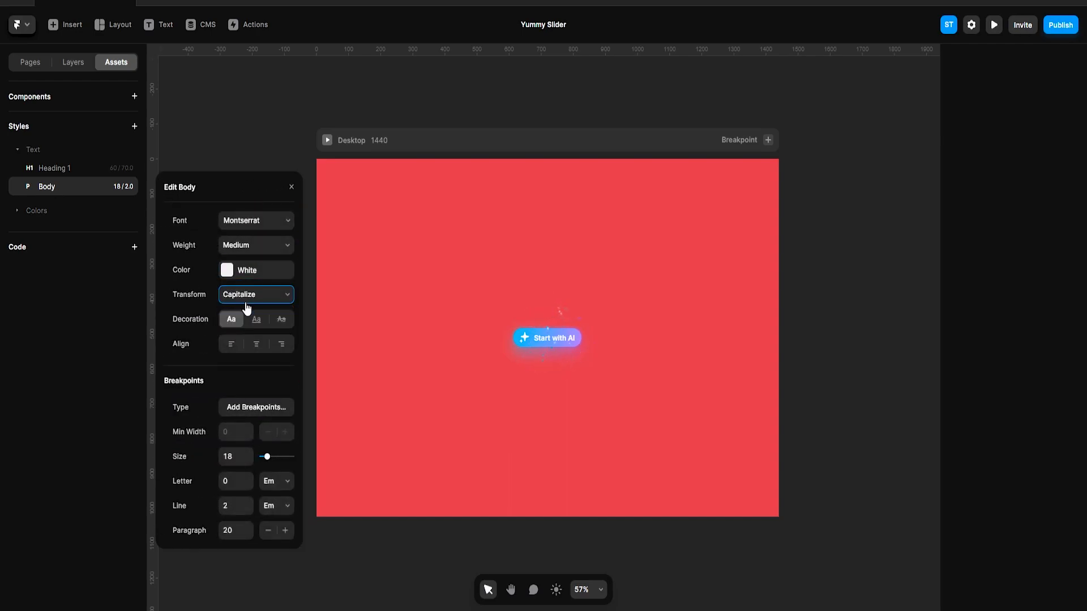
# Add breakpoints to the Body style and set its size to 21 for L, 18 for M and 12 for S
pyautogui.click(244, 413)
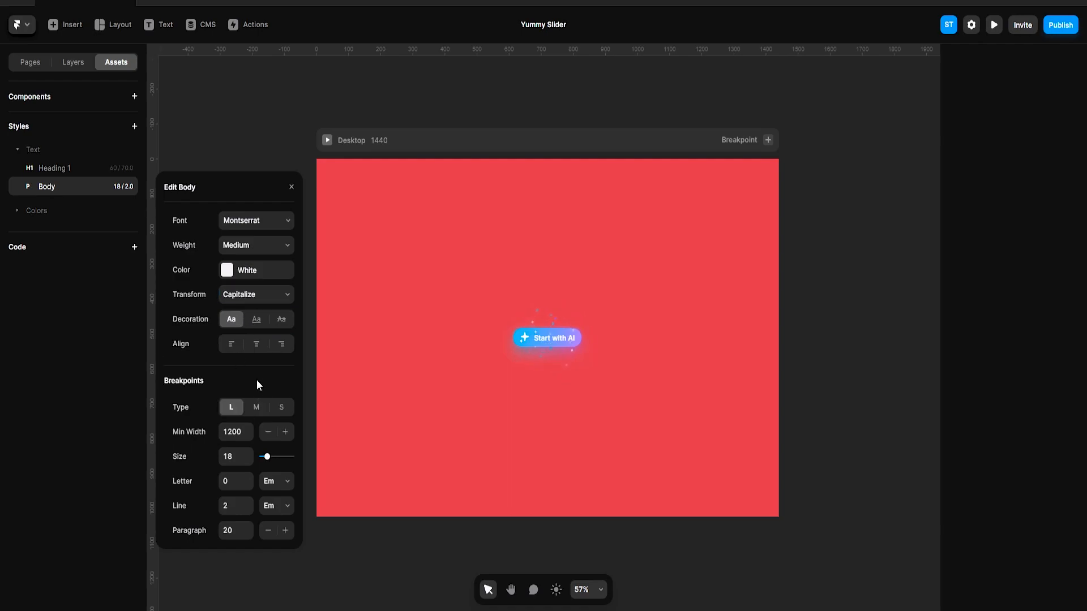
pyautogui.click(260, 411)
pyautogui.click(281, 409)
pyautogui.click(231, 408)
pyautogui.doubleClick(230, 456)
pyautogui.write('21')
pyautogui.click(256, 407)
pyautogui.doubleClick(236, 453)
pyautogui.write('18')
pyautogui.click(279, 410)
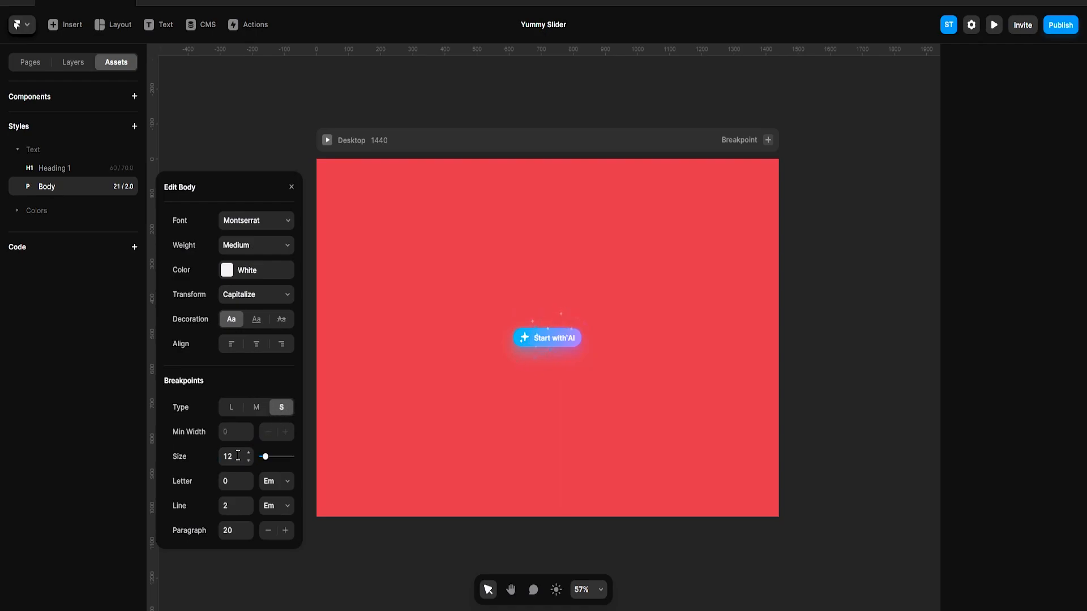
pyautogui.click(237, 410)
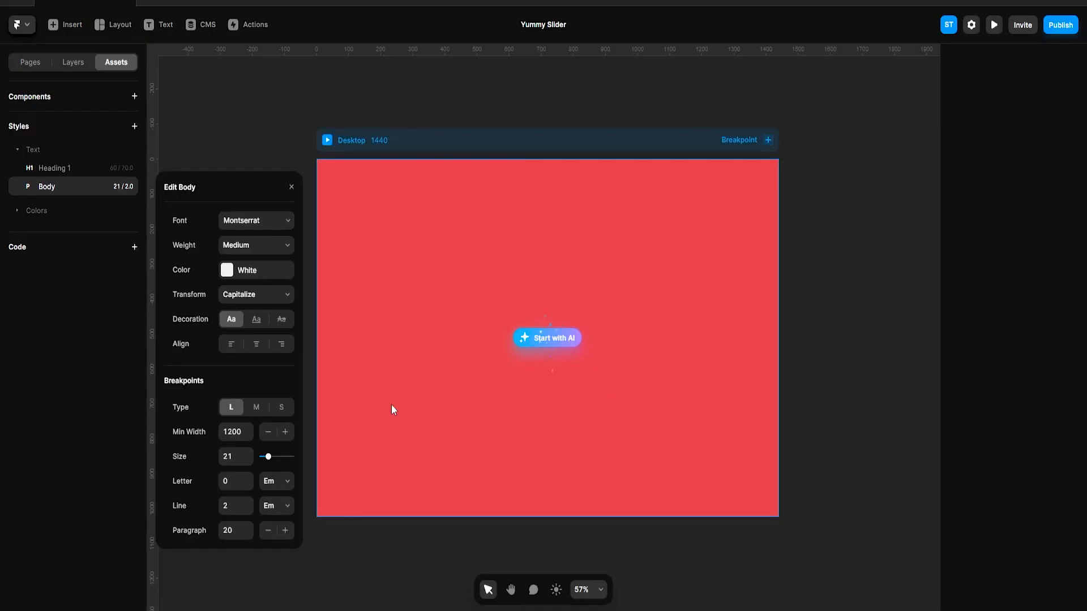
# Set the Body style's line height to 30 pixels at the L breakpoint and finish editing the style
pyautogui.click(240, 505)
pyautogui.click(276, 506)
pyautogui.click(270, 531)
pyautogui.click(235, 508)
pyautogui.write('30')
pyautogui.click(292, 186)
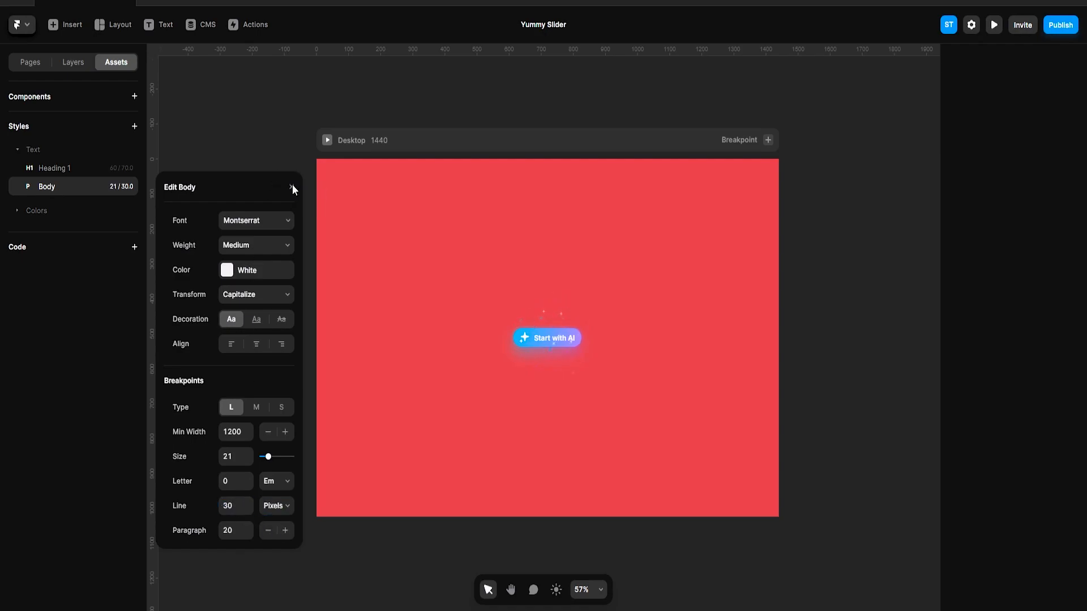
# Change the Desktop frame's fill to the White colour style
pyautogui.click(721, 224)
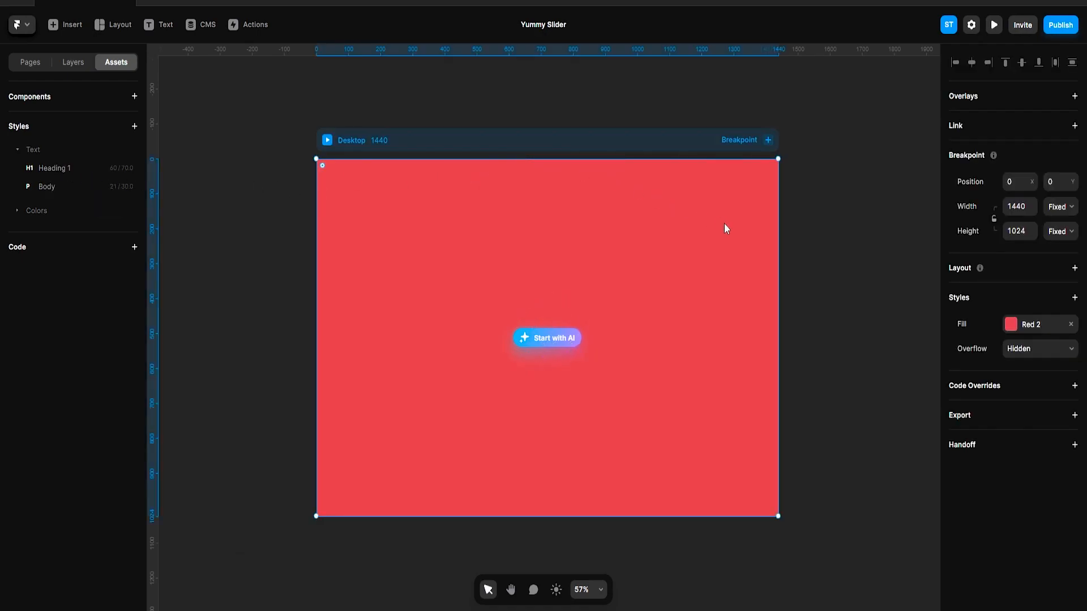
pyautogui.click(1043, 326)
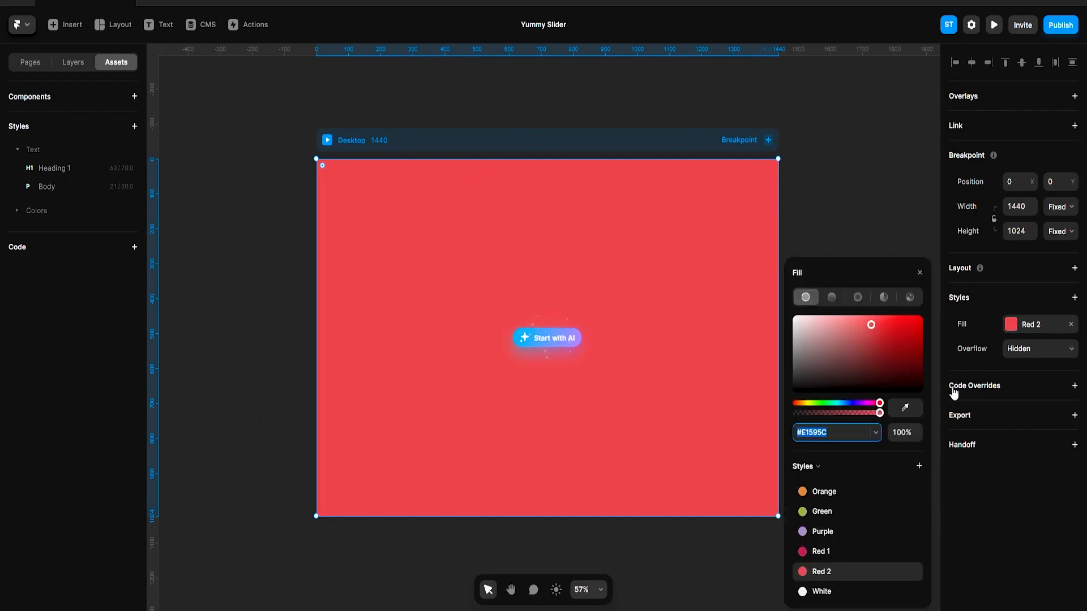
pyautogui.click(827, 591)
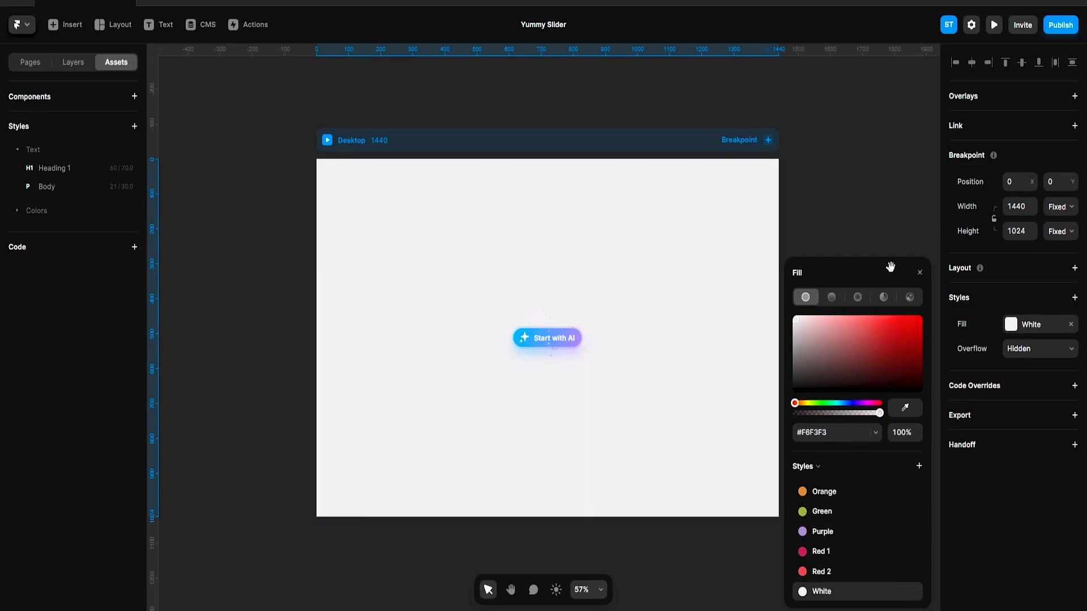
pyautogui.click(920, 273)
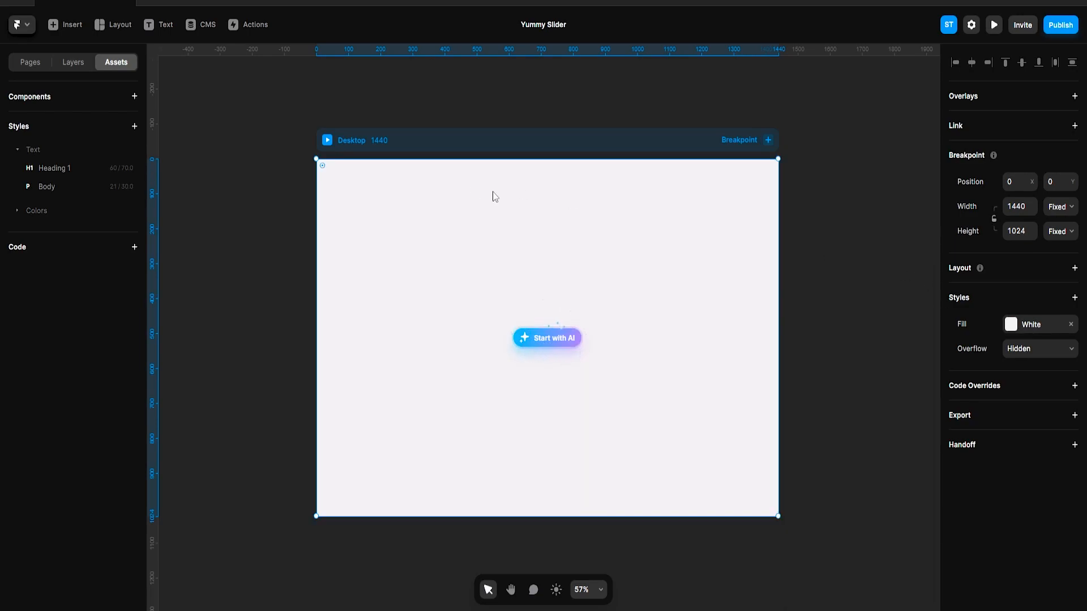
pyautogui.click(81, 64)
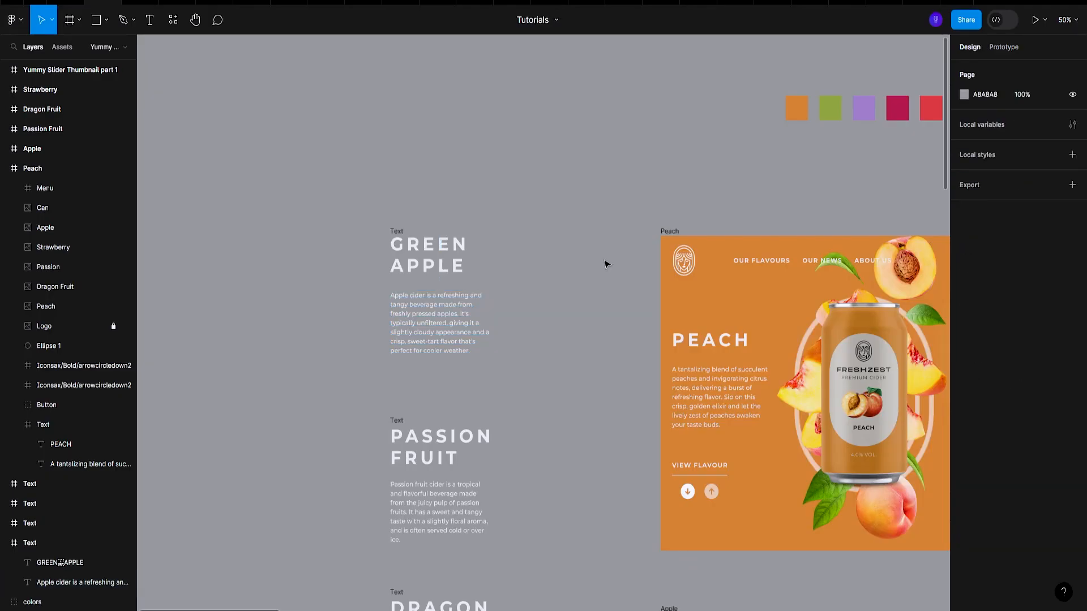
# Switch to Figma and examine the layout of the Peach frame
pyautogui.scroll(-3, 610, 264)
pyautogui.scroll(-1, 615, 266)
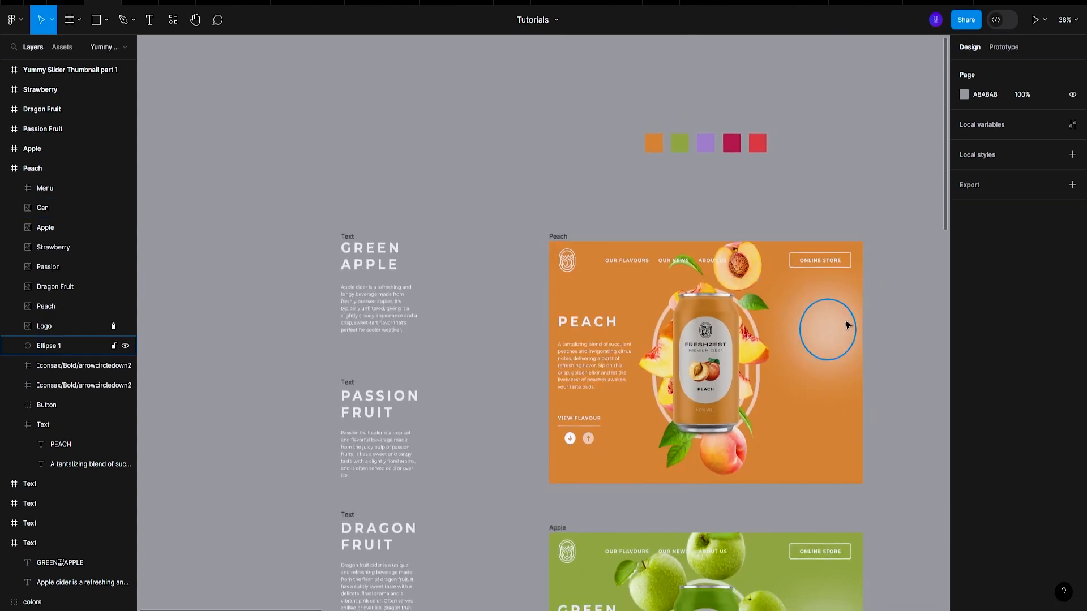
pyautogui.hscroll(2, 824, 323)
pyautogui.click(523, 239)
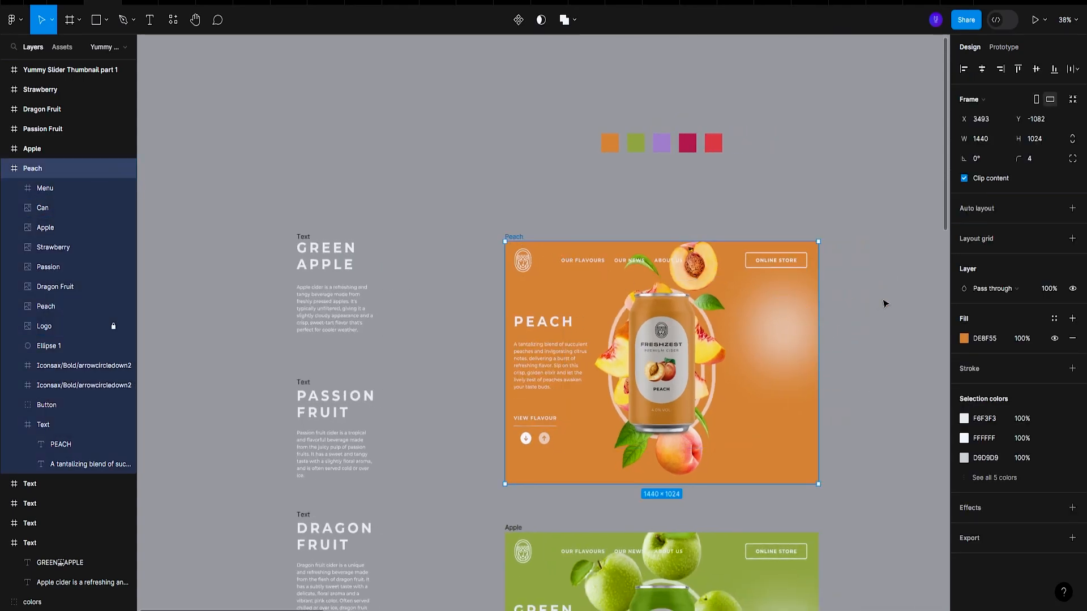
pyautogui.hscroll(2, 509, 317)
pyautogui.scroll(1, 509, 317)
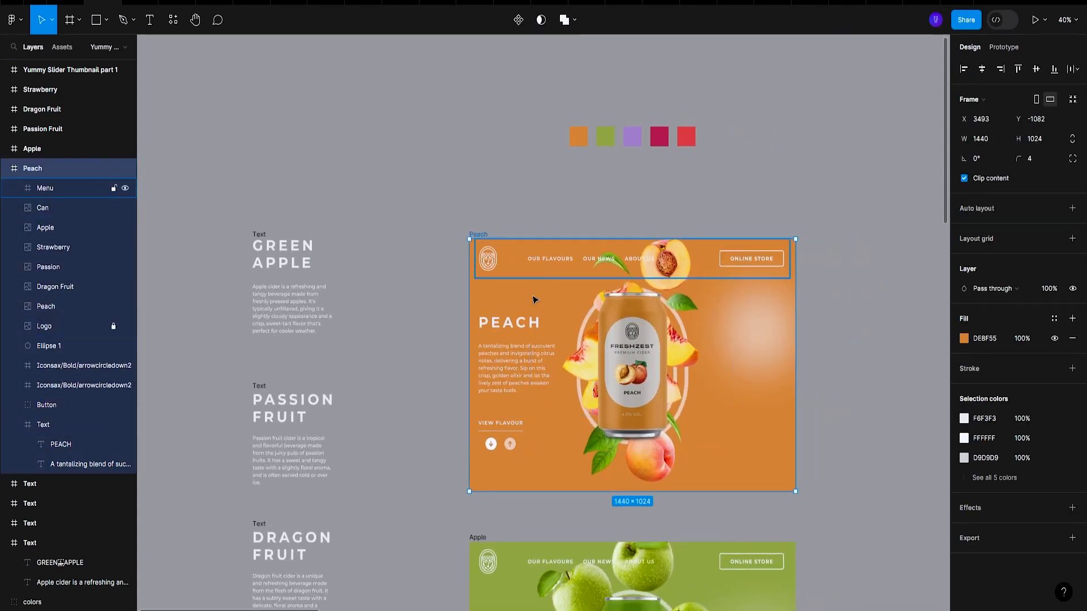
# Try to apply auto layout to the PEACH heading and its description inside the Peach frame's Text group
pyautogui.click(510, 338)
pyautogui.scroll(5, 478, 351)
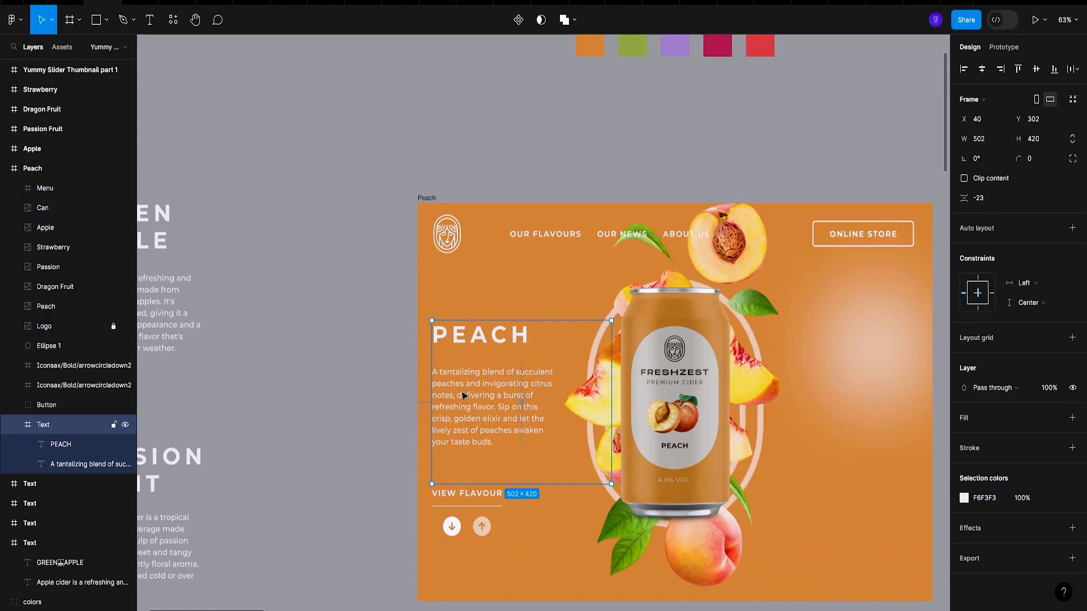
pyautogui.click(80, 445)
pyautogui.keyDown('shift'); pyautogui.click(84, 464); pyautogui.keyUp('shift')
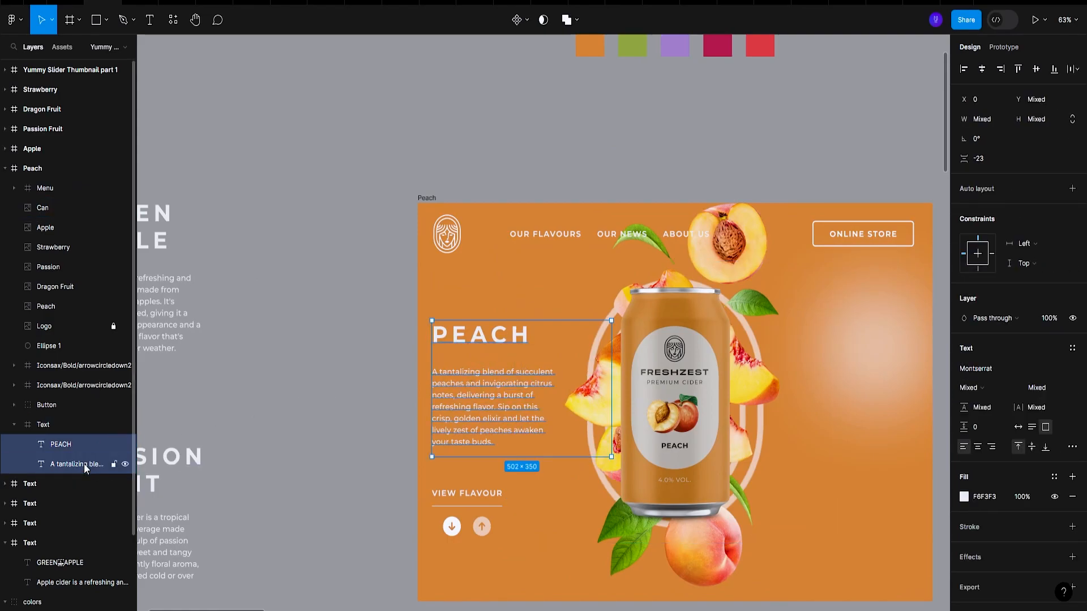
pyautogui.hotkey('shift', 'a')
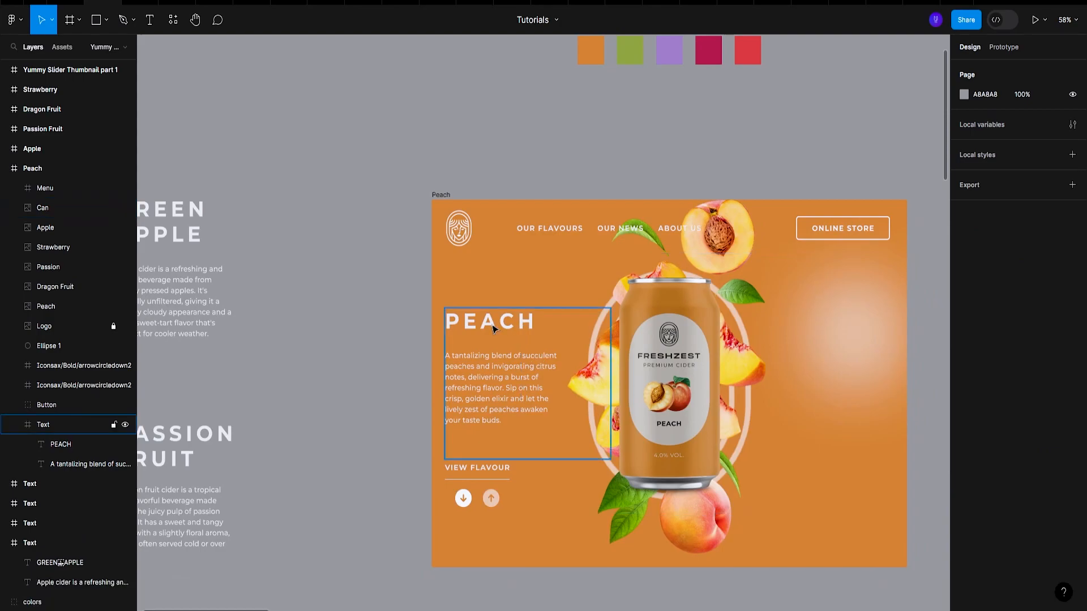
# Shorten the PEACH heading's text box in the Peach frame to a height of about 65
pyautogui.doubleClick(494, 330)
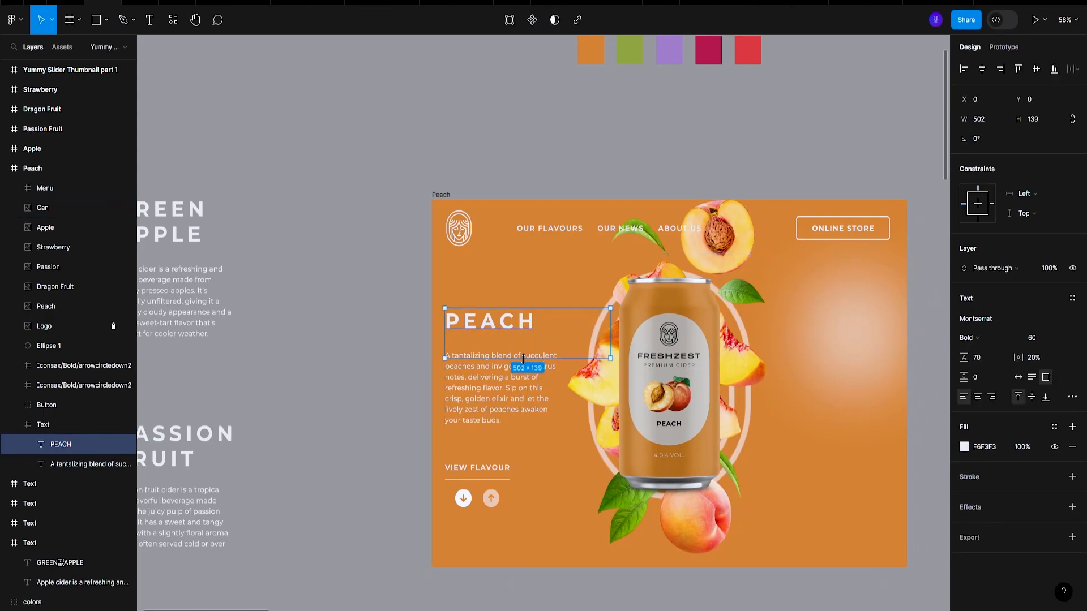
pyautogui.hscroll(-2, 522, 359)
pyautogui.scroll(5, 560, 341)
pyautogui.moveTo(559, 342); pyautogui.dragTo(566, 297)
pyautogui.scroll(-3, 580, 300)
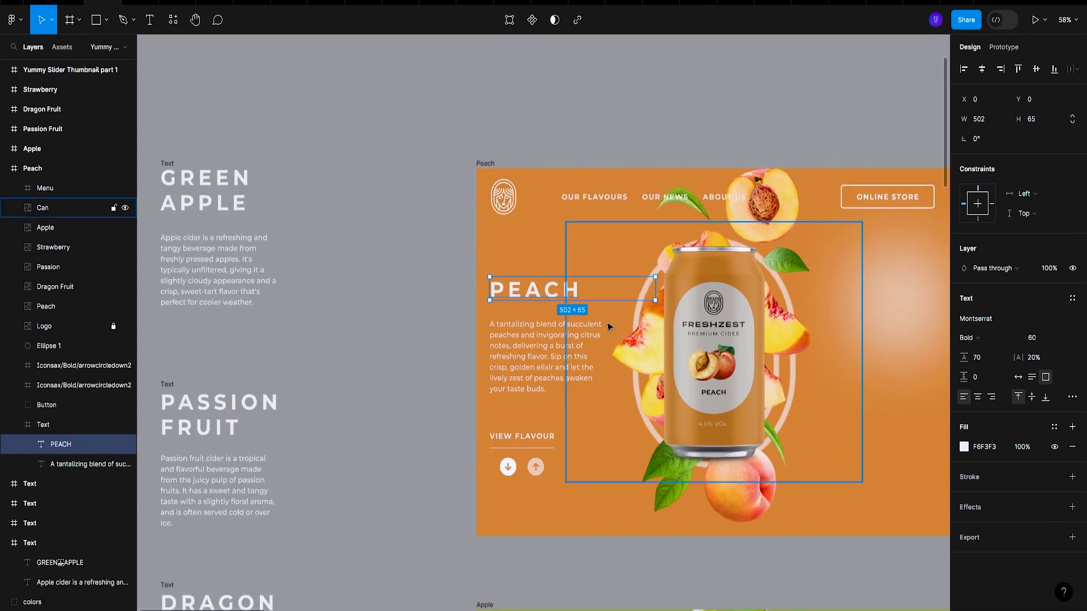
pyautogui.click(486, 164)
pyautogui.scroll(-2, 625, 143)
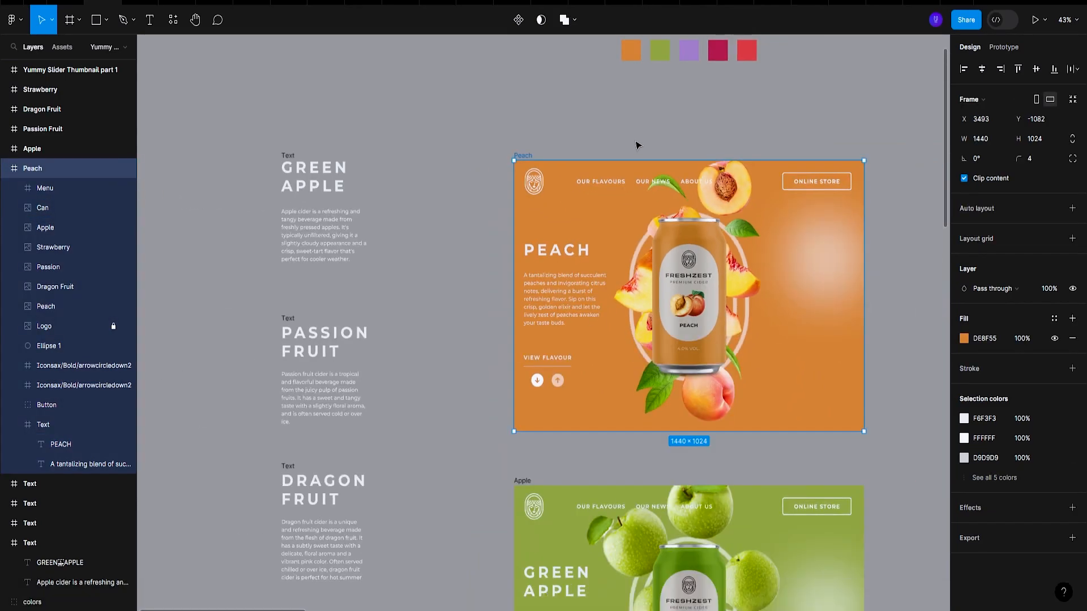
pyautogui.hscroll(2, 603, 161)
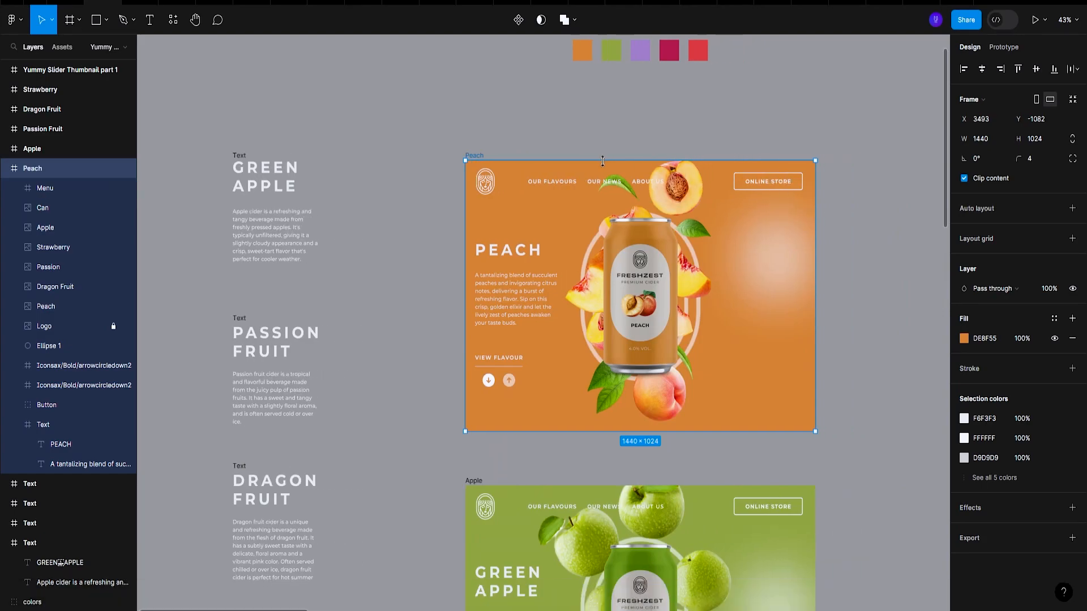
pyautogui.hscroll(2, 827, 190)
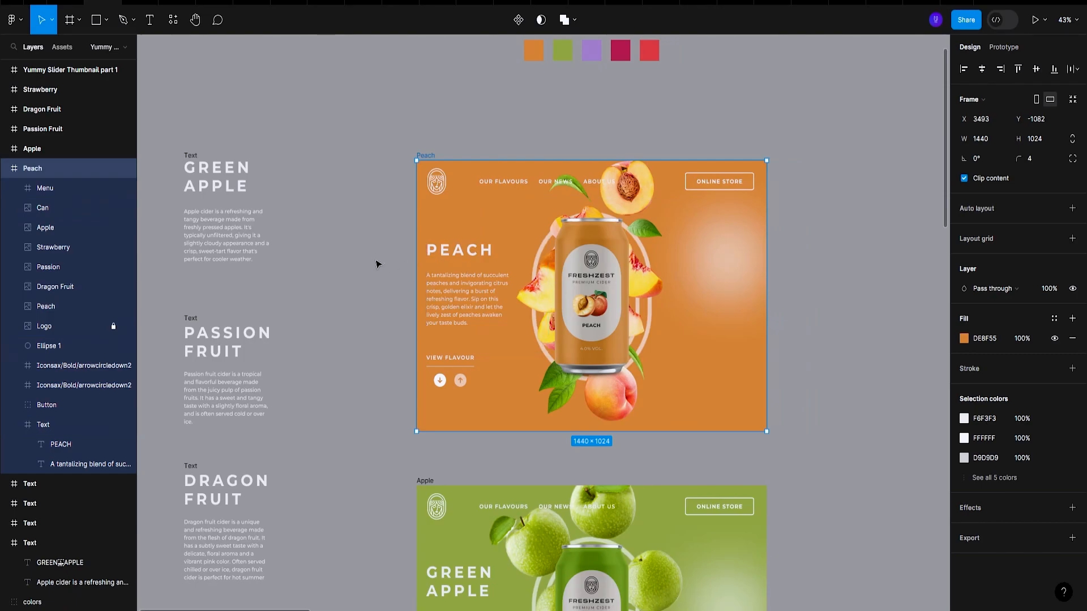
pyautogui.scroll(3, 443, 251)
pyautogui.scroll(-4, 498, 260)
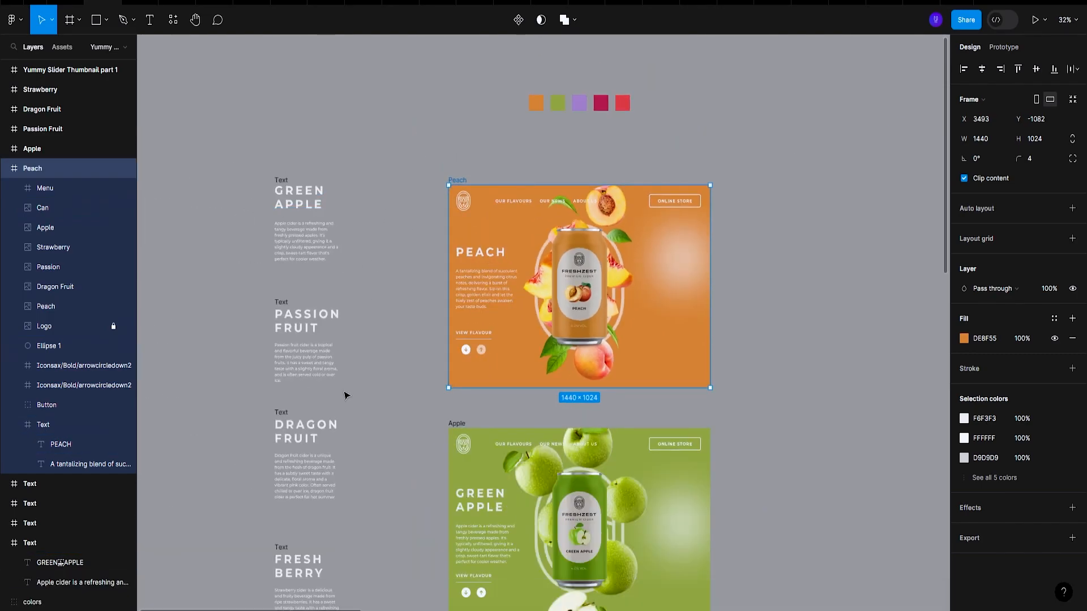
# Duplicate the PEACH heading onto the empty canvas above the flavour texts and stretch the copy's text box to about 730 high
pyautogui.doubleClick(474, 254)
pyautogui.hscroll(-4, 493, 280)
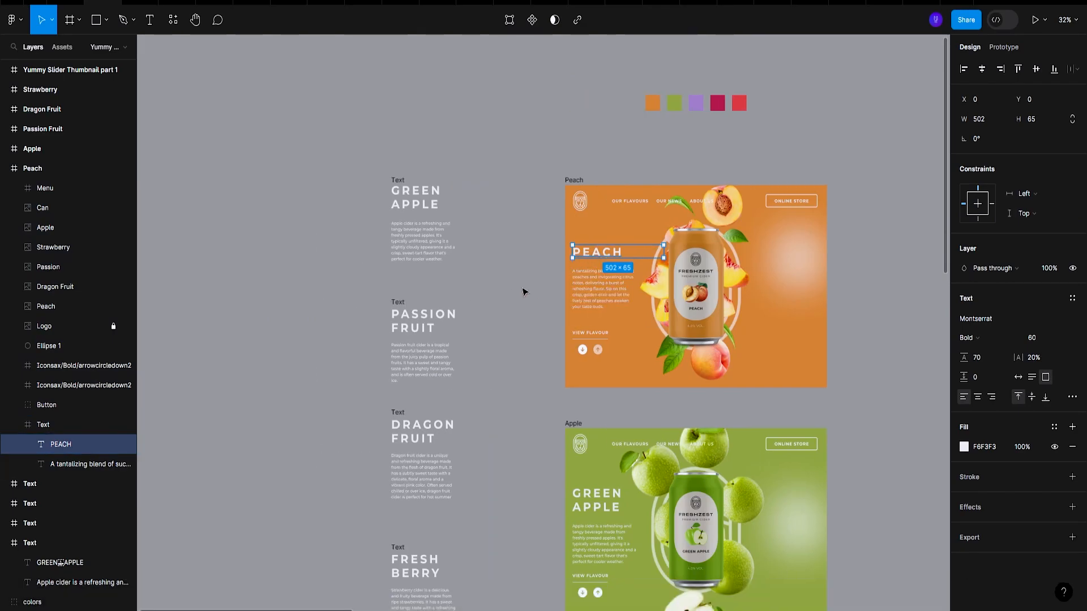
pyautogui.moveTo(606, 257); pyautogui.dragTo(250, 88)
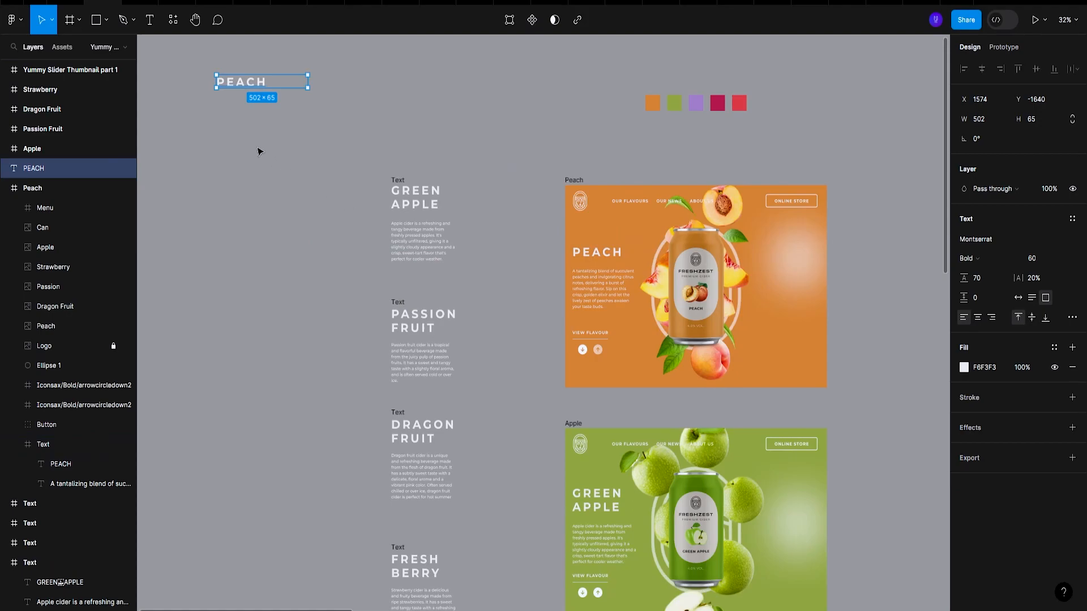
pyautogui.moveTo(274, 137); pyautogui.dragTo(447, 227)
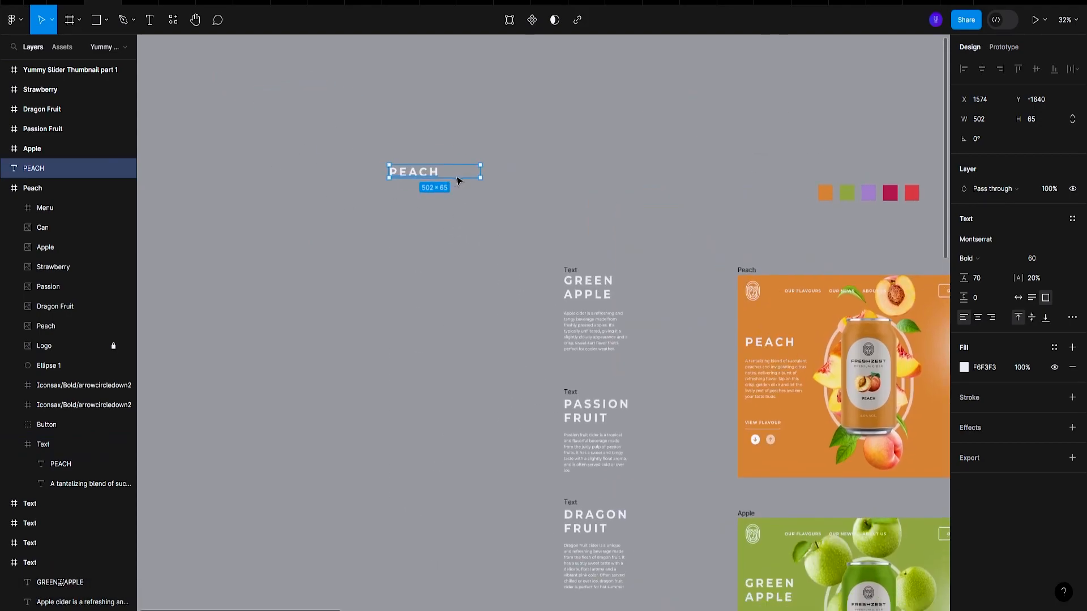
pyautogui.moveTo(458, 182); pyautogui.dragTo(460, 279)
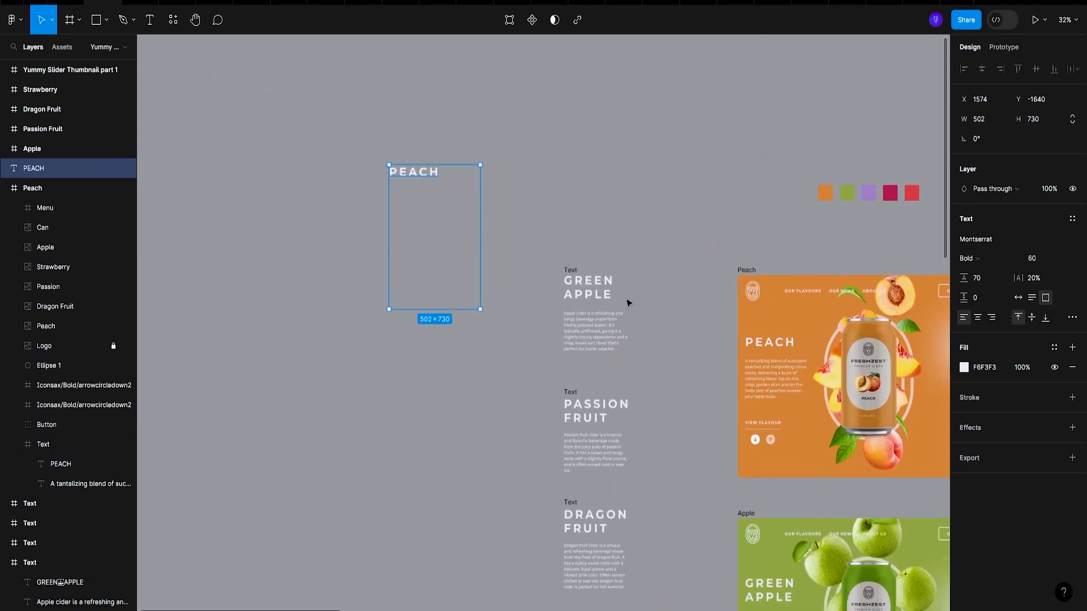
# Copy the GREEN APPLE heading and add it below PEACH in the tall heading text box
pyautogui.click(599, 291)
pyautogui.press('Return')
pyautogui.hotkey('ctrl', 'c')
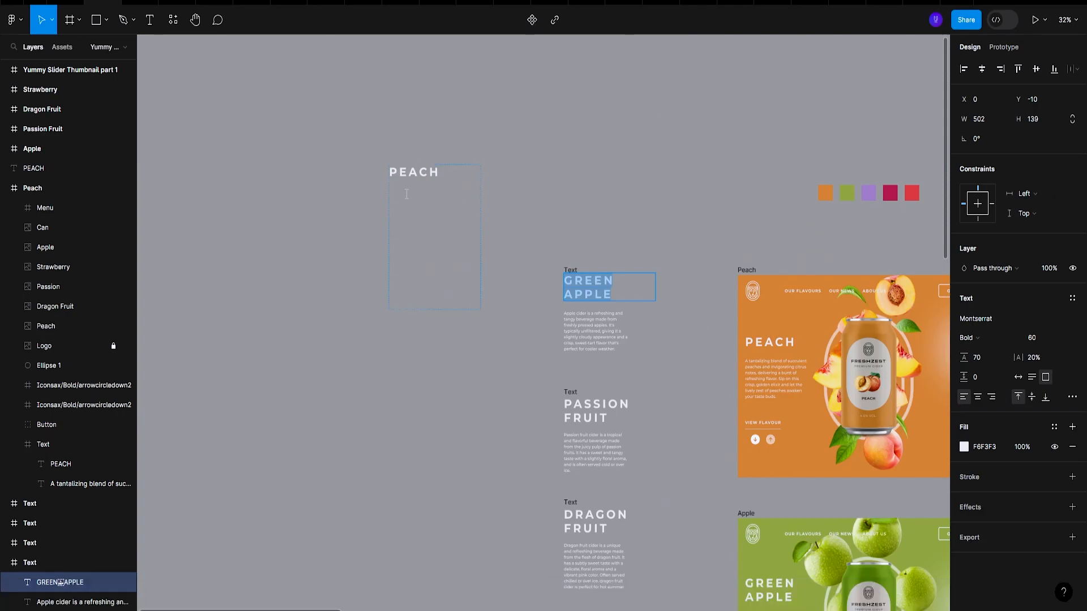
pyautogui.click(406, 195)
pyautogui.press('Return')
pyautogui.press('Return')
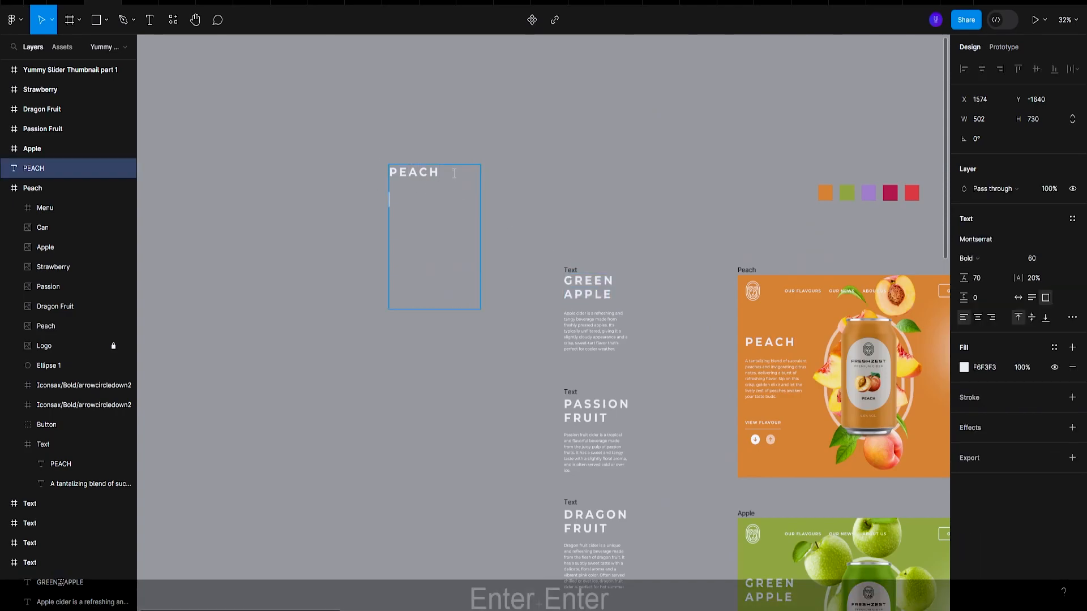
pyautogui.hotkey('ctrl', 'v')
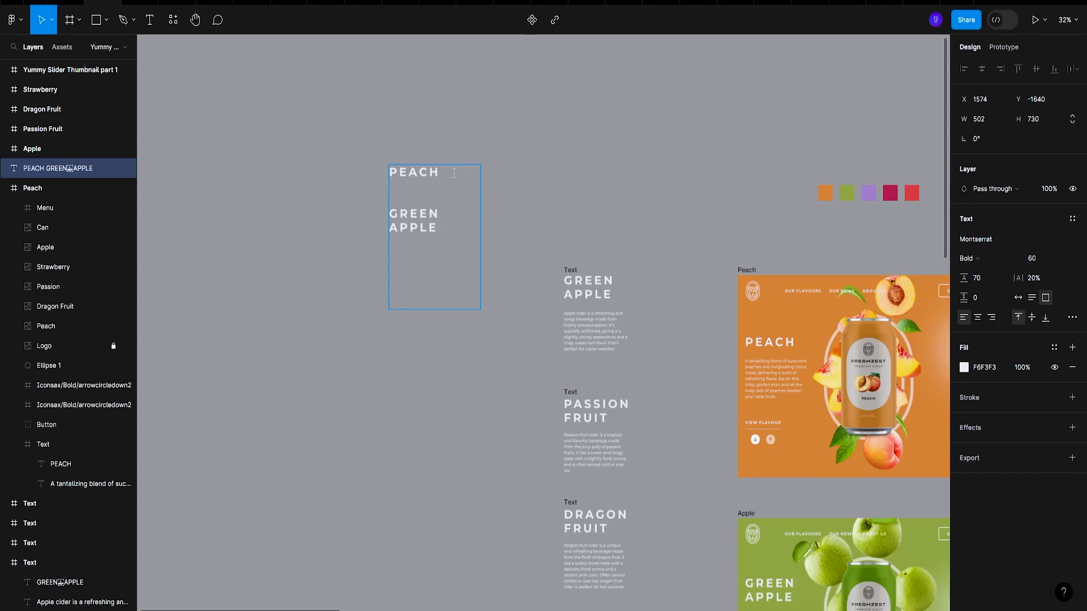
# Copy the PASSION FRUIT heading and add it below GREEN APPLE in the tall heading text box
pyautogui.press('Return')
pyautogui.press('Return')
pyautogui.press('Return')
pyautogui.press('Return')
pyautogui.scroll(-5, 767, 377)
pyautogui.scroll(2, 713, 355)
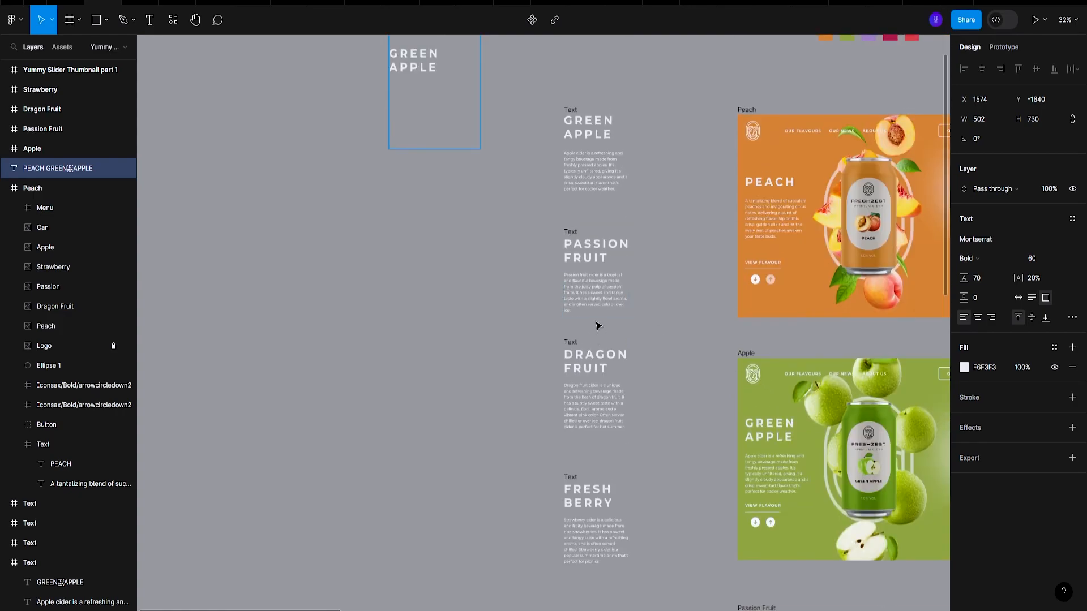
pyautogui.click(593, 245)
pyautogui.hotkey('ctrl', 'a')
pyautogui.hotkey('ctrl', 'c')
pyautogui.scroll(3, 406, 184)
pyautogui.doubleClick(416, 310)
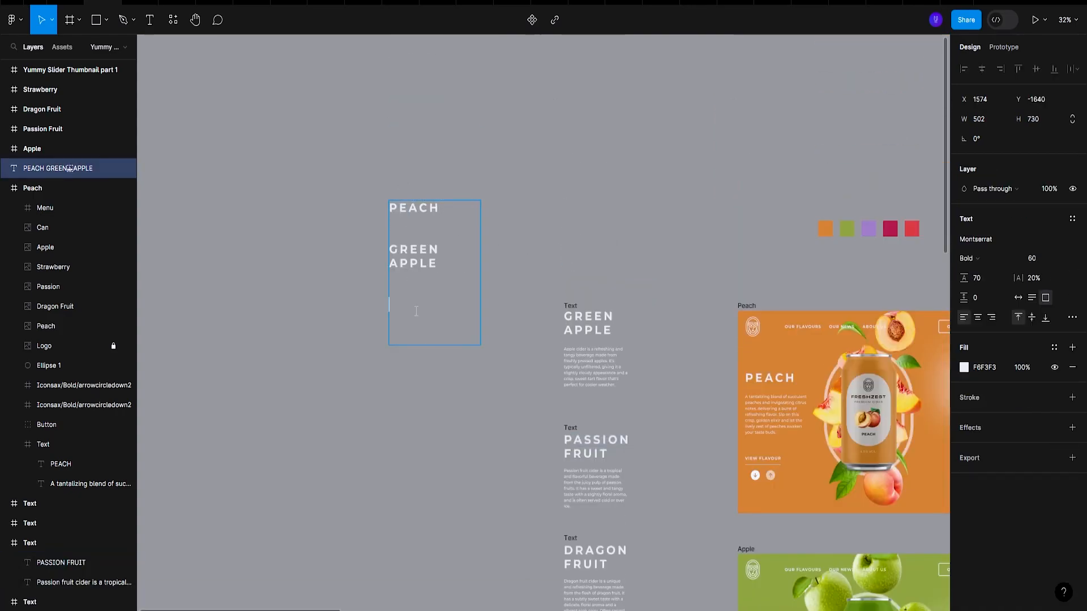
pyautogui.hotkey('ctrl', 'v')
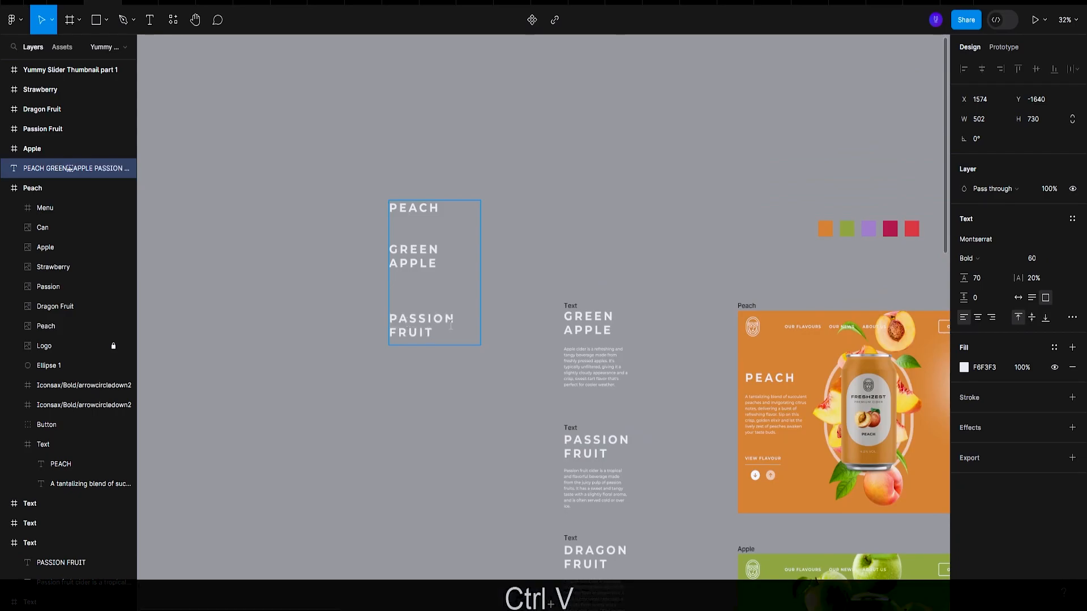
# Stretch the combined heading text box to a height of about 1967
pyautogui.moveTo(460, 346); pyautogui.dragTo(453, 590)
pyautogui.moveTo(403, 379); pyautogui.dragTo(403, 377)
pyautogui.click(407, 368)
# Add the DRAGON FRUIT heading below PASSION FRUIT in the combined heading text box
pyautogui.doubleClick(415, 337)
pyautogui.press('Down')
pyautogui.press('Down')
pyautogui.press('Down')
pyautogui.press('Down')
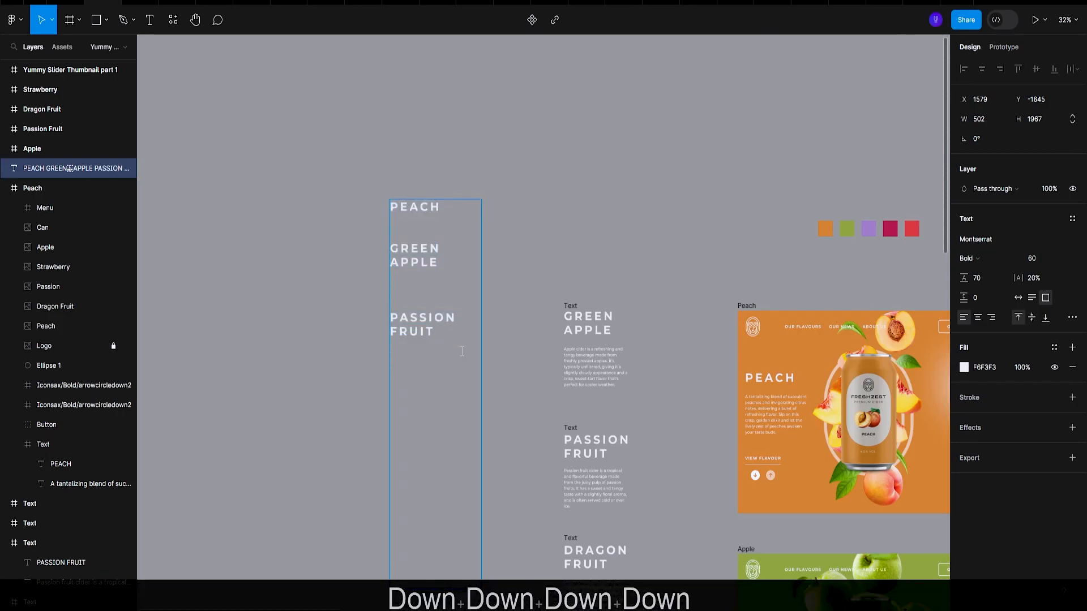
pyautogui.scroll(-2, 462, 351)
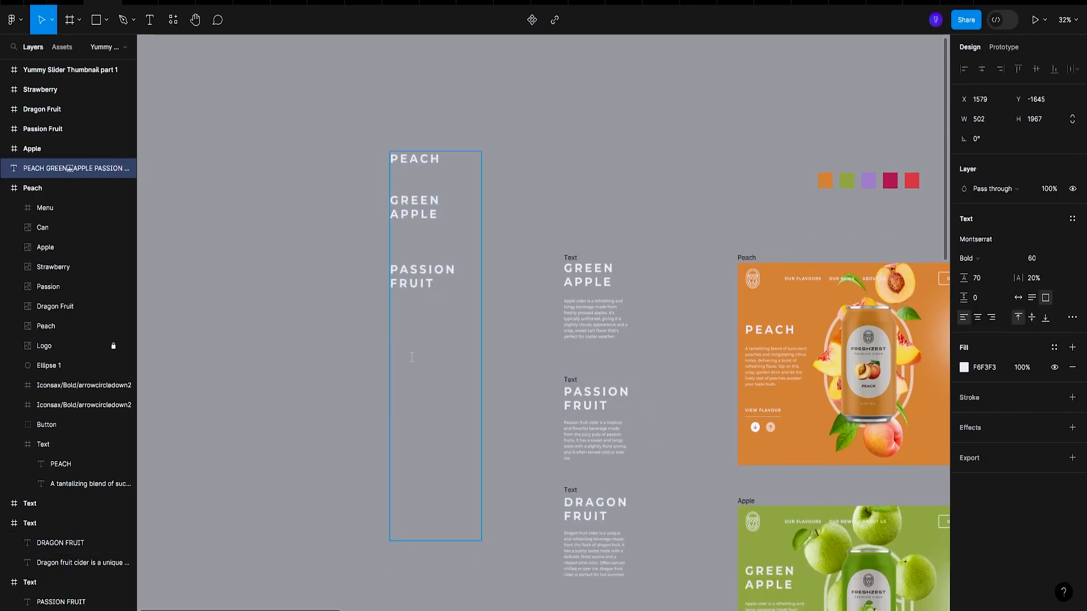
pyautogui.press('Down')
pyautogui.press('Down')
pyautogui.hotkey('ctrl', 'v')
pyautogui.keyDown('ctrl'); pyautogui.scroll(-1, 462, 368); pyautogui.keyUp('ctrl')
# Copy the FRESH BERRY heading and add it below DRAGON FRUIT in the combined heading text box
pyautogui.press('Return')
pyautogui.press('Return')
pyautogui.scroll(-1, 628, 362)
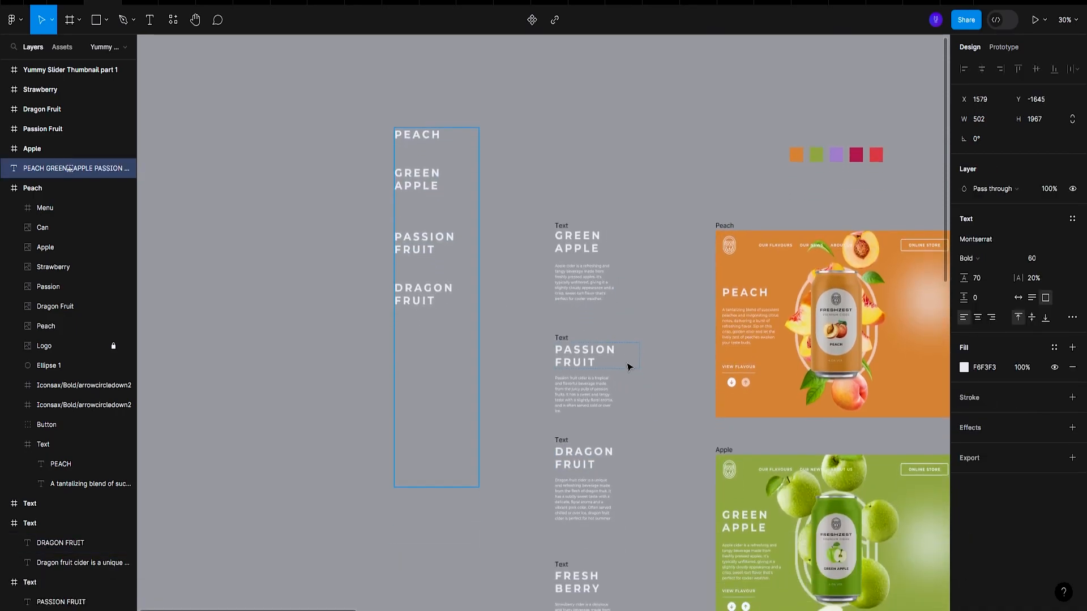
pyautogui.scroll(-2, 627, 363)
pyautogui.doubleClick(583, 472)
pyautogui.hotkey('ctrl', 'a')
pyautogui.hotkey('ctrl', 'c')
pyautogui.click(410, 230)
pyautogui.hotkey('ctrl', 'v')
# Shorten the combined heading text box to a height of about 1270 so it ends at FRESH BERRY
pyautogui.press('Escape')
pyautogui.moveTo(444, 371); pyautogui.dragTo(444, 251)
pyautogui.keyDown('ctrl'); pyautogui.scroll(-1, 492, 316); pyautogui.keyUp('ctrl')
pyautogui.scroll(-2, 493, 315)
pyautogui.scroll(4, 493, 317)
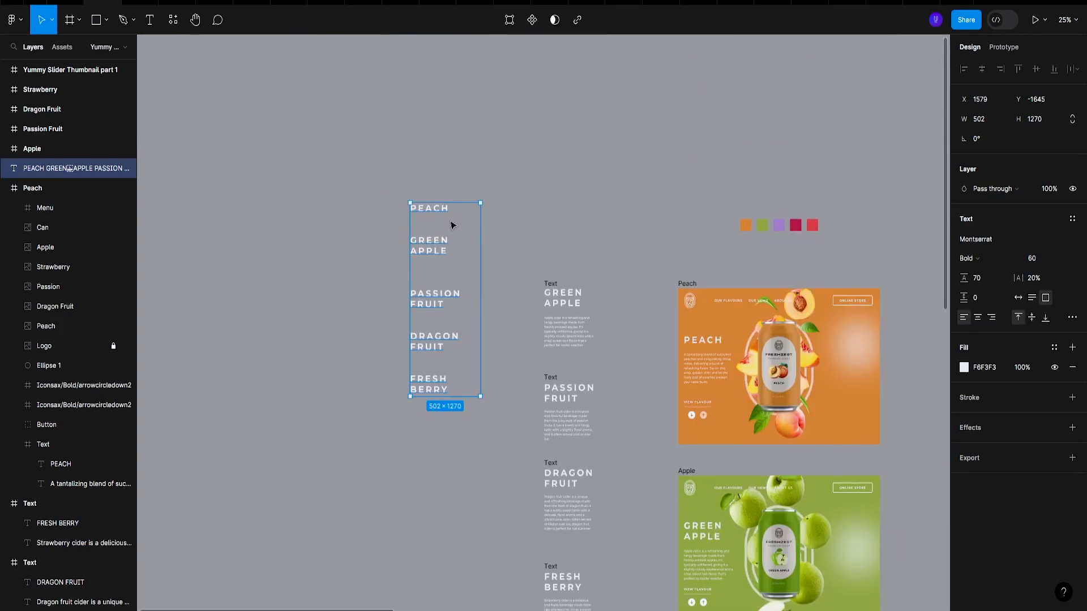
pyautogui.scroll(-10, 631, 347)
pyautogui.scroll(11, 427, 303)
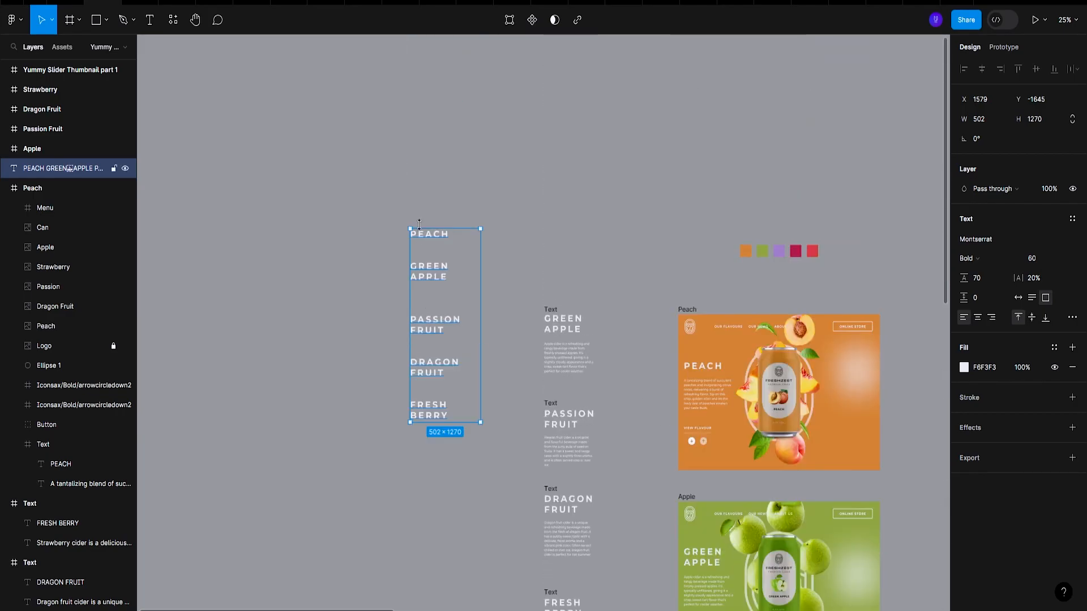
# Wrap the combined heading text in a frame of about 502 × 193 around PEACH, with its content clipped
pyautogui.keyDown('ctrl'); pyautogui.scroll(3, 488, 259); pyautogui.keyUp('ctrl')
pyautogui.rightClick(383, 193)
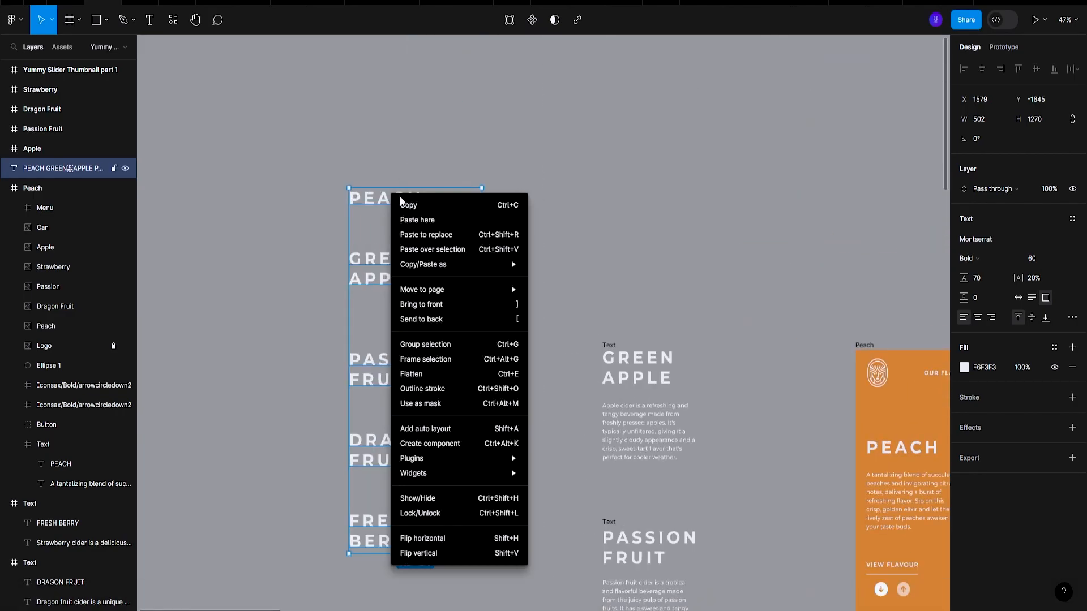
pyautogui.click(453, 218)
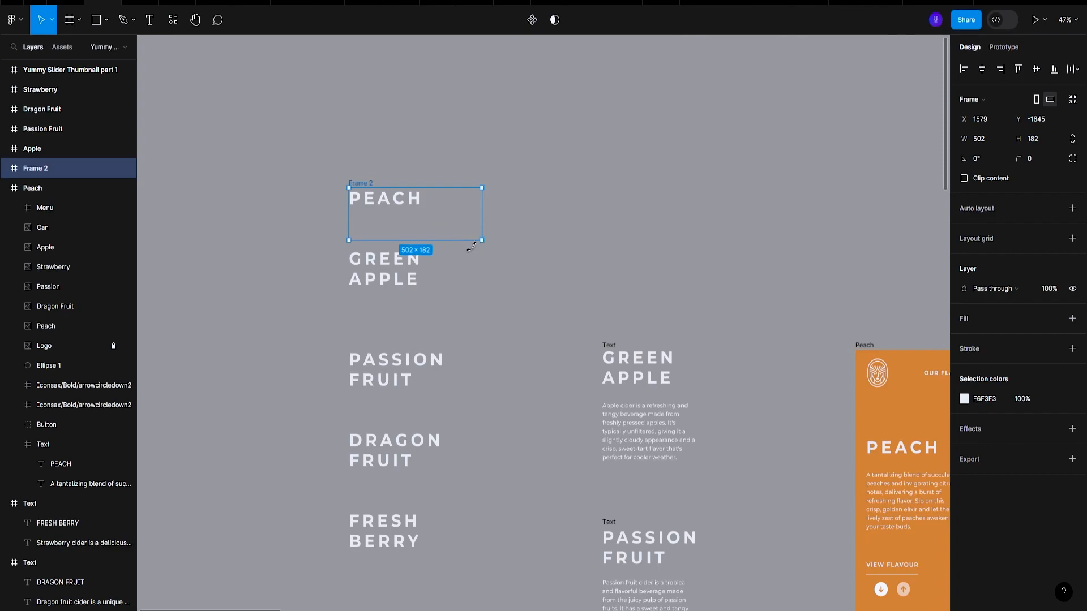
pyautogui.moveTo(441, 242); pyautogui.dragTo(443, 217)
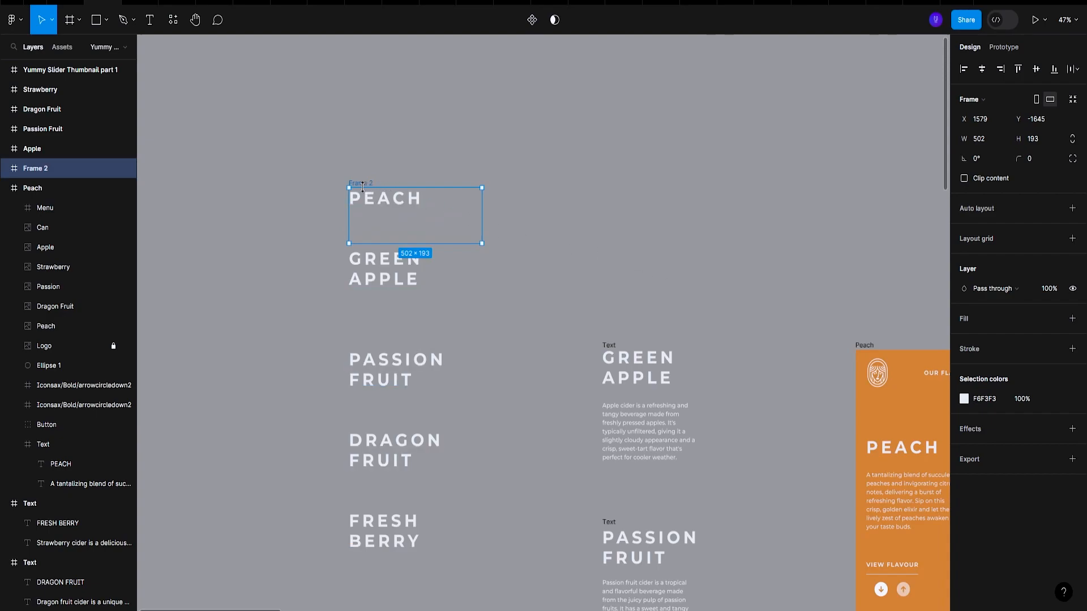
pyautogui.click(965, 179)
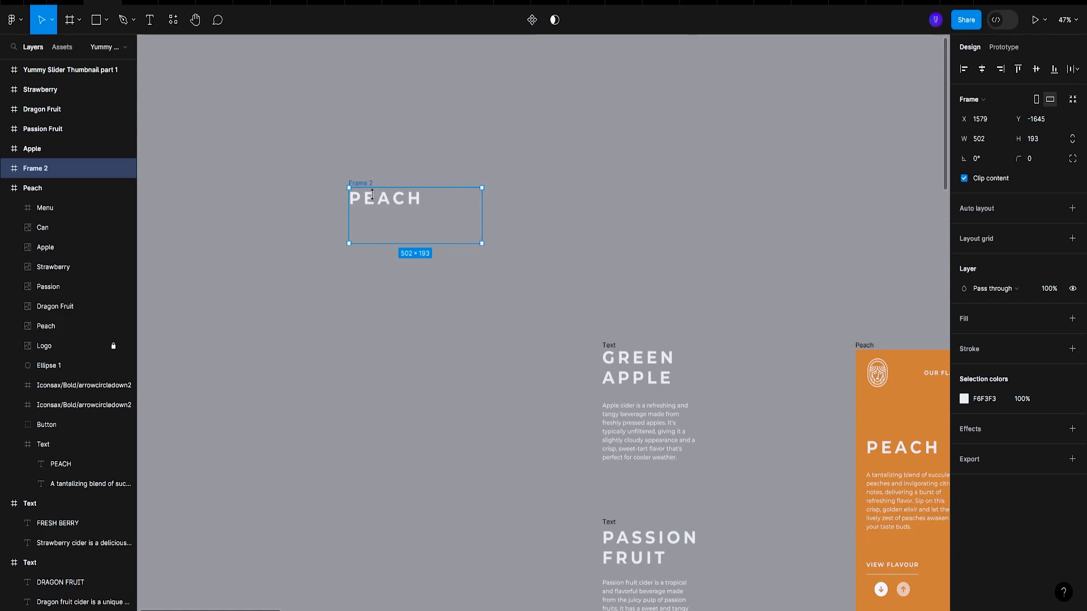
# Move the heading text up inside its frame to Y -190 so that GREEN APPLE replaces PEACH
pyautogui.click(377, 200)
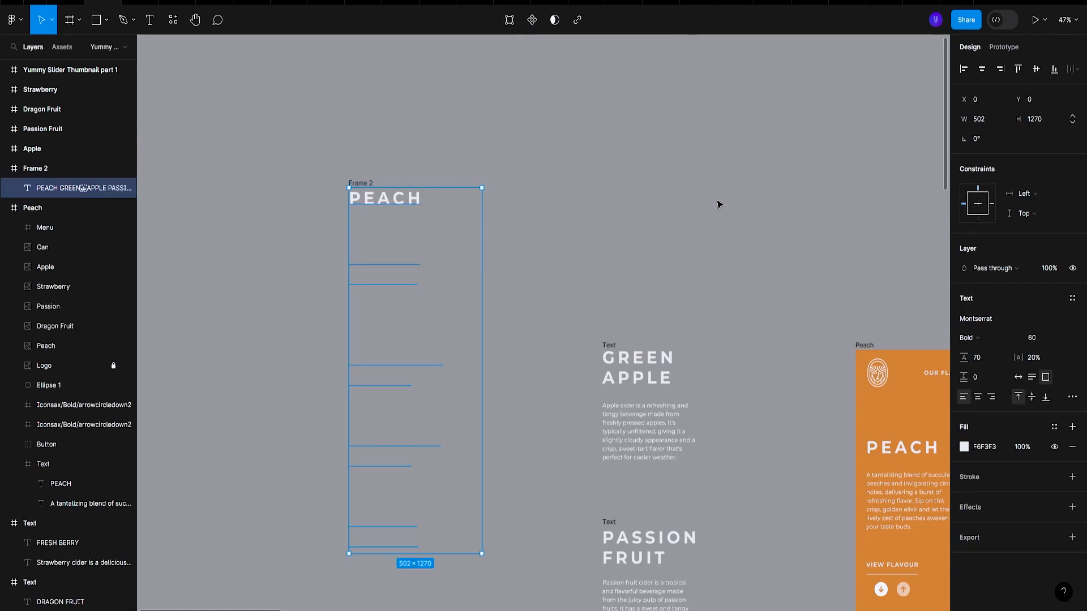
pyautogui.hotkey('shift', 'Up')
pyautogui.hotkey('shift', 'Up')
pyautogui.hotkey('shift', 'Up')
pyautogui.hotkey('shift', 'Up')
pyautogui.hotkey('shift', 'Up')
pyautogui.hotkey('shift', 'Up')
pyautogui.hotkey('shift', 'Up')
pyautogui.hotkey('shift', 'Up')
pyautogui.hotkey('shift', 'Up')
pyautogui.hotkey('shift', 'Up')
pyautogui.hotkey('shift', 'Up')
pyautogui.hotkey('shift', 'Up')
pyautogui.hotkey('shift', 'Up')
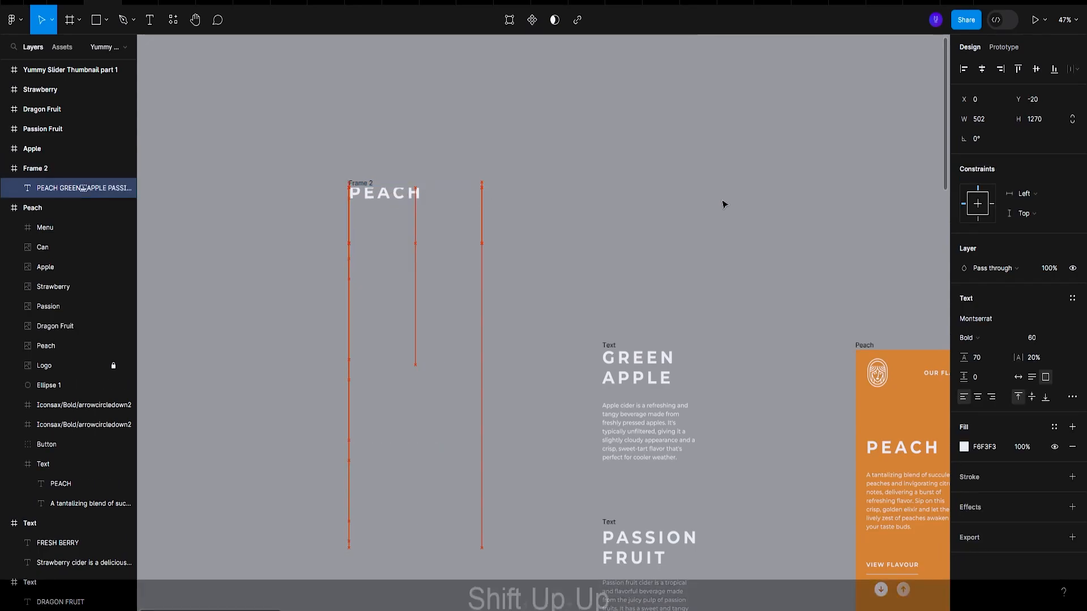
pyautogui.hotkey('shift', 'Up')
pyautogui.hotkey('shift', 'Up')
pyautogui.hotkey('shift', 'Up')
pyautogui.hotkey('shift', 'Up')
pyautogui.hotkey('shift', 'Up')
pyautogui.hotkey('shift', 'Up')
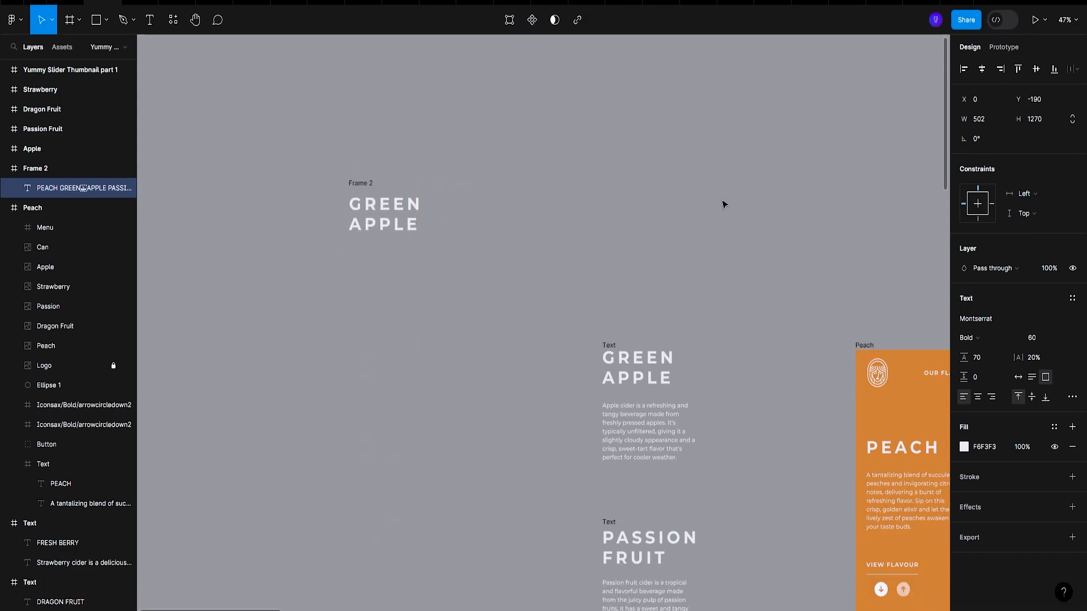
# Undo the upward moves of the heading text inside its frame
pyautogui.hotkey('ctrl', 'z')
pyautogui.hotkey('ctrl', 'z')
pyautogui.hotkey('ctrl', 'z')
pyautogui.hotkey('ctrl', 'z')
pyautogui.hotkey('ctrl', 'z')
pyautogui.hotkey('ctrl', 'z')
pyautogui.hotkey('ctrl', 'z')
pyautogui.hotkey('ctrl', 'z')
pyautogui.hotkey('ctrl', 'z')
pyautogui.hotkey('ctrl', 'z')
pyautogui.hotkey('ctrl', 'z')
pyautogui.hotkey('ctrl', 'z')
pyautogui.hotkey('ctrl', 'z')
pyautogui.hotkey('ctrl', 'z')
pyautogui.hotkey('ctrl', 'z')
pyautogui.hotkey('ctrl', 'z')
pyautogui.hotkey('ctrl', 'z')
pyautogui.hotkey('ctrl', 'z')
pyautogui.hotkey('ctrl', 'z')
pyautogui.hotkey('ctrl', 'z')
pyautogui.hotkey('ctrl', 'shift', 'z')
pyautogui.hotkey('ctrl', 'z')
pyautogui.hotkey('ctrl', 'z')
pyautogui.hotkey('ctrl', 'z')
pyautogui.hotkey('ctrl', 'z')
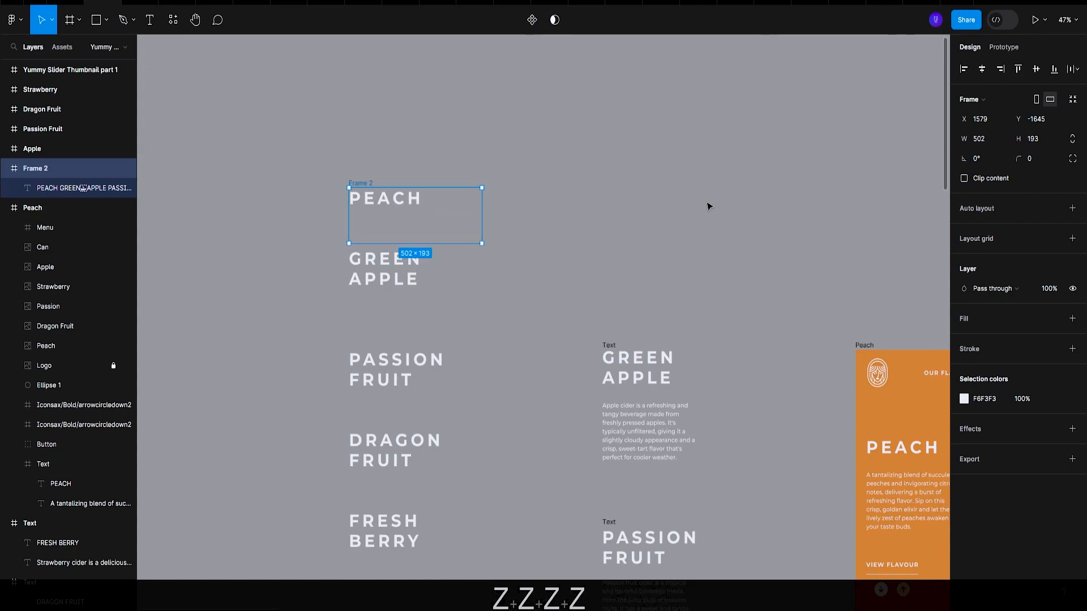
# Rename the clipped heading frame as H1
pyautogui.press('BackSpace')
pyautogui.write('H')
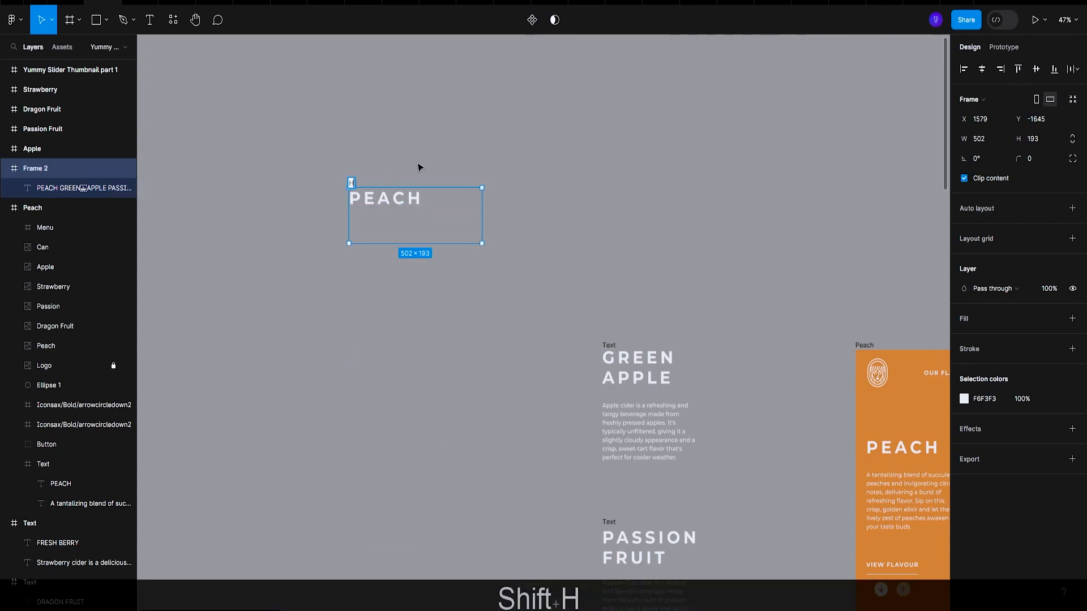
pyautogui.write('1')
pyautogui.press('Return')
# Duplicate the green apple description below the H1 frame and stretch the copy's text box to about 1688 high
pyautogui.scroll(-5, 744, 179)
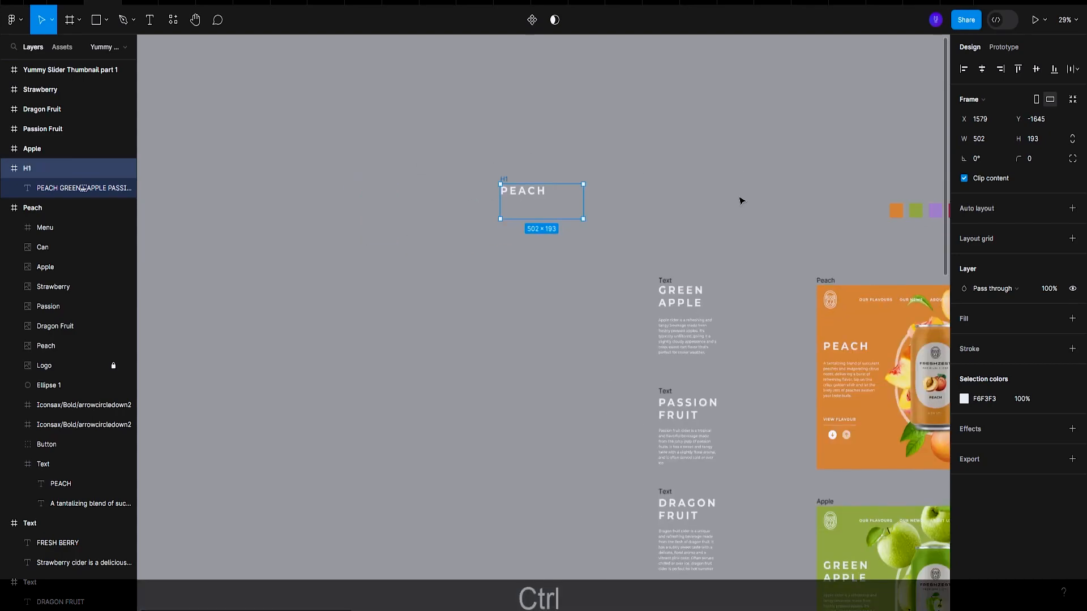
pyautogui.hscroll(3, 681, 351)
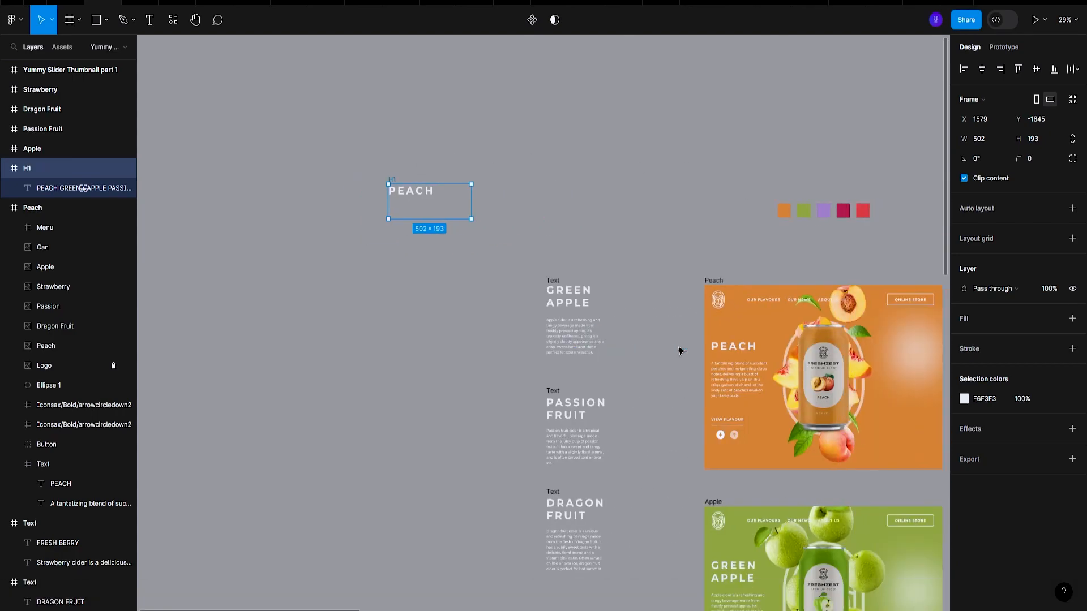
pyautogui.click(572, 340)
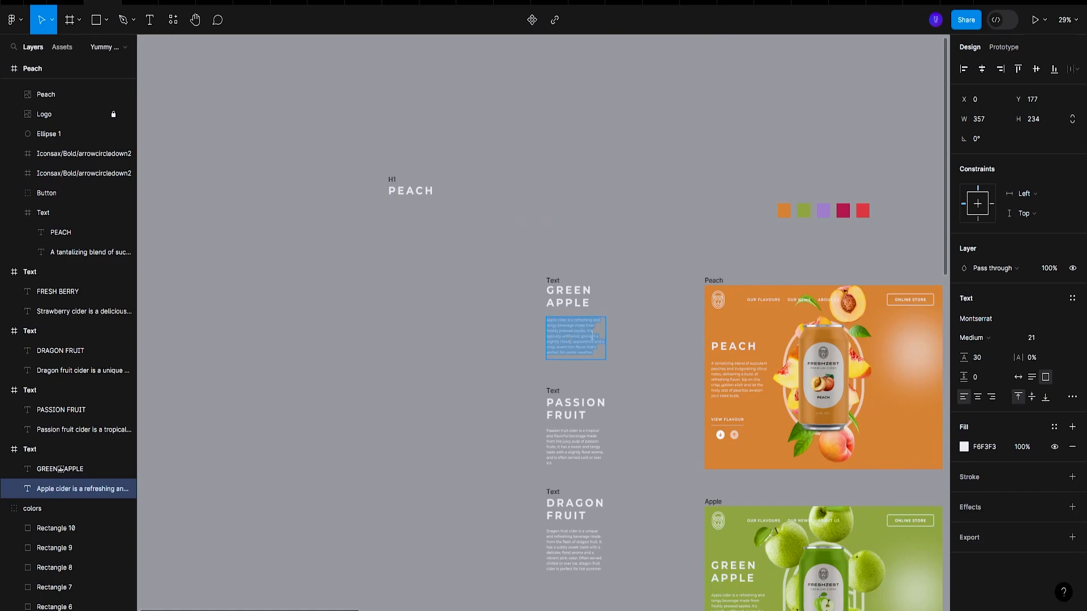
pyautogui.moveTo(583, 337); pyautogui.dragTo(413, 521)
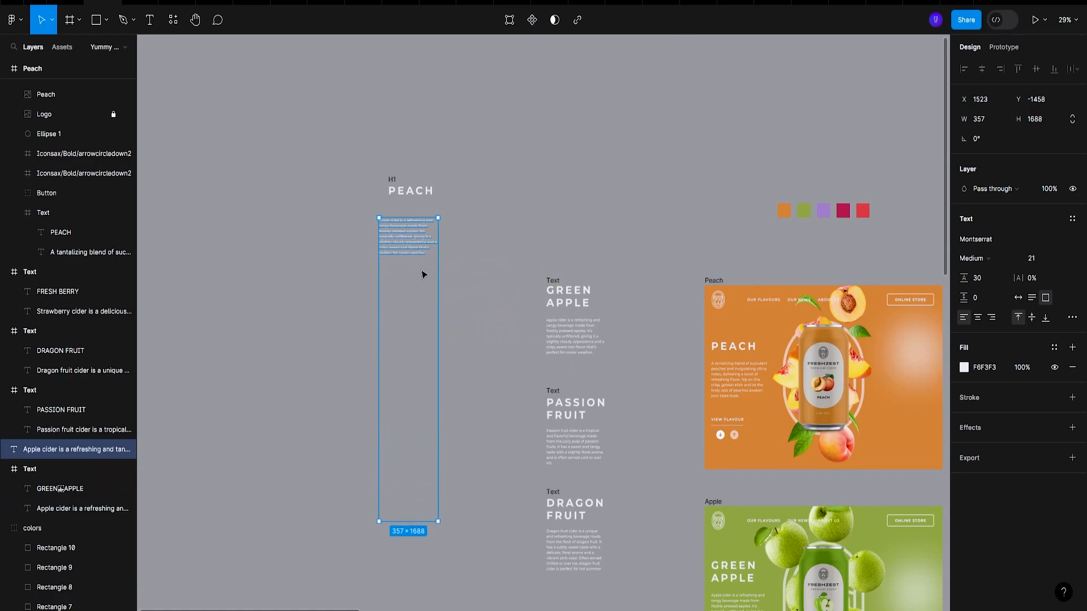
# Add the passion fruit cider description below the apple cider paragraph in the tall description text box
pyautogui.click(420, 256)
pyautogui.keyDown('ctrl'); pyautogui.scroll(5, 420, 257); pyautogui.keyUp('ctrl')
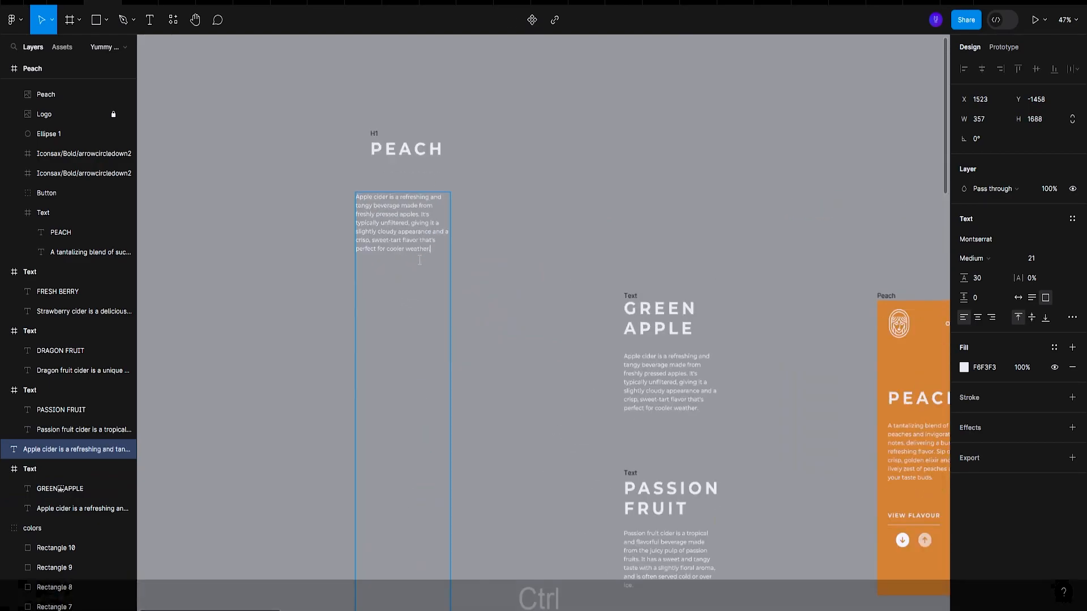
pyautogui.press('Return')
pyautogui.press('Return')
pyautogui.press('Return')
pyautogui.press('Return')
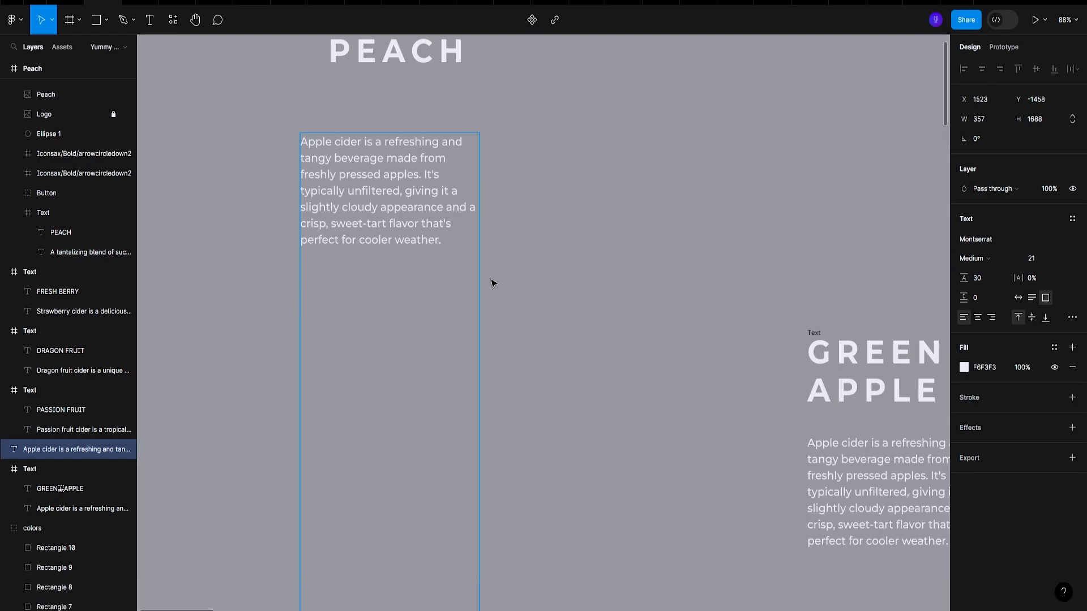
pyautogui.keyDown('ctrl'); pyautogui.scroll(-5, 492, 283); pyautogui.keyUp('ctrl')
pyautogui.hotkey('ctrl', 'v')
pyautogui.press('Return')
pyautogui.press('Return')
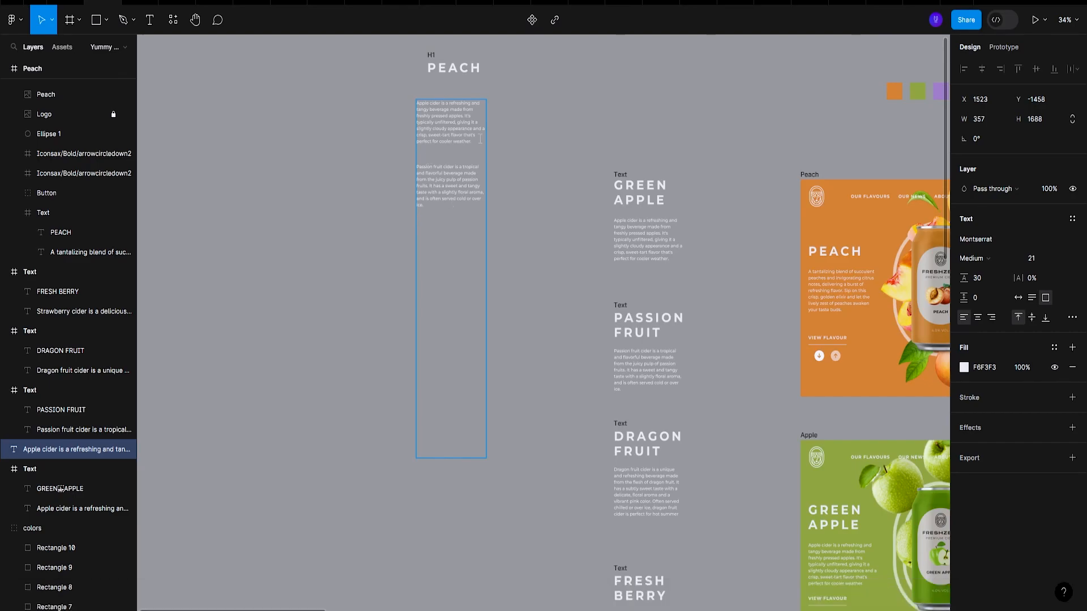
# Copy the dragon fruit cider description and add it below the passion fruit paragraph in the tall text box
pyautogui.press('Down')
pyautogui.press('Down')
pyautogui.press('Down')
pyautogui.doubleClick(644, 477)
pyautogui.hotkey('ctrl', 'c')
pyautogui.click(430, 272)
pyautogui.hotkey('ctrl', 'v')
pyautogui.press('Return')
pyautogui.press('Return')
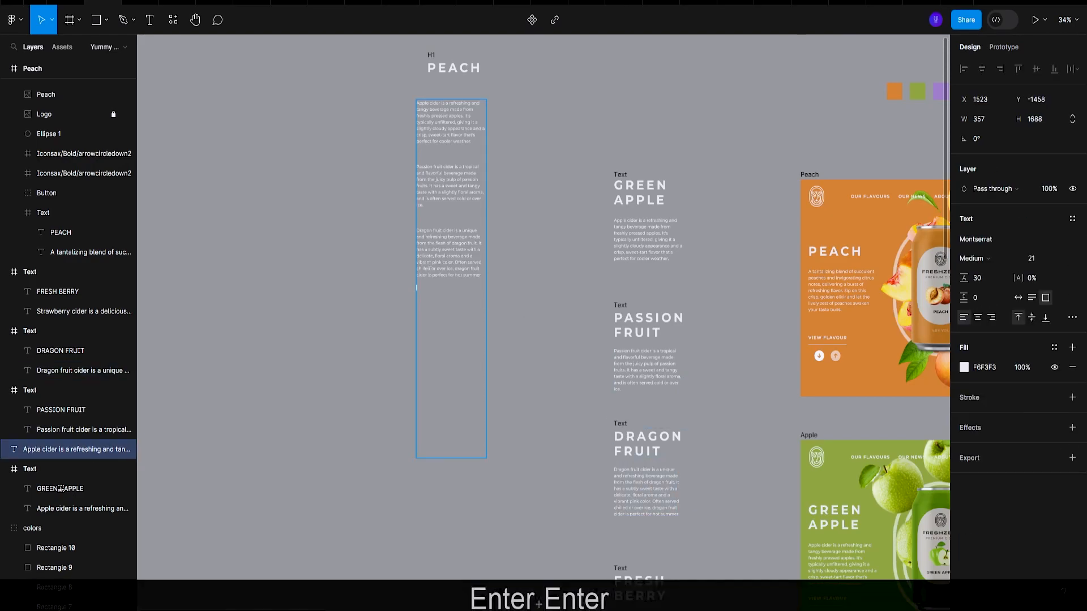
# Add the strawberry cider description below the dragon fruit paragraph and shorten the text box to about 1173 high
pyautogui.scroll(-4, 709, 479)
pyautogui.doubleClick(644, 431)
pyautogui.hotkey('ctrl', 'v')
pyautogui.hotkey('ctrl', 'z')
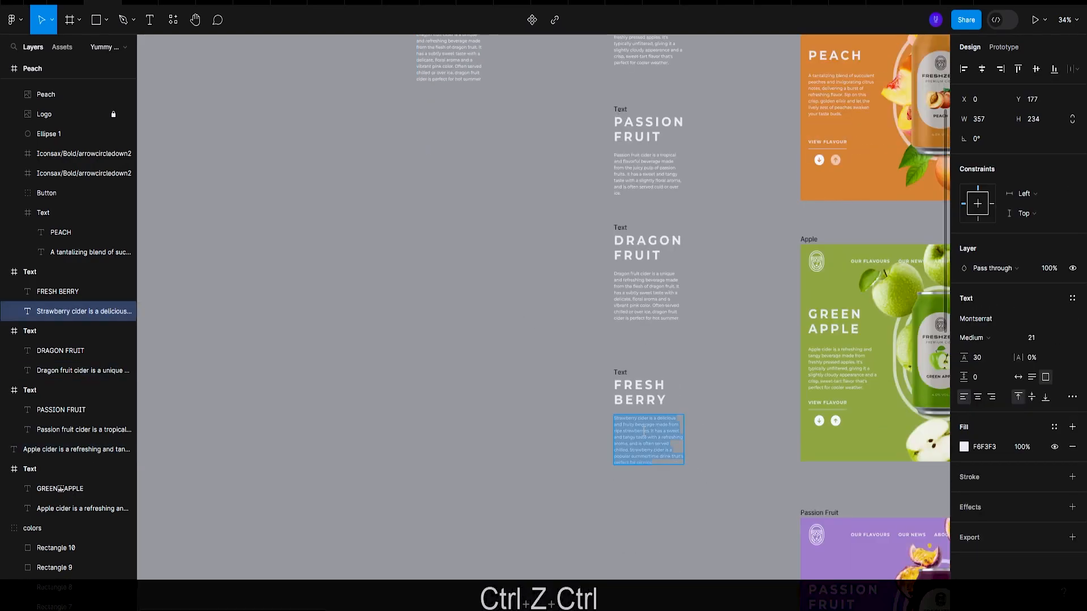
pyautogui.hotkey('ctrl', 'c')
pyautogui.scroll(5, 644, 431)
pyautogui.doubleClick(451, 368)
pyautogui.hotkey('ctrl', 'v')
pyautogui.press('Escape')
pyautogui.moveTo(478, 533); pyautogui.dragTo(478, 428)
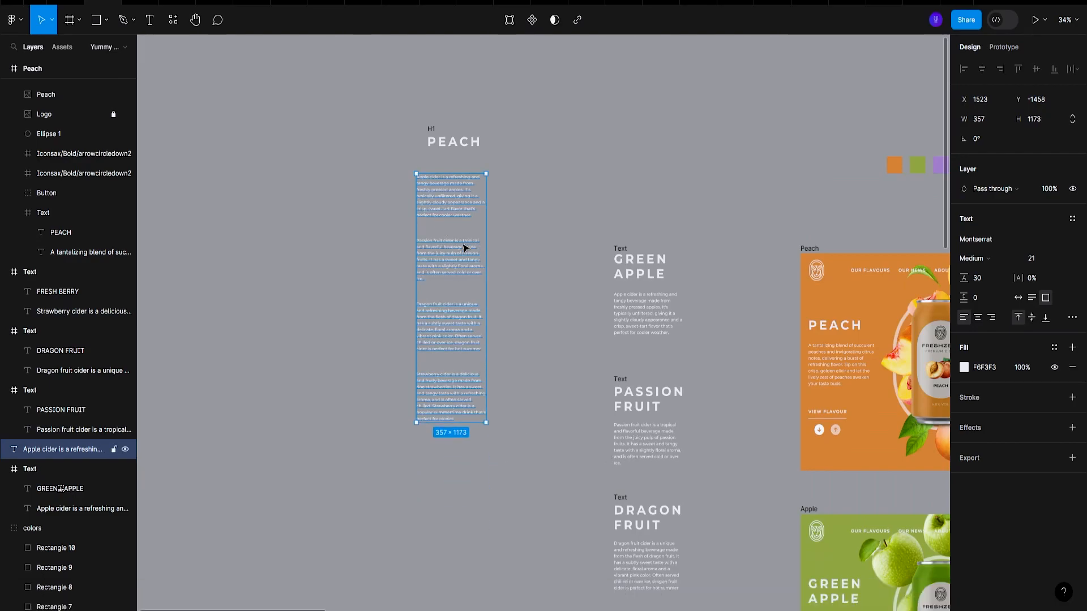
pyautogui.press('Escape')
# Wrap the combined description text in a frame of about 357 × 262 around the apple paragraph, with its content clipped
pyautogui.keyDown('ctrl'); pyautogui.scroll(3, 376, 204); pyautogui.keyUp('ctrl')
pyautogui.scroll(-1, 487, 284)
pyautogui.scroll(2, 494, 400)
pyautogui.click(496, 189)
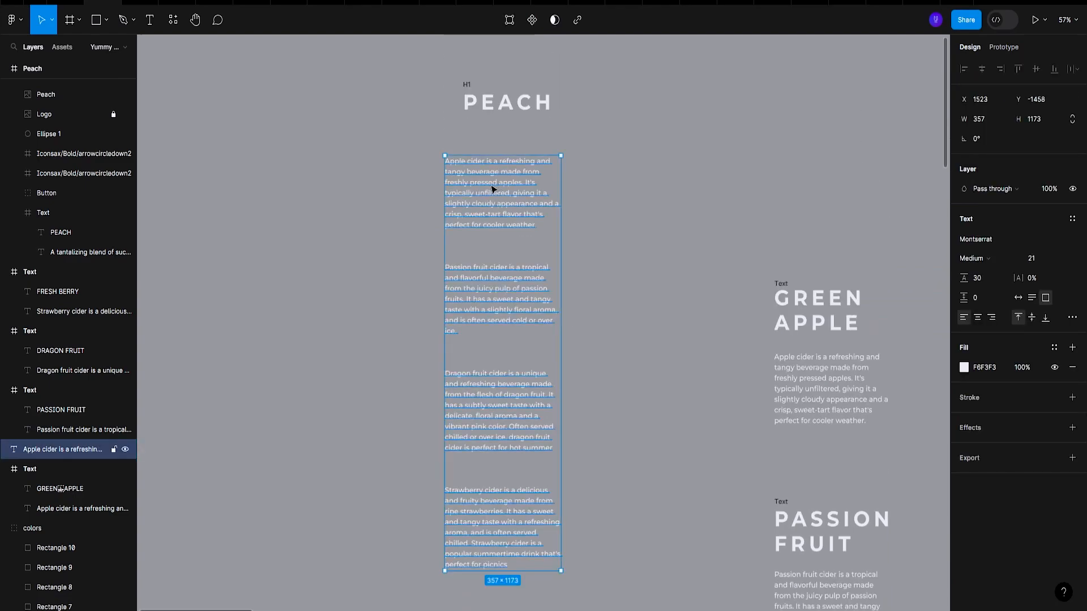
pyautogui.rightClick(492, 189)
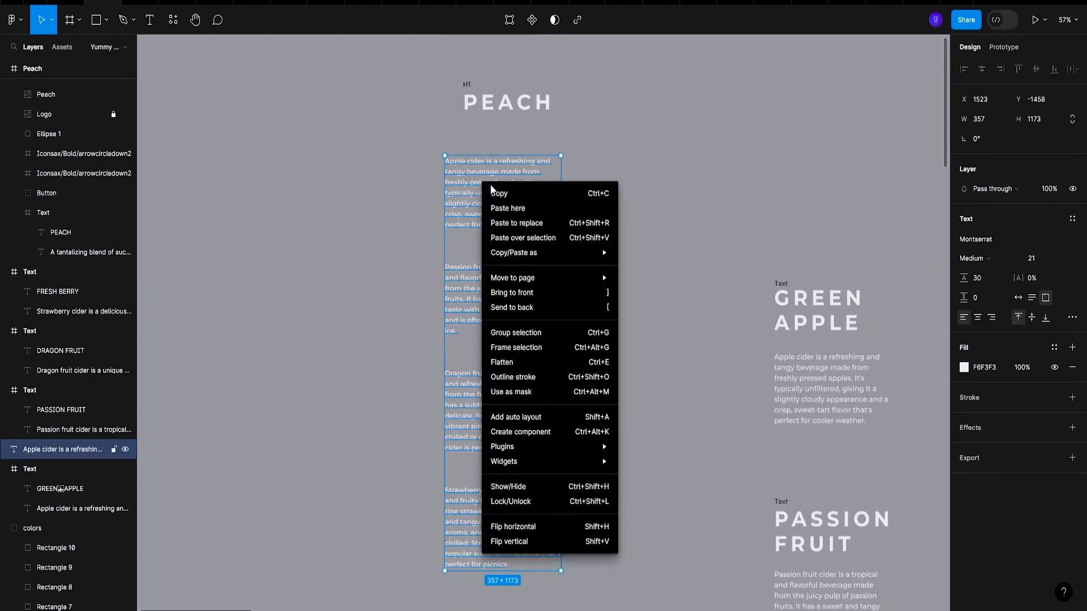
pyautogui.click(549, 350)
pyautogui.scroll(-1, 541, 413)
pyautogui.moveTo(525, 524); pyautogui.dragTo(541, 225)
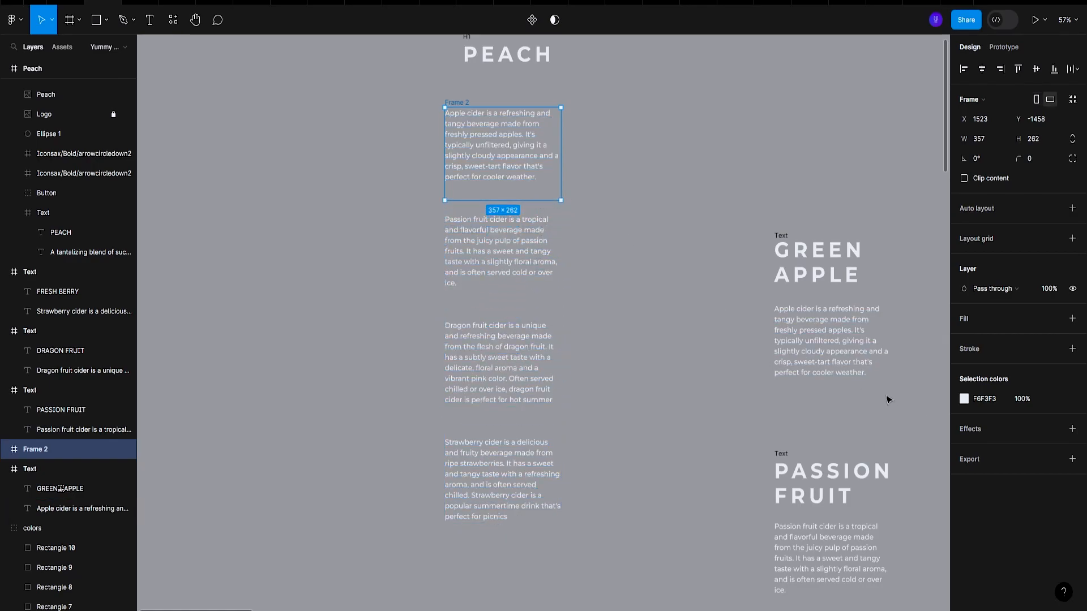
pyautogui.click(965, 179)
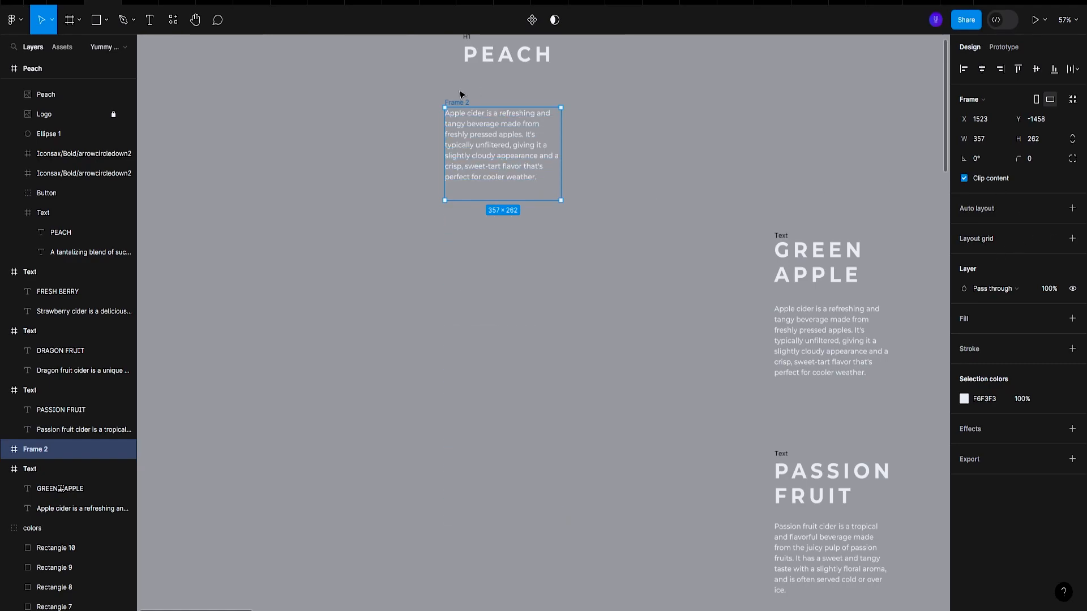
# Rename the clipped description frame as P
pyautogui.write('P')
pyautogui.press('Return')
pyautogui.scroll(1, 525, 201)
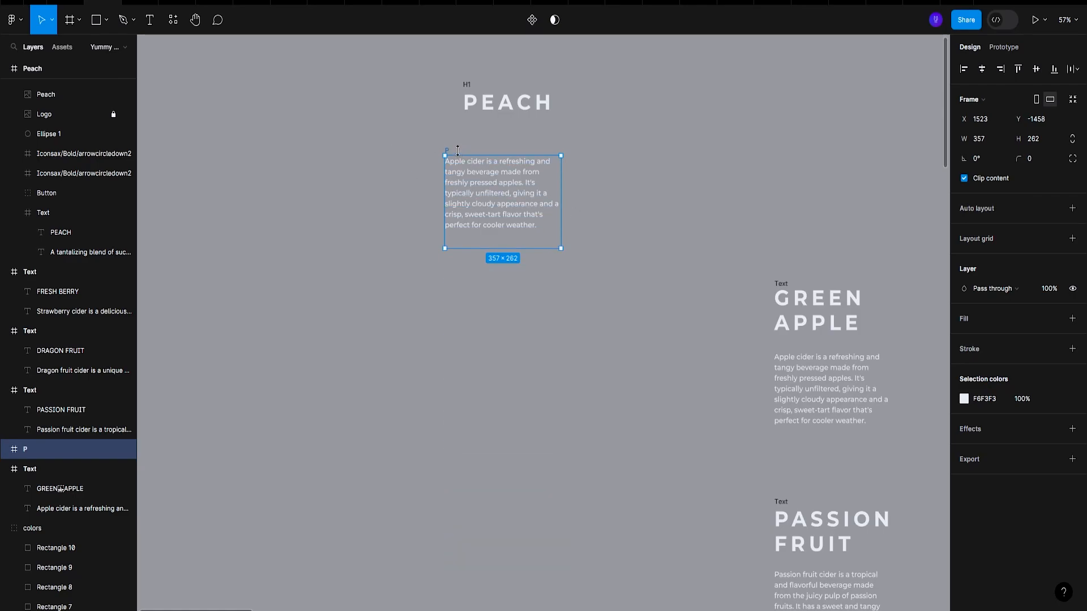
# Move the P frame directly below the H1 frame so their left edges align
pyautogui.moveTo(448, 153); pyautogui.dragTo(469, 191)
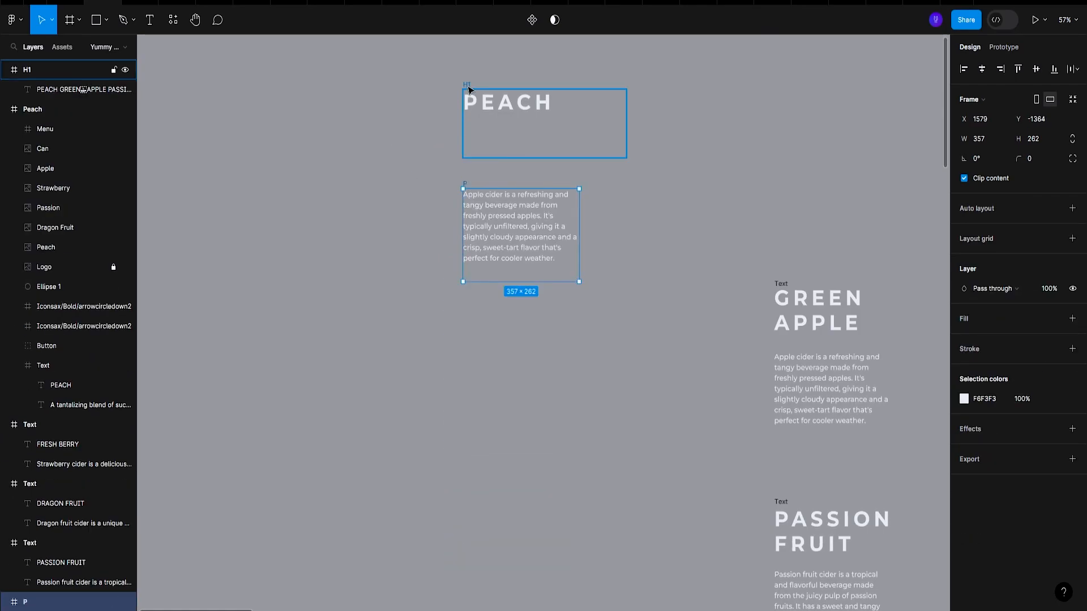
pyautogui.click(469, 89)
pyautogui.click(648, 168)
# Duplicate the Peach frame and place the copy on the empty canvas well to the right of the original
pyautogui.scroll(-5, 606, 185)
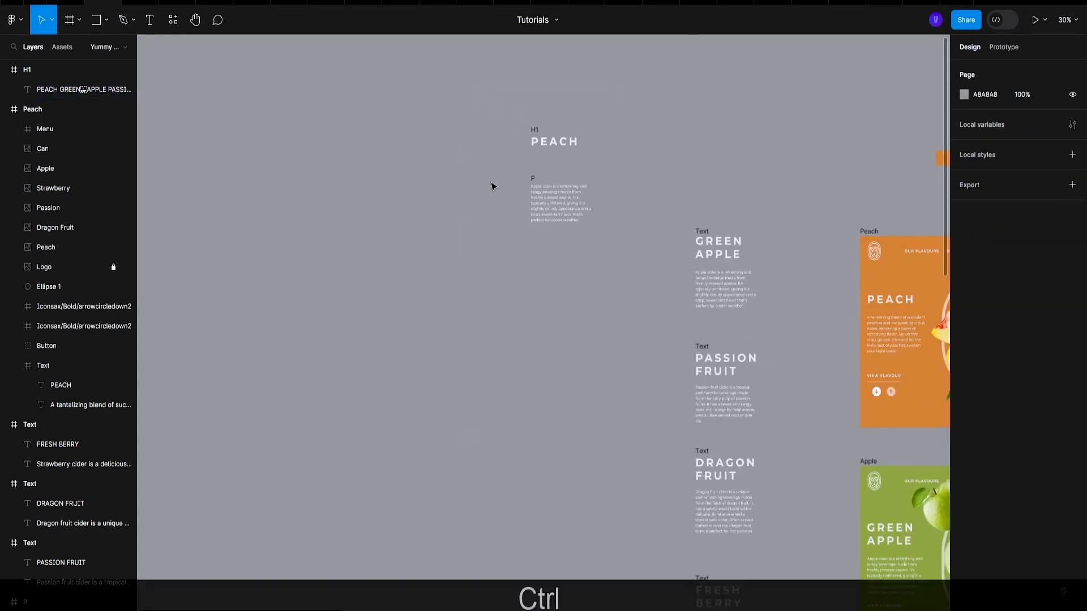
pyautogui.hscroll(5, 494, 186)
pyautogui.scroll(-3, 664, 198)
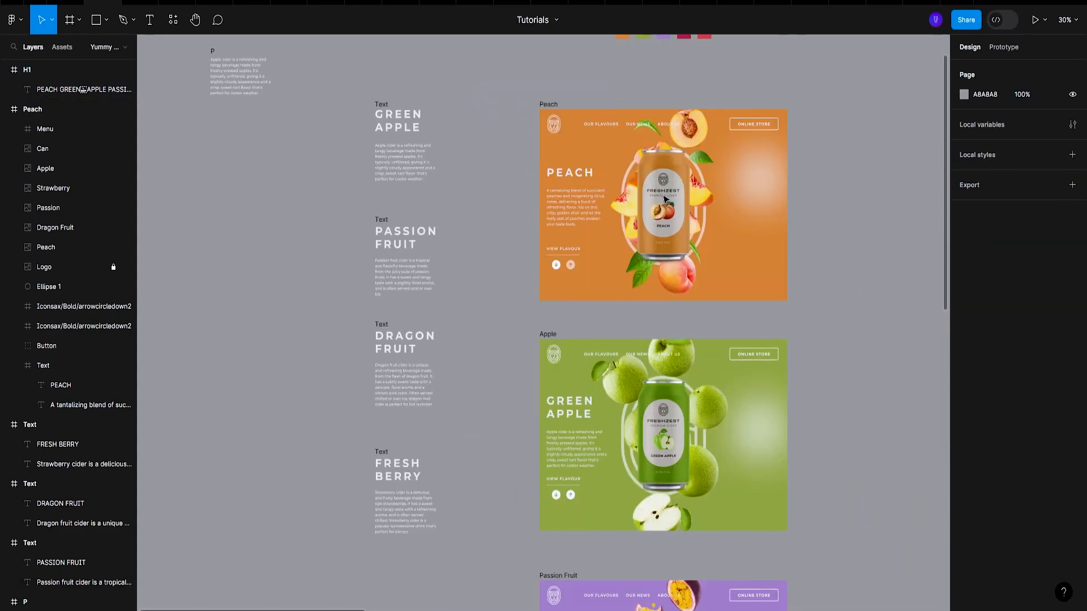
pyautogui.hscroll(1, 793, 230)
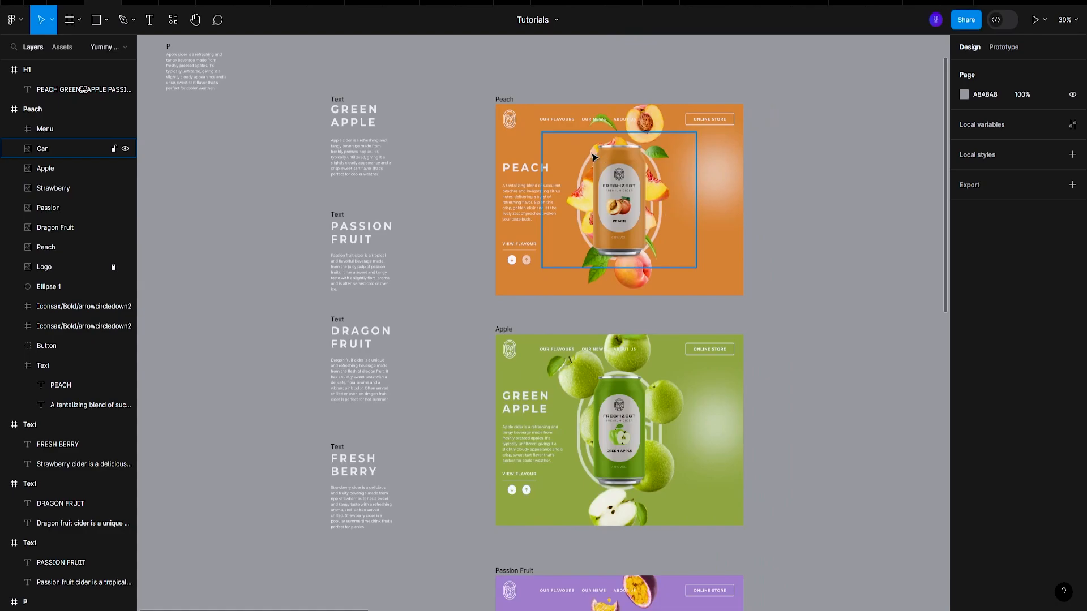
pyautogui.click(504, 99)
pyautogui.scroll(-2, 759, 231)
pyautogui.hscroll(4, 748, 226)
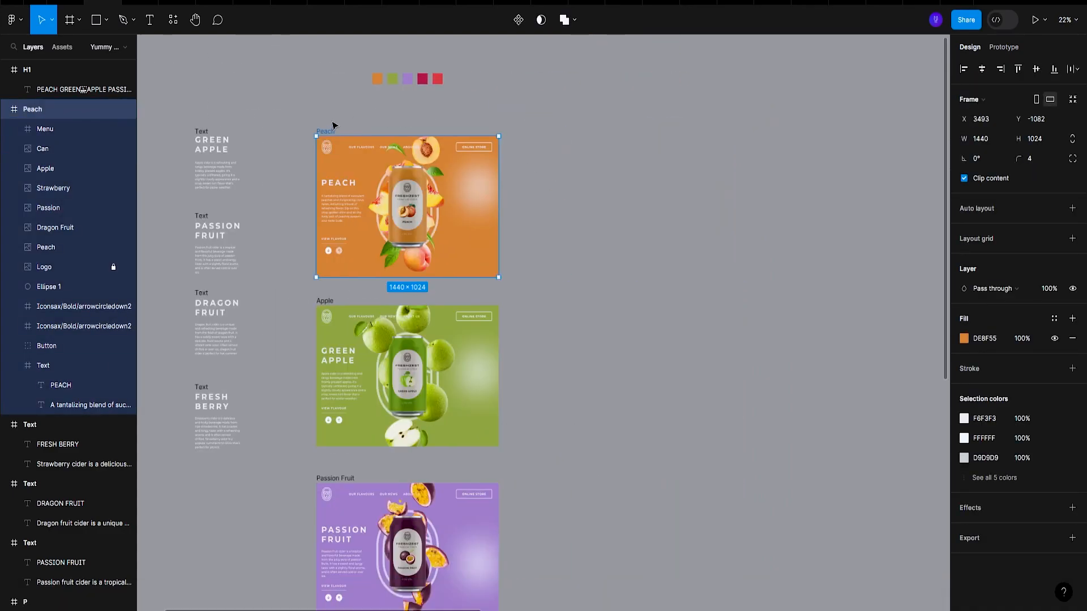
pyautogui.moveTo(328, 134); pyautogui.dragTo(594, 113)
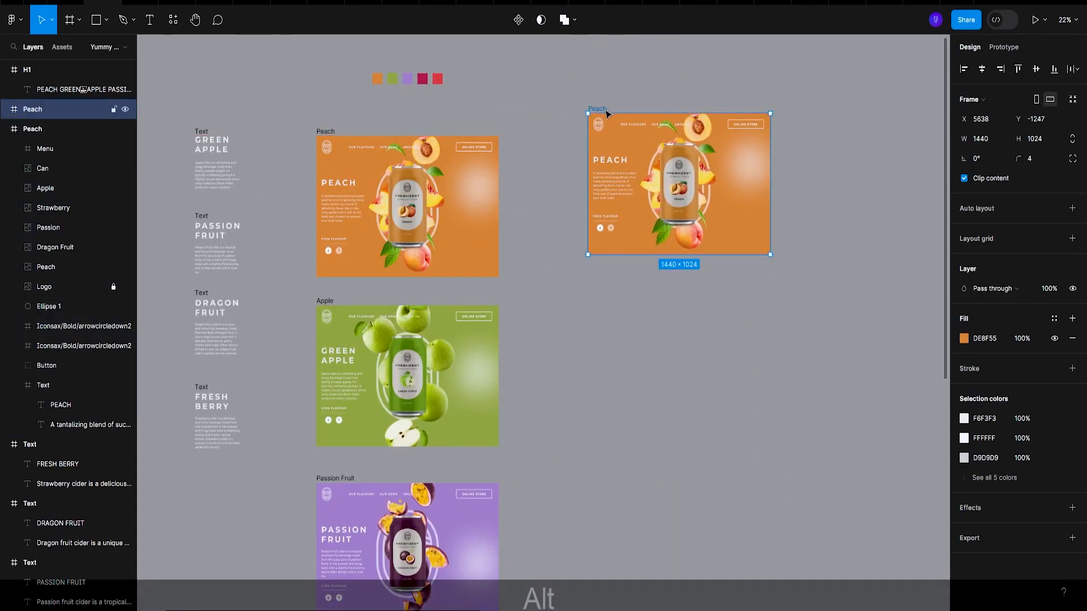
pyautogui.scroll(3, 626, 107)
pyautogui.scroll(-3, 724, 249)
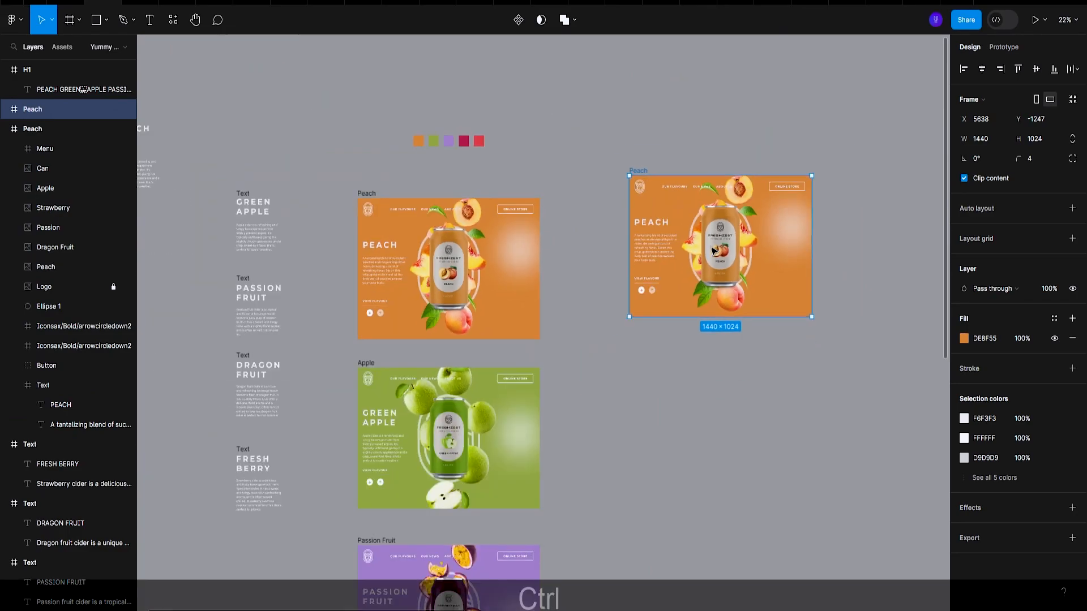
pyautogui.hscroll(2, 720, 250)
pyautogui.moveTo(558, 237); pyautogui.dragTo(586, 229)
pyautogui.moveTo(652, 252); pyautogui.dragTo(742, 260)
# Move the can, the peach image and the stacked small fruit images out of the copied Peach frame onto the canvas above it
pyautogui.click(677, 238)
pyautogui.moveTo(668, 237); pyautogui.dragTo(490, 121)
pyautogui.click(689, 262)
pyautogui.moveTo(690, 262); pyautogui.dragTo(617, 117)
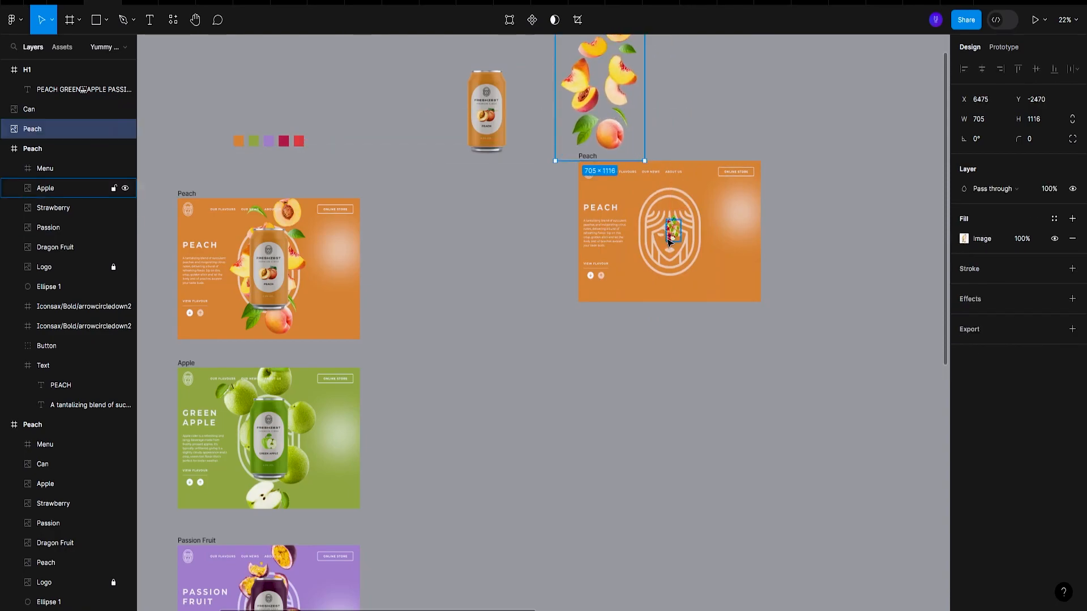
pyautogui.press('Escape')
pyautogui.moveTo(656, 208); pyautogui.dragTo(711, 61)
pyautogui.scroll(3, 754, 108)
pyautogui.press('Escape')
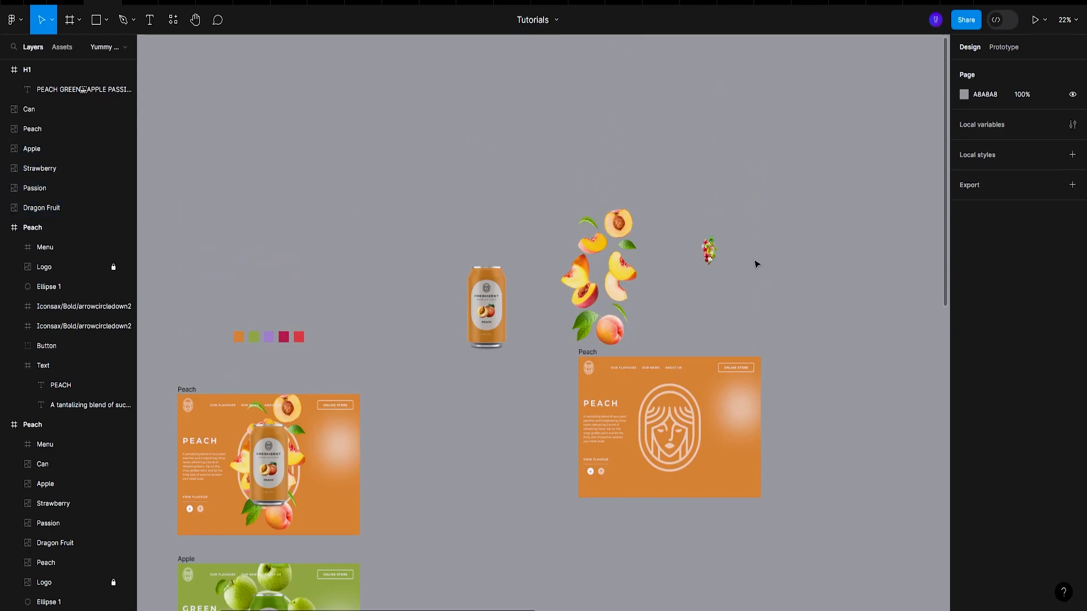
# Separate the small apple image from the stack and move the strawberry, passion and dragon fruit images together farther right
pyautogui.scroll(5, 754, 261)
pyautogui.moveTo(620, 258); pyautogui.dragTo(508, 259)
pyautogui.scroll(-3, 651, 249)
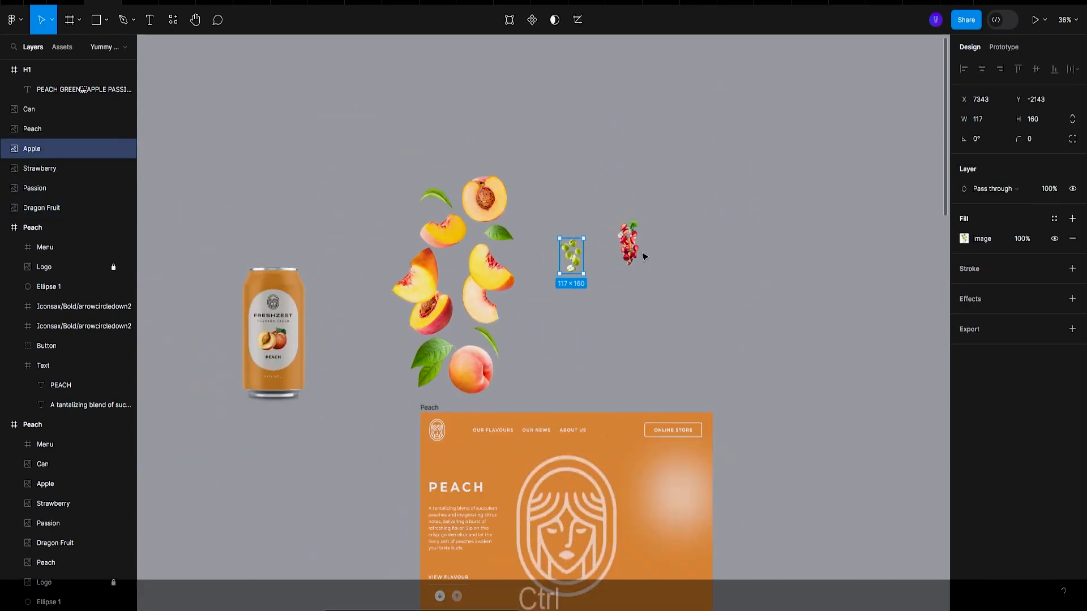
pyautogui.moveTo(615, 198); pyautogui.dragTo(644, 295)
pyautogui.moveTo(626, 240); pyautogui.dragTo(888, 162)
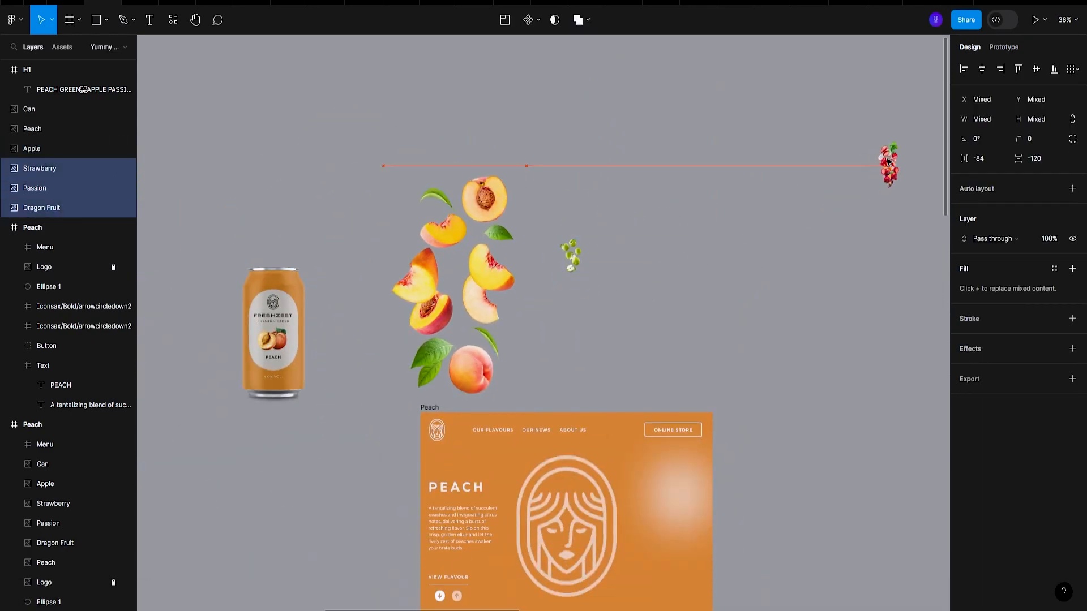
# Enlarge the apple image proportionally to about 707 × 967 and place it beside the peach image
pyautogui.click(571, 256)
pyautogui.moveTo(586, 281); pyautogui.dragTo(702, 438)
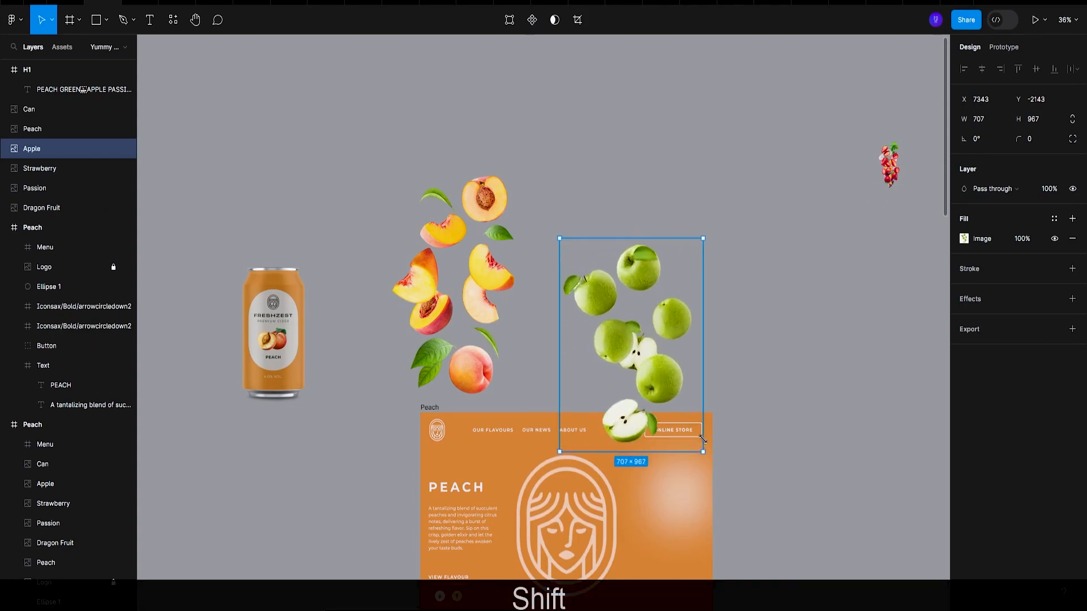
pyautogui.moveTo(649, 336); pyautogui.dragTo(620, 272)
# Separate the strawberry image, enlarge it proportionally to about the apple image's height and place it beside the apples
pyautogui.scroll(-4, 633, 280)
pyautogui.moveTo(771, 223); pyautogui.dragTo(768, 377)
pyautogui.moveTo(751, 293); pyautogui.dragTo(718, 295)
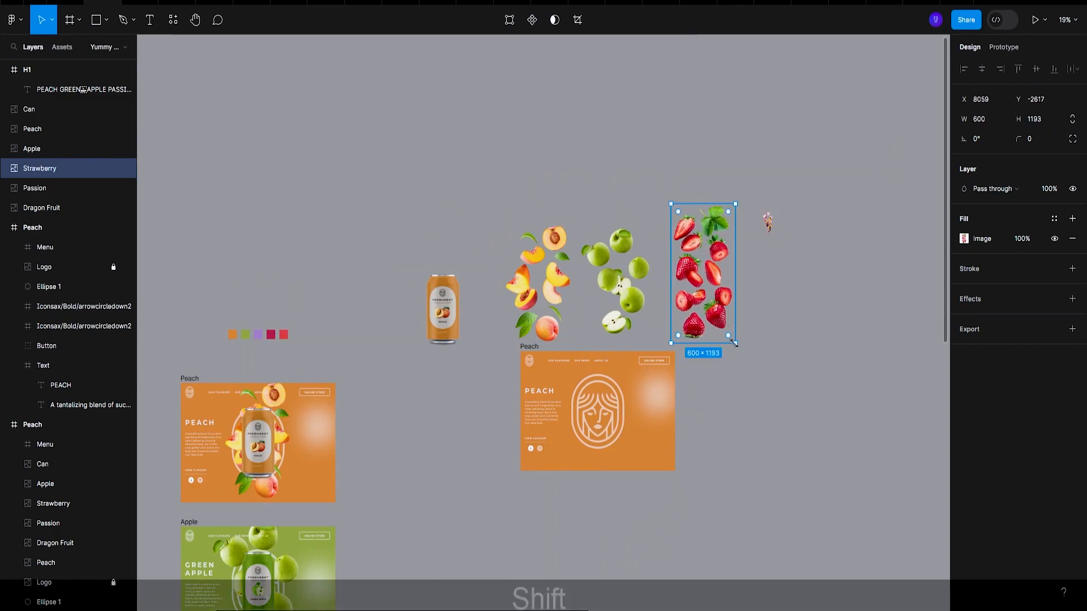
pyautogui.moveTo(735, 343); pyautogui.dragTo(716, 298)
pyautogui.moveTo(702, 245); pyautogui.dragTo(697, 275)
# Enlarge the passion fruit image proportionally and place it in the row beside the strawberry image
pyautogui.click(773, 223)
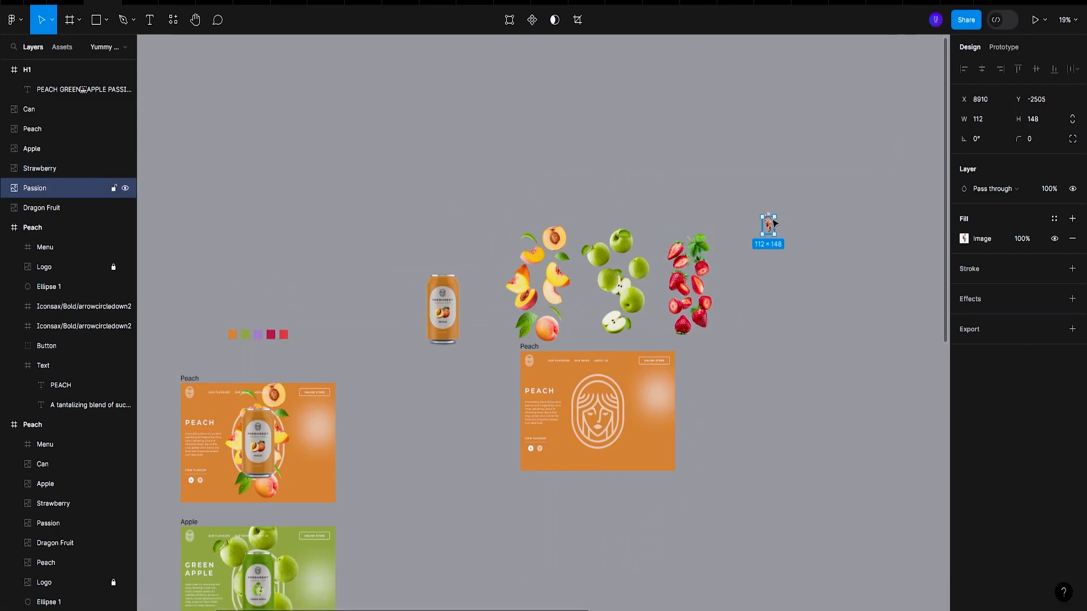
pyautogui.moveTo(762, 276); pyautogui.dragTo(805, 362)
pyautogui.moveTo(782, 316); pyautogui.dragTo(756, 290)
# Enlarge the dragon fruit image to about 450 × 670 and place it at the end of the fruit row
pyautogui.moveTo(768, 219); pyautogui.dragTo(895, 346)
pyautogui.moveTo(861, 297); pyautogui.dragTo(812, 277)
pyautogui.scroll(-2, 708, 355)
pyautogui.scroll(3, 707, 355)
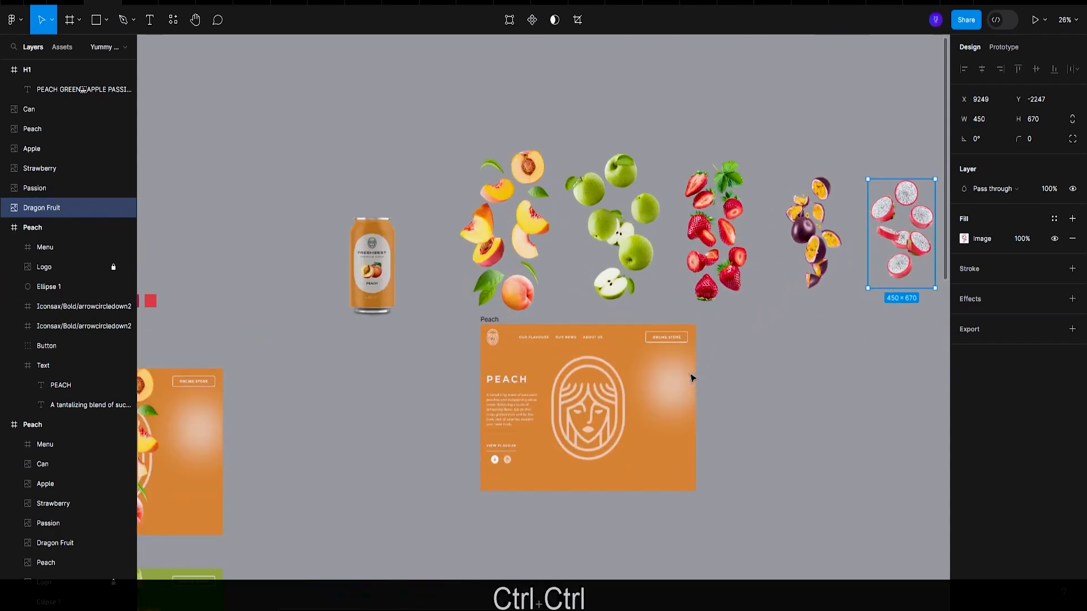
# Move the Menu frame out of the copied Peach frame to the empty canvas above the fruit images
pyautogui.click(498, 320)
pyautogui.scroll(-3, 714, 403)
pyautogui.click(774, 396)
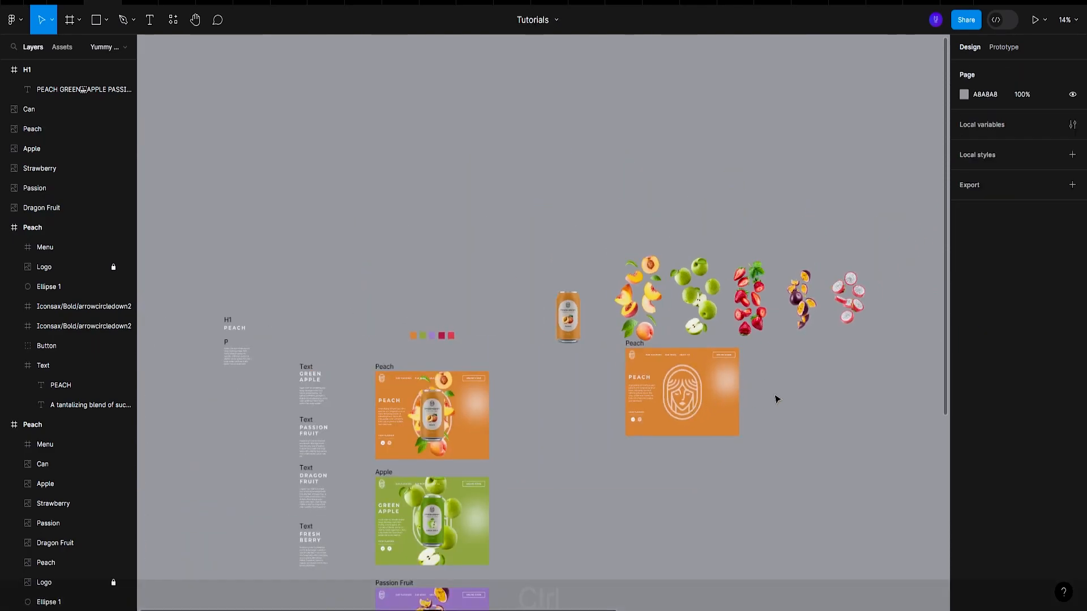
pyautogui.scroll(3, 774, 396)
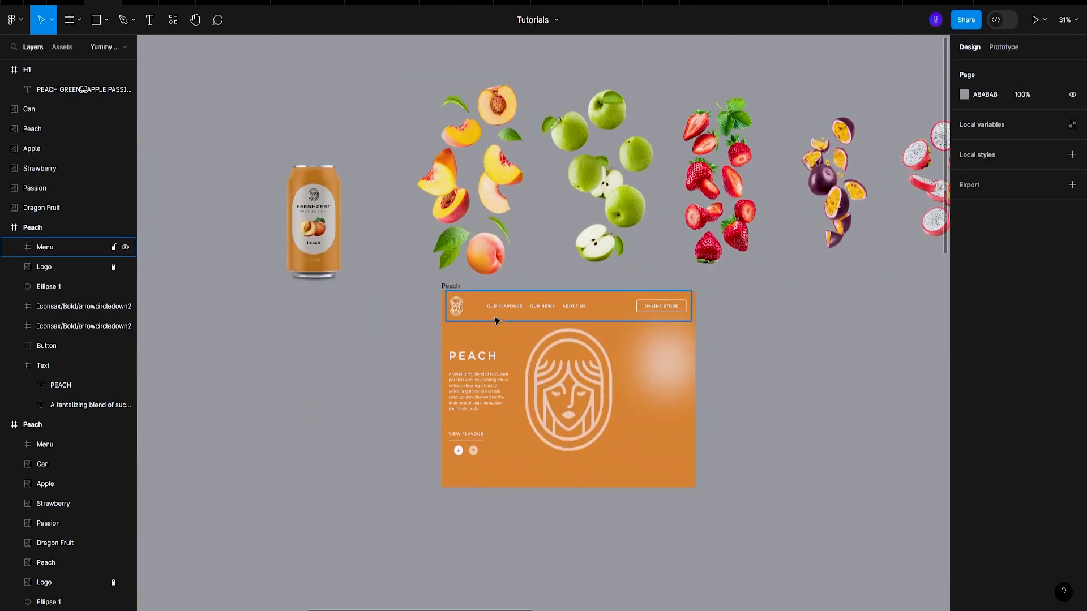
pyautogui.click(543, 311)
pyautogui.scroll(-3, 570, 316)
pyautogui.moveTo(572, 316); pyautogui.dragTo(614, 128)
pyautogui.scroll(3, 651, 128)
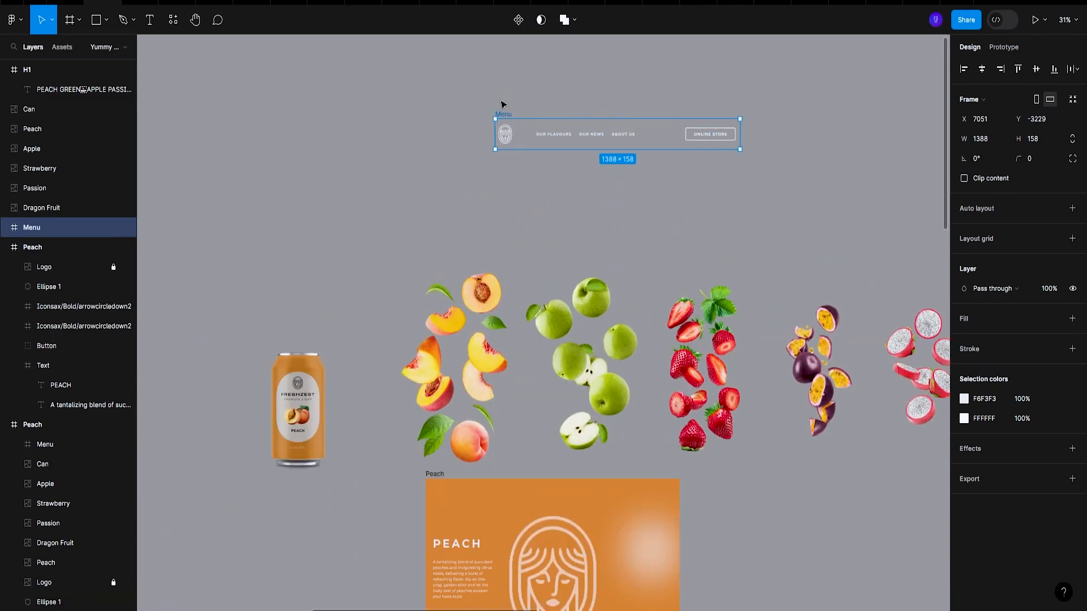
# Delete the Text frame with the peach heading and description from the copied Peach frame
pyautogui.scroll(-4, 712, 209)
pyautogui.scroll(5, 759, 301)
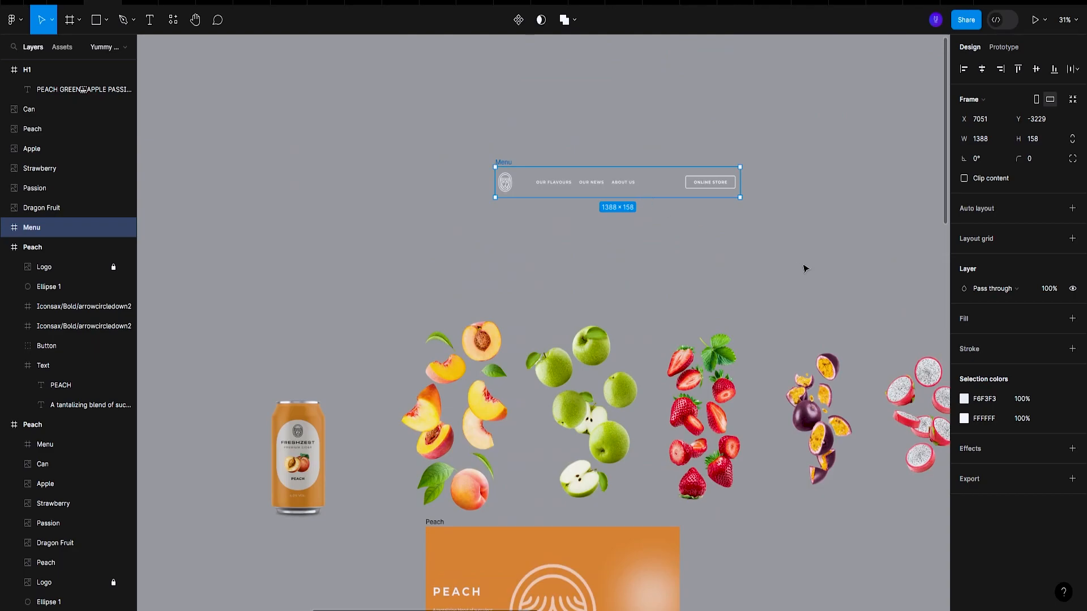
pyautogui.scroll(-7, 770, 291)
pyautogui.click(506, 204)
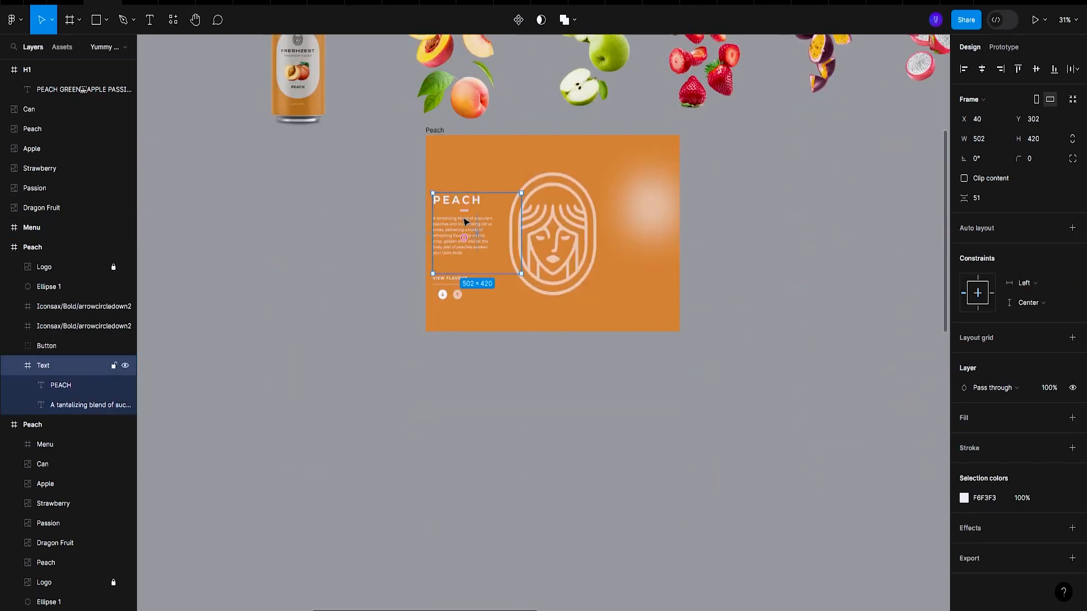
pyautogui.press('Delete')
# Expand the copied frame's Button group and reorder its layers so View Flavour sits above Rectangle 5
pyautogui.click(460, 283)
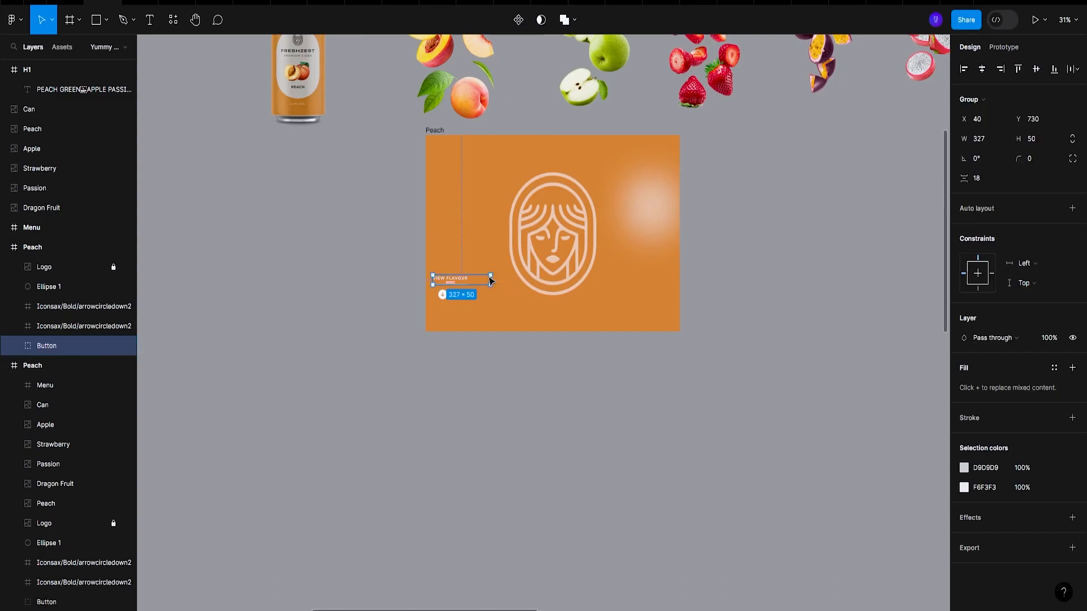
pyautogui.click(14, 346)
pyautogui.click(43, 366)
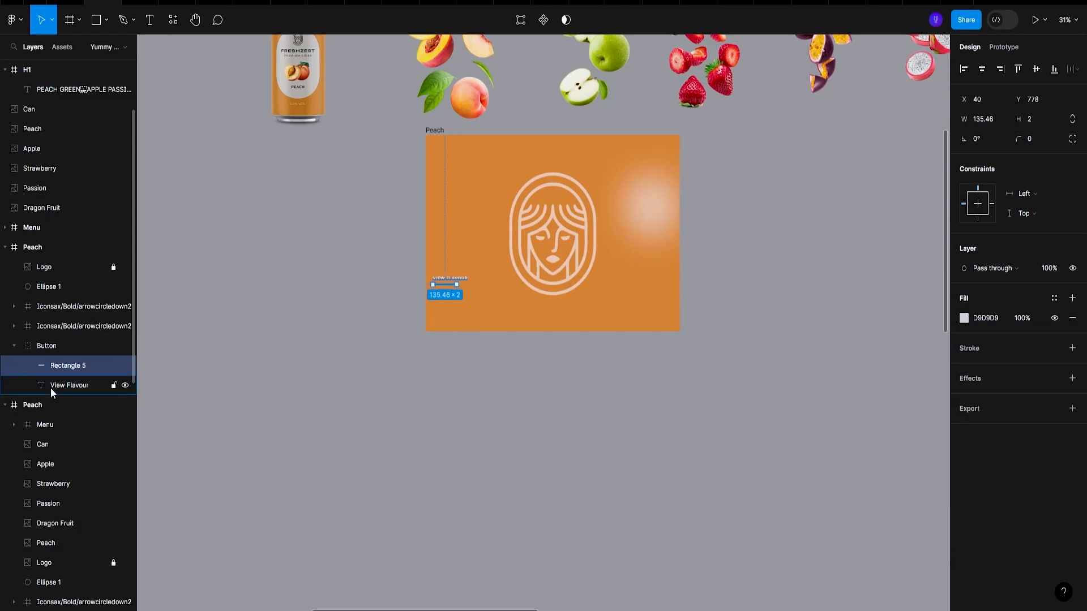
pyautogui.click(58, 389)
pyautogui.moveTo(58, 388); pyautogui.dragTo(57, 373)
# Wrap the View Flavour text and Rectangle 5 in an auto layout frame and take it out of the Button group
pyautogui.keyDown('shift'); pyautogui.click(63, 385); pyautogui.keyUp('shift')
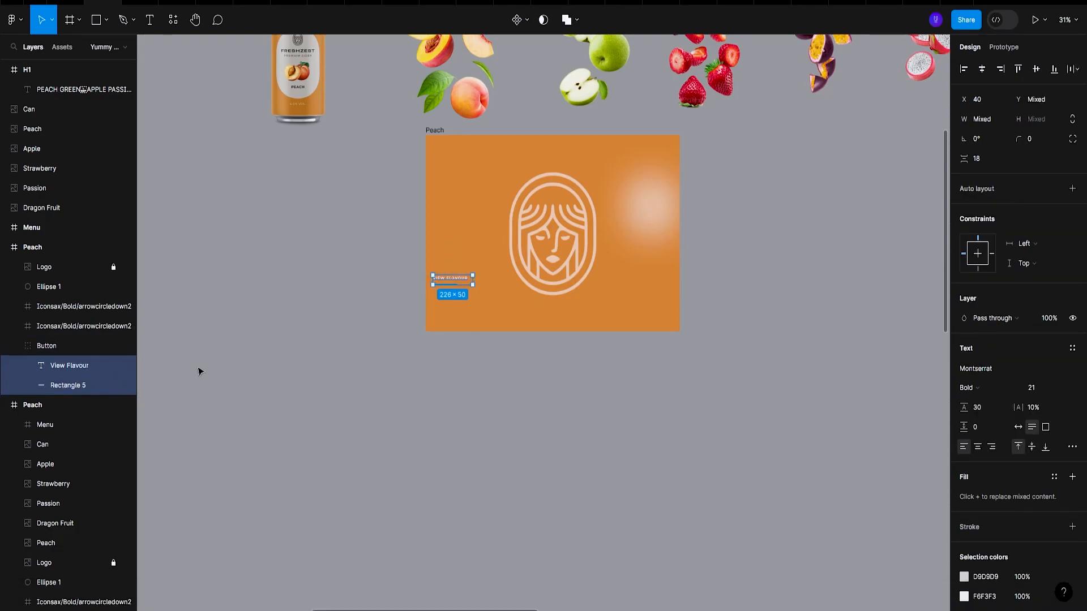
pyautogui.hotkey('shift', 'a')
pyautogui.moveTo(49, 362); pyautogui.dragTo(56, 338)
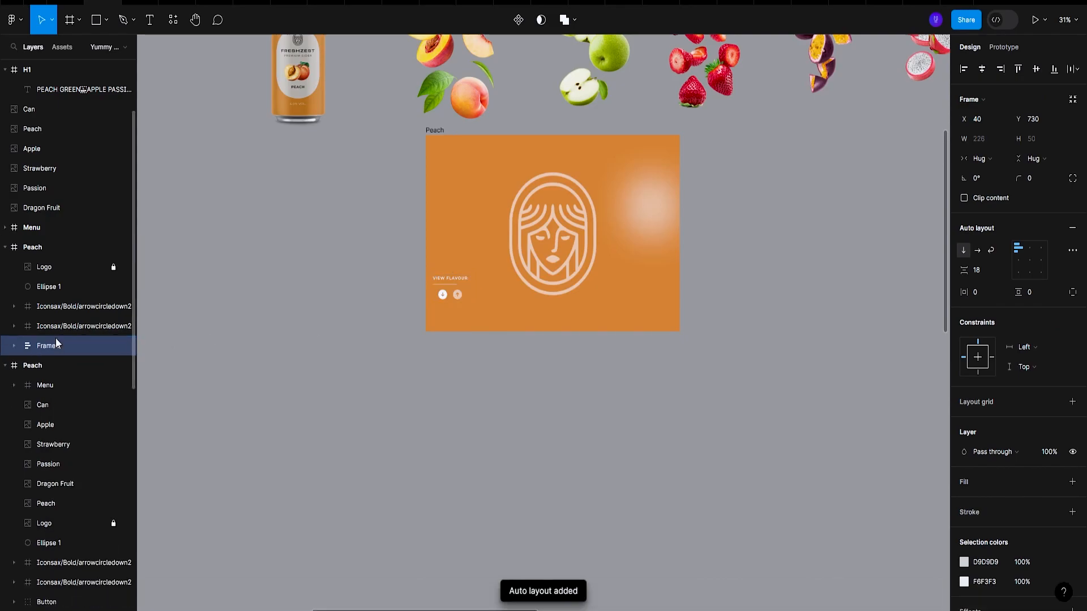
# Rename the new auto layout frame as Button
pyautogui.doubleClick(50, 347)
pyautogui.write('Bu')
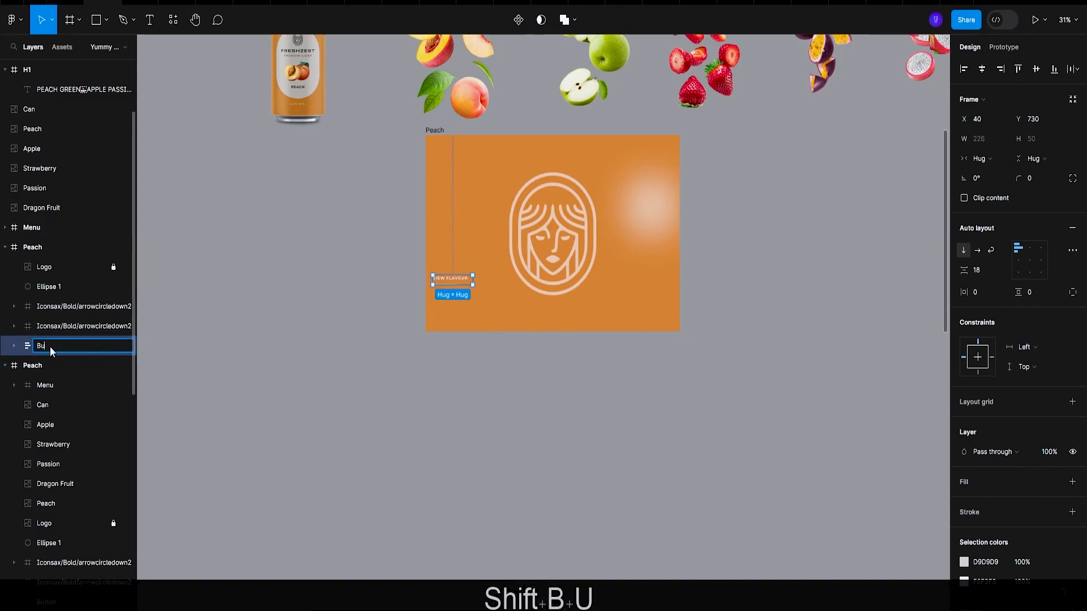
pyautogui.write('tton')
pyautogui.press('Return')
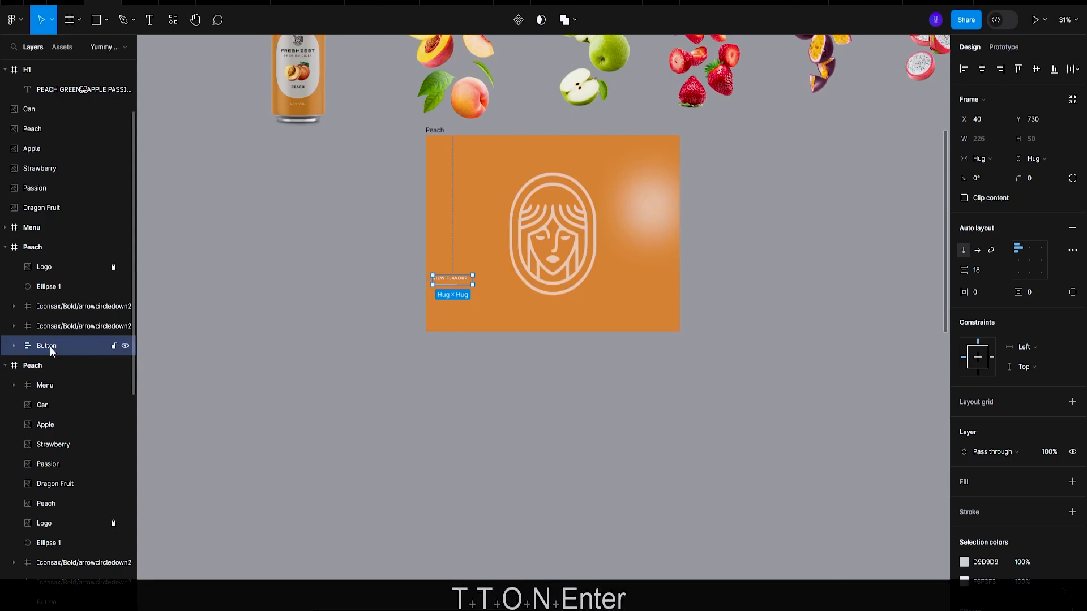
# Move the Button frame out of the copied Peach frame onto the canvas below the can
pyautogui.keyDown('ctrl'); pyautogui.scroll(5, 470, 280); pyautogui.keyUp('ctrl')
pyautogui.keyDown('ctrl'); pyautogui.scroll(2, 471, 283); pyautogui.keyUp('ctrl')
pyautogui.click(521, 293)
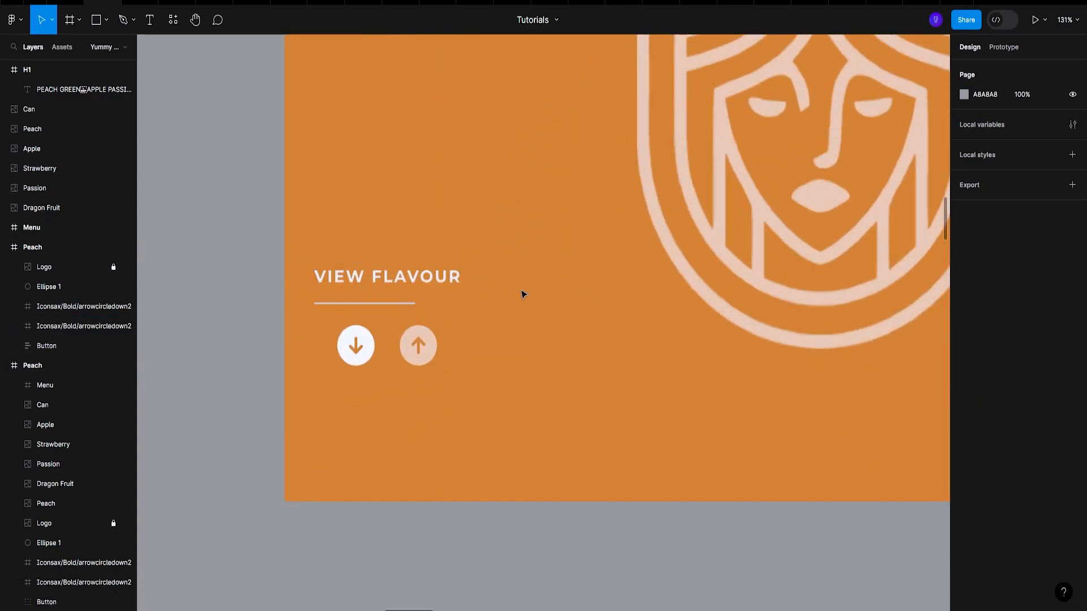
pyautogui.keyDown('ctrl'); pyautogui.scroll(-6, 518, 291); pyautogui.keyUp('ctrl')
pyautogui.moveTo(499, 285)
pyautogui.mouseDown()
pyautogui.moveTo(359, 189)
pyautogui.moveTo(474, 272)
pyautogui.moveTo(283, 109)
pyautogui.mouseUp()
# Move the two arrow icon frames together out of the copied Peach frame onto the canvas beside it
pyautogui.keyDown('ctrl'); pyautogui.scroll(8, 522, 329); pyautogui.keyUp('ctrl')
pyautogui.hotkey('ctrl', 'z')
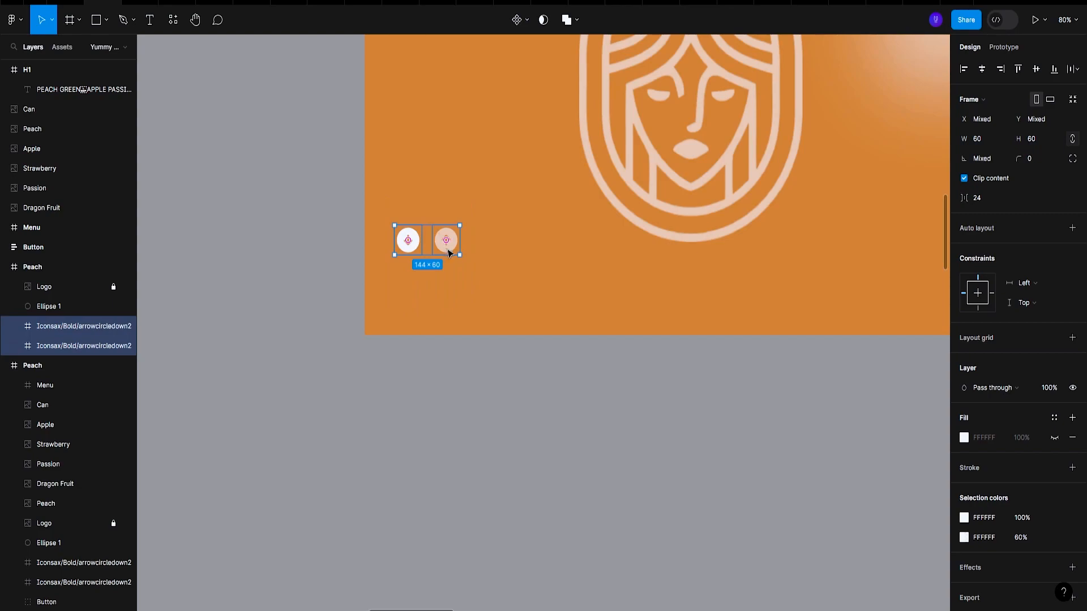
pyautogui.moveTo(449, 253); pyautogui.dragTo(286, 64)
pyautogui.scroll(-5, 335, 165)
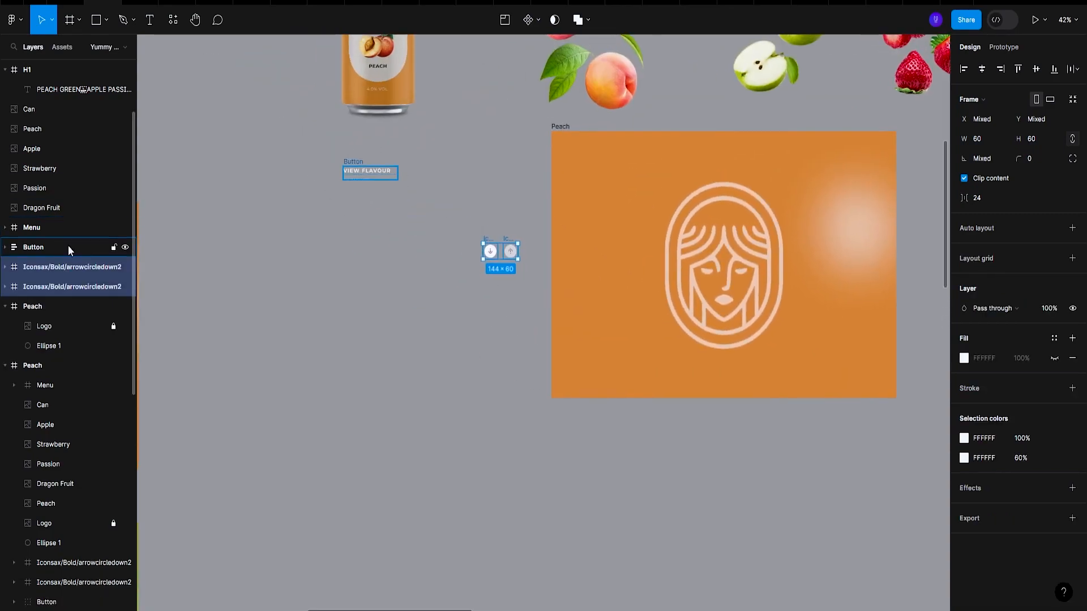
# Rename the up arrow icon frame as Up and the down arrow icon frame as Down
pyautogui.doubleClick(65, 267)
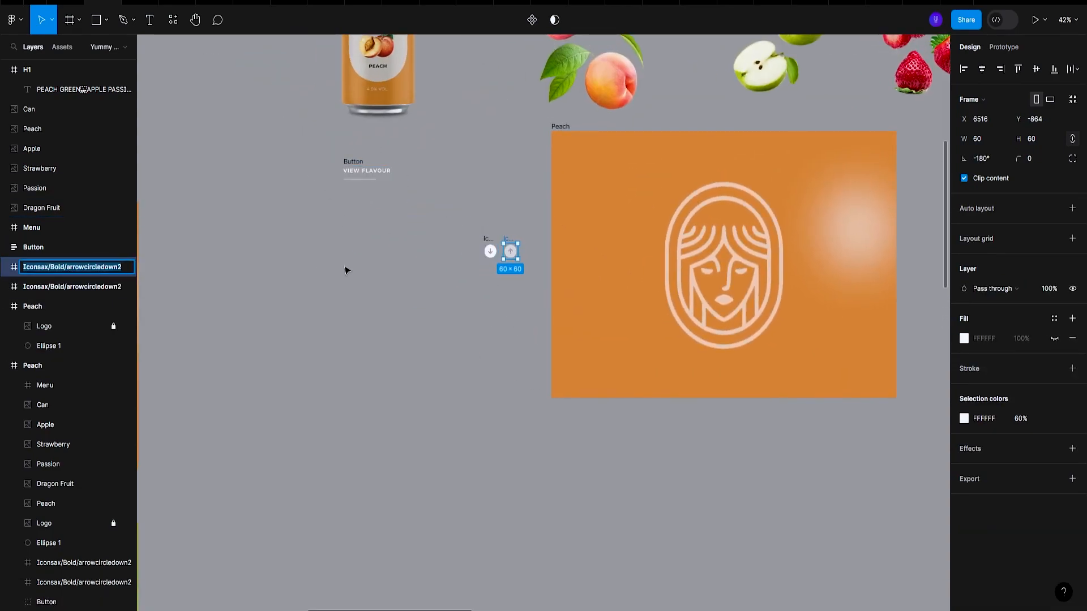
pyautogui.write('Up')
pyautogui.press('Return')
pyautogui.click(51, 304)
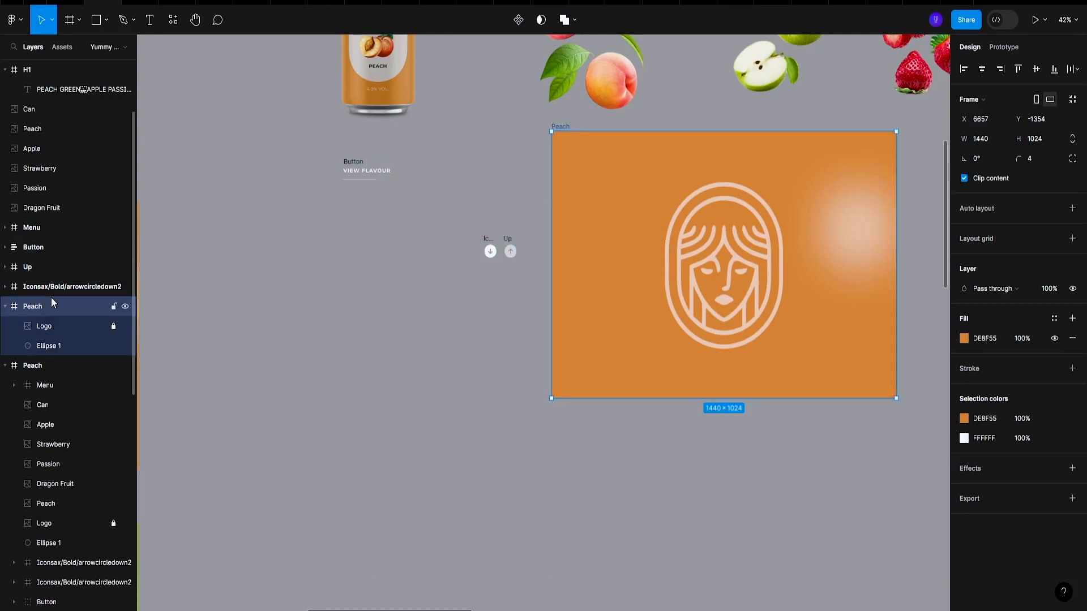
pyautogui.doubleClick(52, 285)
pyautogui.write('Dow')
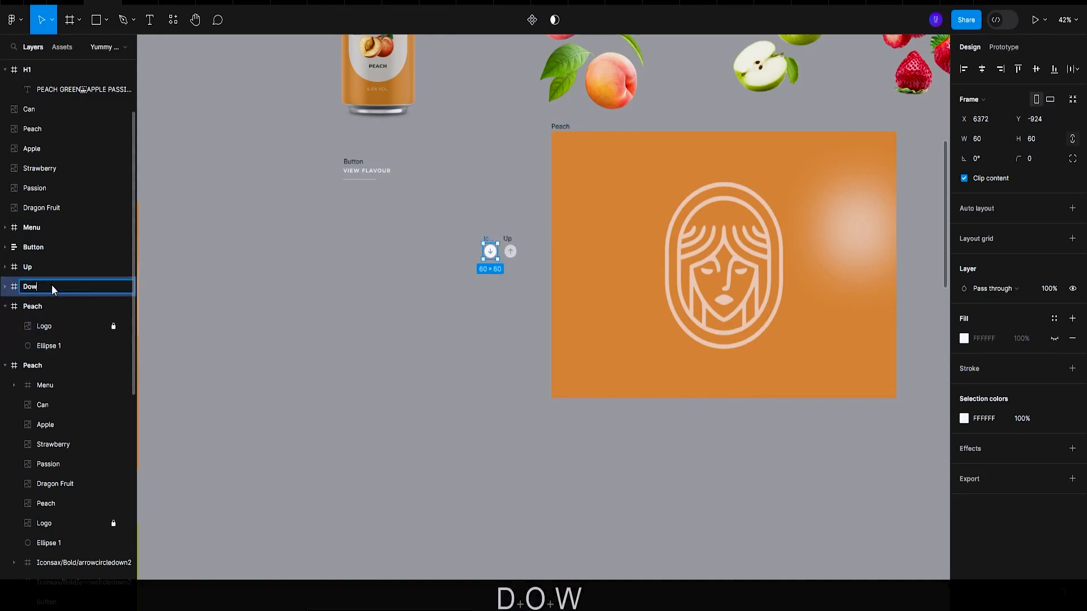
pyautogui.write('n')
pyautogui.press('Return')
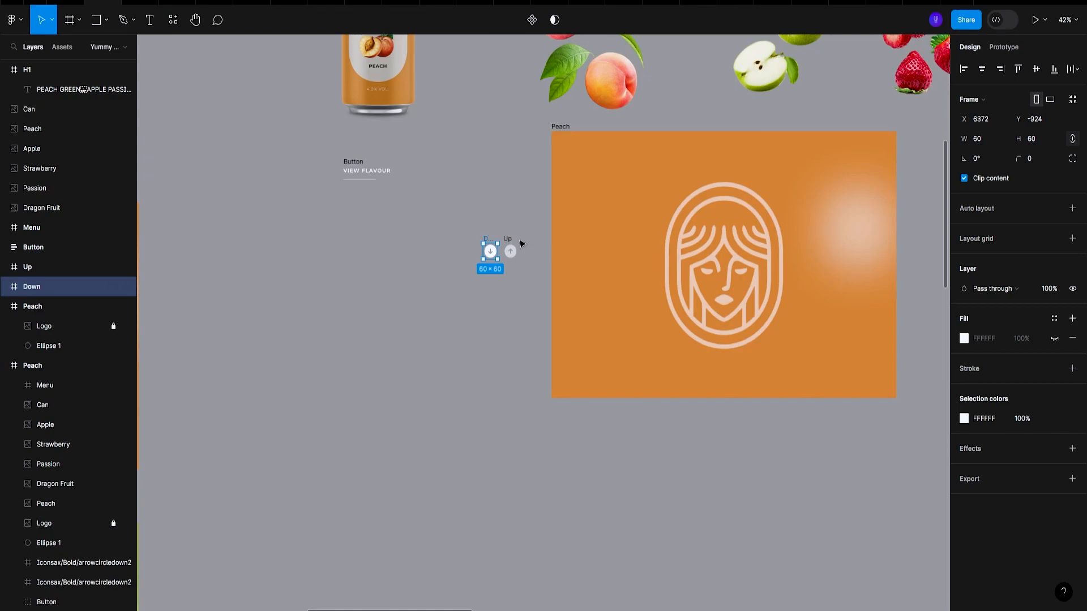
# Set the white colour of the Up arrow frame to 100% opacity
pyautogui.keyDown('ctrl'); pyautogui.scroll(5, 528, 245); pyautogui.keyUp('ctrl')
pyautogui.click(466, 243)
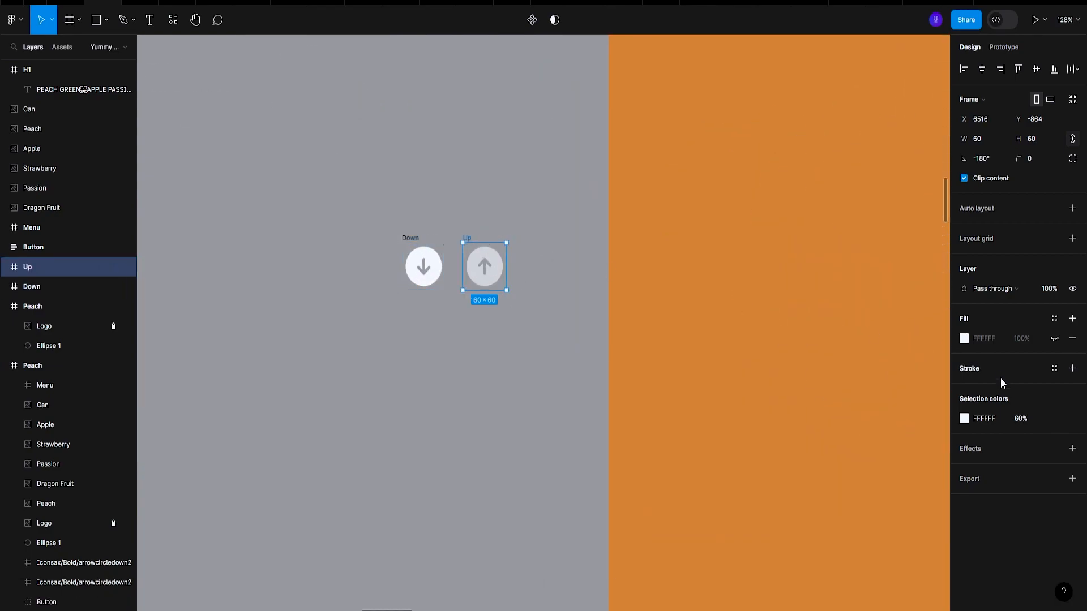
pyautogui.write('100')
pyautogui.press('Return')
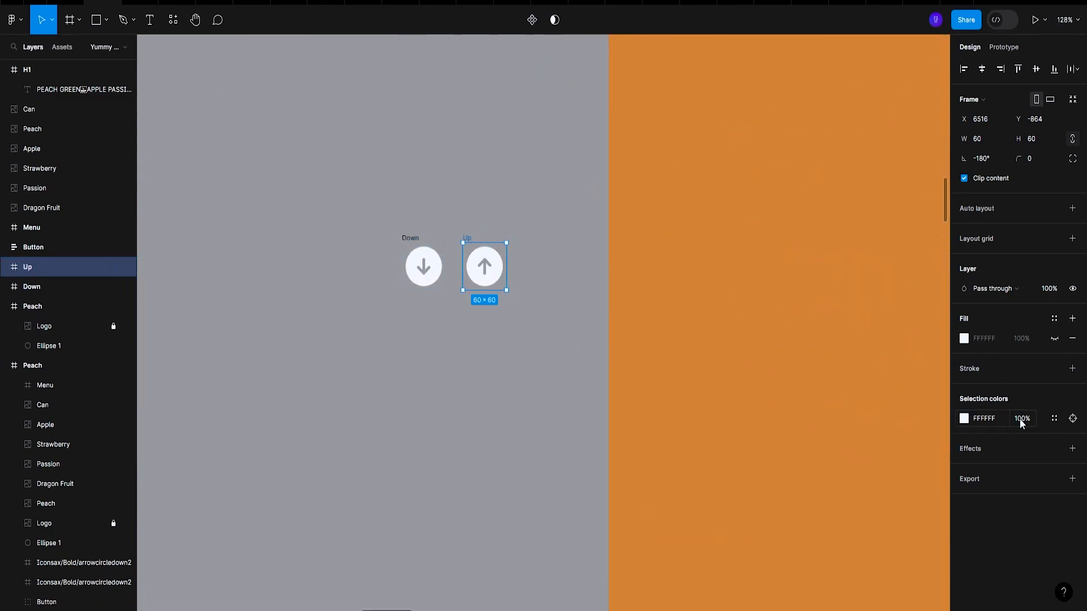
# Move the copied Peach frame lower on the canvas, clear of the separated fruit images
pyautogui.click(475, 352)
pyautogui.keyDown('ctrl'); pyautogui.scroll(-6, 476, 349); pyautogui.keyUp('ctrl')
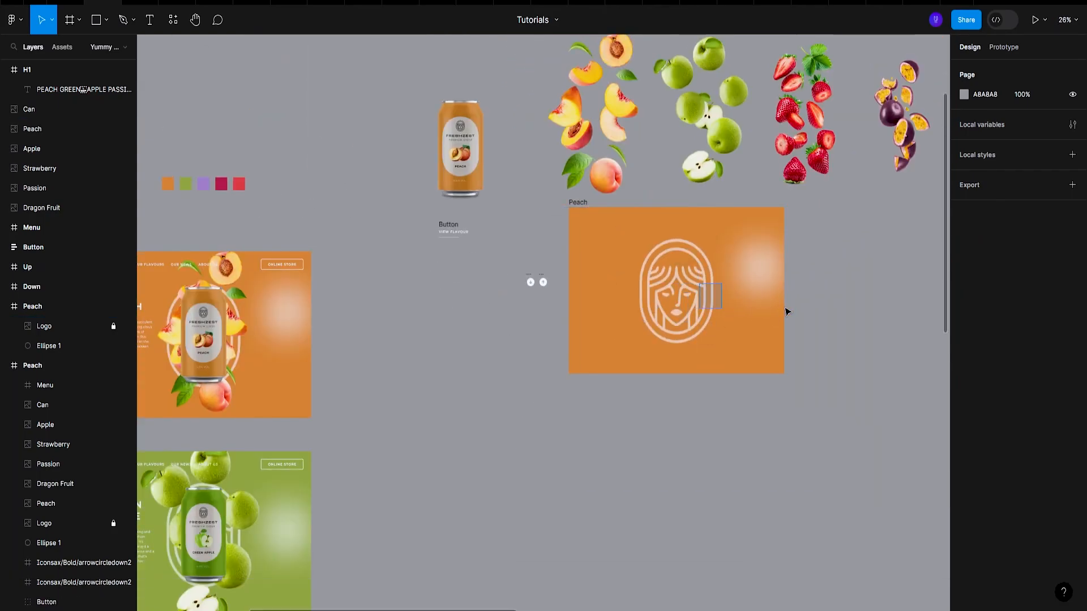
pyautogui.click(759, 277)
pyautogui.click(682, 304)
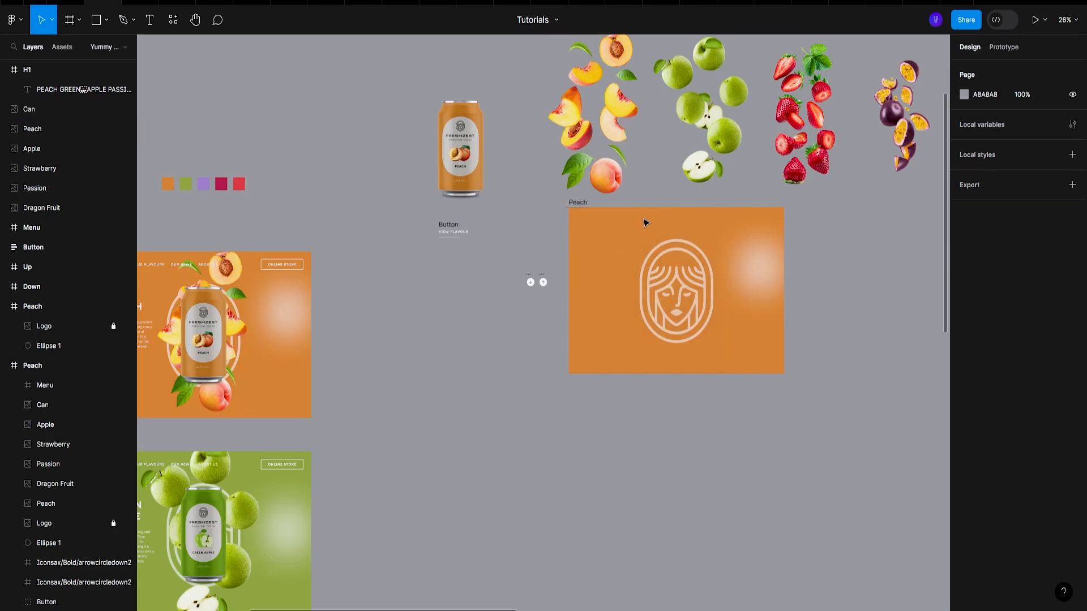
pyautogui.moveTo(602, 221); pyautogui.dragTo(629, 322)
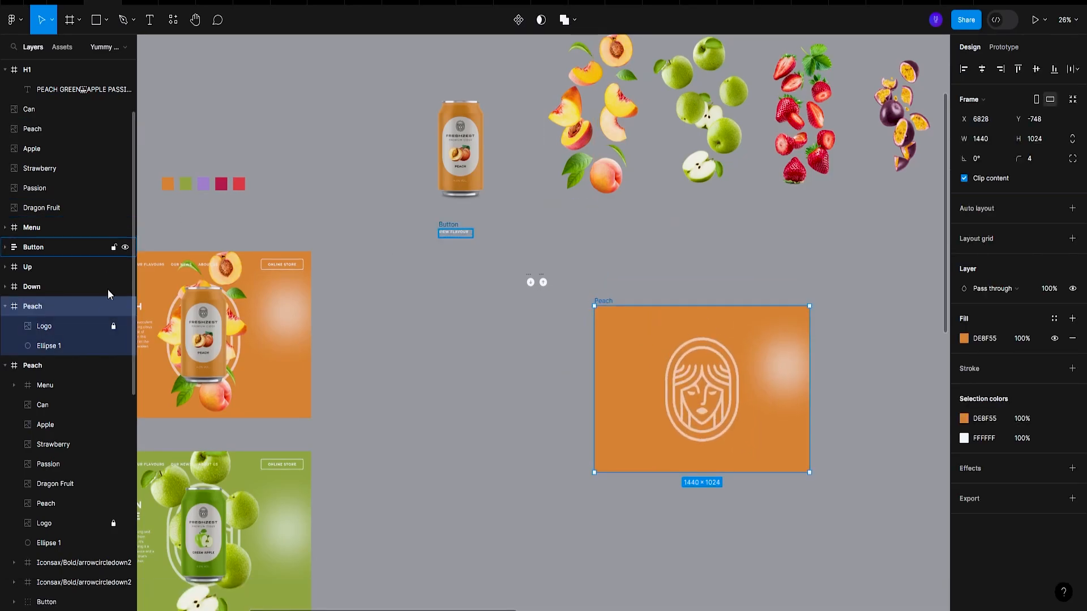
# Unlock the Logo layer in the copied Peach frame and move the logo out onto the canvas beside the frame
pyautogui.click(113, 326)
pyautogui.scroll(-2, 759, 317)
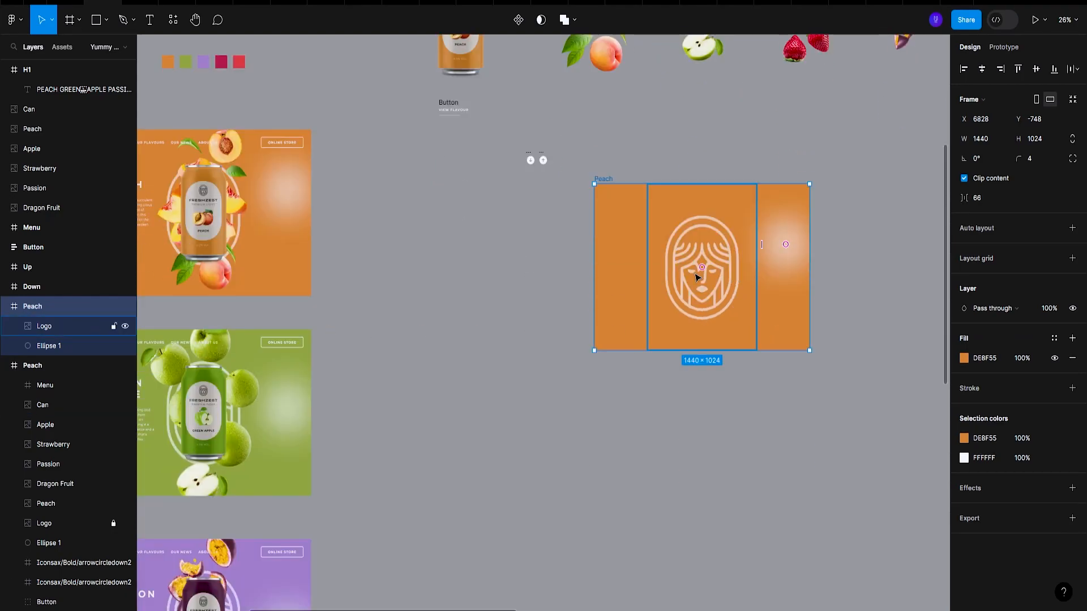
pyautogui.click(702, 270)
pyautogui.moveTo(717, 261); pyautogui.dragTo(527, 272)
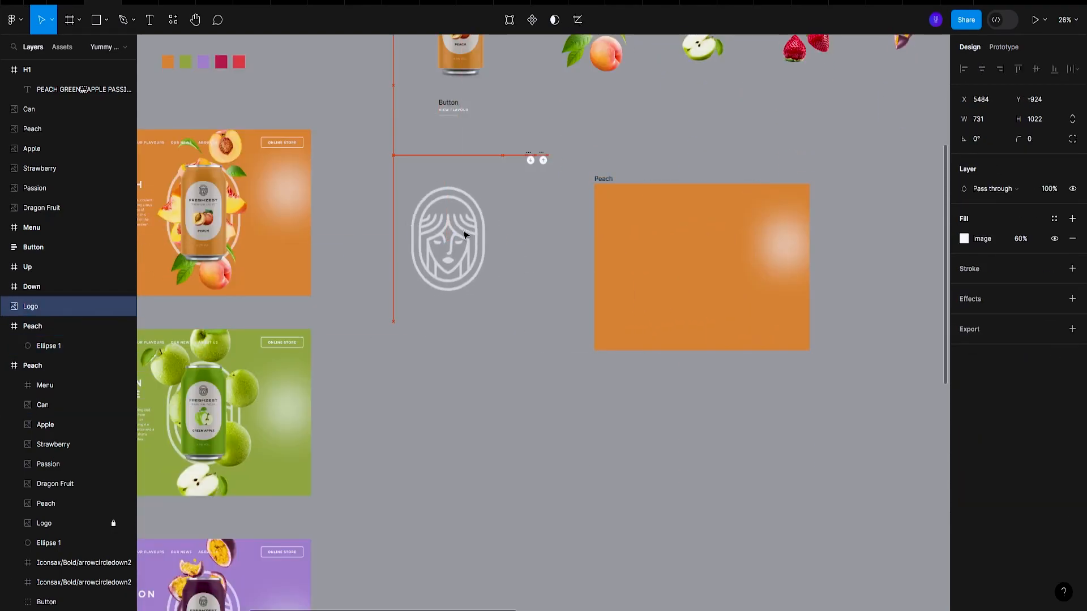
# Move the stripped Peach background frame, with its blurred ellipse, farther right on the canvas
pyautogui.click(781, 249)
pyautogui.hscroll(4, 651, 301)
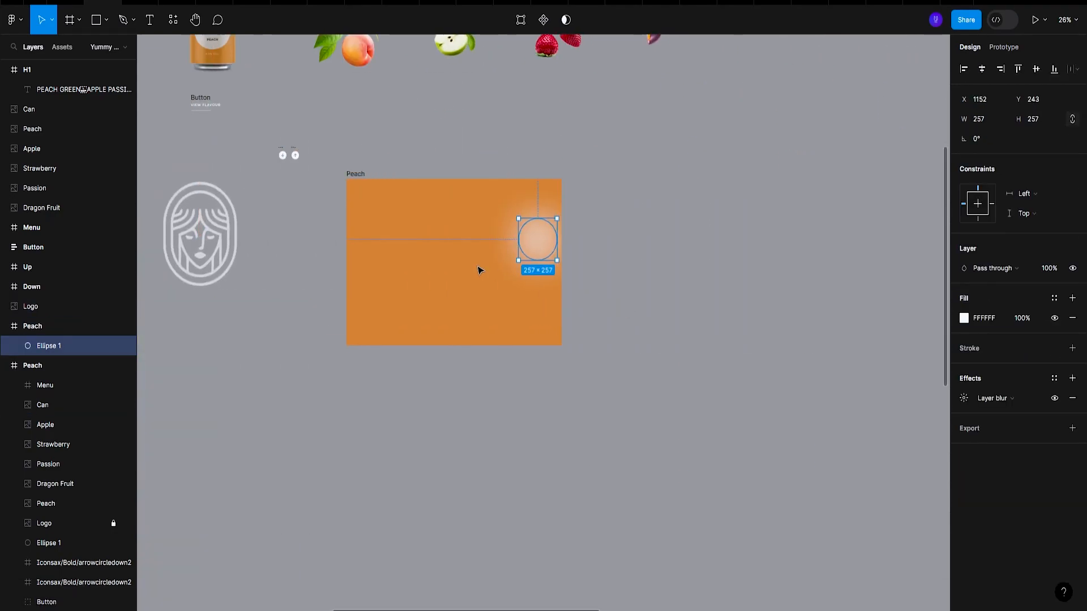
pyautogui.scroll(2, 479, 271)
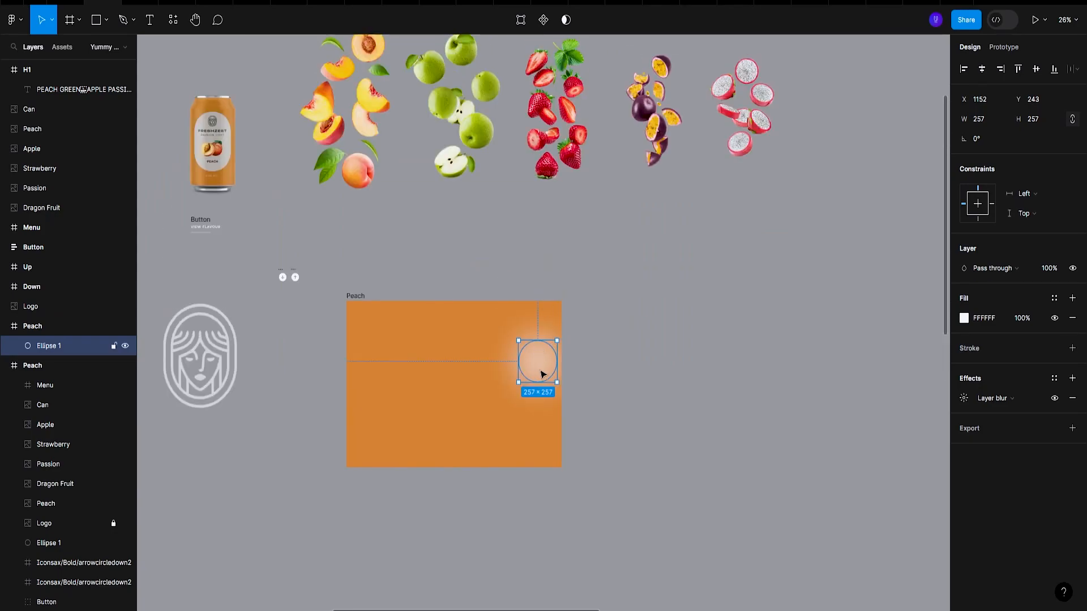
pyautogui.click(359, 296)
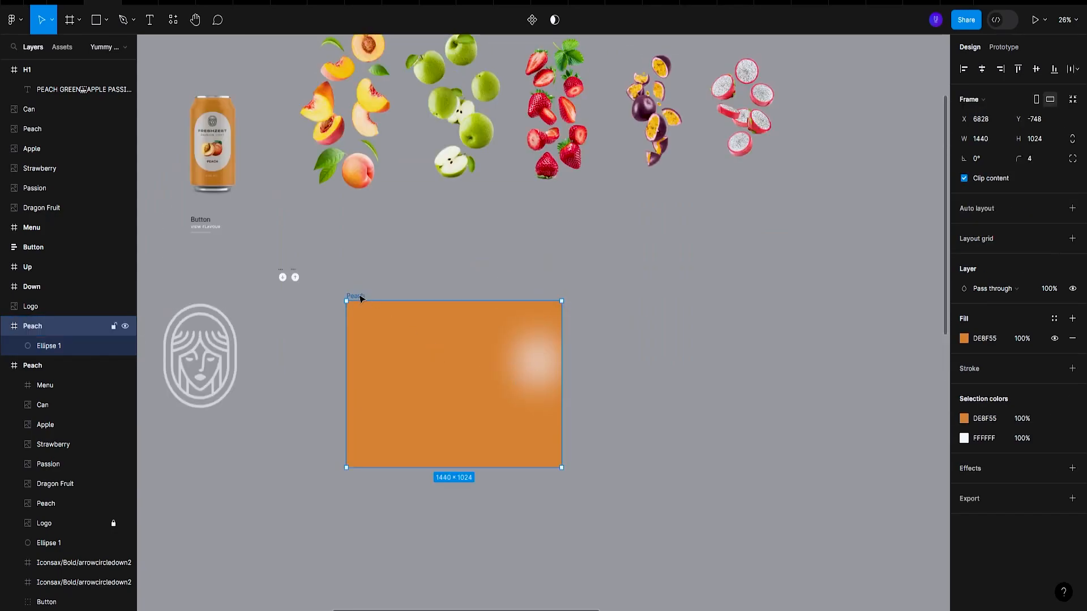
pyautogui.moveTo(359, 296); pyautogui.dragTo(677, 310)
# Move the peach can into the free space below the peach fruit image
pyautogui.scroll(-3, 450, 309)
pyautogui.hscroll(-3, 450, 309)
pyautogui.moveTo(481, 186)
pyautogui.mouseDown()
pyautogui.moveTo(253, 146)
pyautogui.moveTo(253, 297)
pyautogui.moveTo(472, 264)
pyautogui.moveTo(500, 251)
pyautogui.moveTo(496, 241)
pyautogui.mouseUp()
pyautogui.scroll(-5, 340, 160)
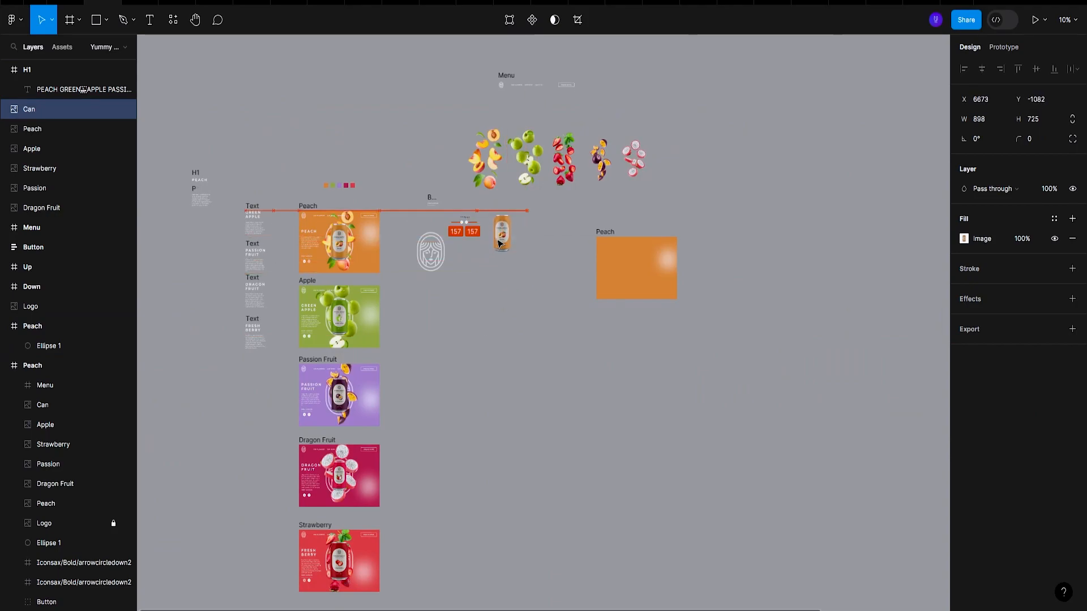
# Group the small elements on the canvas by placing the Up and Down arrows above the Button and the logo beneath it
pyautogui.moveTo(443, 202)
pyautogui.mouseDown()
pyautogui.moveTo(456, 237)
pyautogui.moveTo(477, 251)
pyautogui.mouseUp()
pyautogui.scroll(8, 477, 251)
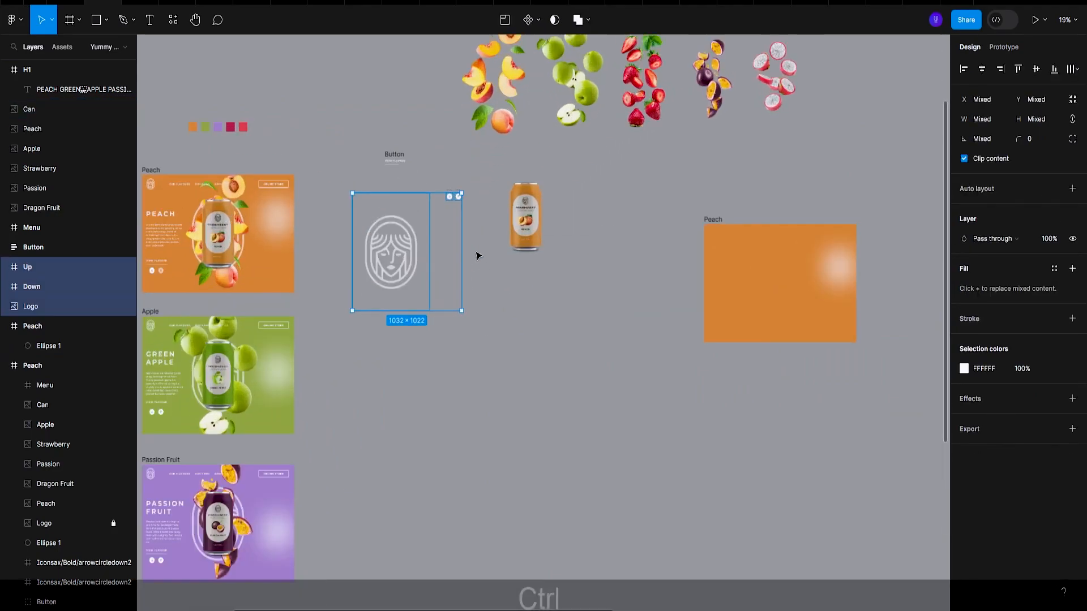
pyautogui.click(413, 173)
pyautogui.moveTo(411, 236); pyautogui.dragTo(345, 193)
pyautogui.moveTo(324, 375); pyautogui.dragTo(323, 351)
pyautogui.scroll(-5, 360, 339)
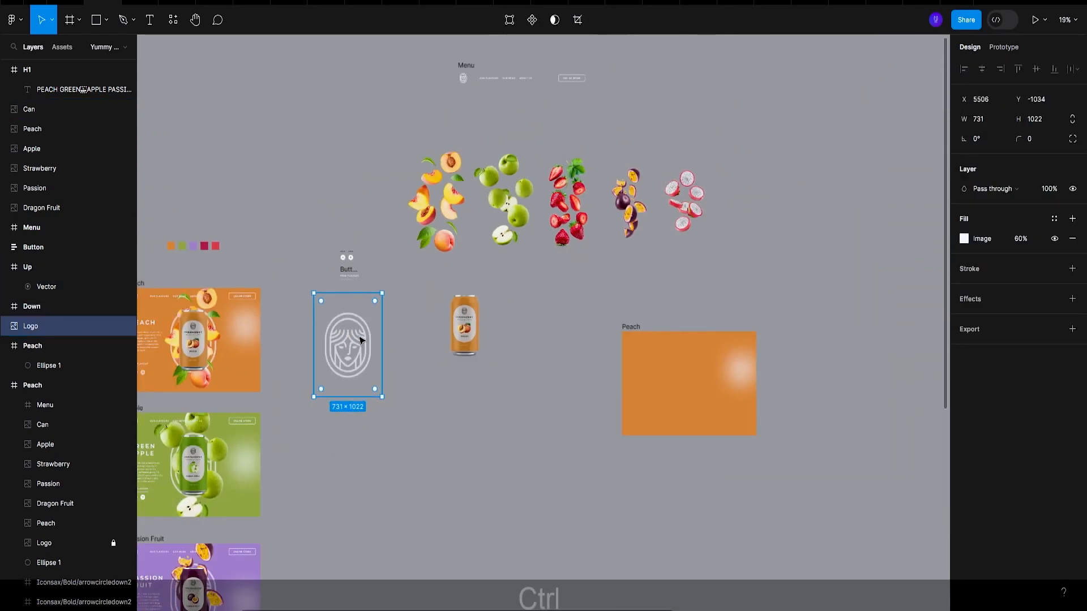
# Move the cans out of the Apple, Passion Fruit, Dragon Fruit and Strawberry frames and stack them below the peach can
pyautogui.scroll(2, 396, 317)
pyautogui.scroll(2, 700, 331)
pyautogui.hscroll(2, 623, 340)
pyautogui.scroll(-4, 567, 340)
pyautogui.hscroll(-4, 533, 361)
pyautogui.scroll(-3, 526, 361)
pyautogui.moveTo(369, 315); pyautogui.dragTo(567, 275)
pyautogui.moveTo(373, 412); pyautogui.dragTo(567, 338)
pyautogui.moveTo(369, 503); pyautogui.dragTo(558, 397)
pyautogui.scroll(-4, 512, 425)
pyautogui.moveTo(374, 418); pyautogui.dragTo(578, 281)
pyautogui.scroll(4, 583, 283)
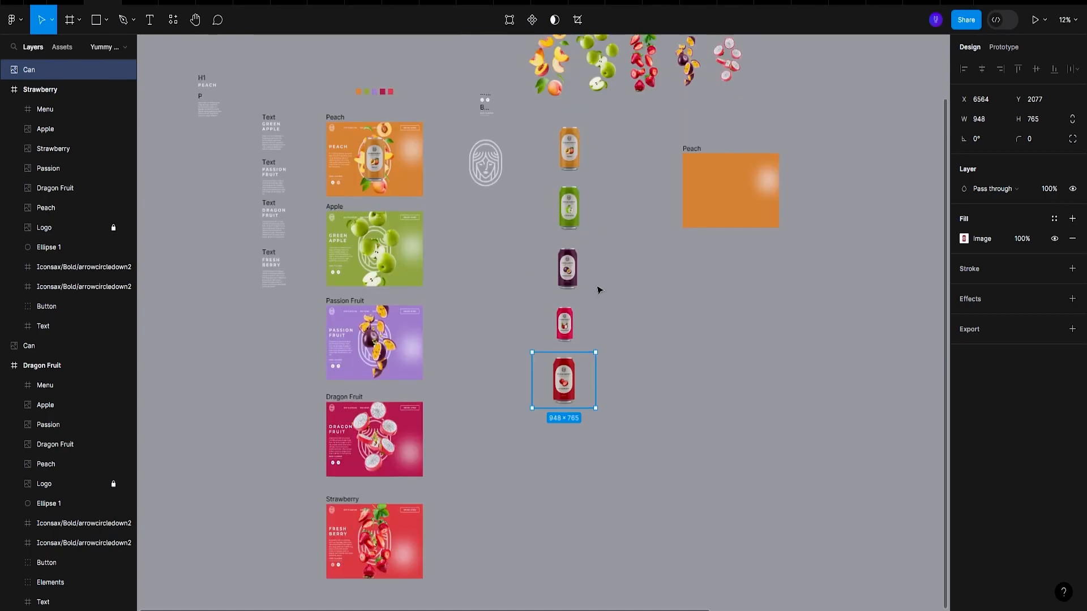
# Make all five can images 898 × 725 and align them in one evenly spaced column
pyautogui.click(569, 197)
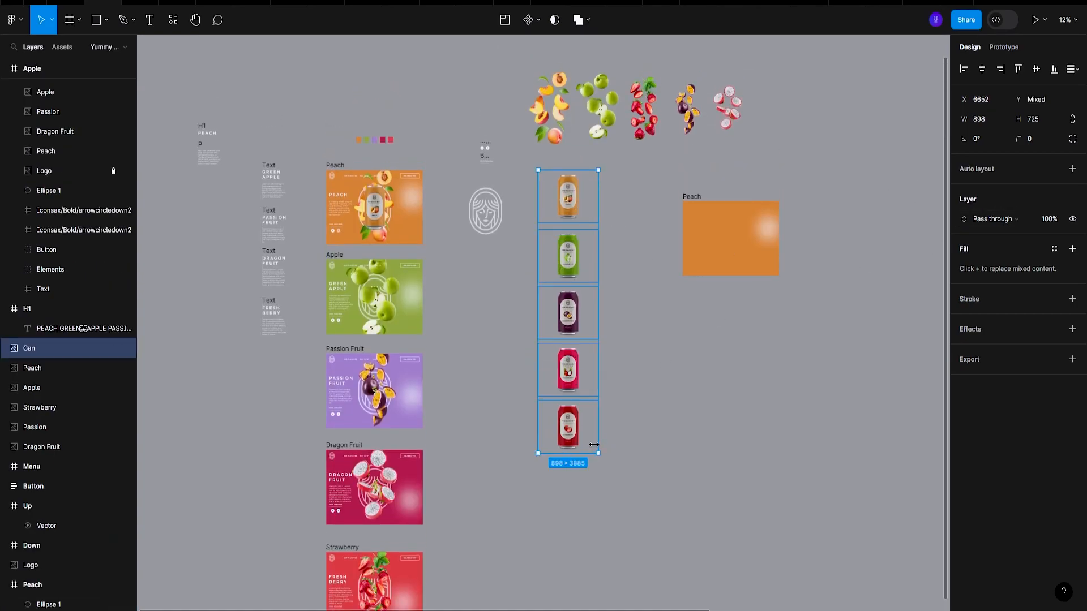
pyautogui.scroll(3, 648, 264)
pyautogui.click(643, 274)
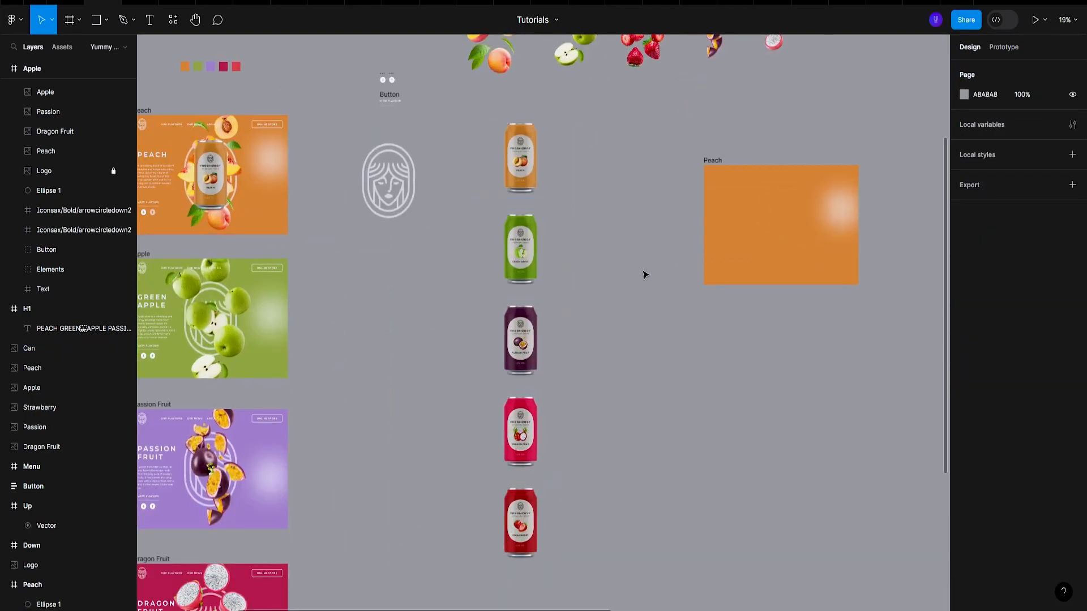
# Search the plugins for "framer" to find the Figma to HTML with Framer plugin
pyautogui.scroll(-3, 643, 275)
pyautogui.click(626, 211)
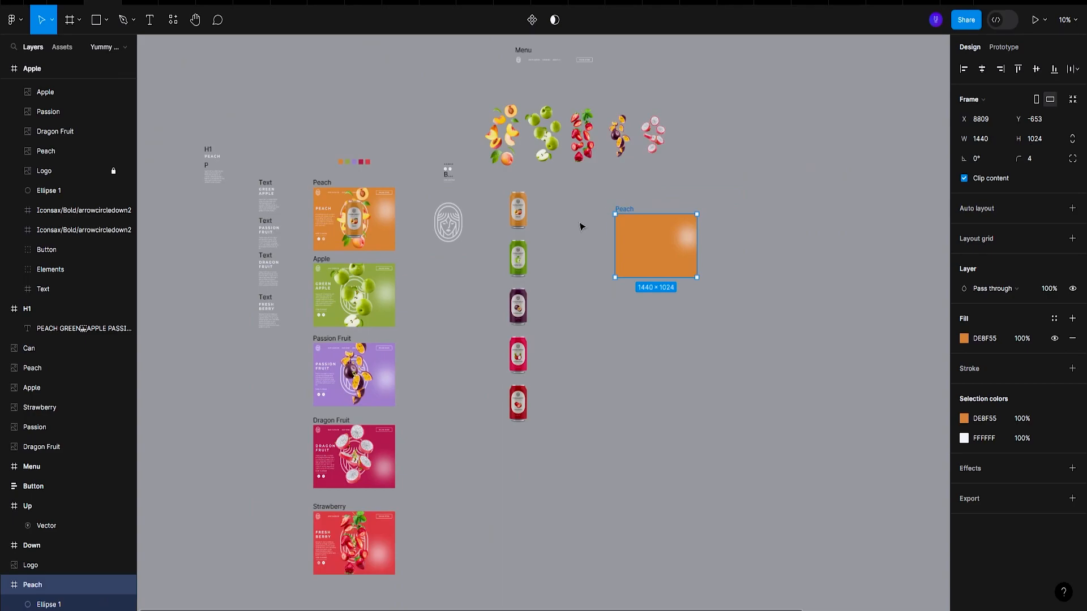
pyautogui.click(174, 21)
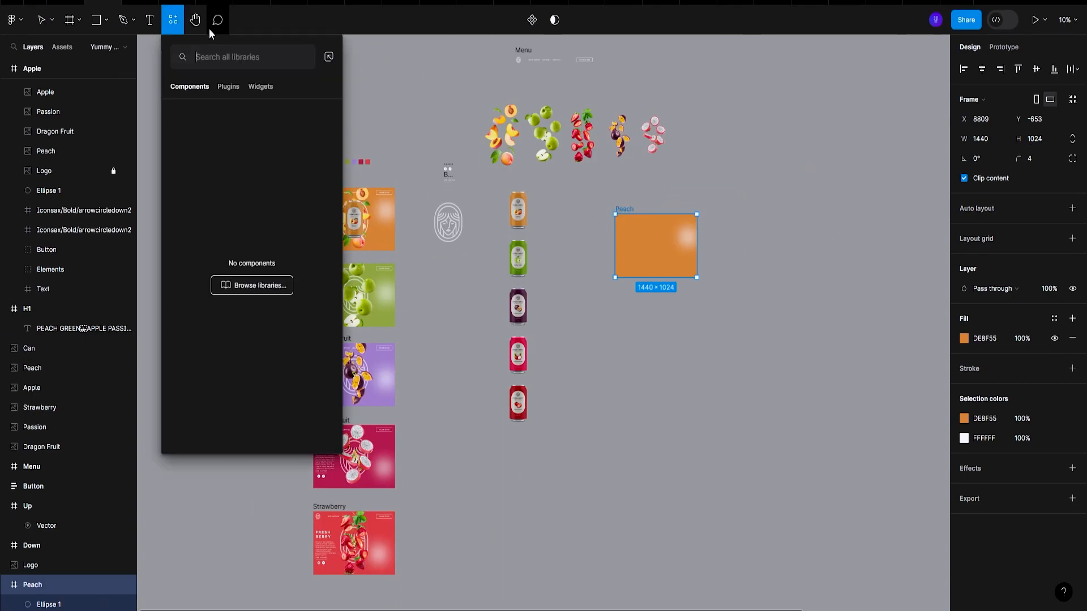
pyautogui.click(229, 86)
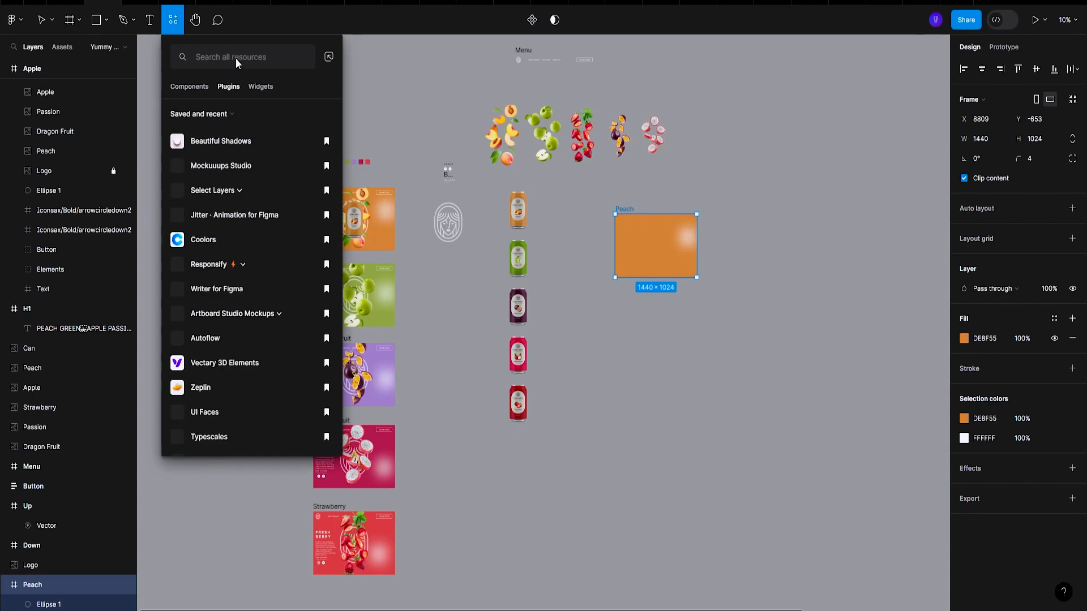
pyautogui.write('framer')
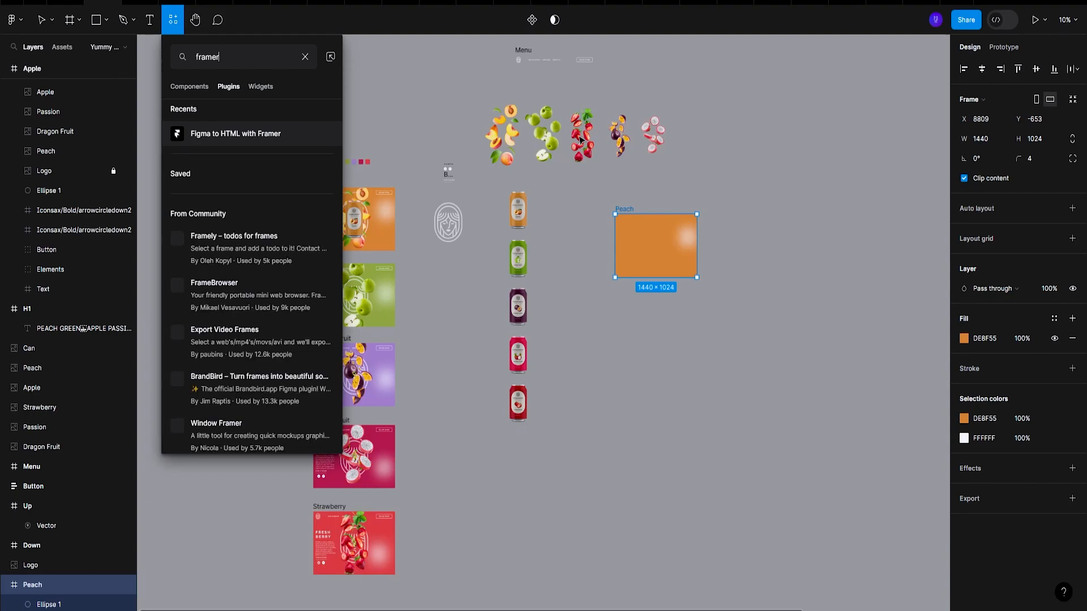
pyautogui.click(591, 197)
# Copy the Menu frame for Framer with the Figma to HTML with Framer plugin
pyautogui.scroll(3, 473, 104)
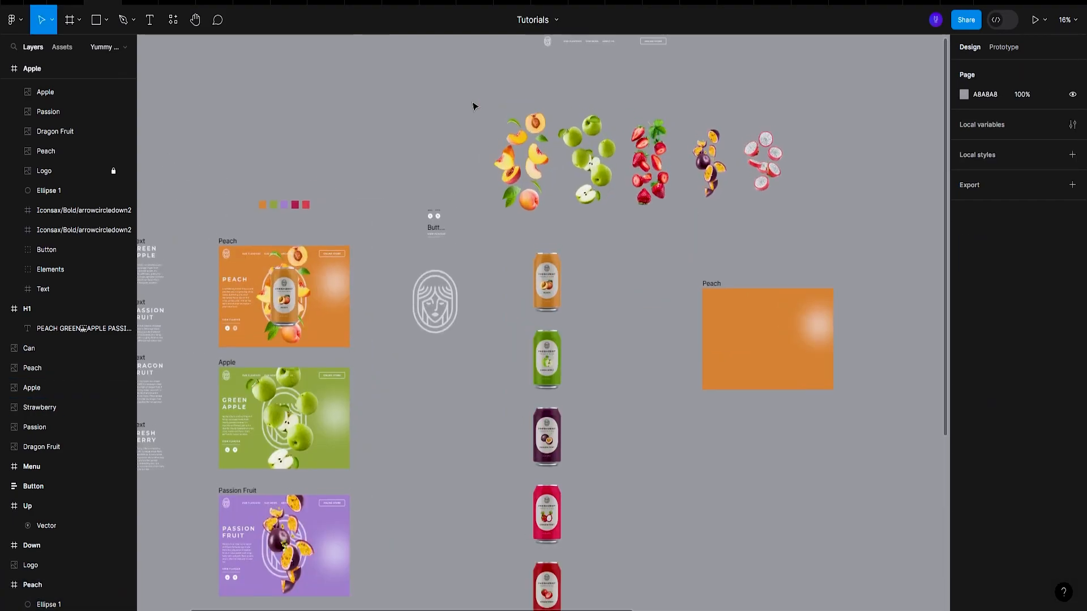
pyautogui.scroll(1, 470, 119)
pyautogui.hscroll(2, 468, 134)
pyautogui.click(501, 71)
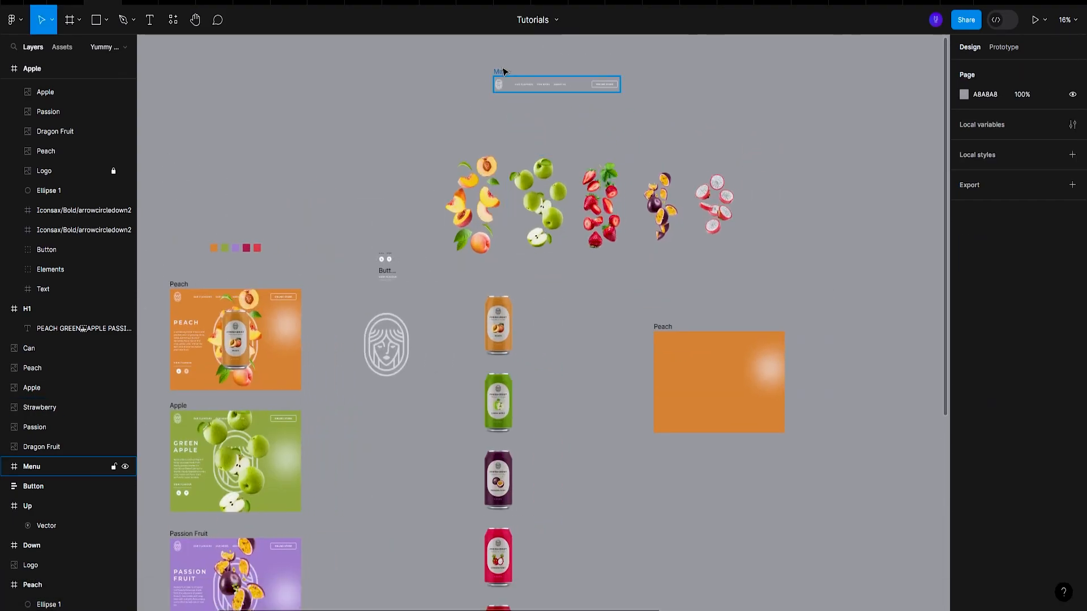
pyautogui.hotkey('ctrl', 'p')
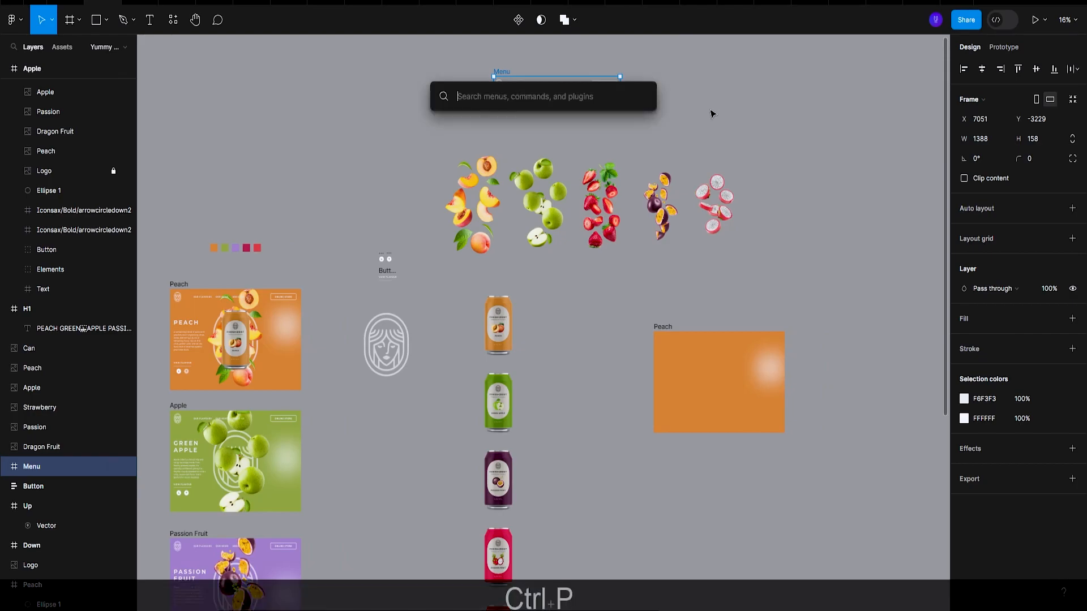
pyautogui.write('frame')
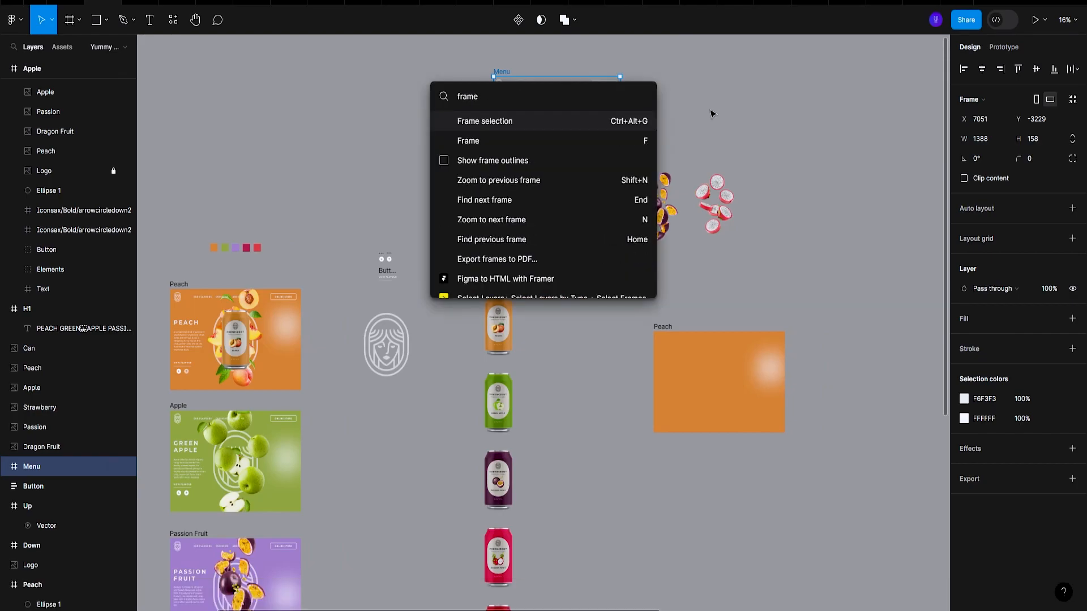
pyautogui.write('r')
pyautogui.press('Return')
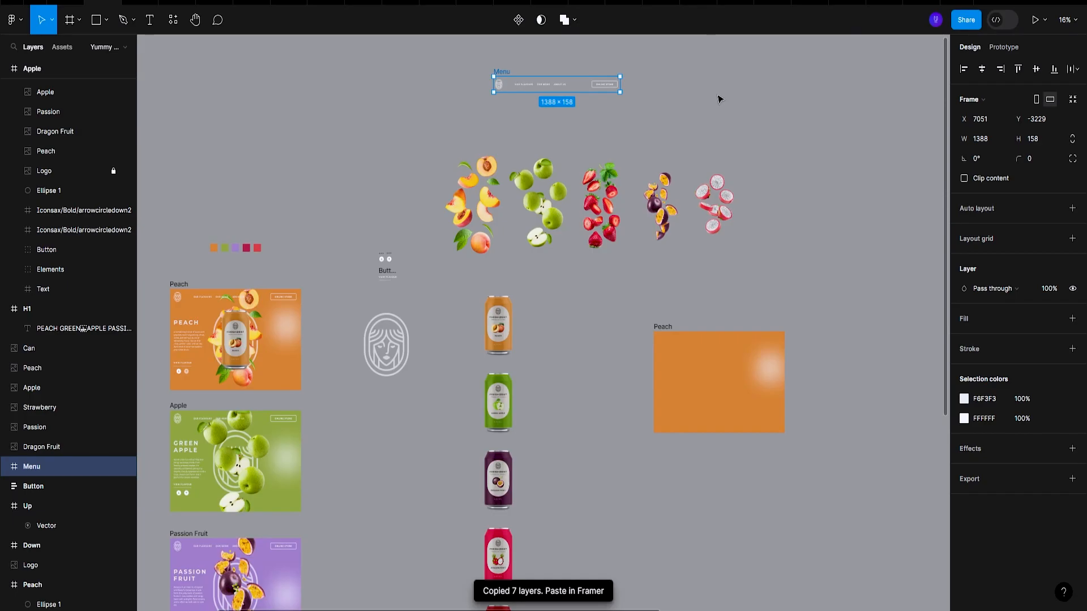
# Switch to Framer and insert the Navbar Logo Light topbar at the top of the Desktop page
pyautogui.hotkey('alt', 'Tab')
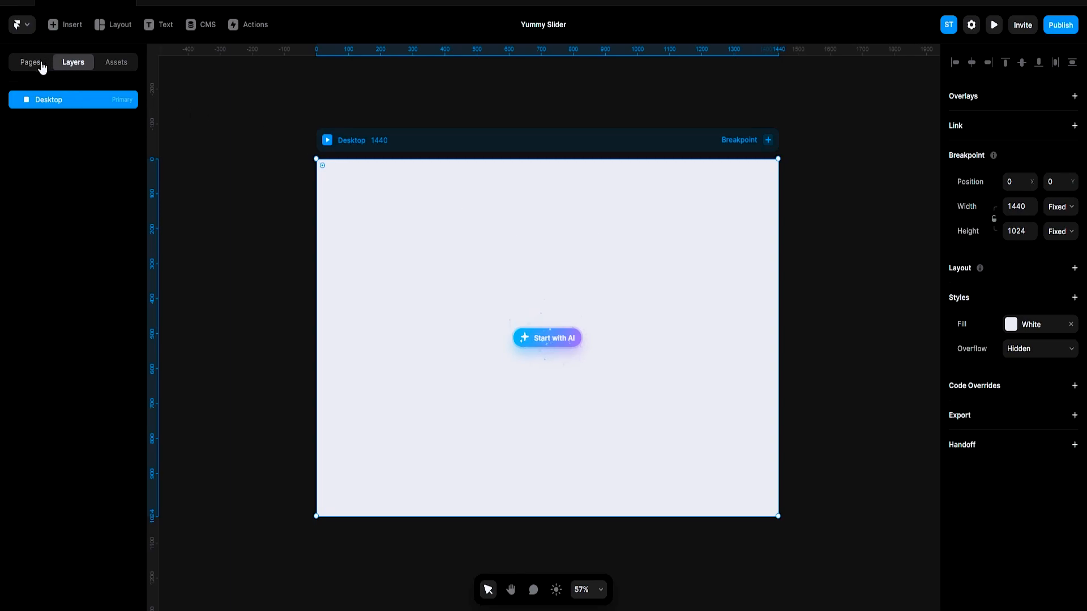
pyautogui.click(72, 32)
pyautogui.moveTo(70, 231)
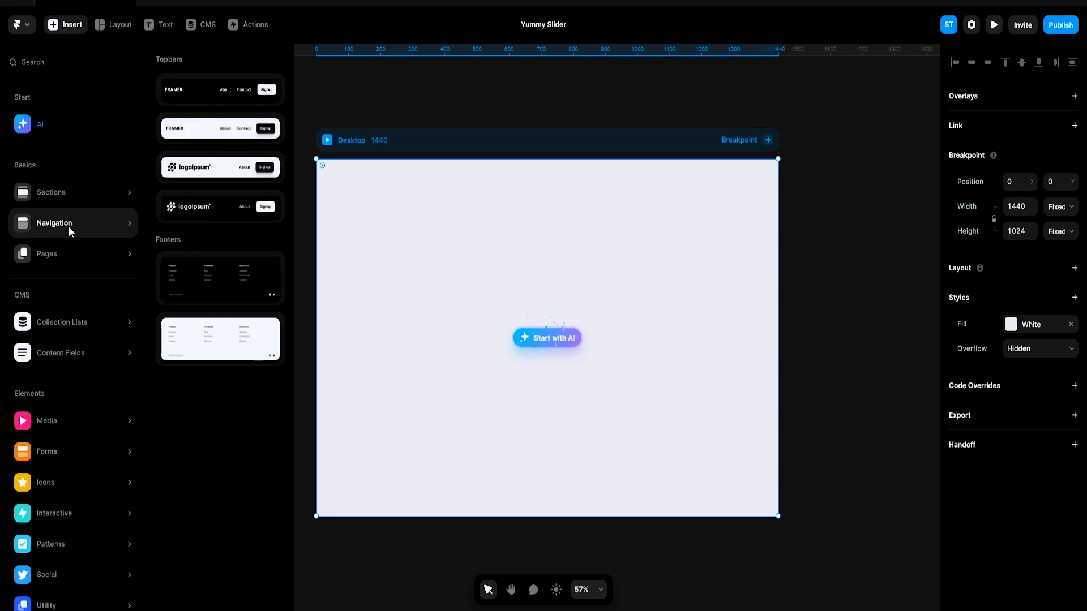
pyautogui.moveTo(206, 174); pyautogui.dragTo(539, 189)
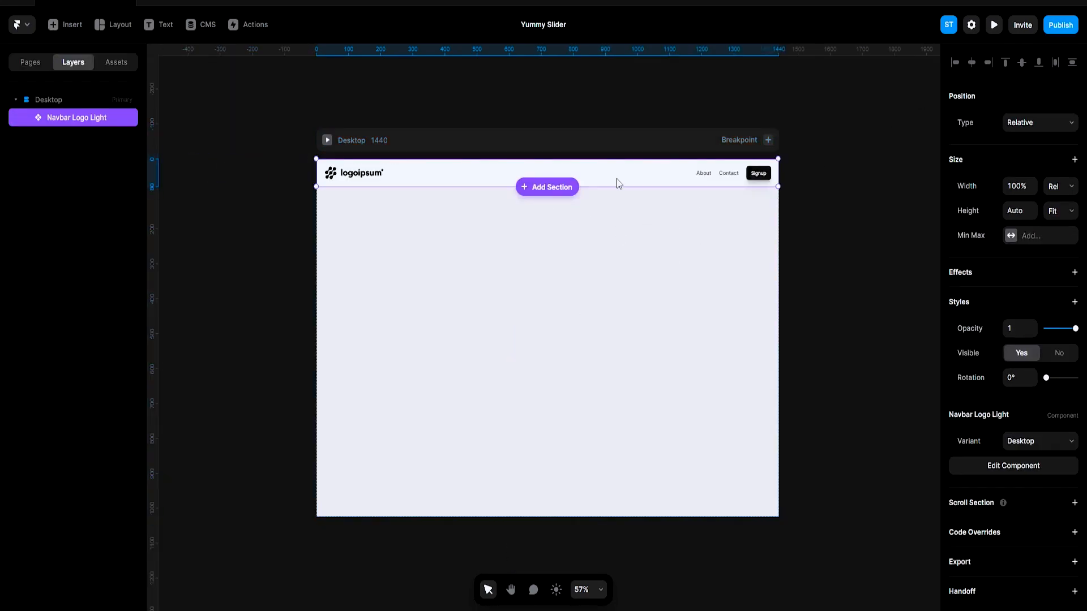
# Open the Navbar Logo Light component for editing and paste the copied Menu below its primary Desktop variant
pyautogui.scroll(-3, 647, 302)
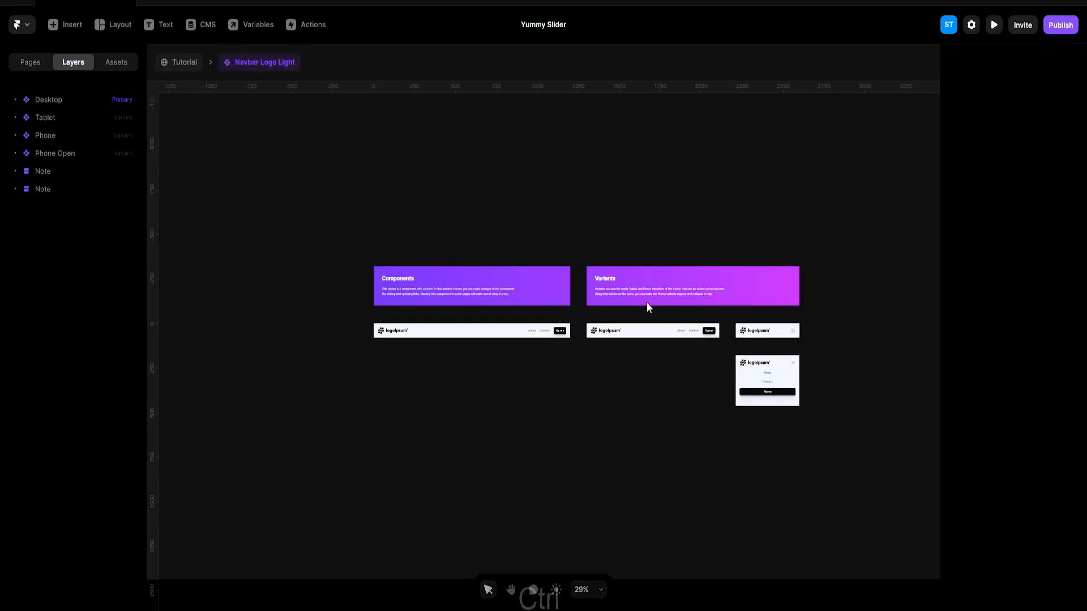
pyautogui.scroll(3, 414, 368)
pyautogui.scroll(1, 386, 342)
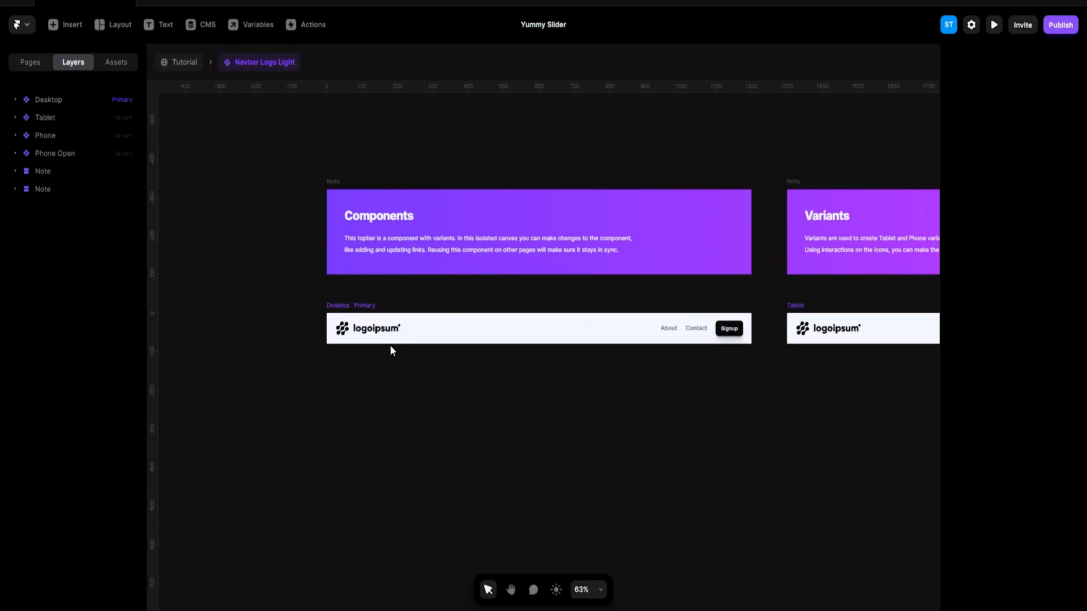
pyautogui.scroll(-2, 447, 435)
pyautogui.hotkey('ctrl', 'v')
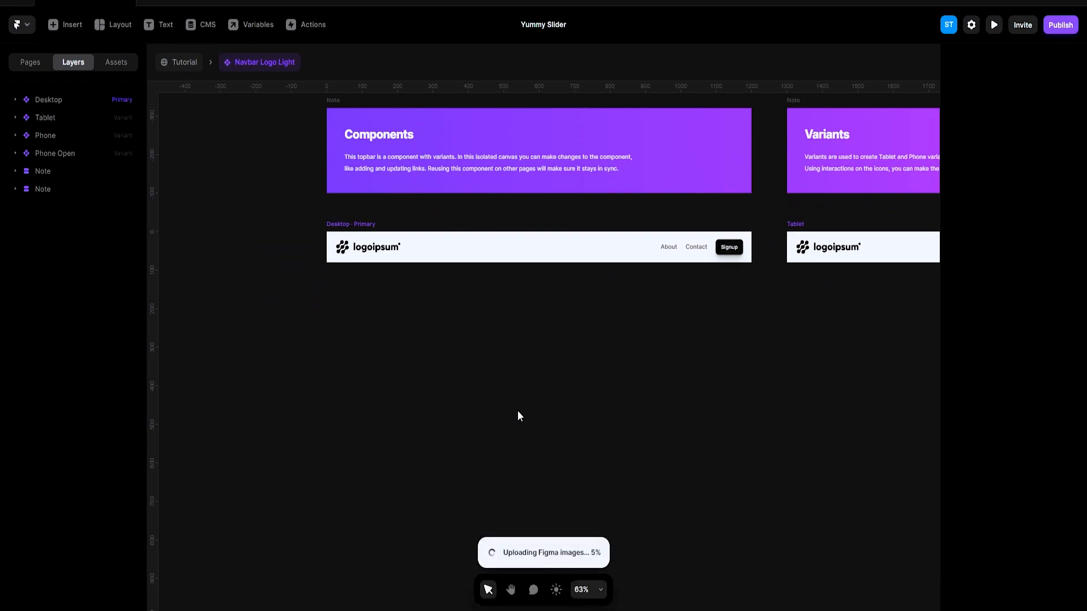
pyautogui.moveTo(317, 312); pyautogui.dragTo(331, 374)
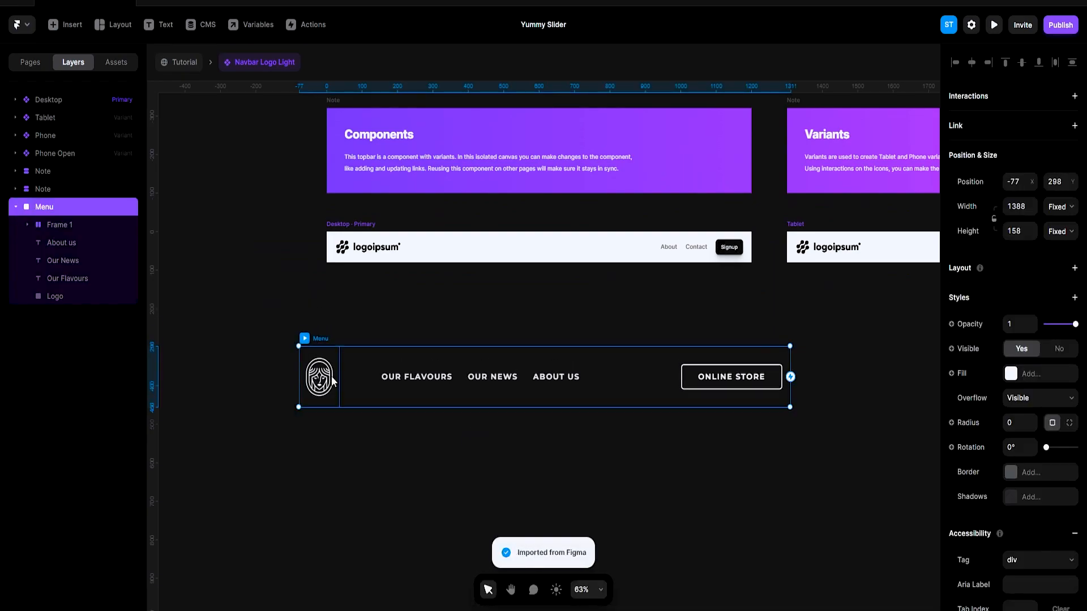
# Replace the logo image in the navbar's Desktop variant with Logoyummy.svg and reduce its width to 90
pyautogui.click(362, 248)
pyautogui.scroll(5, 388, 253)
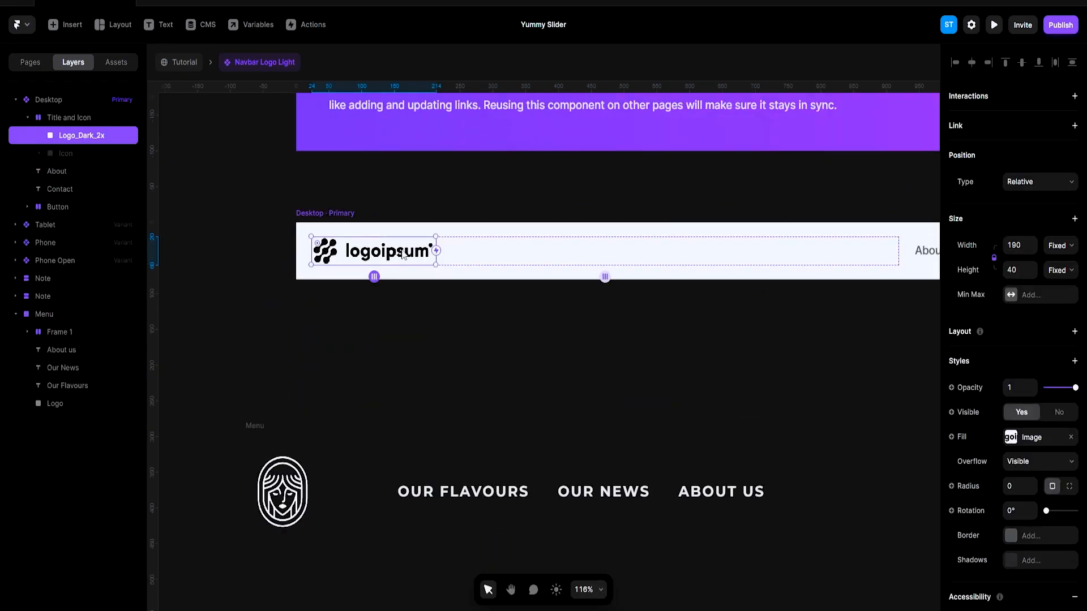
pyautogui.click(1033, 439)
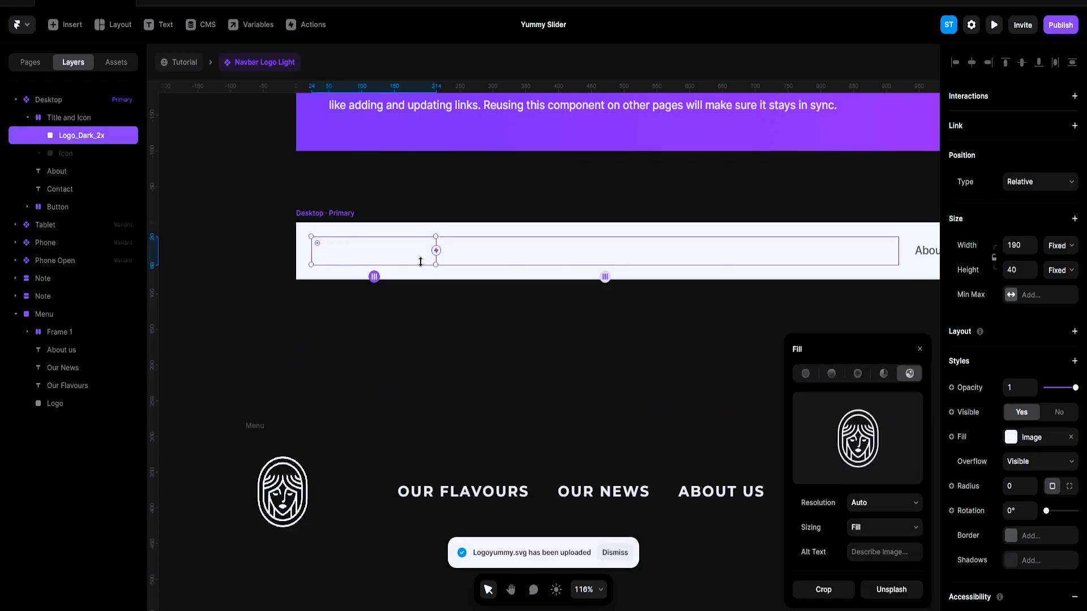
pyautogui.moveTo(435, 259); pyautogui.dragTo(370, 257)
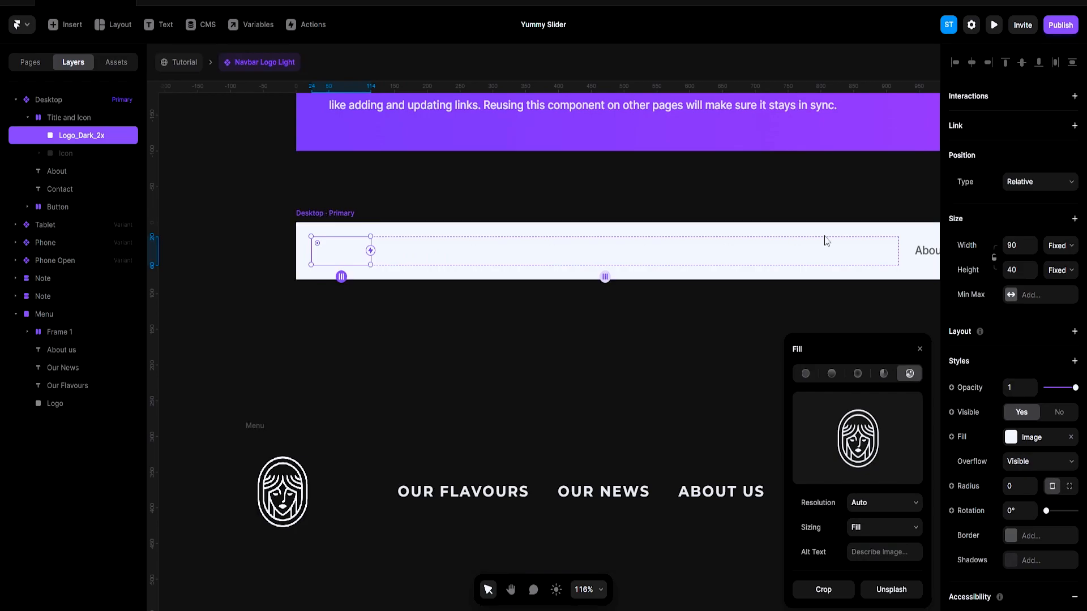
# Remove the white fill from the navbar's primary Desktop variant and select its logo
pyautogui.click(334, 218)
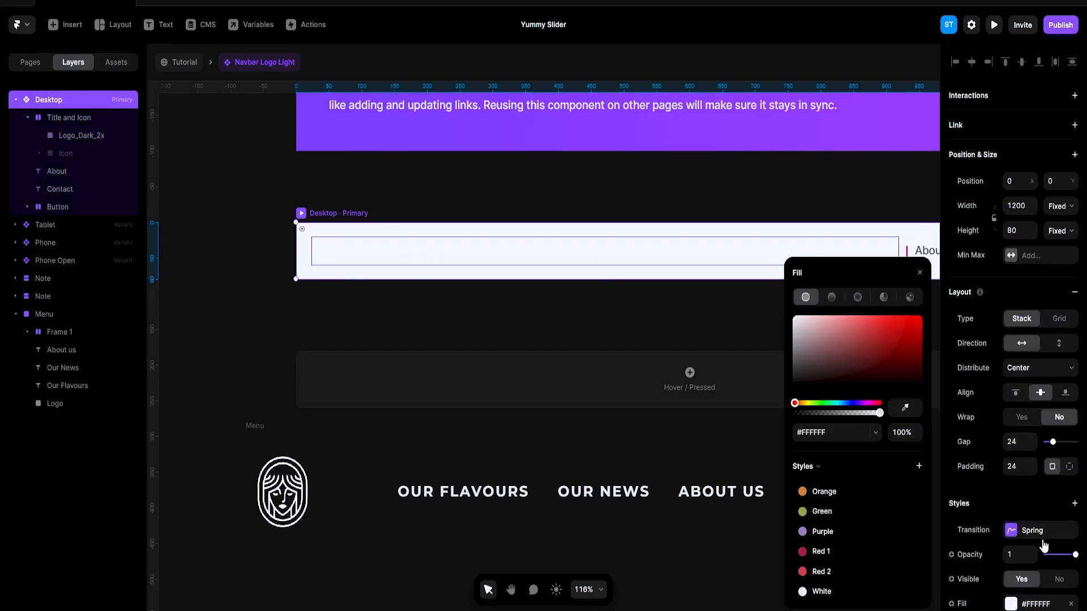
pyautogui.scroll(-3, 1045, 544)
pyautogui.click(1072, 481)
pyautogui.click(349, 259)
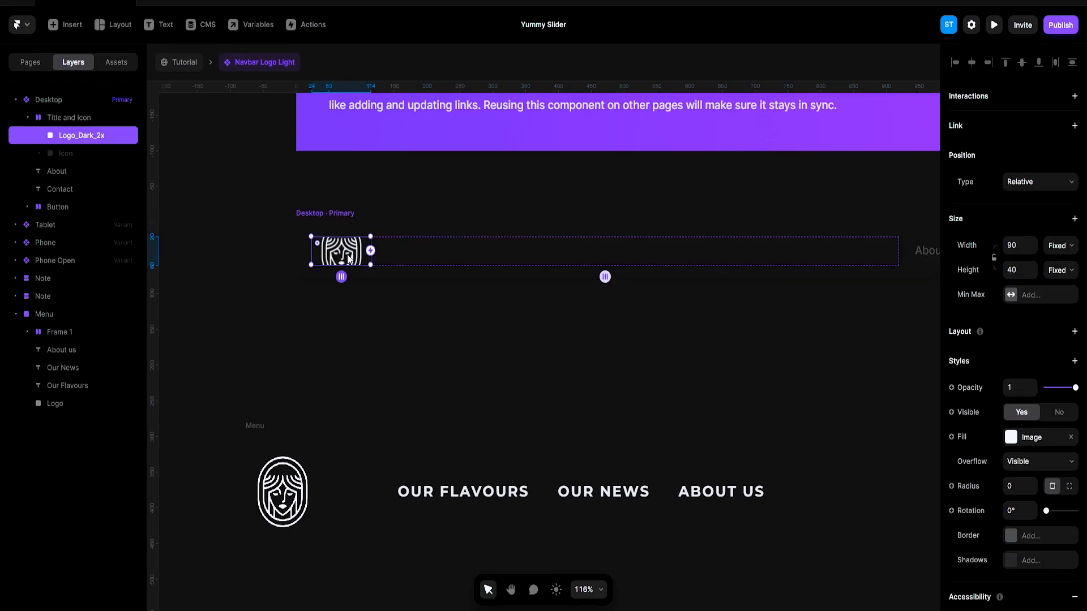
# Resize the logo in the navbar's primary Desktop variant to 67 wide and 66 high
pyautogui.moveTo(370, 257); pyautogui.dragTo(355, 275)
pyautogui.scroll(-5, 530, 345)
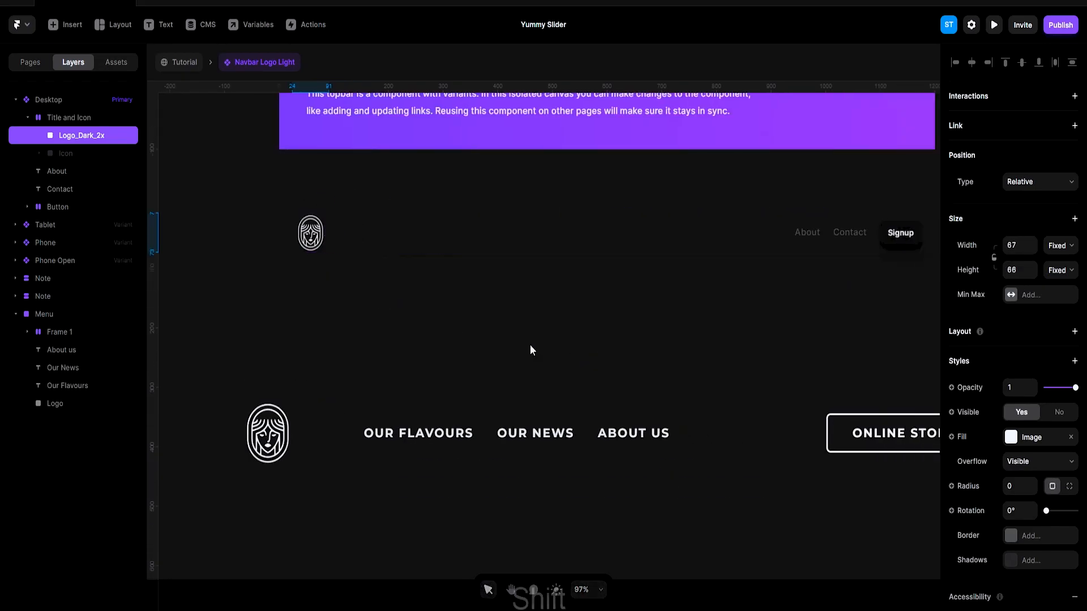
pyautogui.click(409, 260)
pyautogui.scroll(5, 534, 313)
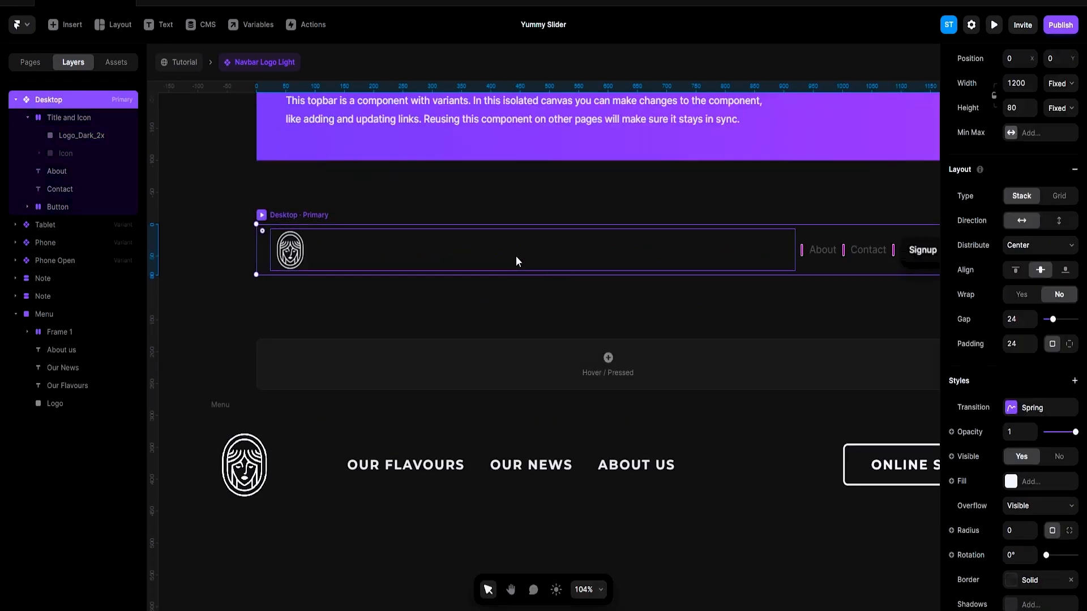
# Change the About link text in the navbar's Desktop variant to Our Flavors
pyautogui.scroll(-5, 704, 323)
pyautogui.hscroll(3, 821, 313)
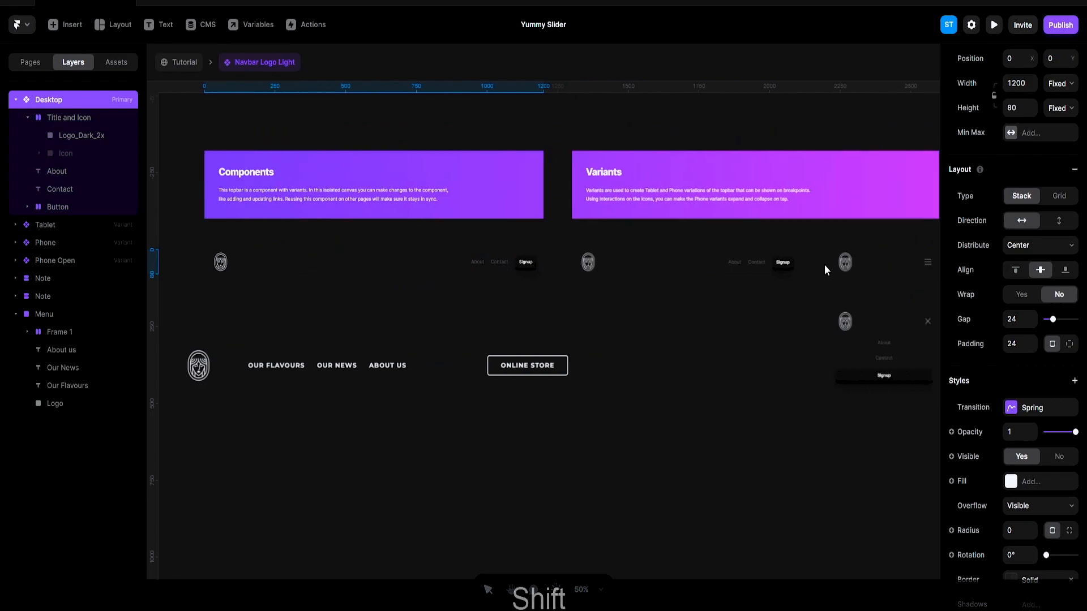
pyautogui.hscroll(-2, 426, 300)
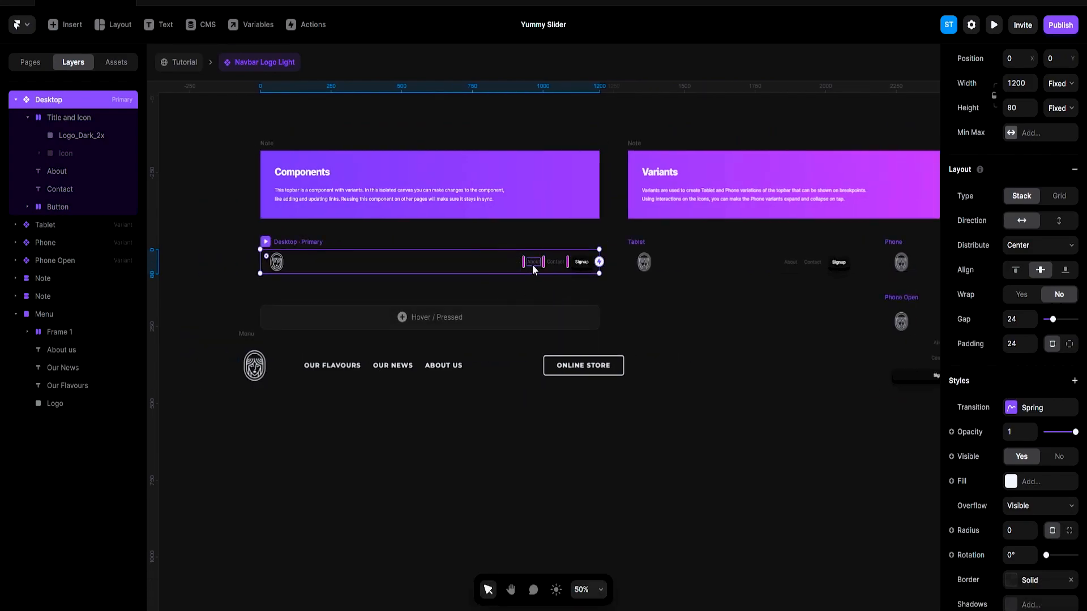
pyautogui.scroll(5, 532, 264)
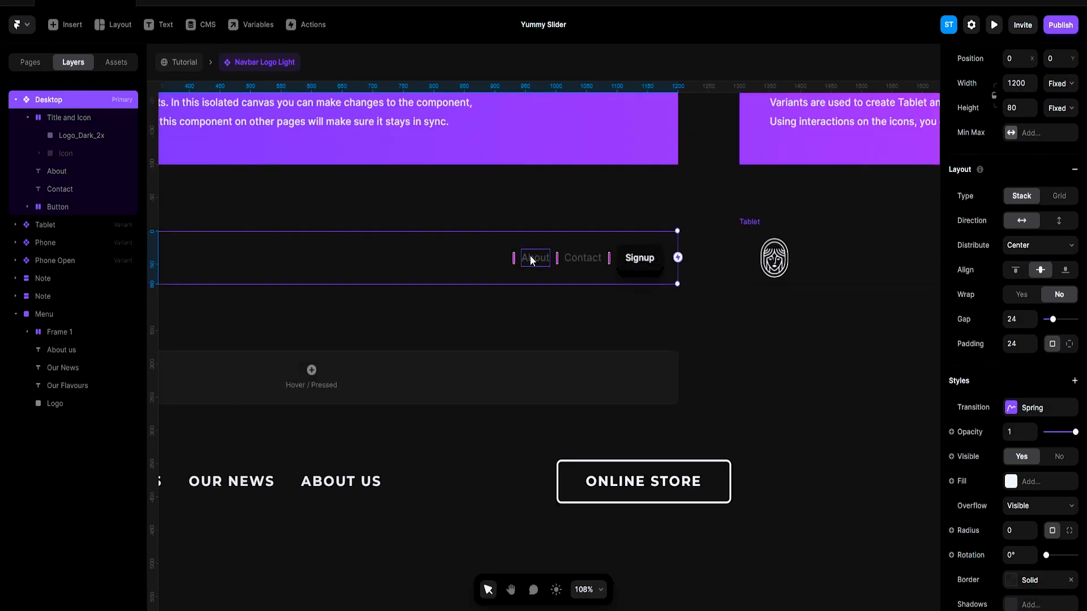
pyautogui.doubleClick(529, 256)
pyautogui.write('Our Fla')
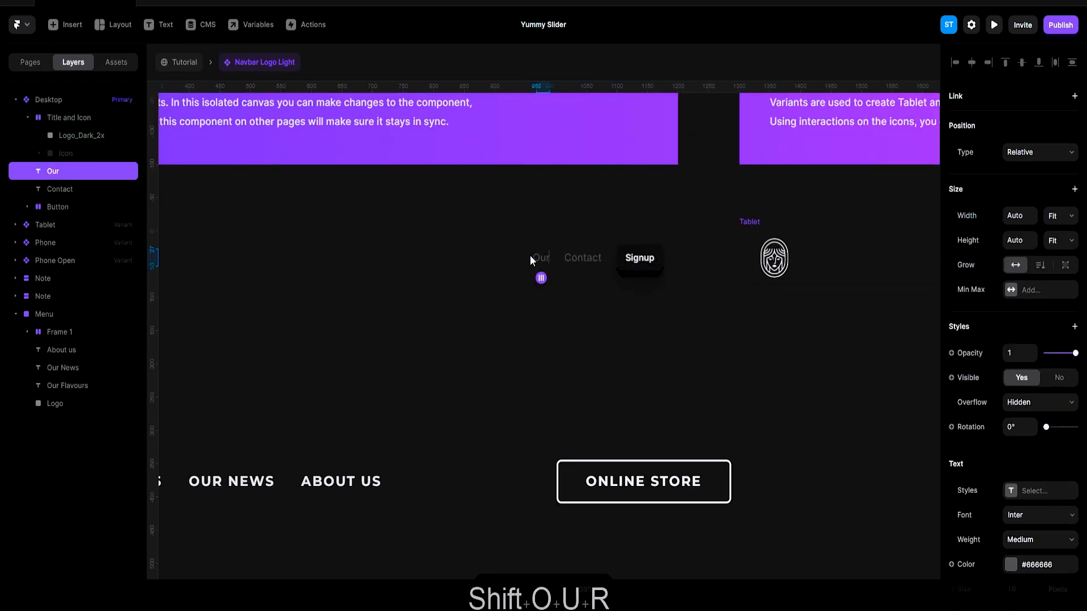
pyautogui.write('vou')
pyautogui.press('BackSpace')
pyautogui.write('r')
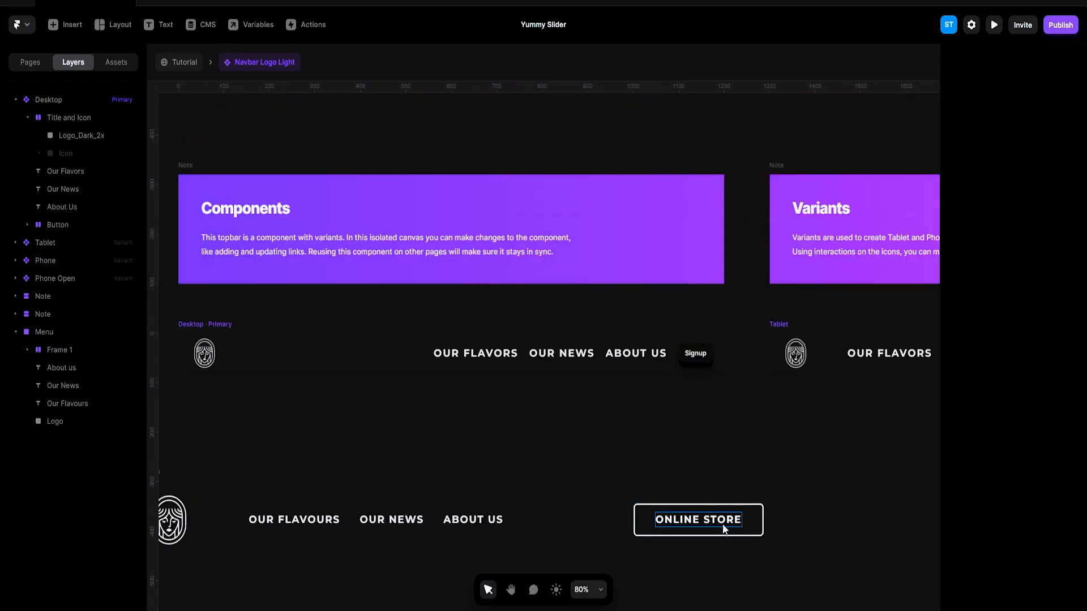
# Remove the dark fill from the Signup button in the navbar's Desktop variant
pyautogui.scroll(4, 731, 463)
pyautogui.click(700, 291)
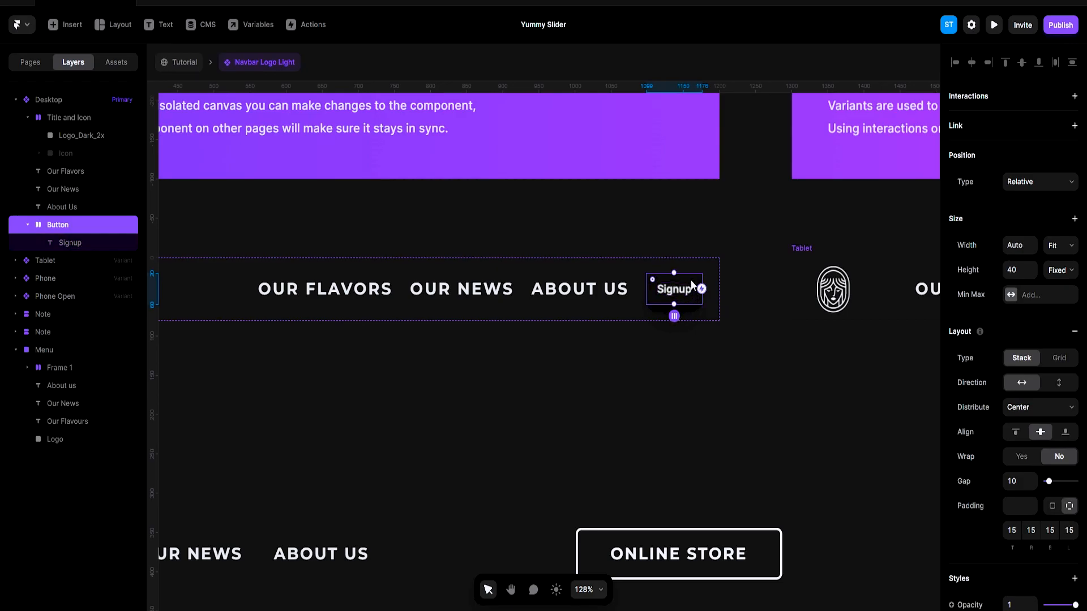
pyautogui.scroll(-6, 1040, 423)
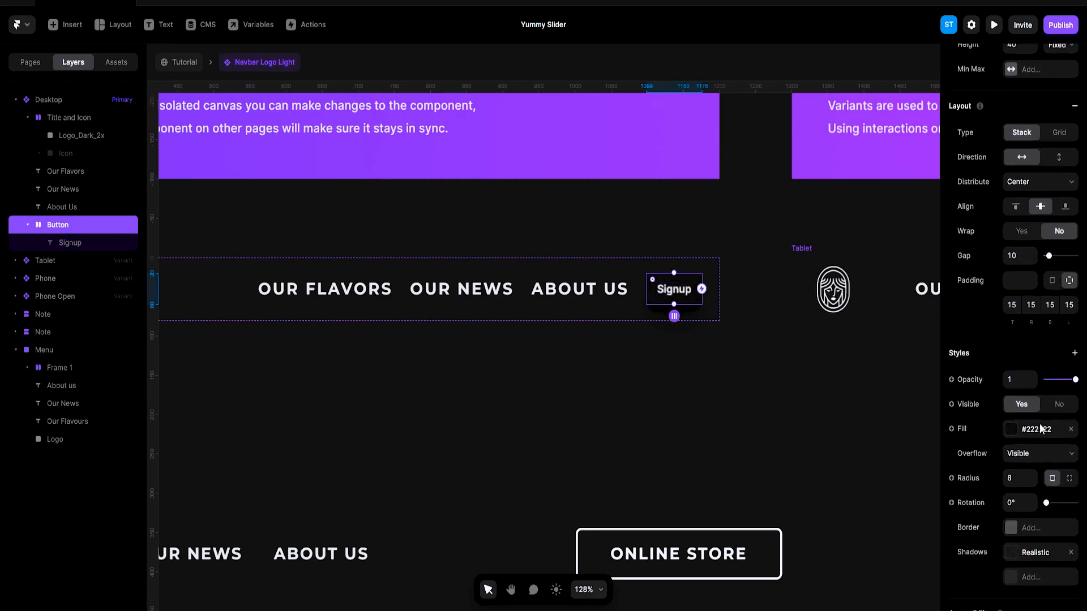
pyautogui.click(1071, 286)
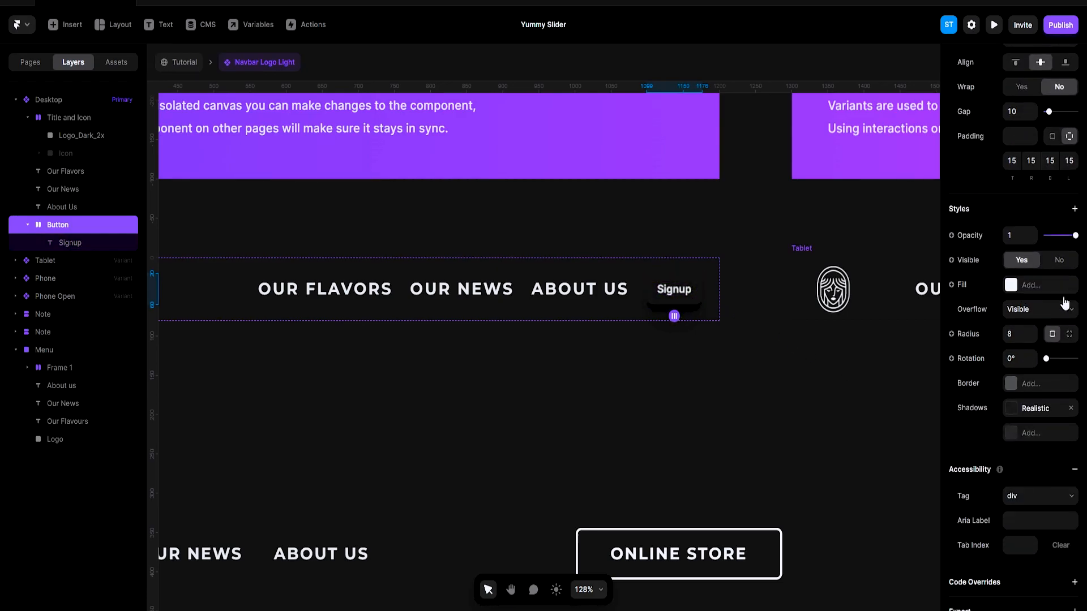
# Add a solid #FFFFFF border with a width of 1 to the Signup button
pyautogui.click(1011, 385)
pyautogui.click(859, 420)
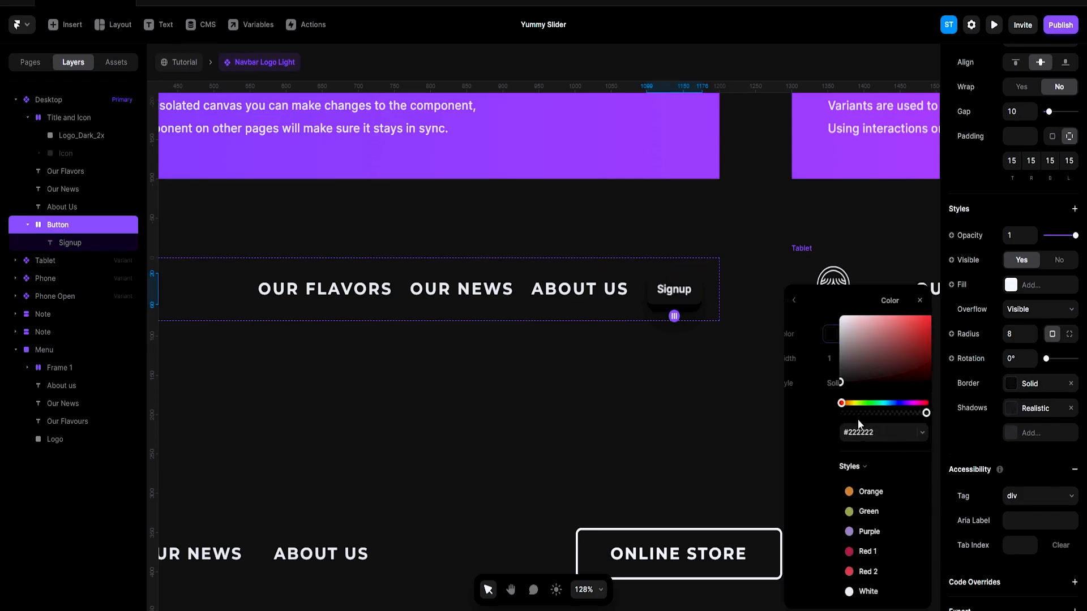
pyautogui.moveTo(814, 353); pyautogui.dragTo(774, 287)
pyautogui.click(796, 301)
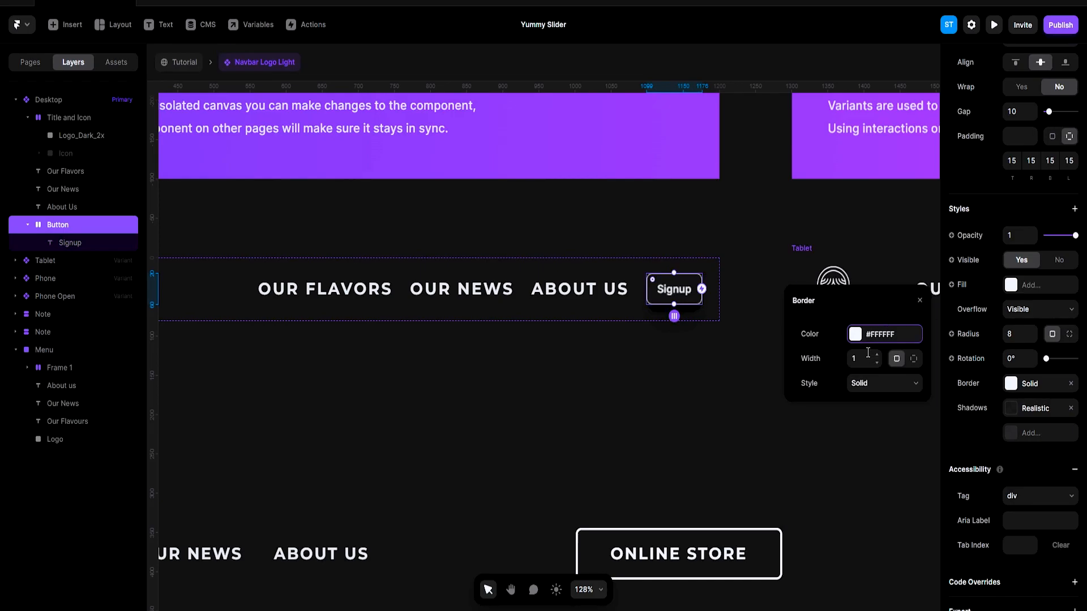
pyautogui.click(921, 302)
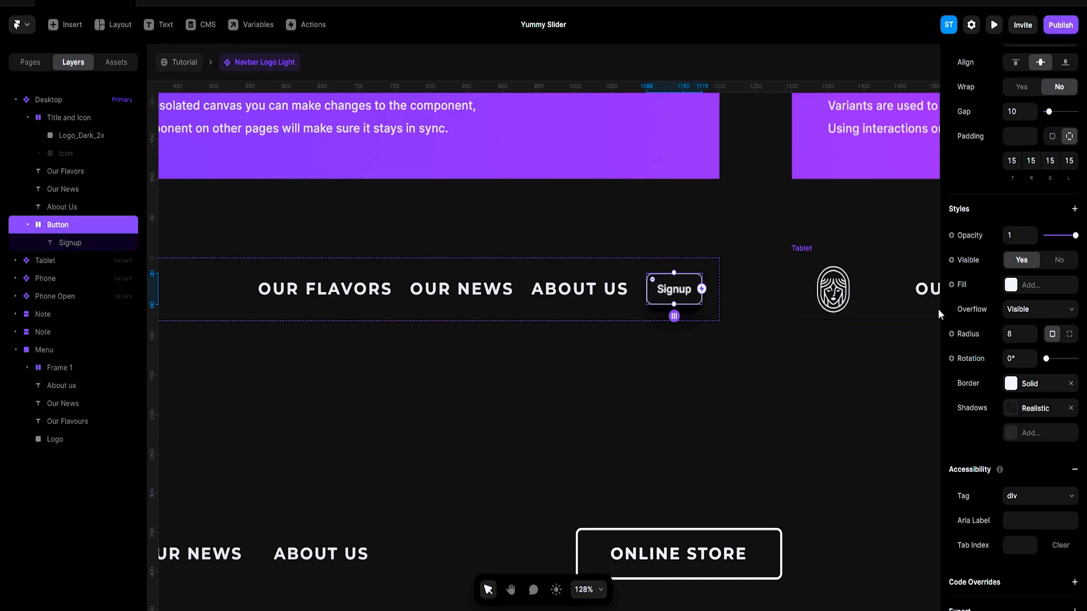
# Remove the Signup button's shadow and set its corner radius to 4
pyautogui.click(1071, 408)
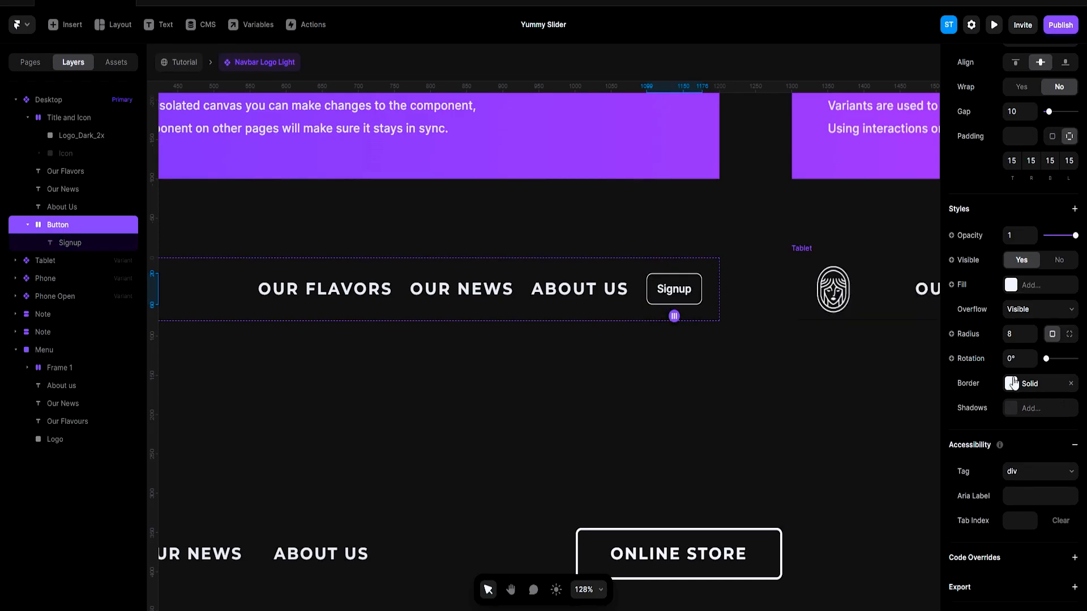
pyautogui.click(1015, 334)
pyautogui.write('4')
pyautogui.press('Return')
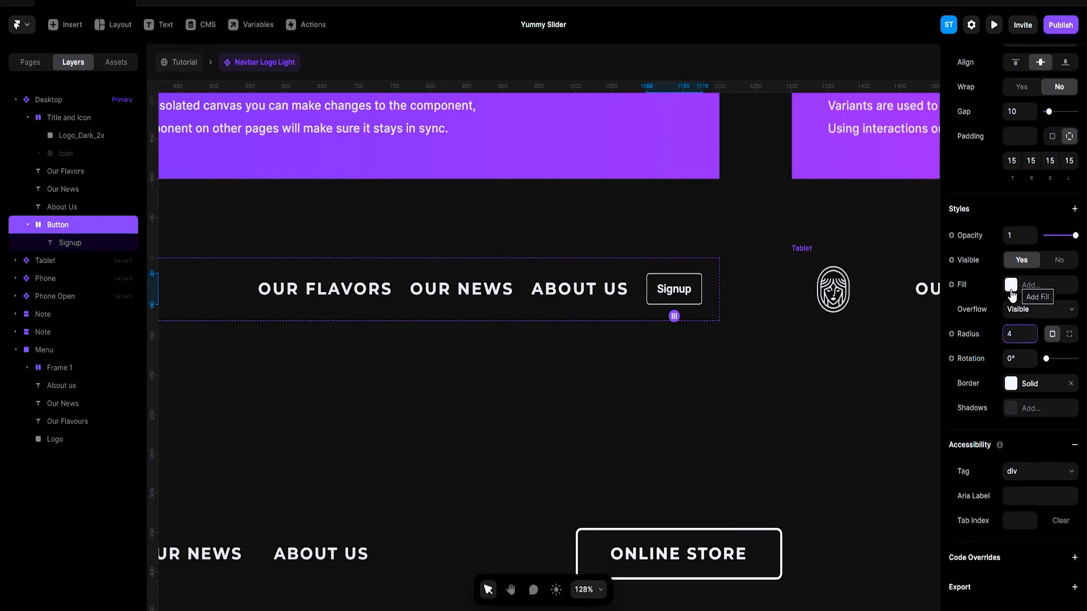
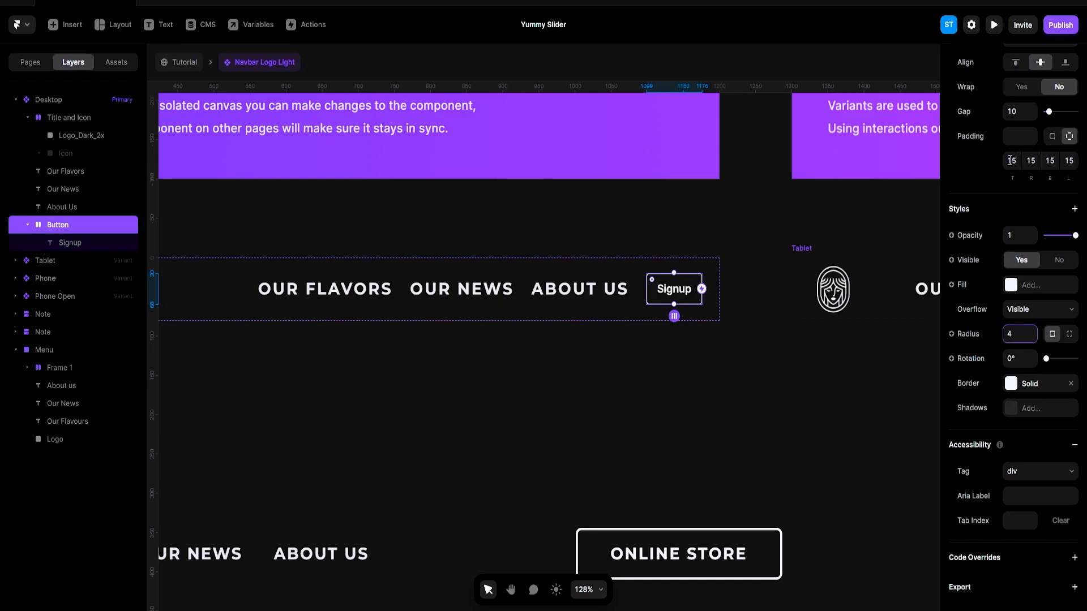
# Try a right and left padding of 24 on the Signup button
pyautogui.click(1031, 161)
pyautogui.write('24')
pyautogui.press('Return')
pyautogui.click(1075, 163)
pyautogui.write('24')
pyautogui.press('Return')
# Set the Desktop button's left and right padding to 60 and its top padding to 18
pyautogui.write('60')
pyautogui.press('Return')
pyautogui.click(1030, 162)
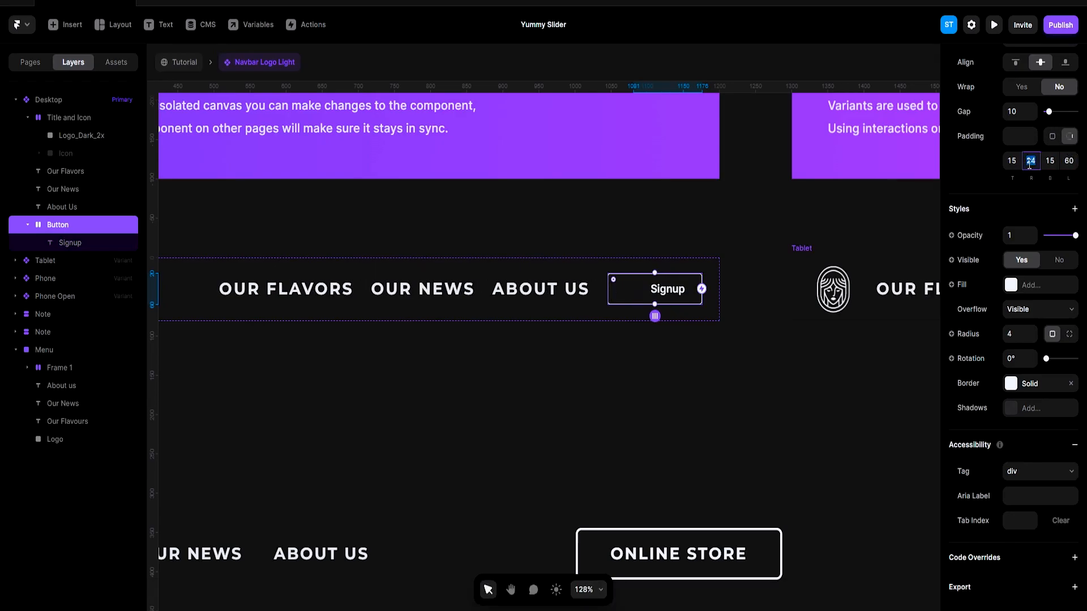
pyautogui.write('60')
pyautogui.press('Return')
pyautogui.click(1008, 162)
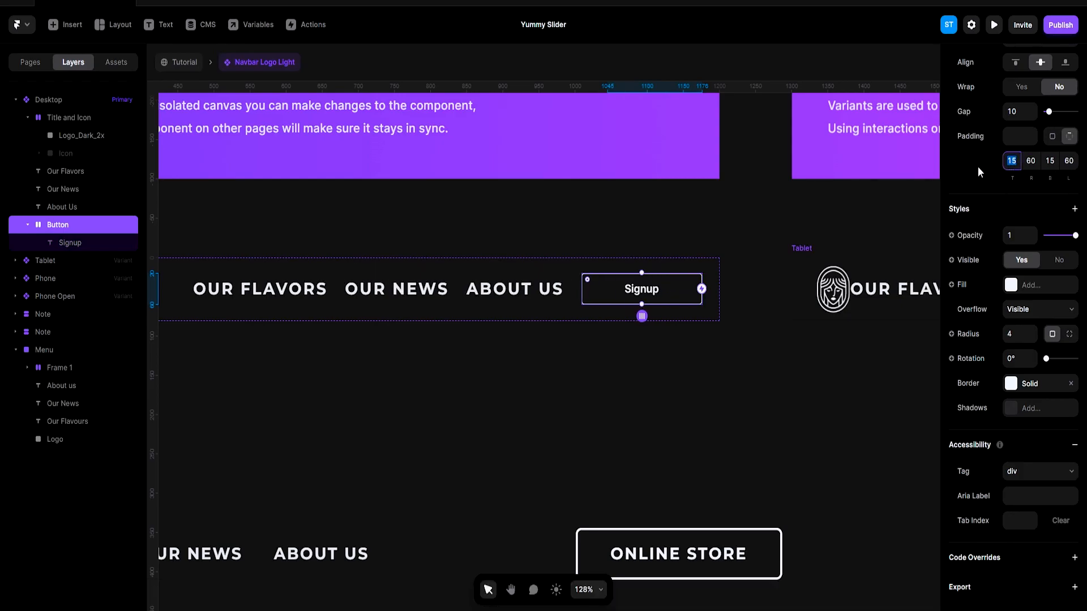
pyautogui.write('18')
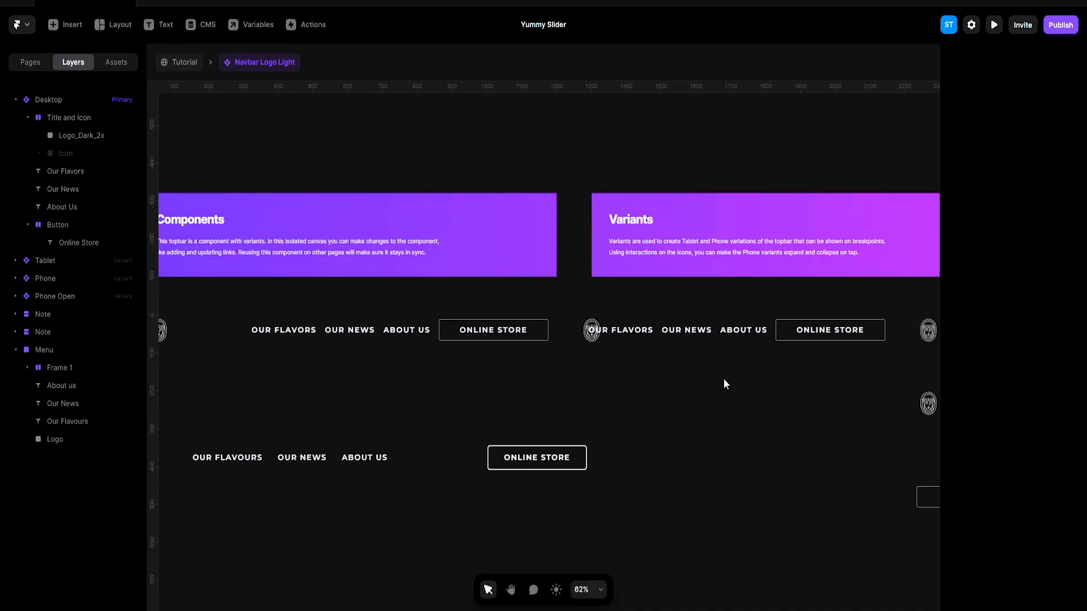
# Detach the text style from the Tablet variant's Our Flavors link and set its font size to 16
pyautogui.keyDown('ctrl'); pyautogui.scroll(5, 718, 373); pyautogui.keyUp('ctrl')
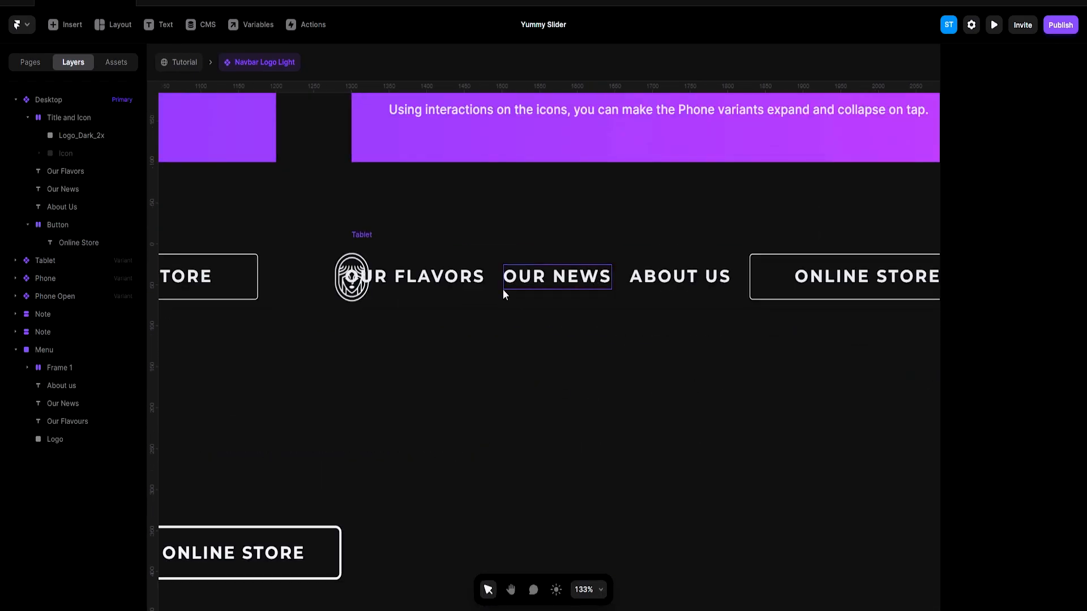
pyautogui.keyDown('shift'); pyautogui.hscroll(2, 454, 306); pyautogui.keyUp('shift')
pyautogui.keyDown('ctrl'); pyautogui.scroll(-5, 399, 281); pyautogui.keyUp('ctrl')
pyautogui.click(400, 280)
pyautogui.keyDown('ctrl'); pyautogui.scroll(3, 453, 286); pyautogui.keyUp('ctrl')
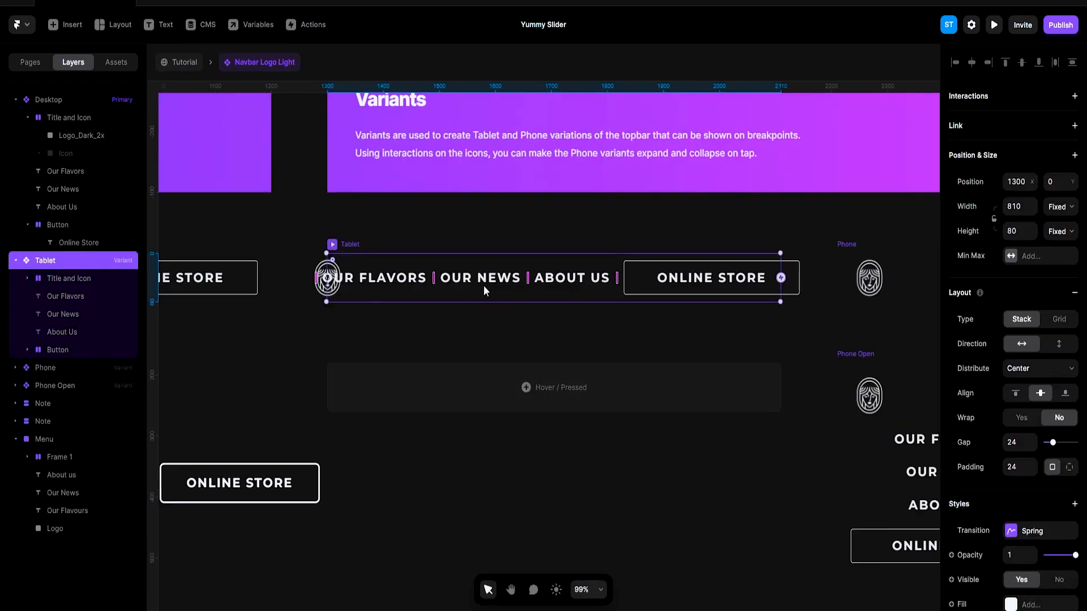
pyautogui.click(481, 288)
pyautogui.keyDown('shift'); pyautogui.click(400, 280); pyautogui.keyUp('shift')
pyautogui.keyDown('shift'); pyautogui.click(552, 280); pyautogui.keyUp('shift')
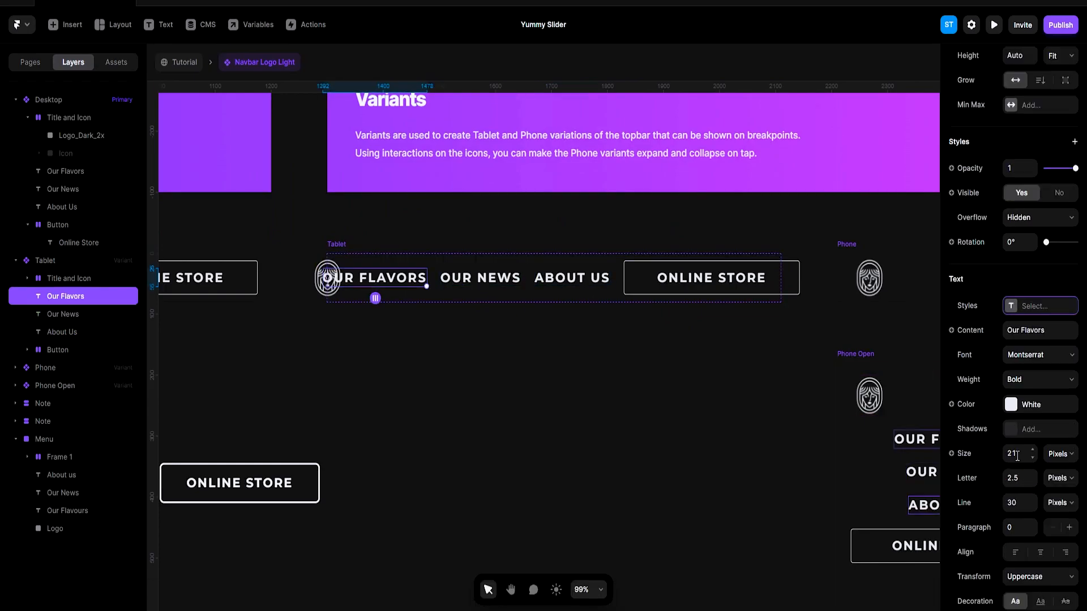
pyautogui.click(1017, 456)
pyautogui.write('6')
pyautogui.press('Return')
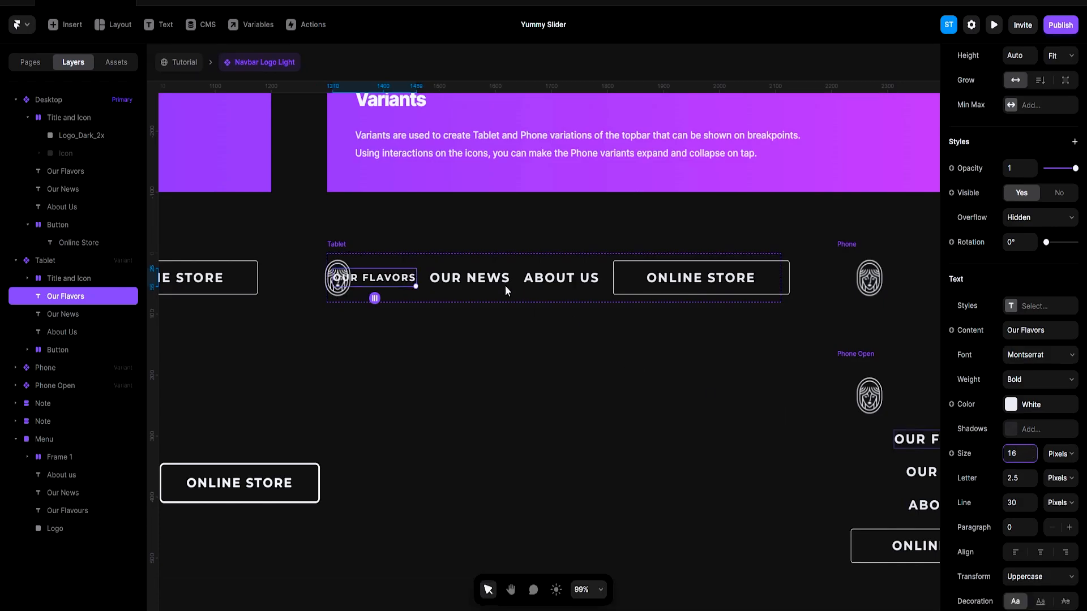
# Detach the text style from the Tablet variant's Our News link and set its font size to 16
pyautogui.click(498, 280)
pyautogui.scroll(-3, 1078, 461)
pyautogui.click(1024, 458)
pyautogui.write('16')
pyautogui.press('Return')
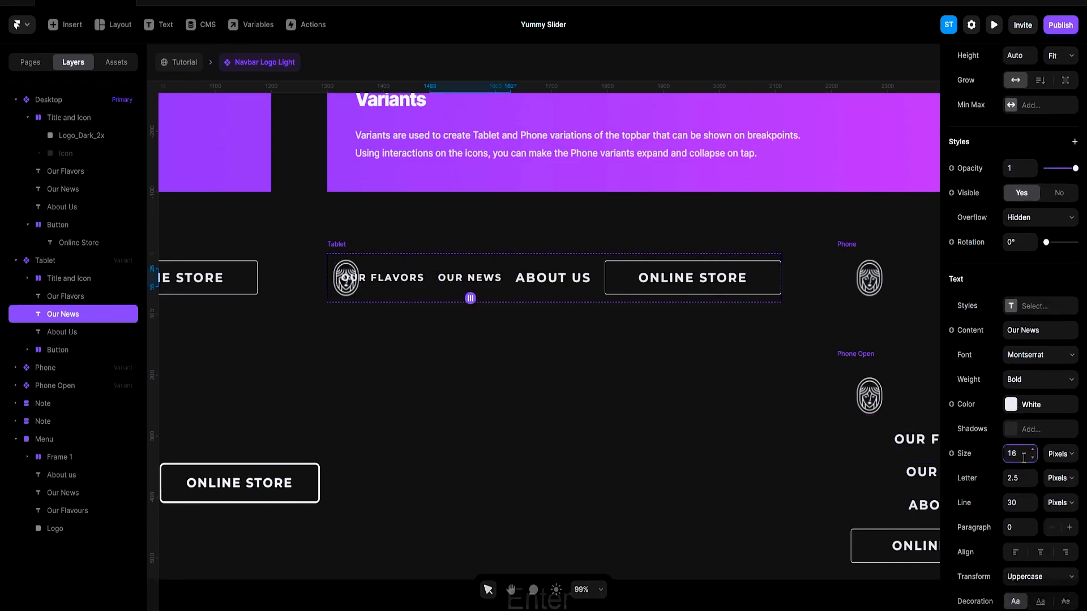
# Detach the Heading 5 style from the Tablet variant's About Us link and set its font size to 16
pyautogui.click(555, 278)
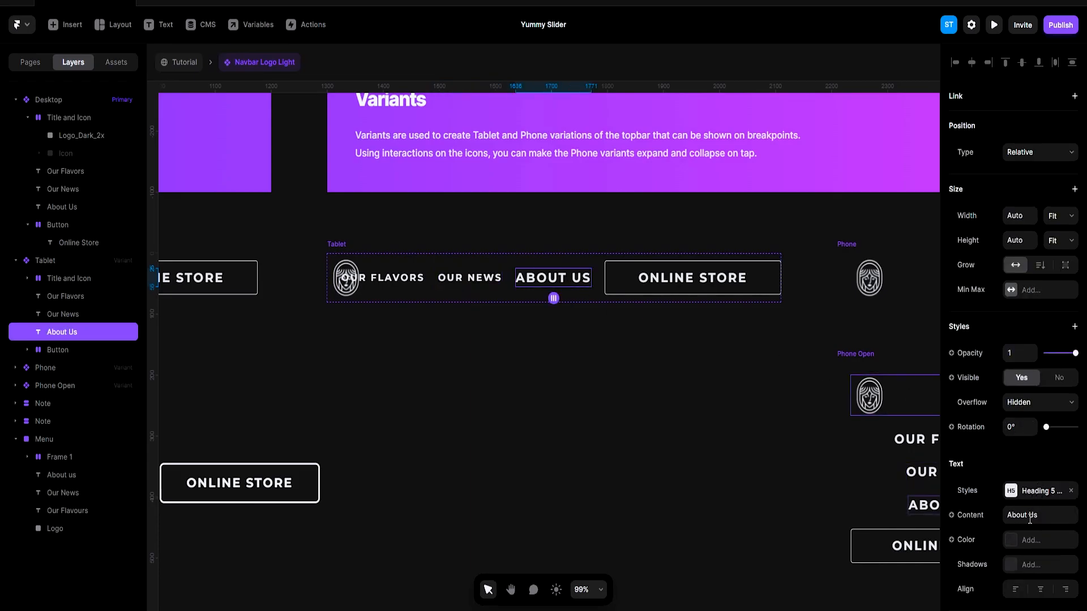
pyautogui.click(1032, 495)
pyautogui.click(1071, 491)
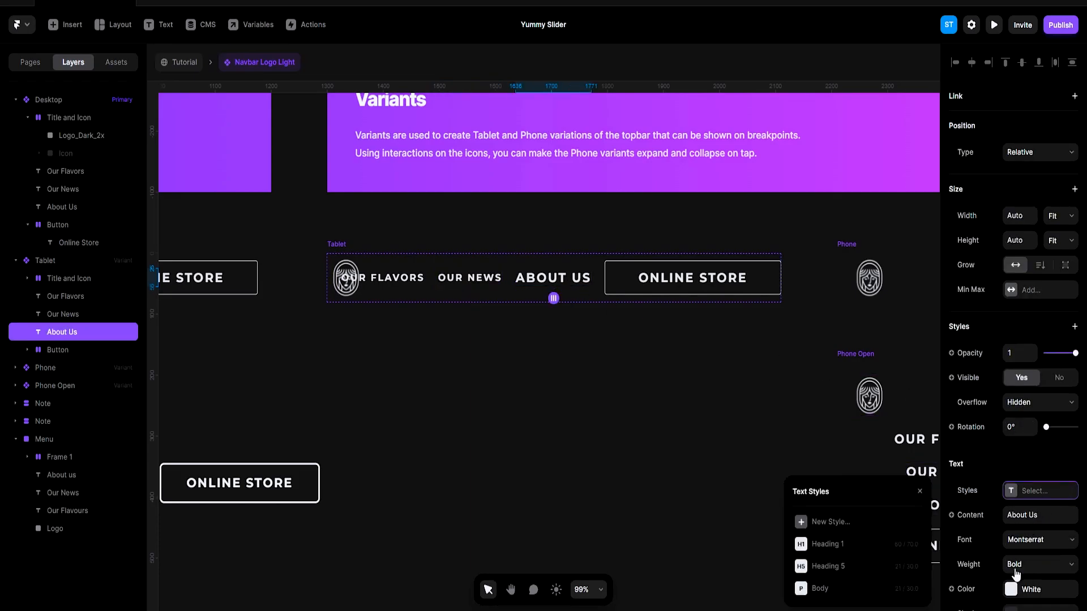
pyautogui.scroll(-4, 1016, 572)
pyautogui.click(1019, 454)
pyautogui.write('16')
pyautogui.press('Return')
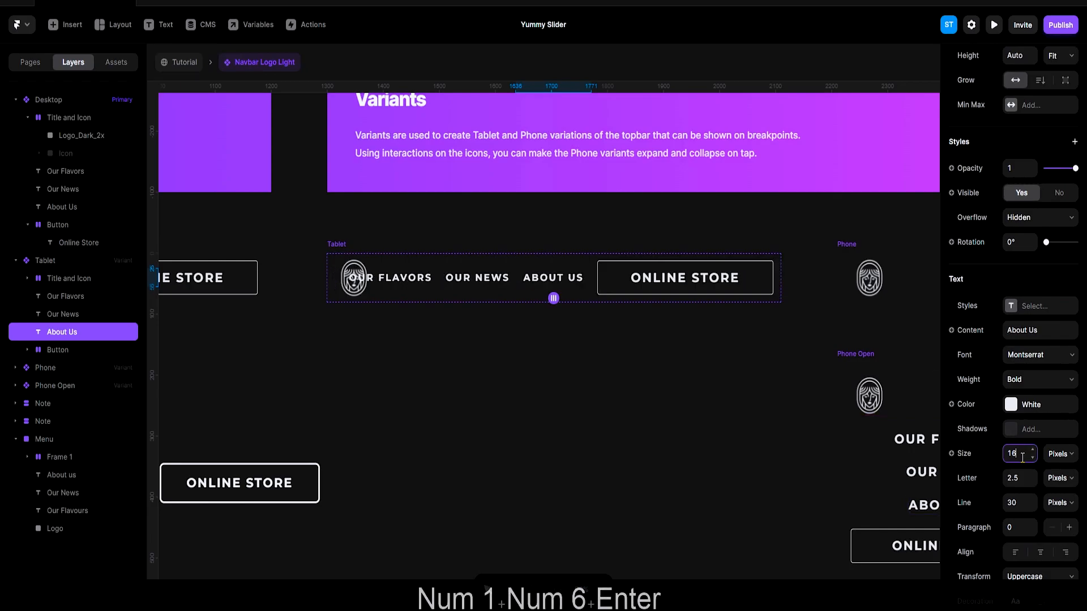
# Set the left and right padding of the Tablet variant's Online Store button to 30
pyautogui.click(751, 279)
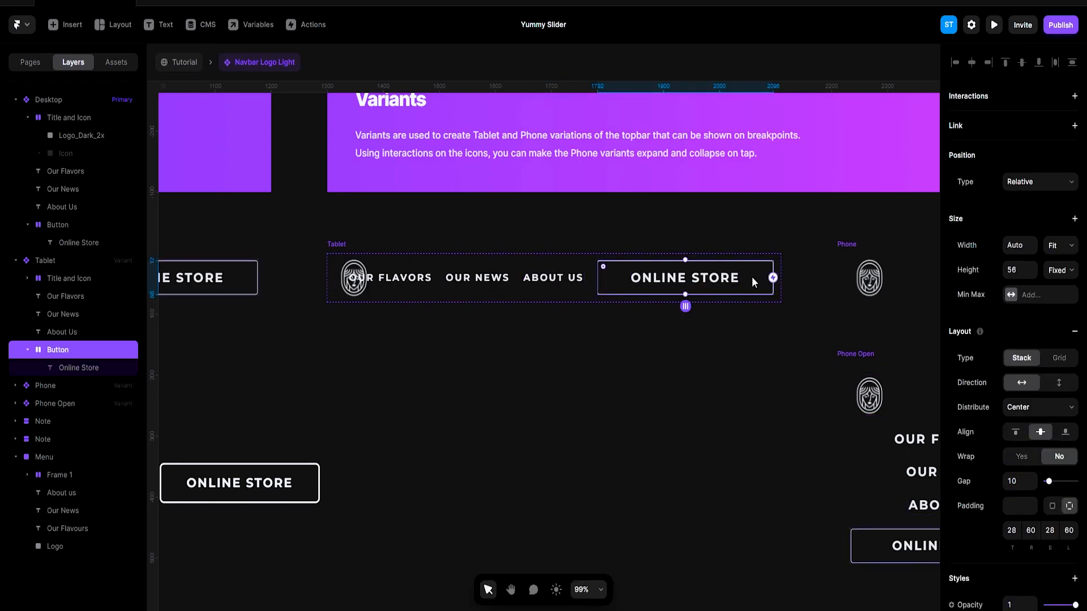
pyautogui.scroll(-1, 1066, 437)
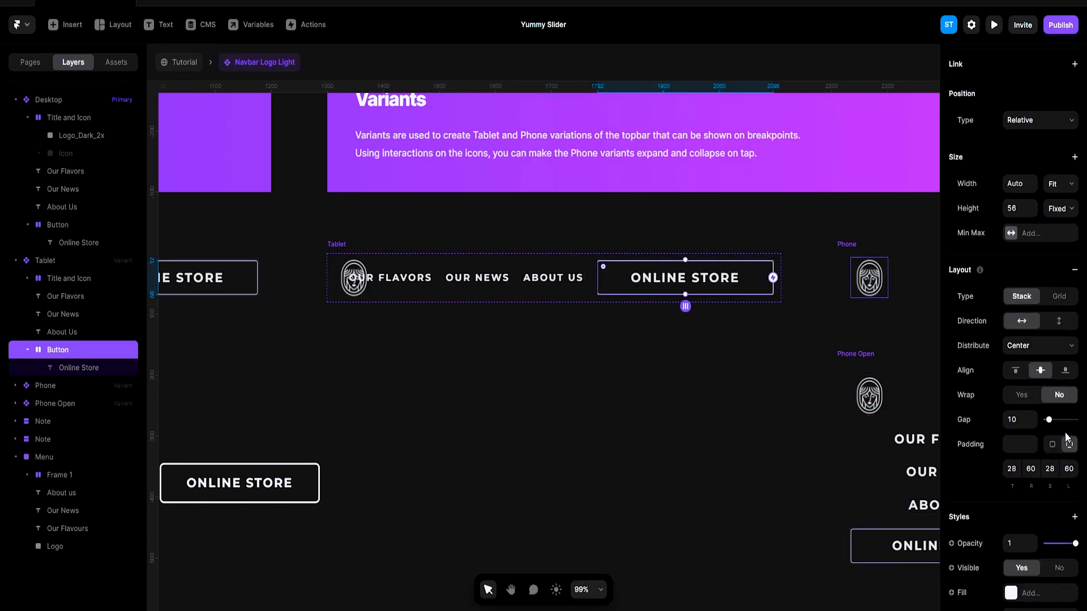
pyautogui.click(1074, 473)
pyautogui.write('30')
pyautogui.press('Return')
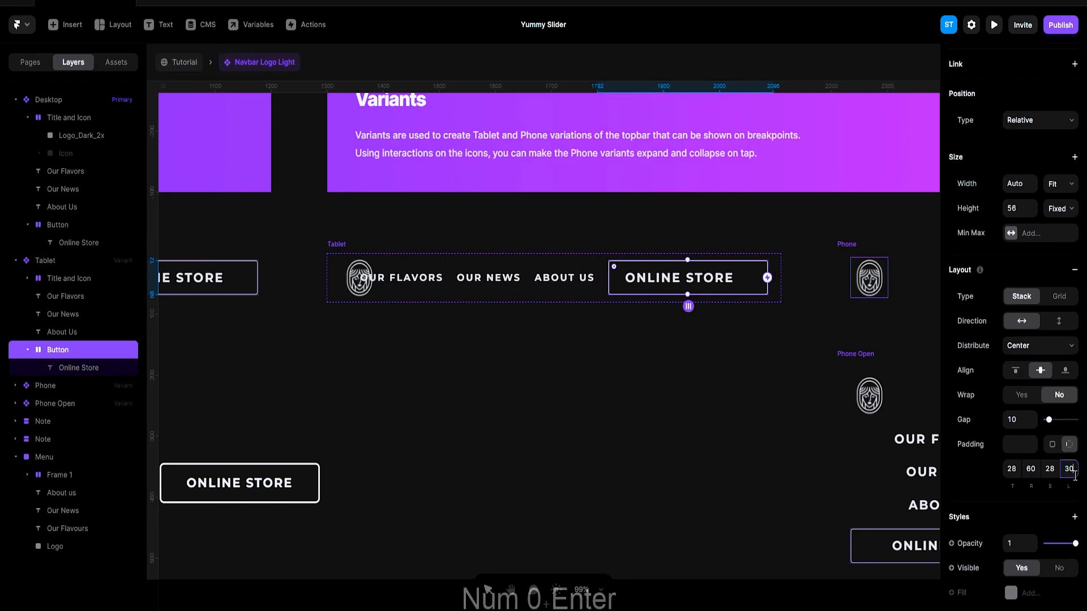
pyautogui.click(1033, 469)
pyautogui.write('36')
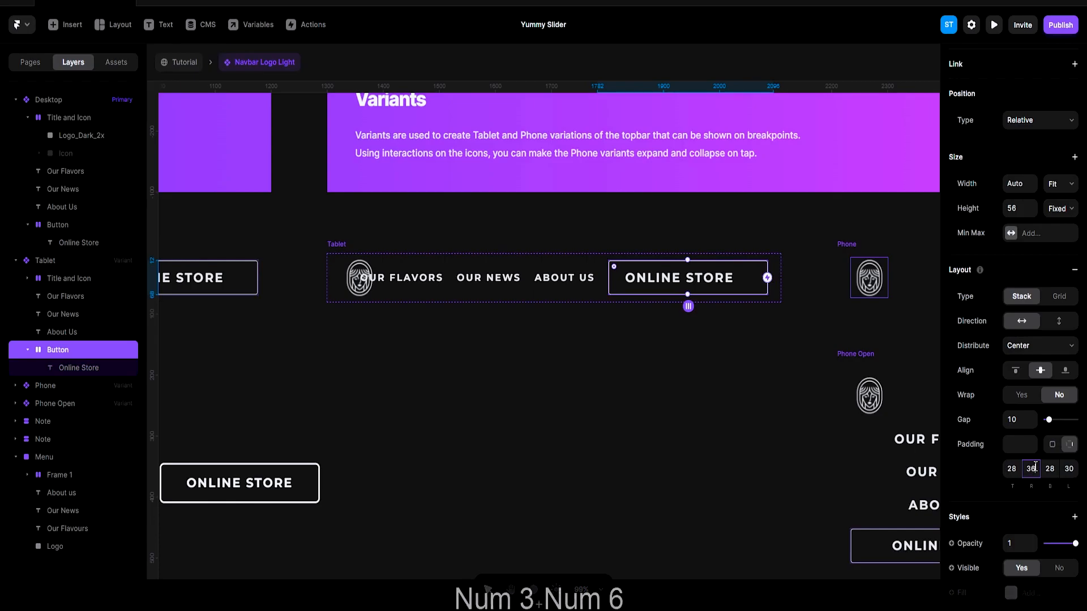
pyautogui.press('BackSpace')
pyautogui.write('0')
pyautogui.press('Return')
# Reduce the top and bottom padding of the Tablet variant's Online Store button to 22
pyautogui.click(1050, 469)
pyautogui.hotkey('shift', 'Down')
pyautogui.click(1016, 468)
pyautogui.hotkey('shift', 'Down')
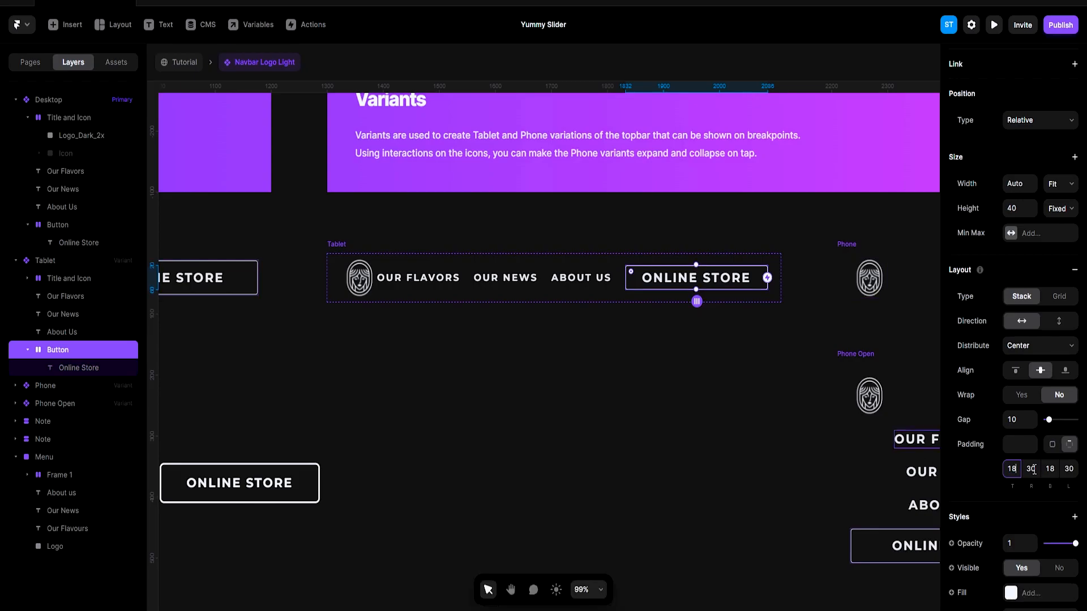
pyautogui.press('Up')
pyautogui.press('Up')
pyautogui.press('Up')
pyautogui.press('Up')
pyautogui.press('Tab')
pyautogui.press('Tab')
pyautogui.press('Up')
pyautogui.press('Up')
pyautogui.press('Up')
pyautogui.press('Up')
pyautogui.press('Up')
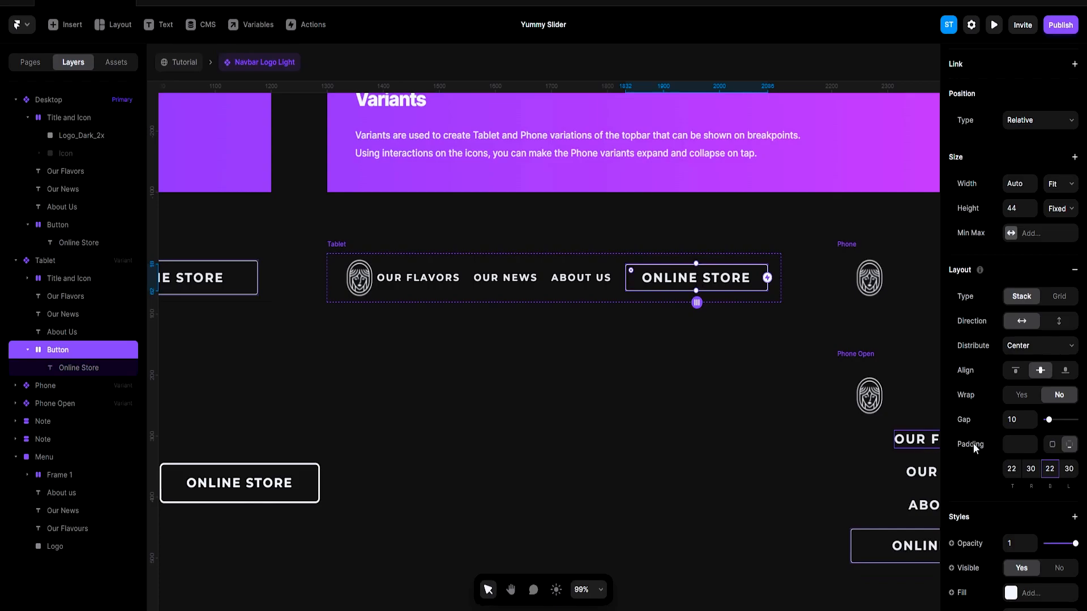
# Tighten the left and right padding of the Tablet variant's Online Store button to 24
pyautogui.press('Tab')
pyautogui.write('24')
pyautogui.press('Return')
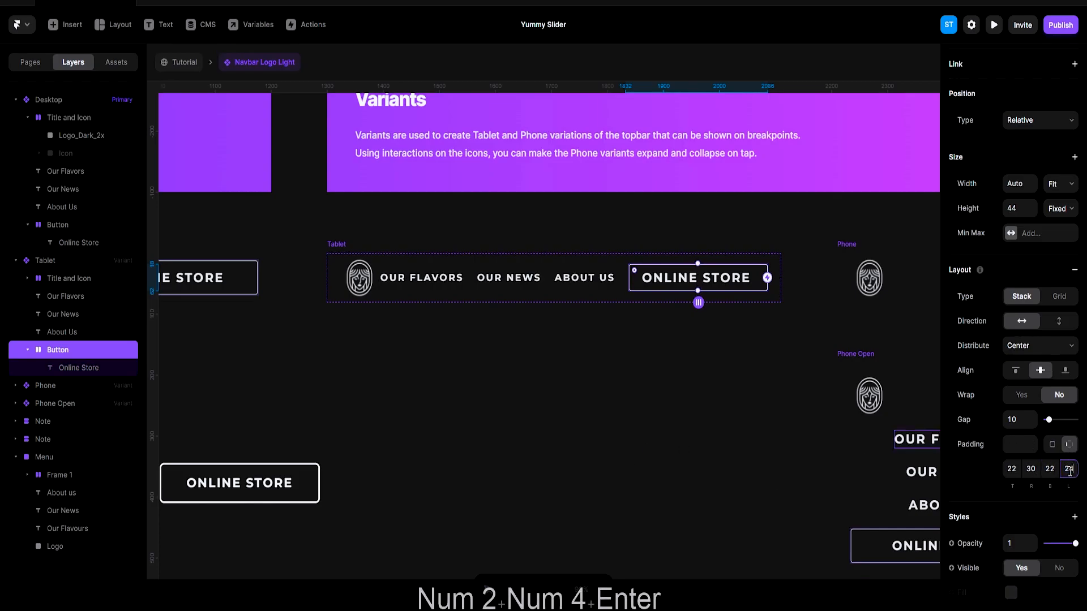
pyautogui.click(1031, 468)
pyautogui.write('24')
pyautogui.press('Return')
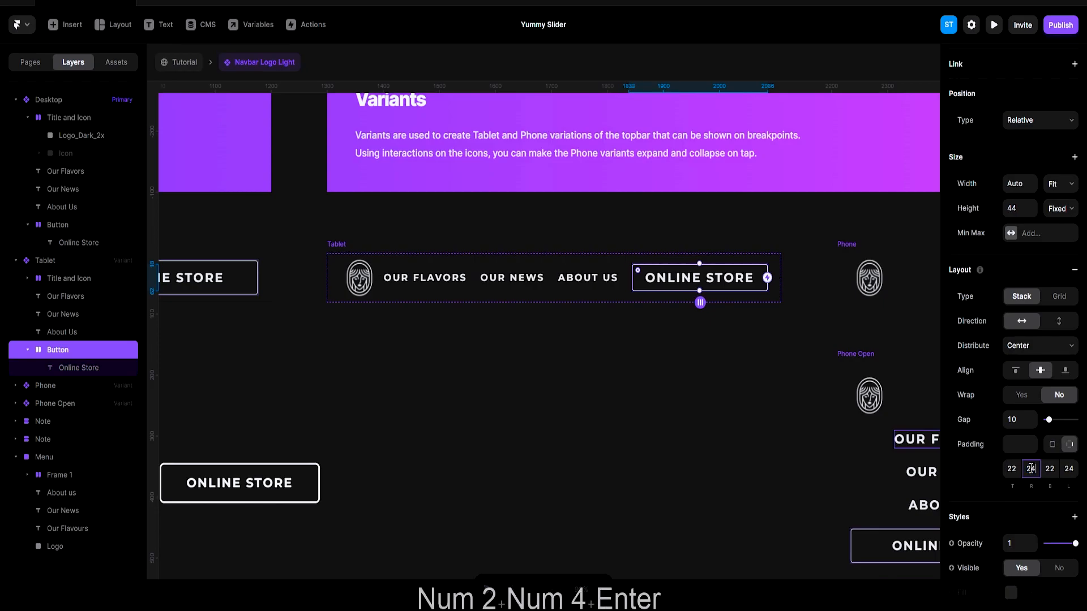
# Delete the imported Menu frame from the Navbar Logo Light component canvas and return to the Tutorial page
pyautogui.click(482, 458)
pyautogui.scroll(-3, 570, 447)
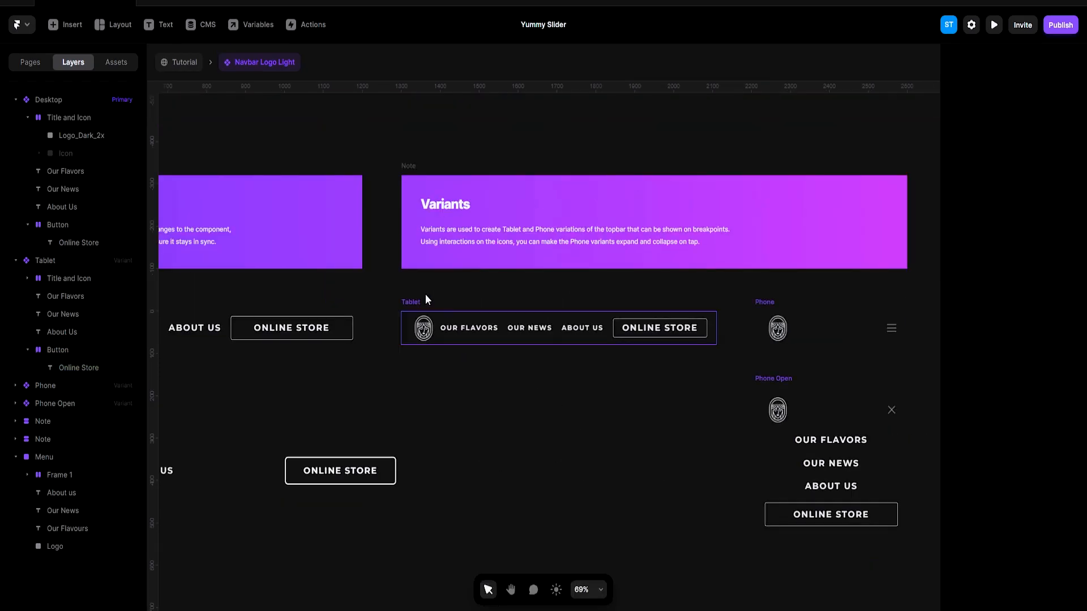
pyautogui.hscroll(2, 517, 342)
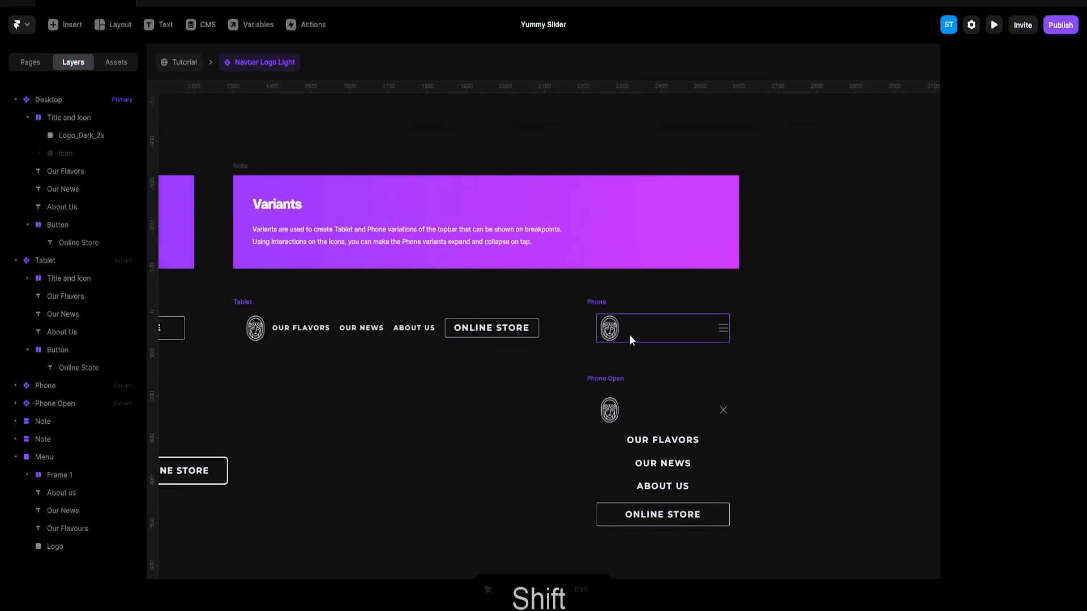
pyautogui.click(589, 302)
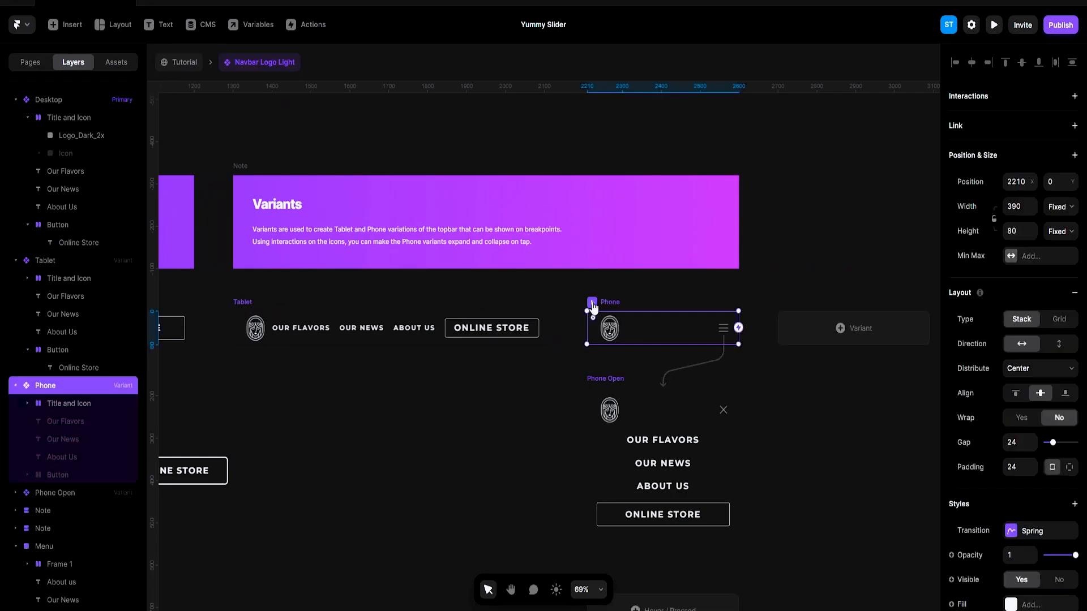
pyautogui.click(811, 436)
pyautogui.scroll(-3, 459, 436)
pyautogui.hscroll(-5, 458, 434)
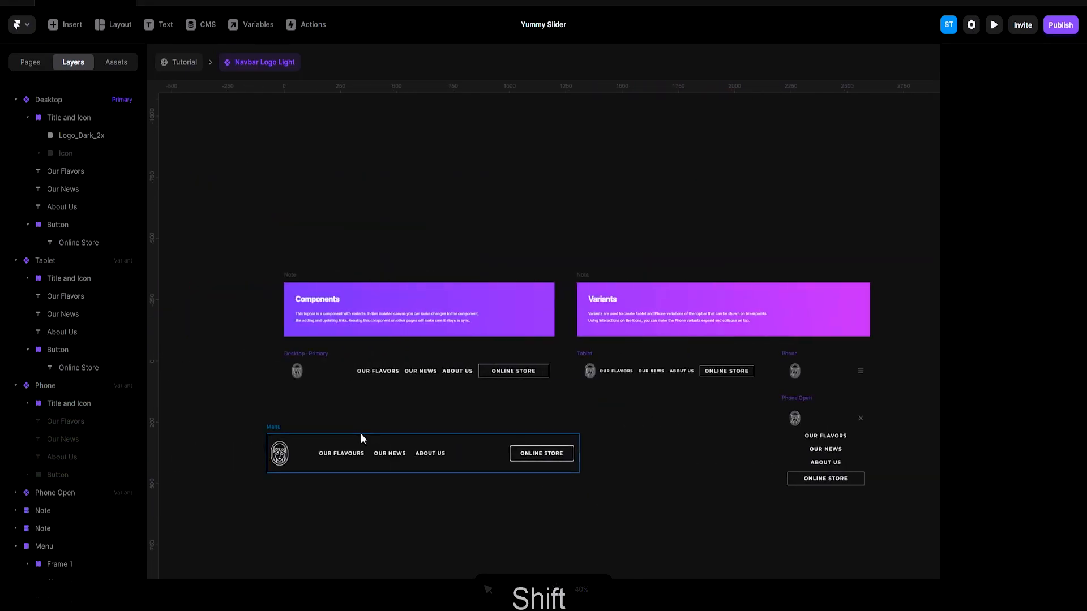
pyautogui.click(270, 433)
pyautogui.press('Delete')
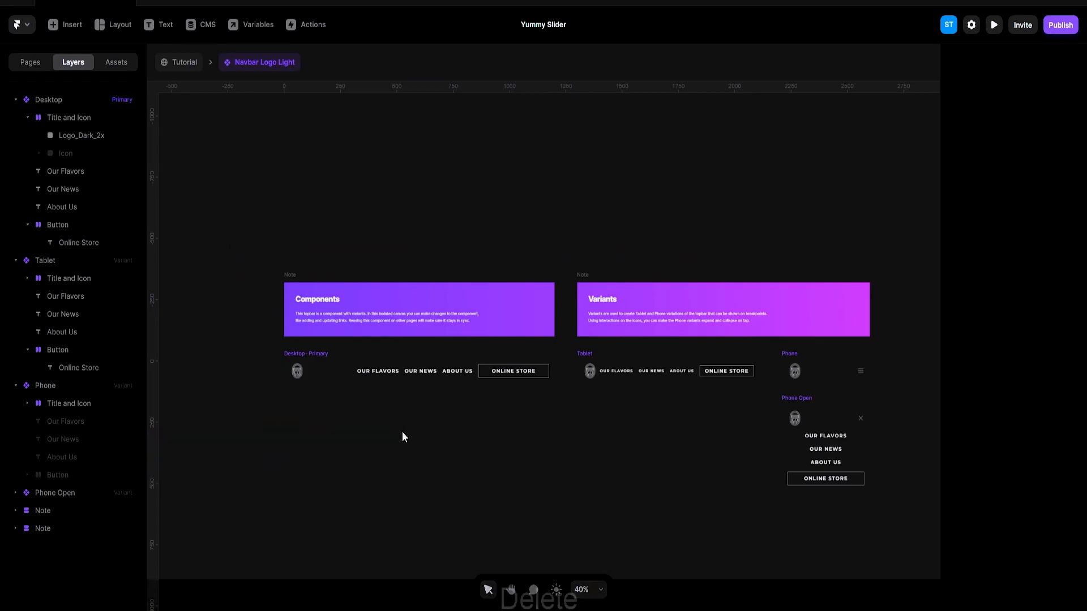
pyautogui.click(185, 62)
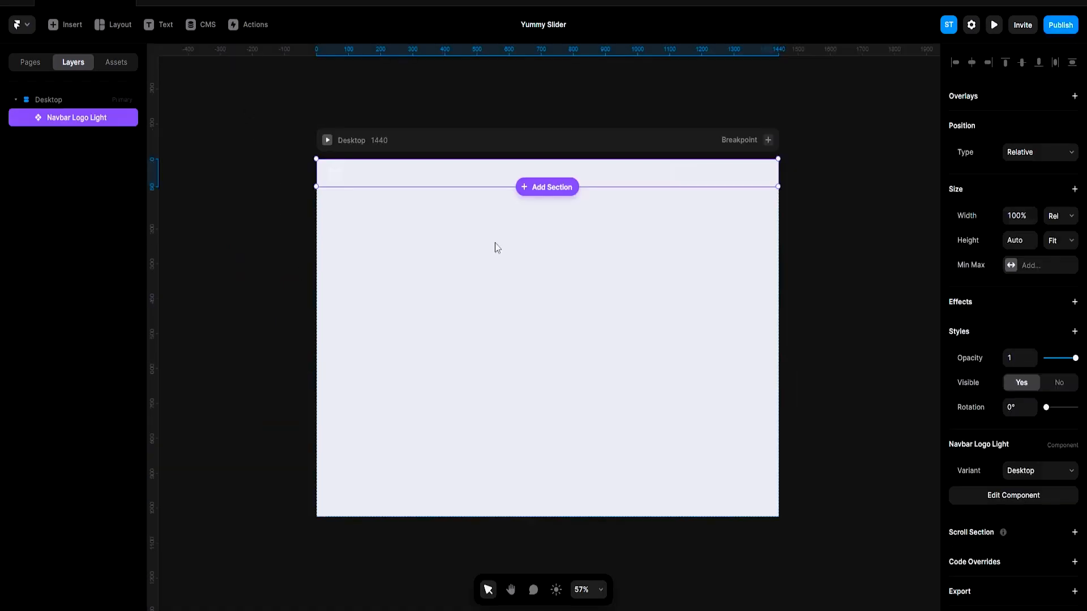
# Fill the Desktop breakpoint with the Orange colour style
pyautogui.click(409, 138)
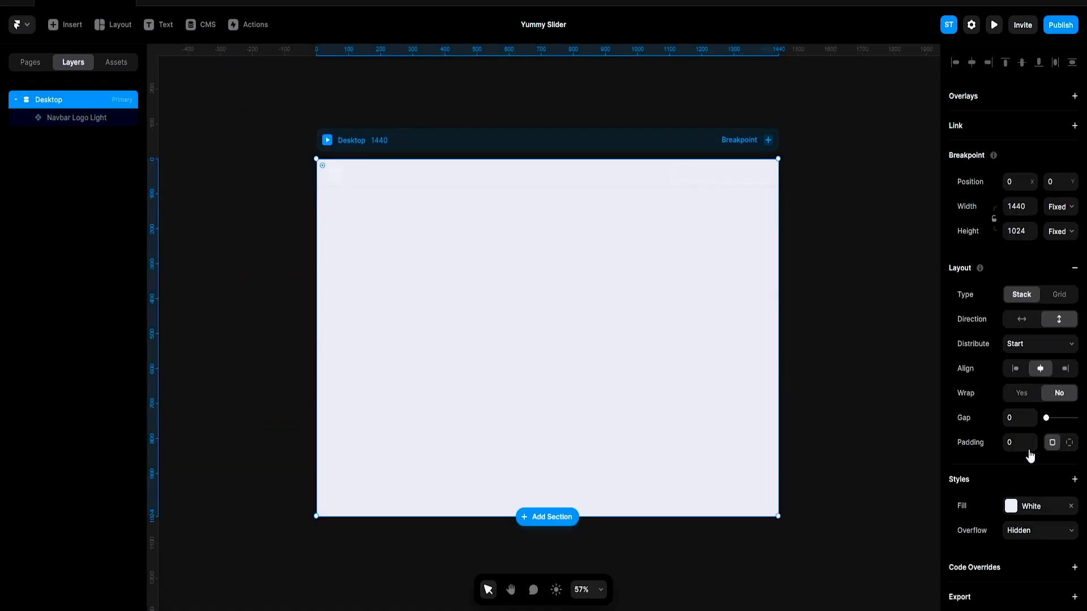
pyautogui.click(1011, 506)
pyautogui.click(827, 492)
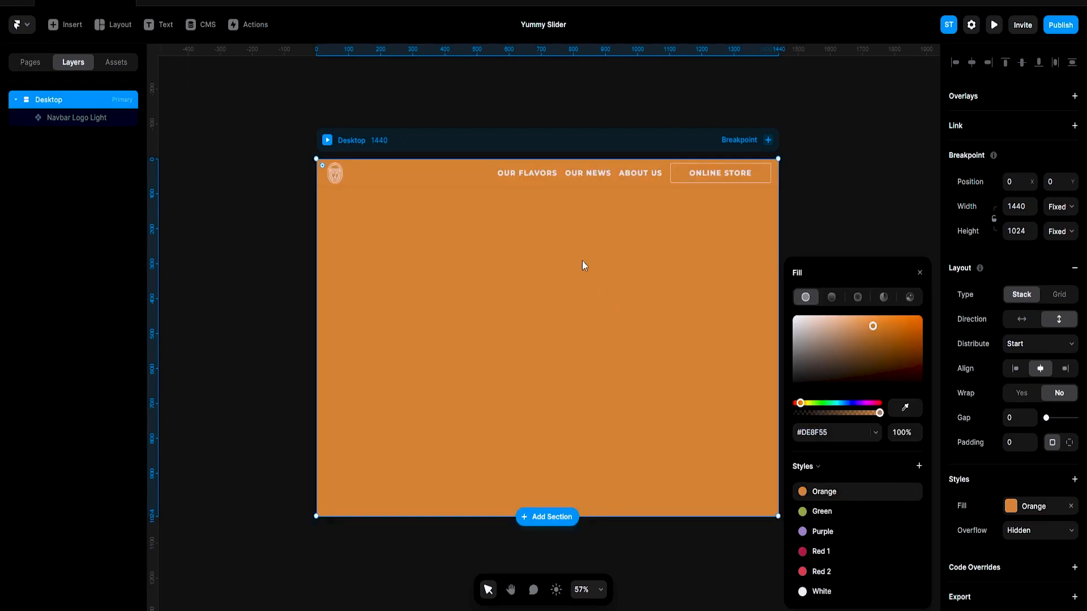
# Stretch the navbar instance on the Desktop breakpoint to a height of about 113
pyautogui.click(677, 181)
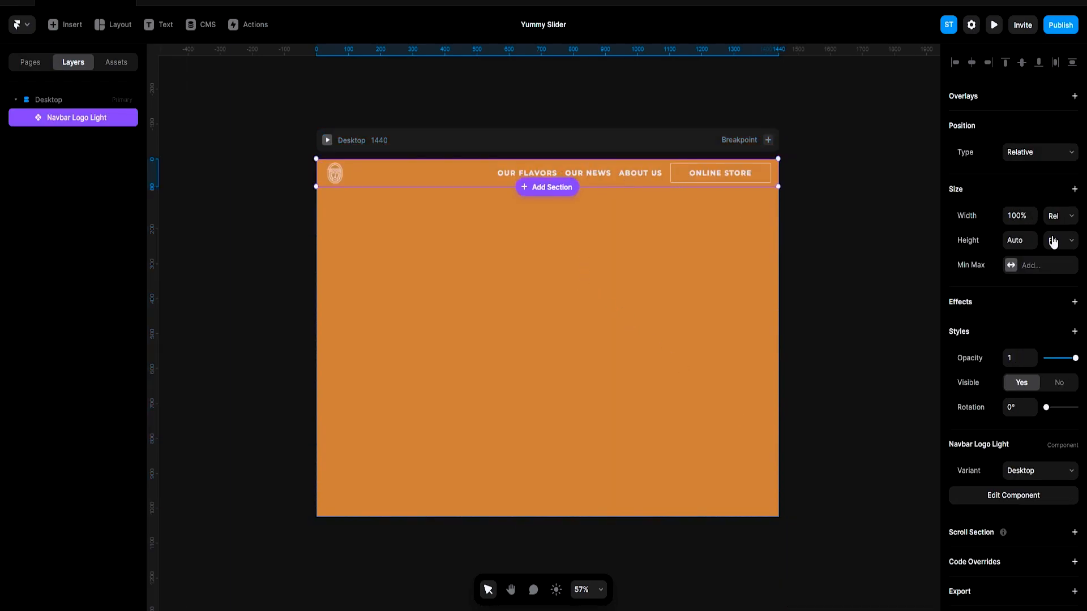
pyautogui.moveTo(626, 185); pyautogui.dragTo(628, 198)
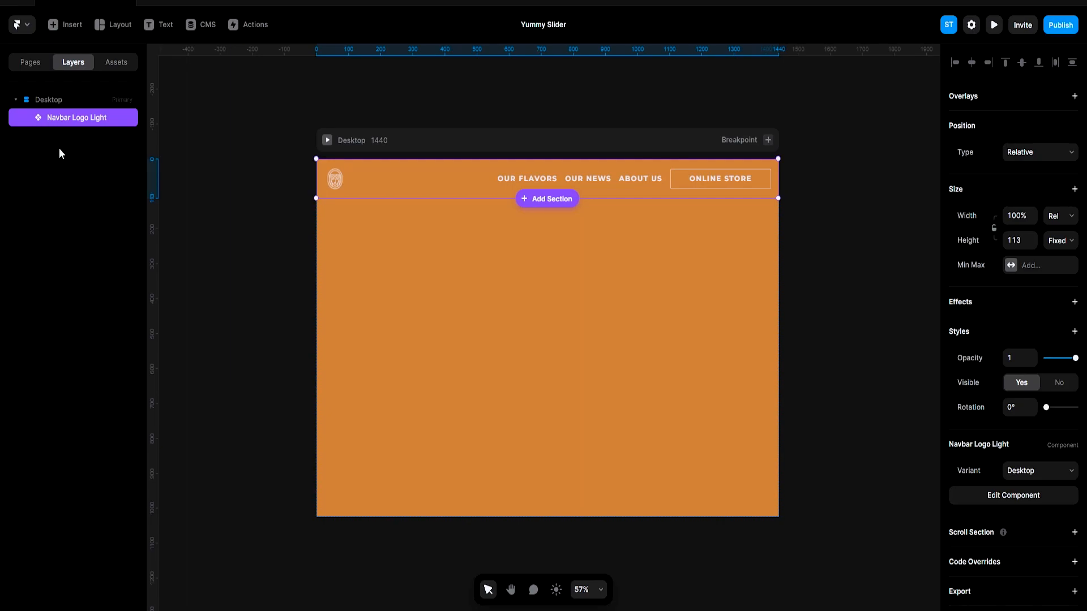
pyautogui.click(75, 180)
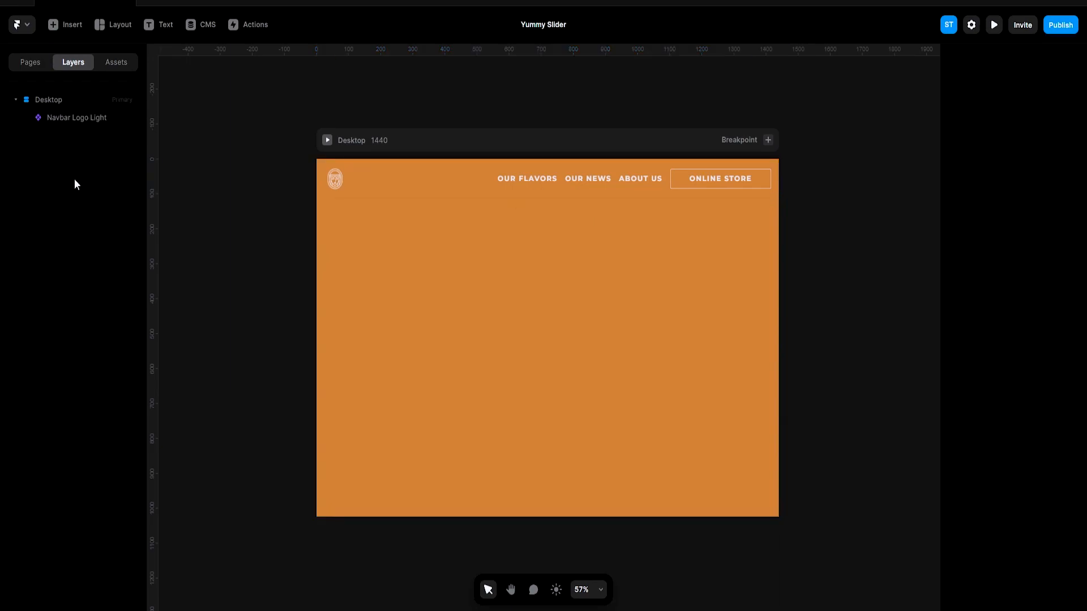
# Draw a frame 1024 high over the whole Desktop breakpoint so it wraps the navbar, and make its width Fixed at 1440
pyautogui.rightClick(407, 225)
pyautogui.click(557, 260)
pyautogui.press('f')
pyautogui.moveTo(316, 159); pyautogui.dragTo(779, 517)
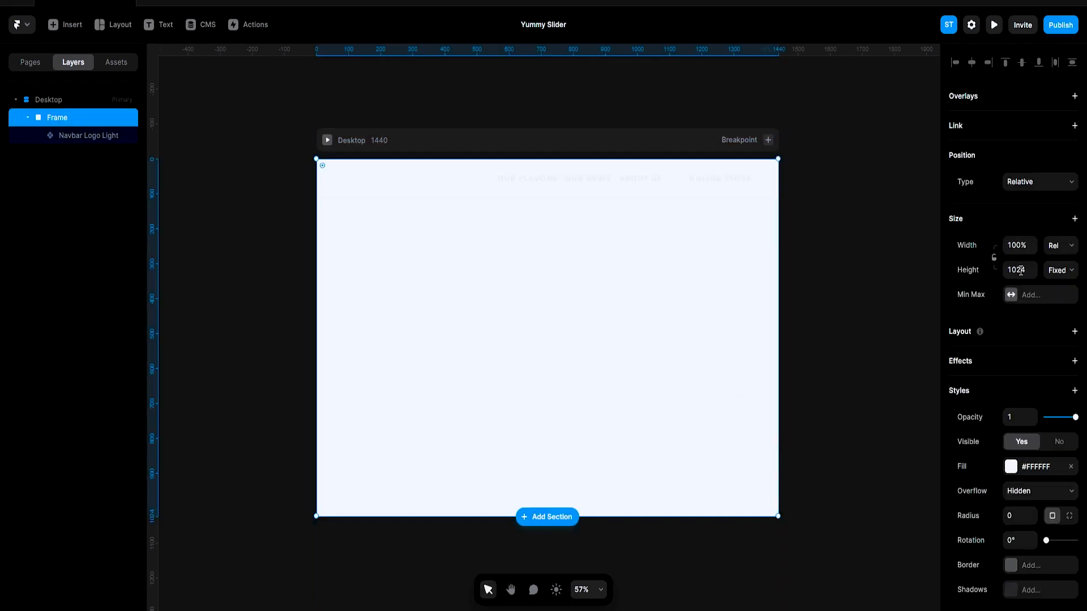
pyautogui.click(1062, 246)
pyautogui.click(1048, 255)
pyautogui.click(1048, 256)
pyautogui.click(1060, 266)
# Fill the new frame around the navbar with the Orange colour style
pyautogui.click(90, 137)
pyautogui.click(74, 120)
pyautogui.click(1031, 468)
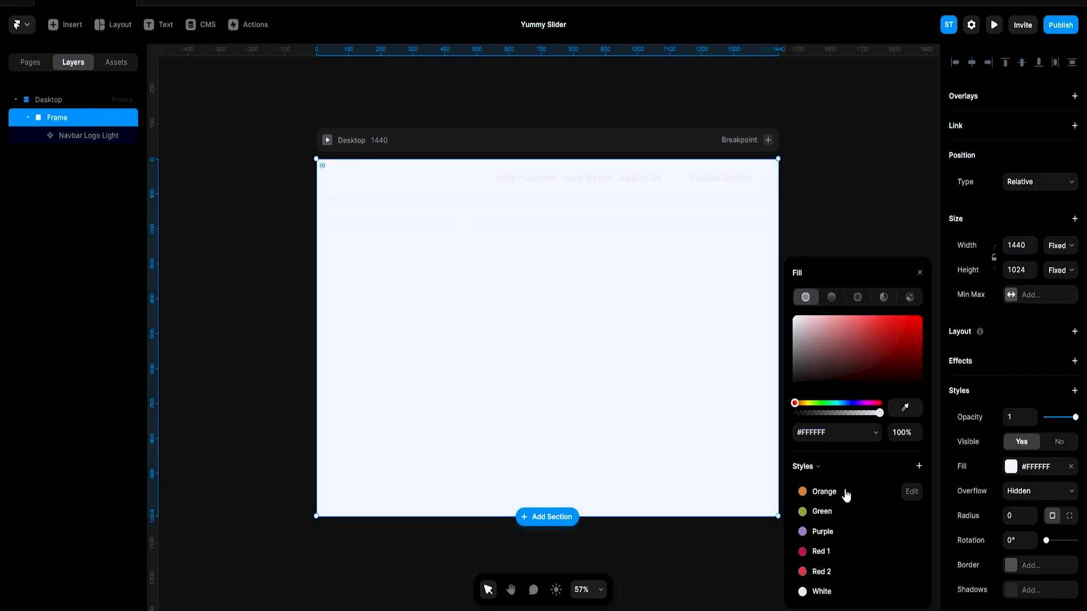
pyautogui.click(845, 493)
# Change the Desktop breakpoint's fill to the White colour style and close the fill settings
pyautogui.click(447, 148)
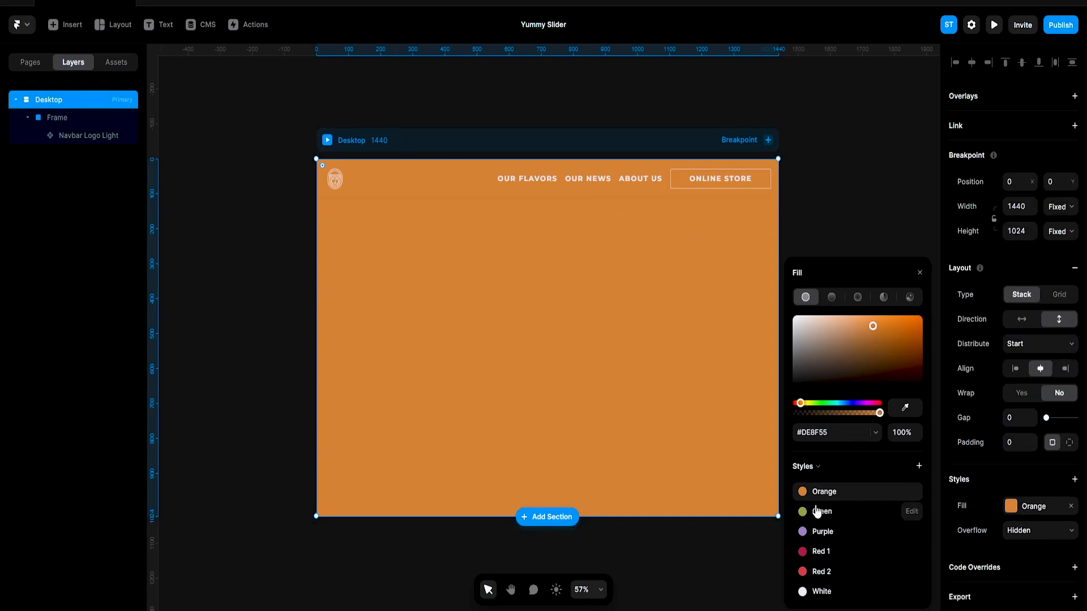
pyautogui.click(819, 590)
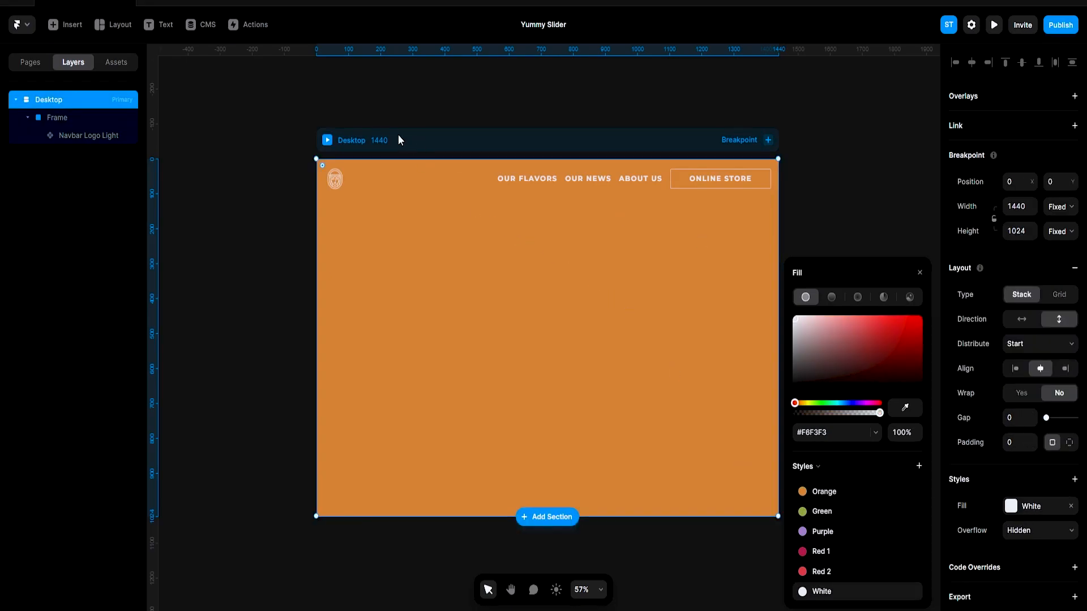
pyautogui.click(650, 247)
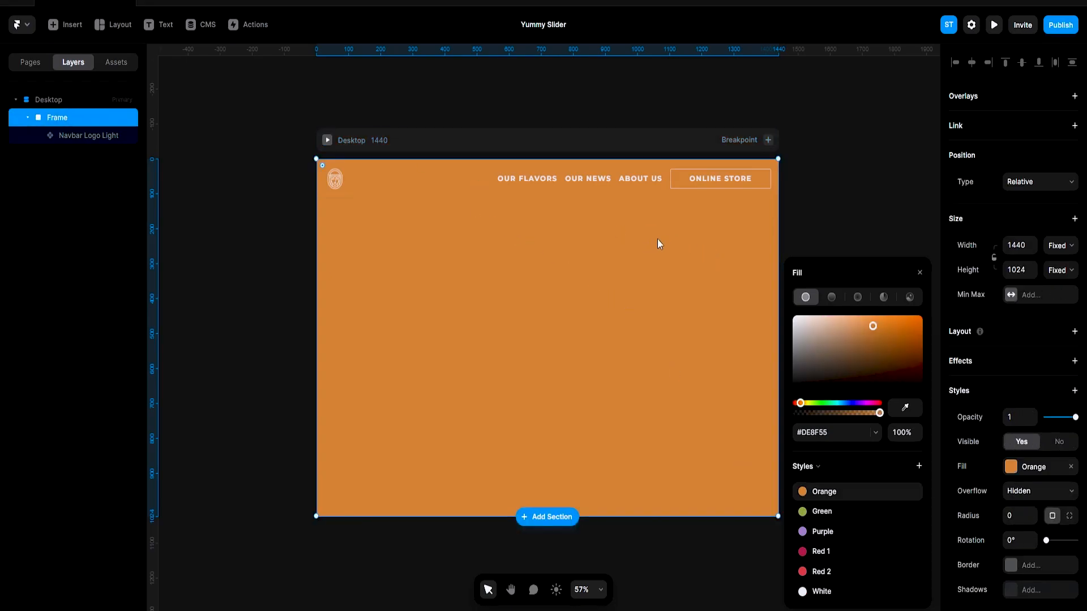
pyautogui.click(921, 274)
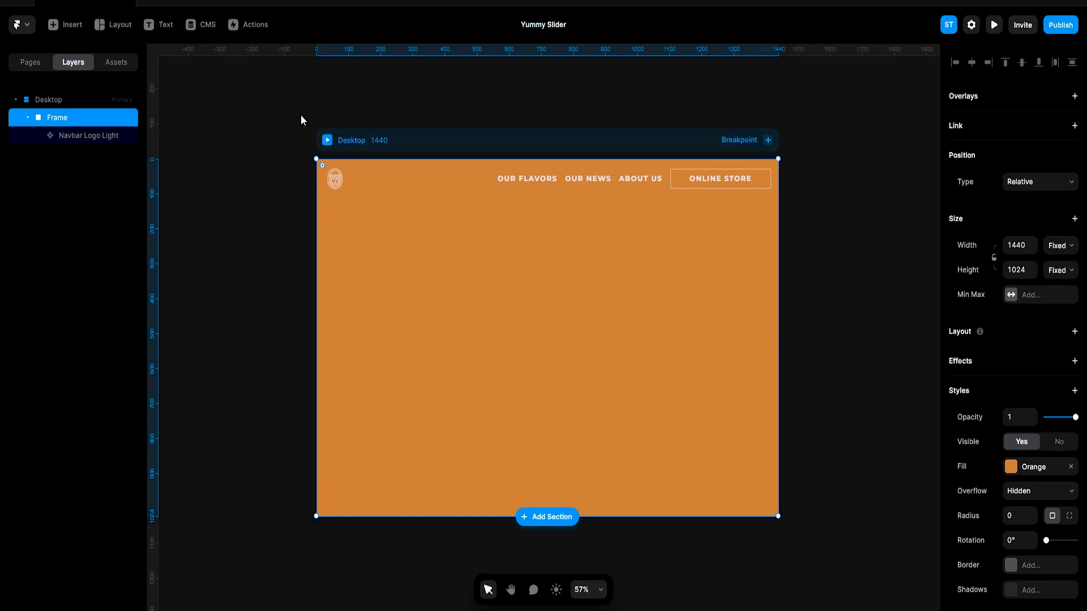
# Rename the orange frame containing the navbar as Design
pyautogui.doubleClick(70, 119)
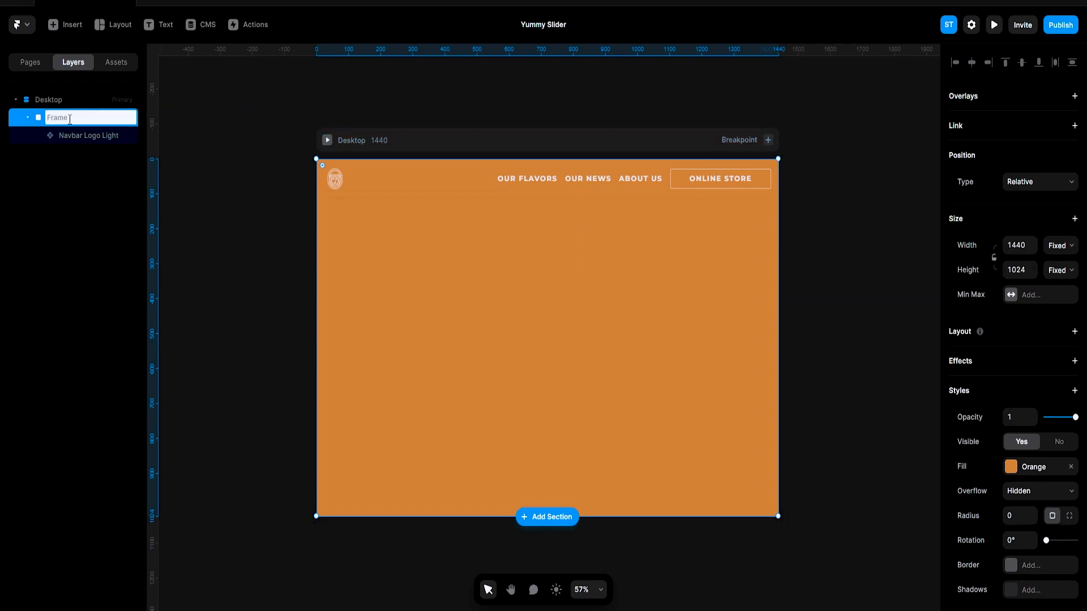
pyautogui.write('Design')
pyautogui.press('Return')
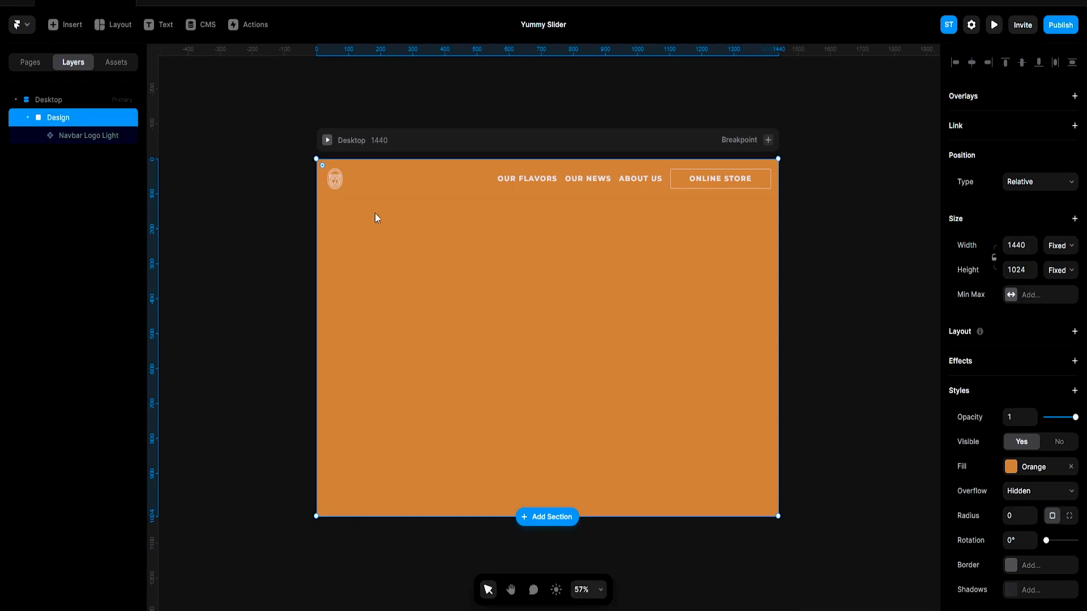
# Create a component named Design from the orange frame
pyautogui.rightClick(504, 283)
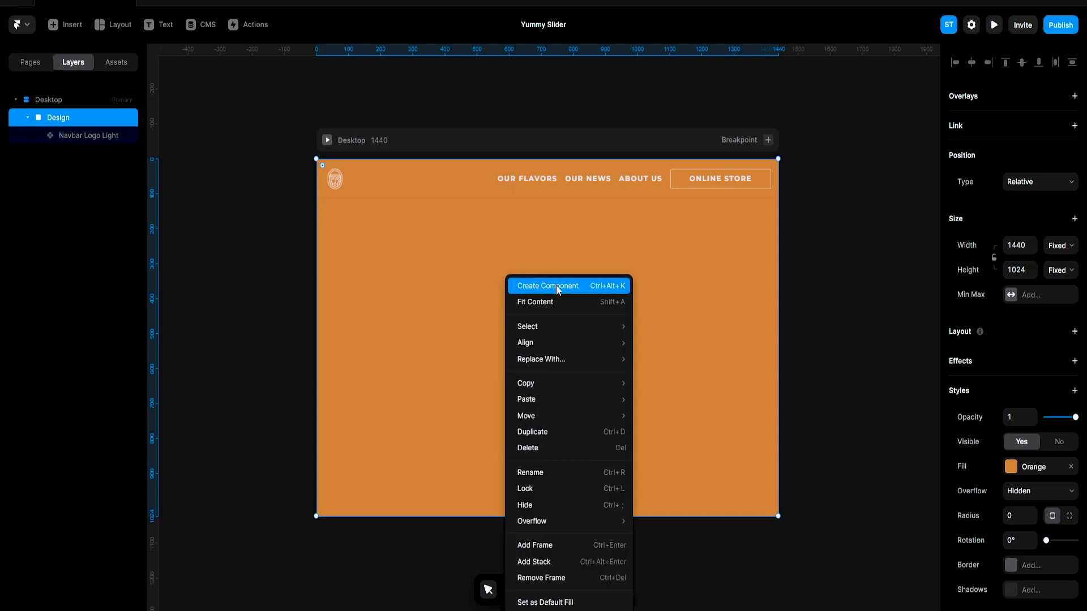
pyautogui.click(591, 291)
pyautogui.click(576, 355)
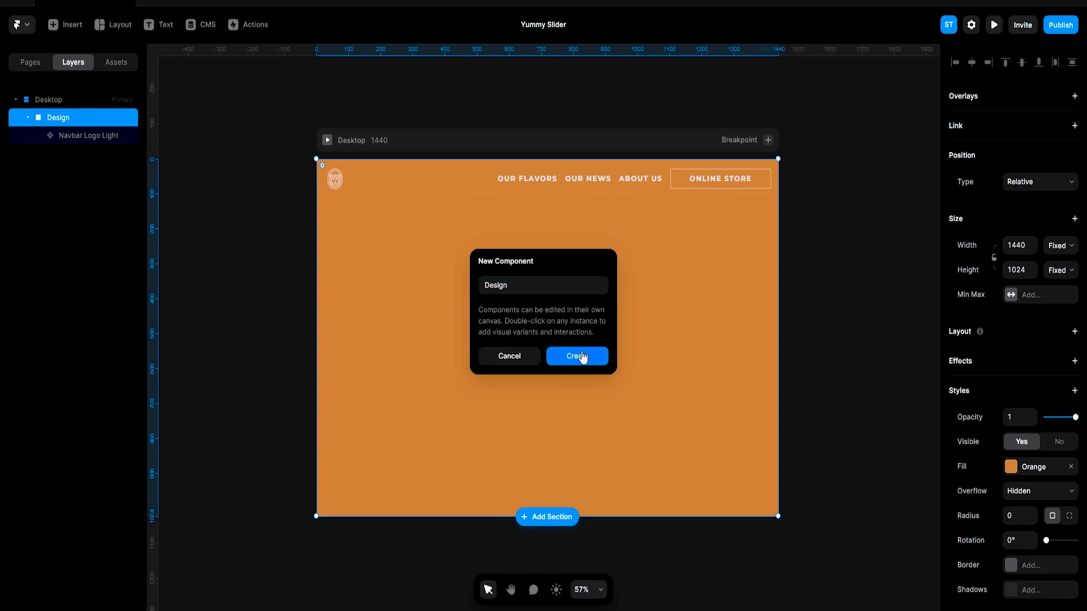
pyautogui.scroll(-3, 563, 308)
pyautogui.hscroll(-1, 596, 308)
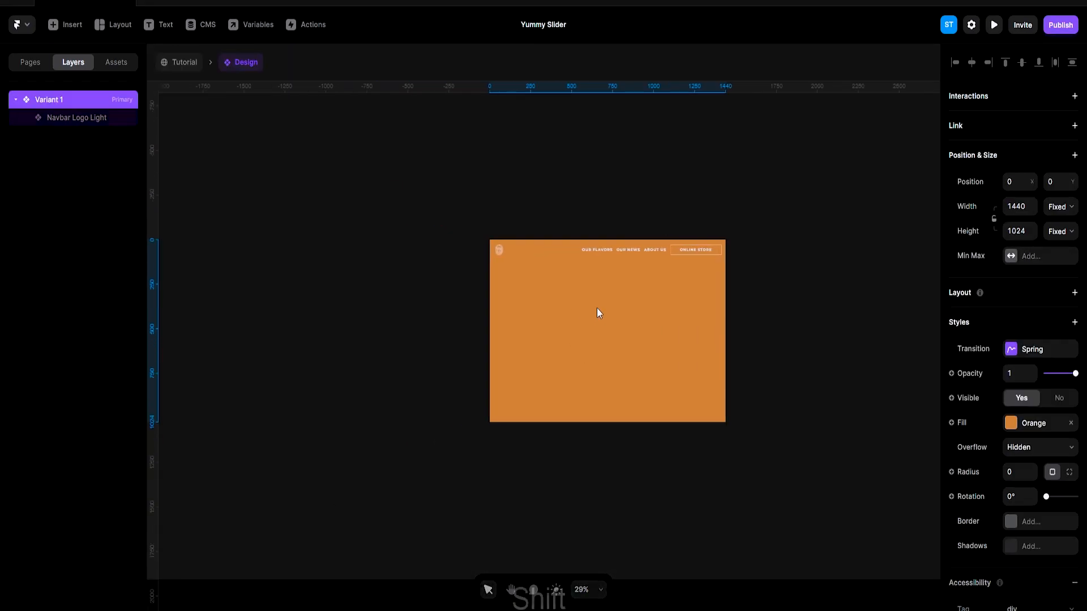
# Switch to Figma and copy the five can images with the Figma to HTML with Framer plugin
pyautogui.hscroll(1, 597, 308)
pyautogui.scroll(-1, 597, 308)
pyautogui.scroll(2, 564, 310)
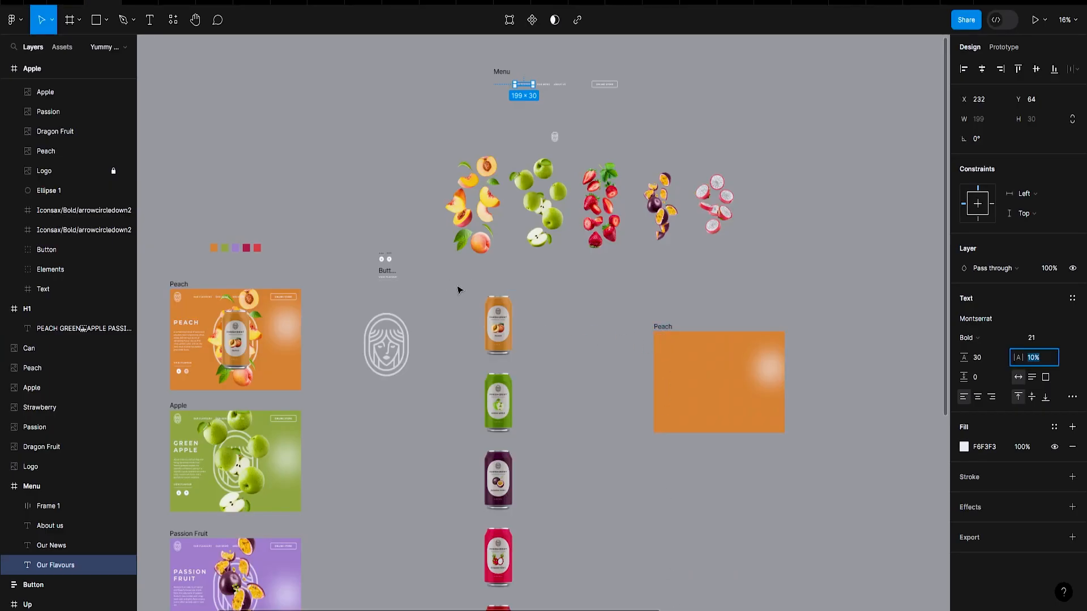
pyautogui.moveTo(458, 290); pyautogui.dragTo(635, 552)
pyautogui.scroll(-3, 636, 553)
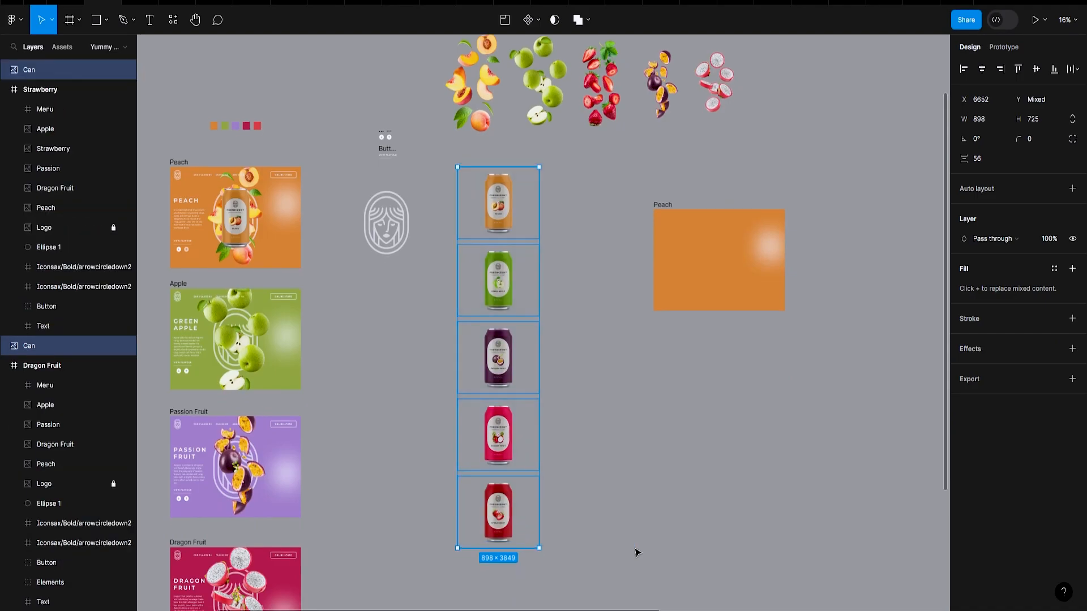
pyautogui.scroll(1, 600, 426)
pyautogui.hotkey('ctrl', 'p')
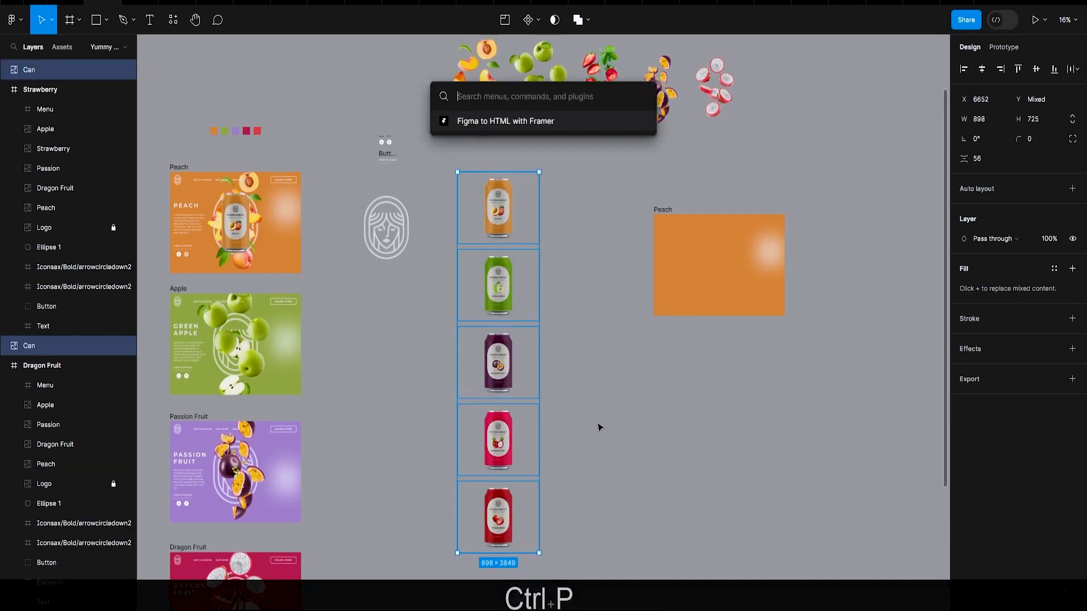
pyautogui.press('Return')
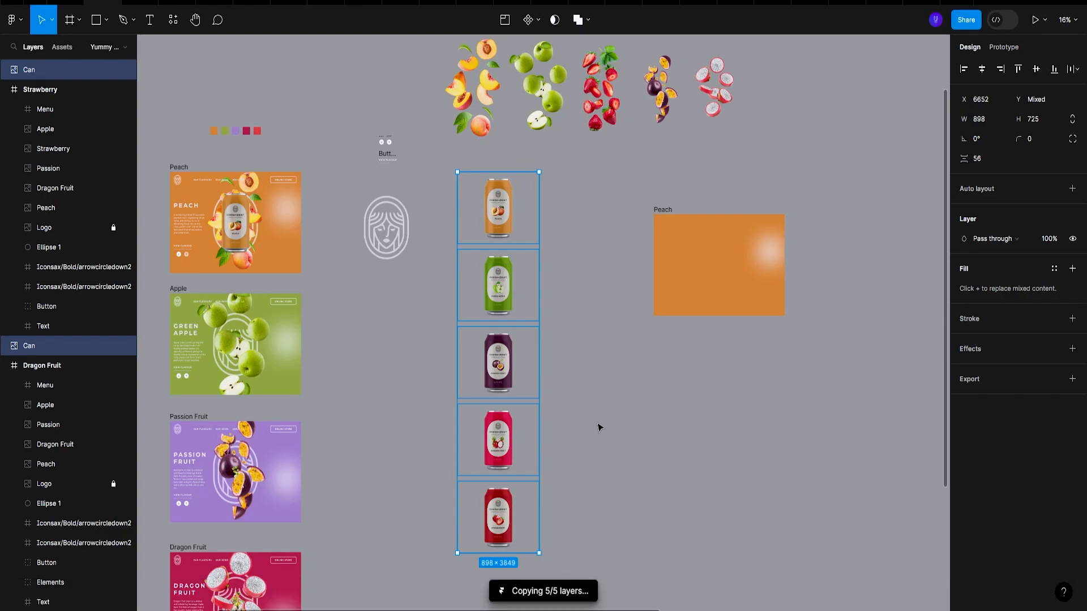
# Switch to Framer and paste the five can images onto the Design component canvas, beside the primary variant
pyautogui.hotkey('alt', 'Tab')
pyautogui.hscroll(-5, 599, 428)
pyautogui.hotkey('ctrl', 'v')
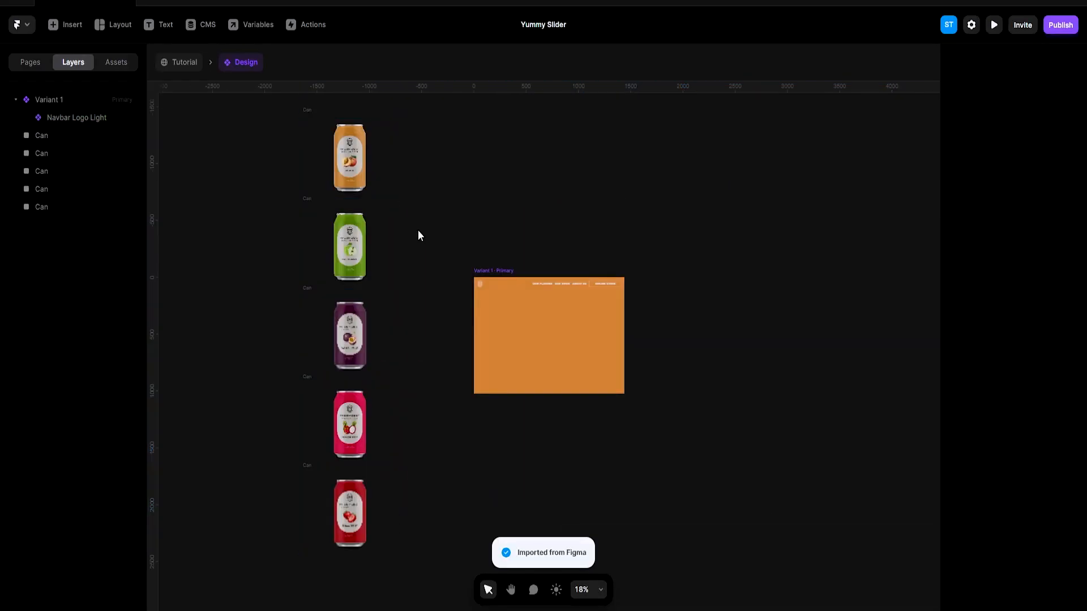
# Switch back to Figma
pyautogui.hotkey('alt', 'Tab')
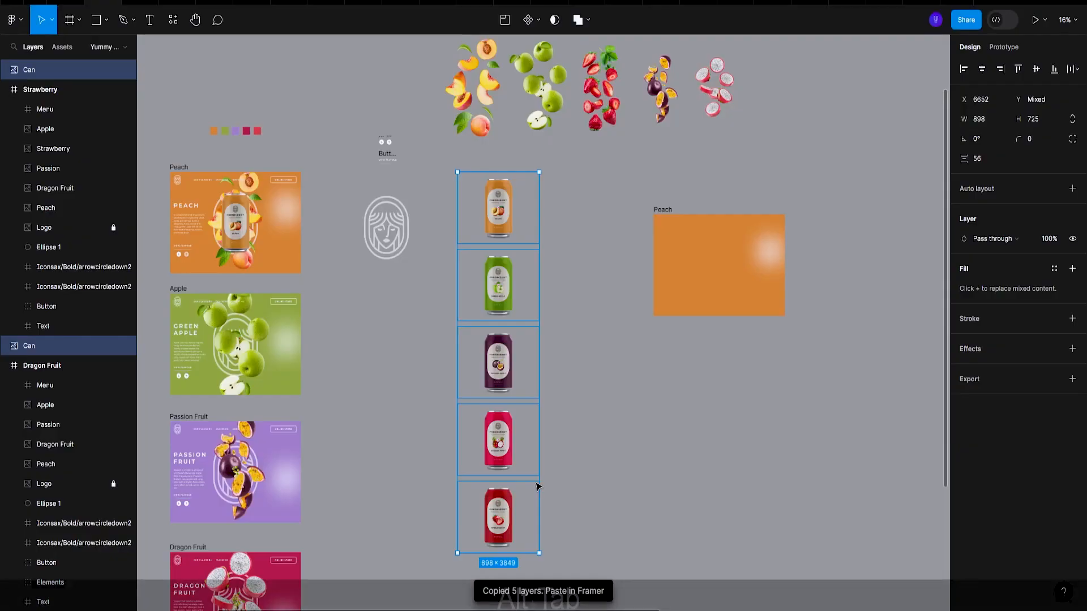
# Copy the width and height values of the peach fruit image for reuse on the other fruit images
pyautogui.click(576, 311)
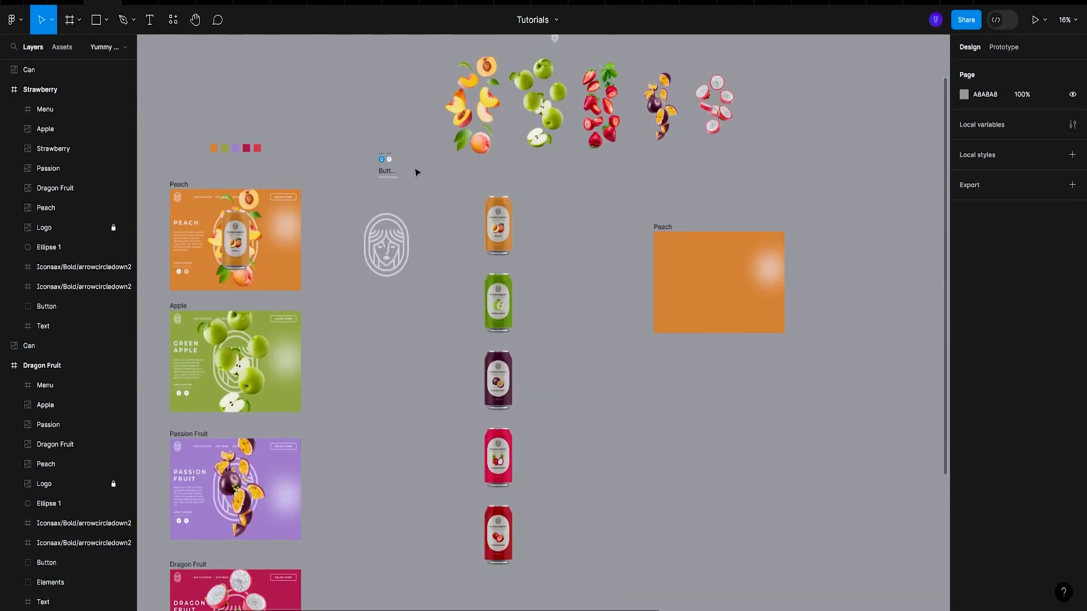
pyautogui.scroll(1, 400, 165)
pyautogui.moveTo(420, 83); pyautogui.dragTo(770, 179)
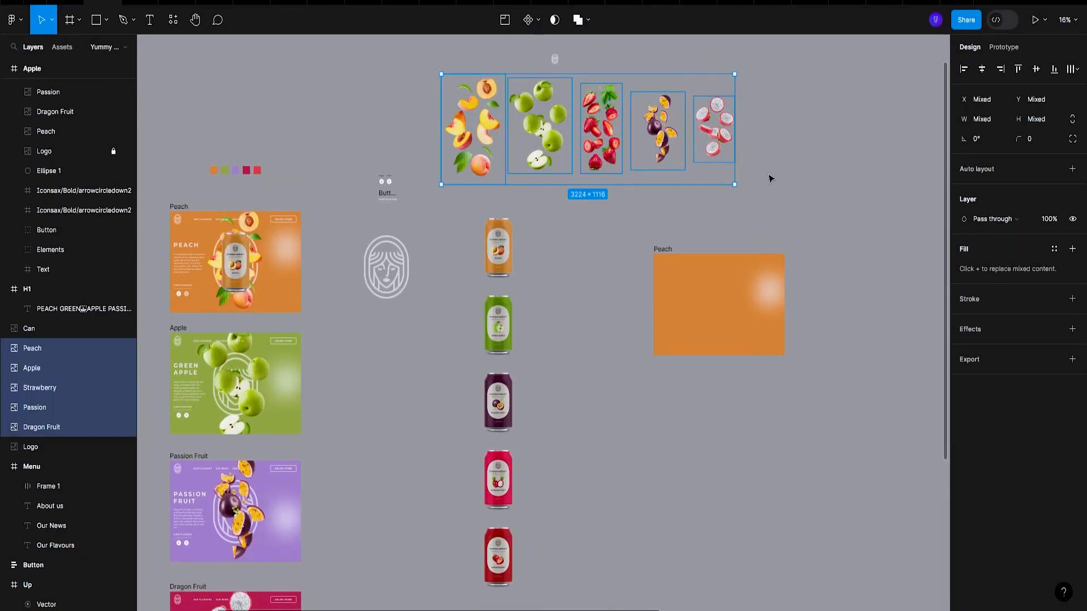
pyautogui.click(475, 131)
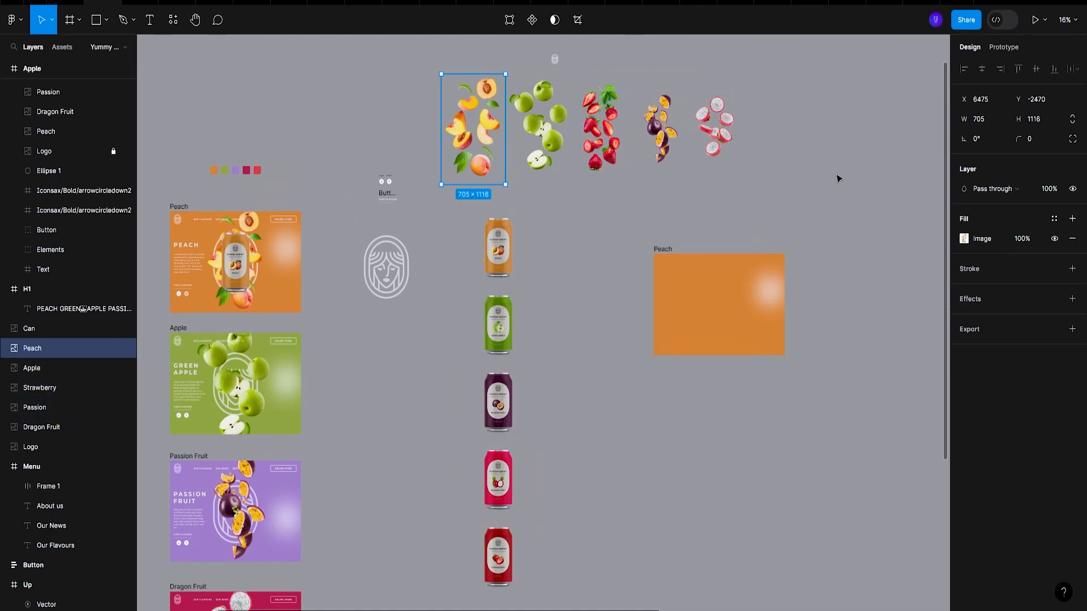
pyautogui.click(985, 126)
pyautogui.hotkey('ctrl', 'c')
pyautogui.click(1046, 127)
pyautogui.hotkey('ctrl', 'c')
# Set the apple, strawberry, passion fruit and dragon fruit images to 705 wide and 1116 high
pyautogui.click(541, 122)
pyautogui.keyDown('shift'); pyautogui.click(602, 120); pyautogui.keyUp('shift')
pyautogui.keyDown('shift'); pyautogui.click(659, 118); pyautogui.keyUp('shift')
pyautogui.keyDown('shift'); pyautogui.click(713, 114); pyautogui.keyUp('shift')
pyautogui.click(981, 120)
pyautogui.press('super+v')
pyautogui.click(983, 283)
pyautogui.click(1041, 118)
pyautogui.press('super+v')
pyautogui.click(951, 232)
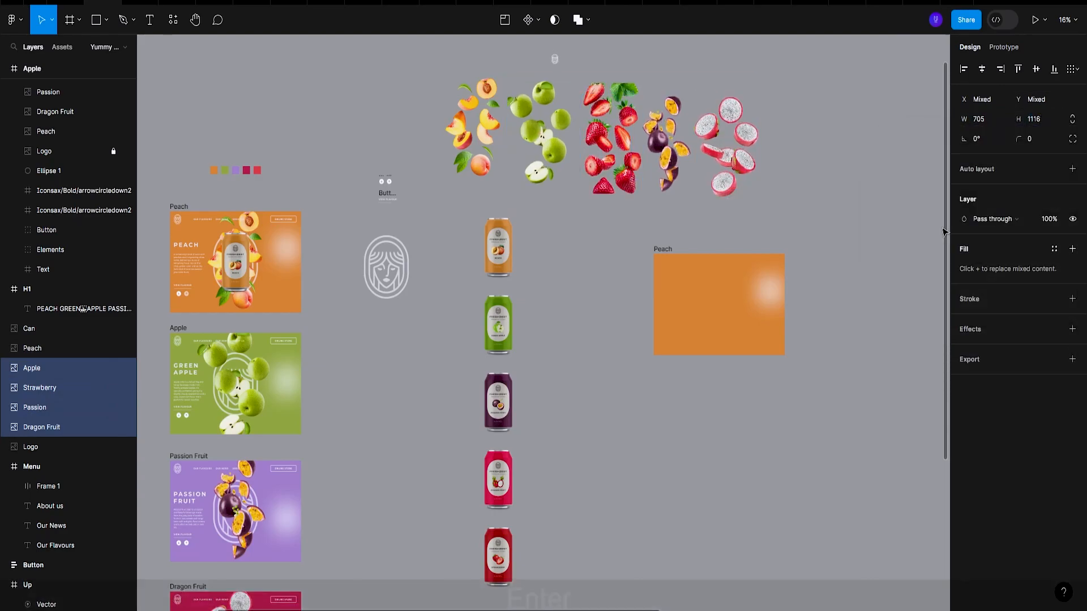
# Resize the strawberry image to fit its fruit uncropped and move the dragon fruit image away from the passion fruit
pyautogui.click(793, 164)
pyautogui.click(643, 189)
pyautogui.moveTo(644, 193); pyautogui.dragTo(679, 194)
pyautogui.click(647, 136)
pyautogui.moveTo(731, 139); pyautogui.dragTo(744, 129)
# Copy the five fruit images with Figma to HTML with Framer, paste them into Framer and place them above the Variant 1 frame
pyautogui.moveTo(415, 91); pyautogui.dragTo(773, 134)
pyautogui.press('super+slash')
pyautogui.press('Return')
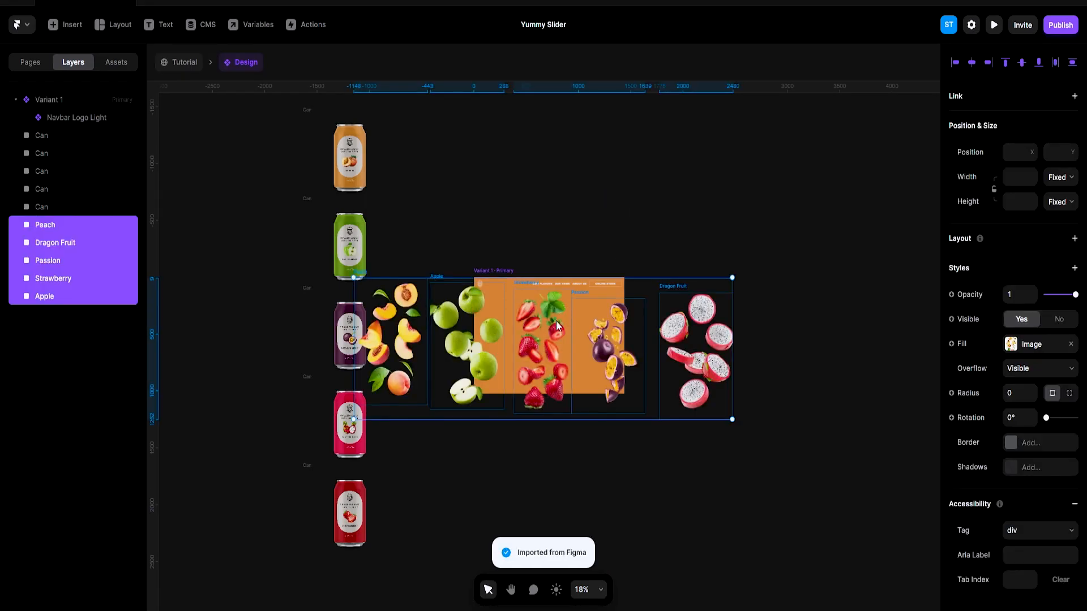
pyautogui.moveTo(497, 338); pyautogui.dragTo(525, 170)
pyautogui.scroll(2, 667, 227)
# Switch to Figma and copy the face logo and the View Flavour button with Figma to HTML with Framer
pyautogui.hotkey('alt', 'Tab')
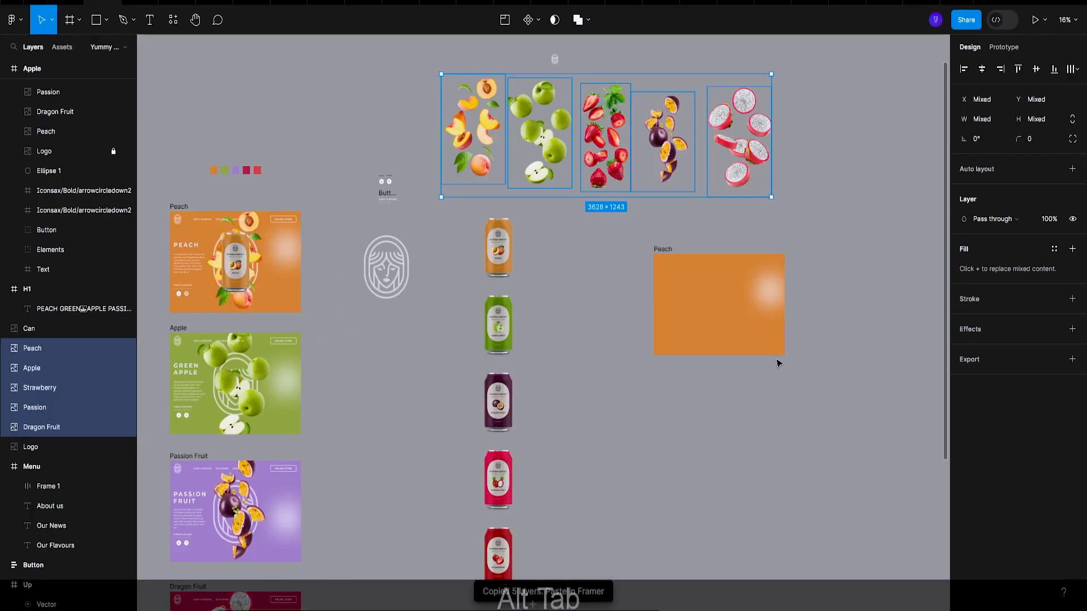
pyautogui.click(379, 260)
pyautogui.scroll(3, 381, 190)
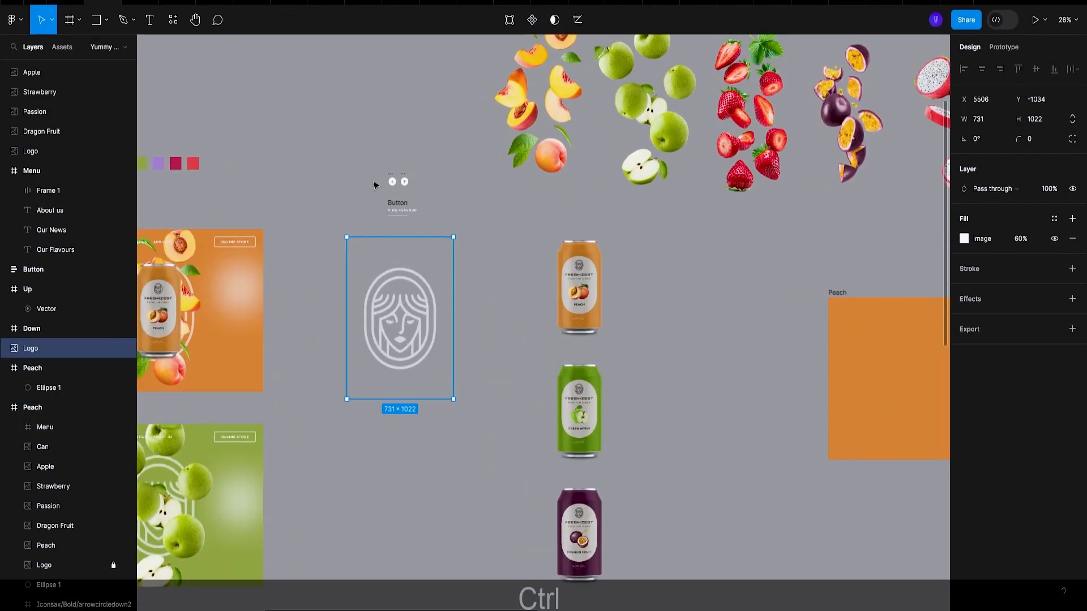
pyautogui.keyDown('shift'); pyautogui.click(388, 197); pyautogui.keyUp('shift')
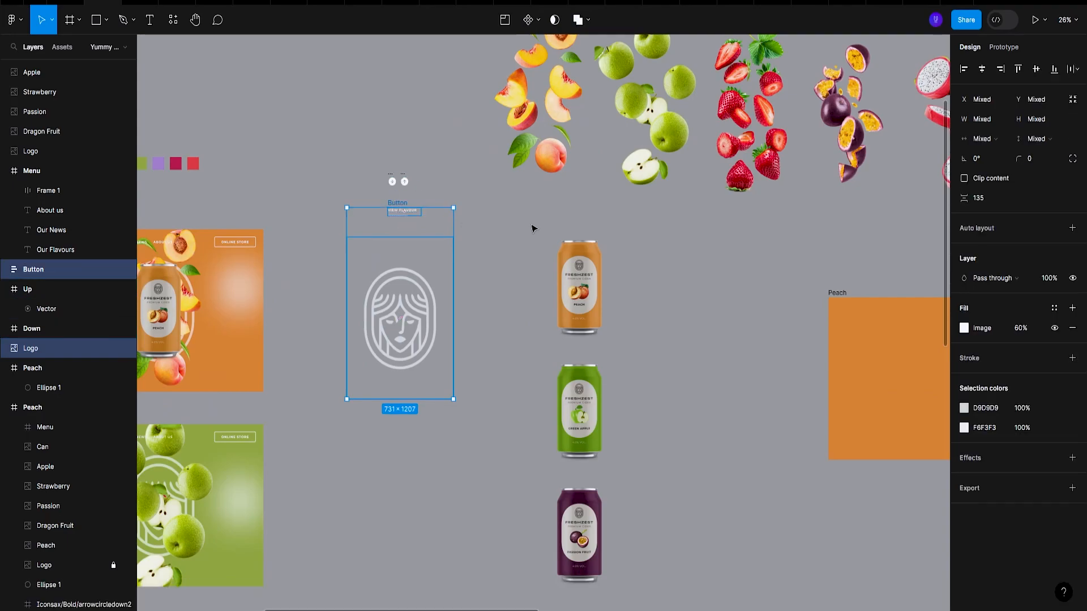
pyautogui.hotkey('ctrl', 'p')
pyautogui.press('Return')
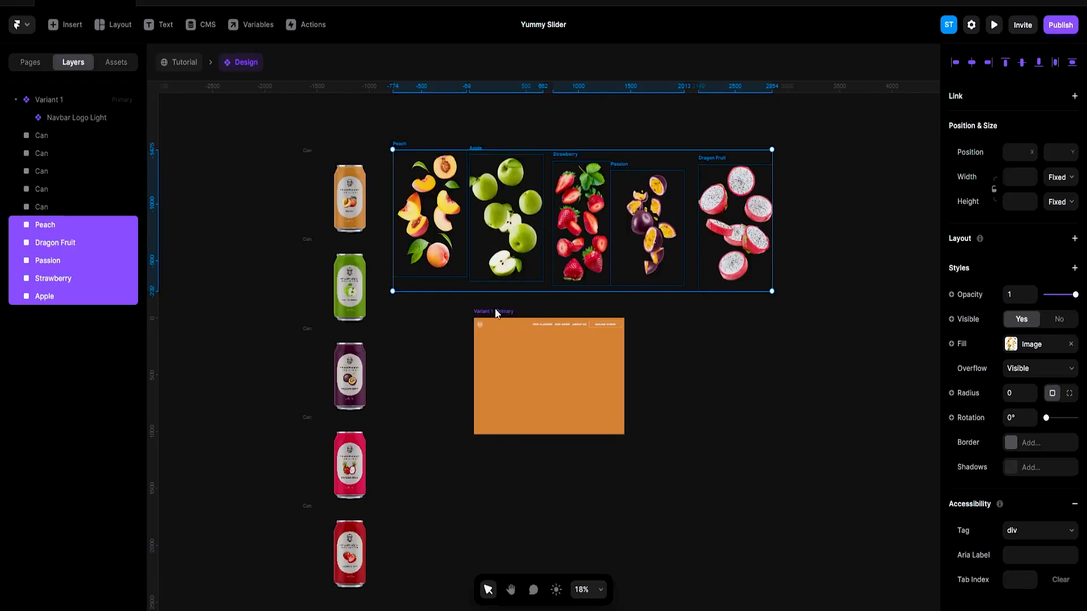
# Paste the logo and button into Framer and place them beside the Variant 1 frame, with the button at X 1940, Y 0
pyautogui.click(789, 391)
pyautogui.hotkey('ctrl', 'v')
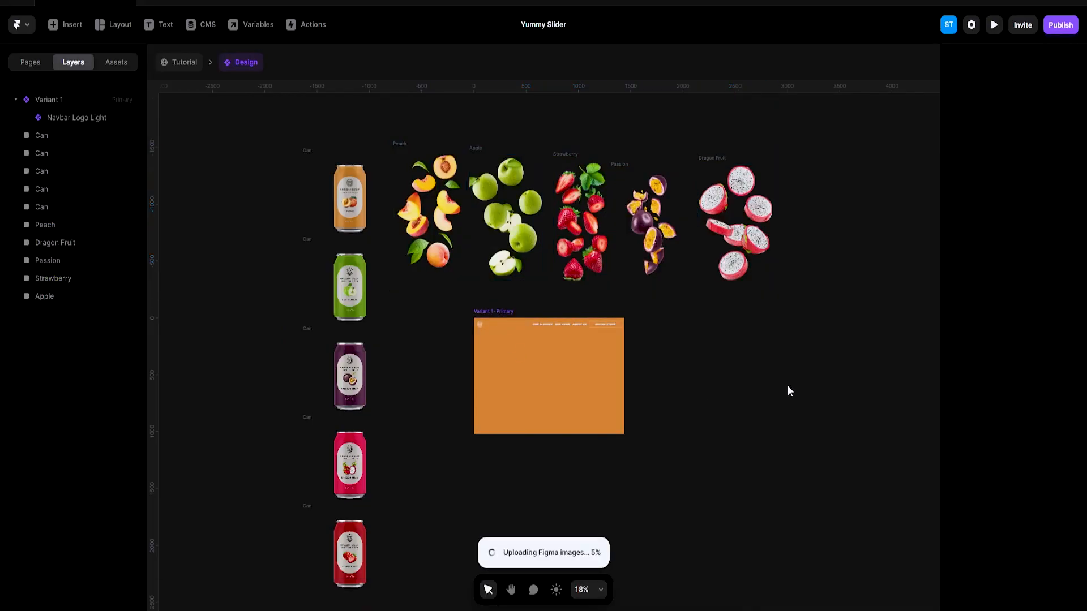
pyautogui.moveTo(549, 294); pyautogui.dragTo(800, 317)
pyautogui.click(817, 313)
pyautogui.scroll(3, 732, 294)
pyautogui.moveTo(694, 286); pyautogui.dragTo(566, 313)
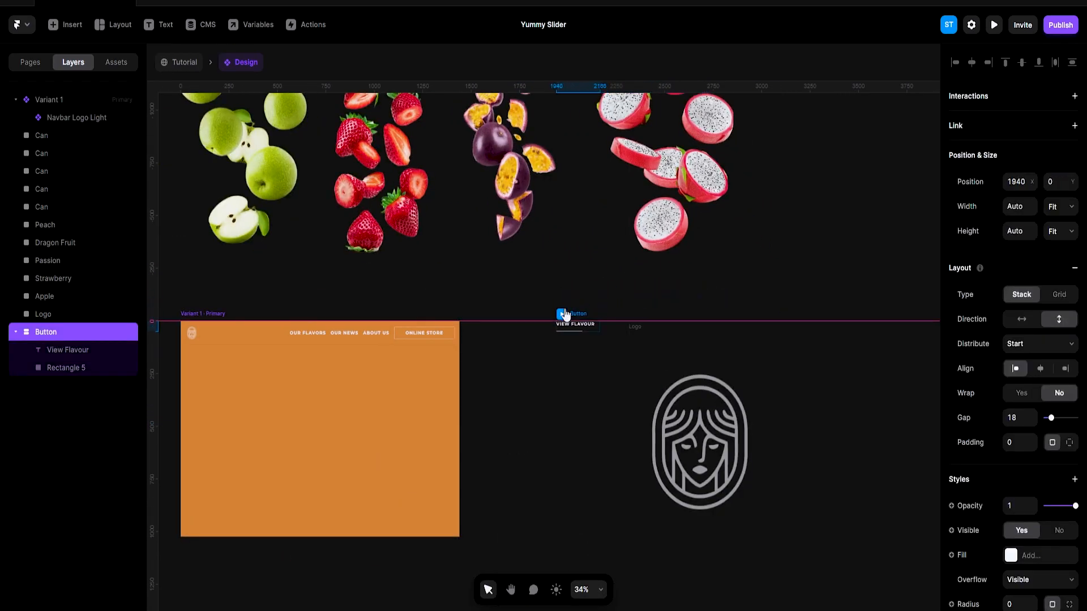
# Move the dragon fruit image farther from the passion fruit, to X 2270
pyautogui.click(708, 308)
pyautogui.scroll(-5, 790, 308)
pyautogui.click(700, 201)
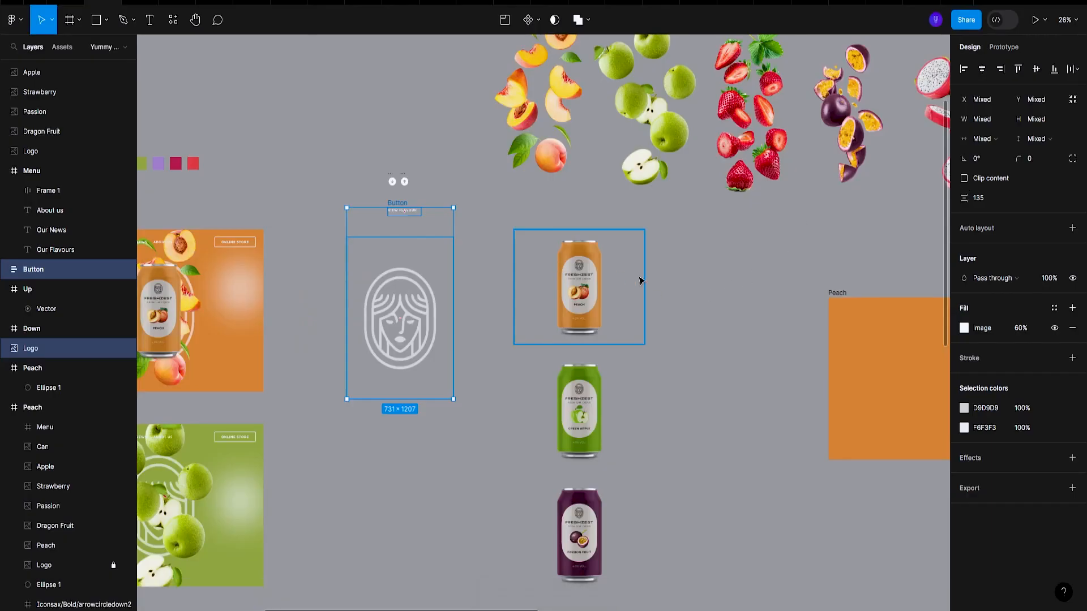
# Try to import the two arrow icons from Figma into Framer as vectors and place them beside the dragon fruit image
pyautogui.scroll(-3, 639, 281)
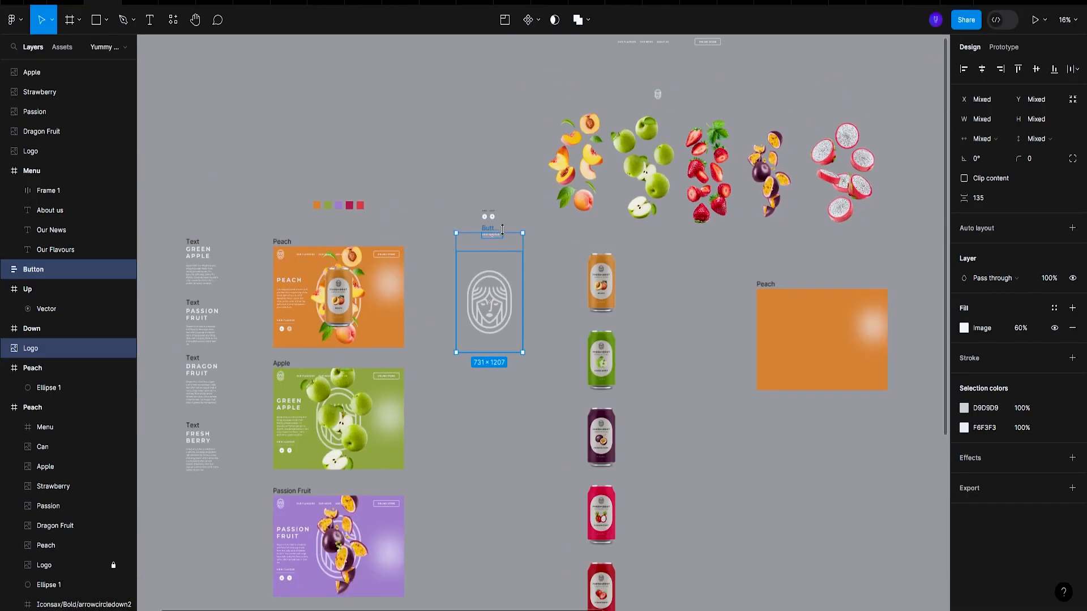
pyautogui.scroll(4, 441, 208)
pyautogui.moveTo(492, 198); pyautogui.dragTo(602, 236)
pyautogui.hotkey('ctrl', 'p')
pyautogui.press('Return')
pyautogui.hotkey('alt', 'Tab')
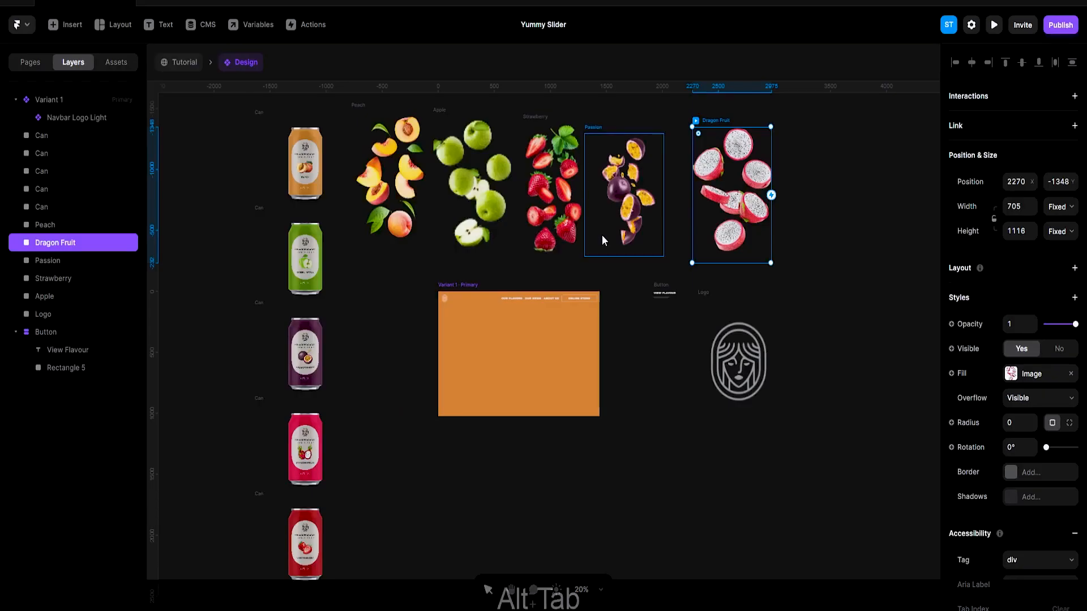
pyautogui.hotkey('ctrl', 'v')
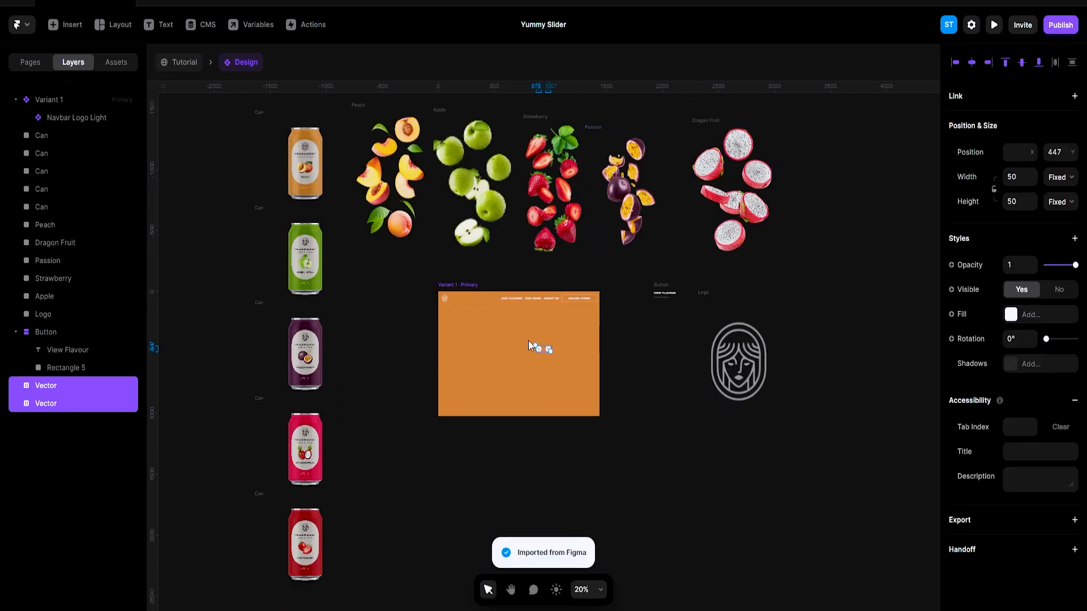
pyautogui.moveTo(539, 351); pyautogui.dragTo(819, 192)
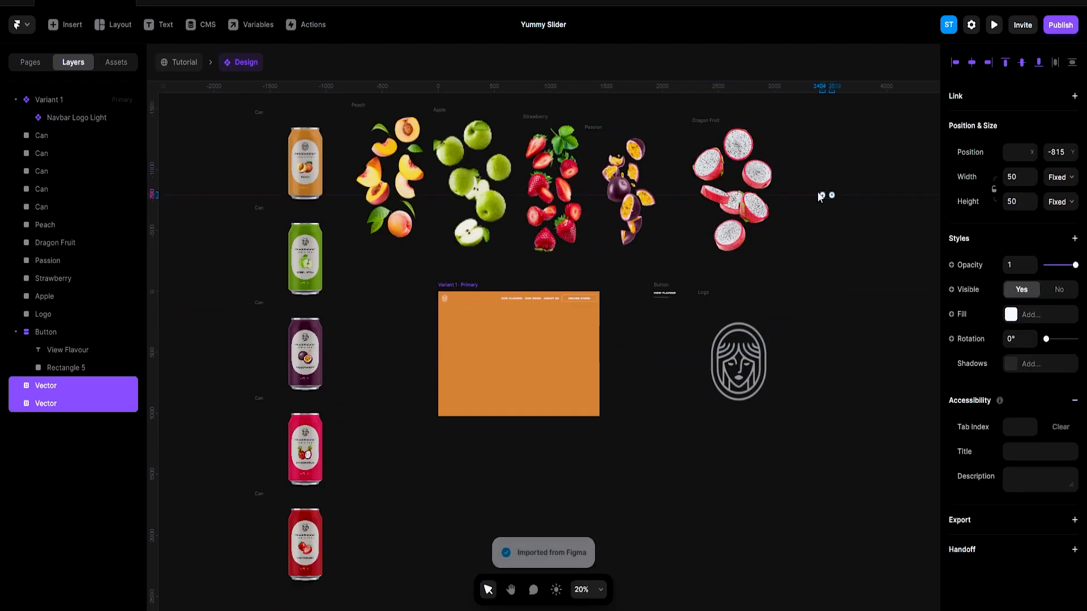
# Delete the two imported arrow vectors from the Framer canvas
pyautogui.scroll(1, 869, 172)
pyautogui.scroll(4, 869, 174)
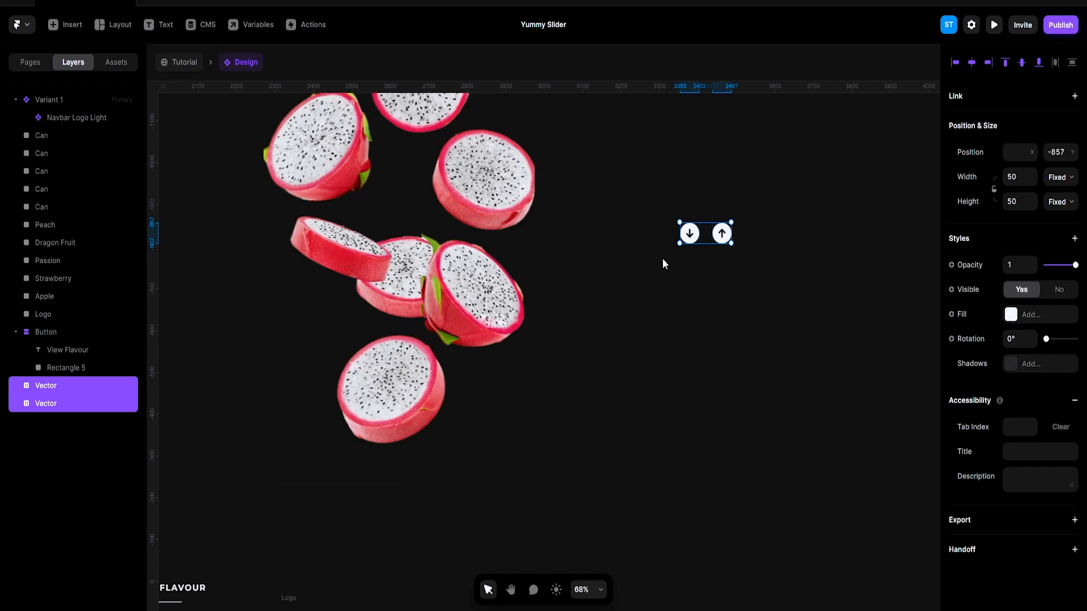
pyautogui.press('Delete')
# Switch to Figma and flatten the Down arrow frame with Flatten Selection to Bitmap
pyautogui.hotkey('alt', 'Tab')
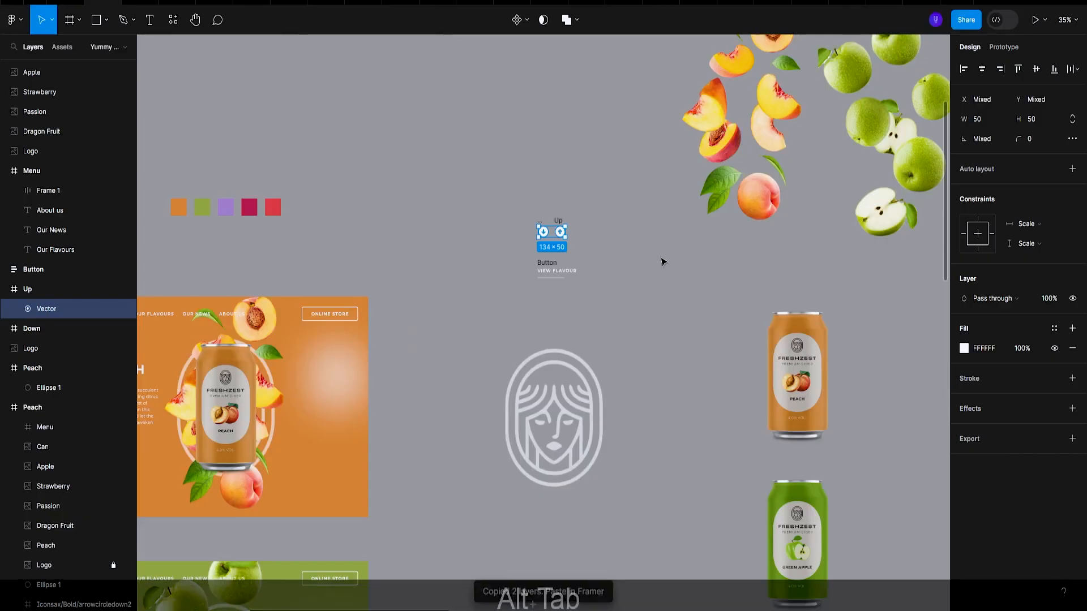
pyautogui.click(589, 231)
pyautogui.scroll(5, 537, 227)
pyautogui.click(552, 236)
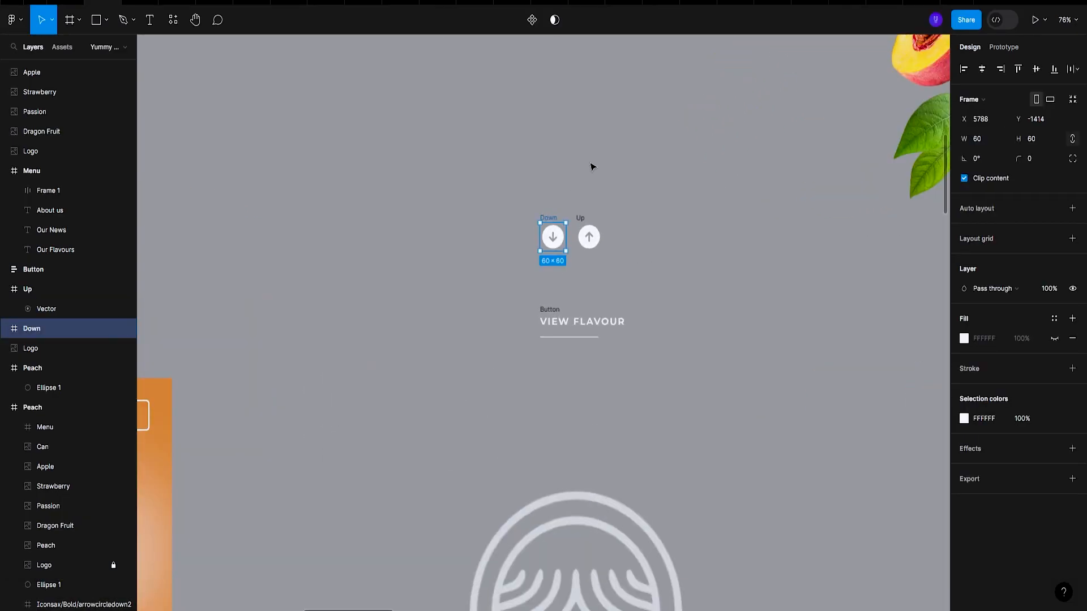
pyautogui.hotkey('ctrl', '/')
pyautogui.write('bitma')
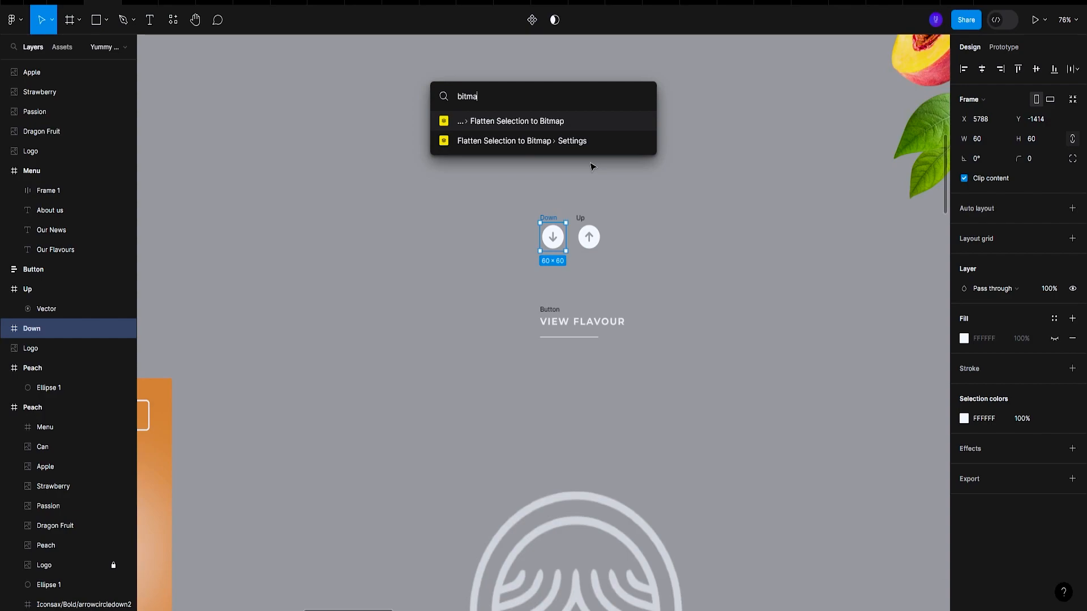
pyautogui.press('Return')
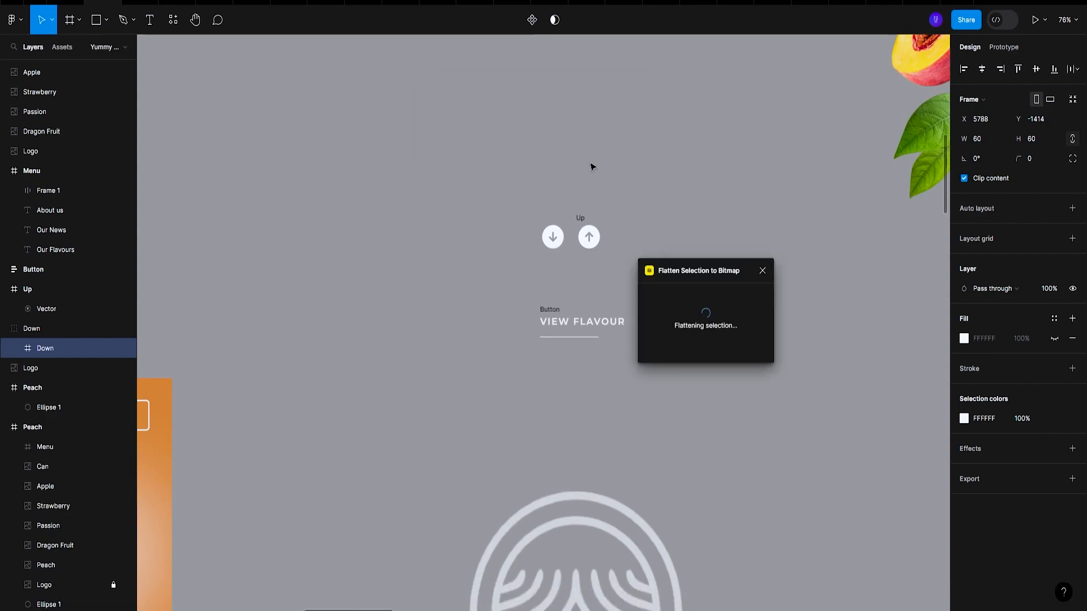
# Flatten the Up arrow frame to a bitmap with the same plugin
pyautogui.click(578, 219)
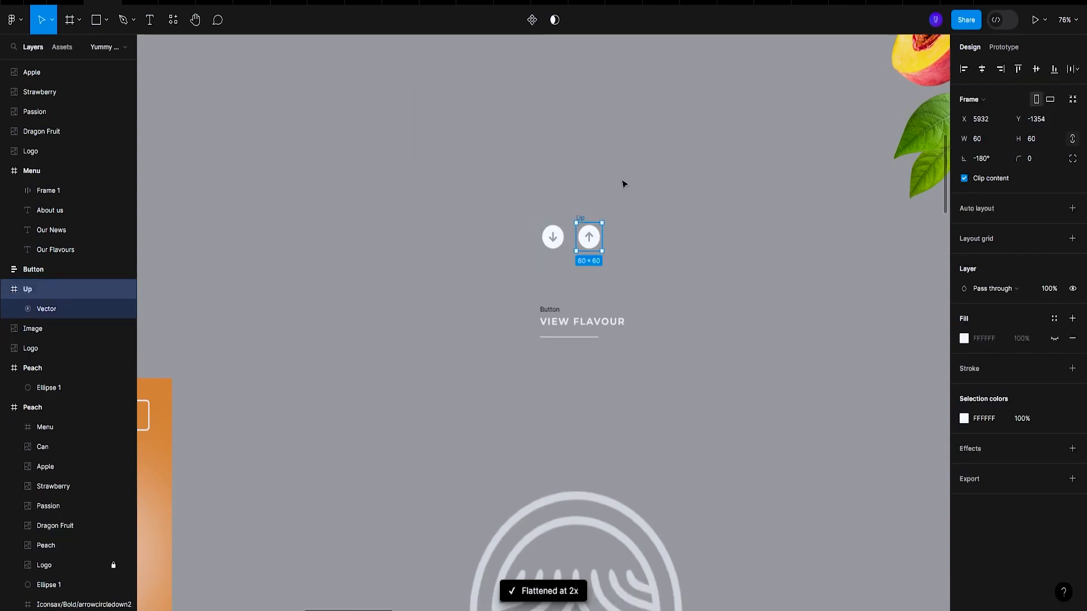
pyautogui.hotkey('ctrl', 'p')
pyautogui.press('Return')
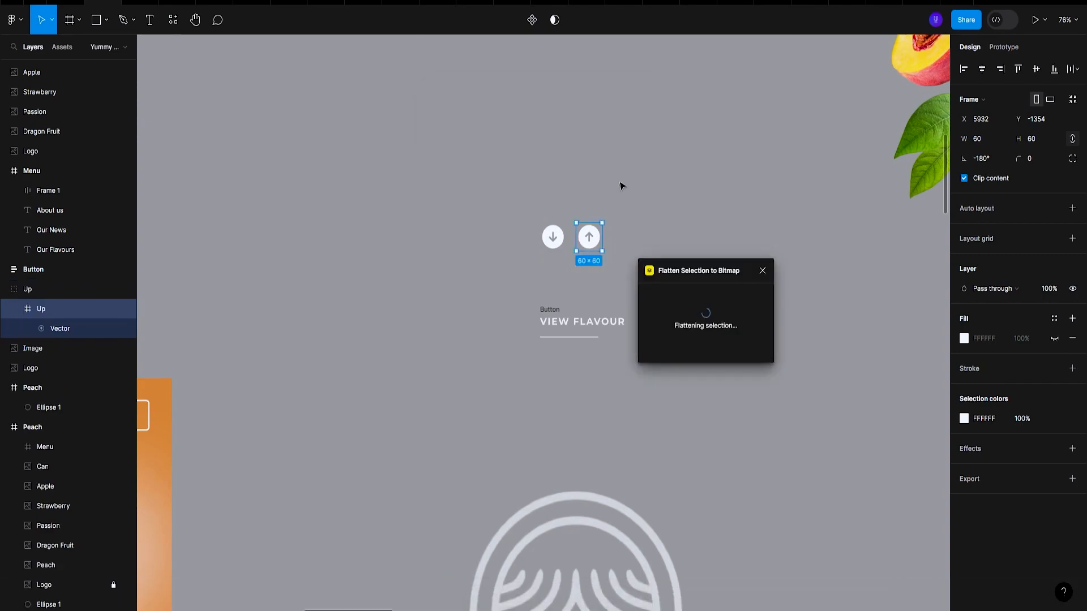
# Copy both flattened arrow images with Figma to HTML with Framer, paste them into Framer and place them beside the dragon fruit
pyautogui.hotkey('ctrl', 'a')
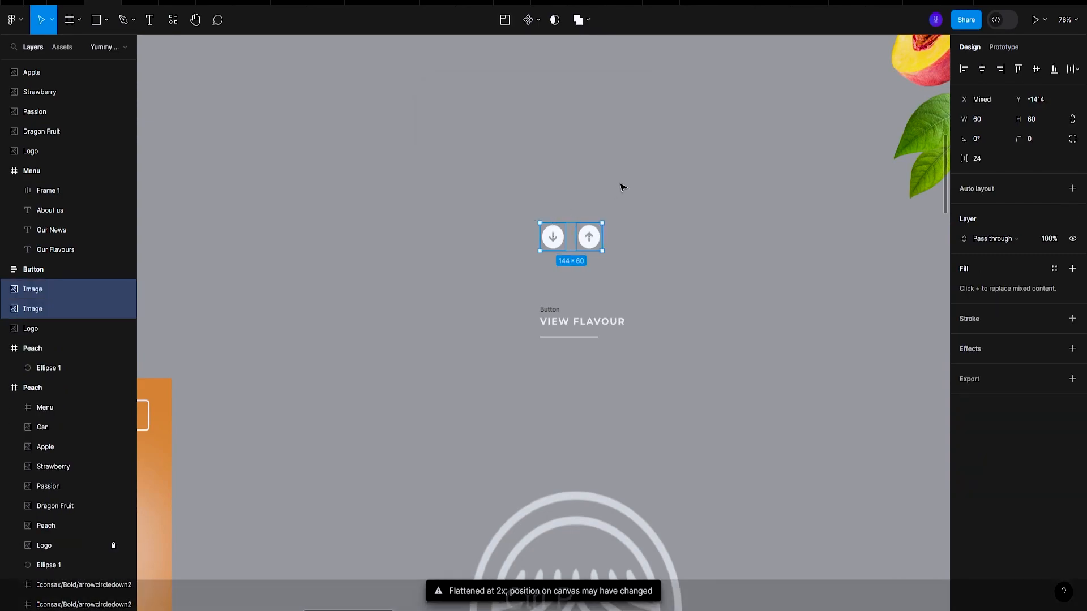
pyautogui.hotkey('ctrl', 'p')
pyautogui.press('Down')
pyautogui.press('Return')
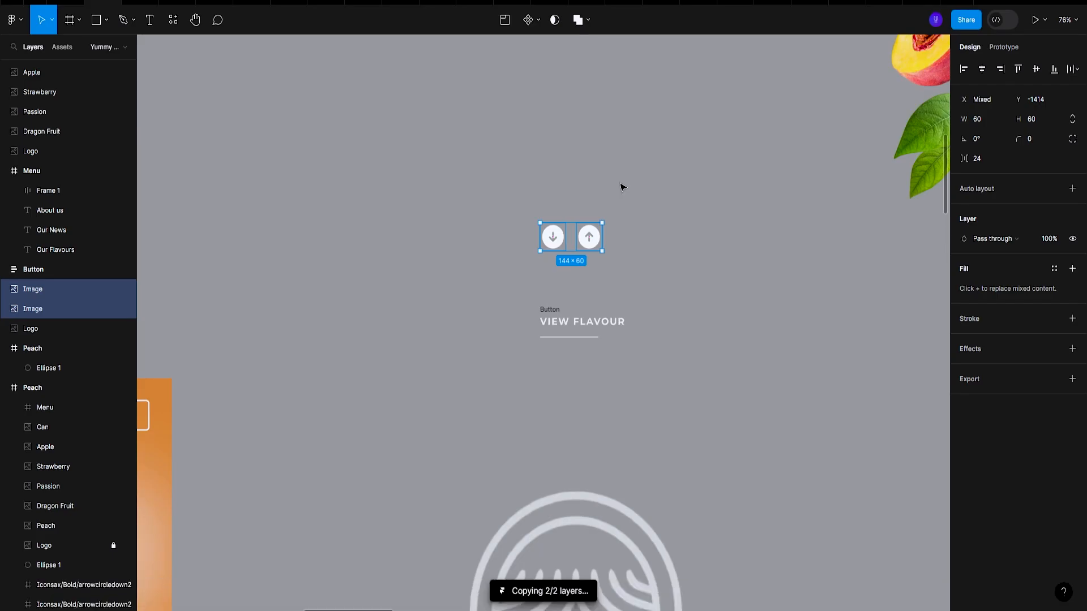
pyautogui.hotkey('alt', 'Tab')
pyautogui.hotkey('ctrl', 'v')
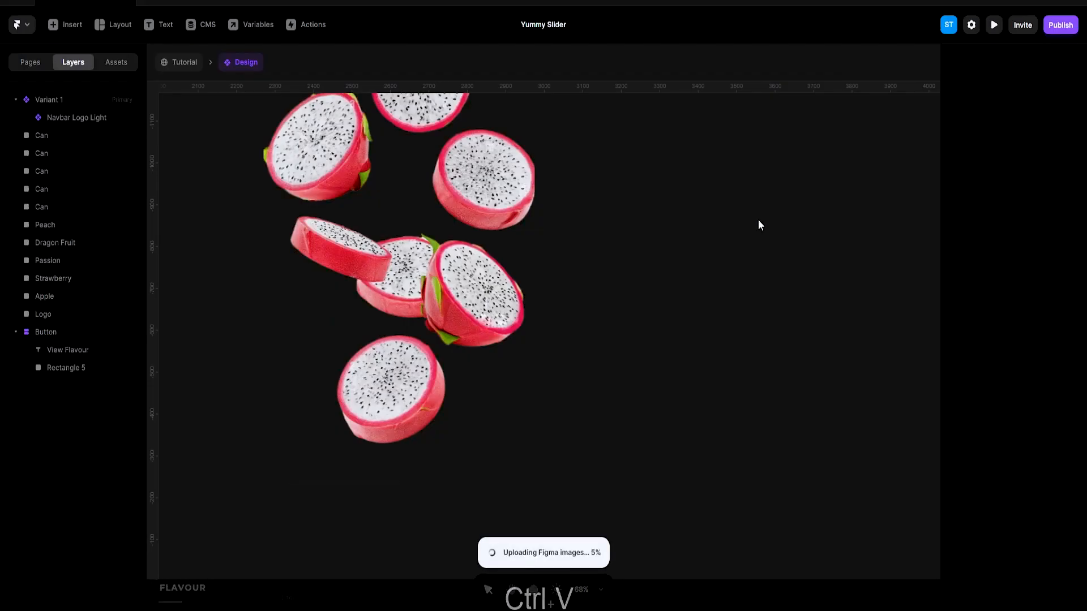
pyautogui.moveTo(559, 344); pyautogui.dragTo(728, 280)
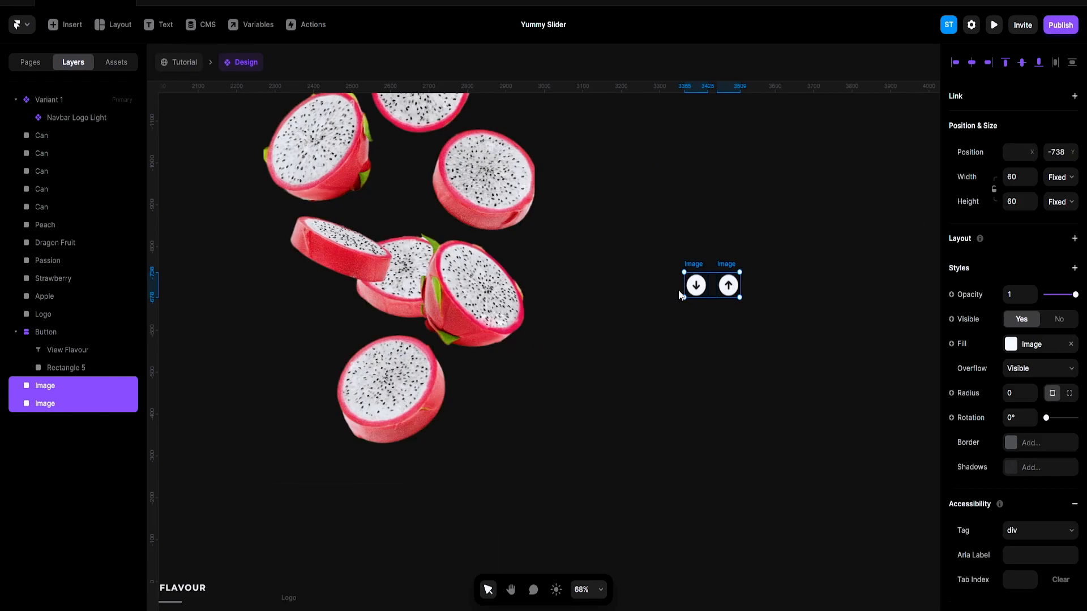
# Try placing the two arrow images inside the orange Variant 1 frame and return them beside the dragon fruit
pyautogui.scroll(-10, 780, 291)
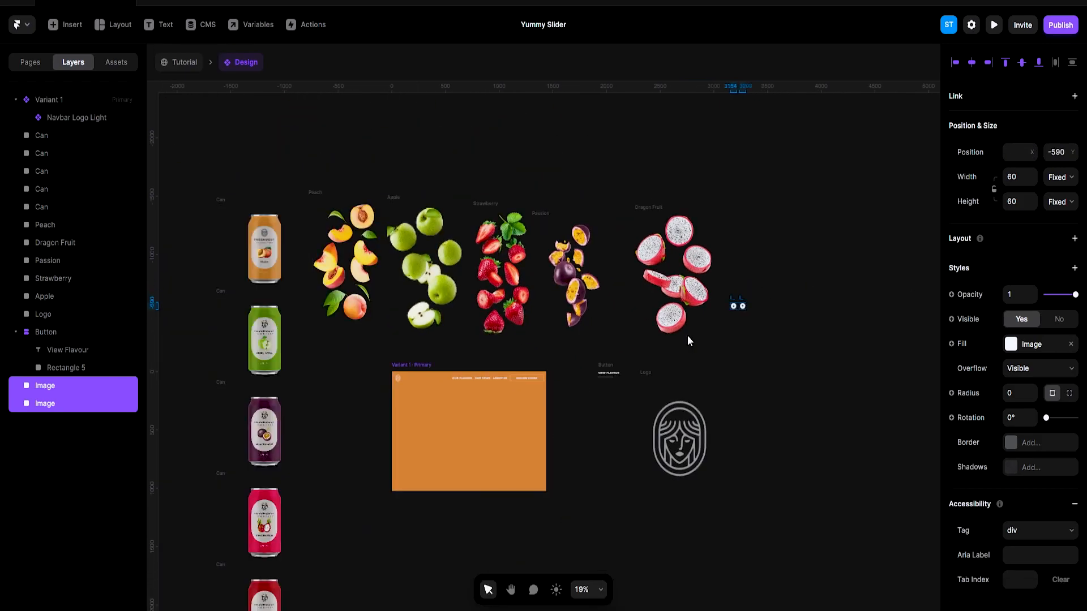
pyautogui.moveTo(746, 296); pyautogui.dragTo(490, 421)
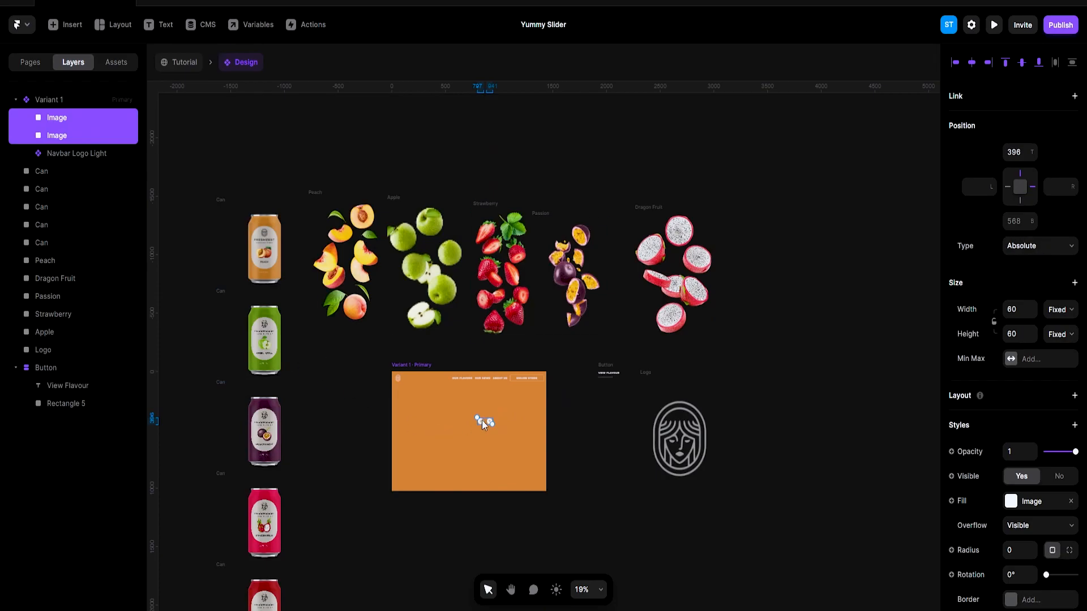
pyautogui.moveTo(482, 422); pyautogui.dragTo(743, 228)
pyautogui.click(773, 256)
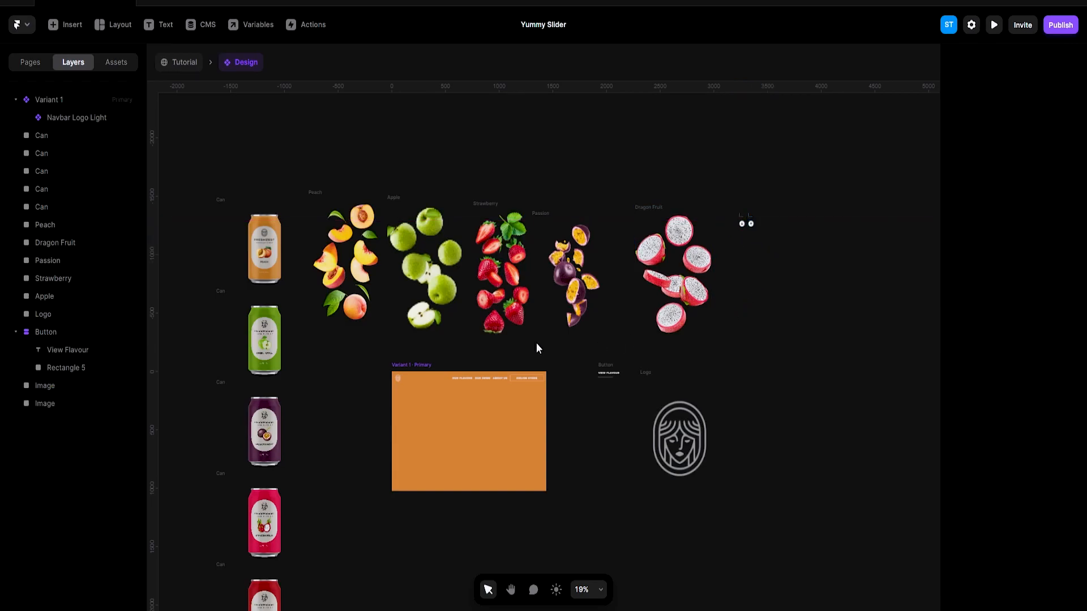
# Switch to Figma and copy the H1 heading and P paragraph frames with Figma to HTML with Framer
pyautogui.scroll(-2, 767, 383)
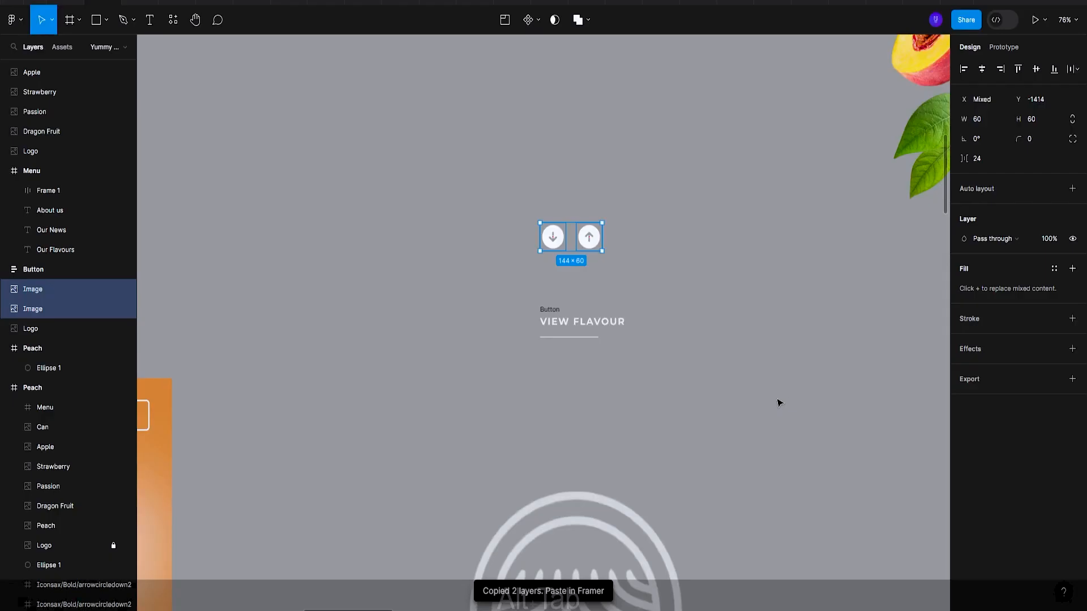
pyautogui.scroll(-5, 770, 385)
pyautogui.scroll(-5, 769, 380)
pyautogui.scroll(-6, 769, 380)
pyautogui.hscroll(-2, 209, 152)
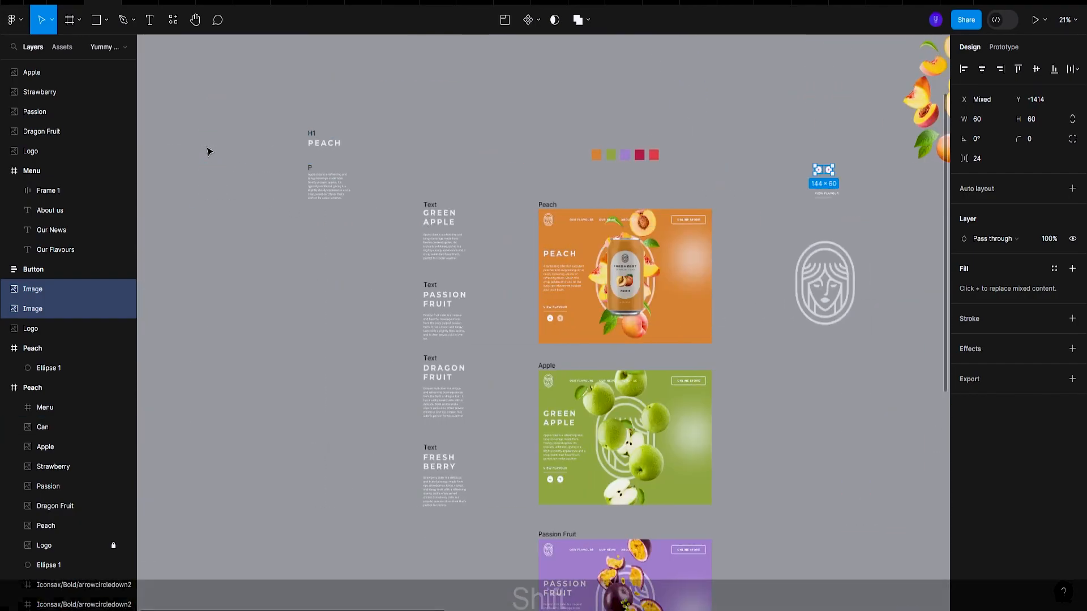
pyautogui.click(312, 139)
pyautogui.scroll(3, 312, 180)
pyautogui.scroll(4, 312, 180)
pyautogui.keyDown('shift'); pyautogui.click(312, 179); pyautogui.keyUp('shift')
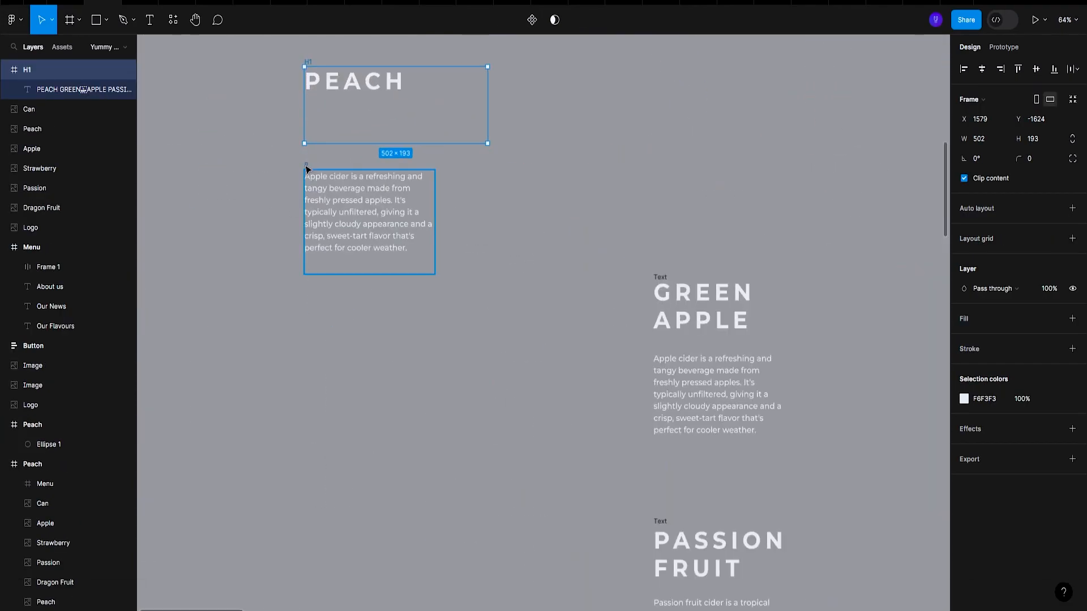
pyautogui.hotkey('ctrl', 'p')
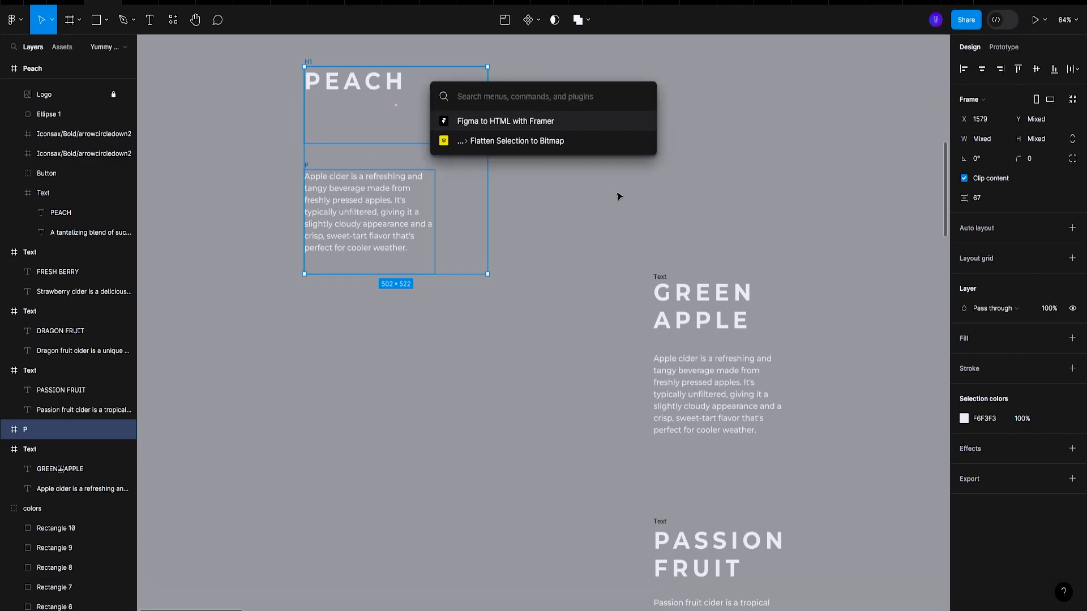
pyautogui.press('Return')
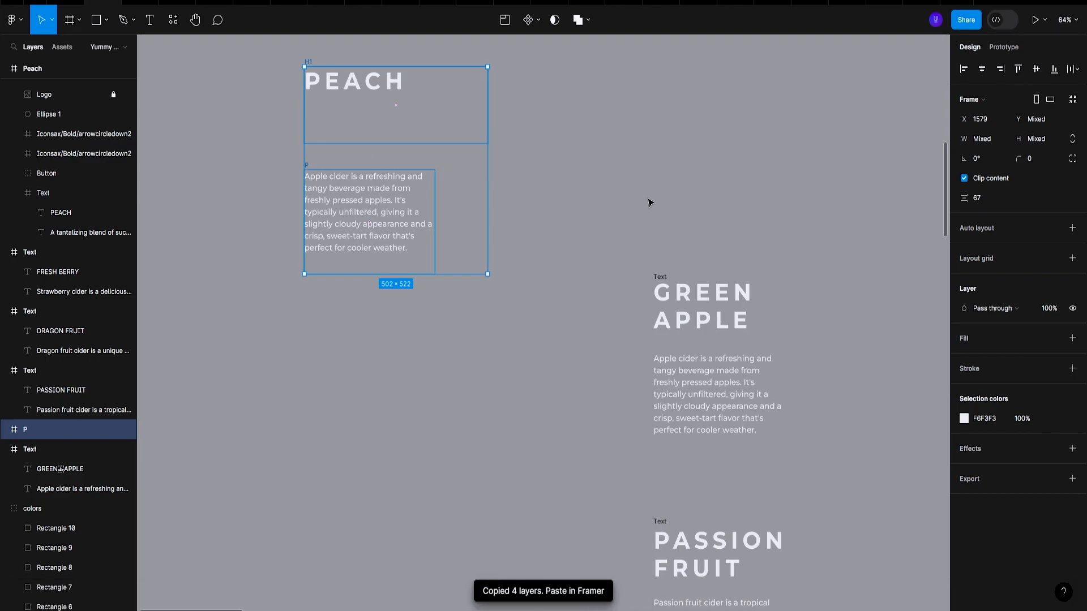
# Switch to Framer, paste the H1 and P frames, and place the P frame on the empty canvas beside the dragon fruit
pyautogui.hotkey('alt', 'Tab')
pyautogui.hotkey('ctrl', 'v')
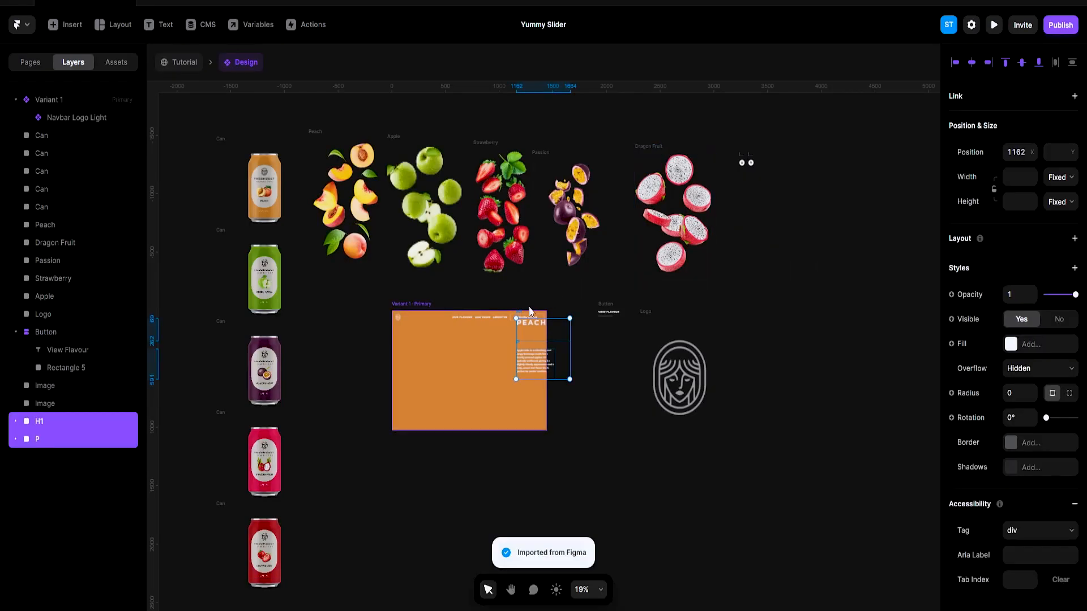
pyautogui.moveTo(521, 315); pyautogui.dragTo(828, 270)
pyautogui.hotkey('ctrl', 'z')
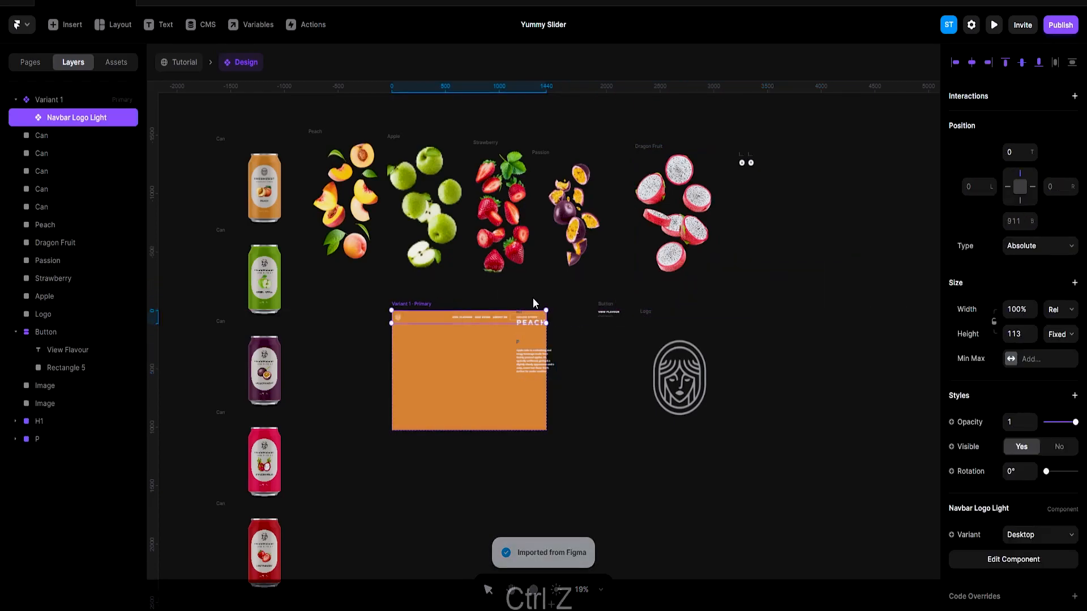
pyautogui.moveTo(521, 346); pyautogui.dragTo(796, 229)
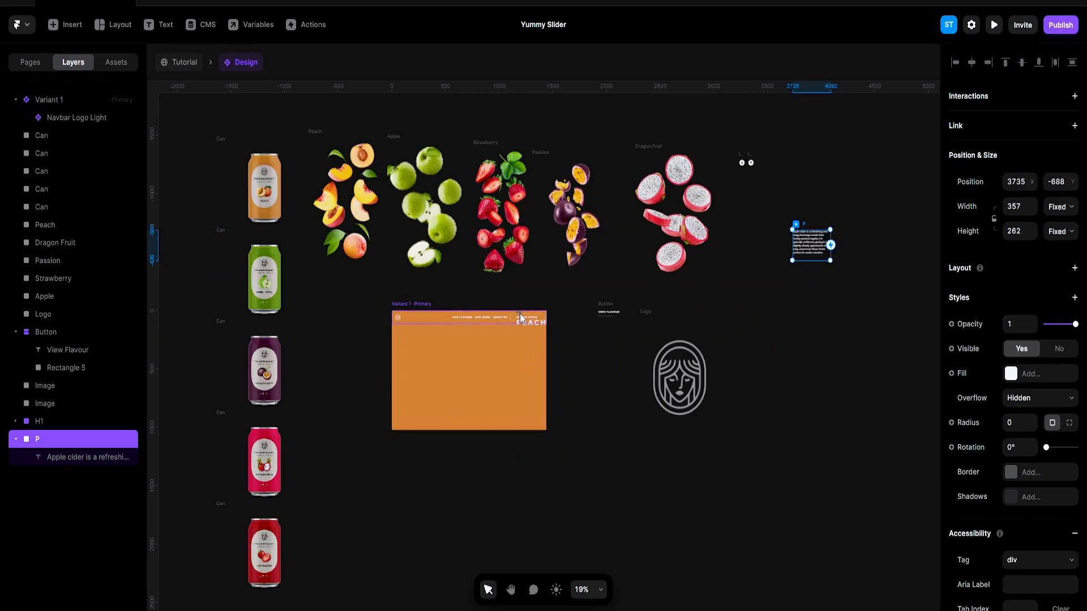
# Move the H1 heading frame out of the orange Variant 1 frame and place it above the P frame, aligned with it
pyautogui.scroll(5, 525, 332)
pyautogui.scroll(3, 525, 331)
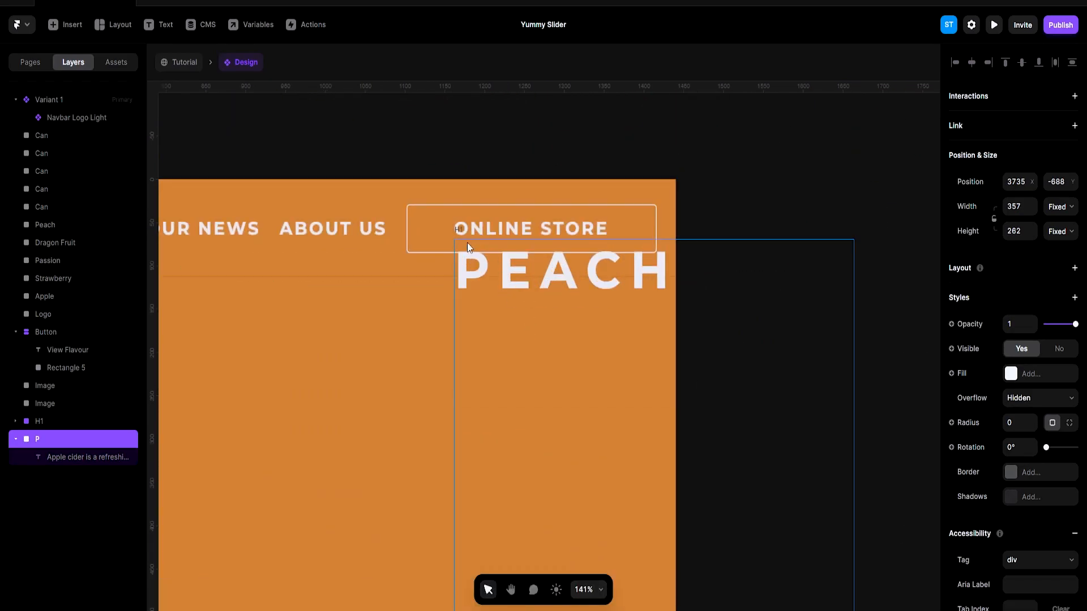
pyautogui.moveTo(460, 227); pyautogui.dragTo(772, 184)
pyautogui.scroll(-8, 772, 184)
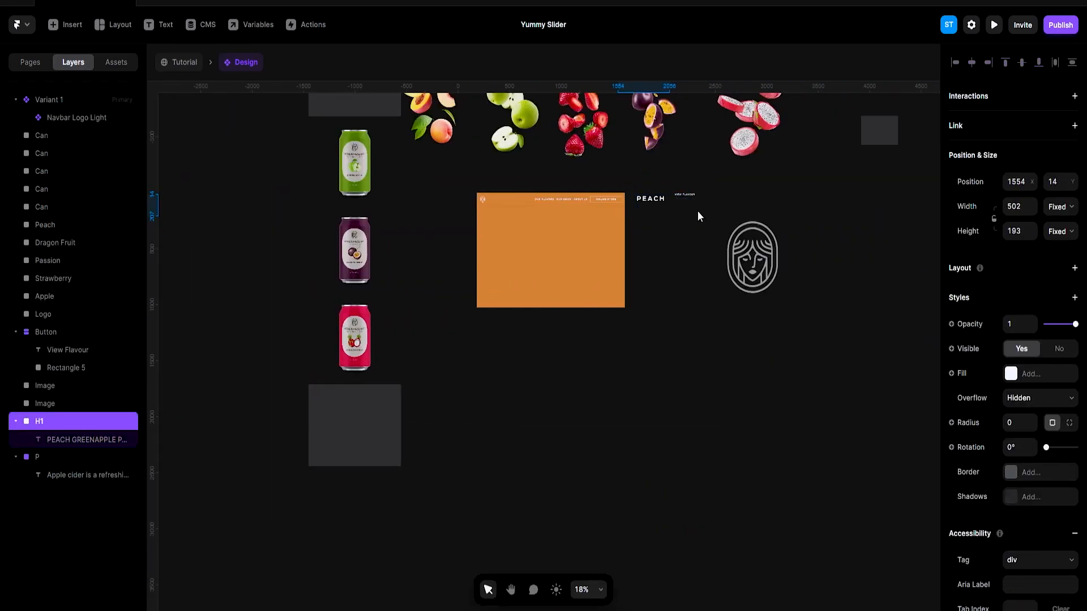
pyautogui.moveTo(535, 190); pyautogui.dragTo(761, 182)
pyautogui.click(808, 272)
pyautogui.scroll(3, 357, 330)
pyautogui.scroll(-5, 619, 365)
# Scale the Logo image down to about 605 × 846, move it into Variant 1 and center it horizontally and vertically
pyautogui.click(718, 366)
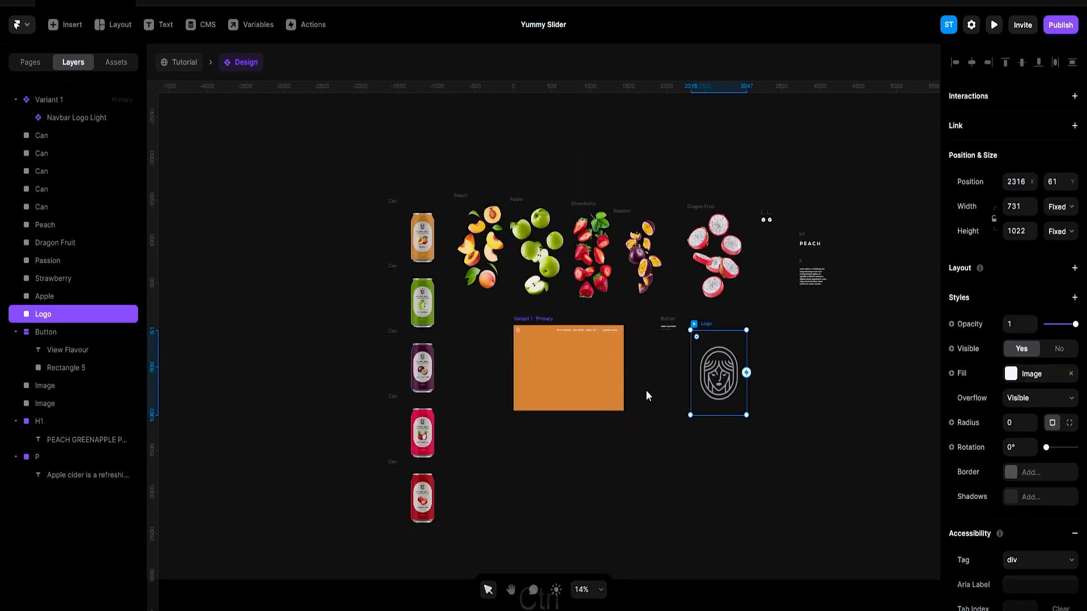
pyautogui.scroll(2, 646, 390)
pyautogui.moveTo(804, 429); pyautogui.dragTo(790, 407)
pyautogui.moveTo(758, 363); pyautogui.dragTo(525, 360)
pyautogui.click(972, 63)
pyautogui.click(1022, 62)
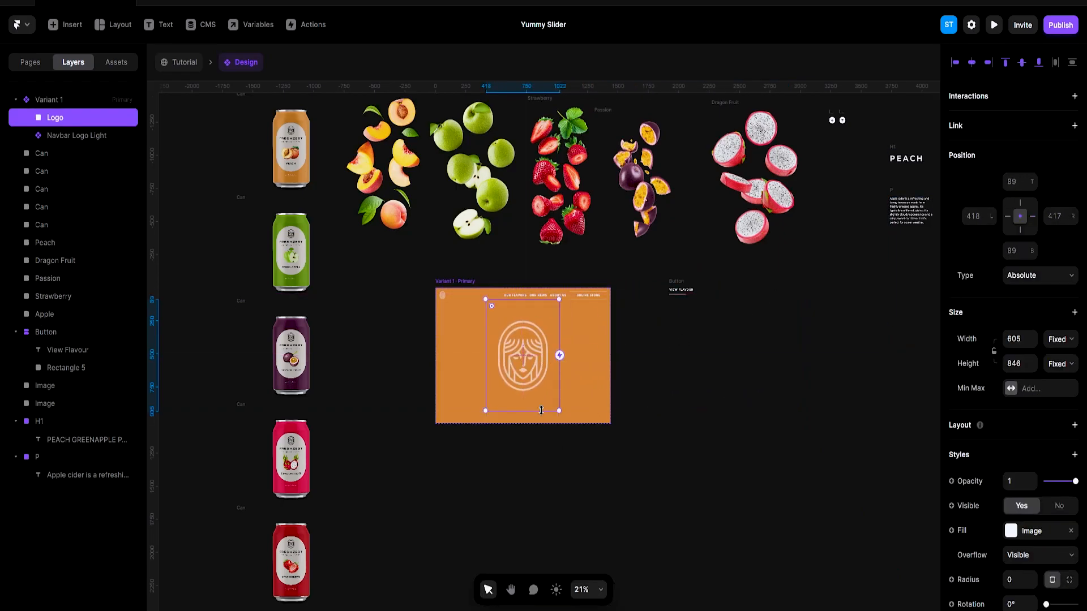
# Lock the Logo layer inside Variant 1
pyautogui.scroll(3, 518, 378)
pyautogui.scroll(3, 571, 365)
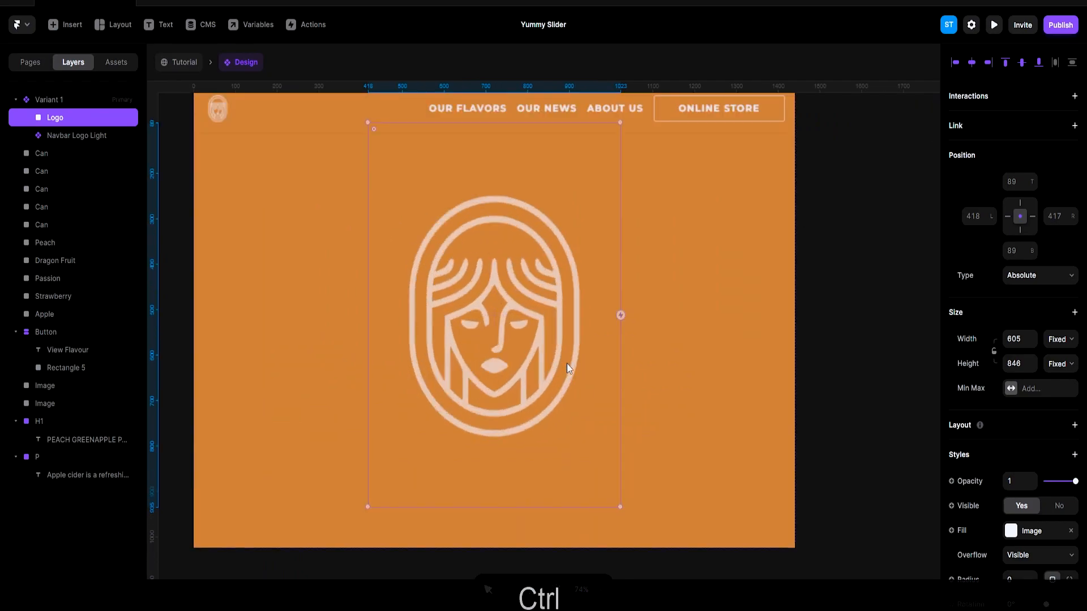
pyautogui.rightClick(52, 122)
pyautogui.click(107, 328)
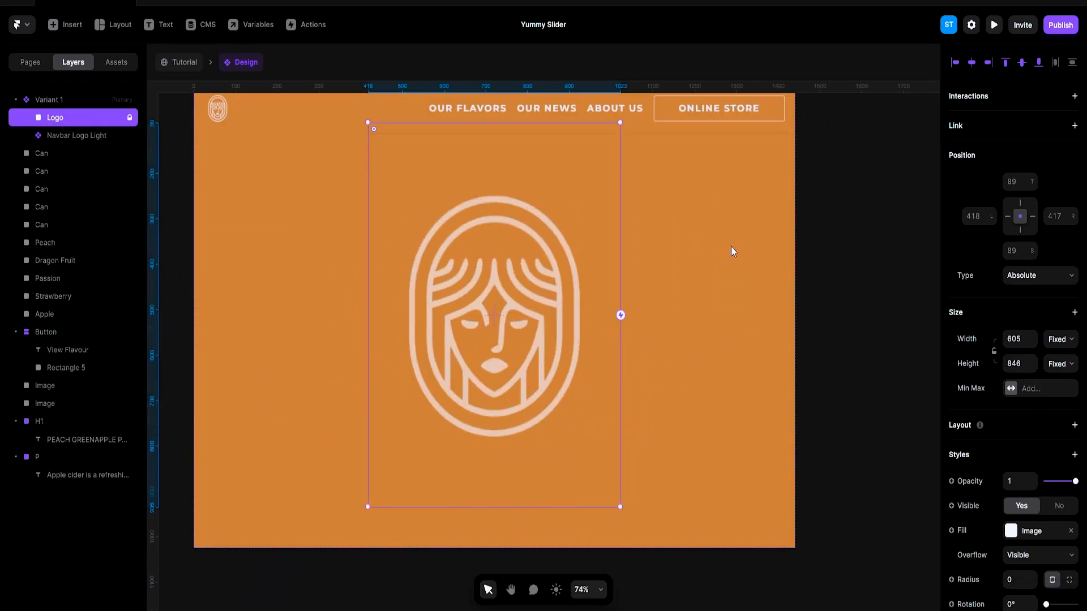
# Move the H1 heading frame into Variant 1, beside the logo at about 81 from the left edge and 319 from the top
pyautogui.scroll(-4, 730, 296)
pyautogui.scroll(-3, 691, 304)
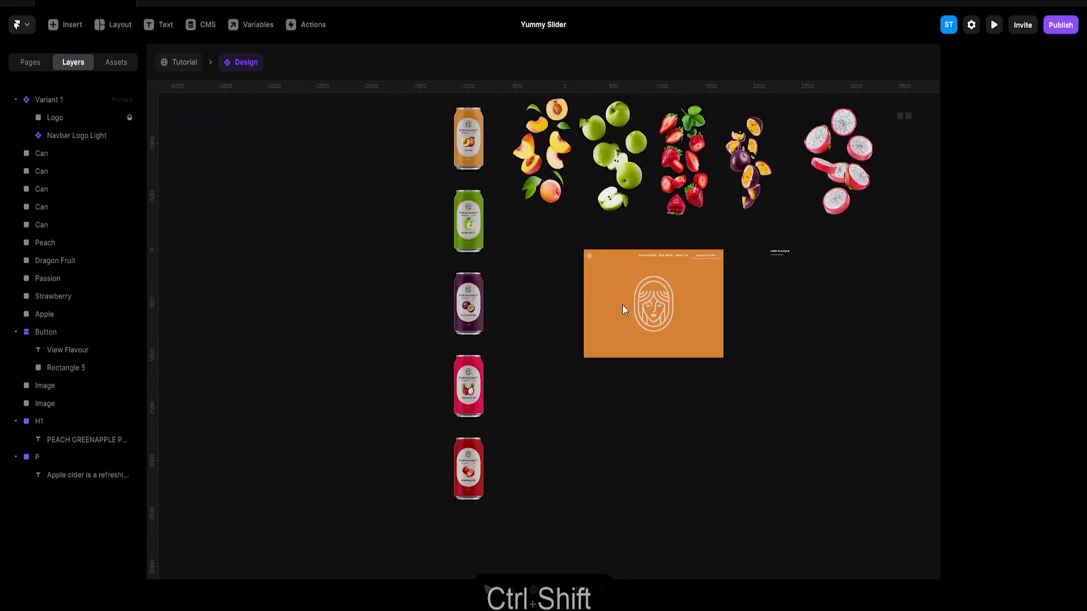
pyautogui.hscroll(5, 623, 305)
pyautogui.scroll(3, 708, 313)
pyautogui.scroll(-1, 753, 317)
pyautogui.hscroll(2, 753, 317)
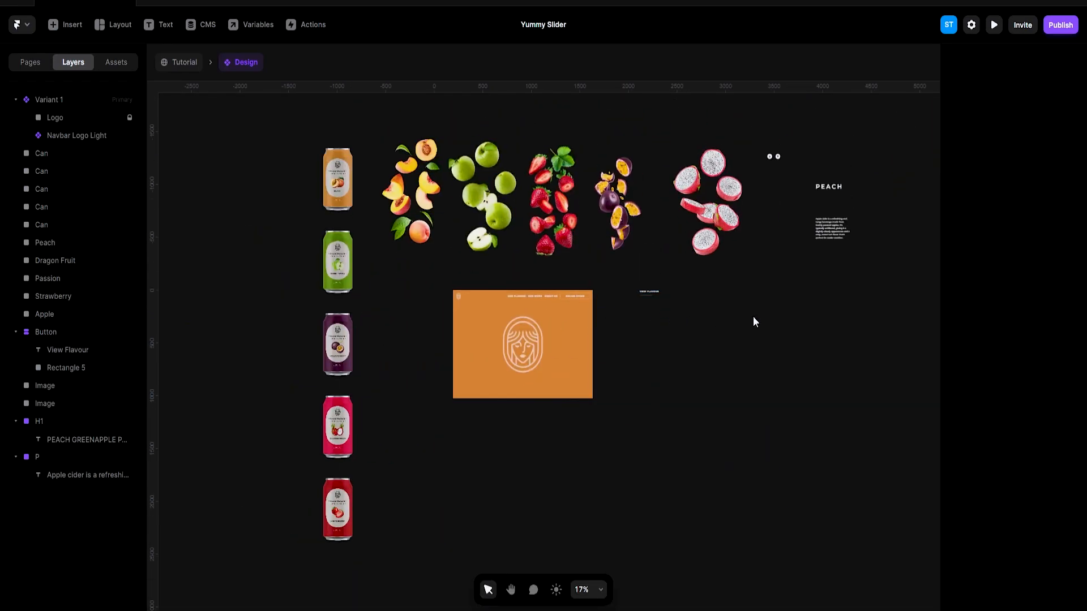
pyautogui.hscroll(2, 753, 321)
pyautogui.scroll(3, 847, 194)
pyautogui.click(759, 179)
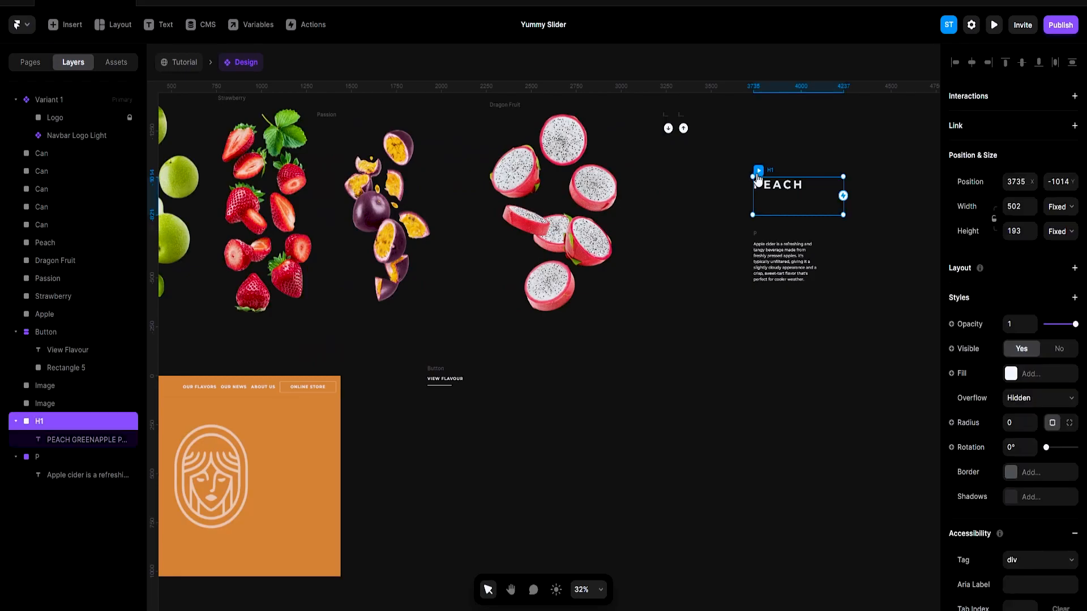
pyautogui.scroll(-3, 810, 258)
pyautogui.moveTo(794, 216); pyautogui.dragTo(476, 340)
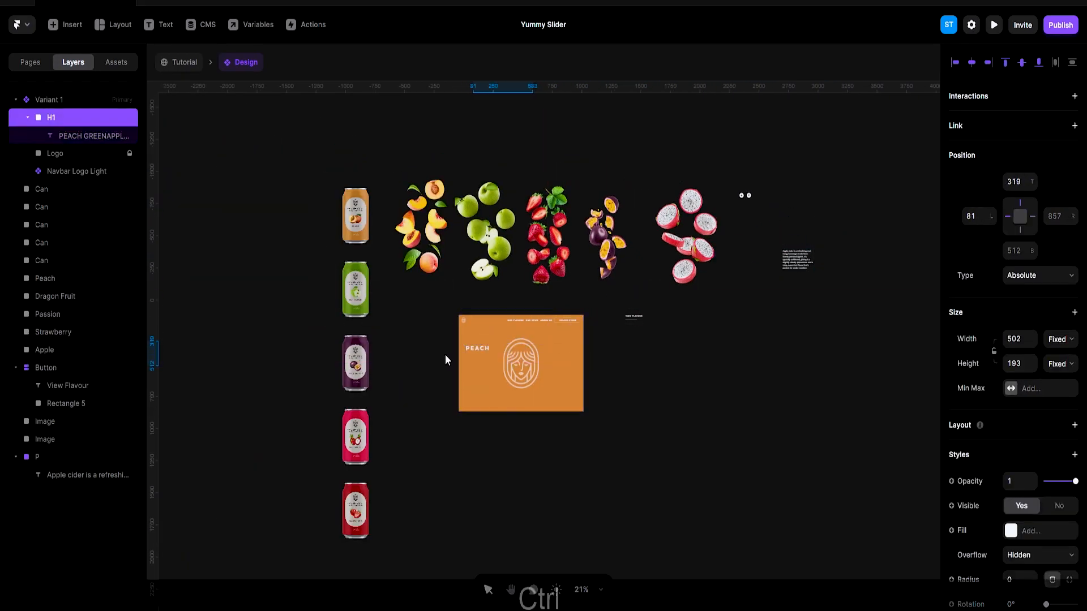
pyautogui.scroll(6, 445, 354)
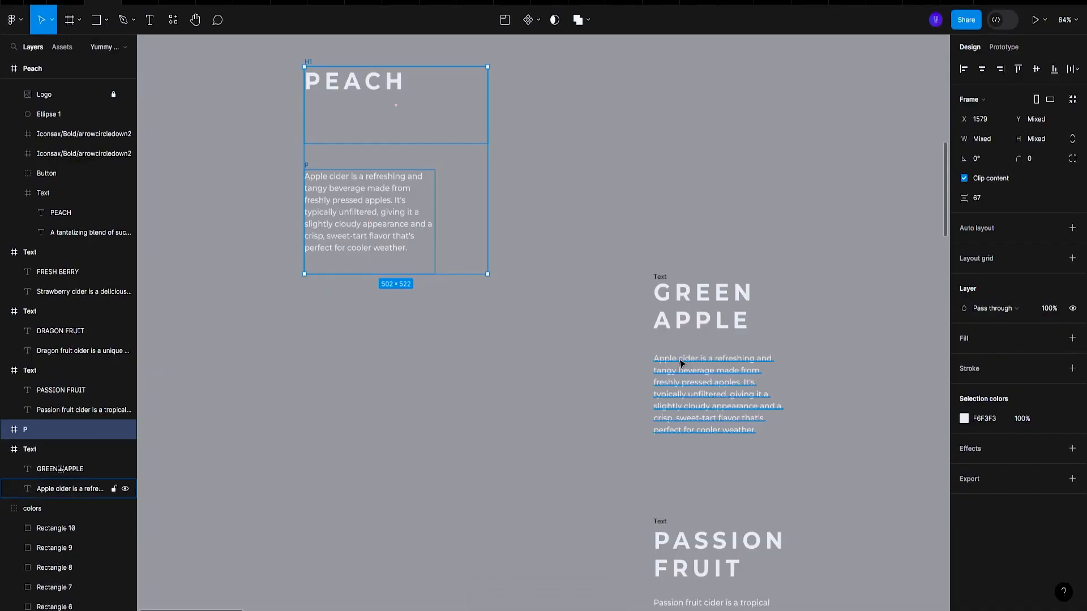
# Switch to Figma, check the PEACH heading's placement in the Peach frame, and return to Framer
pyautogui.scroll(-5, 681, 364)
pyautogui.hscroll(3, 693, 368)
pyautogui.scroll(3, 728, 388)
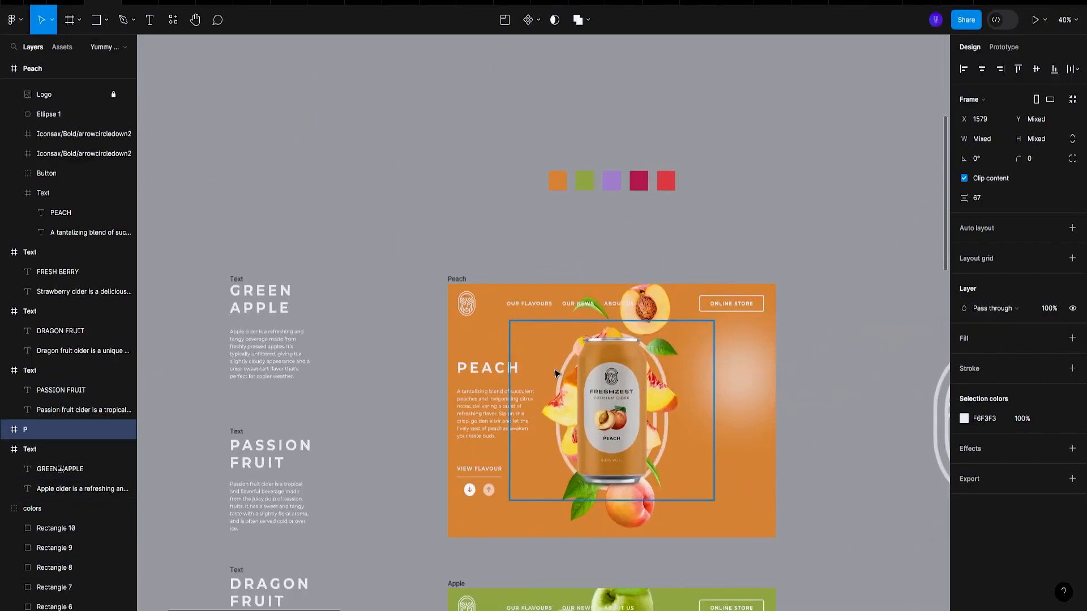
pyautogui.click(481, 371)
pyautogui.hotkey('ctrl', 'c')
pyautogui.hotkey('alt', 'Tab')
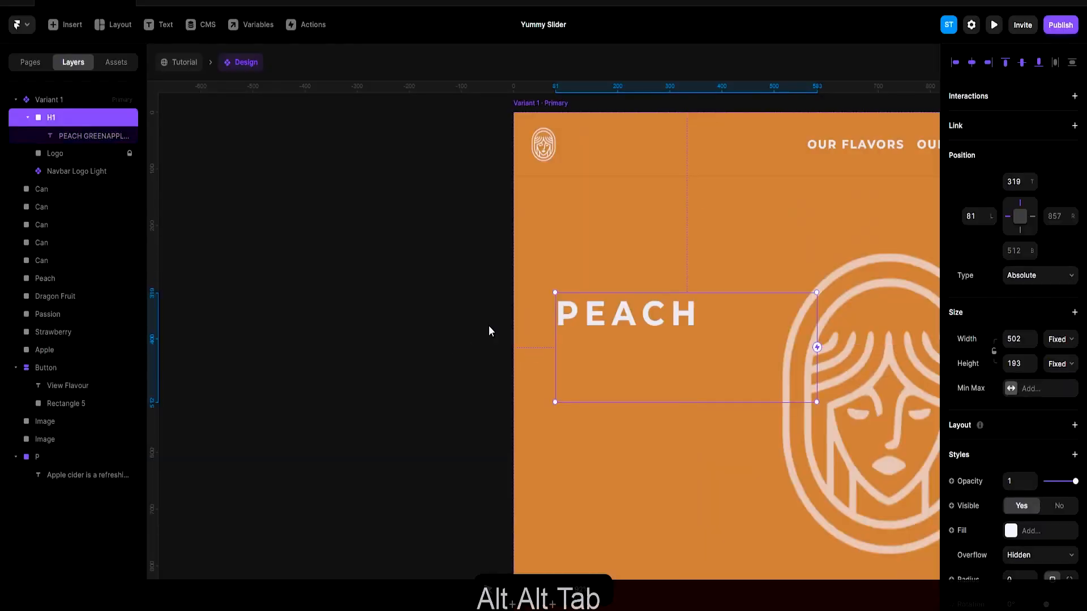
# Nudge the H1 heading frame so it sits 40 from the left edge of Variant 1
pyautogui.scroll(-6, 534, 323)
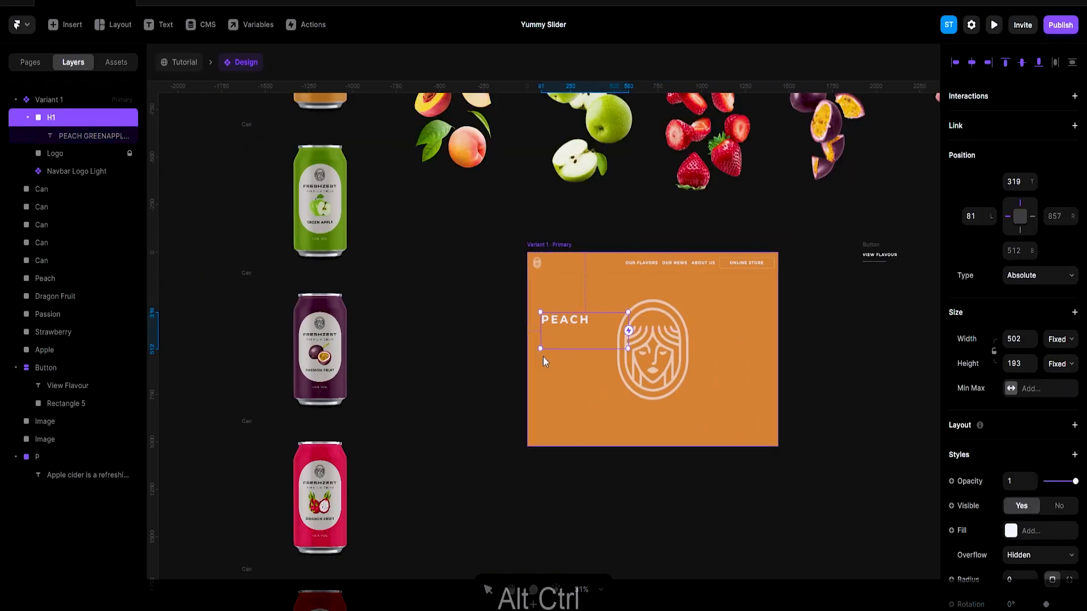
pyautogui.scroll(4, 542, 356)
pyautogui.hotkey('shift', 'Left')
pyautogui.hotkey('shift', 'Left')
pyautogui.hotkey('shift', 'Left')
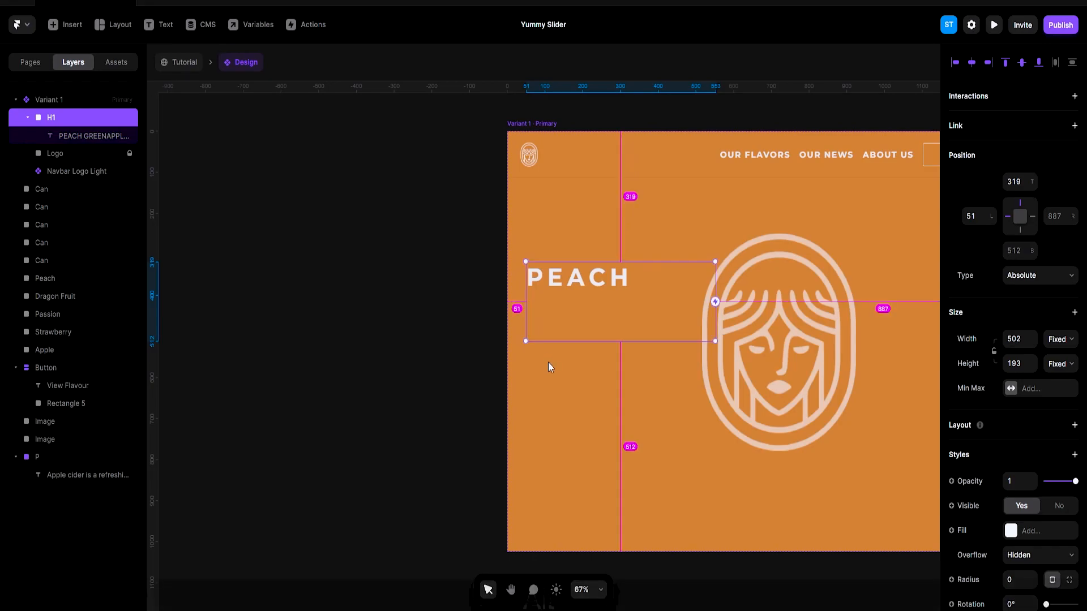
pyautogui.hotkey('alt', 'shift', 'Left')
pyautogui.press('Left')
# Move the P paragraph frame into Variant 1, below the PEACH heading
pyautogui.scroll(-6, 547, 364)
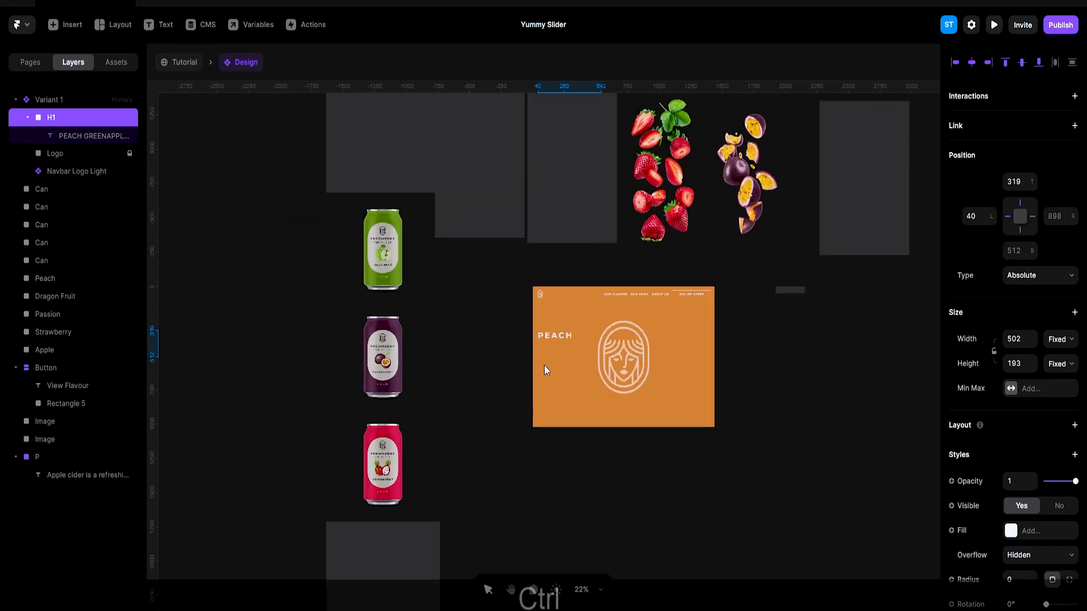
pyautogui.hscroll(2, 731, 290)
pyautogui.moveTo(895, 187); pyautogui.dragTo(430, 348)
pyautogui.scroll(5, 410, 372)
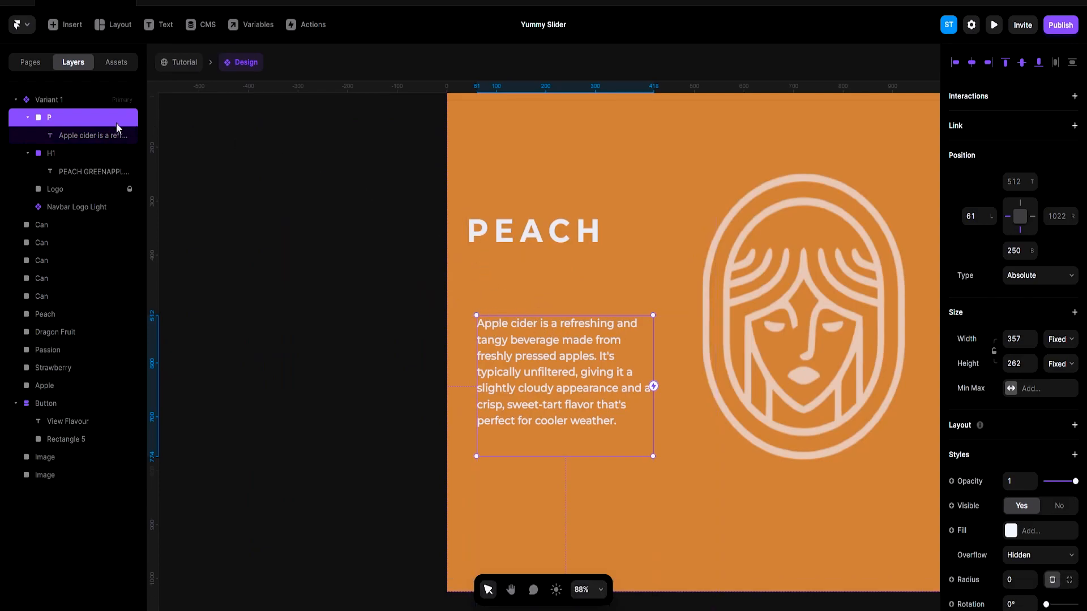
# Align the P frame with the heading at 40 from the left edge and lower it to 230 from the bottom
pyautogui.click(26, 118)
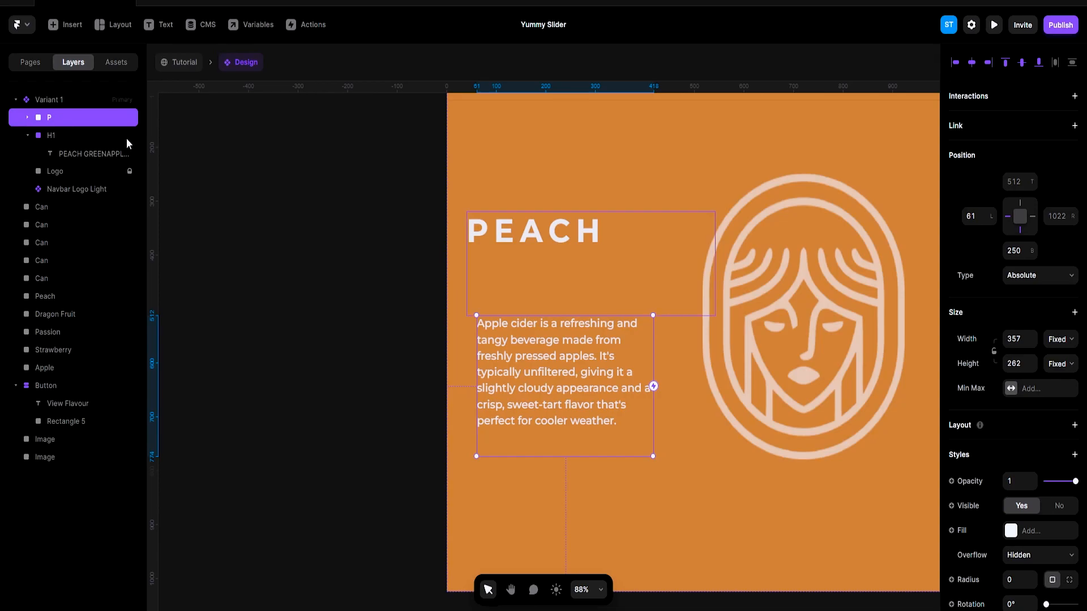
pyautogui.doubleClick(533, 335)
pyautogui.hotkey('ctrl', 'z')
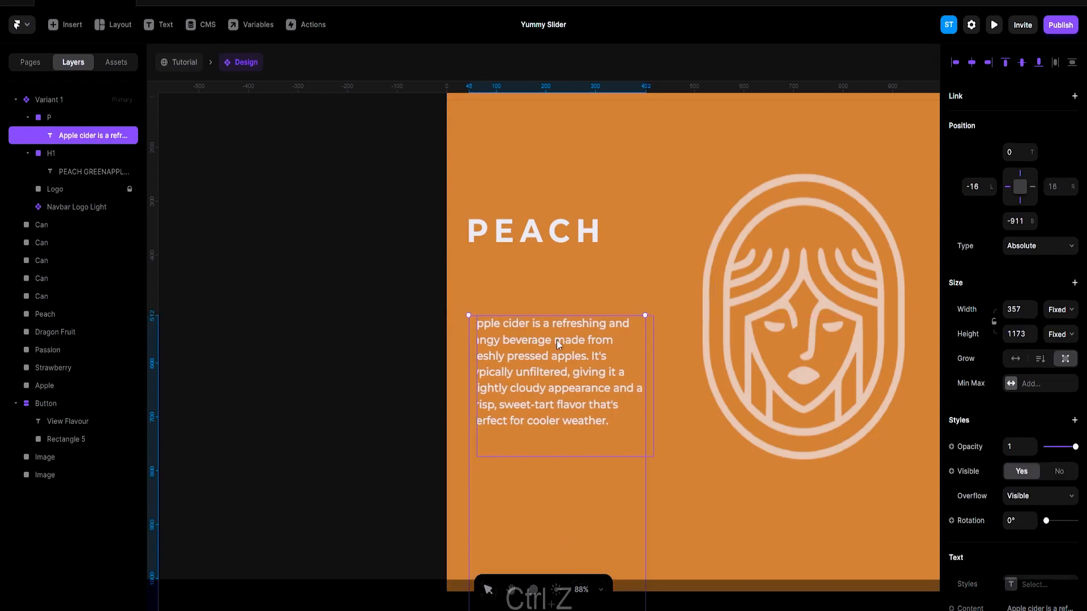
pyautogui.click(46, 118)
pyautogui.click(27, 117)
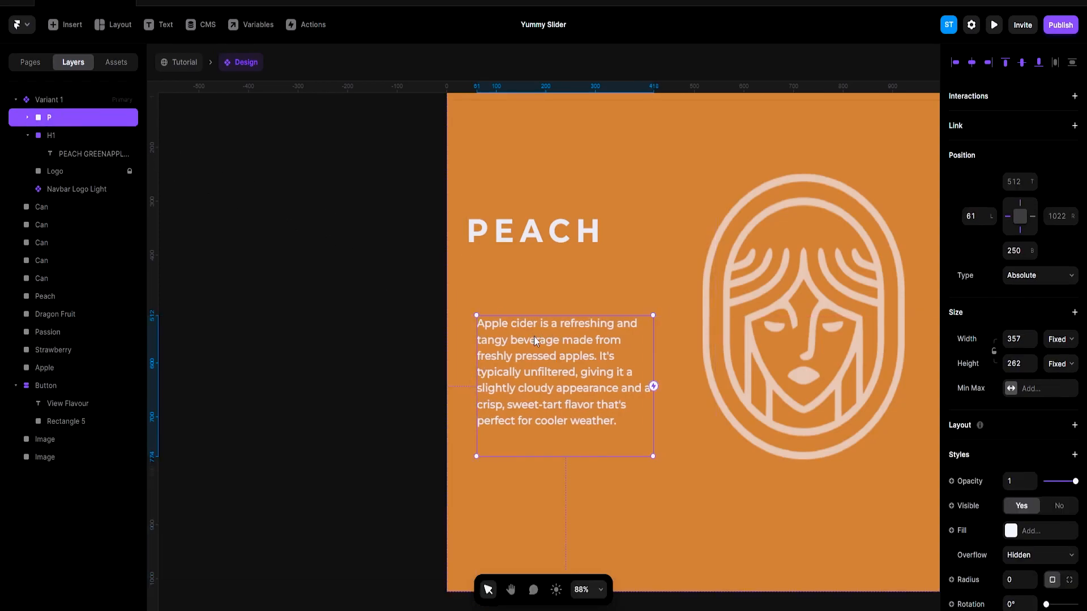
pyautogui.moveTo(528, 332); pyautogui.dragTo(522, 332)
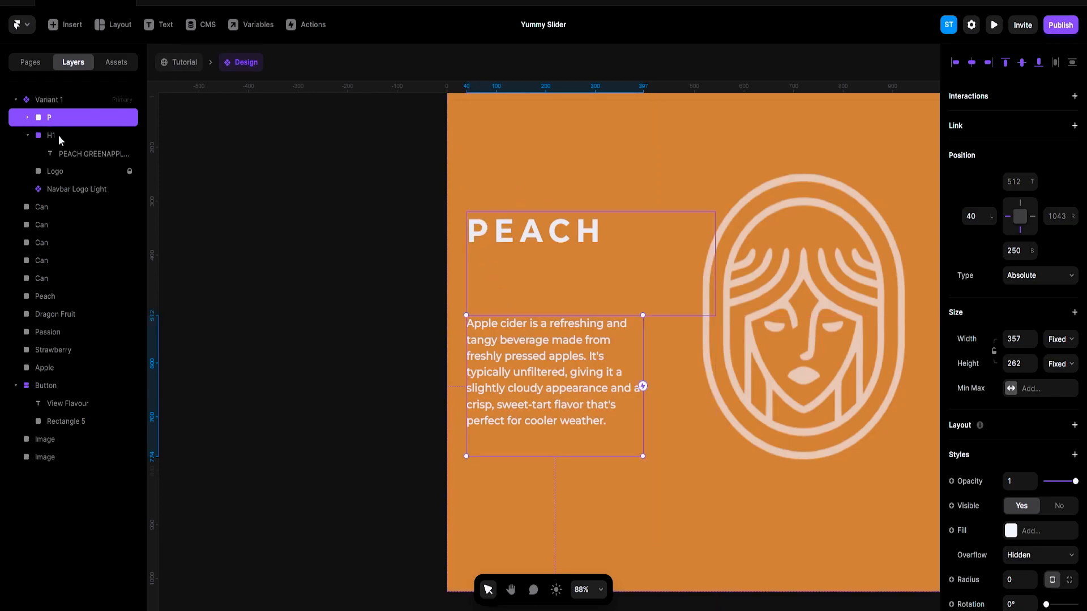
pyautogui.press('Down')
pyautogui.press('Down')
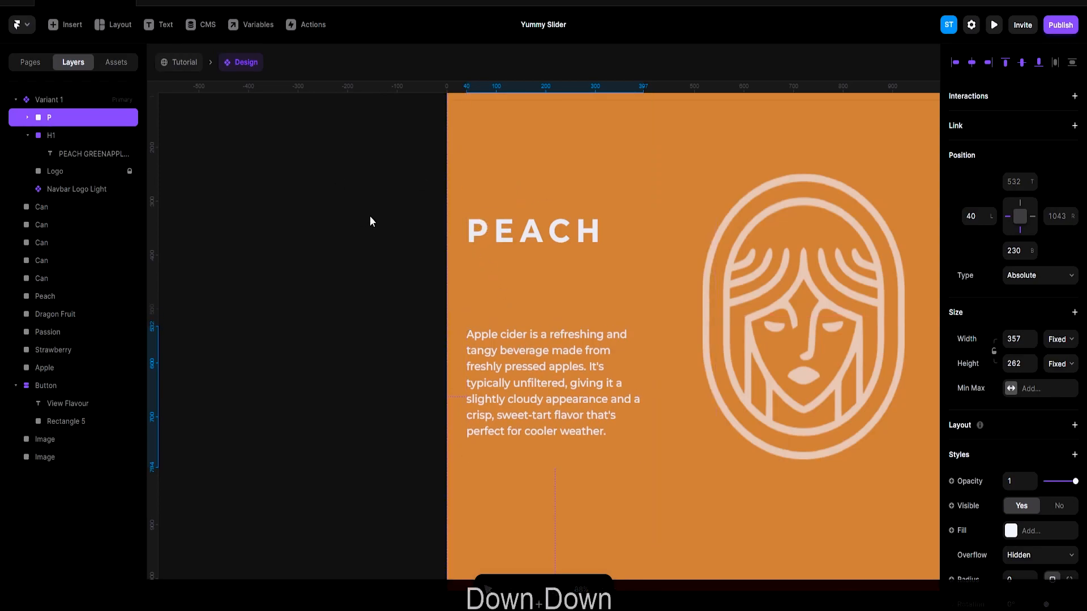
# Wrap the P and H1 frames in a new frame, give it a vertical stack layout and left-align its contents
pyautogui.press('alt')
pyautogui.click(27, 135)
pyautogui.keyDown('shift'); pyautogui.click(62, 134); pyautogui.keyUp('shift')
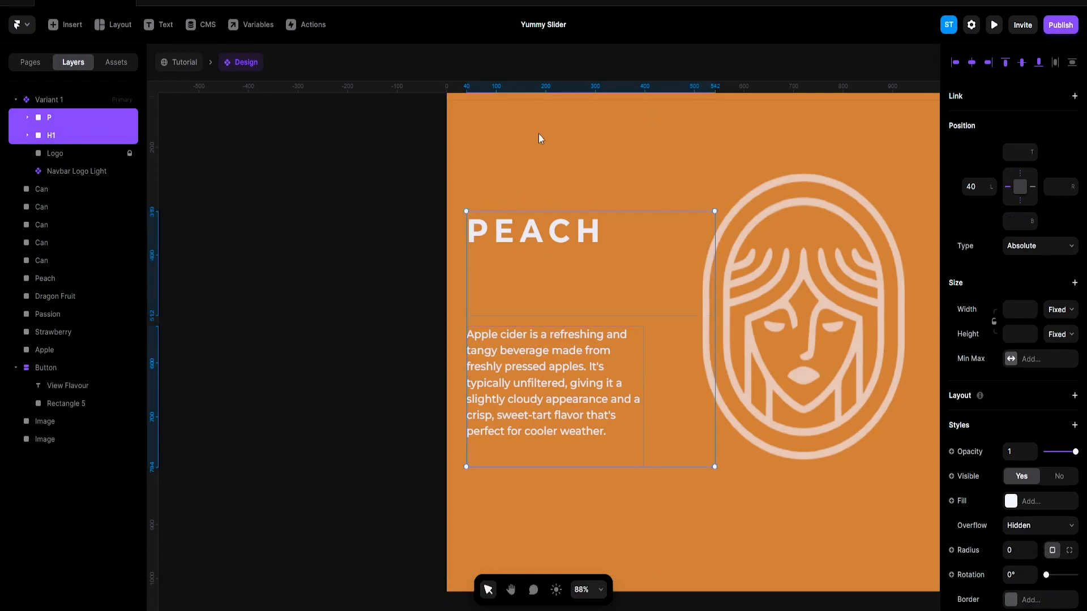
pyautogui.hotkey('ctrl', 'Return')
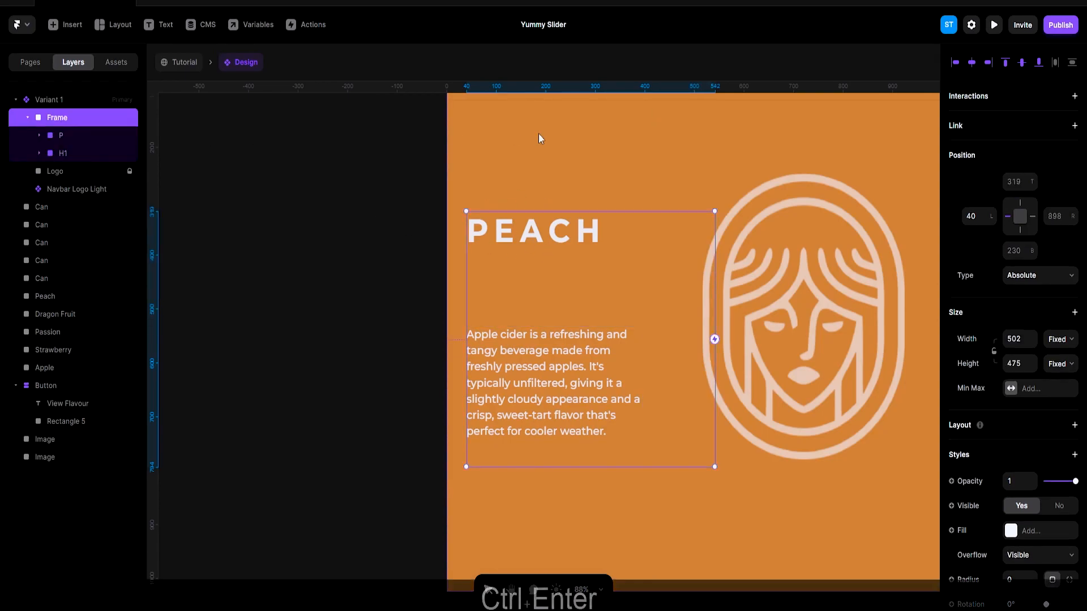
pyautogui.click(1074, 426)
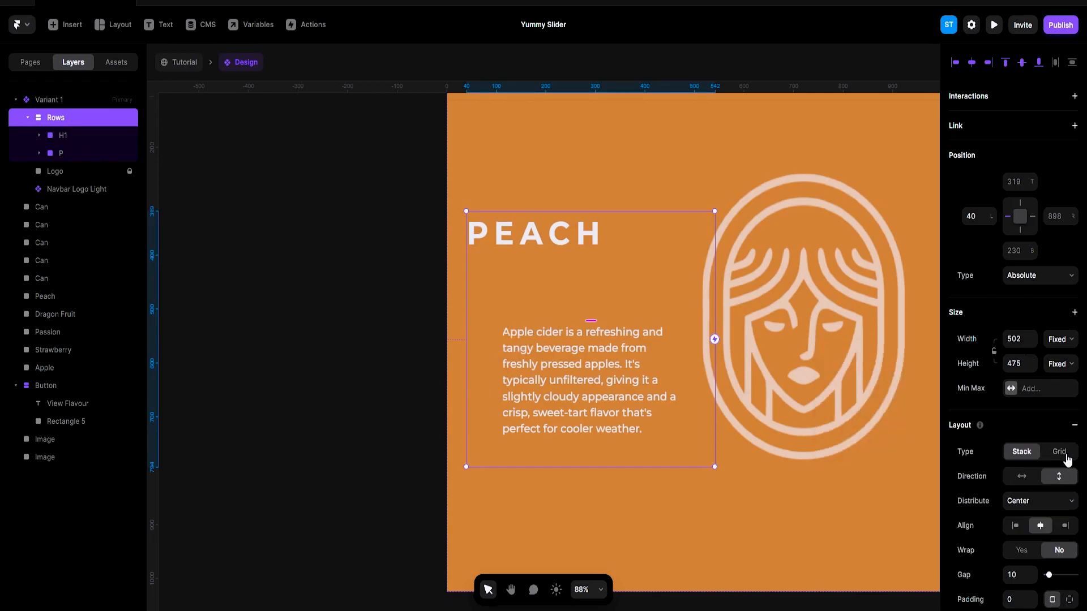
pyautogui.scroll(-3, 1068, 460)
pyautogui.click(1015, 342)
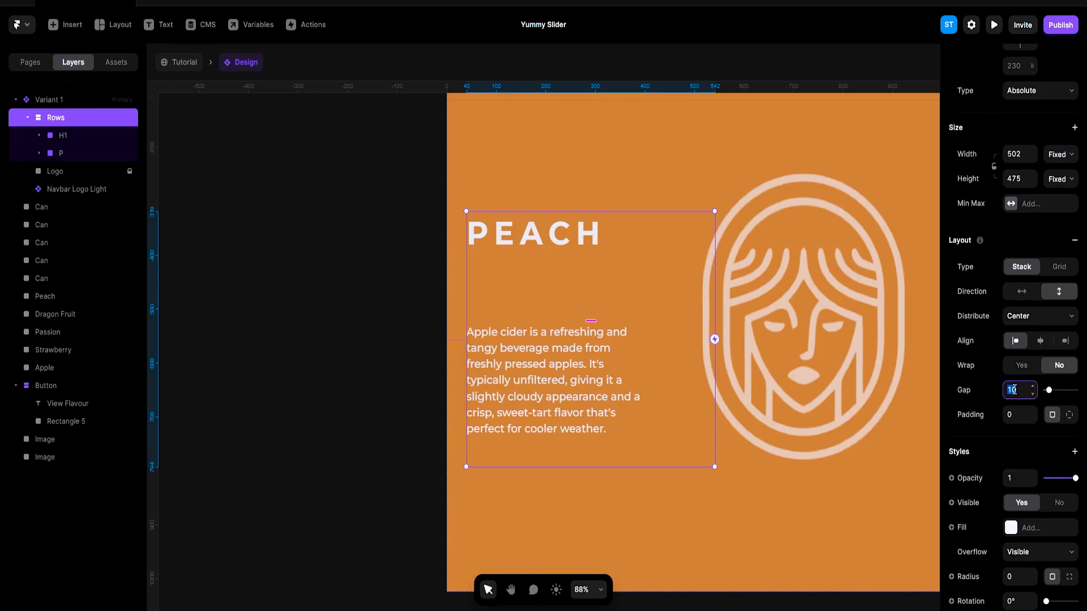
pyautogui.click(362, 266)
# Inspect the PEACH text layer and its H1 frame inside the stack for their size and spacing above the paragraph
pyautogui.scroll(-5, 363, 267)
pyautogui.keyDown('ctrl'); pyautogui.click(430, 266); pyautogui.keyUp('ctrl')
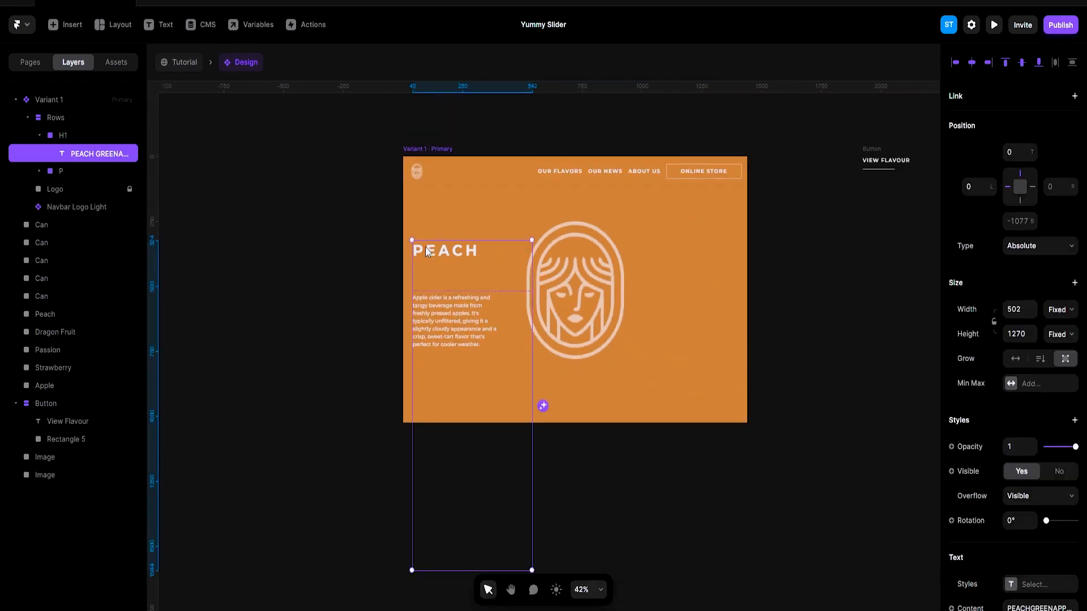
pyautogui.press('alt')
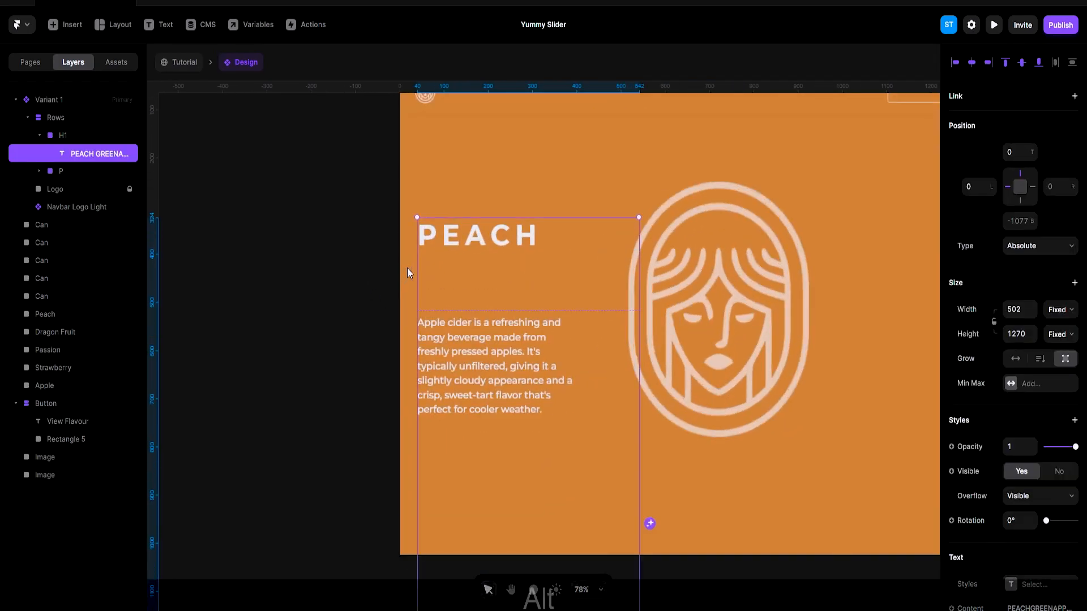
pyautogui.scroll(-3, 408, 272)
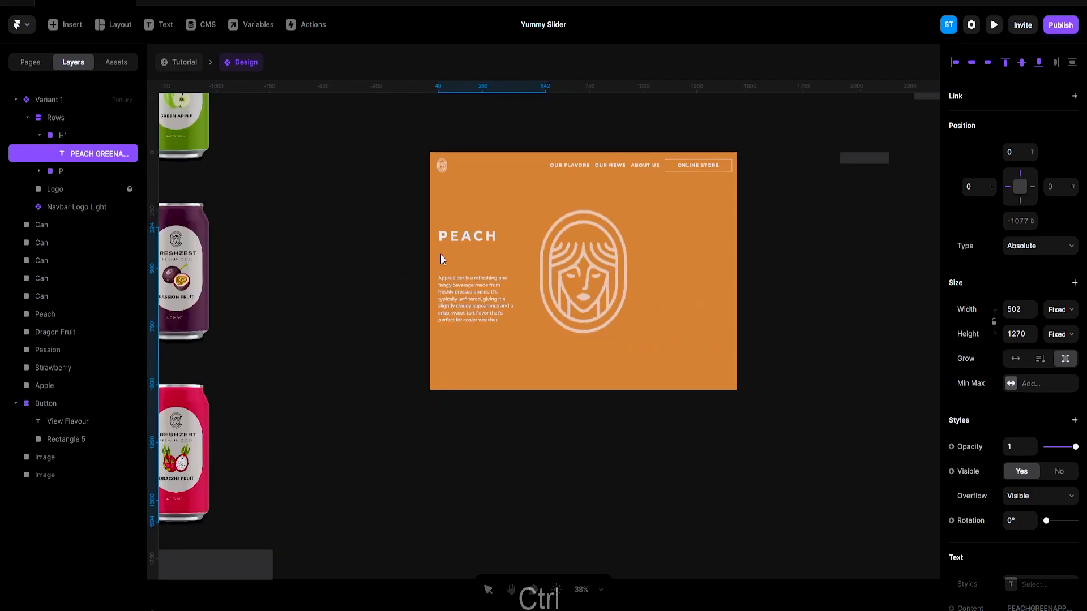
pyautogui.click(64, 136)
pyautogui.scroll(2, 433, 283)
pyautogui.scroll(2, 433, 283)
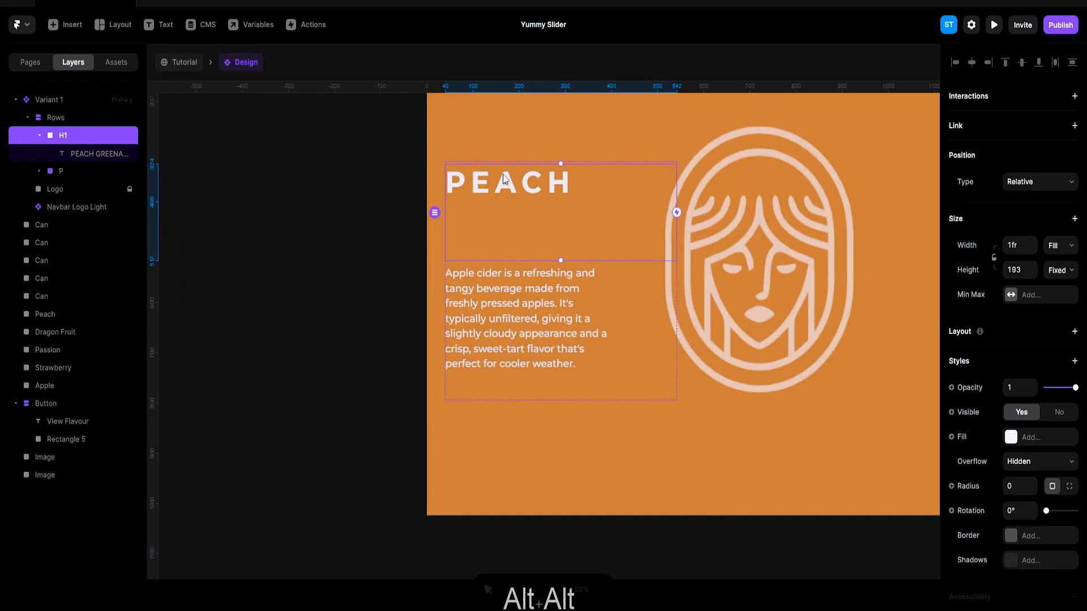
# Rename the stack holding the heading and paragraph to Text
pyautogui.click(56, 117)
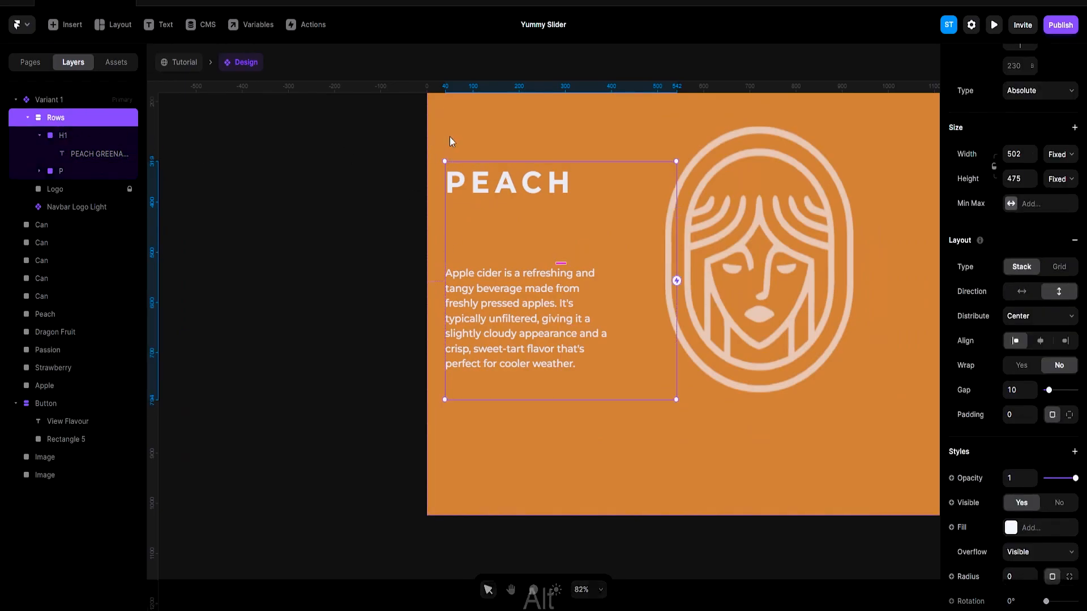
pyautogui.doubleClick(61, 118)
pyautogui.write('Text')
pyautogui.press('Return')
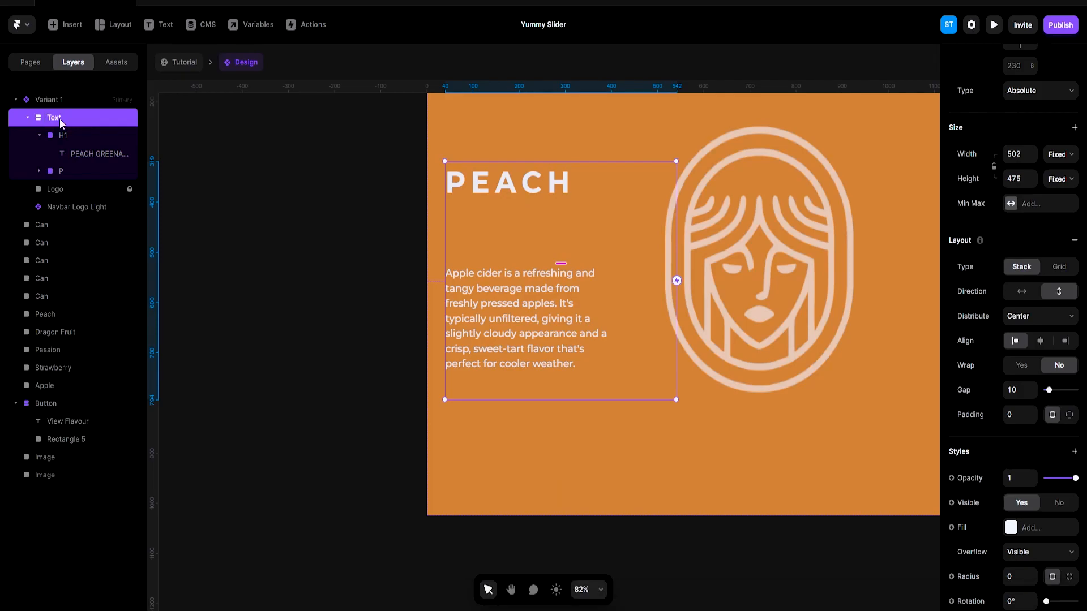
# Place the View Flavour button in Variant 1 below the paragraph, 40 from the left edge and about 124 from the bottom
pyautogui.click(27, 117)
pyautogui.scroll(-5, 351, 242)
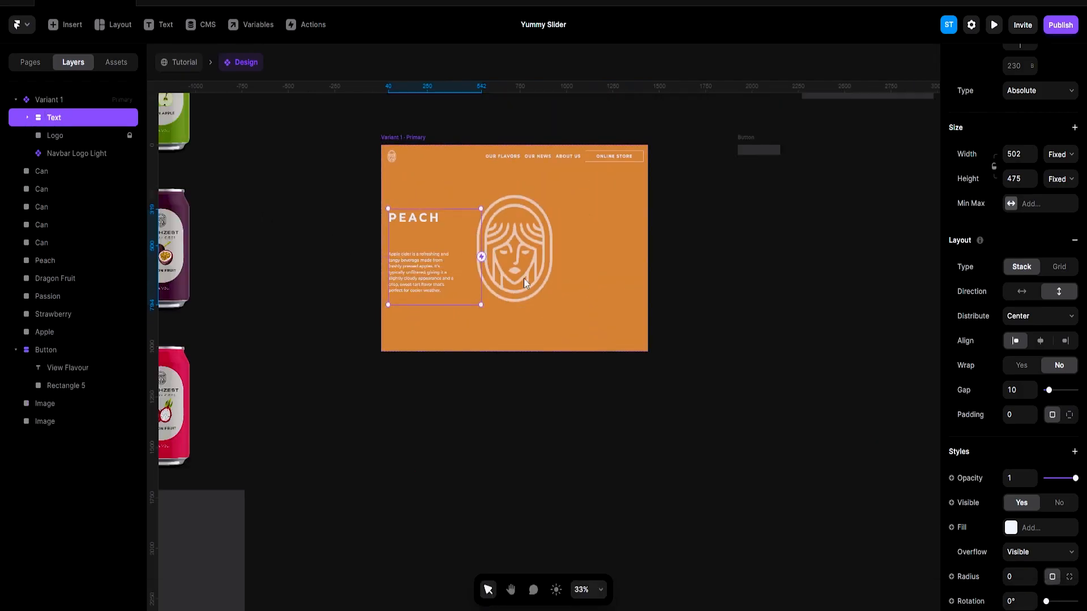
pyautogui.scroll(2, 712, 282)
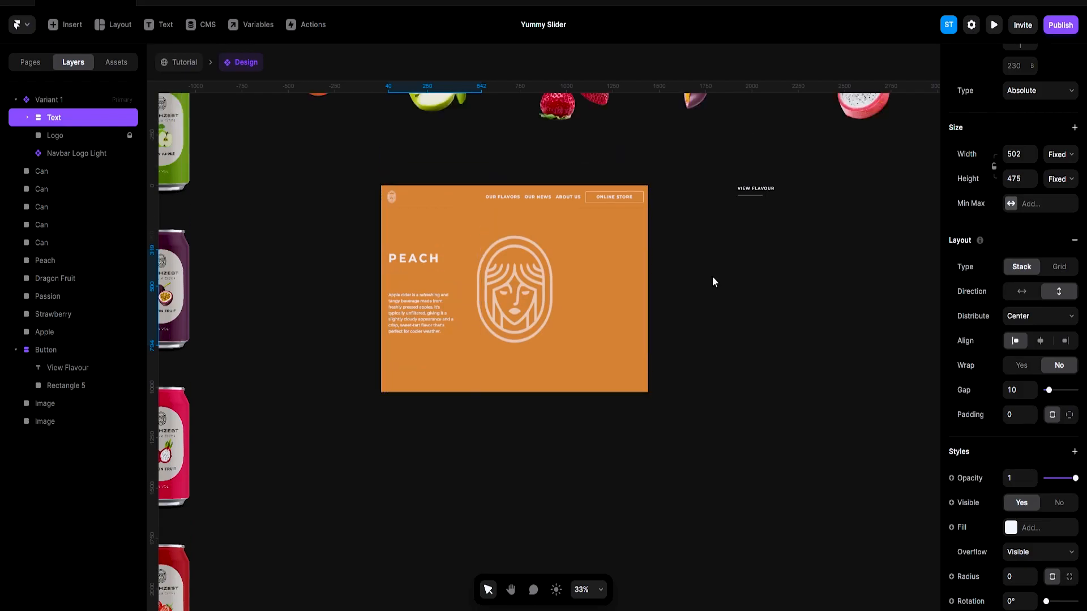
pyautogui.click(712, 282)
pyautogui.scroll(1, 712, 282)
pyautogui.moveTo(750, 165); pyautogui.dragTo(337, 368)
pyautogui.scroll(5, 338, 368)
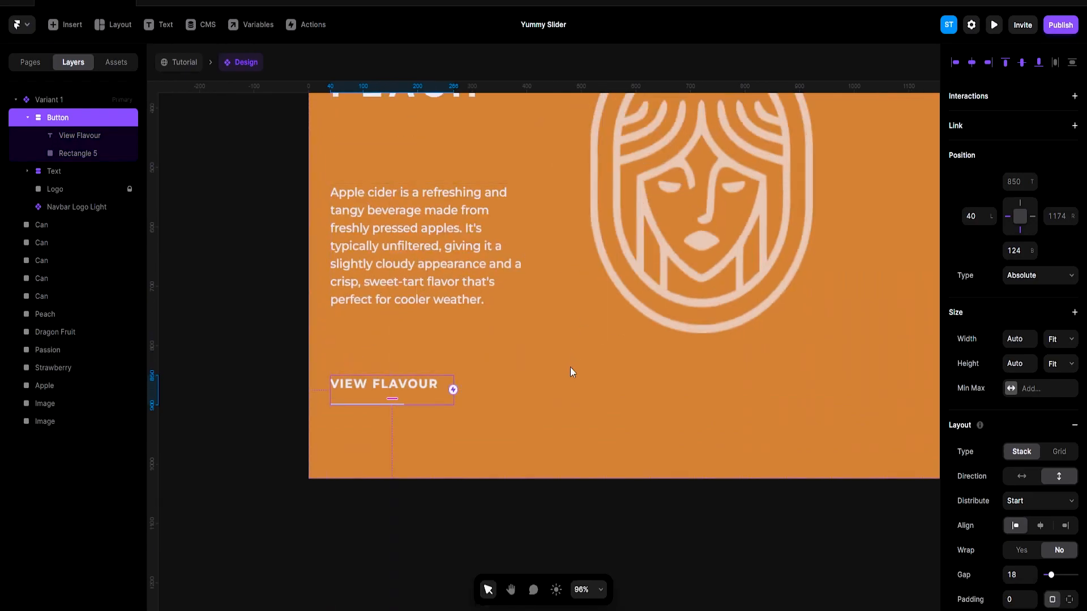
# Raise the View Flavour button closer to the paragraph, to 154 from the bottom edge of Variant 1
pyautogui.scroll(-5, 634, 419)
pyautogui.hscroll(2, 812, 338)
pyautogui.click(788, 329)
pyautogui.scroll(-1, 776, 341)
pyautogui.scroll(-1, 749, 352)
pyautogui.hscroll(2, 681, 368)
pyautogui.scroll(6, 484, 379)
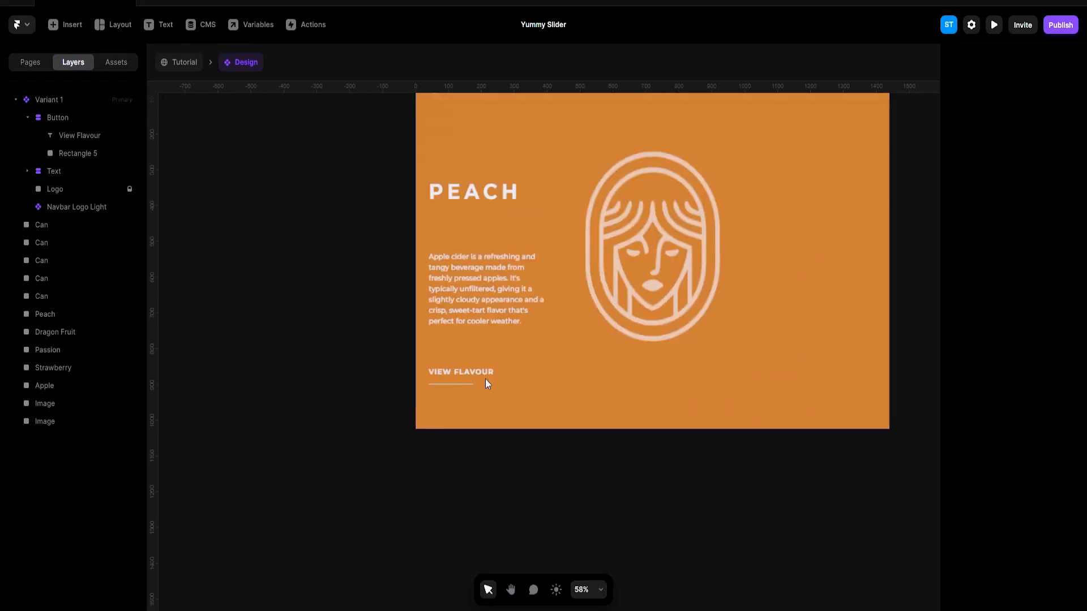
pyautogui.click(443, 379)
pyautogui.hotkey('shift', 'Up')
pyautogui.hotkey('shift', 'Up')
pyautogui.hotkey('shift', 'Up')
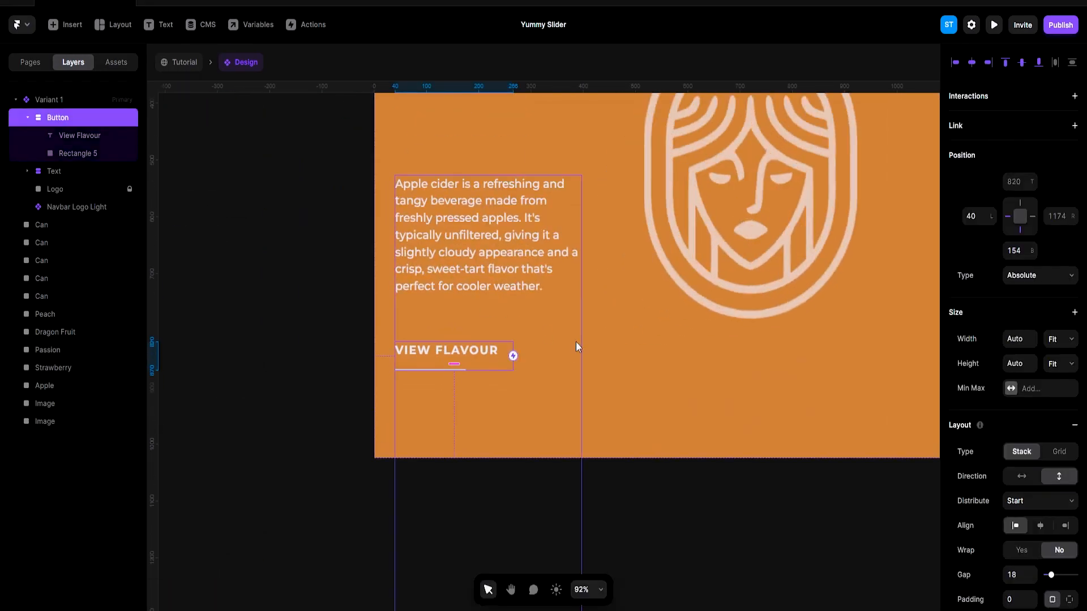
# Bring the two arrow images into Variant 1 by the View Flavour button and set their position type to Absolute
pyautogui.scroll(-5, 658, 357)
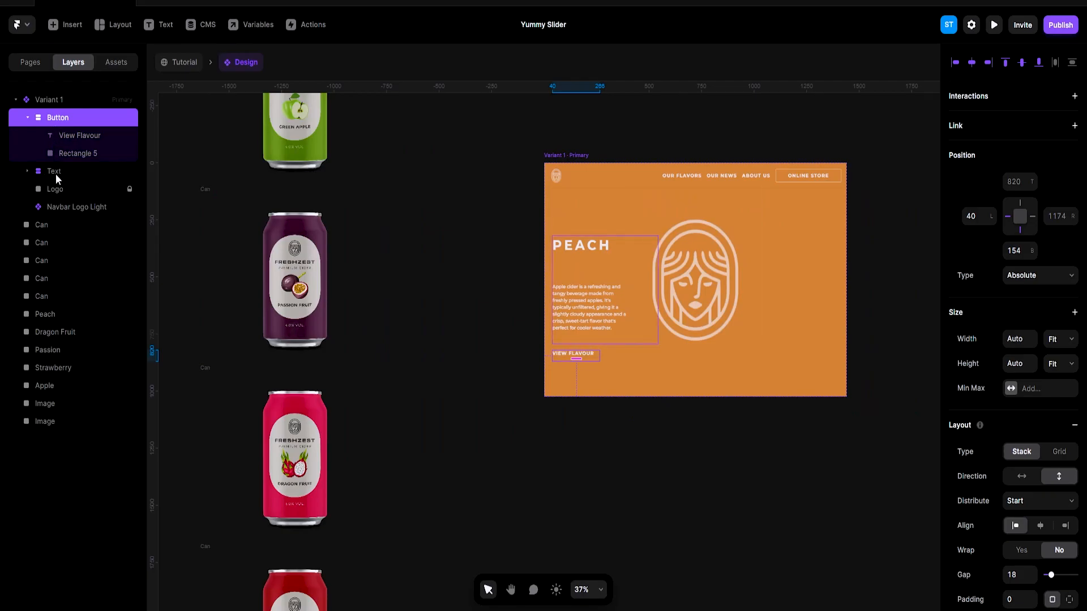
pyautogui.hscroll(2, 693, 359)
pyautogui.scroll(-5, 697, 358)
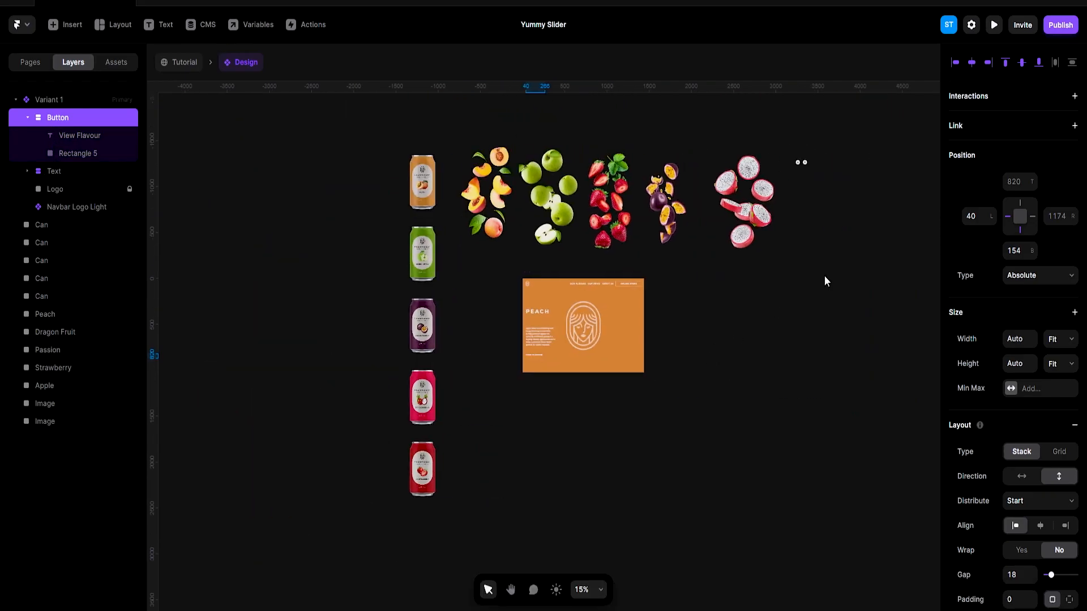
pyautogui.moveTo(784, 145); pyautogui.dragTo(536, 358)
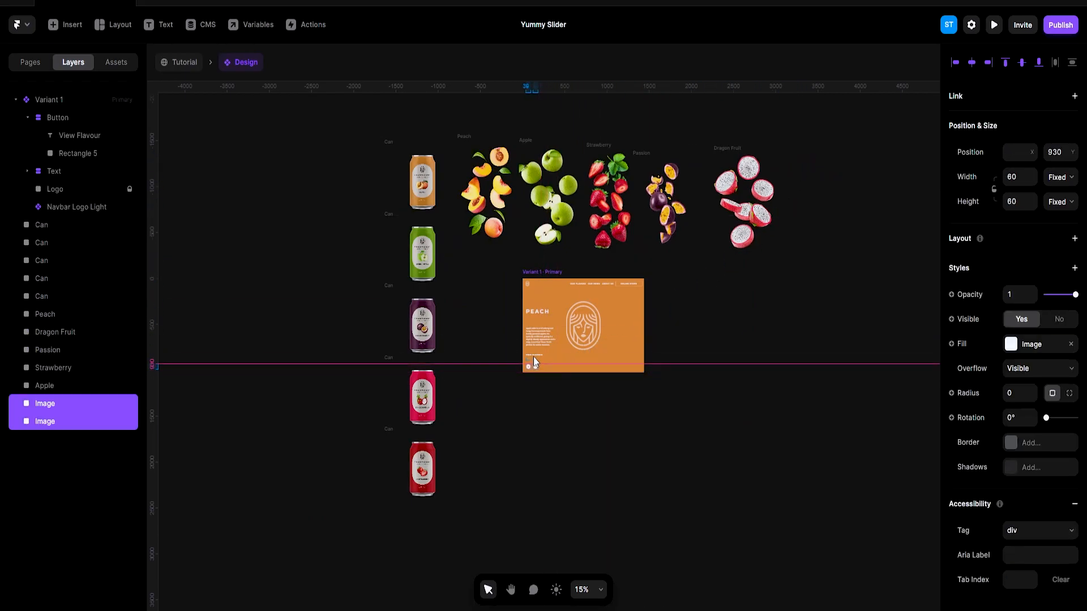
pyautogui.scroll(10, 533, 368)
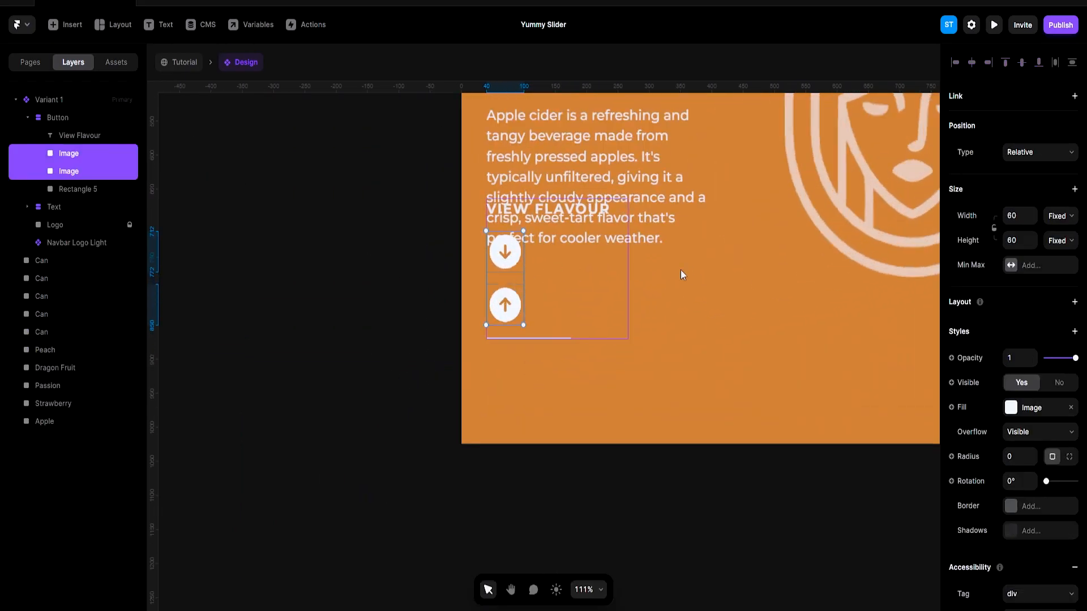
pyautogui.click(1027, 151)
pyautogui.click(1029, 176)
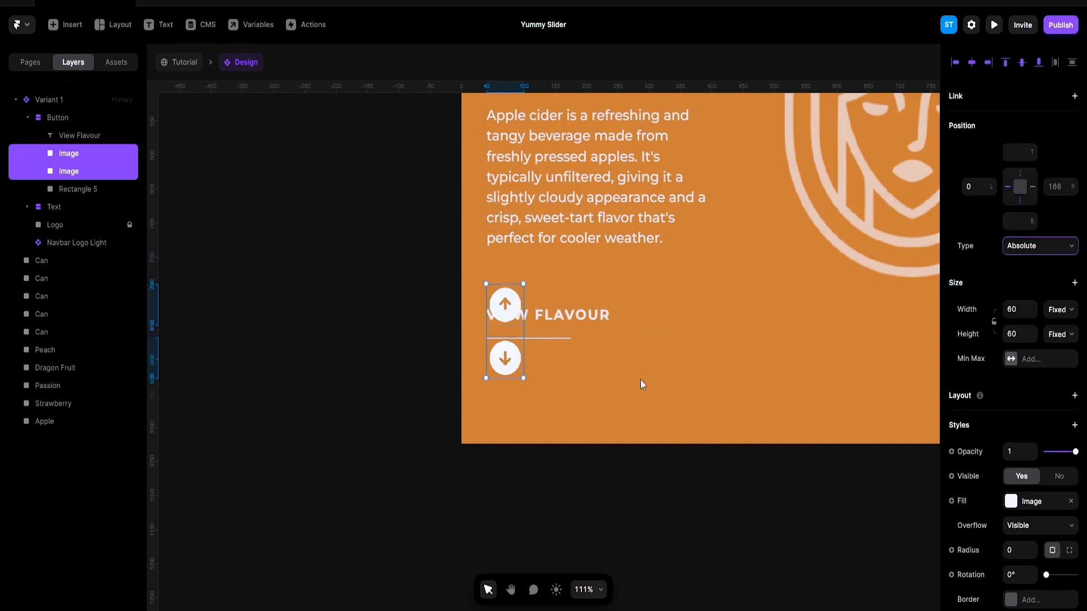
# Wrap the two arrows in a frame with a horizontal stack layout and set its width and height to Fit Content
pyautogui.hotkey('ctrl', 'Return')
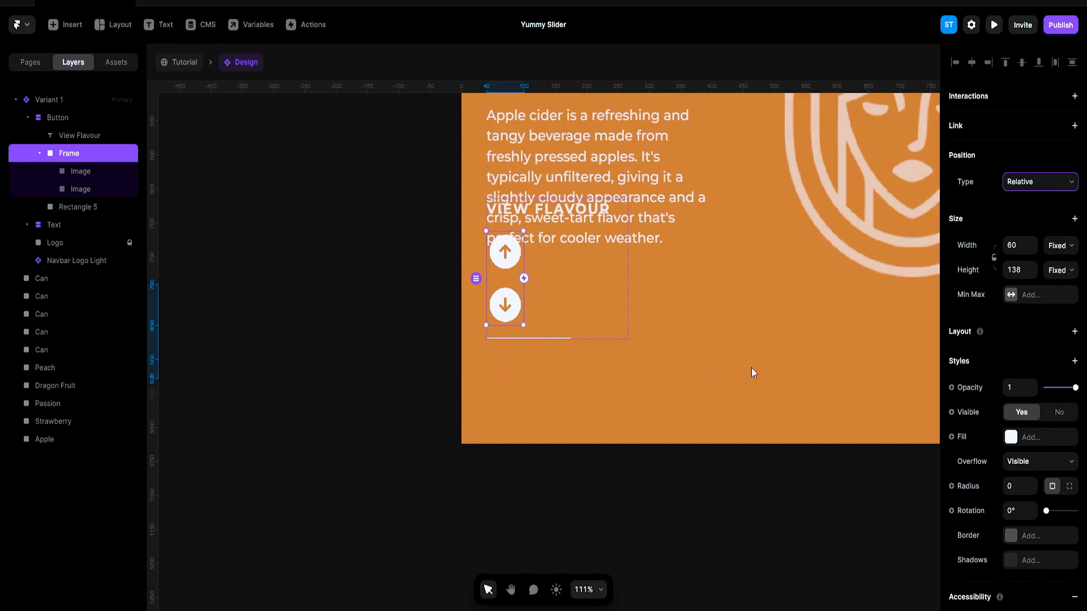
pyautogui.click(1074, 331)
pyautogui.click(1029, 390)
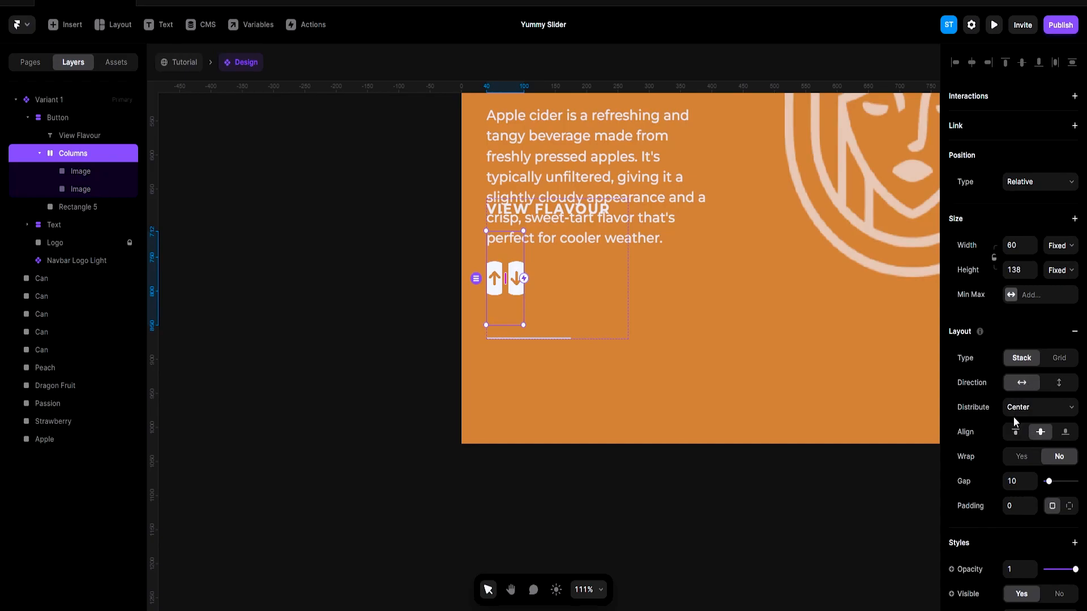
pyautogui.click(1064, 247)
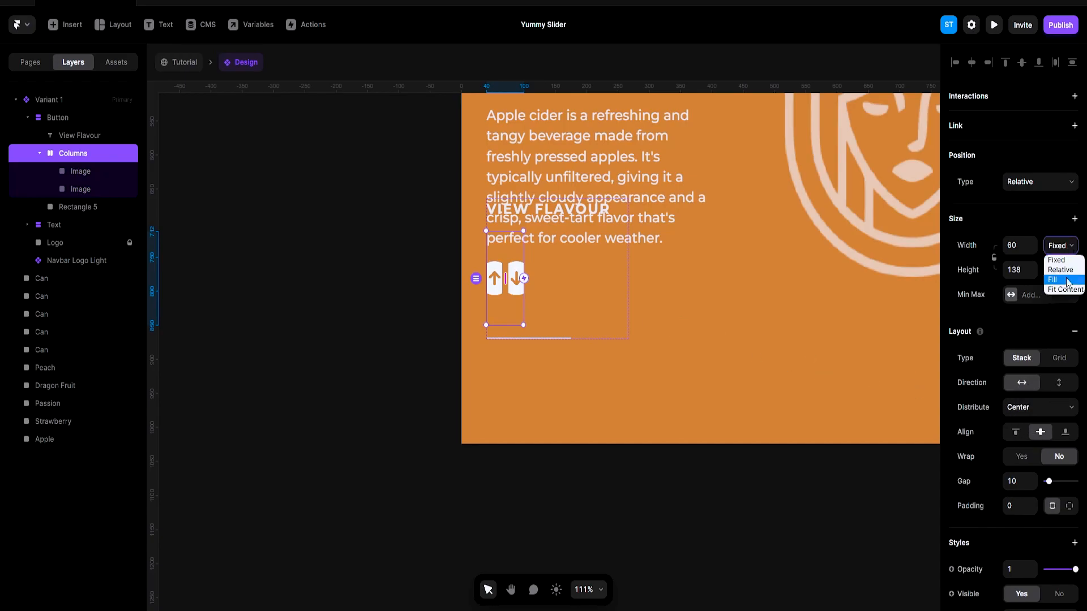
pyautogui.click(1057, 276)
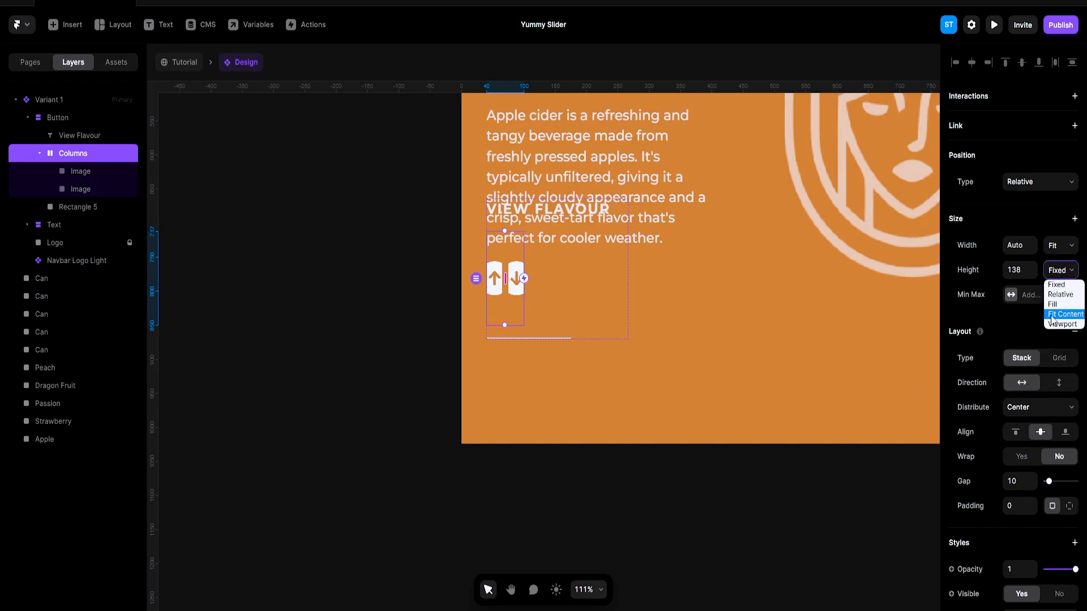
pyautogui.click(1059, 313)
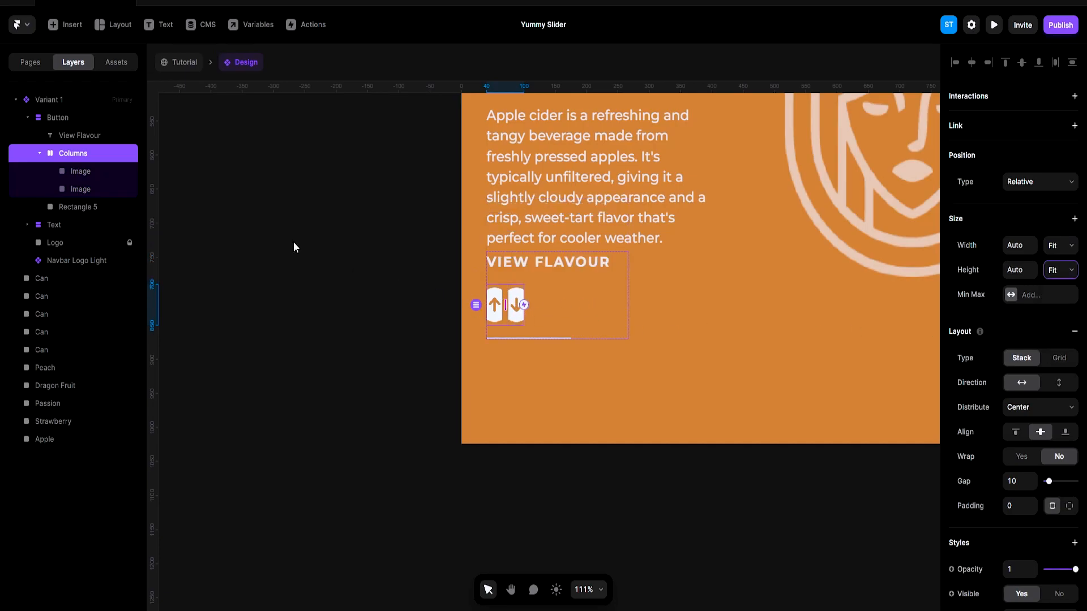
# Give the up arrow a fixed width and widen the squeezed arrow images to about 63 and 58 so they appear round
pyautogui.click(95, 170)
pyautogui.click(1063, 247)
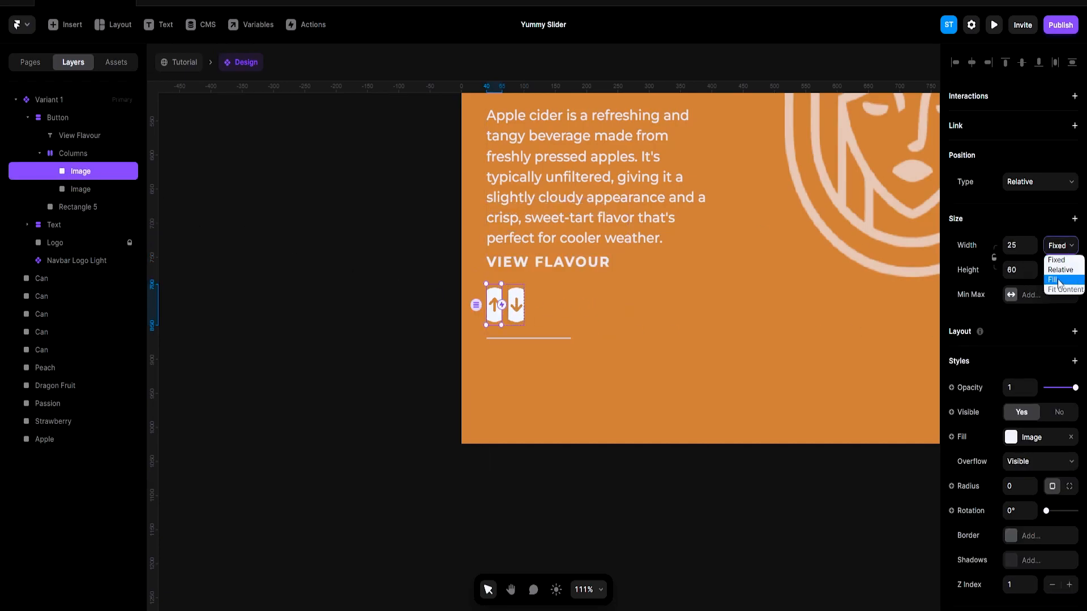
pyautogui.click(1056, 261)
pyautogui.scroll(4, 482, 319)
pyautogui.moveTo(519, 313); pyautogui.dragTo(641, 317)
pyautogui.click(591, 313)
# Move the Columns stack with the arrows out of the Button stack, directly under Variant 1 in the layer order
pyautogui.moveTo(568, 267); pyautogui.dragTo(661, 431)
pyautogui.scroll(-5, 626, 379)
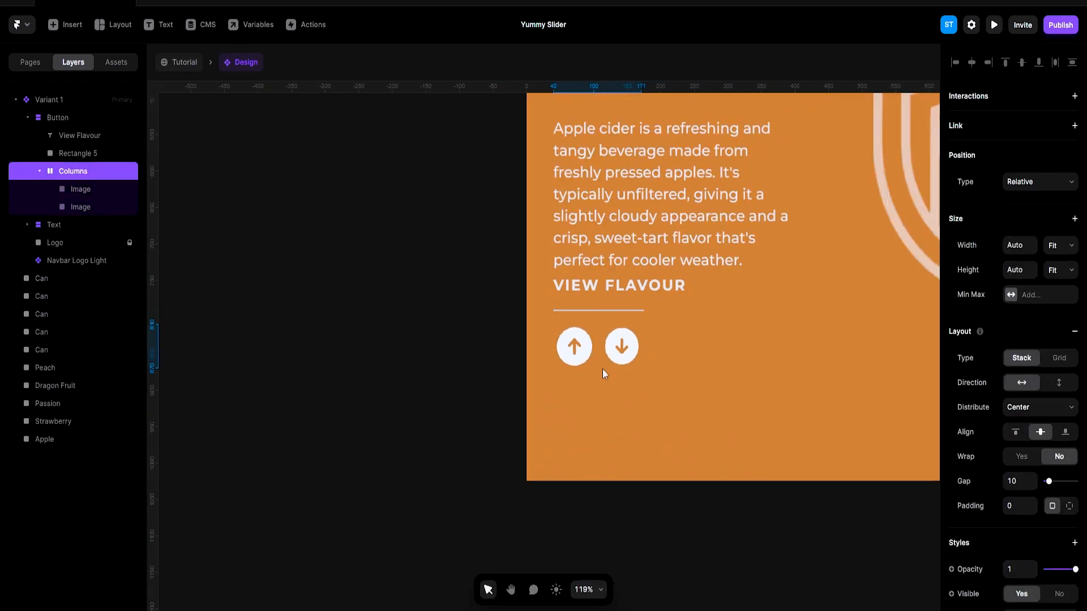
pyautogui.moveTo(57, 171); pyautogui.dragTo(57, 110)
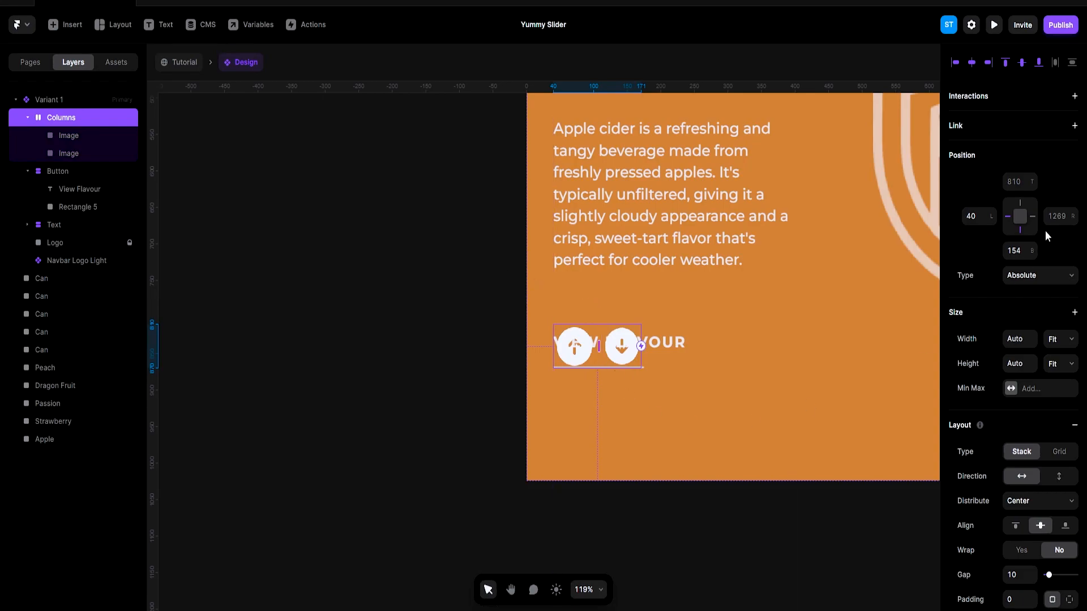
# Lower the Columns stack beneath the View Flavour underline, to 54 from the bottom edge of Variant 1
pyautogui.hotkey('shift', 'Down')
pyautogui.hotkey('shift', 'Down')
pyautogui.hotkey('shift', 'Down')
pyautogui.hotkey('shift', 'Down')
pyautogui.hotkey('shift', 'Down')
pyautogui.hotkey('shift', 'Down')
pyautogui.hotkey('shift', 'Down')
pyautogui.hotkey('shift', 'Down')
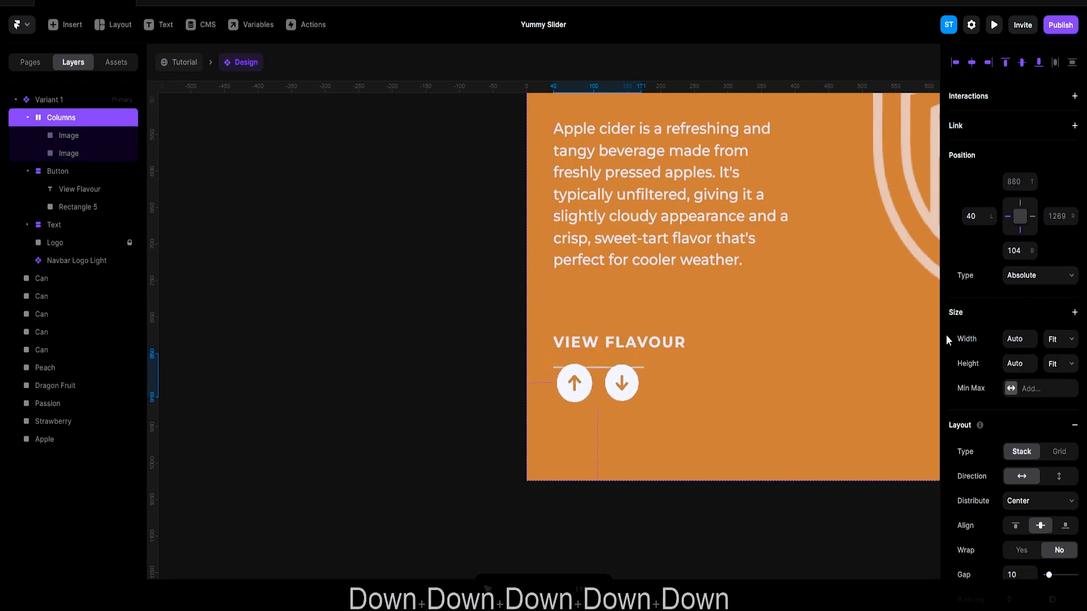
pyautogui.hotkey('shift', 'Down')
pyautogui.hotkey('shift', 'Down')
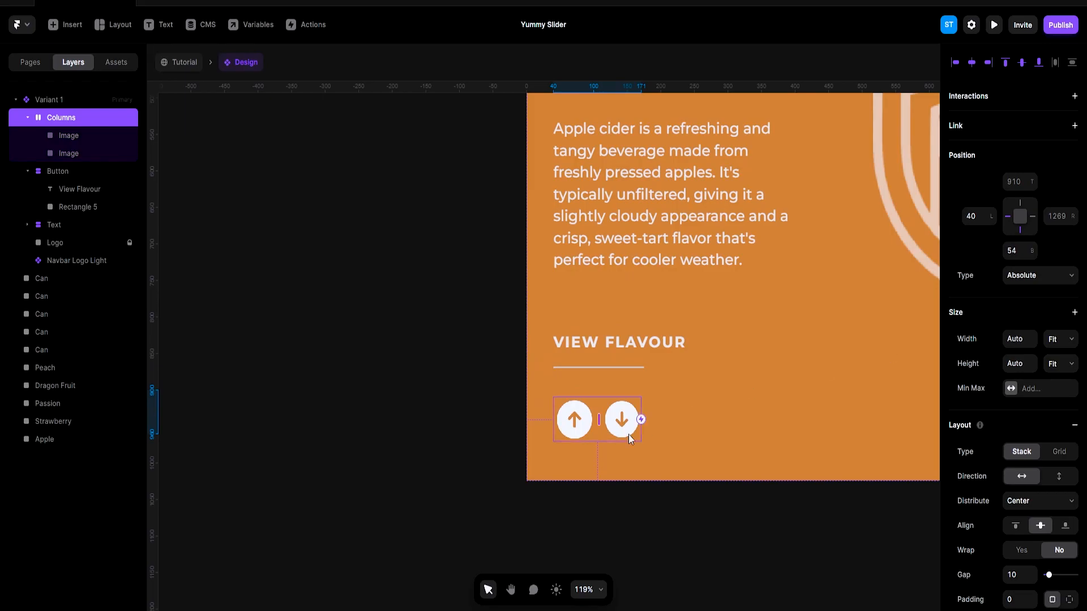
# Collapse the Columns layer and lock the Text stack
pyautogui.click(579, 426)
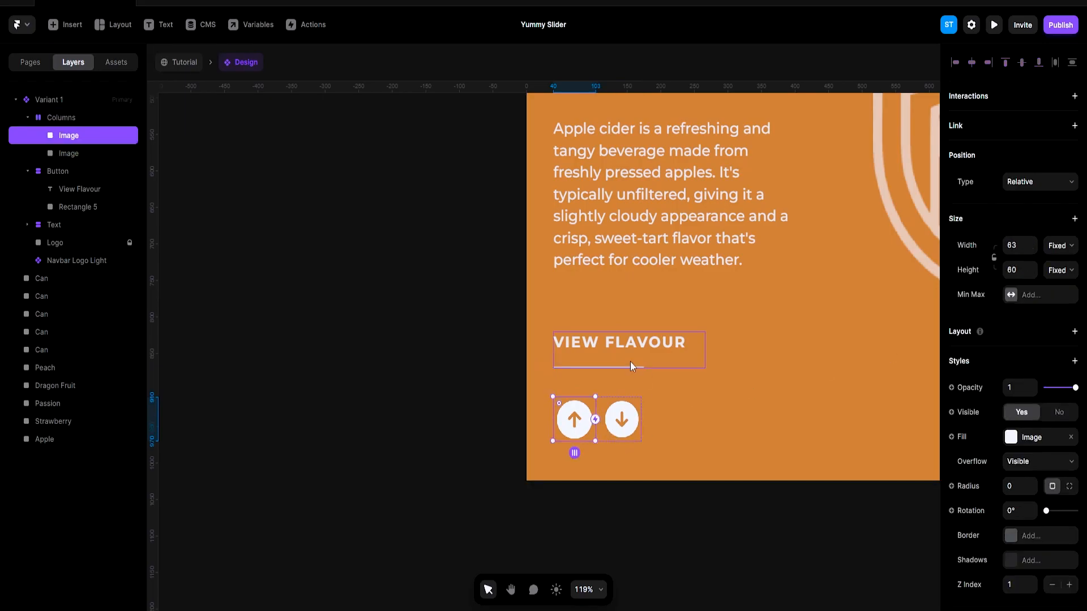
pyautogui.click(647, 355)
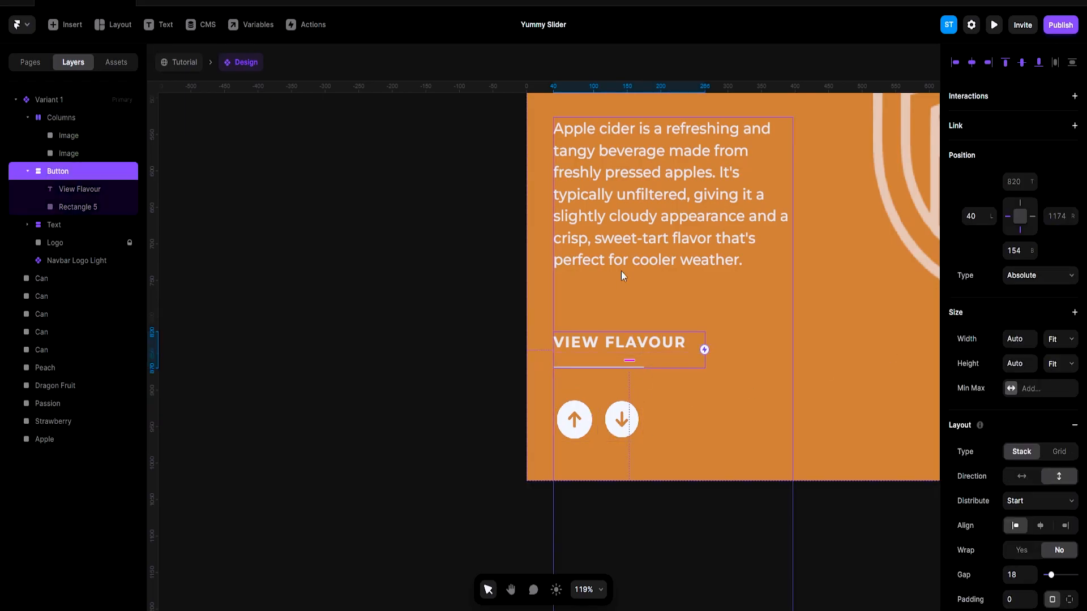
pyautogui.click(28, 117)
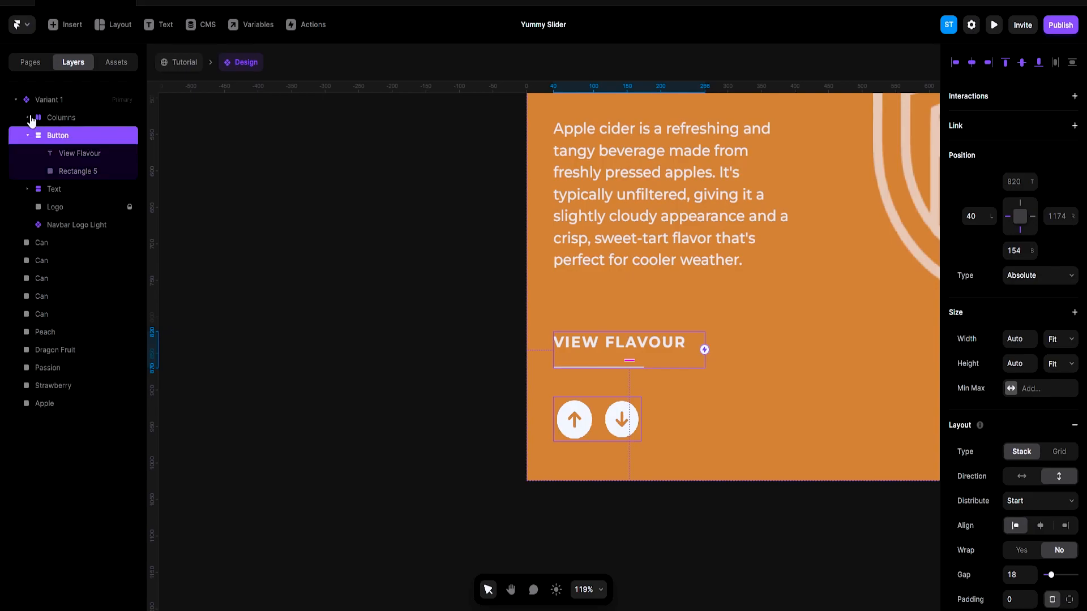
pyautogui.rightClick(80, 188)
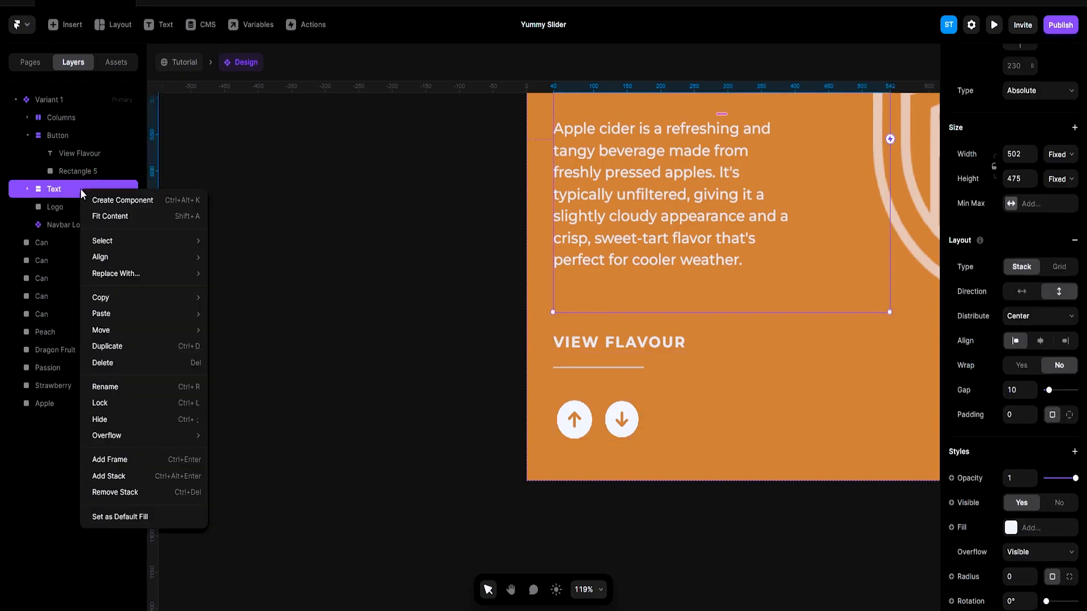
pyautogui.click(127, 404)
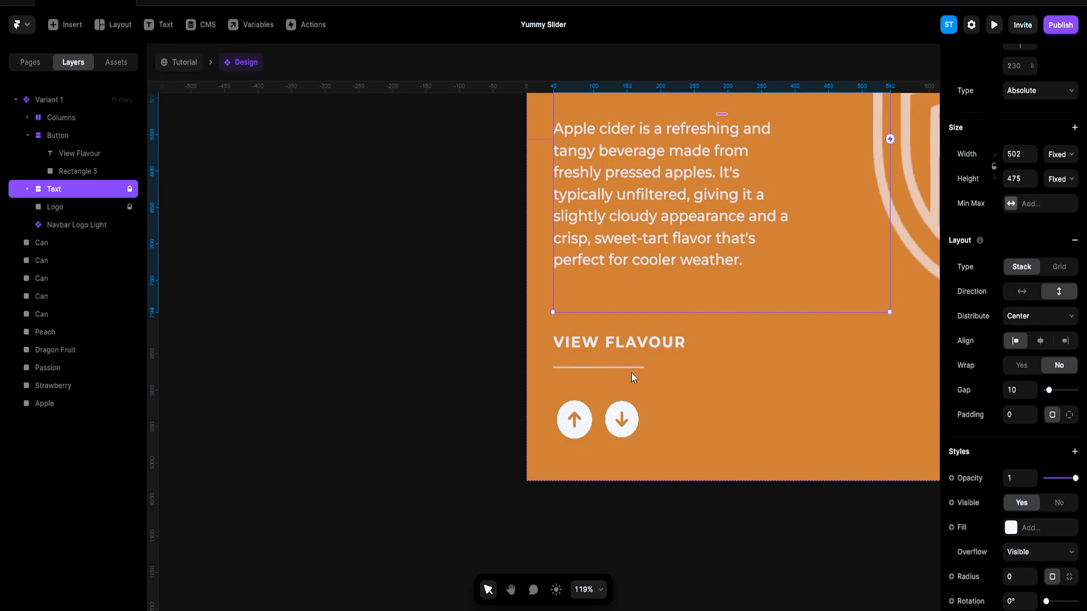
# Nudge the Columns stack up slightly beneath the button, to 58 from the bottom
pyautogui.click(643, 360)
pyautogui.click(617, 424)
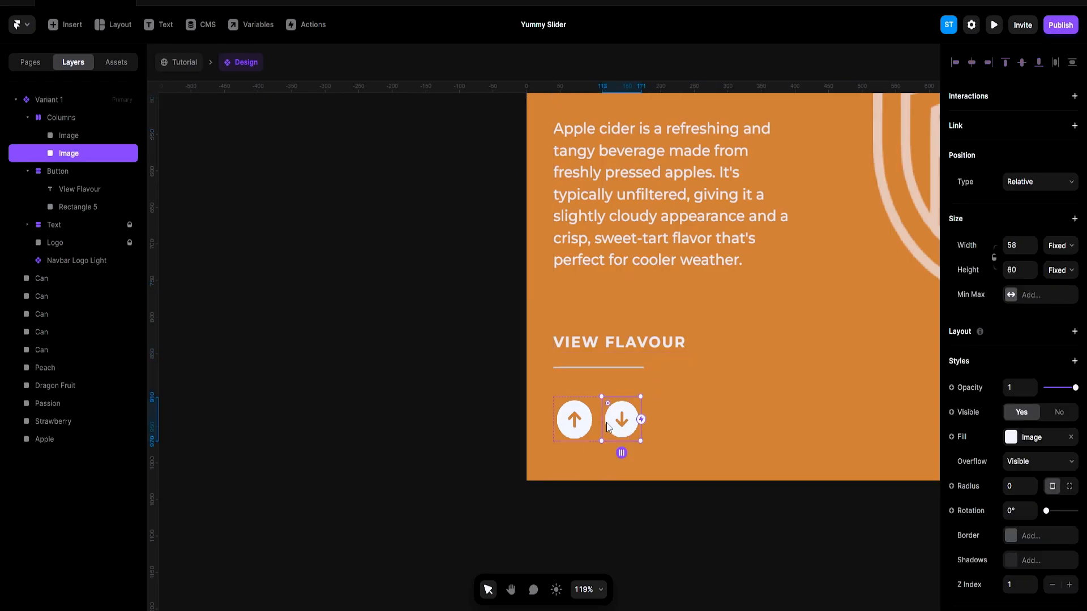
pyautogui.keyDown('shift'); pyautogui.click(618, 423); pyautogui.keyUp('shift')
pyautogui.moveTo(614, 419); pyautogui.dragTo(614, 413)
pyautogui.click(45, 118)
pyautogui.click(27, 117)
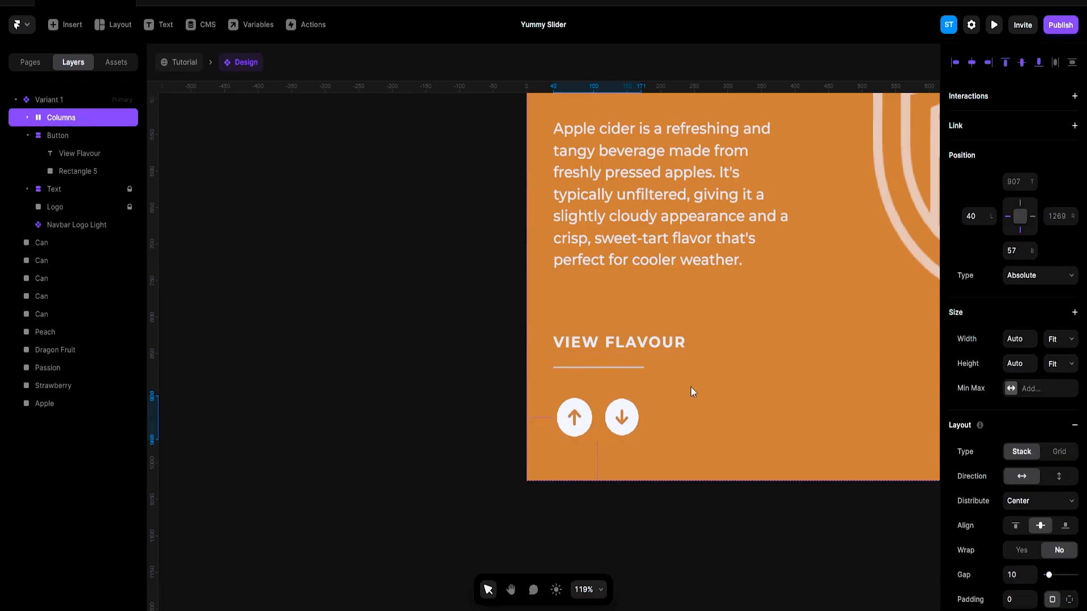
pyautogui.press('Up')
pyautogui.press('Up')
pyautogui.press('alt')
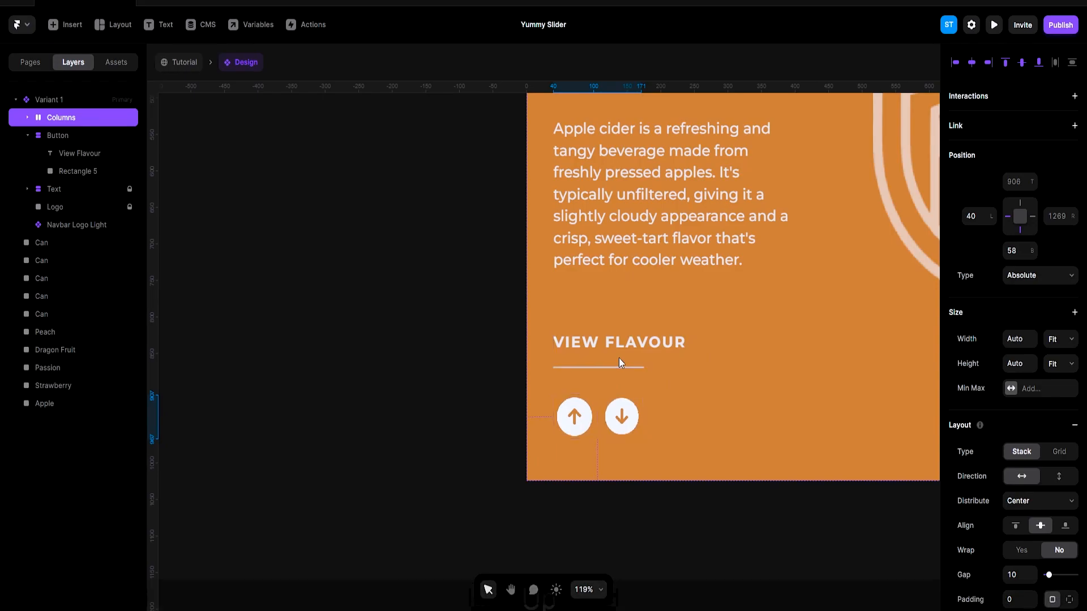
pyautogui.press('Up')
# Raise the Columns and Button stacks together by 20, placing them 78 and 174 from the bottom
pyautogui.scroll(-5, 619, 358)
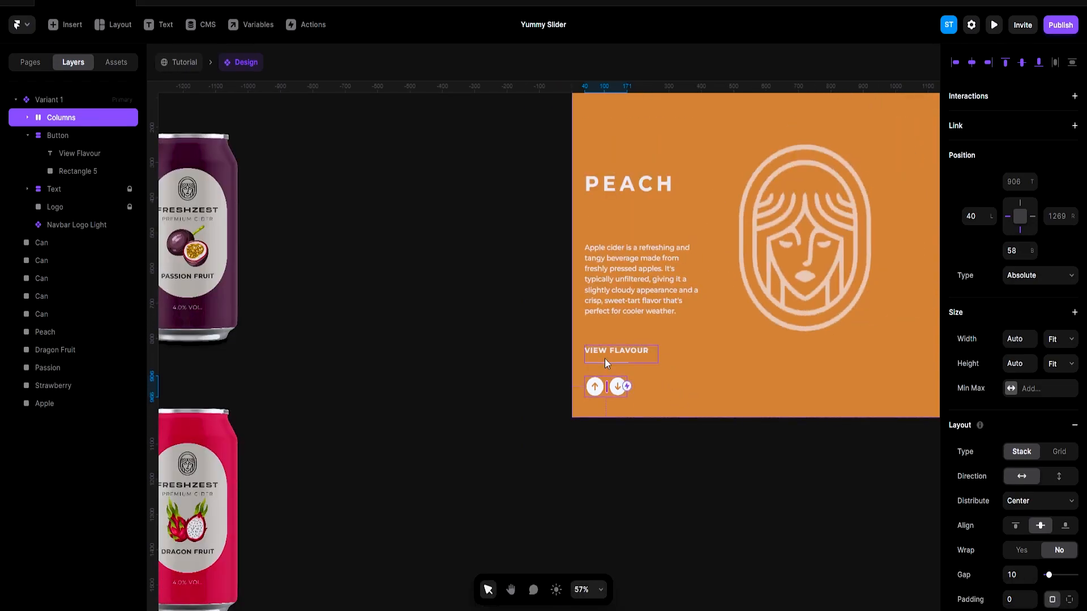
pyautogui.keyDown('shift'); pyautogui.click(605, 359); pyautogui.keyUp('shift')
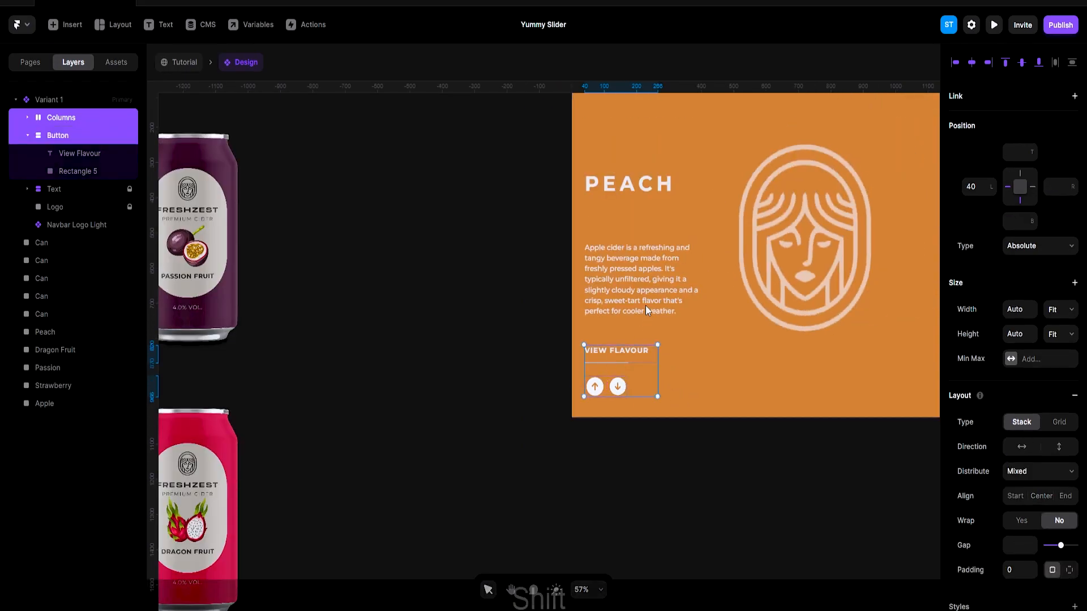
pyautogui.hotkey('shift', 'Up')
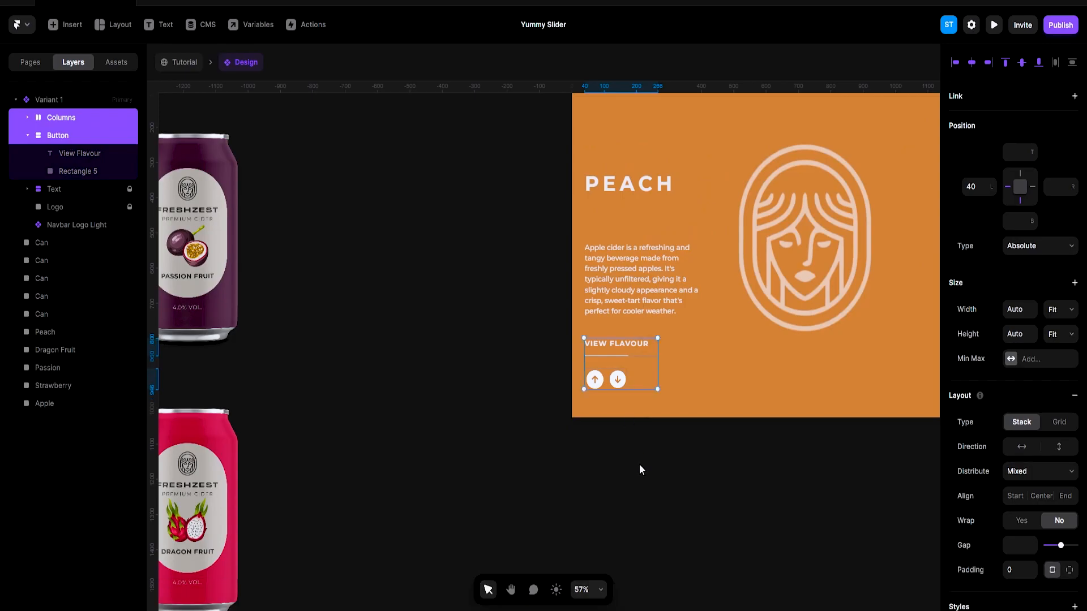
pyautogui.scroll(5, 648, 448)
pyautogui.press('Escape')
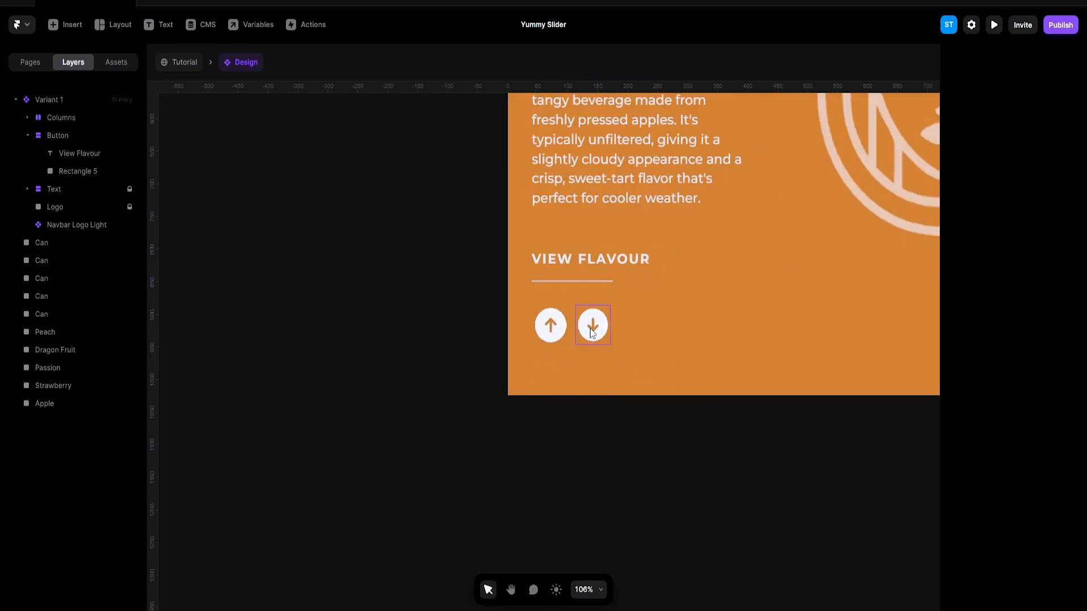
# Lock and collapse the Button stack, and select the Columns stack holding the arrows
pyautogui.scroll(-4, 619, 324)
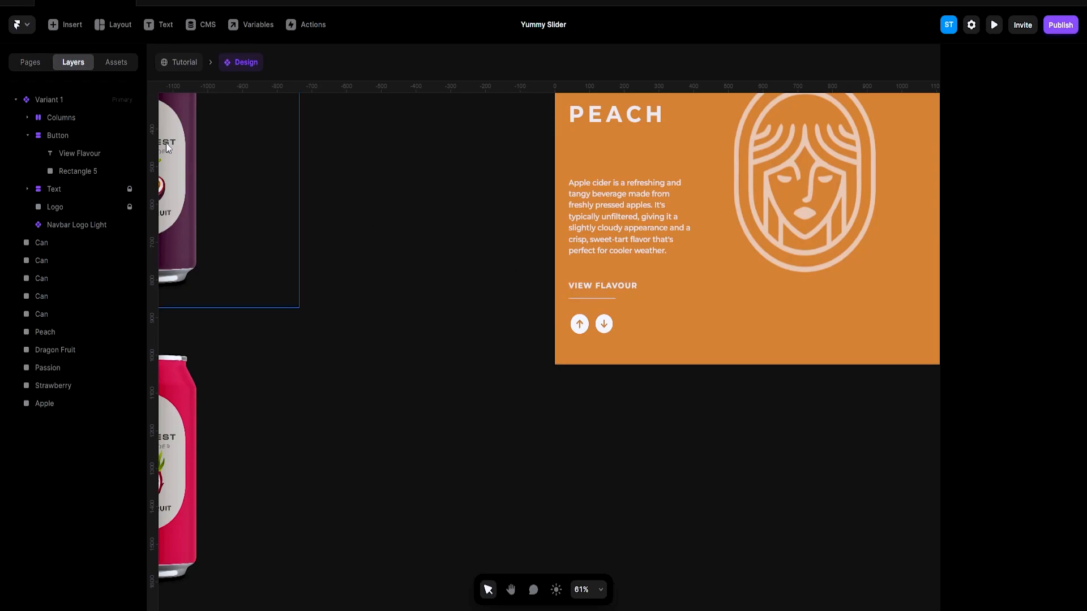
pyautogui.click(40, 136)
pyautogui.hotkey('ctrl', 'l')
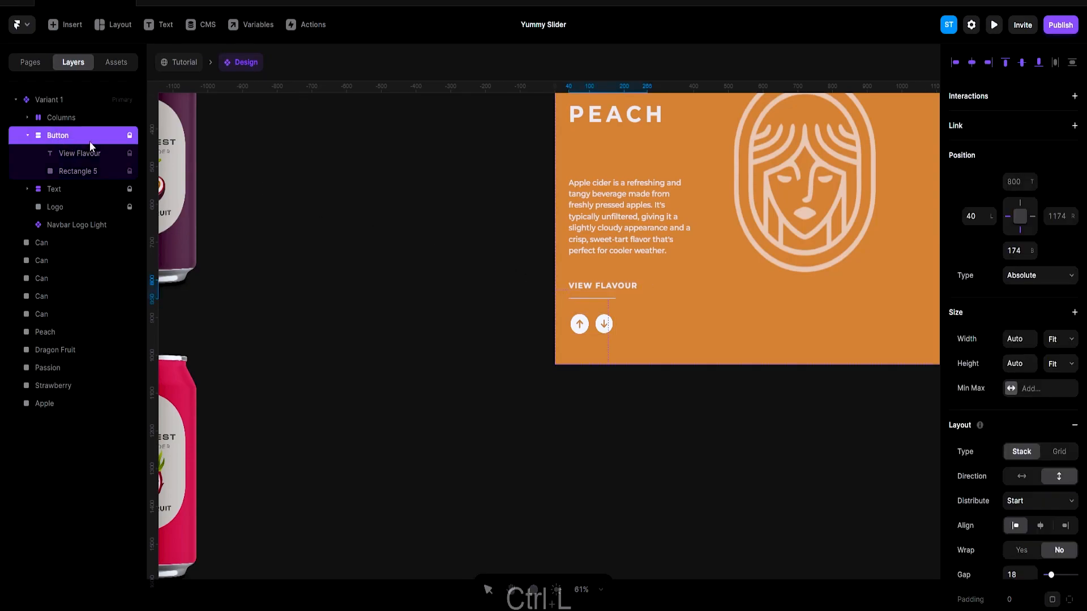
pyautogui.click(27, 136)
pyautogui.click(64, 120)
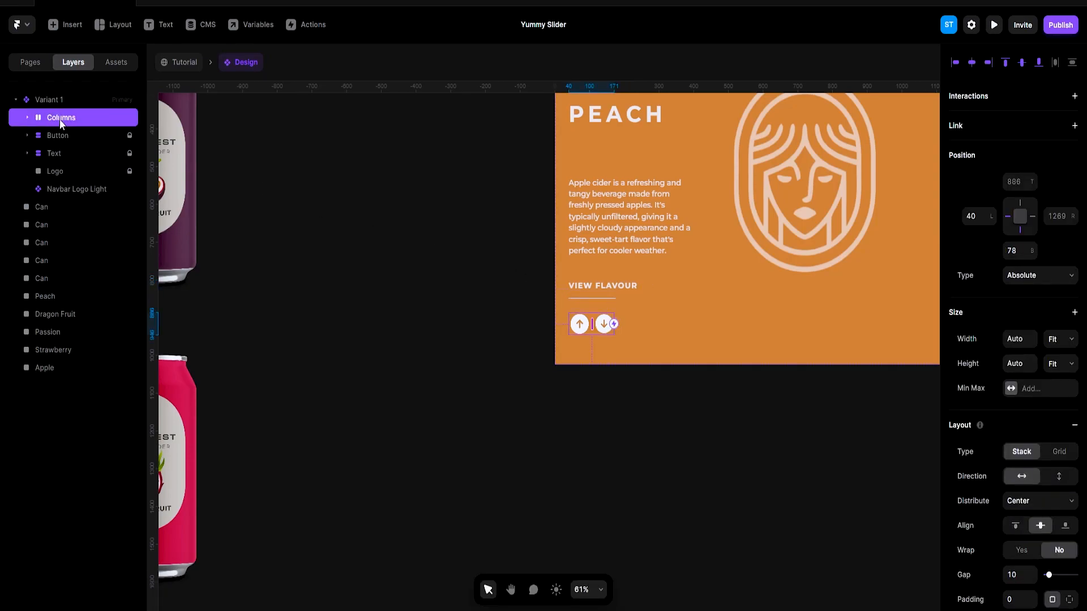
# Rename the Columns layer holding the arrows as Slider
pyautogui.doubleClick(61, 117)
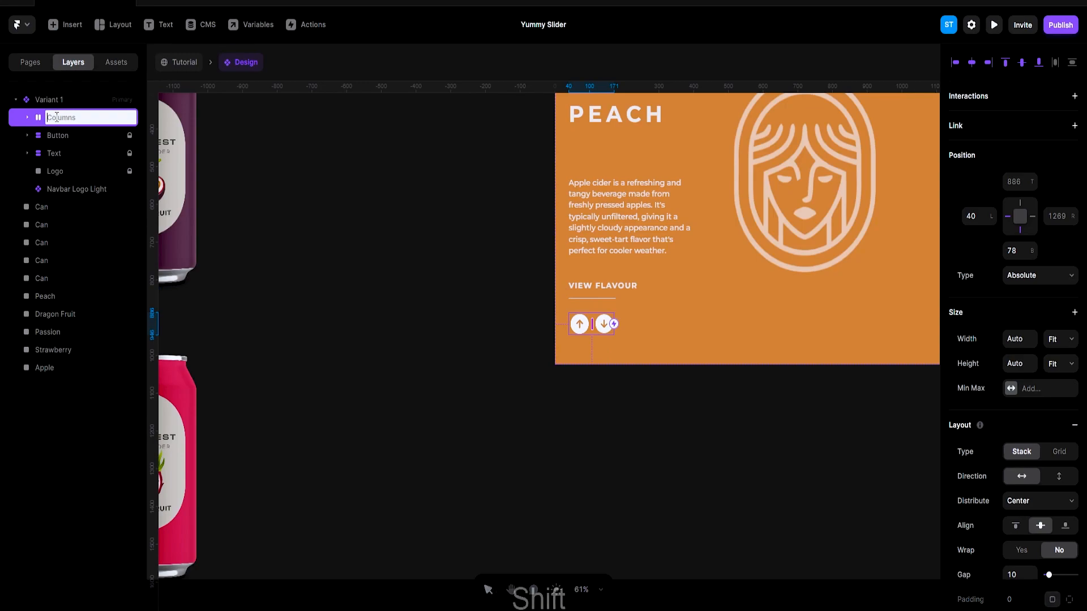
pyautogui.write('Slider')
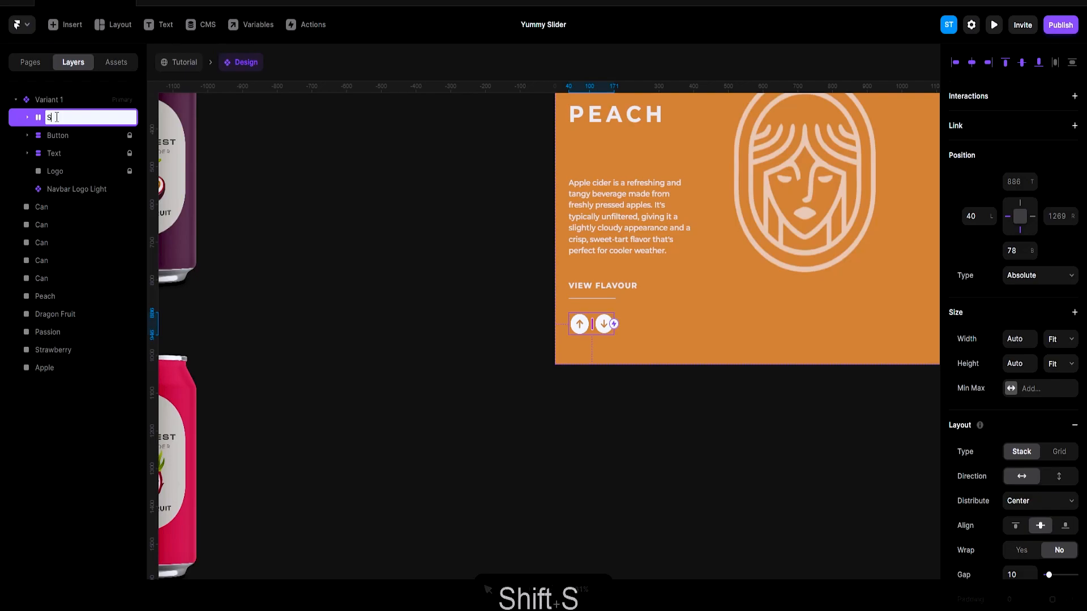
pyautogui.press('Return')
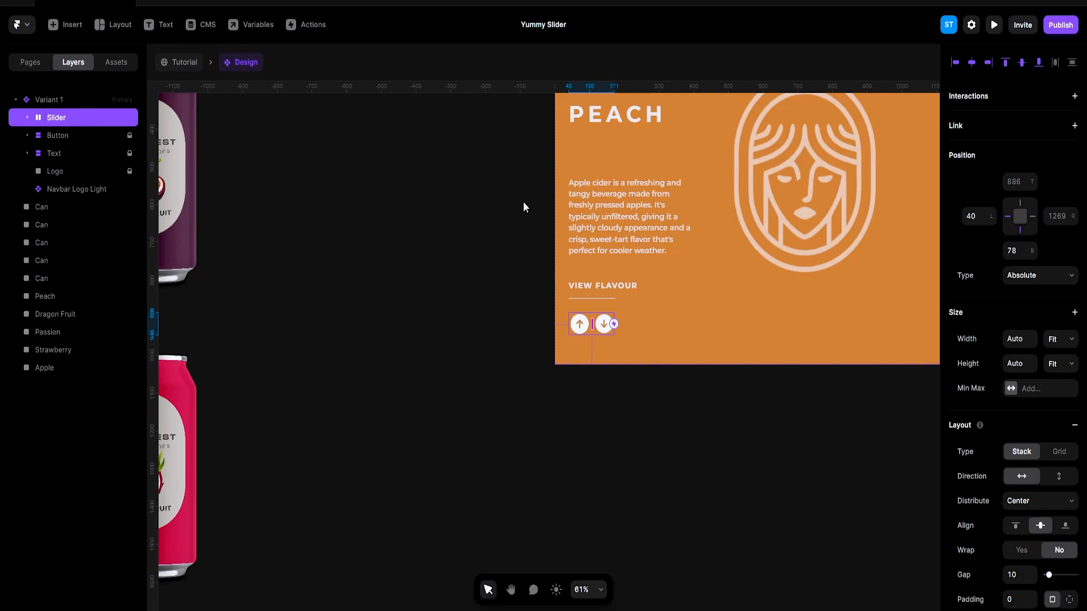
pyautogui.keyDown('ctrl'); pyautogui.scroll(-10, 494, 250); pyautogui.keyUp('ctrl')
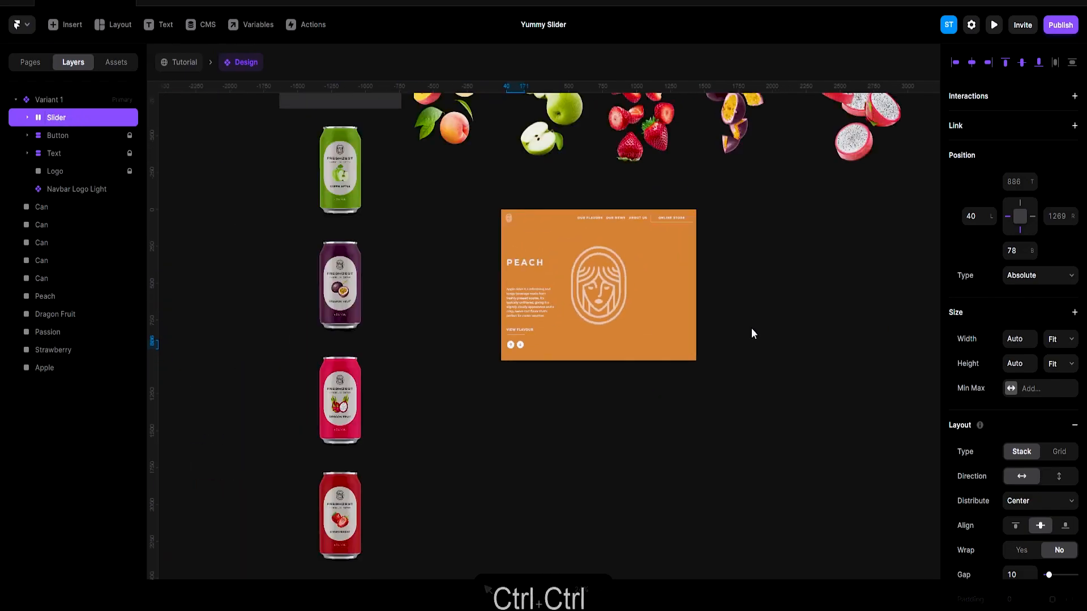
pyautogui.keyDown('ctrl'); pyautogui.scroll(-3, 752, 328); pyautogui.keyUp('ctrl')
pyautogui.scroll(1, 748, 331)
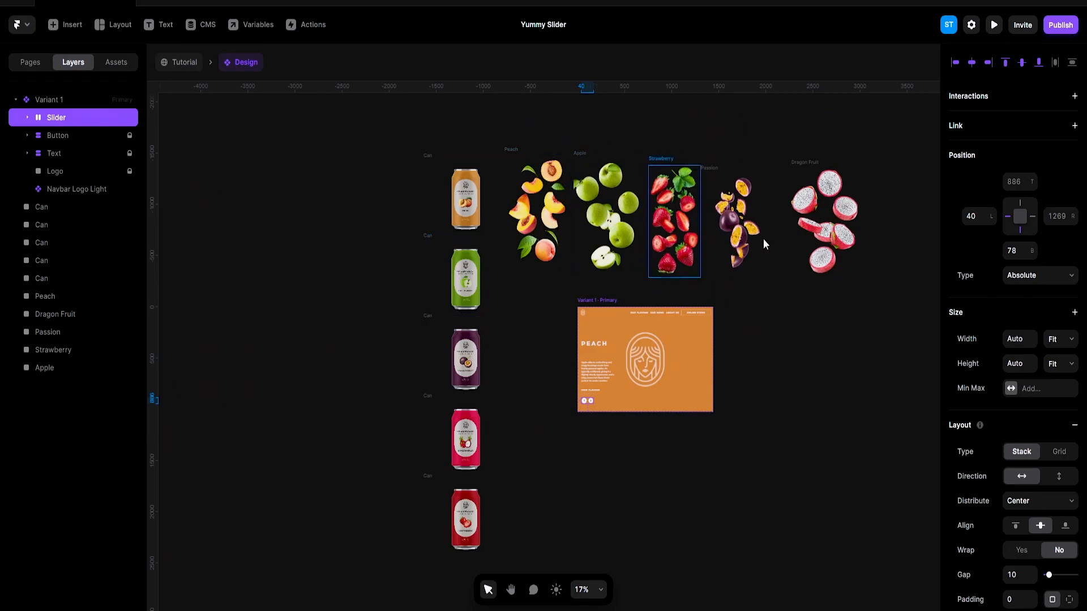
pyautogui.click(830, 229)
pyautogui.keyDown('ctrl'); pyautogui.scroll(1, 830, 215); pyautogui.keyUp('ctrl')
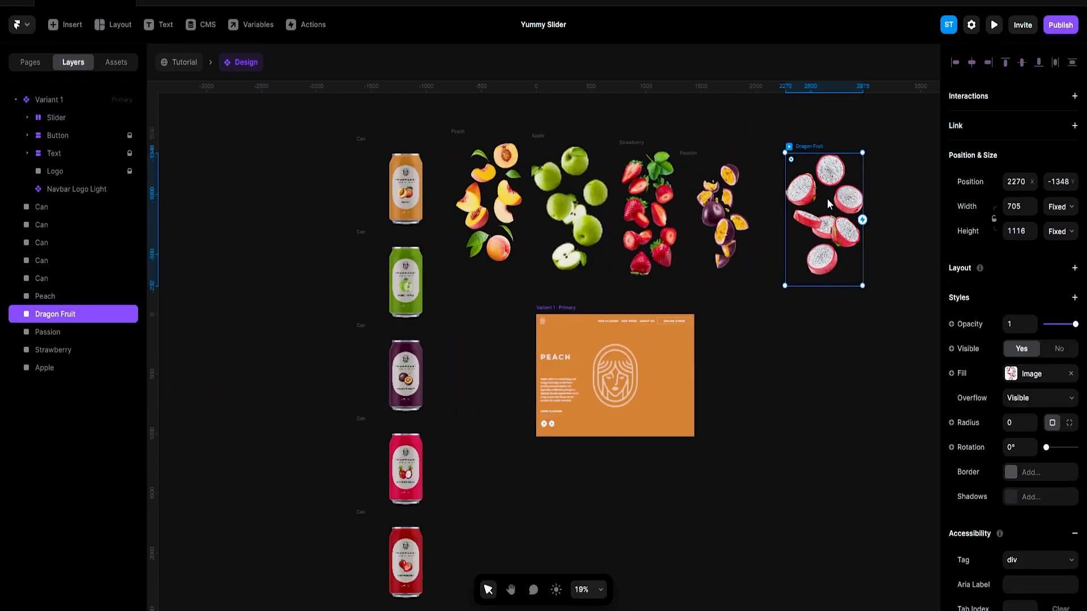
pyautogui.hotkey('ctrl', 'd')
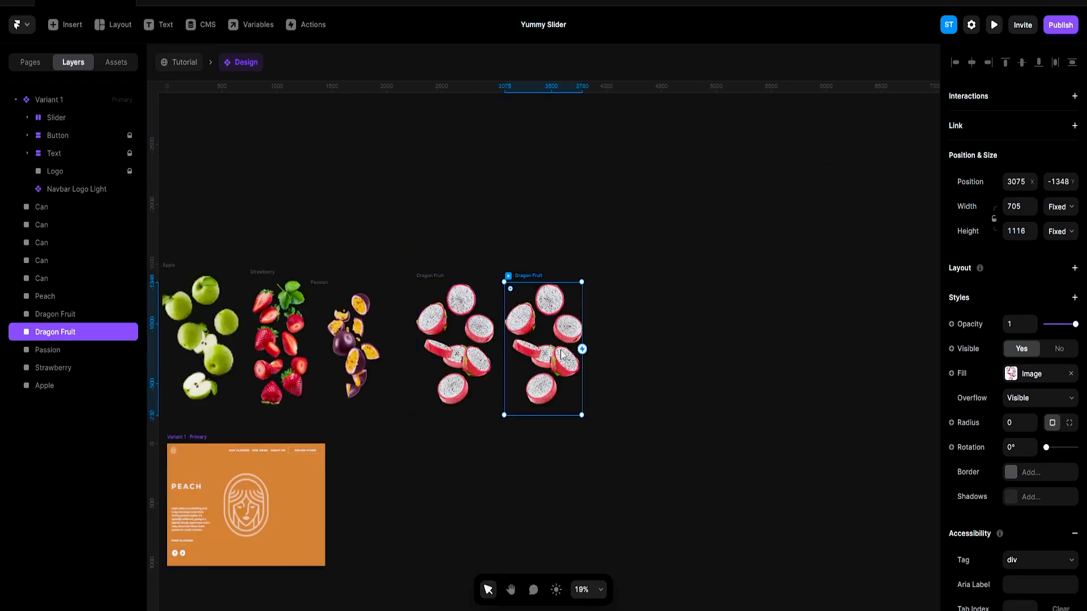
pyautogui.press('Delete')
# Move the Dragon Fruit image from the canvas into the Variant 1 frame
pyautogui.click(480, 339)
pyautogui.hscroll(-4, 564, 326)
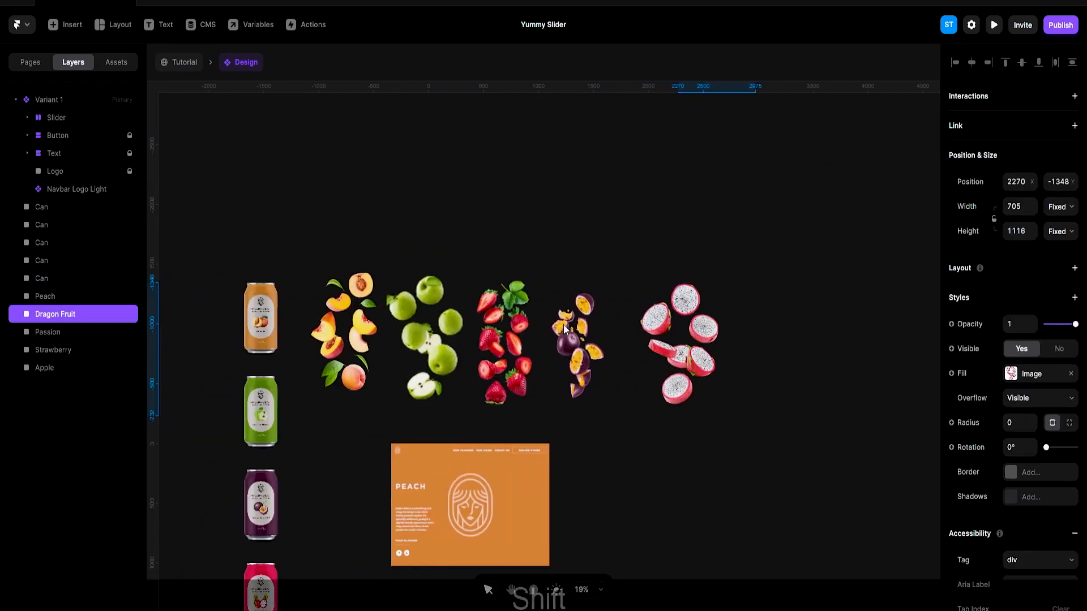
pyautogui.scroll(-3, 563, 325)
pyautogui.hscroll(-2, 563, 324)
pyautogui.moveTo(733, 249); pyautogui.dragTo(518, 409)
pyautogui.scroll(2, 515, 450)
pyautogui.scroll(3, 515, 449)
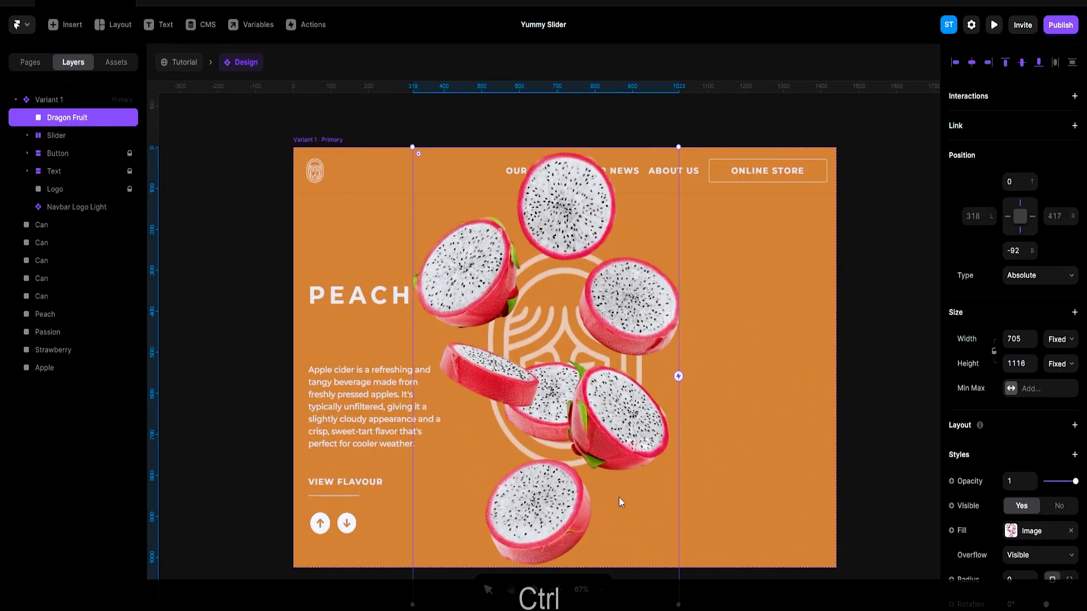
# Lock the Dragon Fruit image's aspect ratio and set its width to 40
pyautogui.scroll(-1, 616, 491)
pyautogui.click(994, 352)
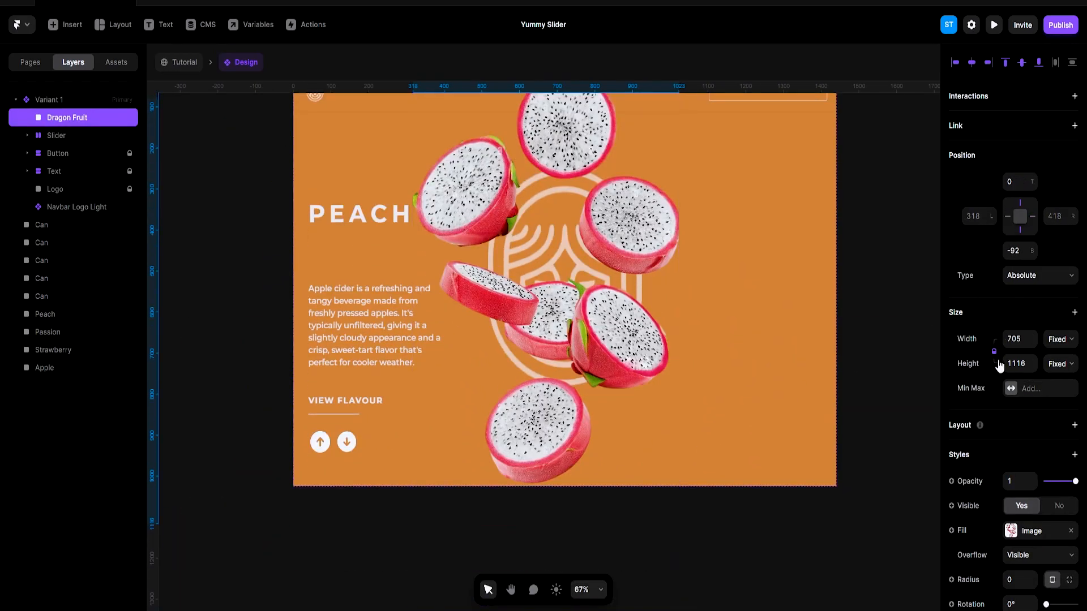
pyautogui.click(1023, 338)
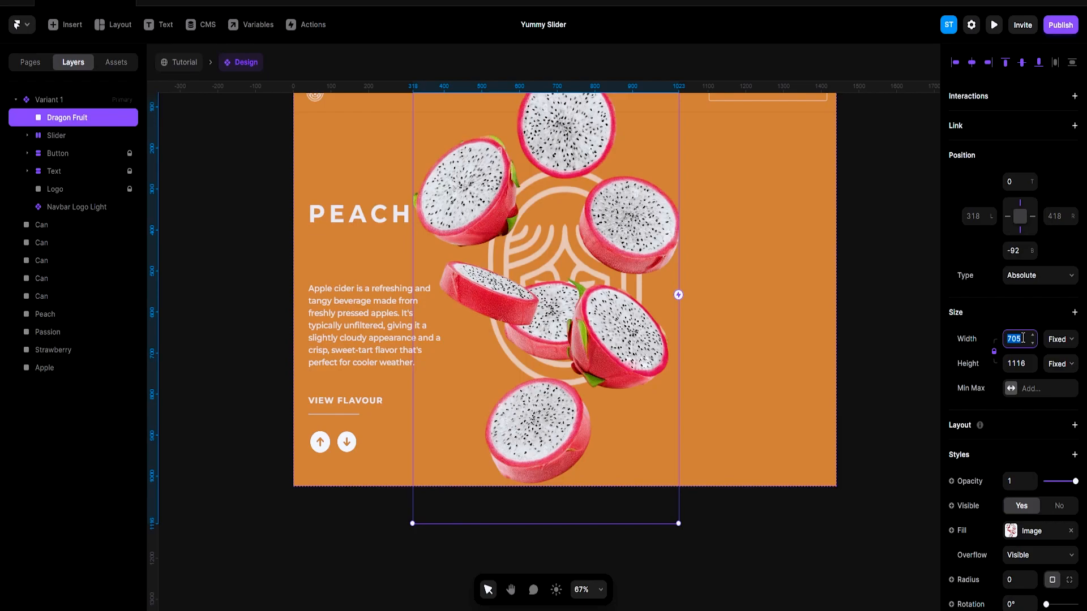
pyautogui.write('1')
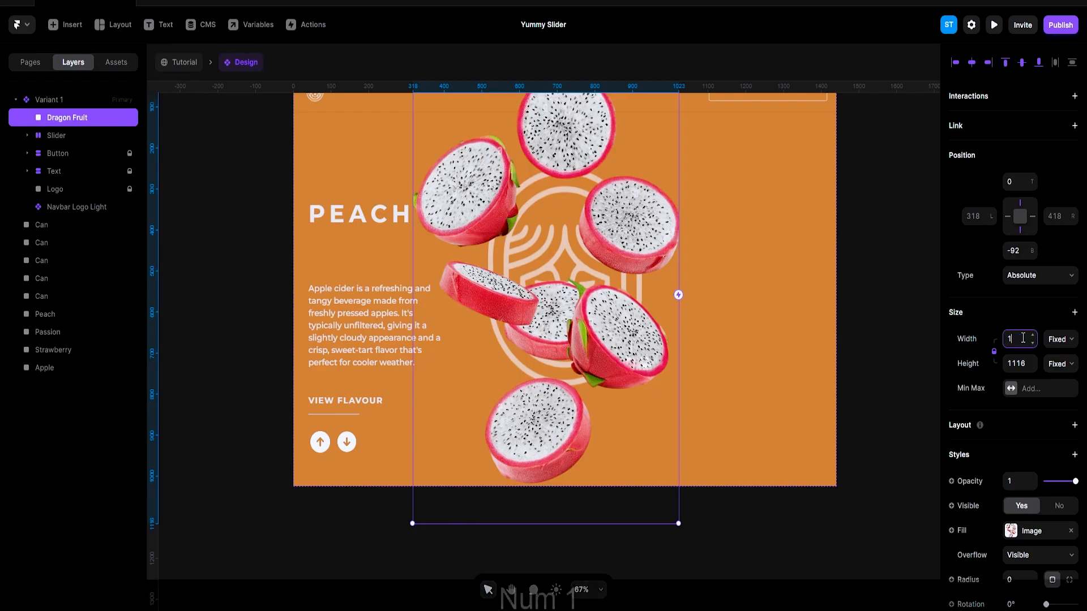
pyautogui.press('Return')
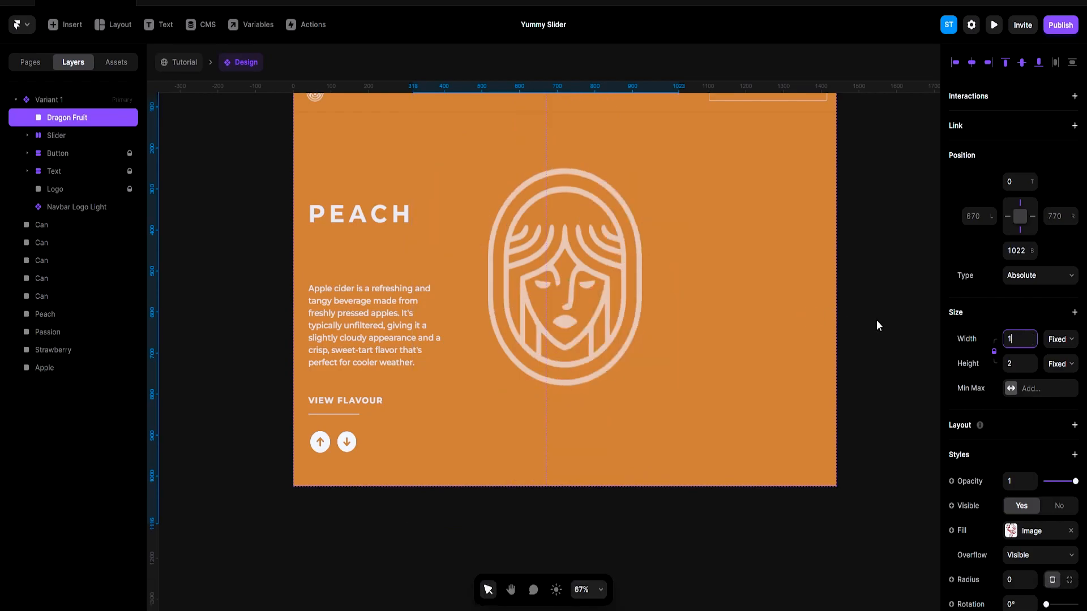
pyautogui.write('40')
pyautogui.press('Return')
# Centre the Dragon Fruit image vertically and horizontally within Variant 1
pyautogui.scroll(-5, 583, 330)
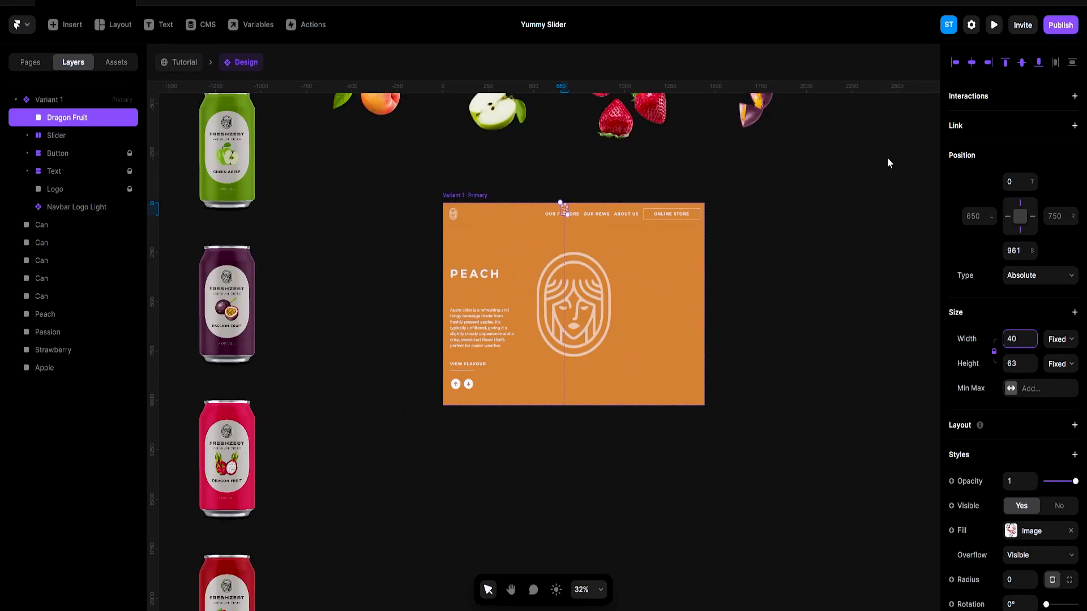
pyautogui.click(1021, 63)
pyautogui.scroll(3, 623, 327)
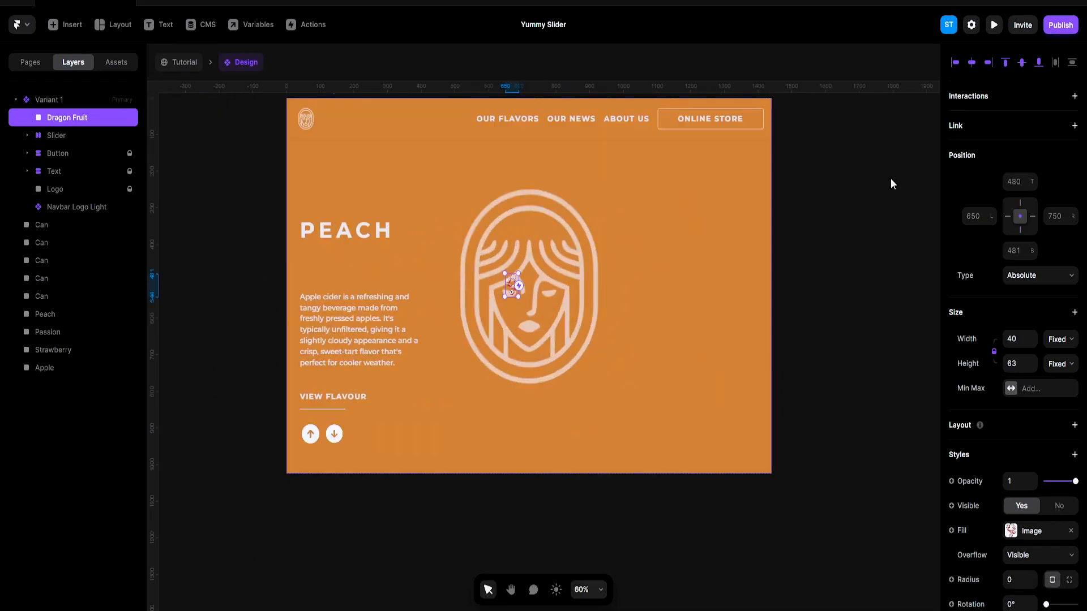
pyautogui.click(979, 64)
pyautogui.scroll(-4, 838, 297)
# Set the Dragon Fruit image's width to 80, keeping its proportions
pyautogui.click(1024, 339)
pyautogui.write('80')
pyautogui.press('Return')
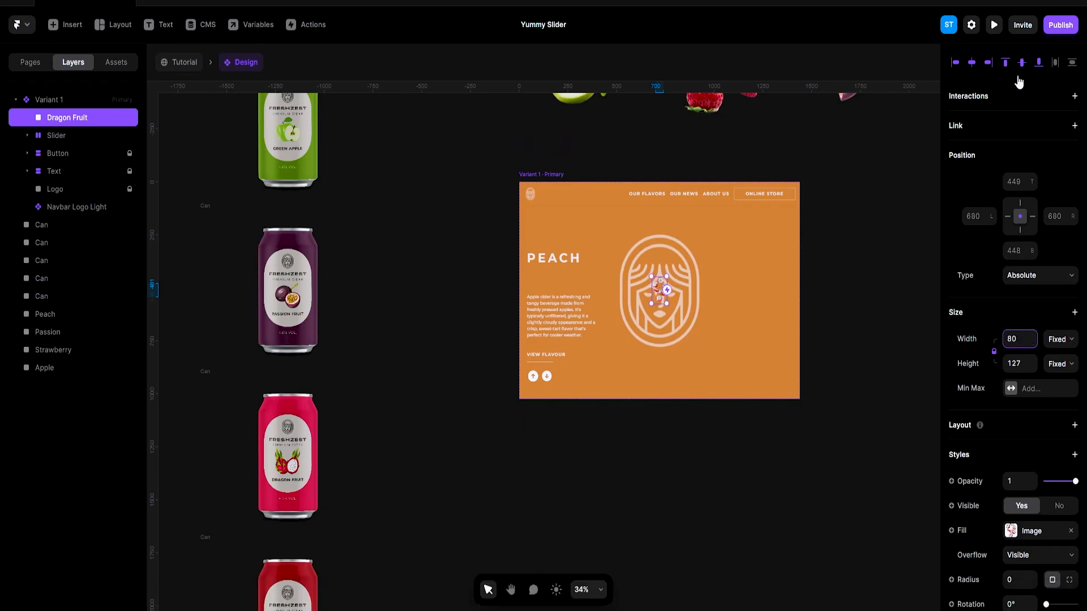
# Scale the Passion image proportionally to a width of 60 and place it at the centre of Variant 1
pyautogui.scroll(4, 831, 210)
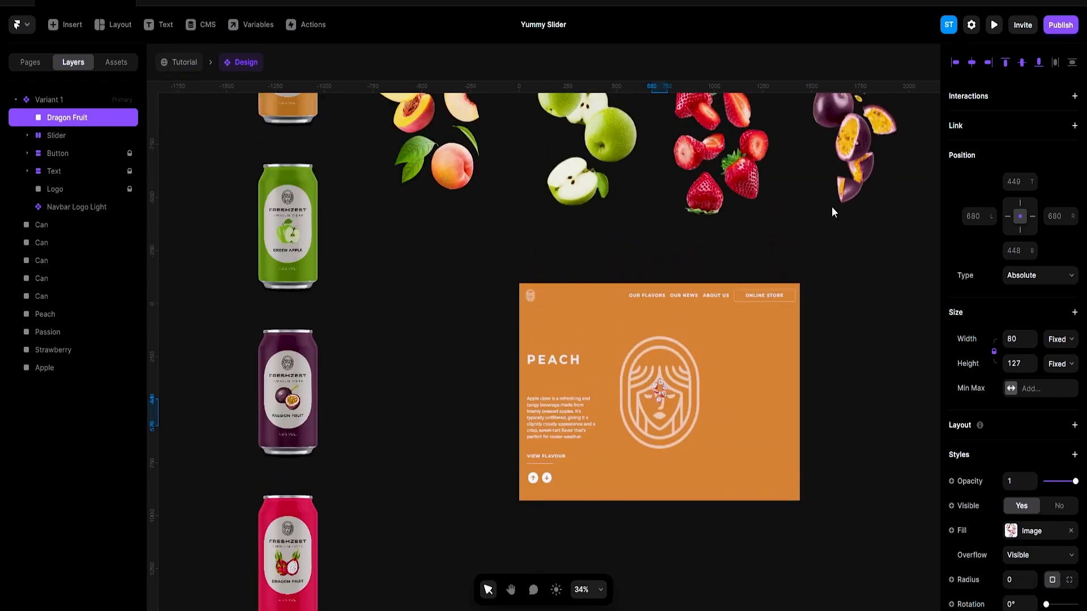
pyautogui.scroll(-3, 810, 199)
pyautogui.click(825, 180)
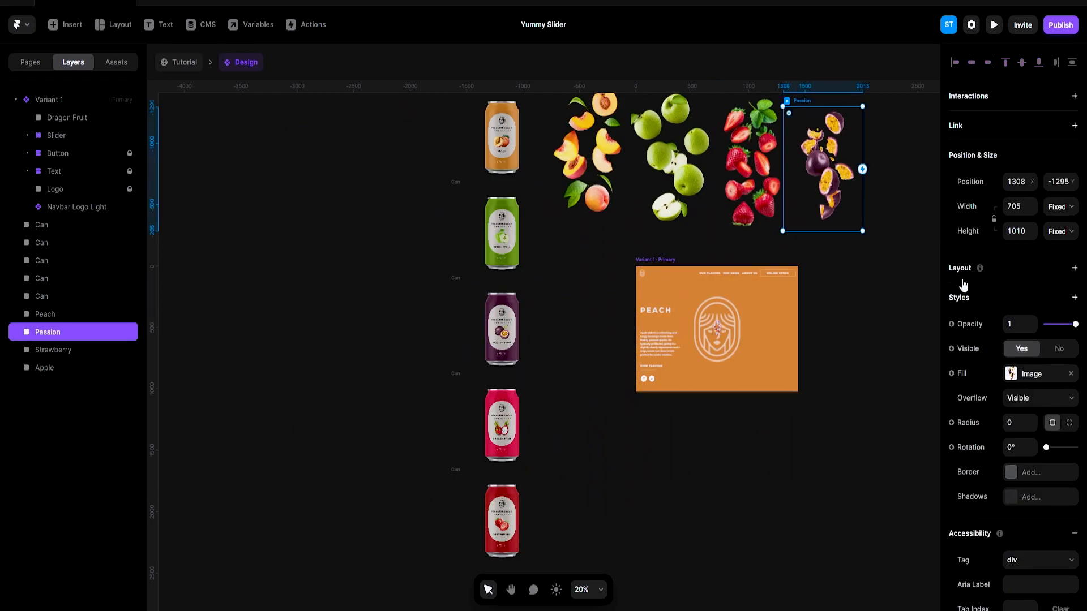
pyautogui.click(993, 219)
pyautogui.click(1016, 206)
pyautogui.write('60')
pyautogui.press('Return')
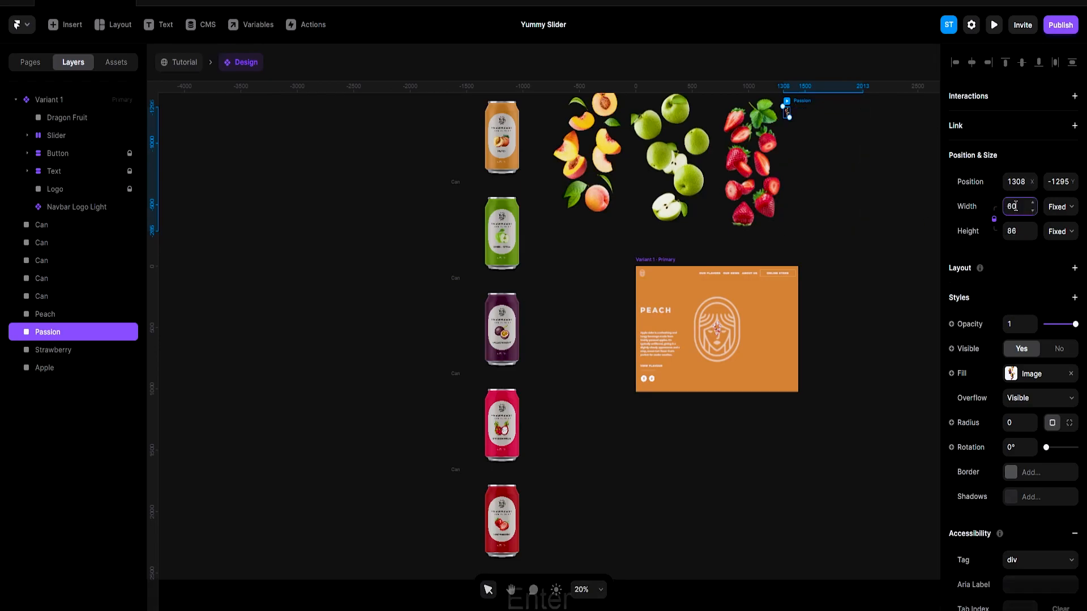
pyautogui.moveTo(787, 113); pyautogui.dragTo(722, 327)
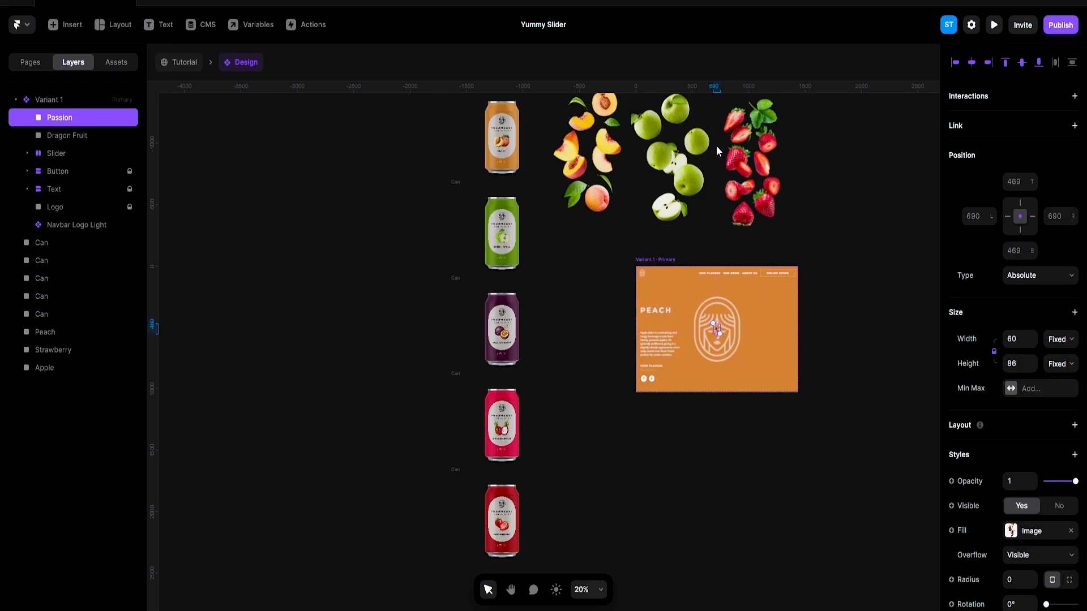
# Lock the Strawberry image's aspect ratio and set its width to 60
pyautogui.click(737, 152)
pyautogui.click(994, 219)
pyautogui.click(1019, 208)
pyautogui.write('60')
pyautogui.press('Return')
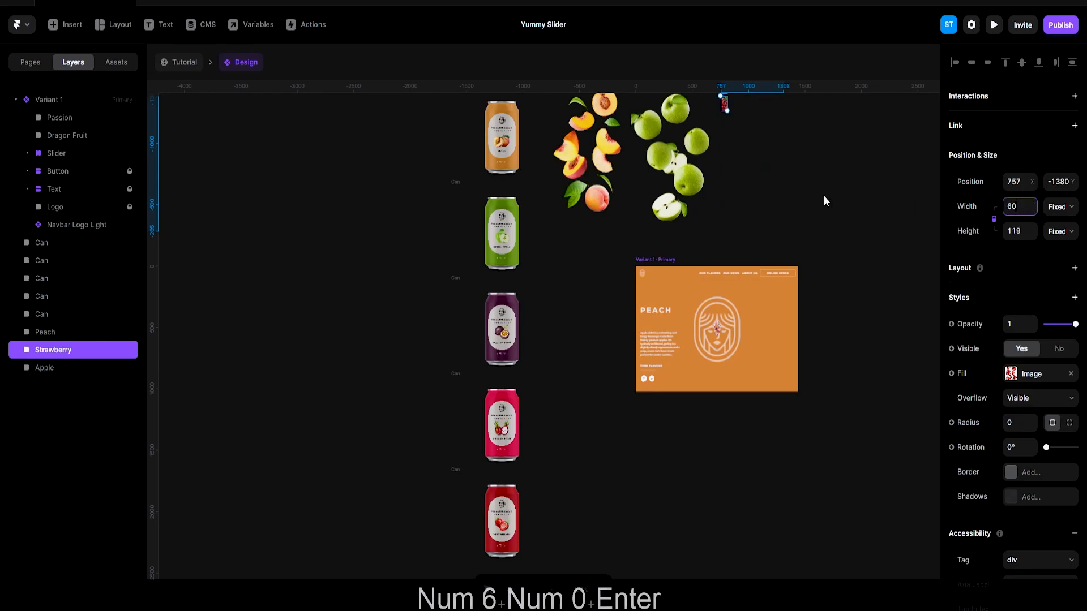
# Move the Strawberry image into Variant 1 and centre it horizontally and vertically
pyautogui.scroll(1, 737, 136)
pyautogui.moveTo(725, 127); pyautogui.dragTo(723, 345)
pyautogui.click(971, 62)
pyautogui.click(1022, 63)
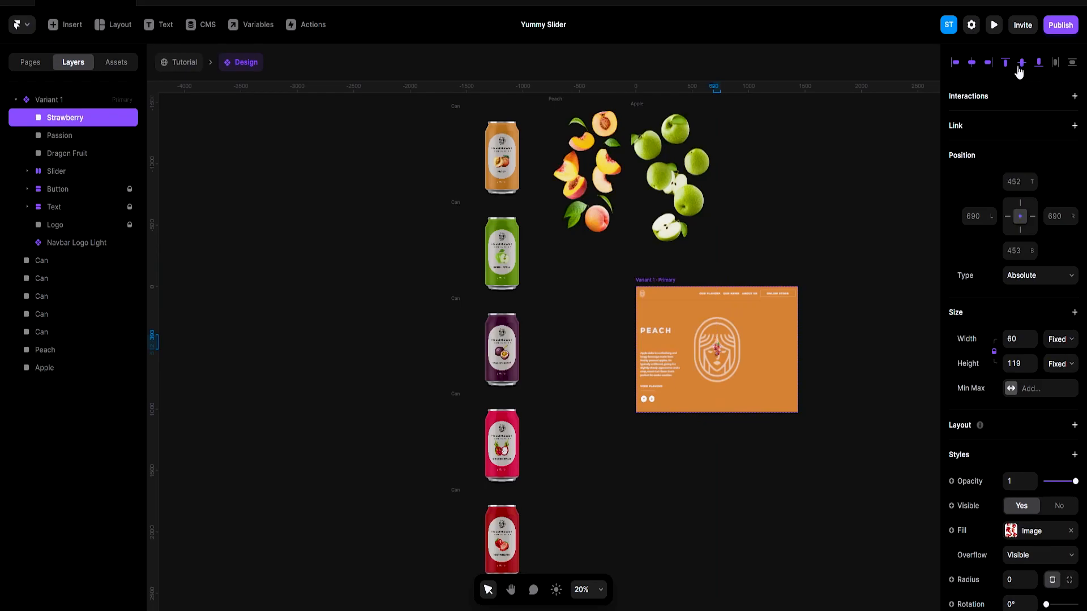
# Lock the Apple image's aspect ratio and set its width to 60
pyautogui.click(667, 169)
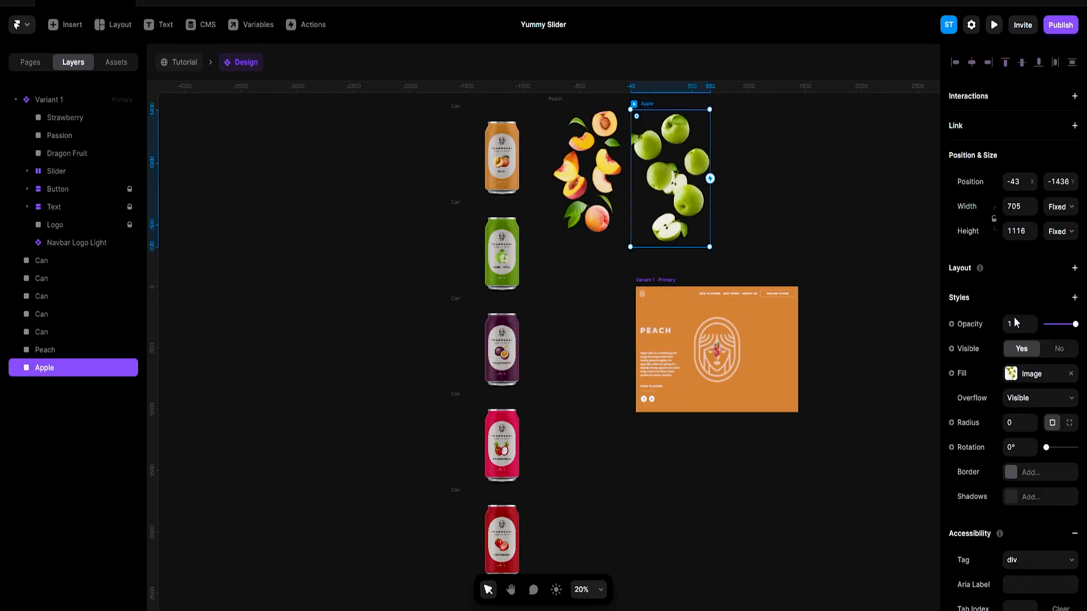
pyautogui.click(994, 219)
pyautogui.click(1019, 207)
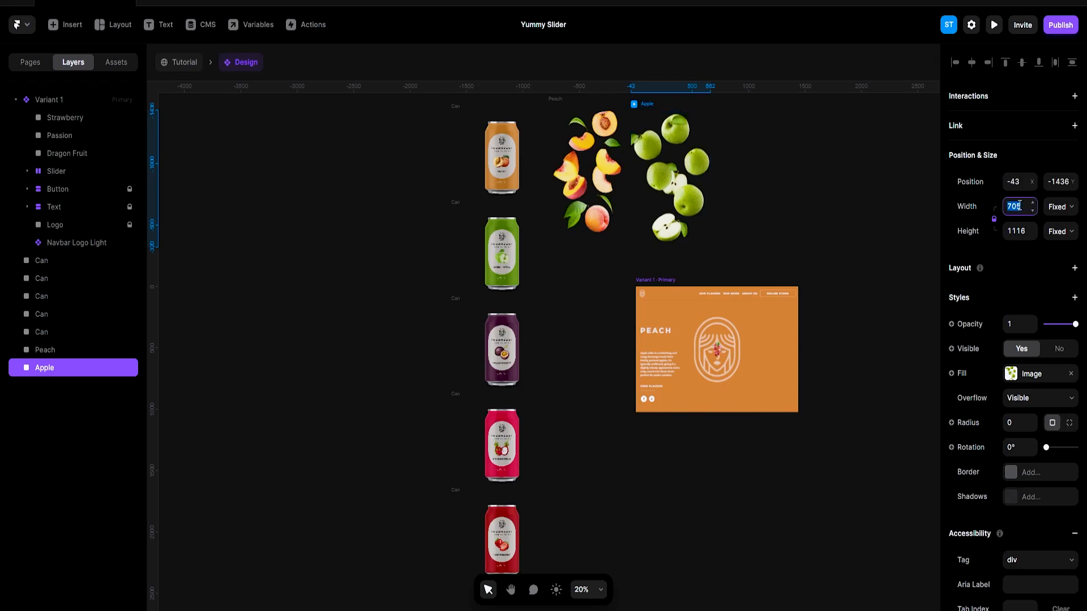
pyautogui.write('60')
pyautogui.press('Return')
# Move the Apple image into Variant 1 and centre it on both axes
pyautogui.moveTo(634, 113); pyautogui.dragTo(725, 358)
pyautogui.click(972, 64)
pyautogui.click(1022, 63)
# Move the Peach image at full size into Variant 1 and centre it in the frame
pyautogui.click(559, 137)
pyautogui.moveTo(681, 297); pyautogui.dragTo(702, 341)
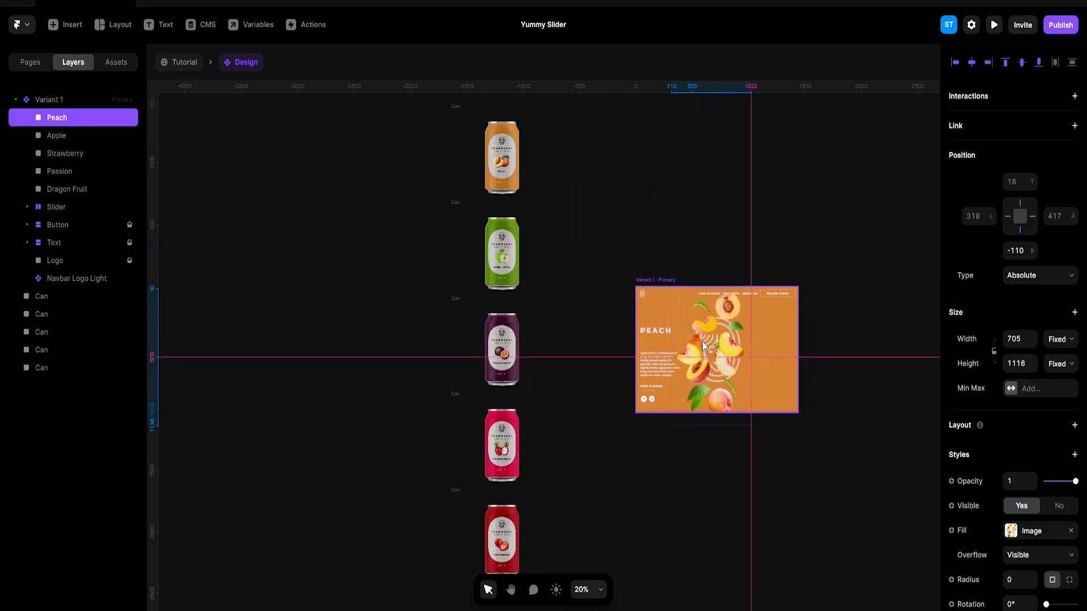
pyautogui.scroll(5, 780, 365)
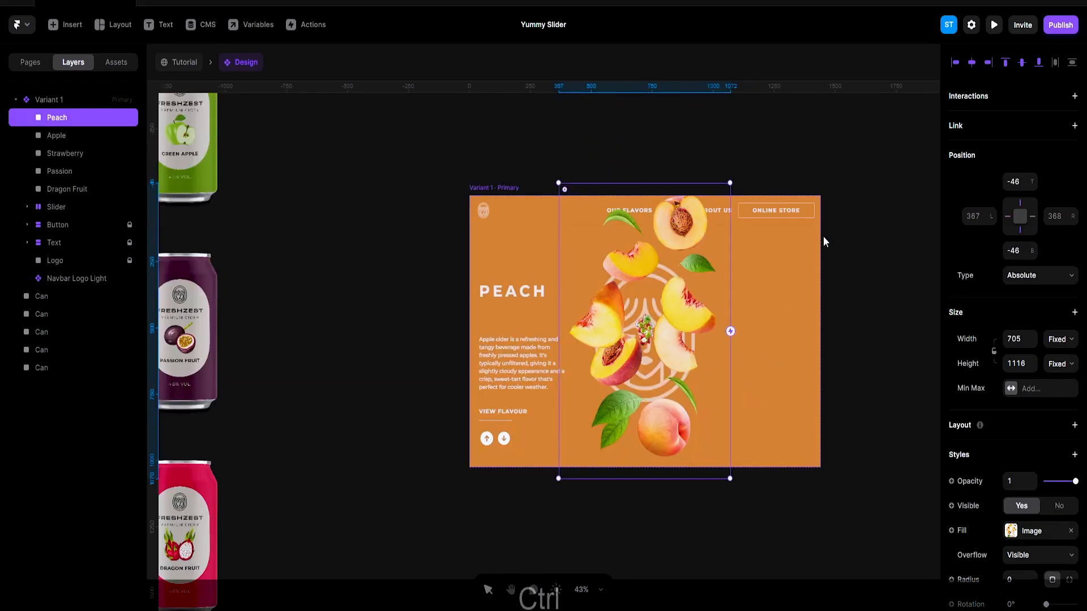
pyautogui.click(972, 61)
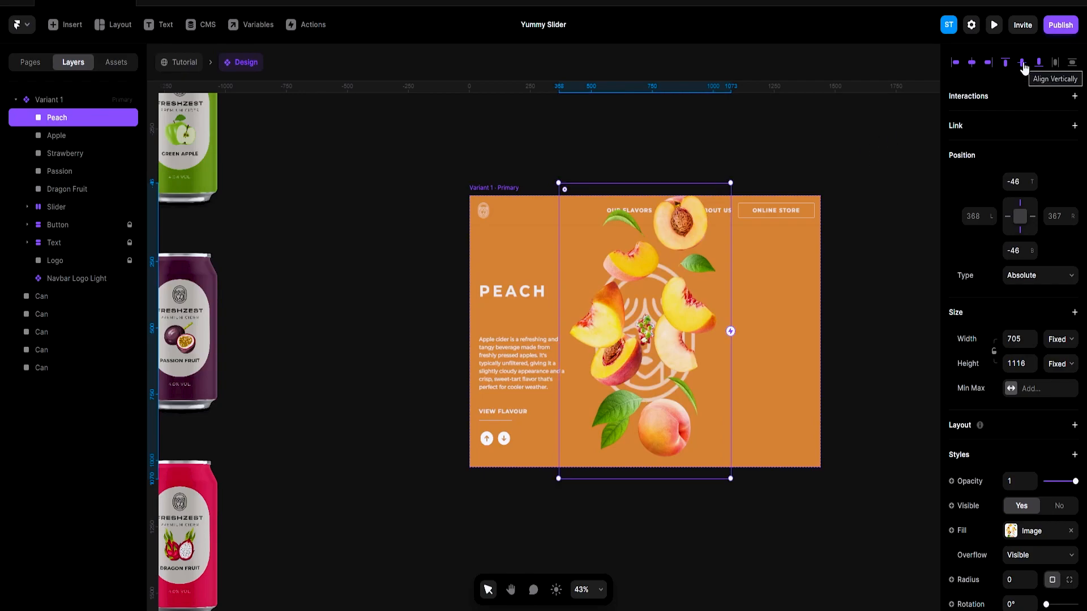
# Add a Z Index of 3 to the Navbar Logo Light component so it sits above the peach image
pyautogui.click(531, 217)
pyautogui.rightClick(544, 217)
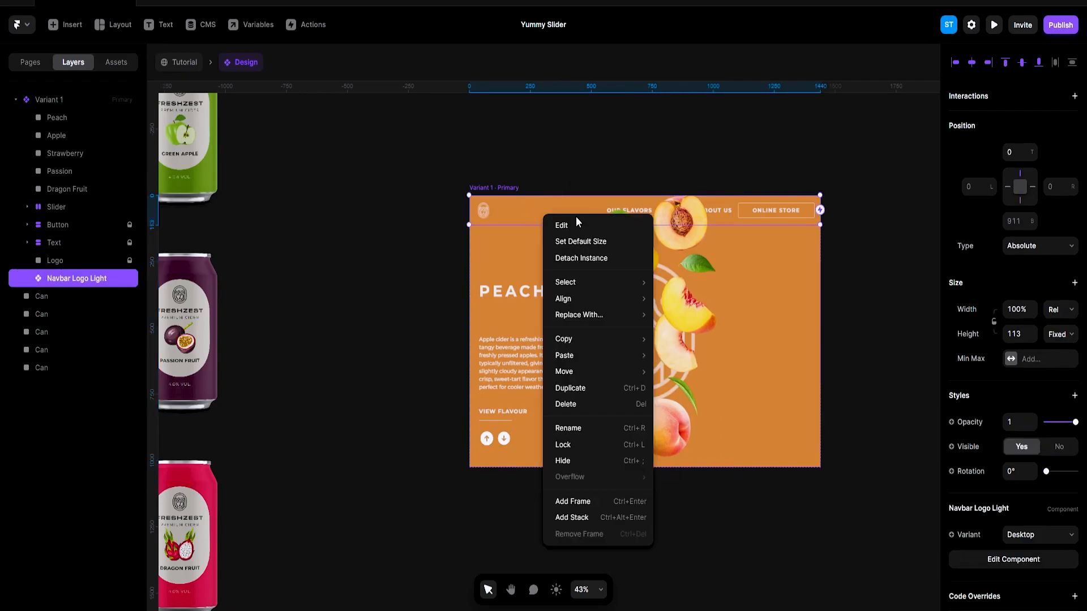
pyautogui.click(769, 224)
pyautogui.scroll(-2, 1041, 340)
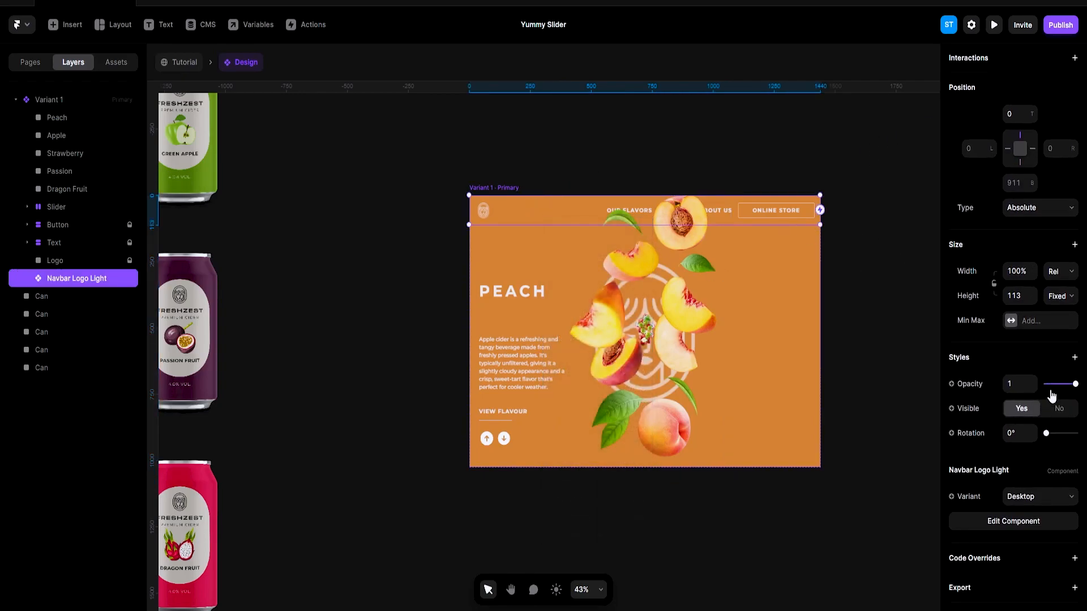
pyautogui.click(1073, 335)
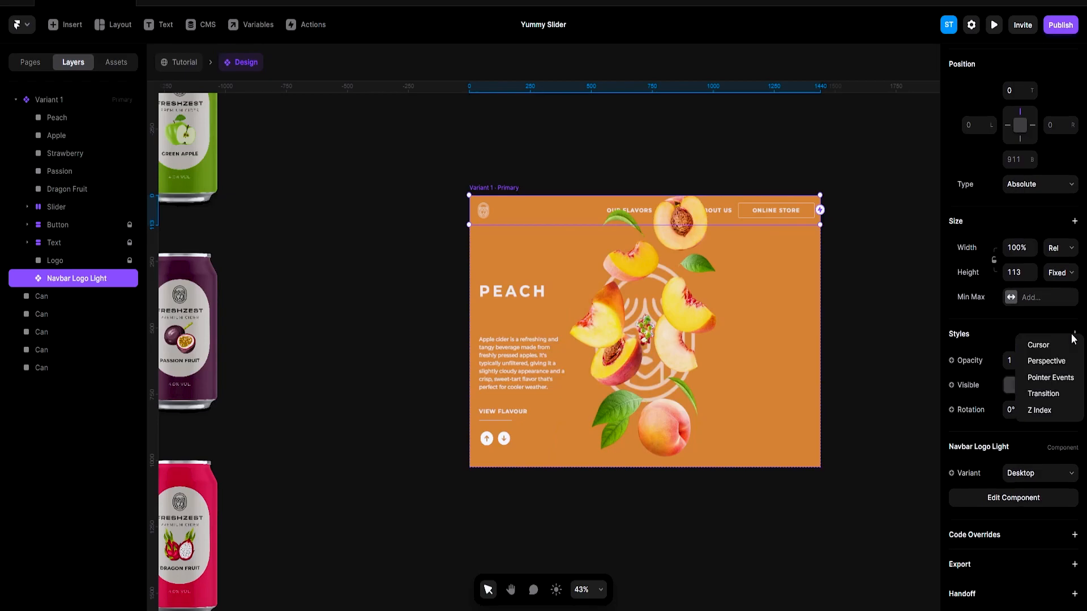
pyautogui.click(1040, 411)
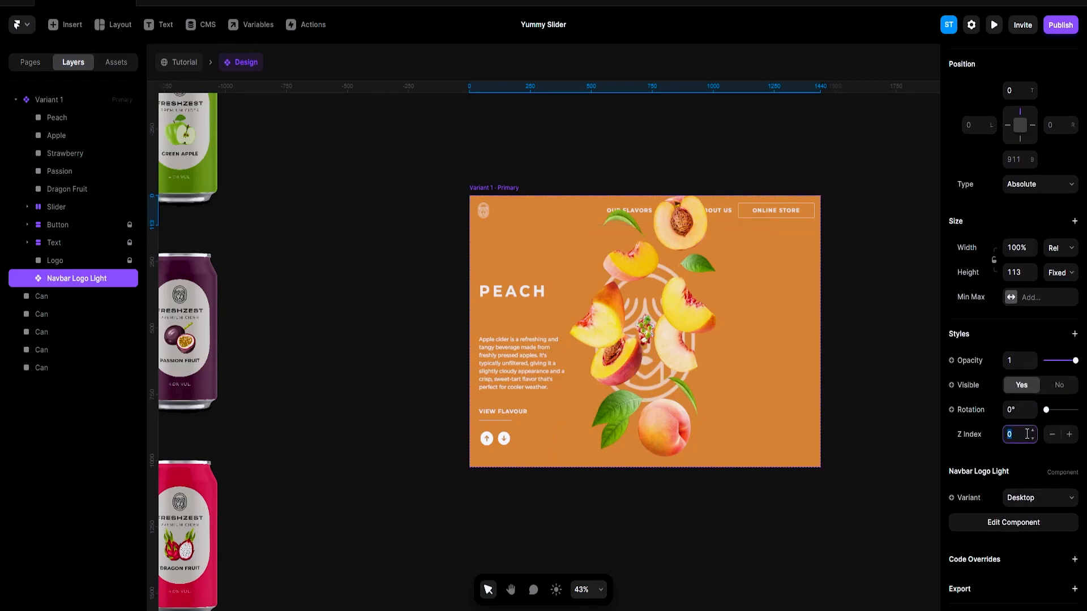
pyautogui.press('Return')
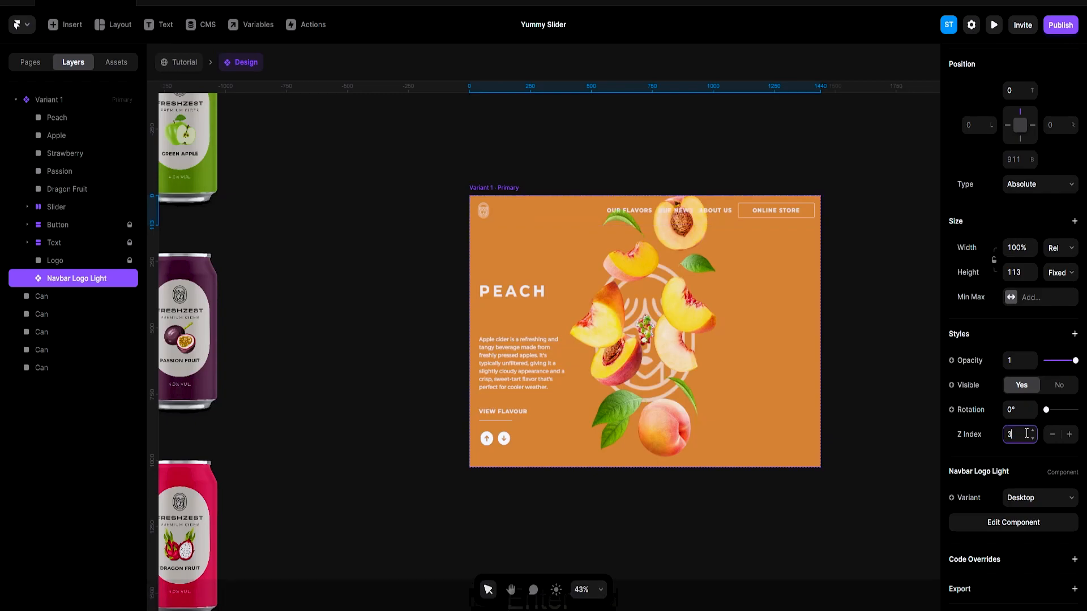
# Move the orange peach can into Variant 1 and centre it horizontally and vertically
pyautogui.scroll(1, 797, 326)
pyautogui.click(704, 342)
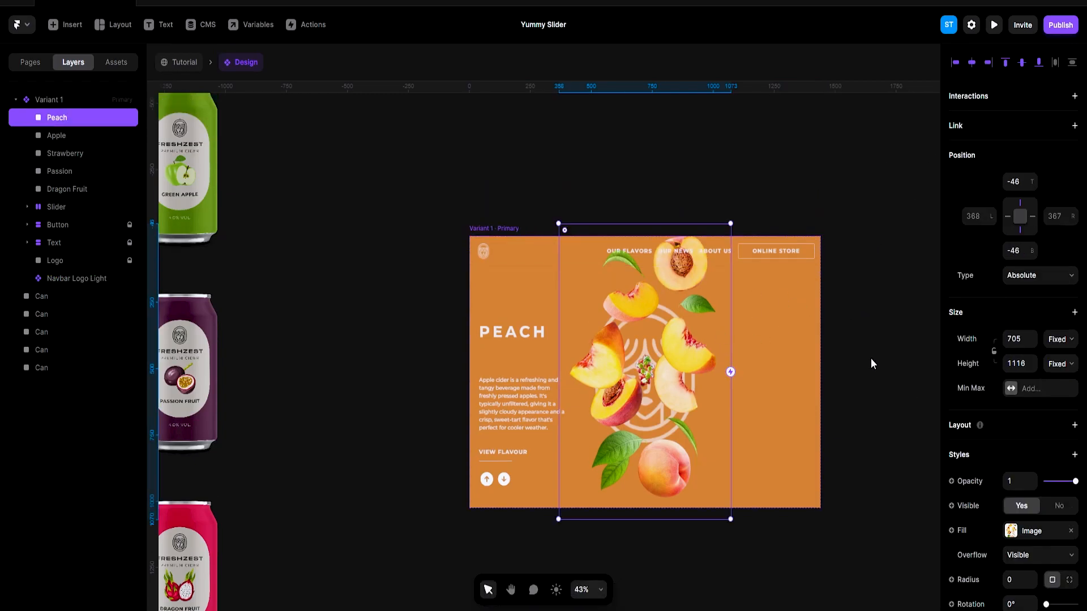
pyautogui.hotkey('shift', '1')
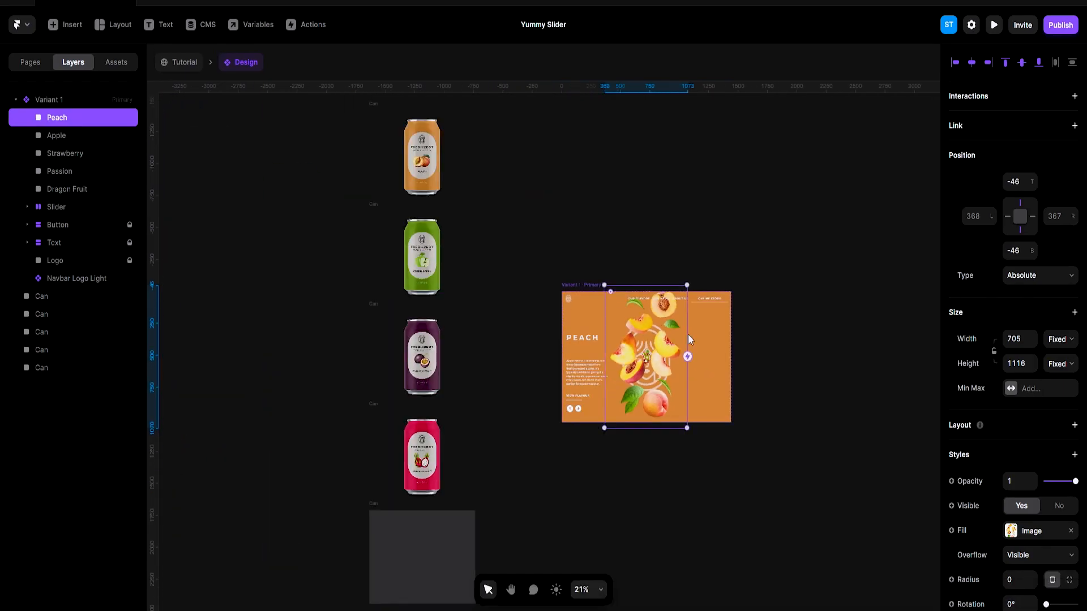
pyautogui.moveTo(417, 141); pyautogui.dragTo(642, 360)
pyautogui.click(972, 62)
pyautogui.click(1022, 62)
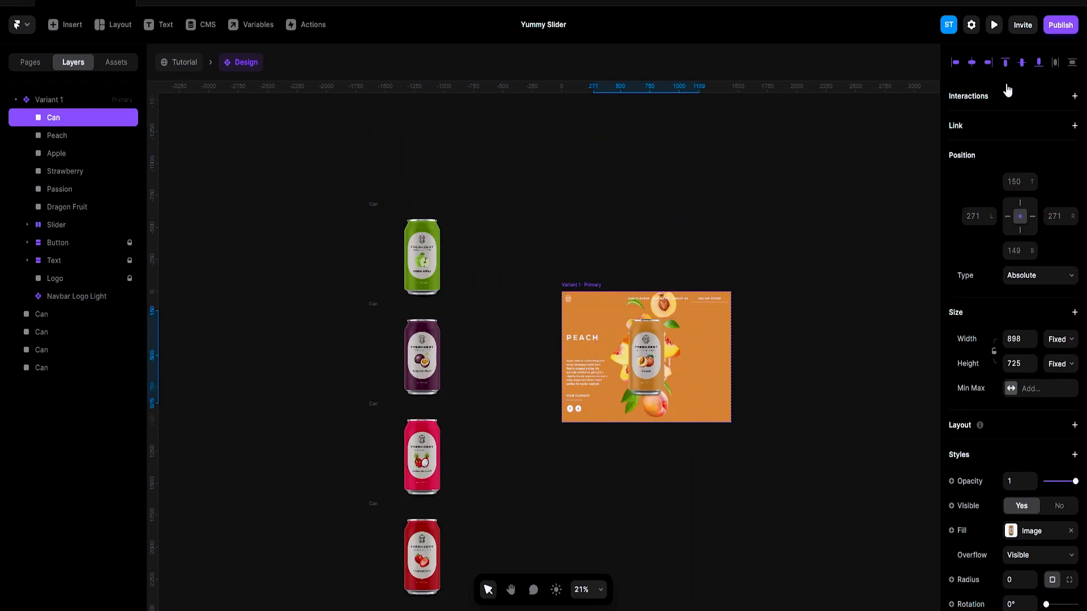
# Preview Variant 1 to check its peach layout and return to the component canvas
pyautogui.hotkey('shift', '2')
pyautogui.click(793, 329)
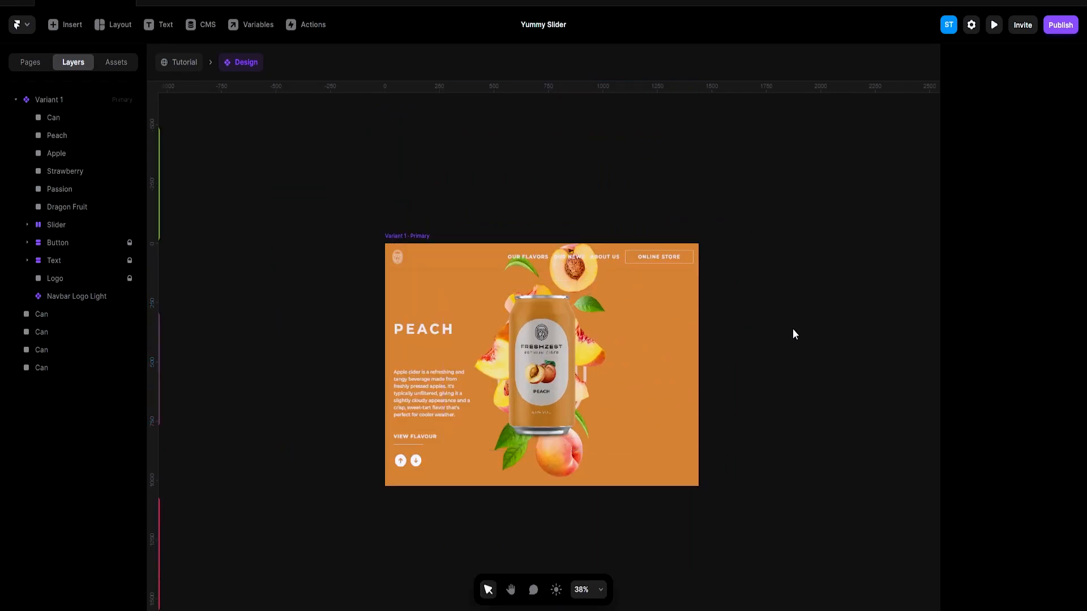
pyautogui.scroll(-2, 790, 325)
pyautogui.keyDown('ctrl'); pyautogui.scroll(3, 775, 329); pyautogui.keyUp('ctrl')
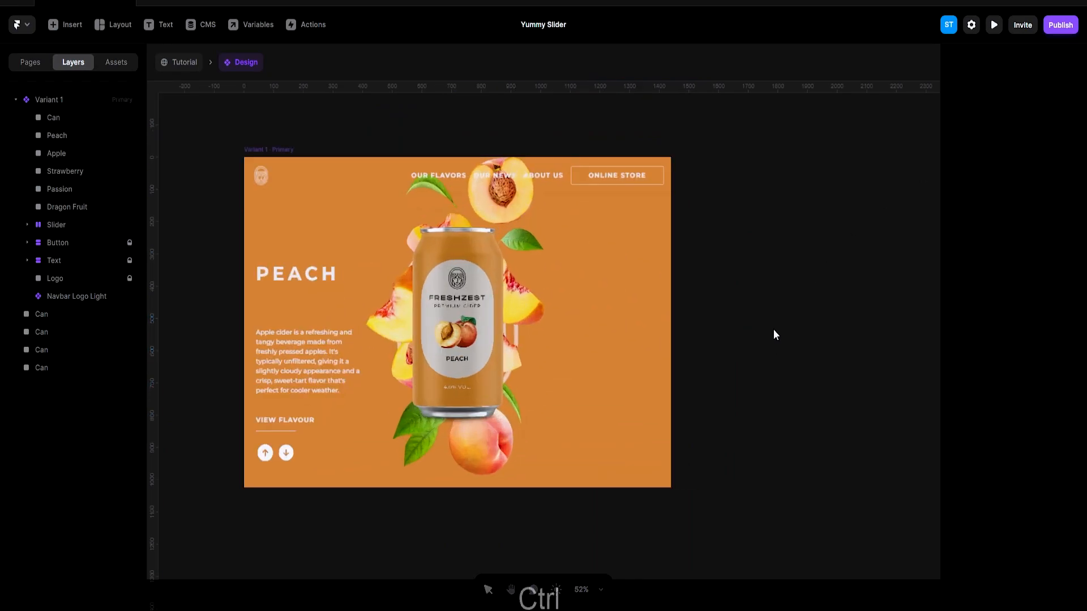
pyautogui.click(253, 150)
pyautogui.hotkey('ctrl', 'p')
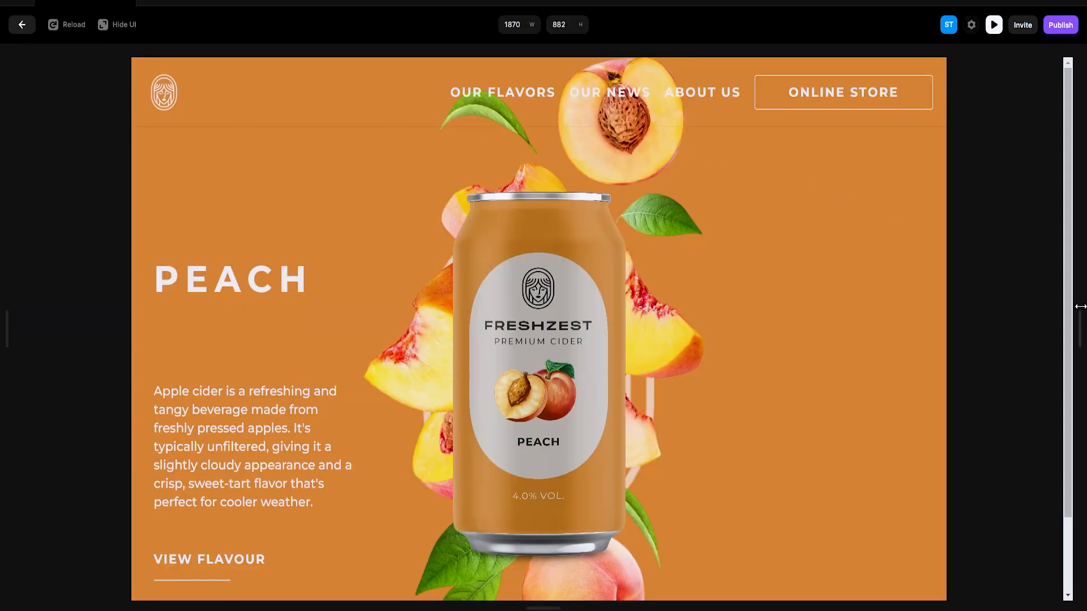
pyautogui.moveTo(1074, 323)
pyautogui.mouseDown()
pyautogui.moveTo(869, 321)
pyautogui.moveTo(1076, 322)
pyautogui.mouseUp()
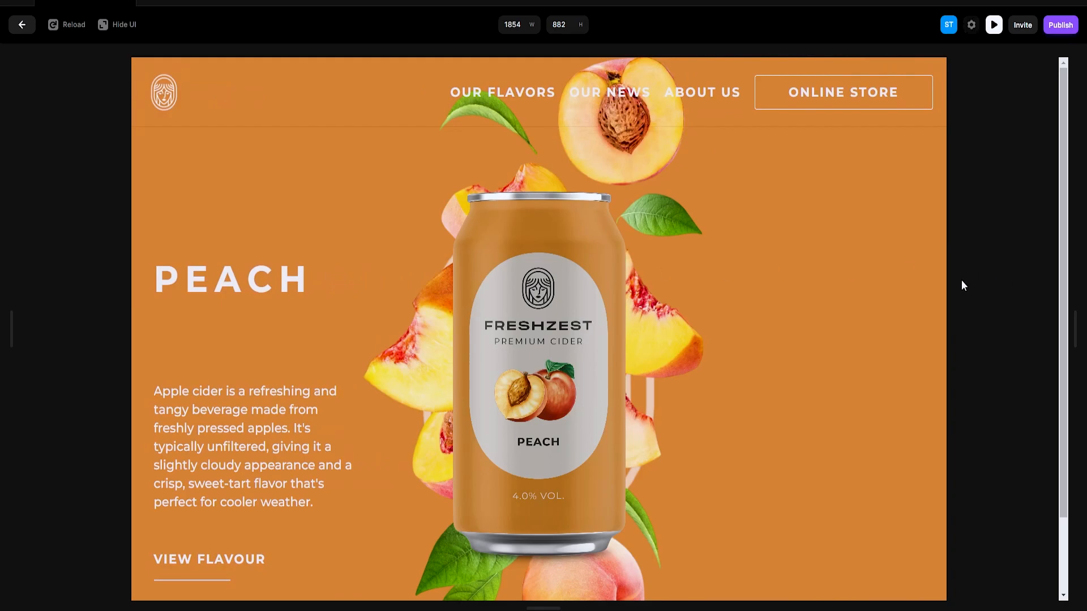
pyautogui.scroll(-2, 934, 285)
pyautogui.scroll(3, 626, 252)
pyautogui.click(28, 29)
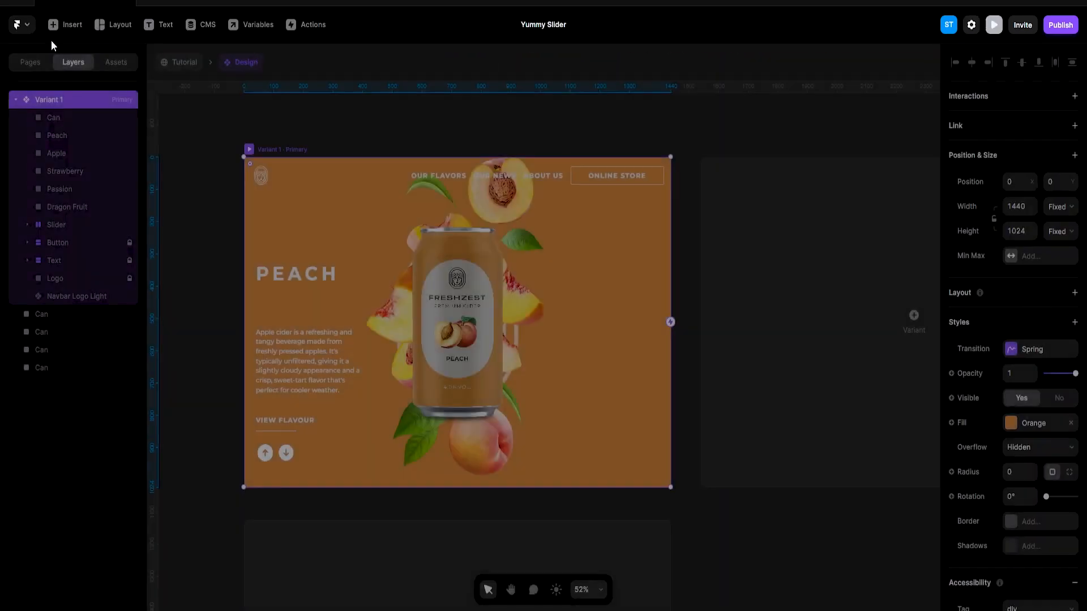
# Enlarge the Logo image behind the can to 787 × 1100 and centre it vertically in Variant 1
pyautogui.click(70, 277)
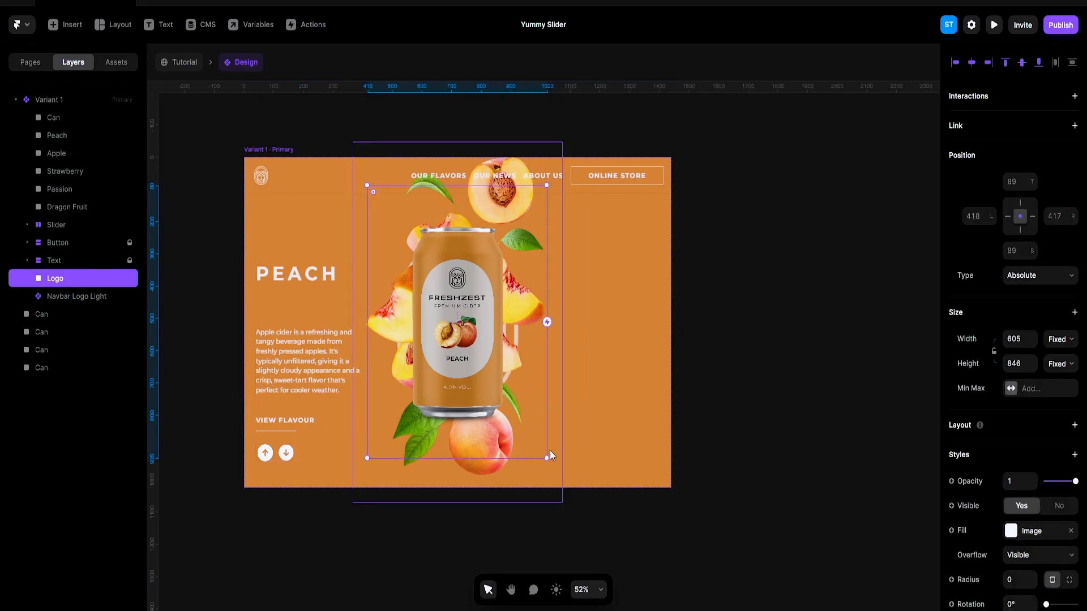
pyautogui.press('shift')
pyautogui.moveTo(565, 465); pyautogui.dragTo(646, 504)
pyautogui.click(1022, 63)
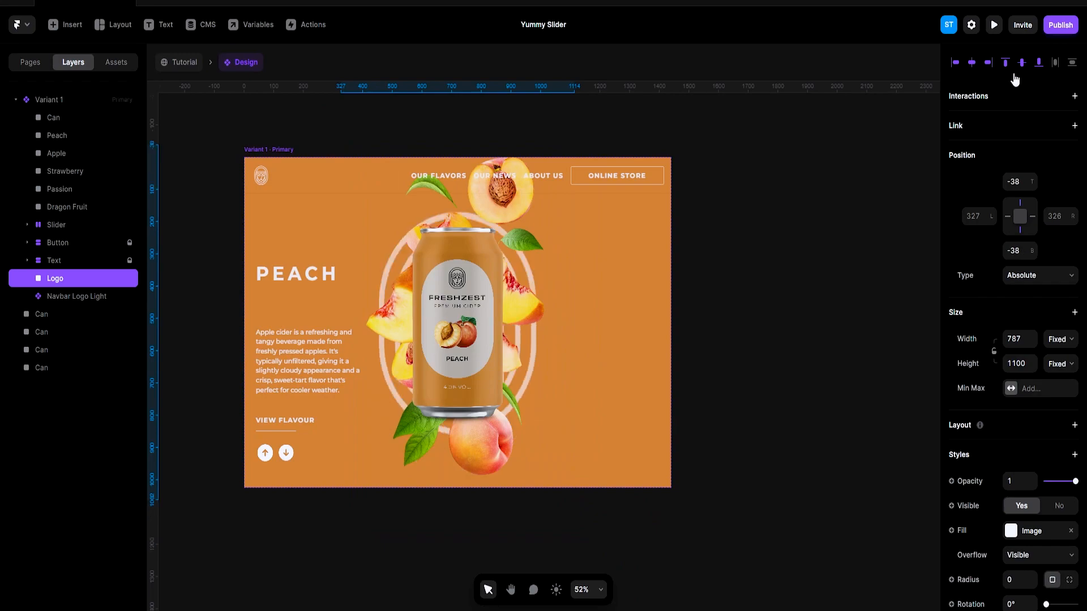
pyautogui.click(695, 593)
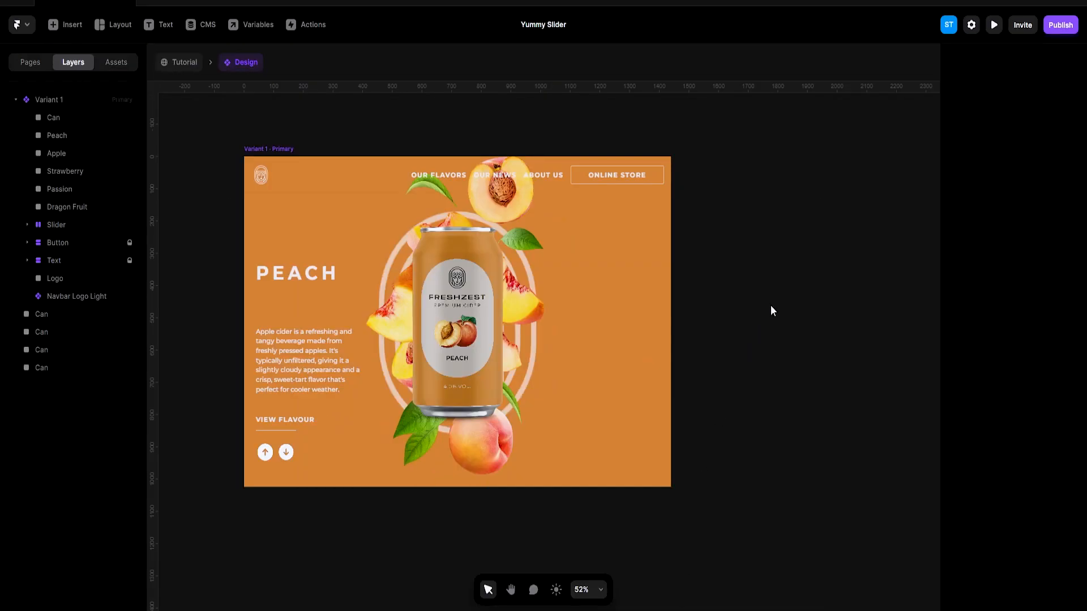
# Lock the Logo layer
pyautogui.click(518, 329)
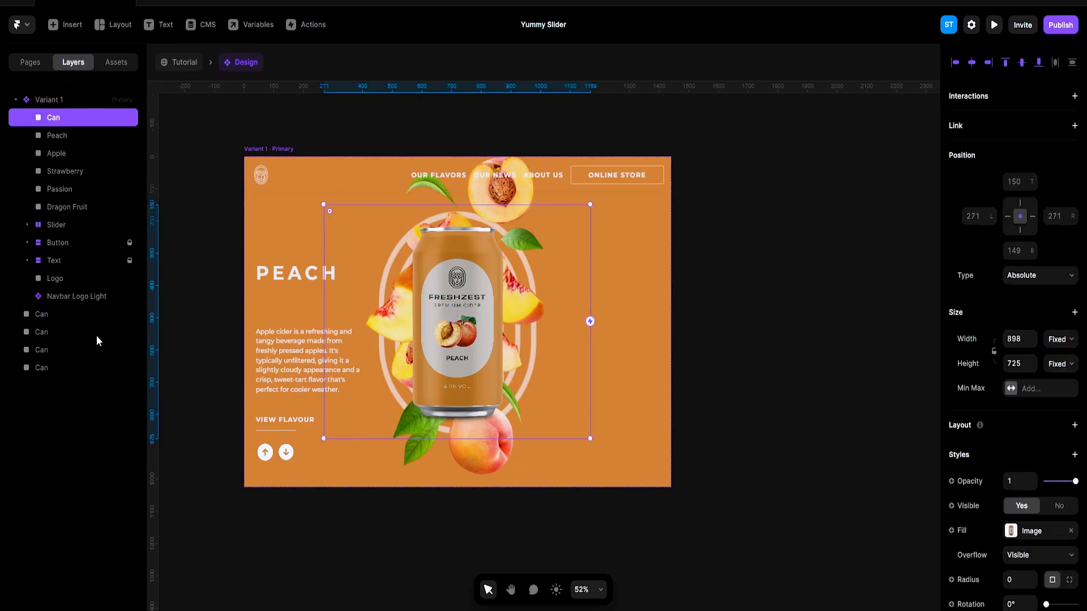
pyautogui.click(121, 279)
pyautogui.hotkey('ctrl', 'l')
# Preview the variant with the enlarged logo outline and return to the component canvas
pyautogui.click(253, 150)
pyautogui.click(252, 151)
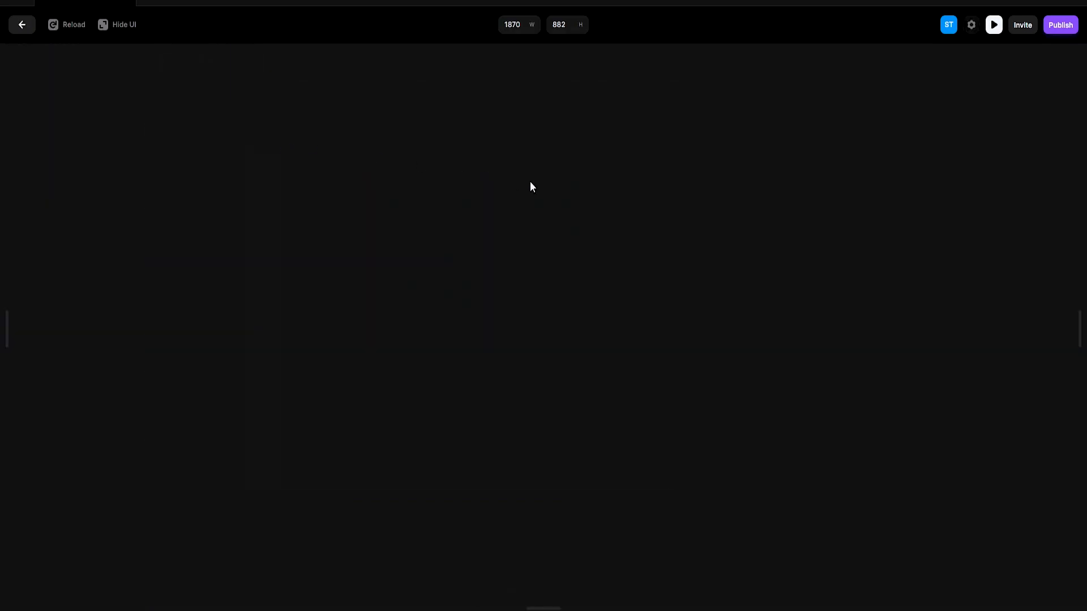
pyautogui.scroll(-2, 547, 253)
pyautogui.scroll(2, 547, 252)
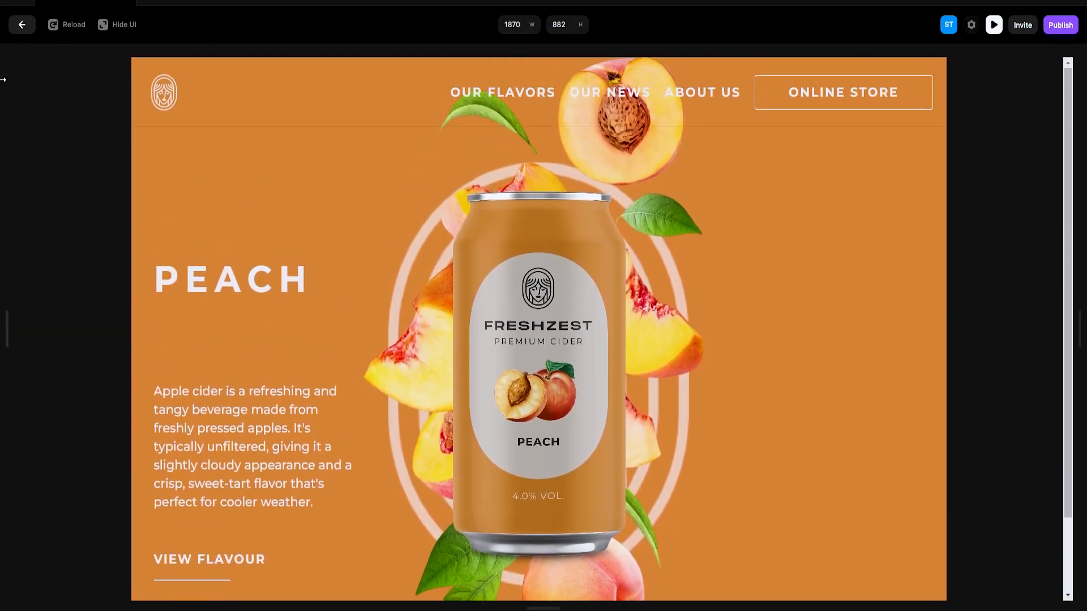
pyautogui.click(17, 31)
# Rename Variant 1 as Peach
pyautogui.doubleClick(59, 99)
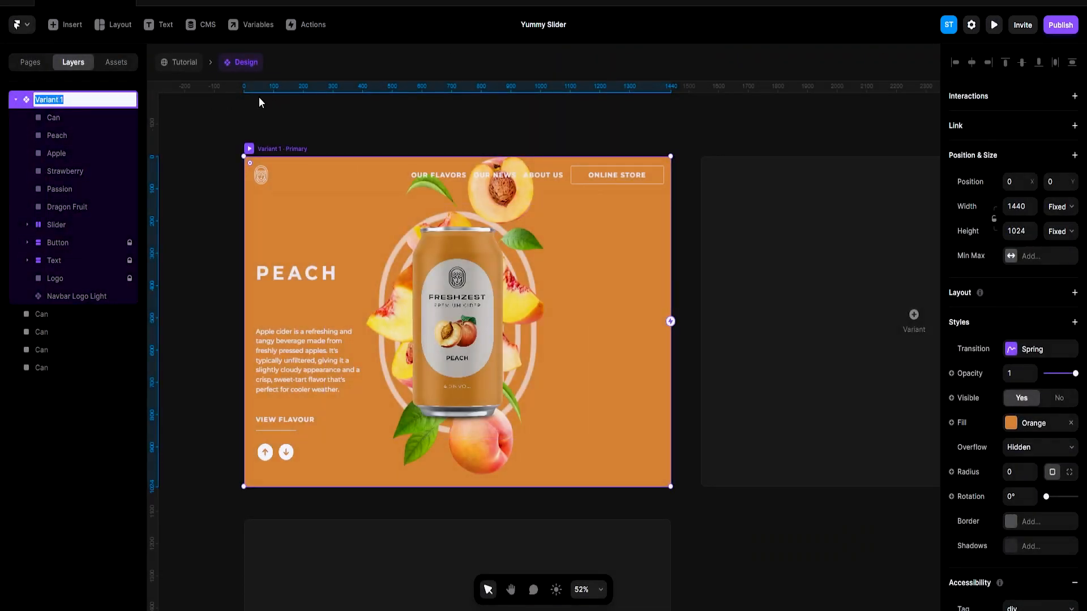
pyautogui.write('Peach')
pyautogui.press('Return')
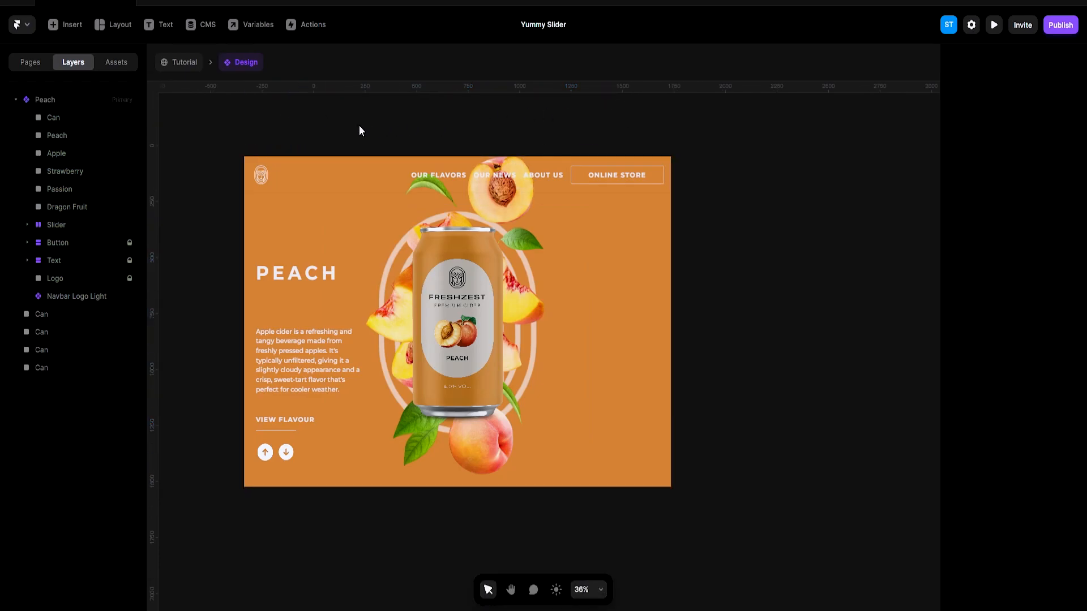
# Try extending the Peach variant's height to 1346 to test its layer pins, and undo the resize
pyautogui.scroll(-5, 359, 128)
pyautogui.moveTo(536, 328); pyautogui.dragTo(535, 392)
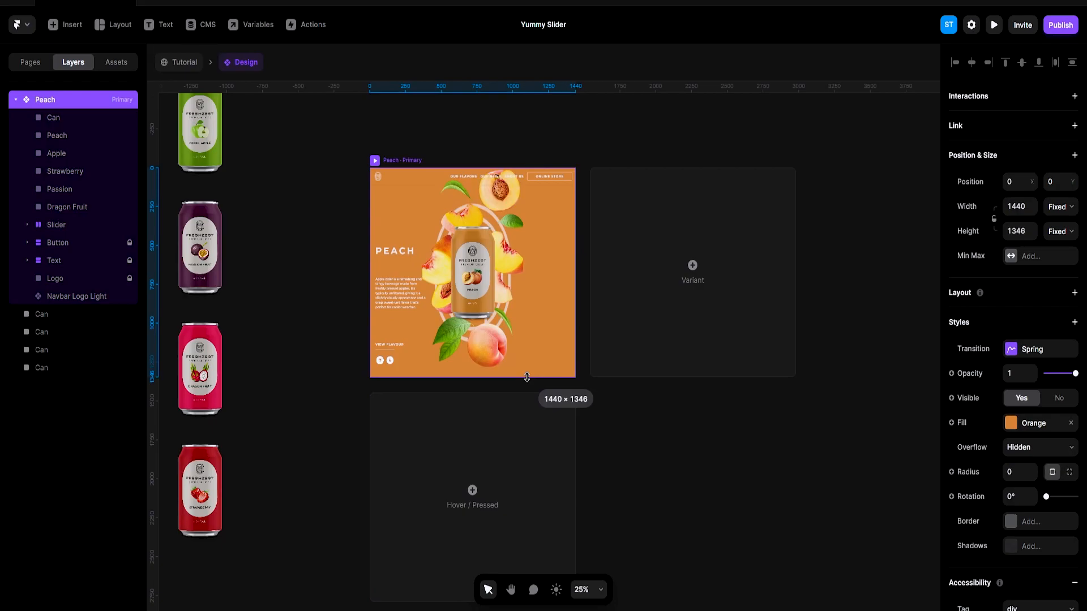
pyautogui.hotkey('ctrl', 'z')
pyautogui.scroll(-3, 668, 342)
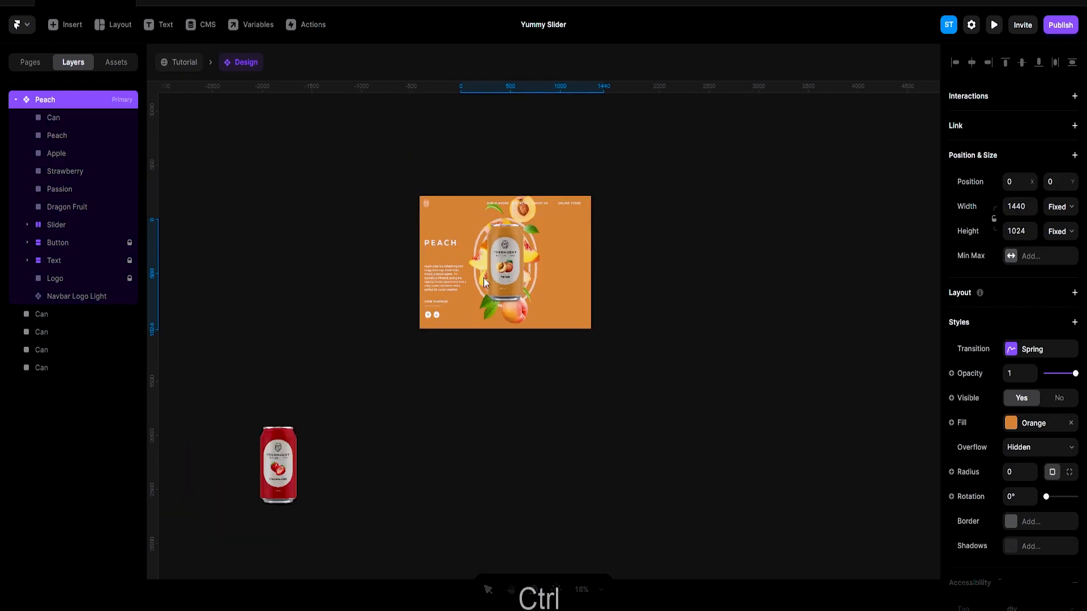
# Pin the Can, Peach, Apple, Strawberry, Passion and Dragon Fruit layers to the top edge of the variant
pyautogui.click(562, 301)
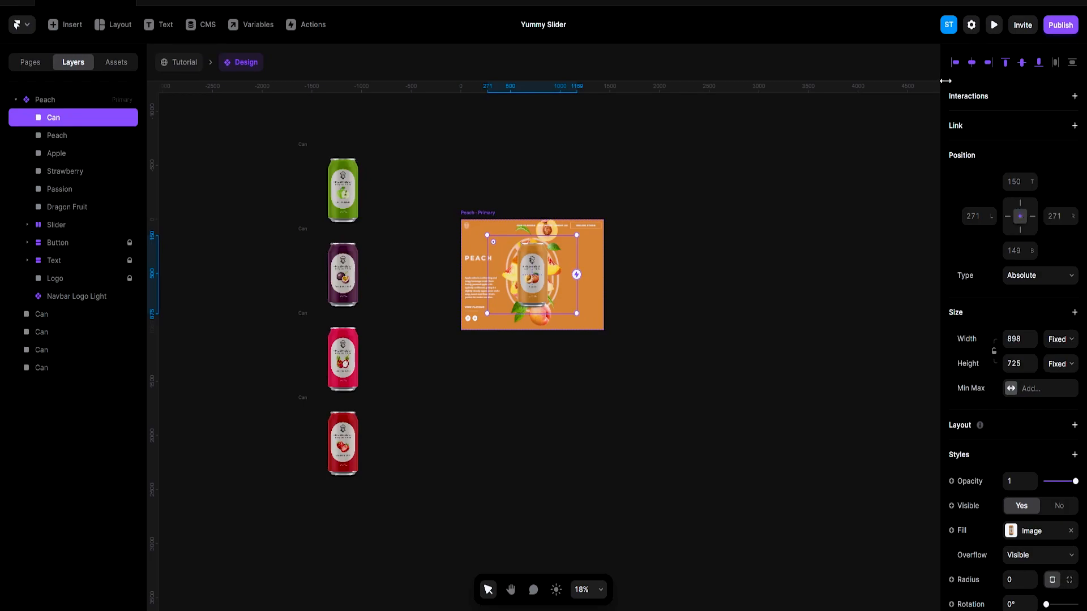
pyautogui.click(1021, 203)
pyautogui.click(538, 321)
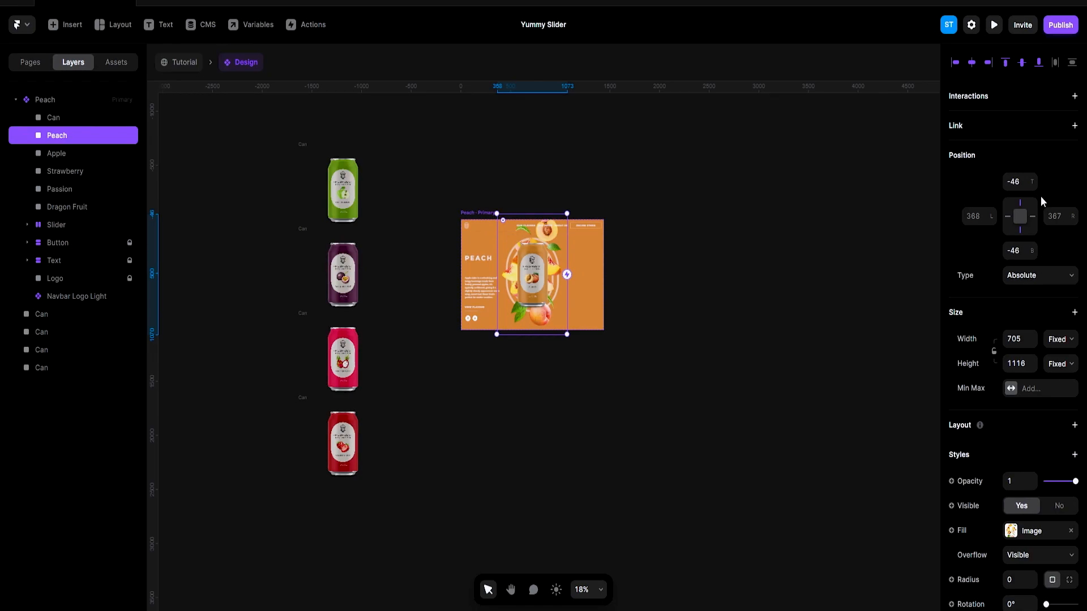
pyautogui.click(56, 155)
pyautogui.keyDown('shift'); pyautogui.click(61, 205); pyautogui.keyUp('shift')
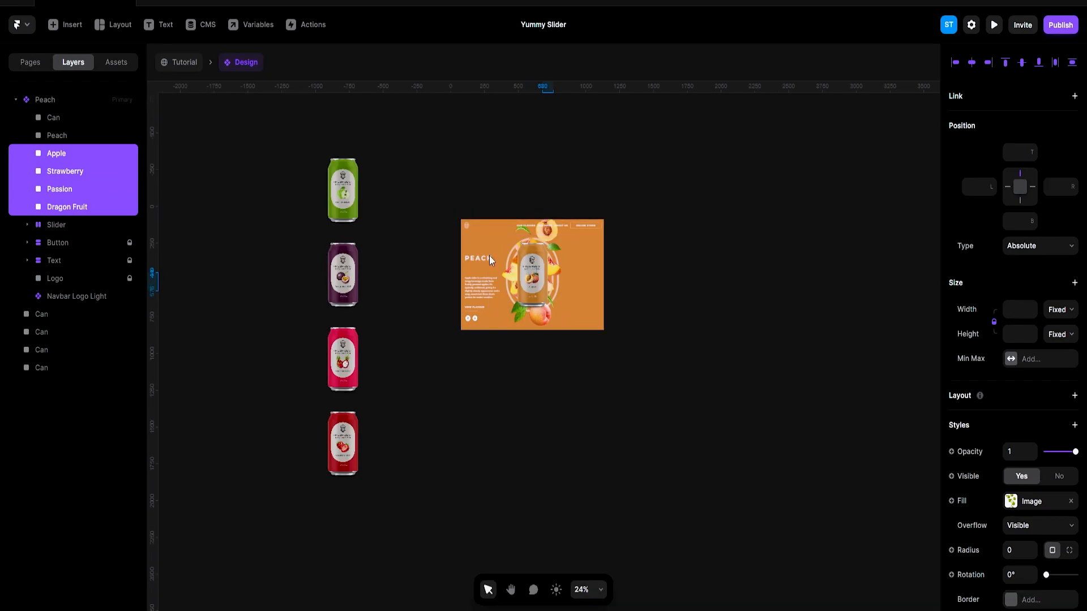
pyautogui.scroll(3, 489, 258)
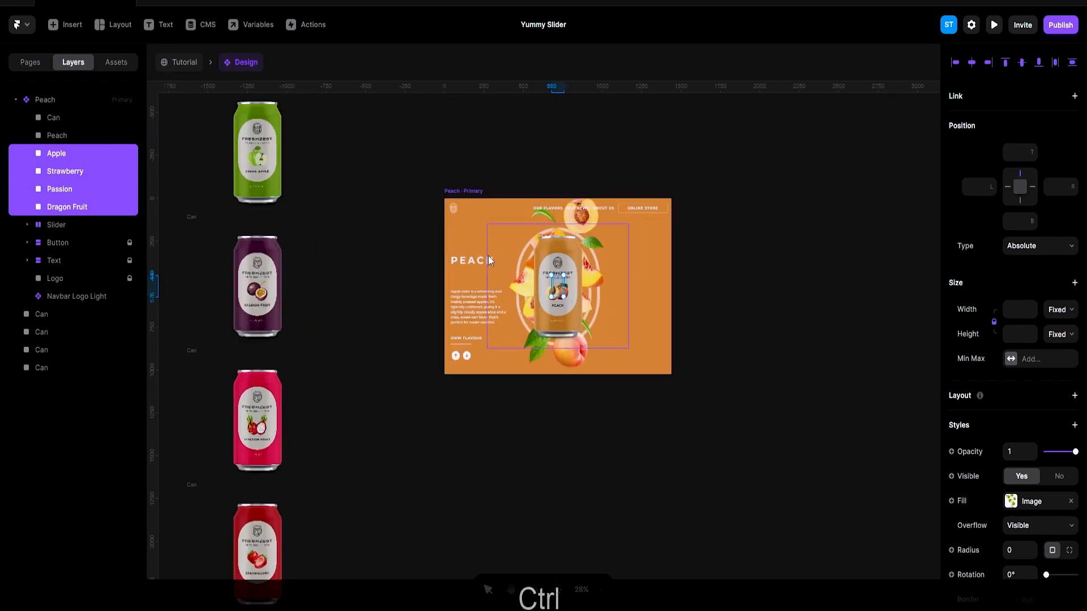
# Pin the Button layer to the variant's top edge and remove the Logo layer's bottom pin
pyautogui.click(477, 193)
pyautogui.scroll(3, 622, 212)
pyautogui.click(593, 205)
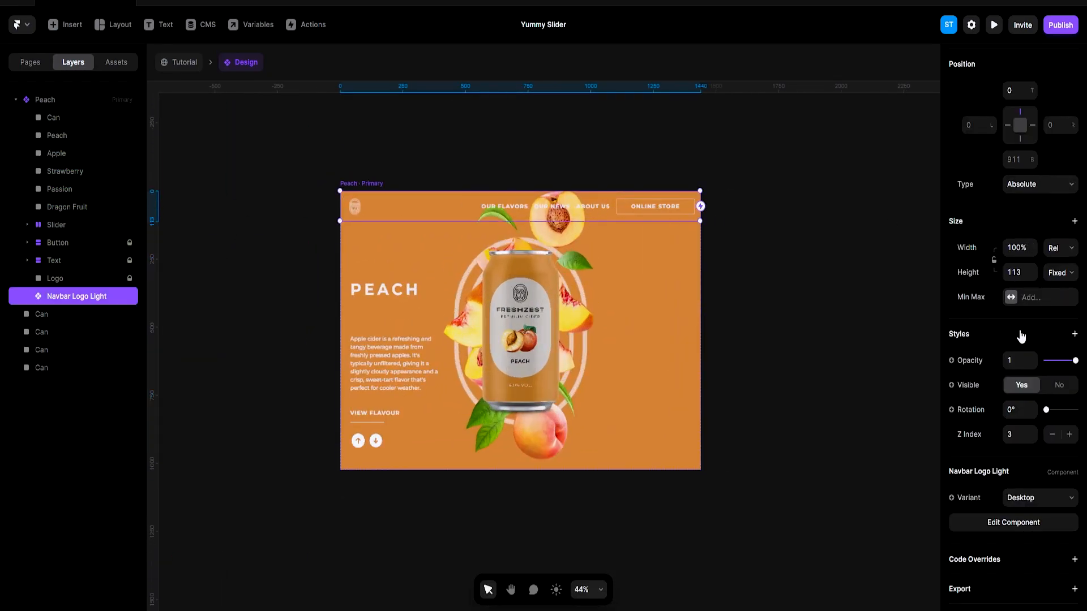
pyautogui.click(94, 262)
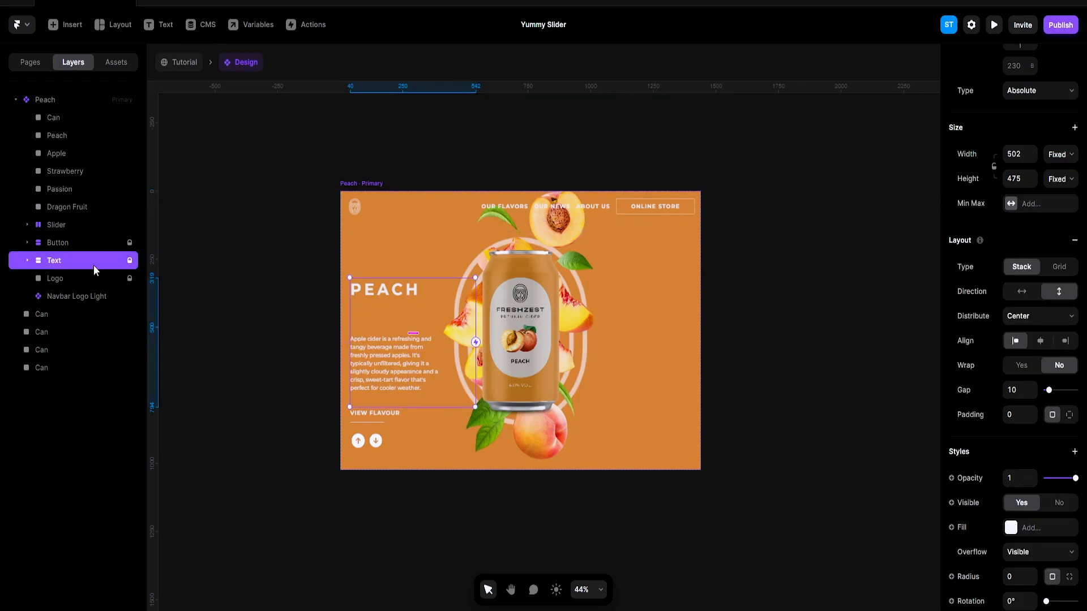
pyautogui.scroll(3, 974, 283)
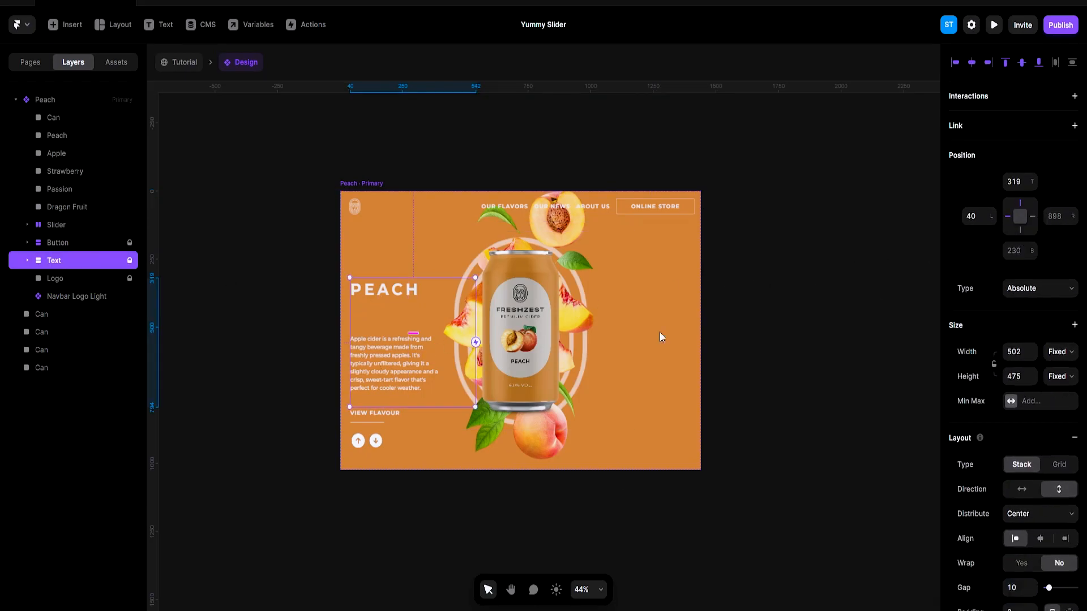
pyautogui.click(57, 242)
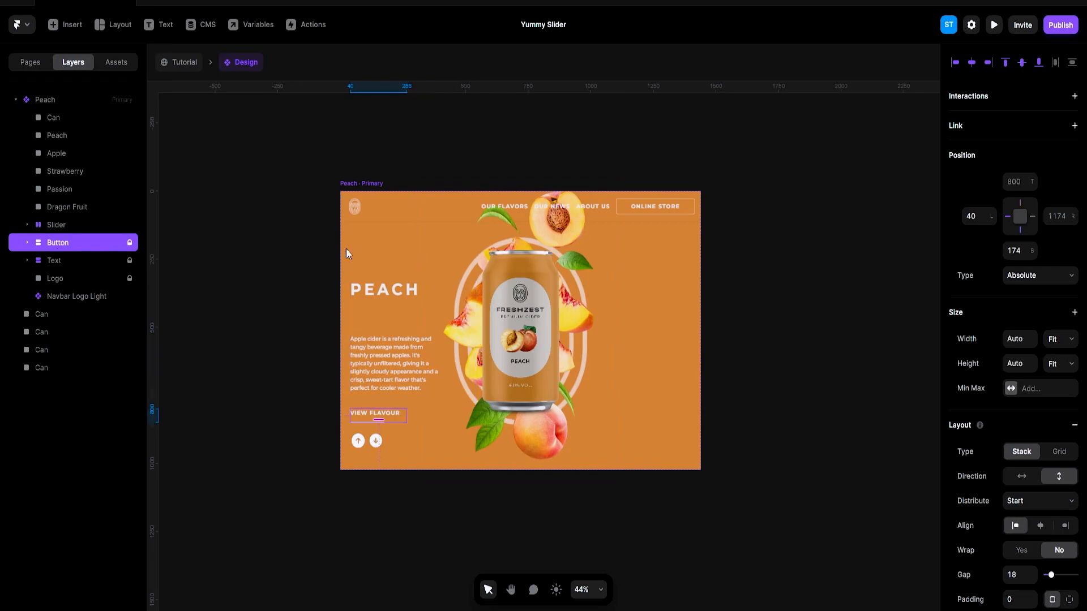
pyautogui.click(1021, 205)
pyautogui.click(64, 278)
pyautogui.click(1020, 236)
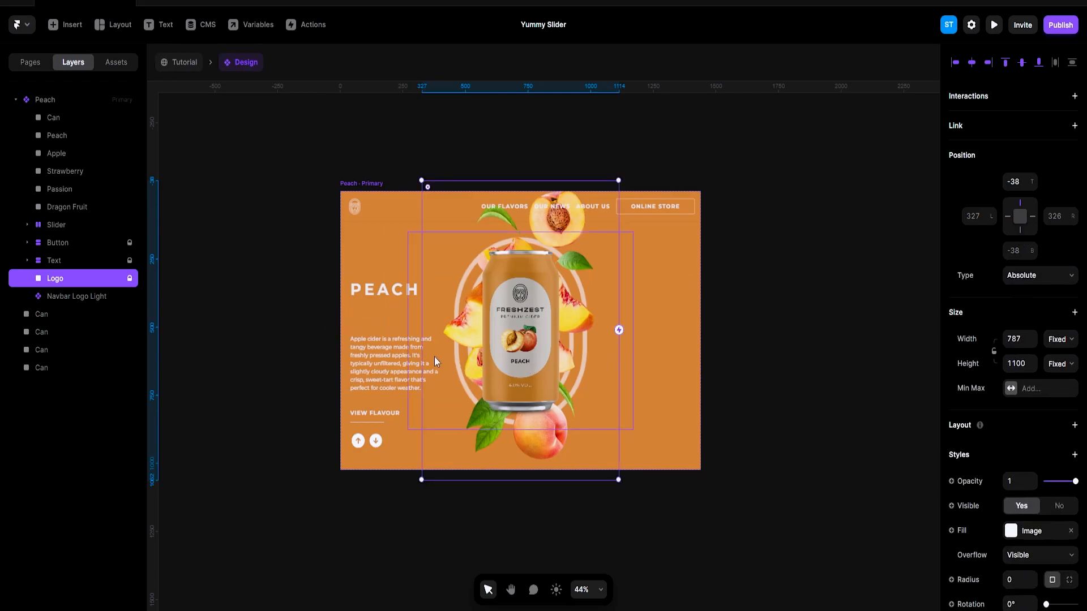
# Try stretching the Peach variant downwards to test the layer pins, and undo the resize
pyautogui.click(375, 185)
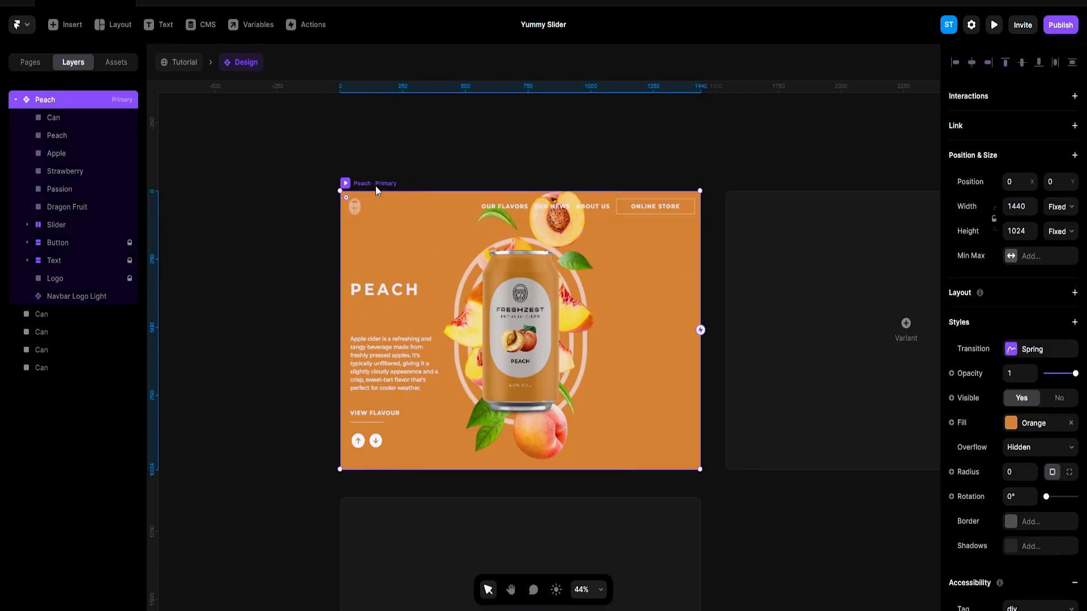
pyautogui.moveTo(604, 471); pyautogui.dragTo(593, 592)
pyautogui.hotkey('ctrl', 'z')
# Pin the Slider arrows to the variant's top edge and test the pins with a trial resize
pyautogui.click(62, 225)
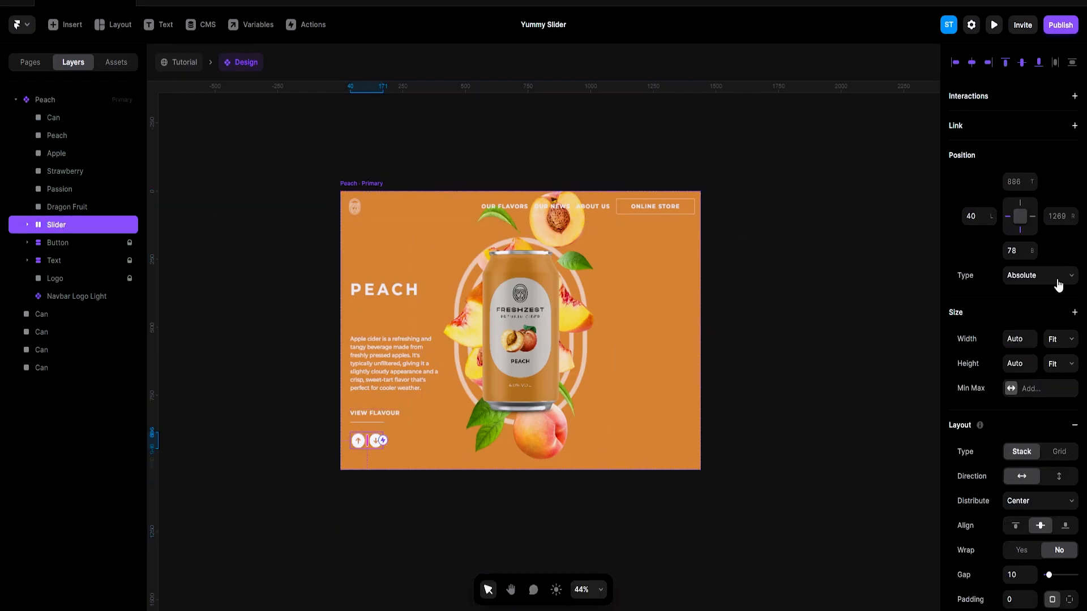
pyautogui.click(361, 184)
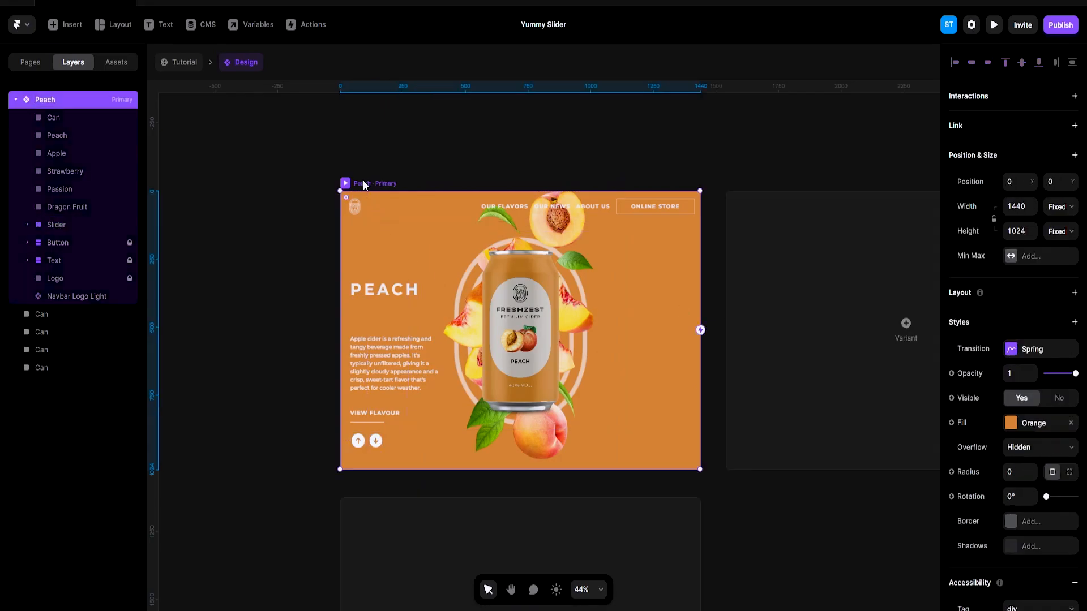
pyautogui.scroll(-1, 808, 276)
pyautogui.scroll(-3, 808, 276)
pyautogui.moveTo(660, 292); pyautogui.dragTo(664, 337)
pyautogui.hotkey('ctrl', 'z')
# Extend the Peach variant downwards to a height of 3528, keeping its width
pyautogui.moveTo(634, 285); pyautogui.dragTo(631, 610)
pyautogui.scroll(-4, 664, 396)
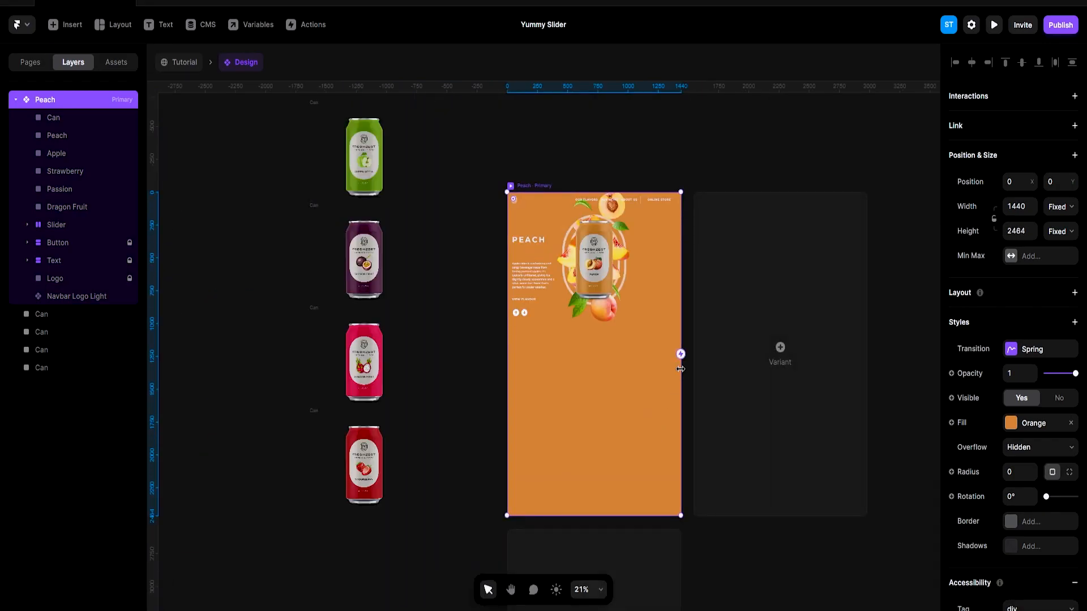
pyautogui.scroll(-1, 637, 468)
pyautogui.scroll(-4, 637, 468)
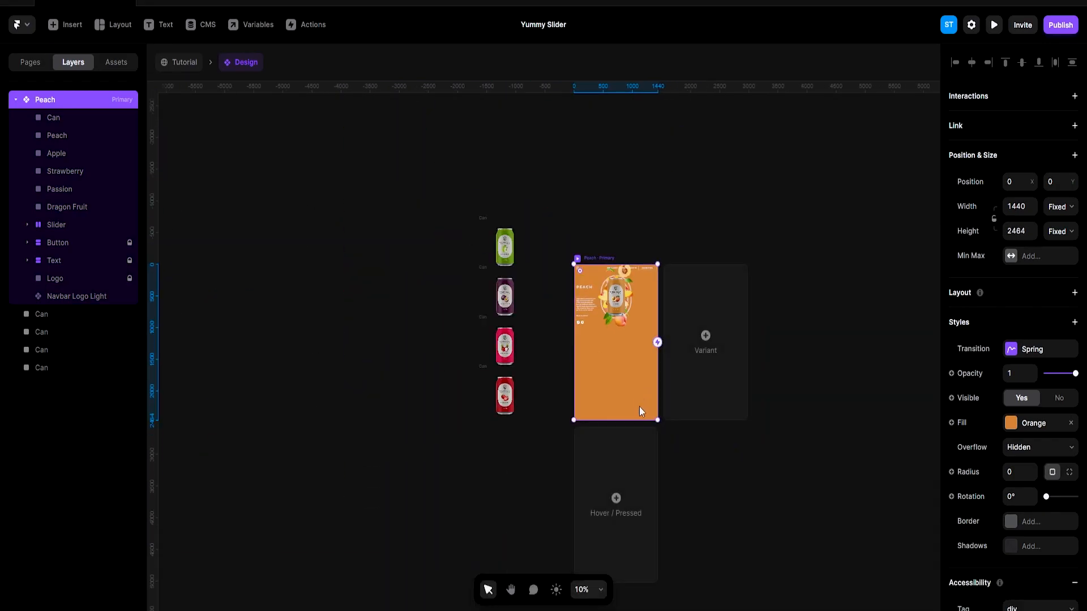
pyautogui.moveTo(644, 422); pyautogui.dragTo(651, 489)
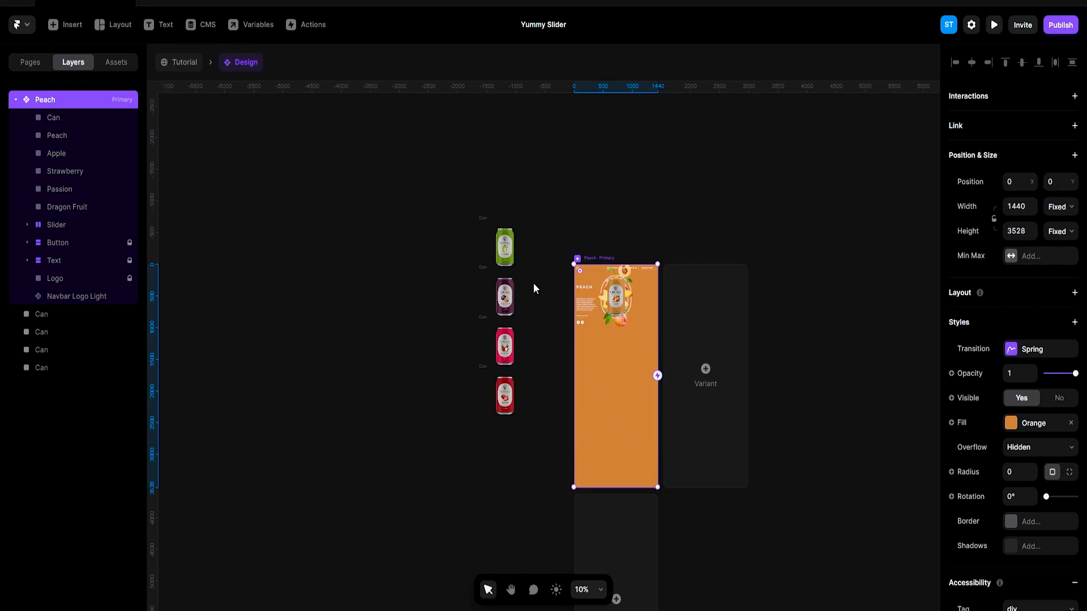
# Move the green apple can into the Peach variant below the peach can, centred horizontally with a top position of 1134
pyautogui.click(507, 245)
pyautogui.moveTo(507, 245); pyautogui.dragTo(614, 357)
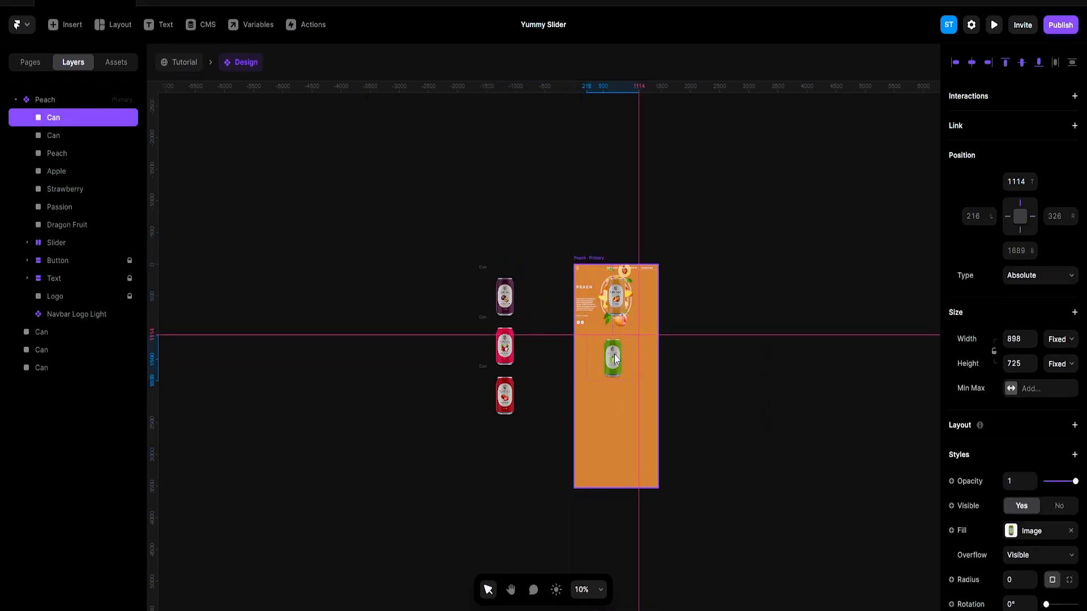
pyautogui.click(978, 65)
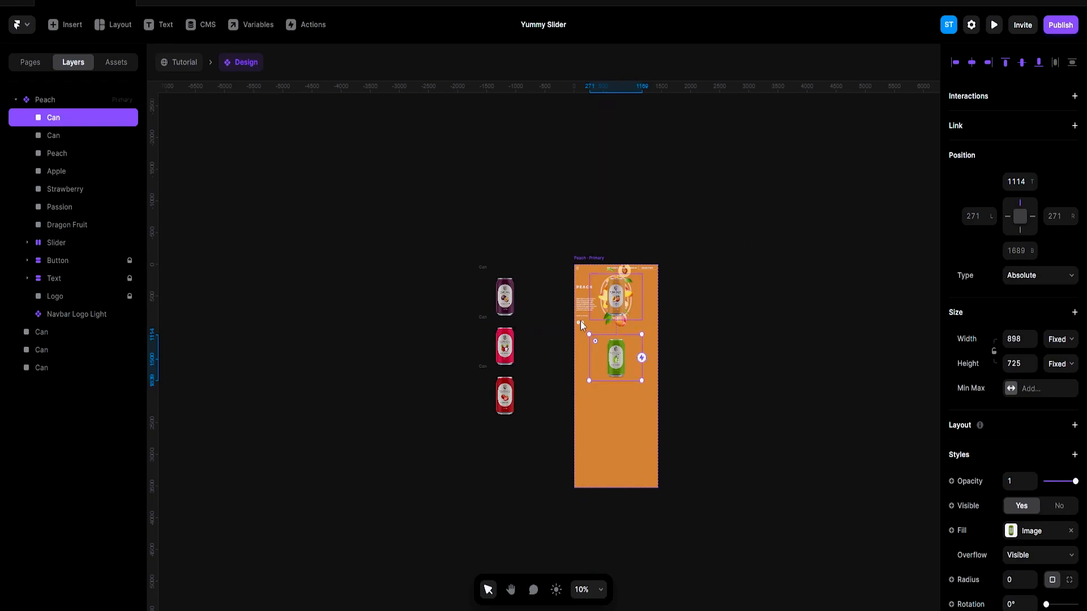
pyautogui.scroll(2, 623, 368)
pyautogui.scroll(5, 709, 359)
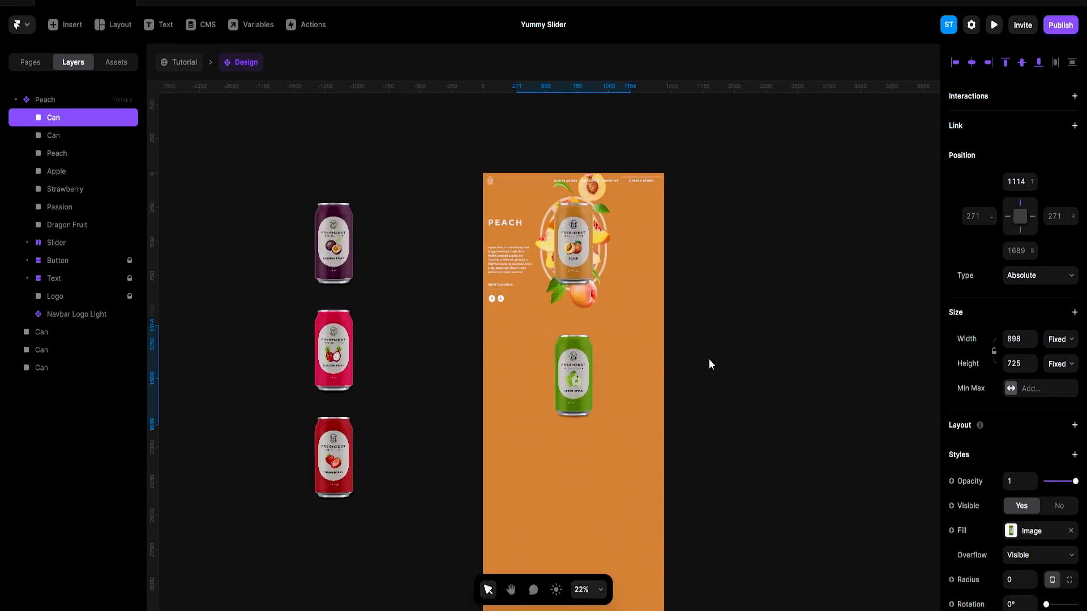
pyautogui.hotkey('shift', 'Down')
pyautogui.hotkey('shift', 'Down')
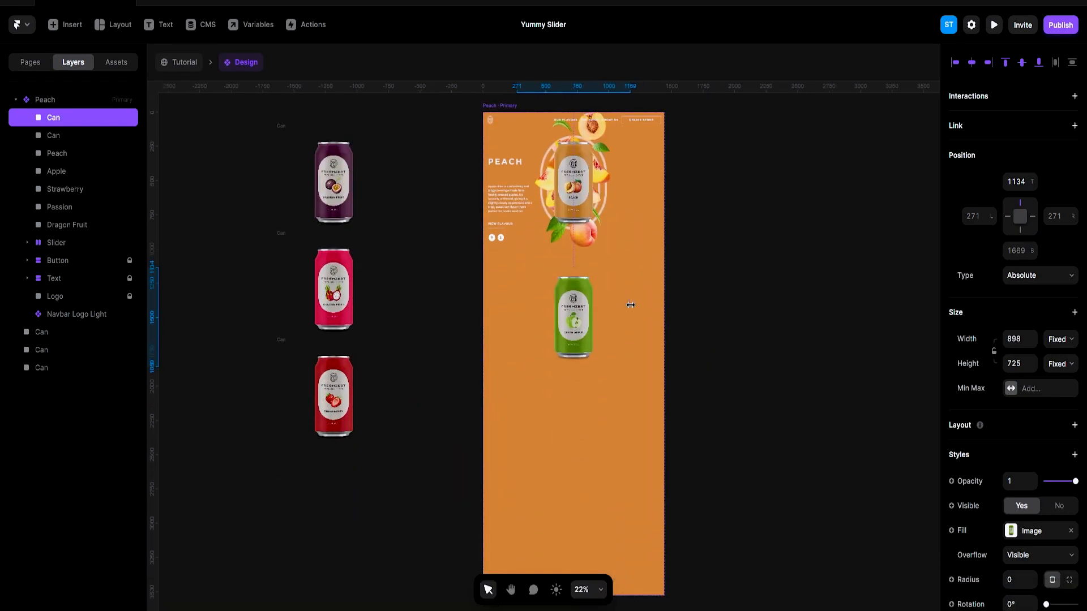
# Move the purple passion fruit can into the Peach variant below the green can, centred horizontally at about 2141 from the top
pyautogui.scroll(-5, 602, 301)
pyautogui.moveTo(492, 253); pyautogui.dragTo(594, 358)
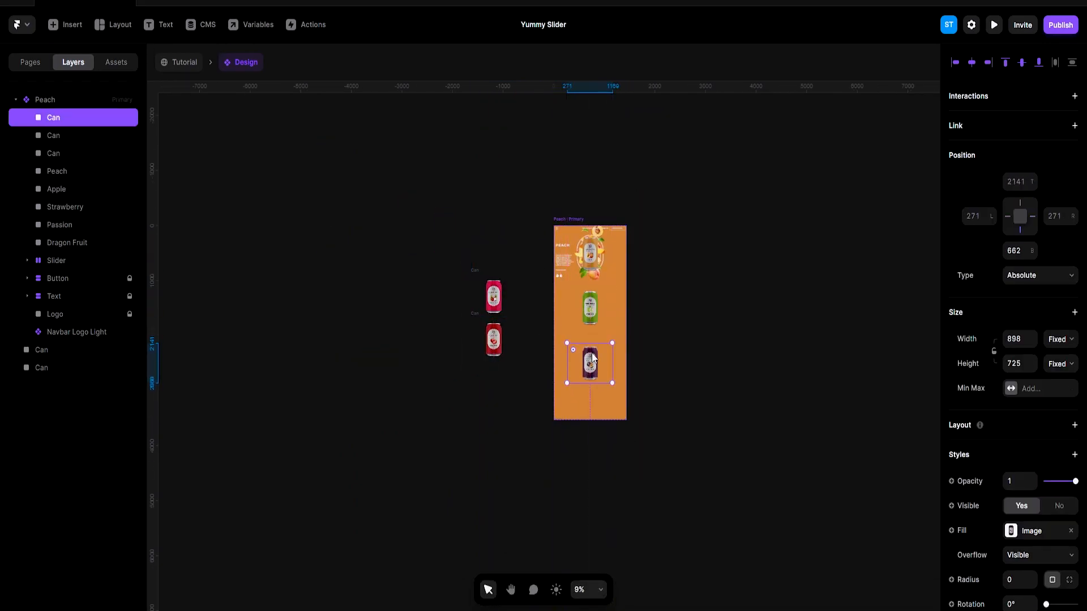
# Extend the Peach variant to a height of 5170 and pin the purple can to its top edge at 2272
pyautogui.click(608, 417)
pyautogui.moveTo(612, 420); pyautogui.dragTo(619, 510)
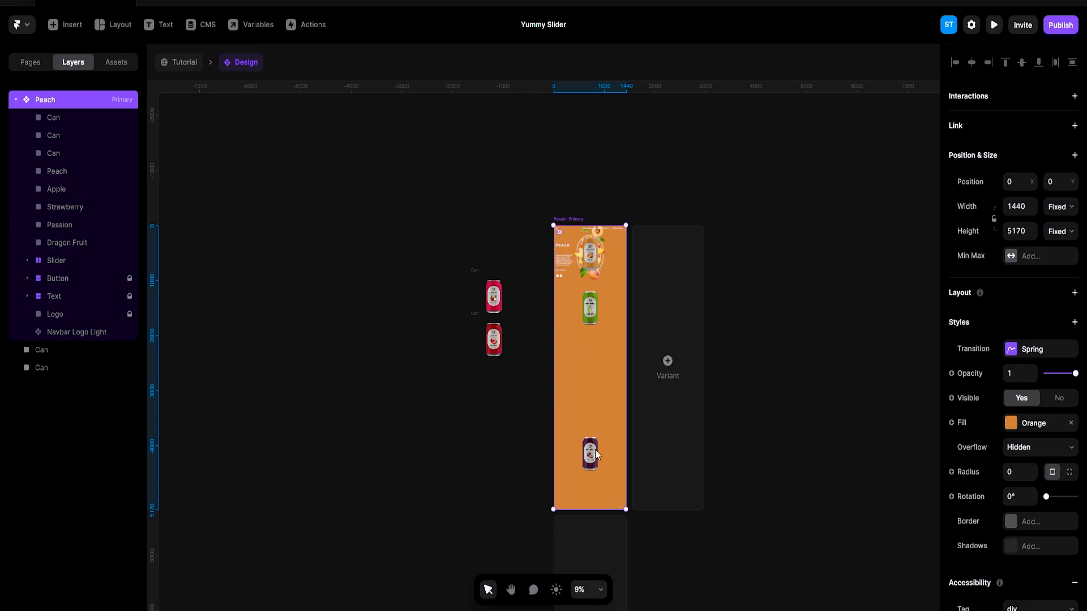
pyautogui.click(590, 309)
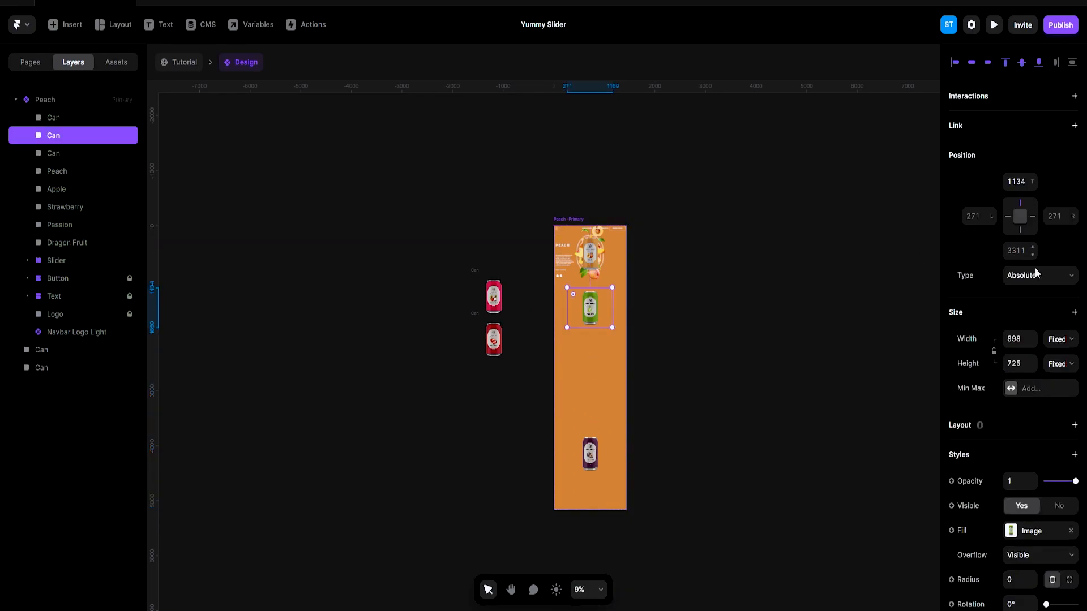
pyautogui.moveTo(598, 457); pyautogui.dragTo(596, 376)
pyautogui.click(1018, 207)
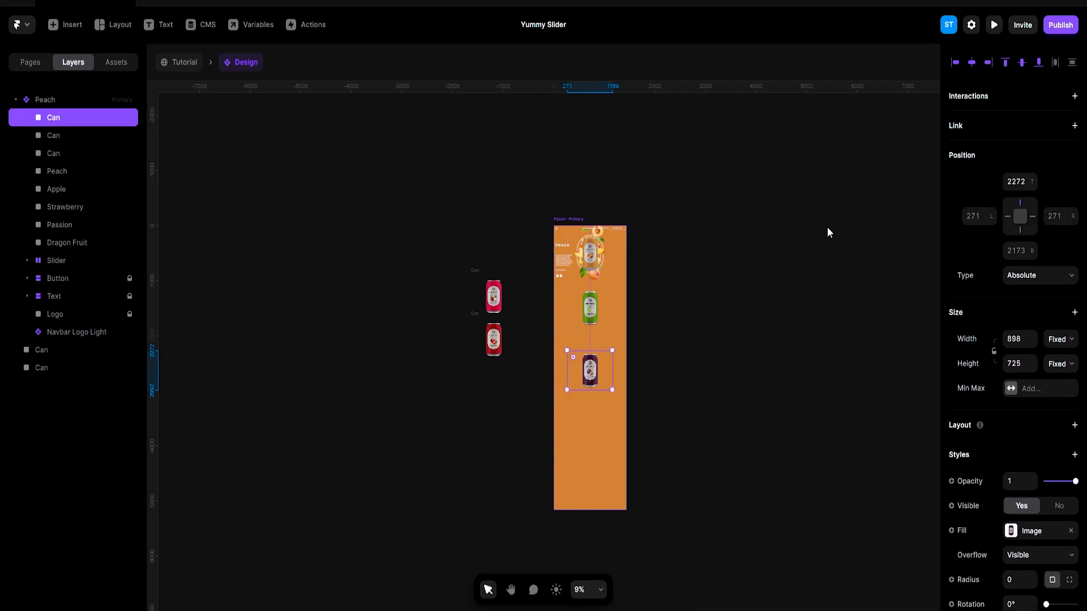
# Move the pink dragon fruit can into the Peach variant below the purple can, centred horizontally at 3474 from the top
pyautogui.scroll(3, 587, 384)
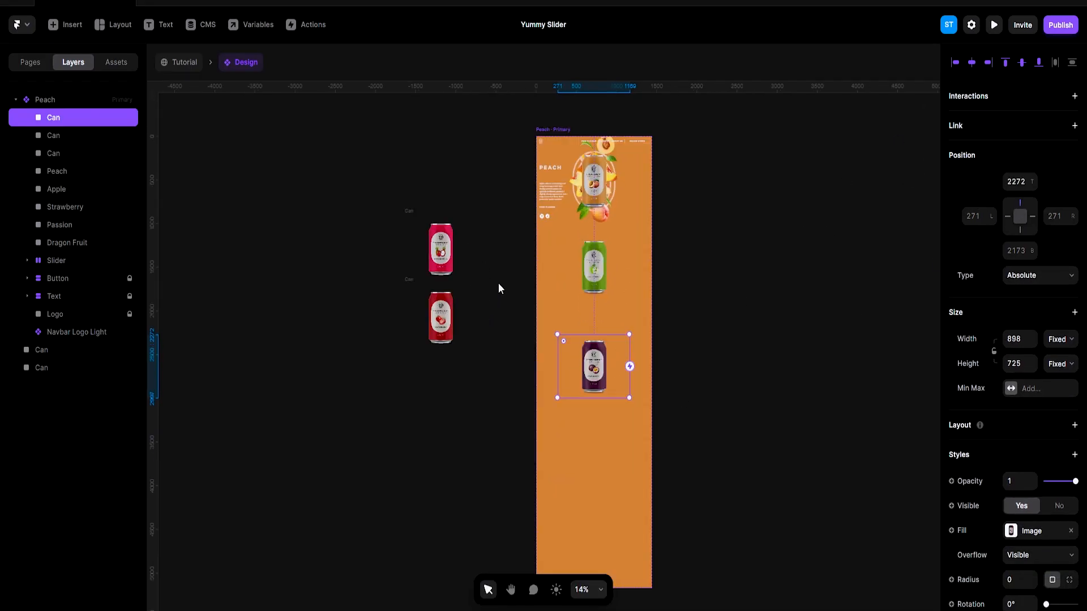
pyautogui.moveTo(439, 250); pyautogui.dragTo(594, 473)
pyautogui.scroll(-3, 645, 399)
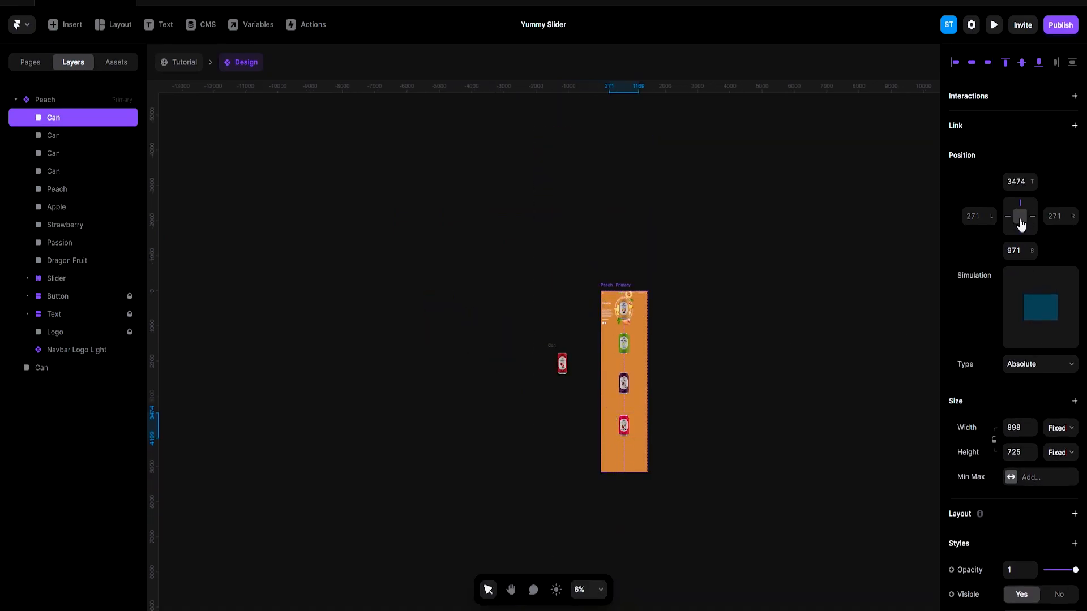
# Extend the Peach variant further downwards and move the red strawberry can below the pink one, centred at 4676 from the top
pyautogui.click(616, 287)
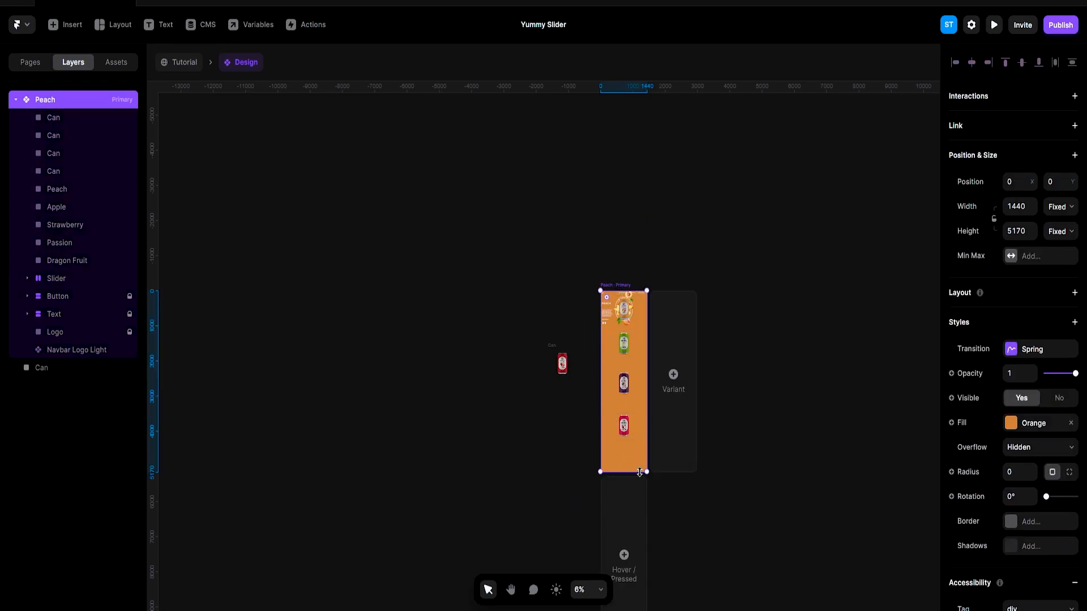
pyautogui.moveTo(633, 472); pyautogui.dragTo(629, 502)
pyautogui.moveTo(563, 374); pyautogui.dragTo(623, 466)
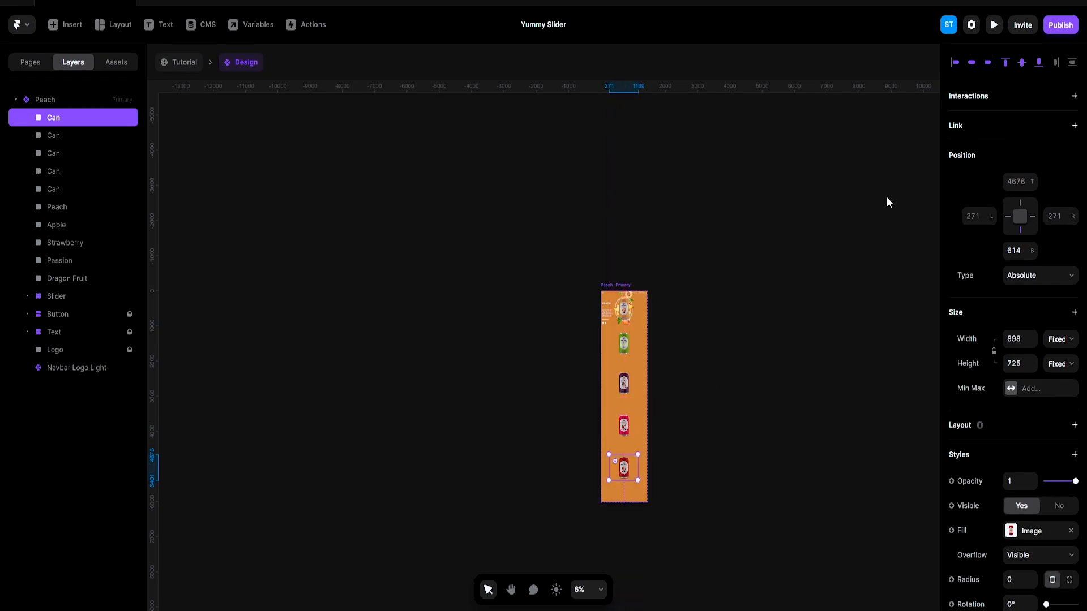
# Select the green, purple, pink and red cans together and examine their alignment and position settings
pyautogui.keyDown('shift'); pyautogui.click(623, 425); pyautogui.keyUp('shift')
pyautogui.keyDown('shift'); pyautogui.click(626, 376); pyautogui.keyUp('shift')
pyautogui.keyDown('shift'); pyautogui.click(629, 347); pyautogui.keyUp('shift')
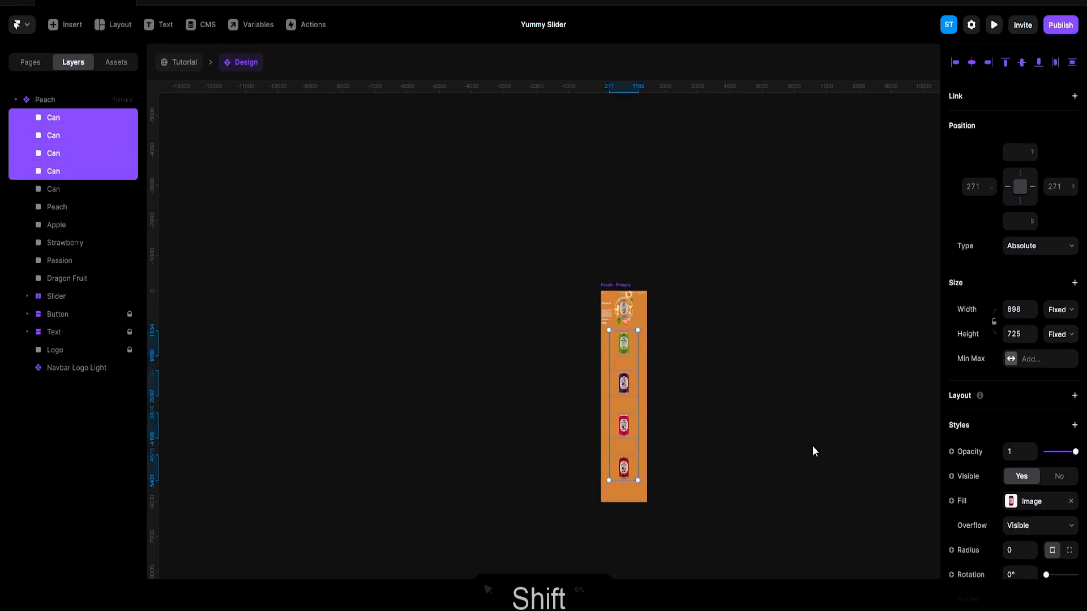
pyautogui.scroll(-2, 1045, 392)
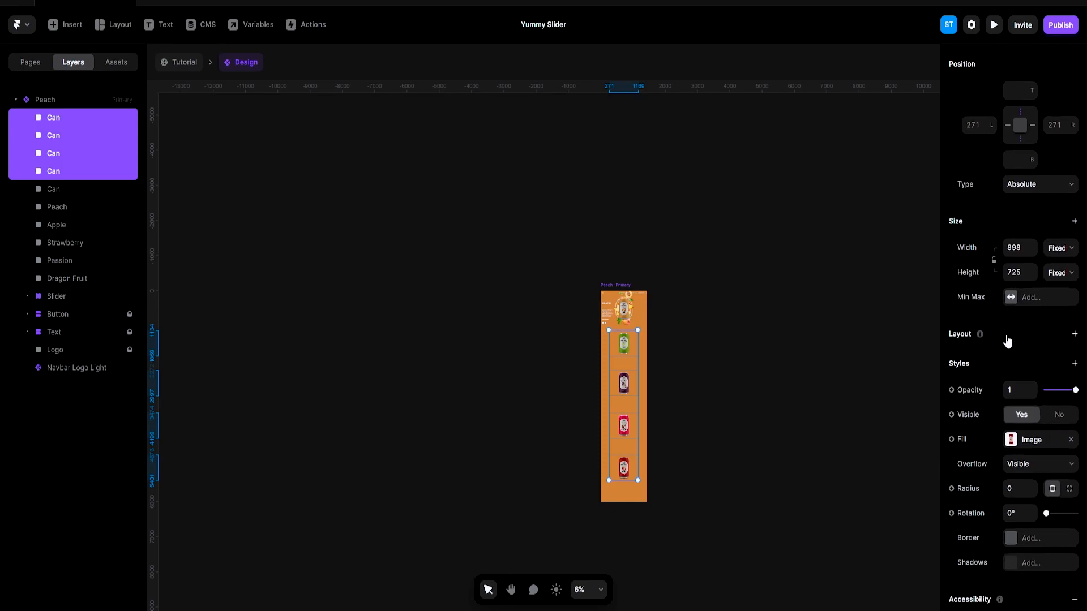
pyautogui.scroll(2, 1031, 232)
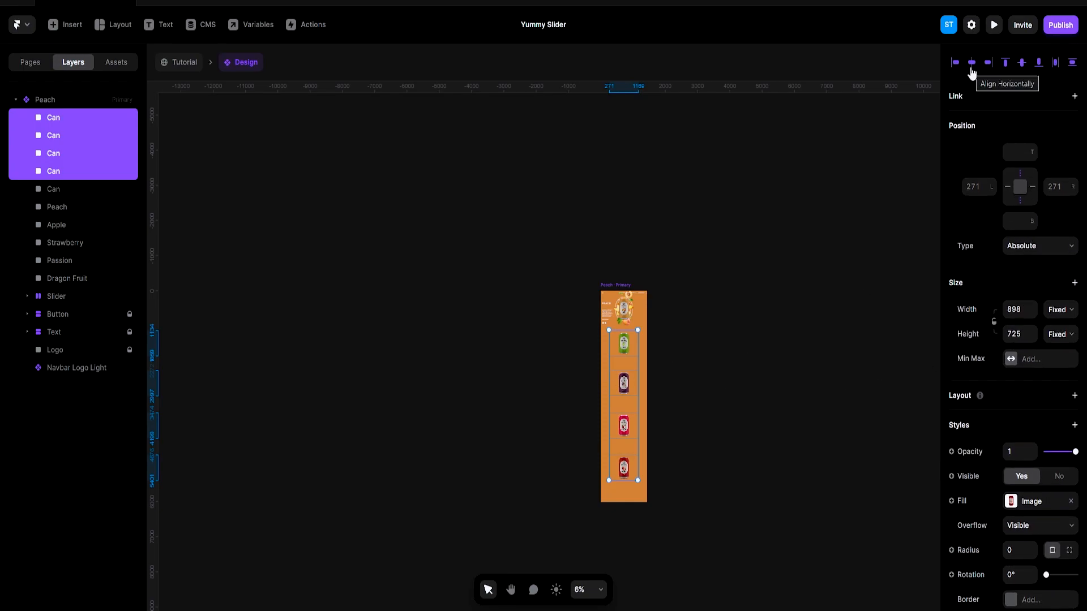
pyautogui.keyDown('ctrl'); pyautogui.scroll(5, 624, 405); pyautogui.keyUp('ctrl')
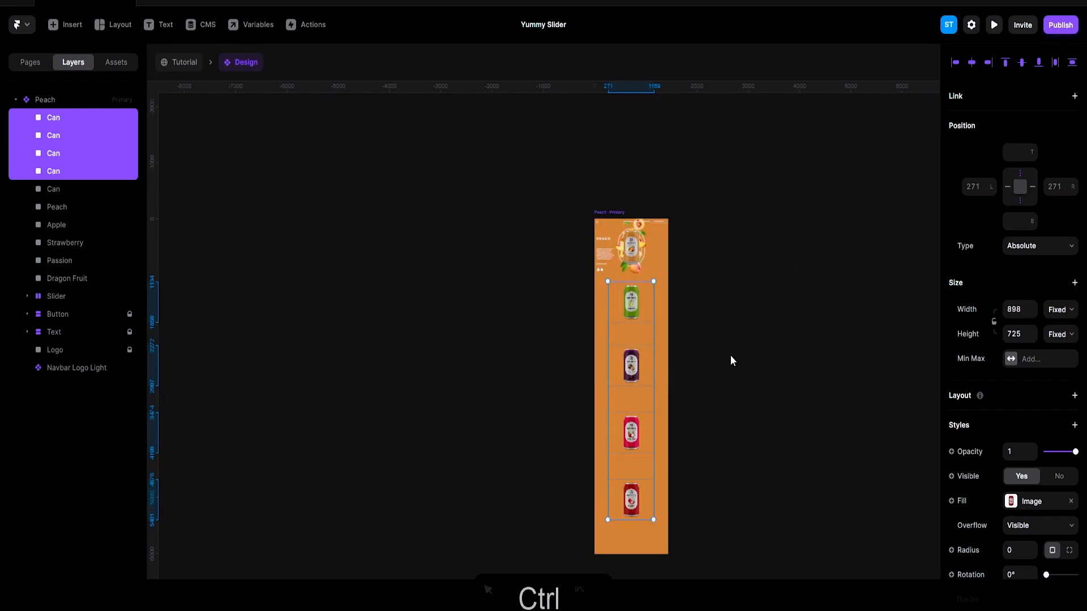
pyautogui.scroll(-5, 711, 345)
pyautogui.click(688, 360)
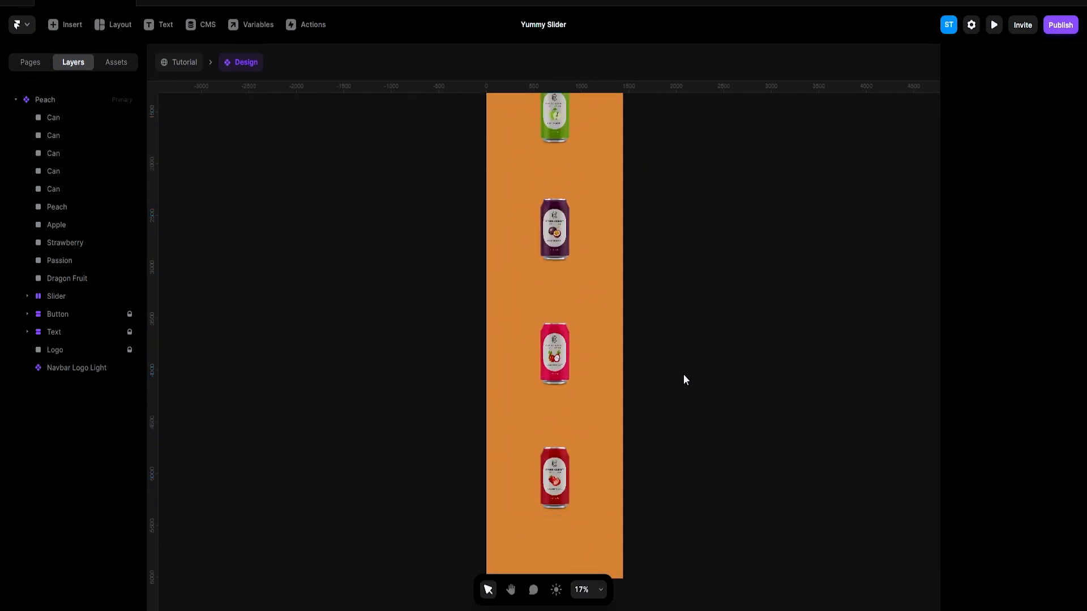
pyautogui.scroll(-3, 651, 396)
pyautogui.click(596, 473)
pyautogui.moveTo(596, 477); pyautogui.dragTo(607, 425)
pyautogui.hotkey('ctrl', 'z')
# Pin the red strawberry can to the Peach variant's top edge and check the pink can's pin
pyautogui.click(565, 376)
pyautogui.click(1020, 207)
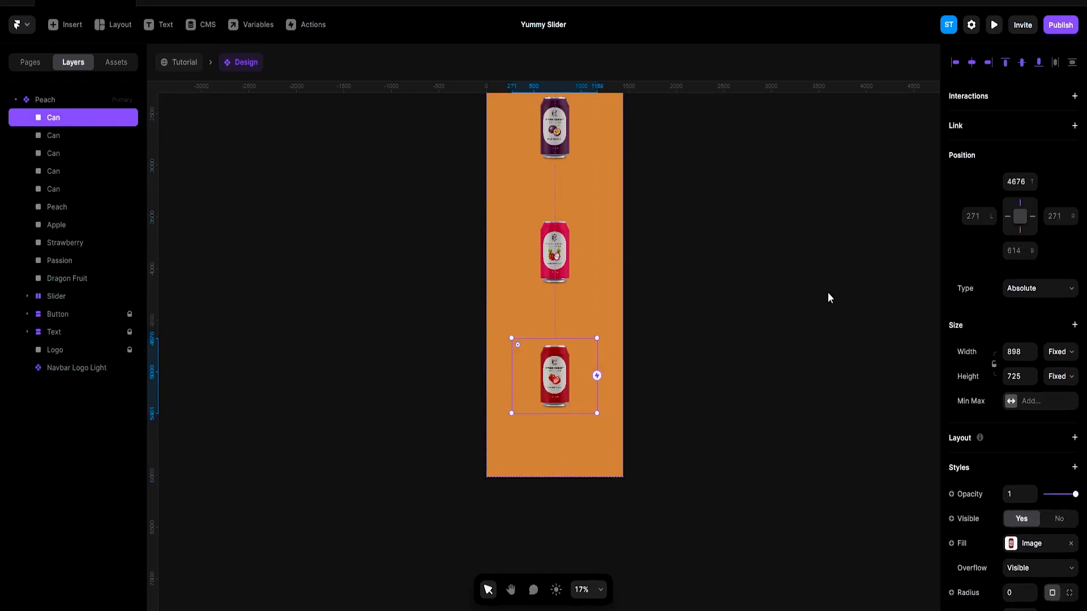
pyautogui.click(568, 270)
pyautogui.click(639, 424)
# Shorten the Peach variant to a height of 1024 so that only the peach can stays within its bounds
pyautogui.click(582, 460)
pyautogui.moveTo(590, 477); pyautogui.dragTo(606, 413)
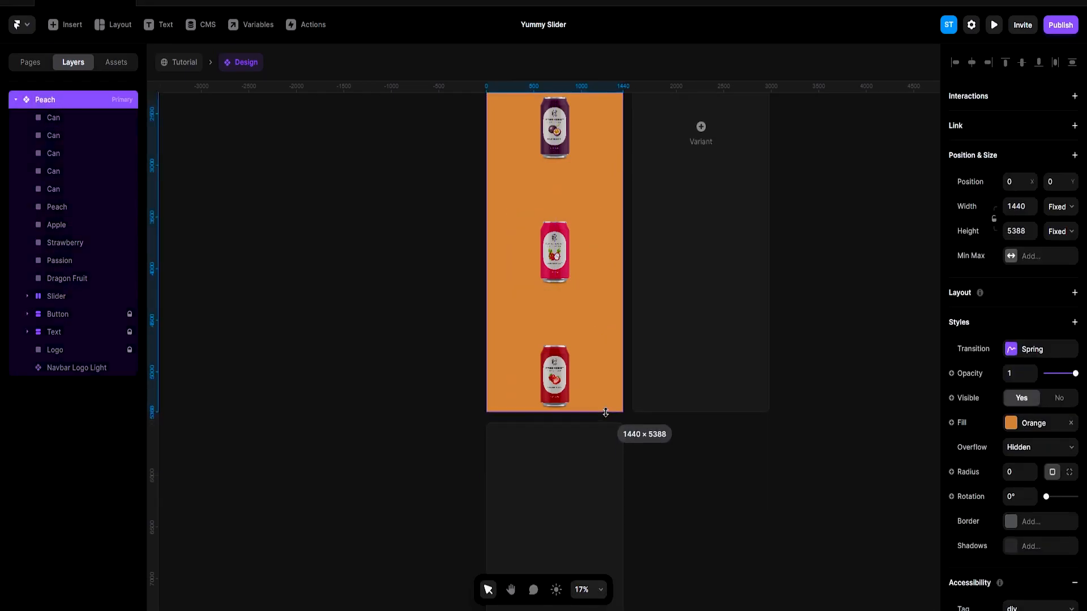
pyautogui.scroll(10, 850, 461)
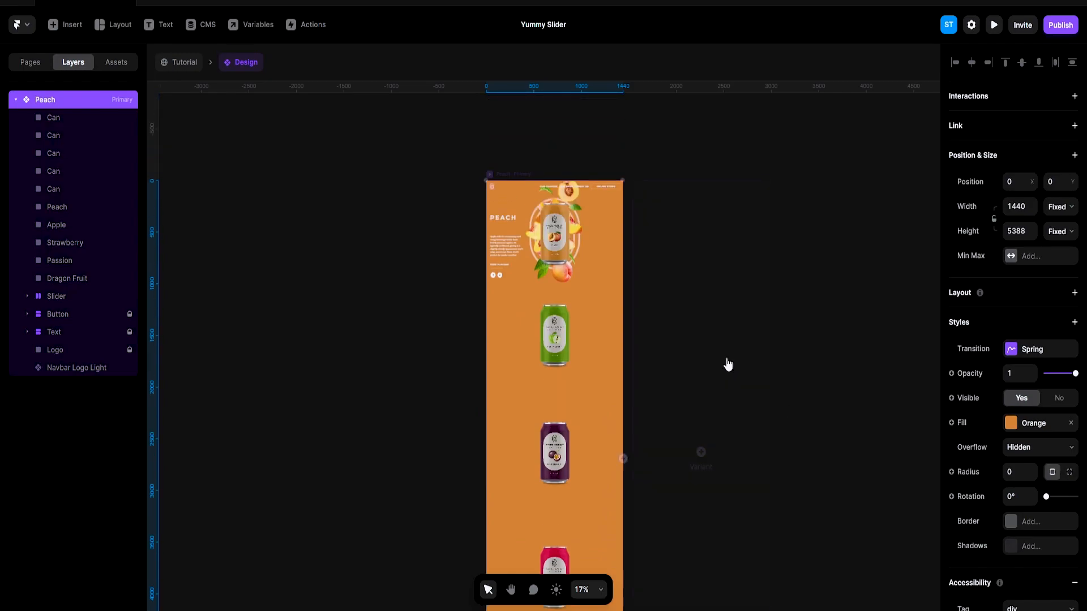
pyautogui.scroll(-5, 773, 410)
pyautogui.moveTo(694, 527); pyautogui.dragTo(693, 315)
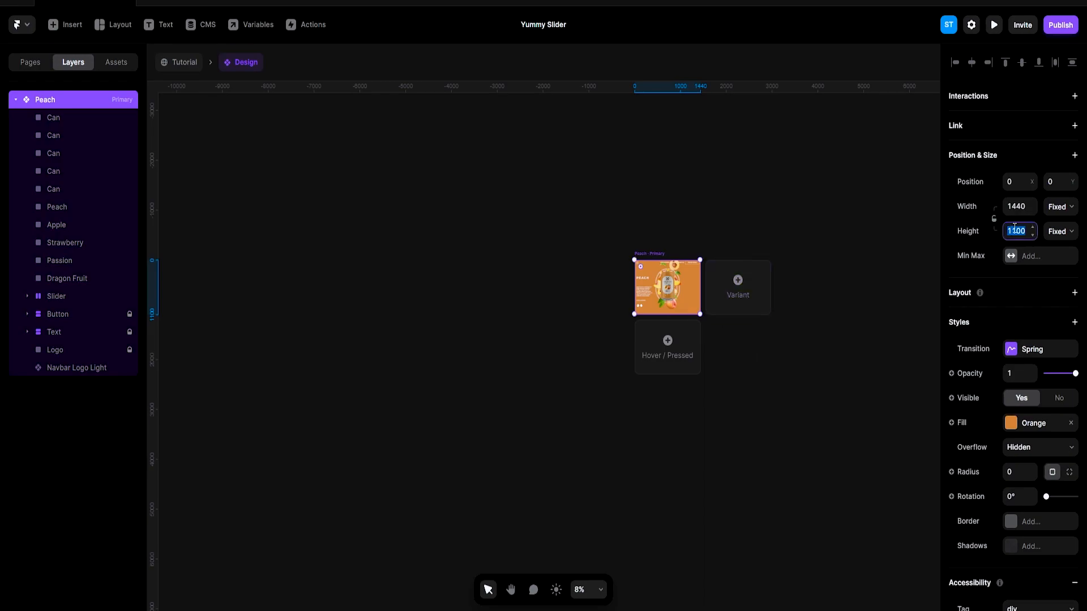
pyautogui.write('1024')
pyautogui.press('Return')
# Create a new variant from Peach and rename it Apple
pyautogui.scroll(3, 871, 255)
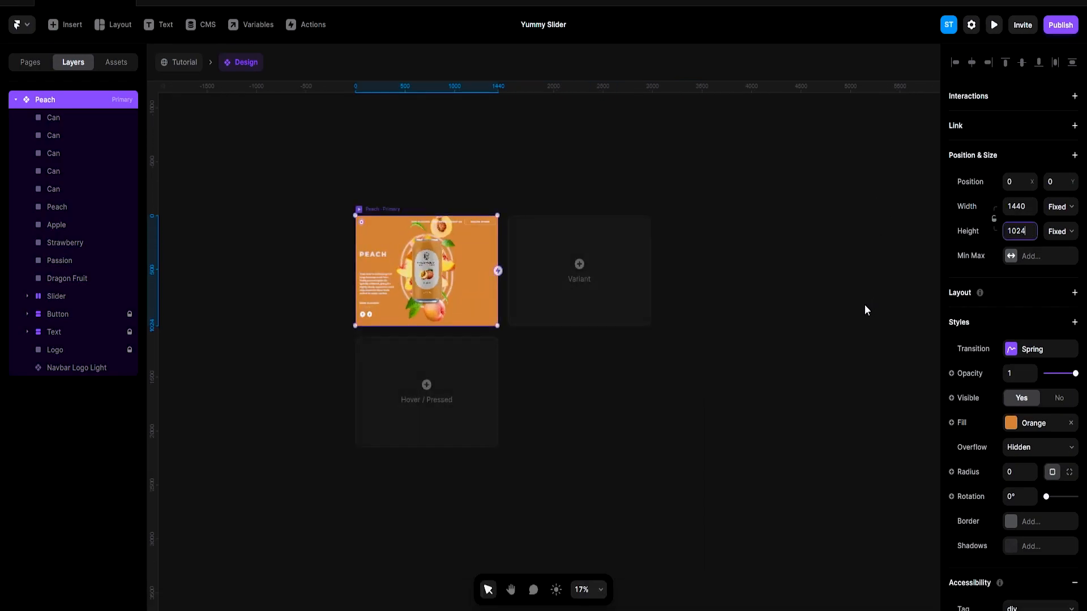
pyautogui.click(596, 272)
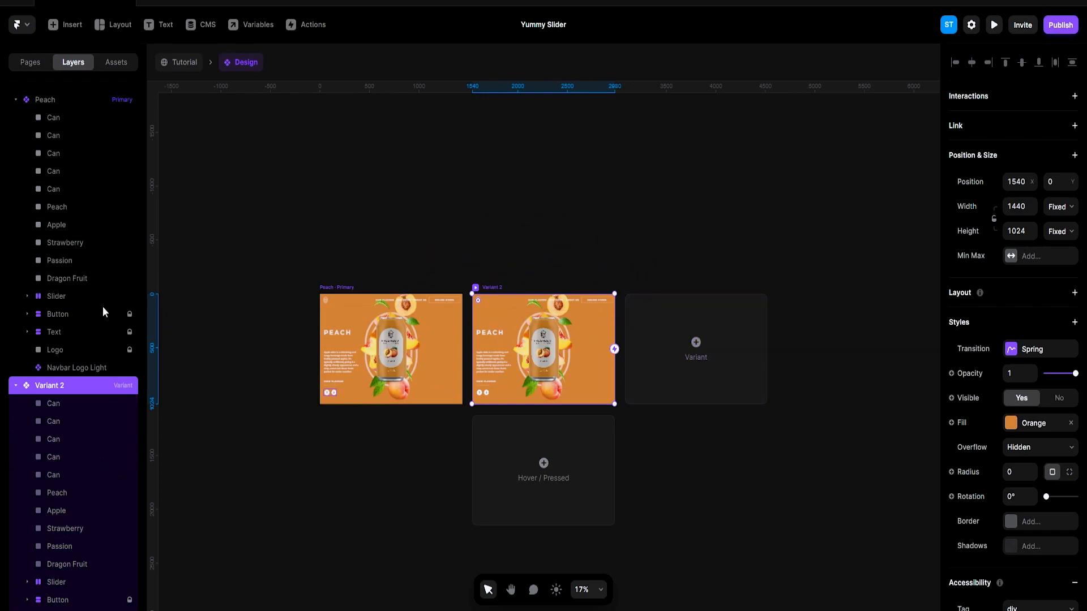
pyautogui.click(15, 100)
pyautogui.doubleClick(49, 117)
pyautogui.write('Apple')
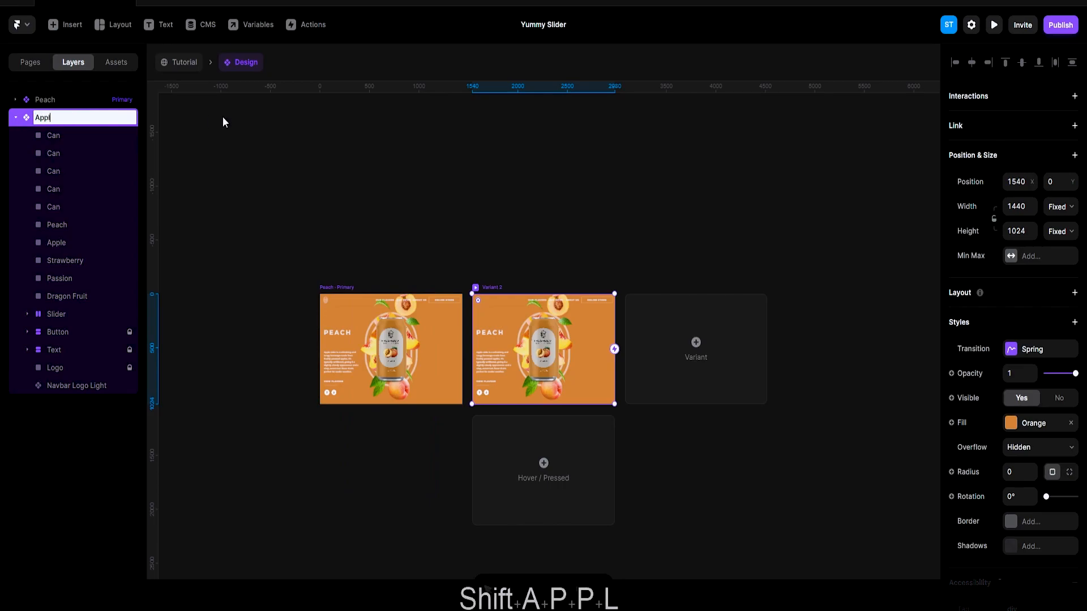
pyautogui.press('Return')
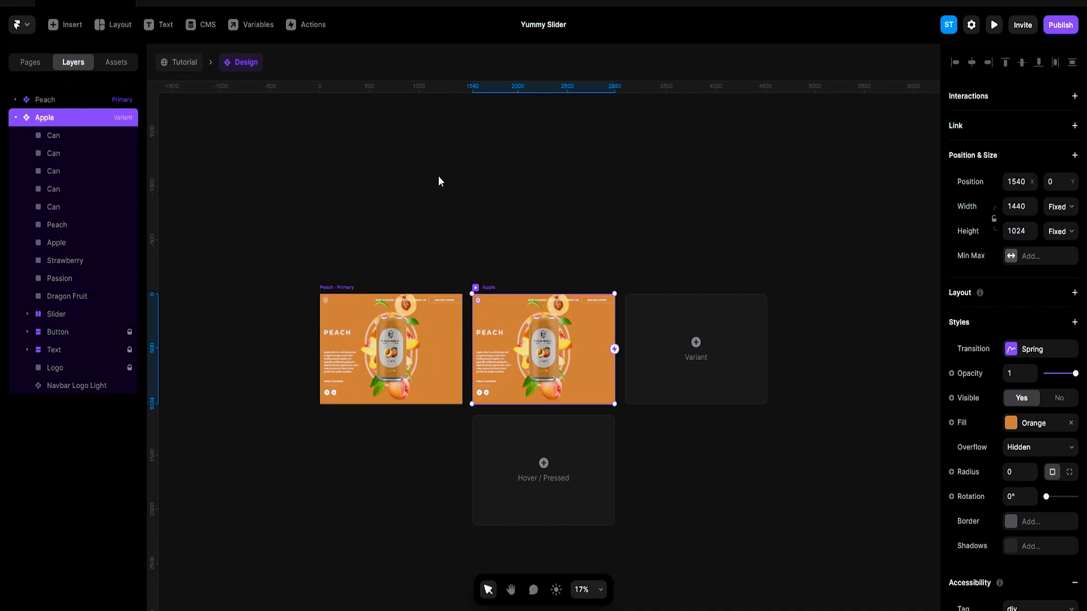
# Change the Apple variant's background fill to the Green colour style
pyautogui.scroll(3, 525, 243)
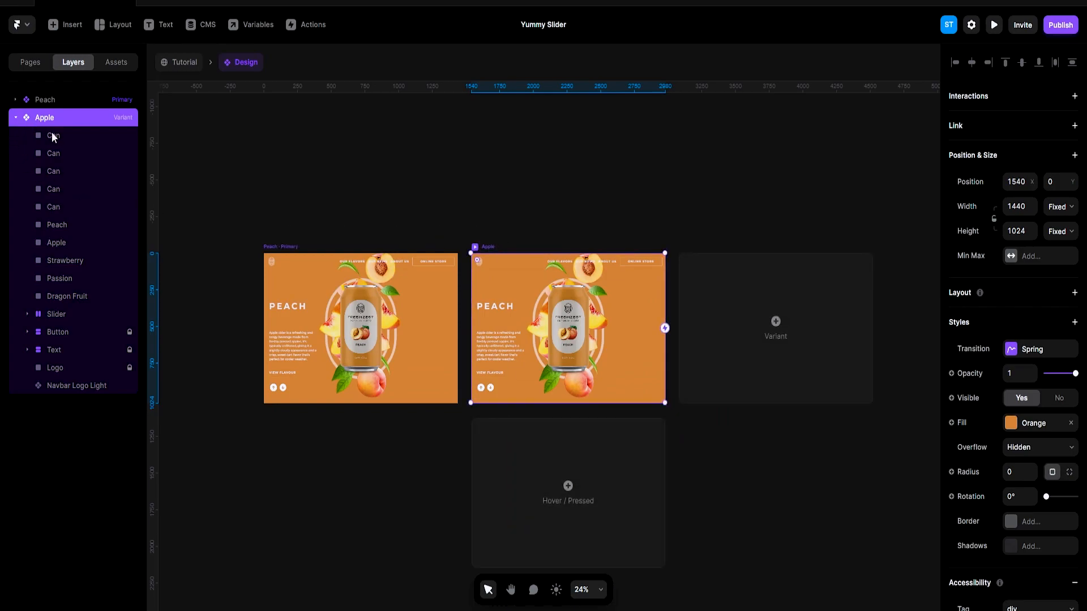
pyautogui.scroll(2, 573, 250)
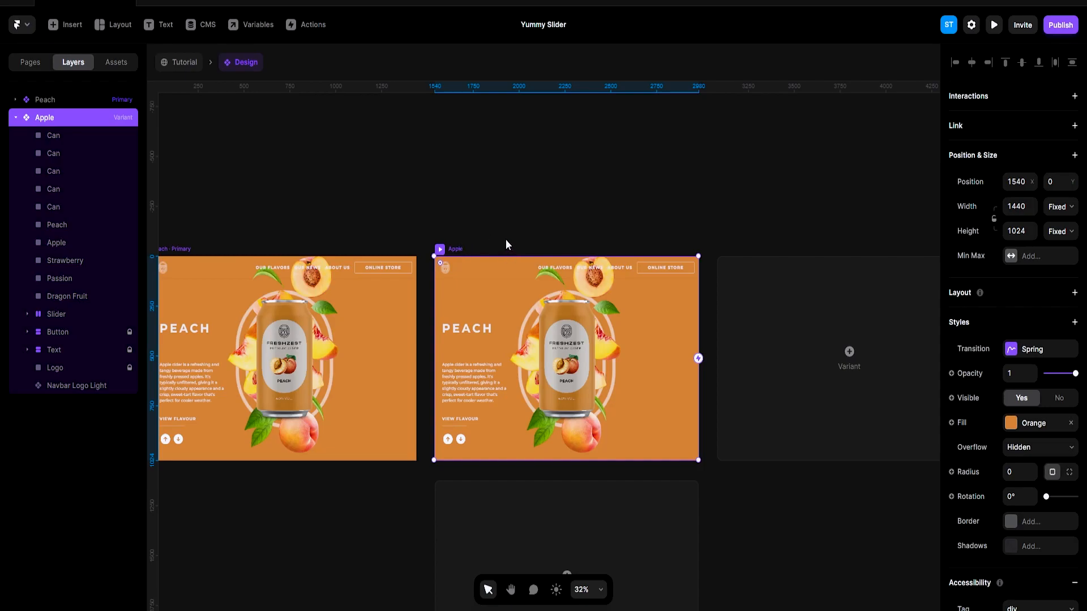
pyautogui.scroll(-1, 505, 239)
pyautogui.scroll(-3, 505, 239)
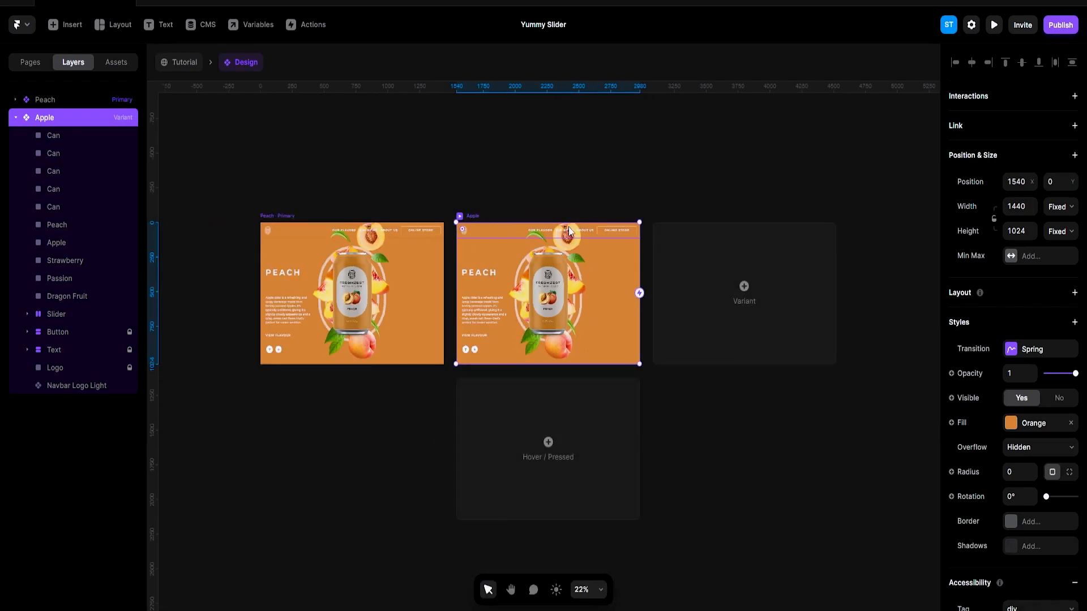
pyautogui.scroll(-3, 1015, 306)
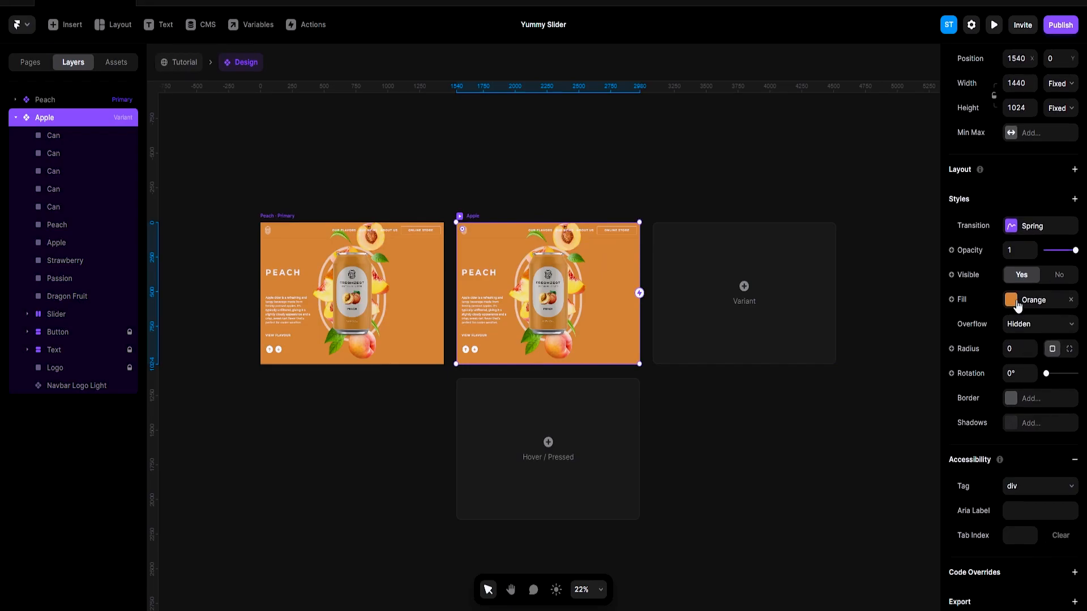
pyautogui.click(1015, 305)
pyautogui.click(824, 512)
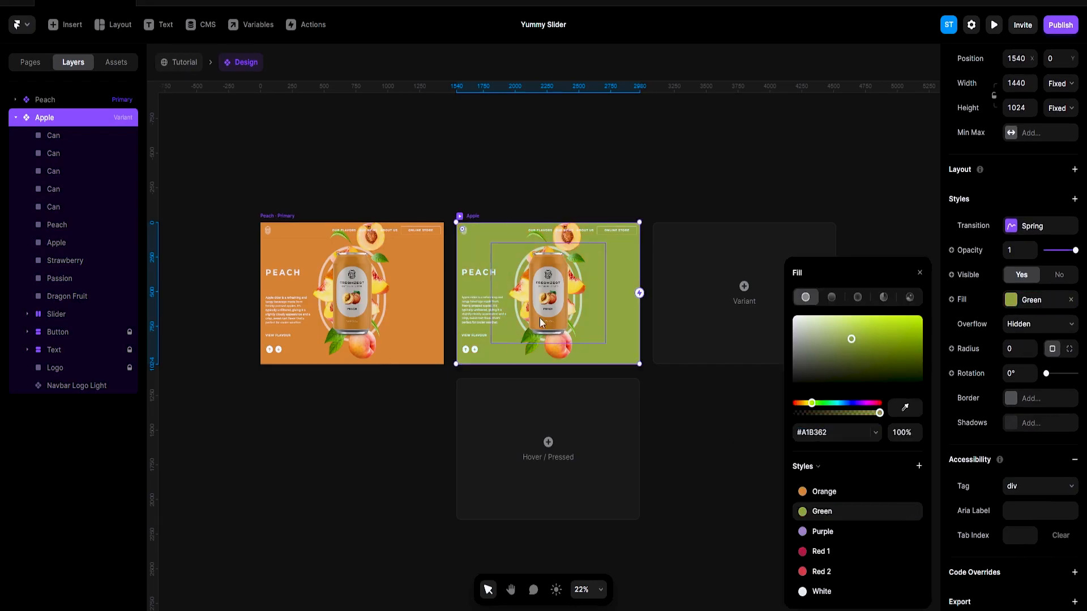
pyautogui.scroll(5, 487, 269)
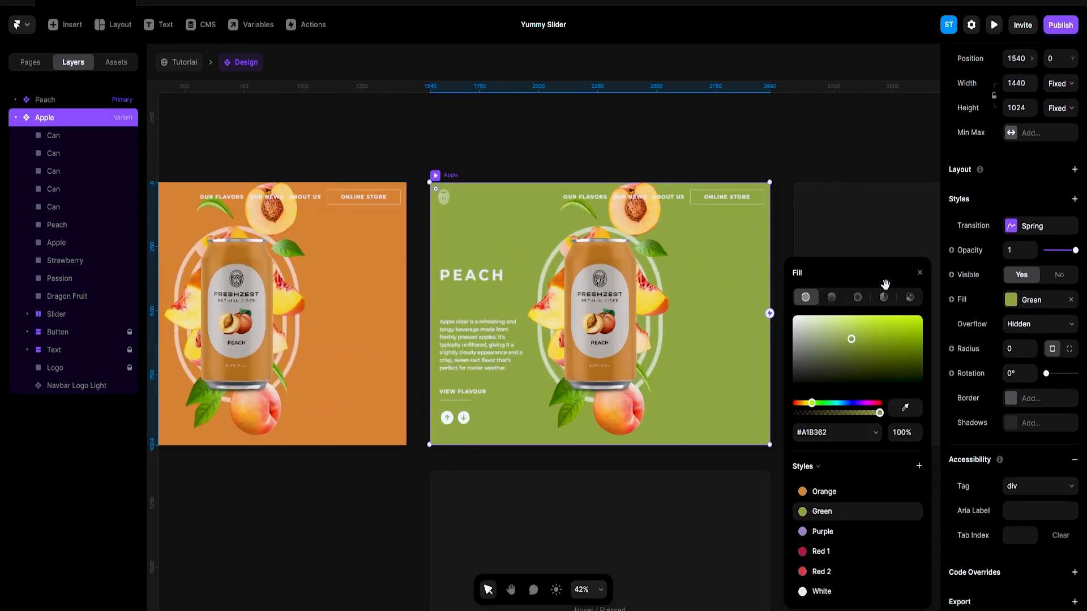
pyautogui.click(920, 273)
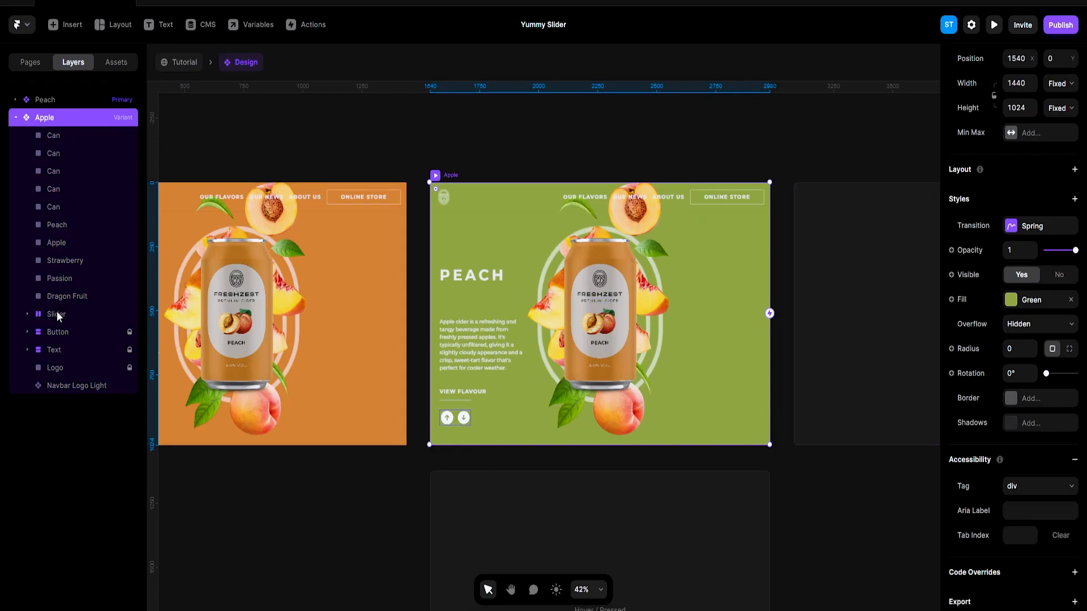
pyautogui.click(55, 226)
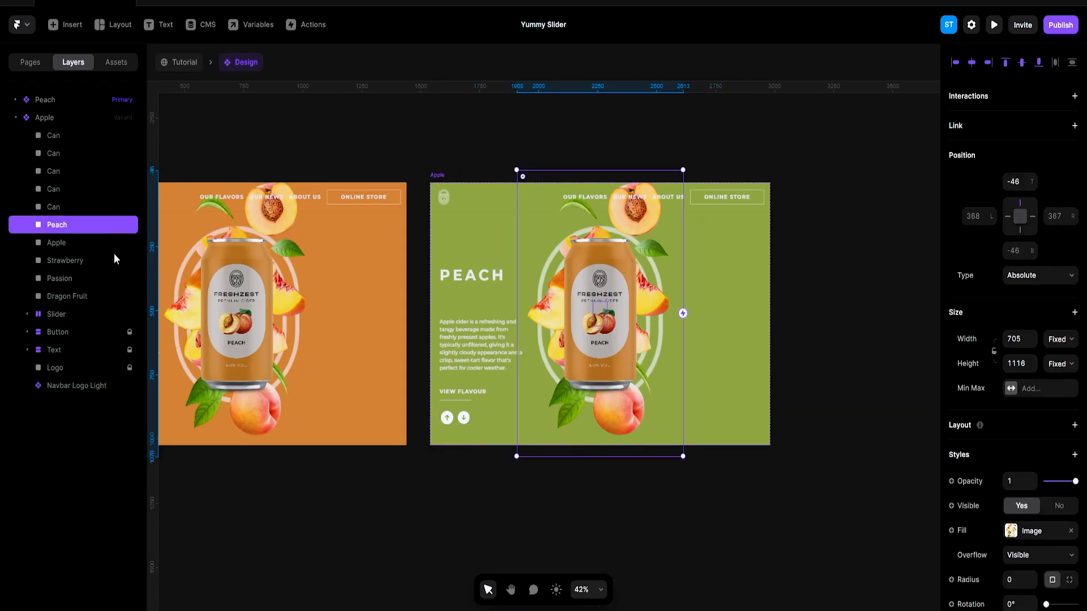
pyautogui.keyDown('shift'); pyautogui.click(73, 295); pyautogui.keyUp('shift')
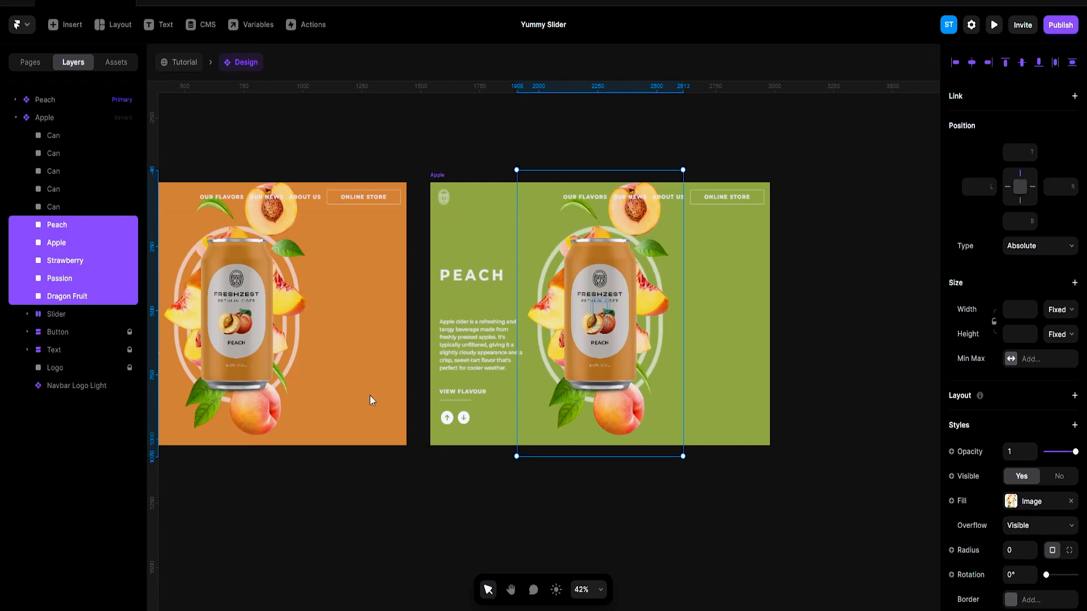
pyautogui.hotkey('ctrl', 'Return')
pyautogui.hotkey('ctrl', 'z')
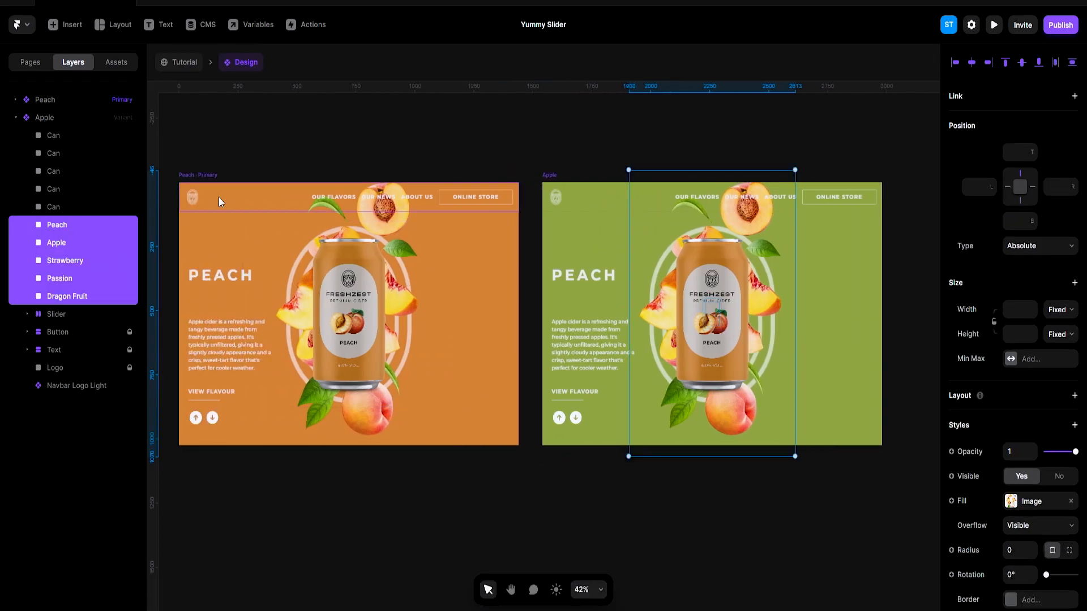
# Wrap the Peach, Apple, Strawberry, Passion and Dragon Fruit layers of the primary Peach variant in one frame
pyautogui.click(235, 192)
pyautogui.scroll(-2, 235, 192)
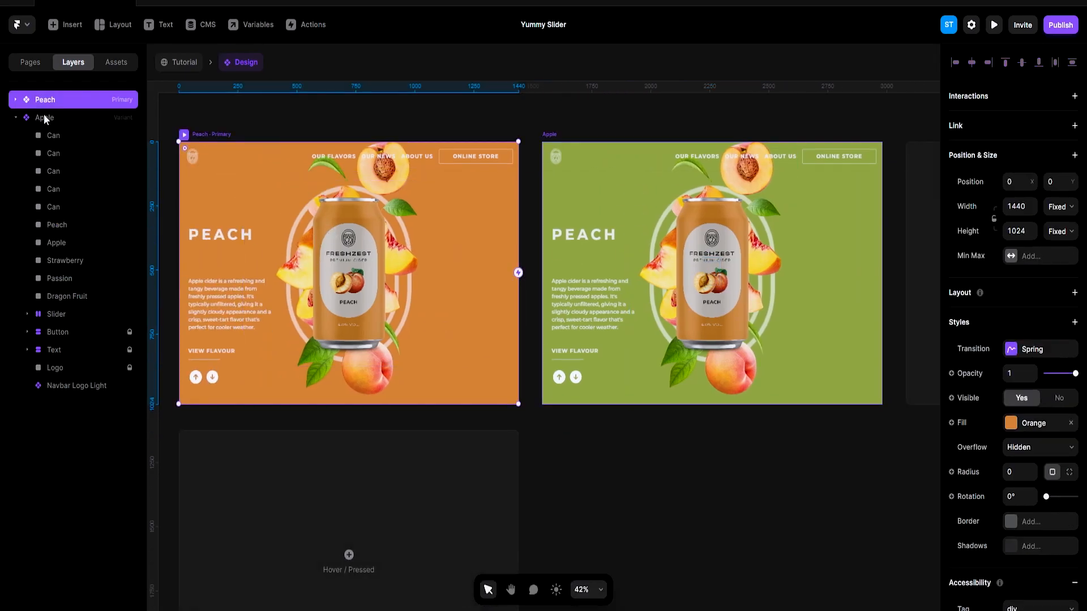
pyautogui.click(15, 99)
pyautogui.click(59, 276)
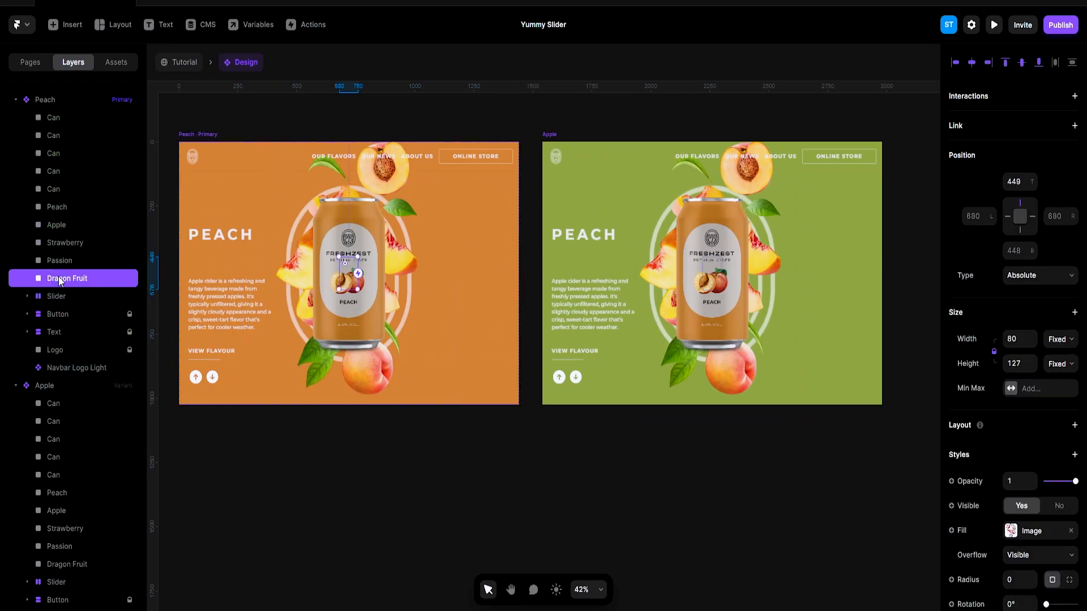
pyautogui.keyDown('shift'); pyautogui.click(60, 207); pyautogui.keyUp('shift')
pyautogui.hotkey('ctrl', 'Return')
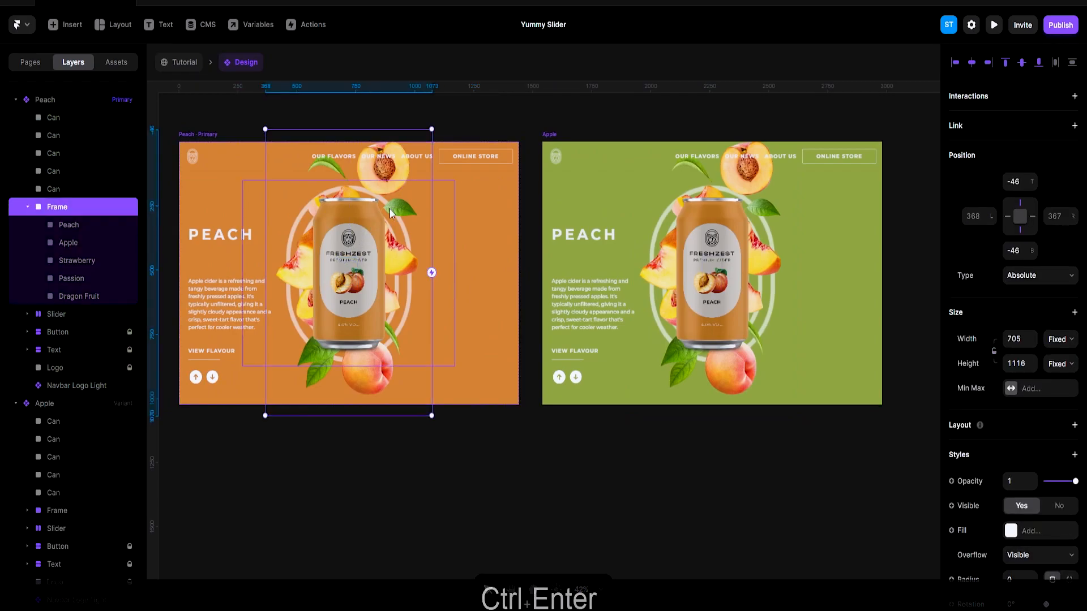
# Rename the frame around the fruit layers as Fruits and collapse the Peach variant's layer list
pyautogui.doubleClick(52, 208)
pyautogui.write('Fruits')
pyautogui.press('Return')
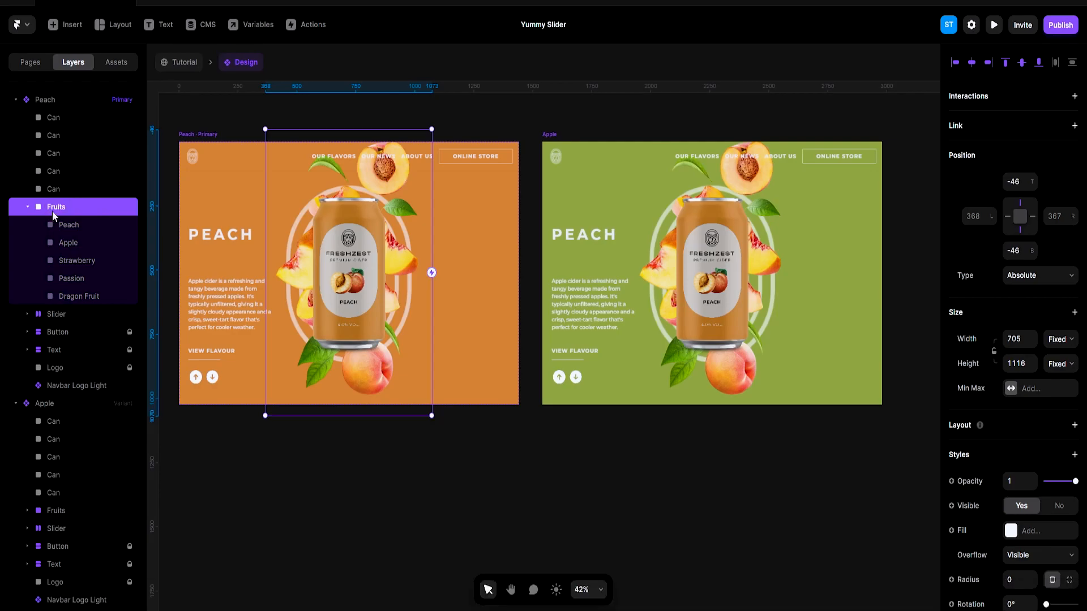
pyautogui.click(17, 100)
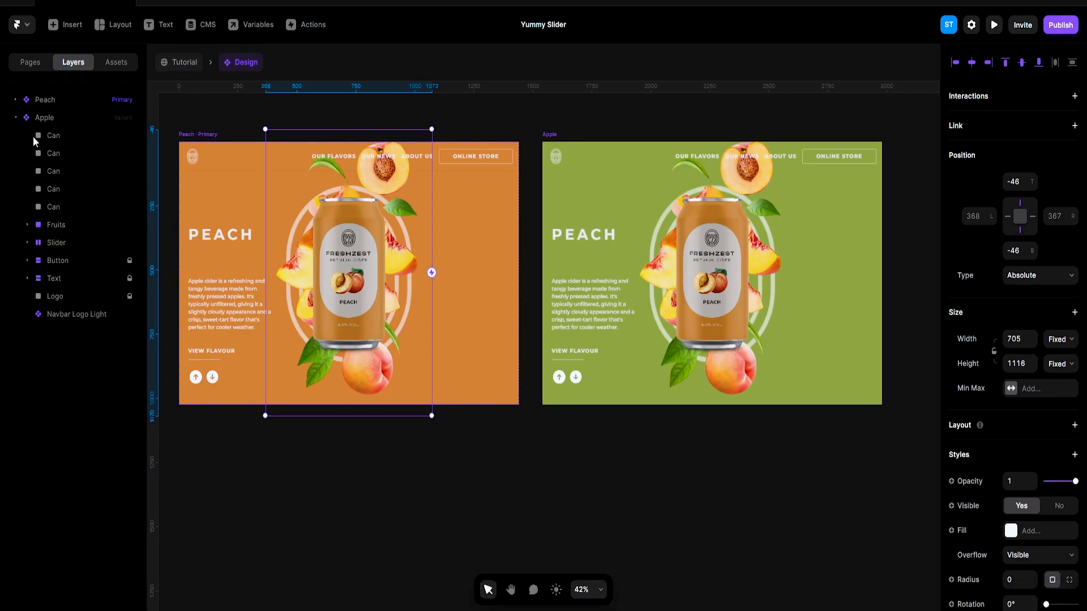
# Set the Apple variant's Fruits frame to 60 wide with locked proportions and centre it vertically in the variant
pyautogui.click(62, 227)
pyautogui.click(31, 225)
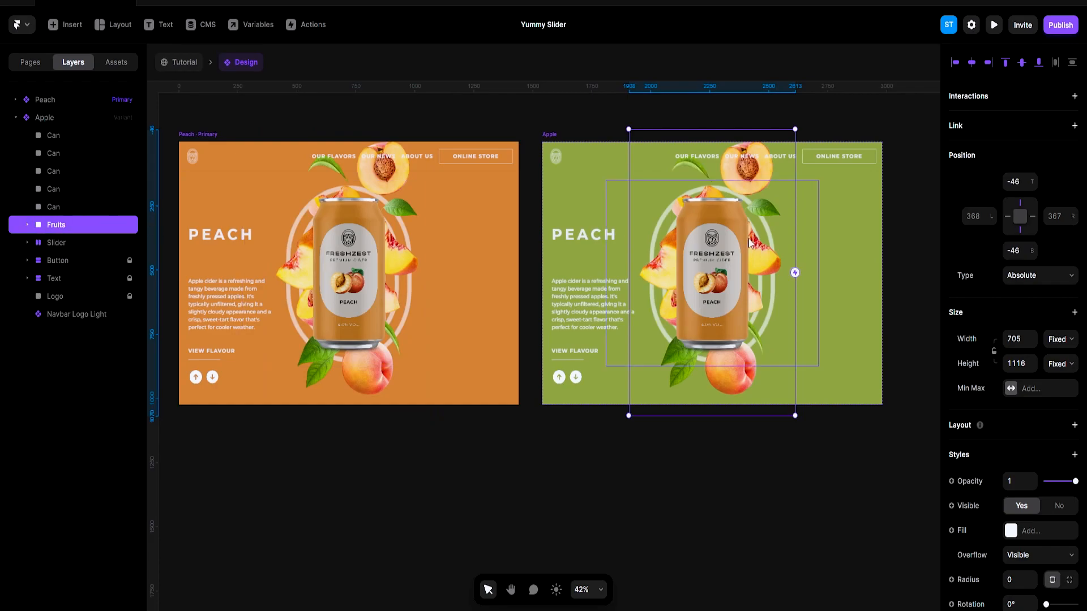
pyautogui.hscroll(4, 736, 266)
pyautogui.click(995, 353)
pyautogui.write('60')
pyautogui.press('Return')
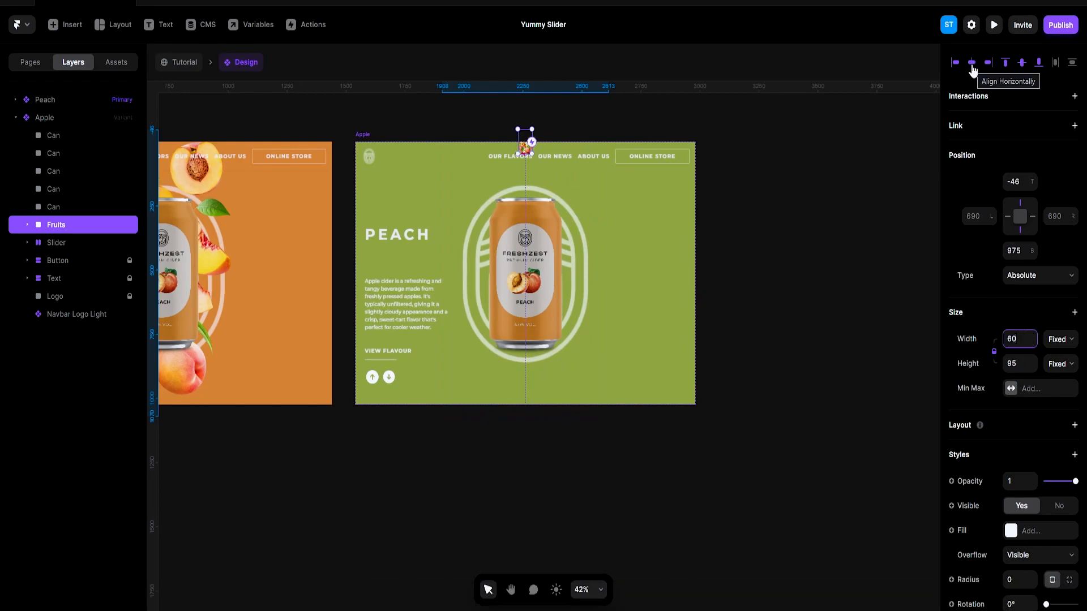
pyautogui.click(1022, 63)
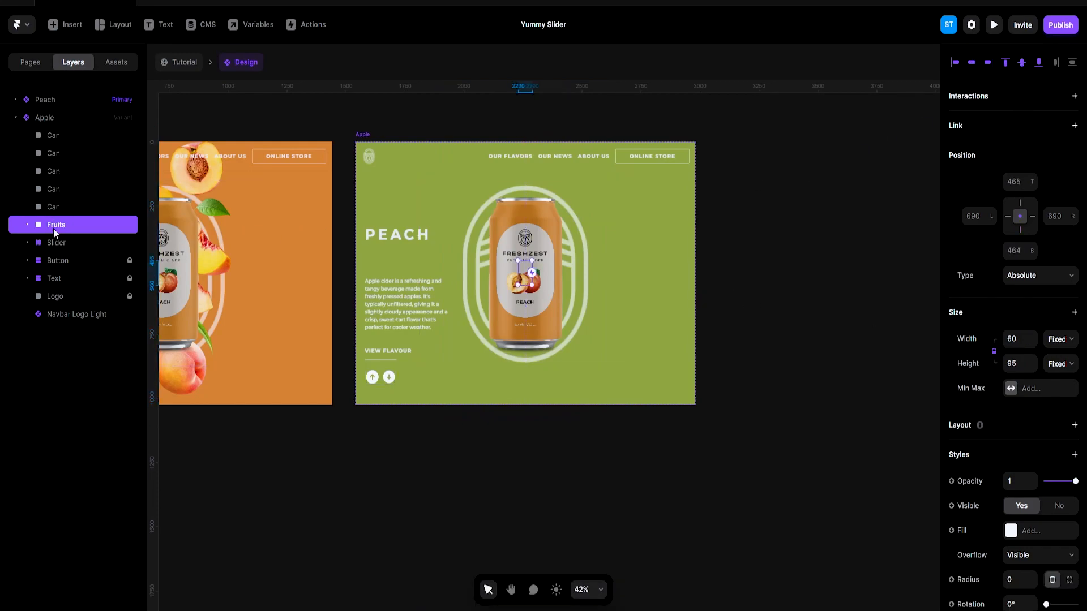
# Set the Apple fruit layer inside the Apple variant's Fruits frame to a width of 705 and centre it both ways
pyautogui.click(28, 225)
pyautogui.click(65, 261)
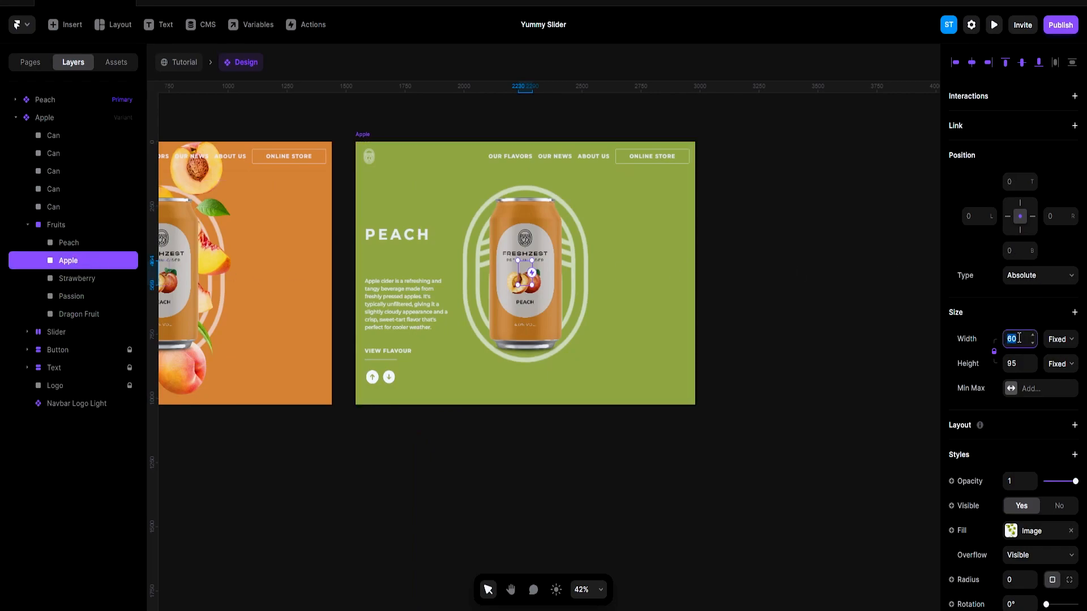
pyautogui.write('705')
pyautogui.press('Return')
pyautogui.click(973, 63)
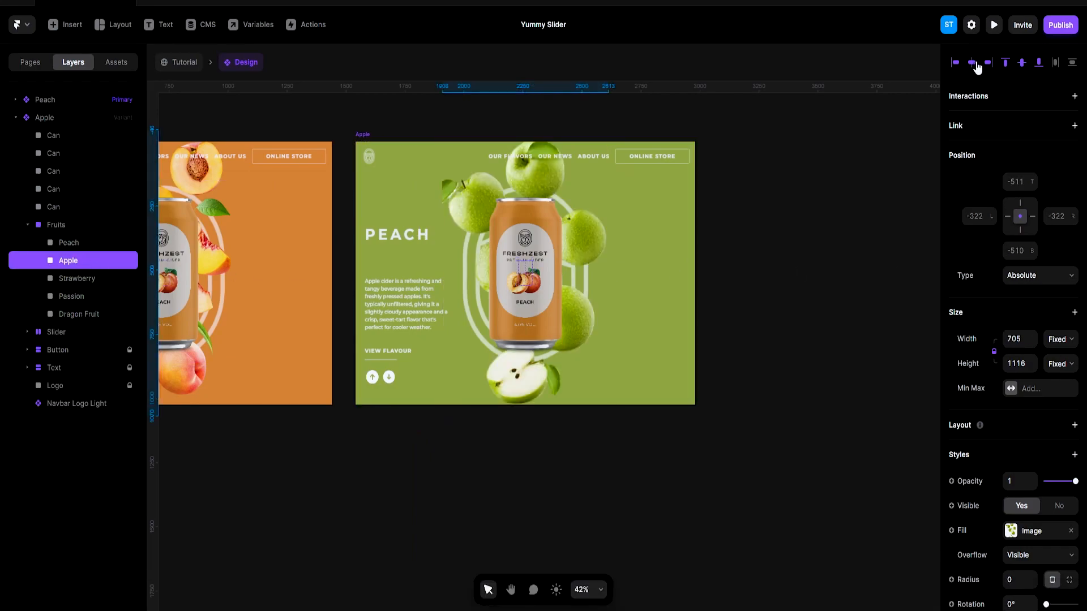
pyautogui.click(1018, 67)
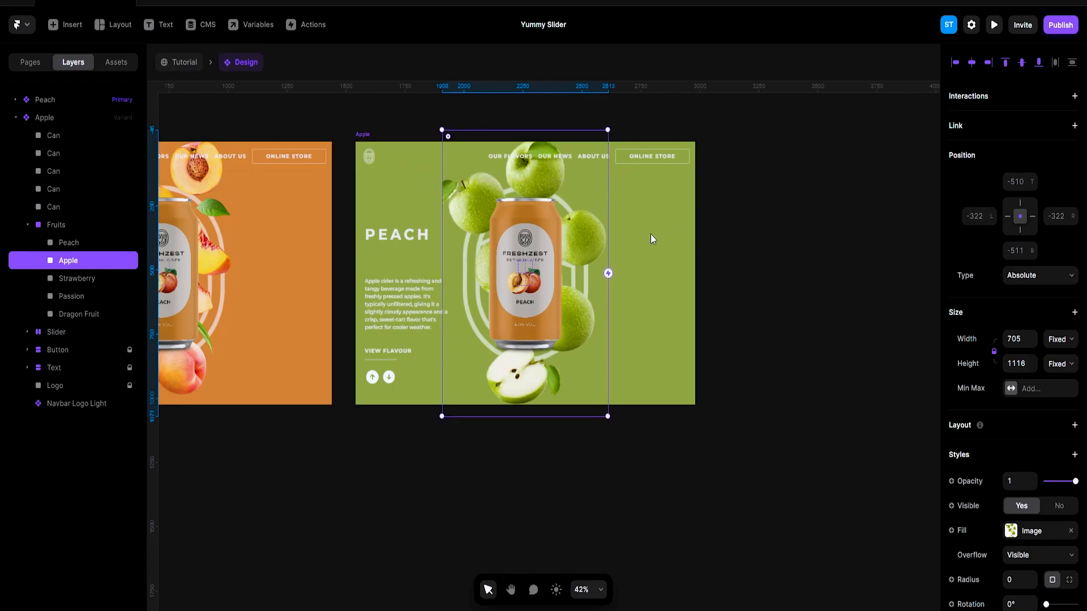
pyautogui.scroll(-4, 283, 233)
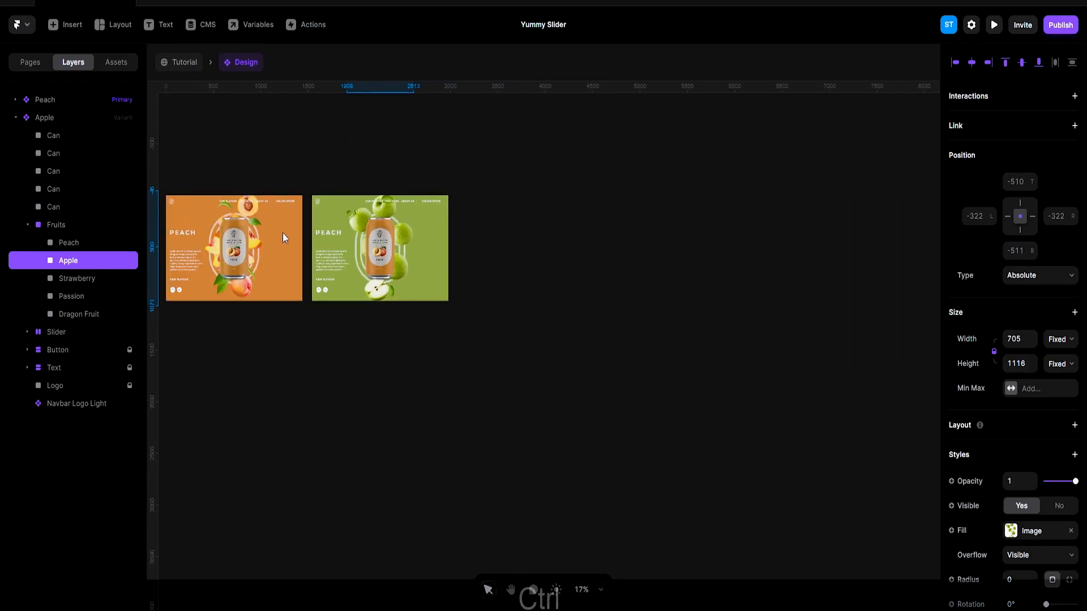
pyautogui.hscroll(-2, 283, 233)
pyautogui.click(297, 188)
pyautogui.scroll(4, 283, 199)
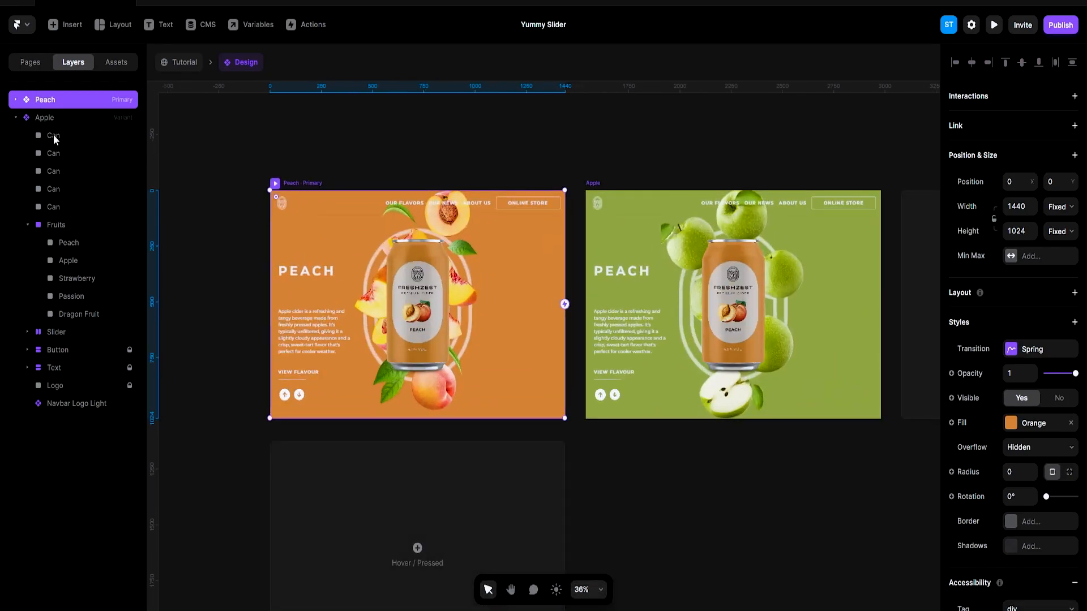
pyautogui.click(53, 135)
pyautogui.keyDown('shift'); pyautogui.click(59, 208); pyautogui.keyUp('shift')
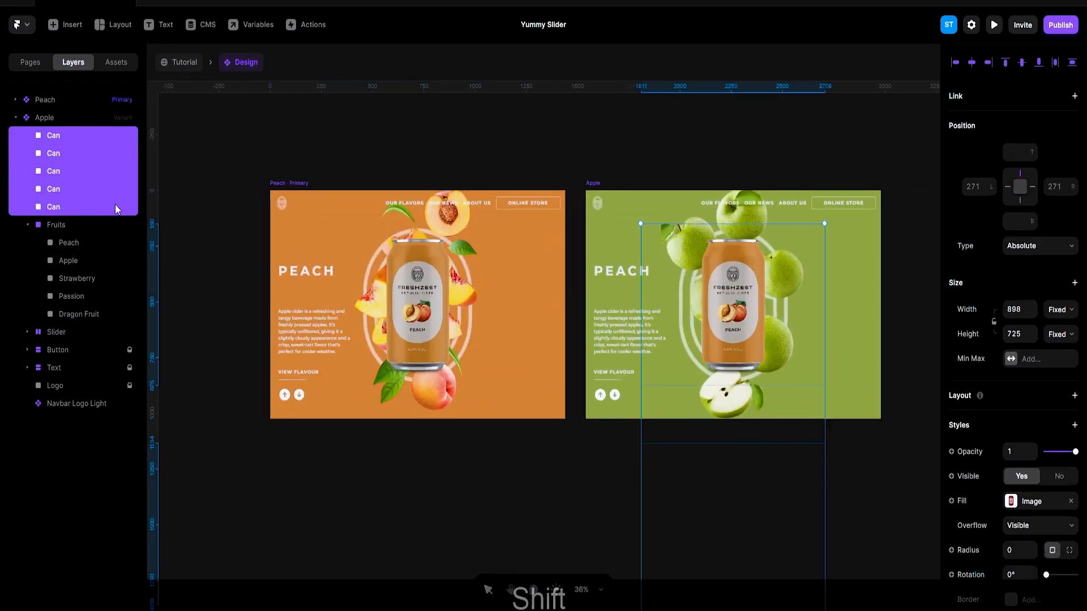
# Collapse the Apple variant's layer list, expand the primary Peach variant's list and select its five Can layers
pyautogui.click(21, 118)
pyautogui.click(16, 118)
pyautogui.click(15, 99)
pyautogui.click(55, 118)
pyautogui.keyDown('shift'); pyautogui.click(59, 192); pyautogui.keyUp('shift')
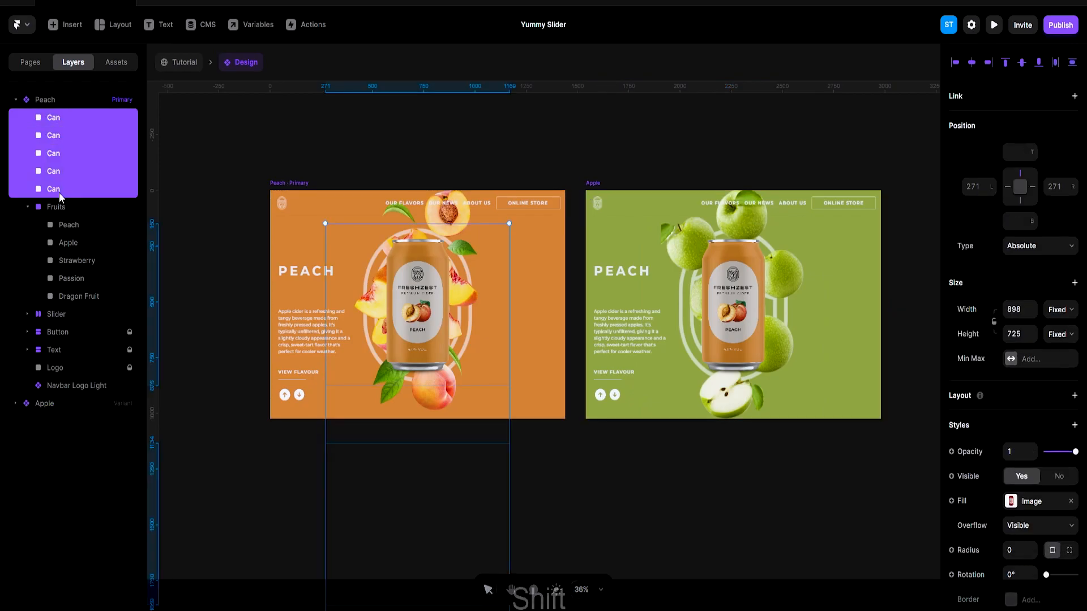
pyautogui.scroll(-3, 300, 192)
pyautogui.click(395, 215)
pyautogui.scroll(-4, 405, 227)
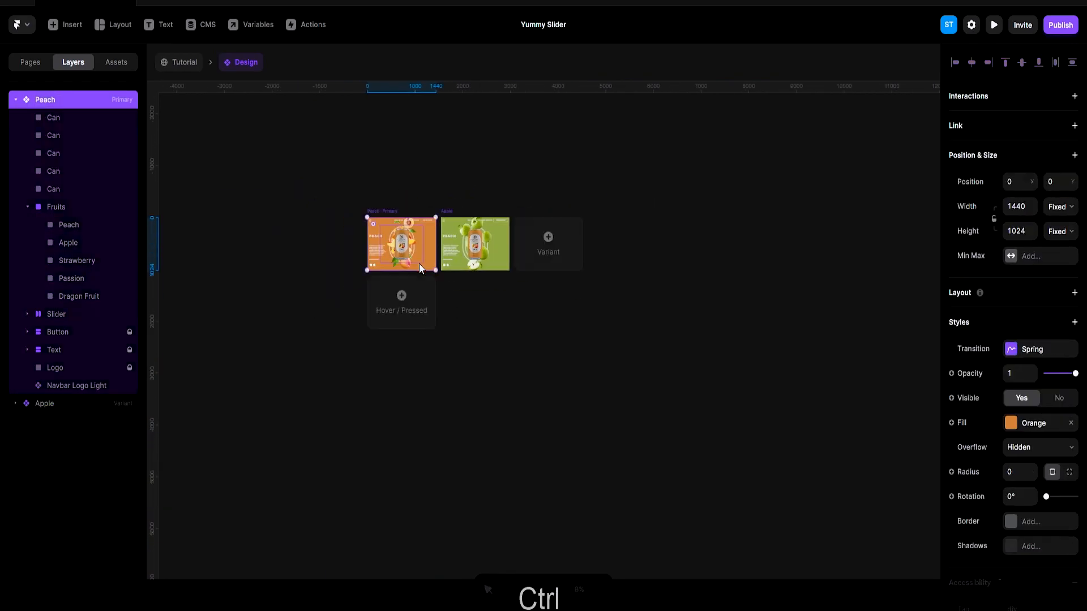
pyautogui.moveTo(419, 271); pyautogui.dragTo(415, 391)
pyautogui.hotkey('ctrl', 'z')
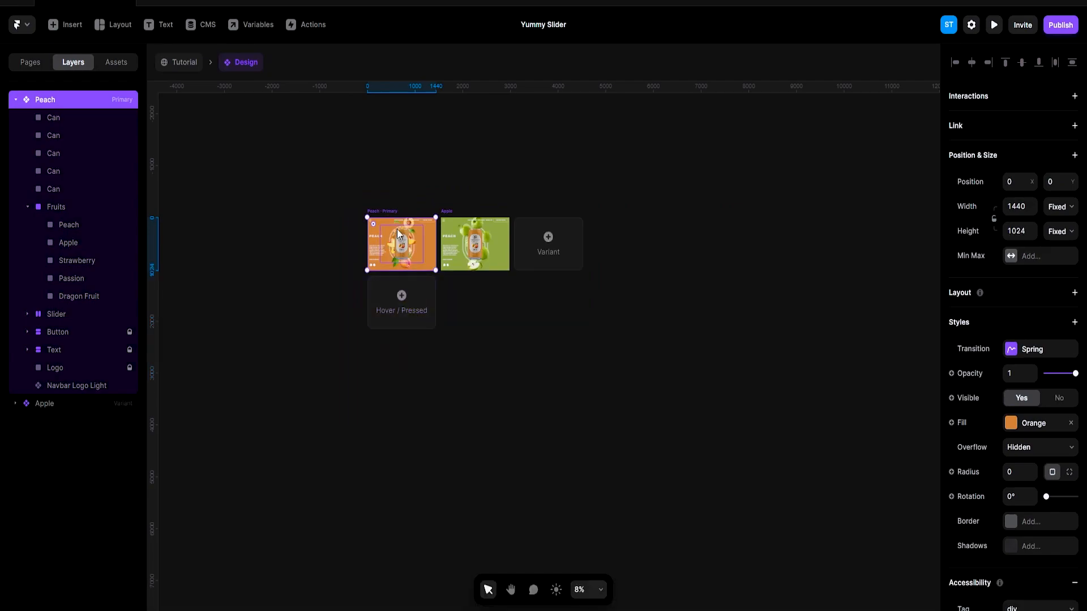
# Pin the Peach fruit layer of the primary Peach variant at the top only, releasing its other edges
pyautogui.scroll(5, 401, 227)
pyautogui.click(422, 217)
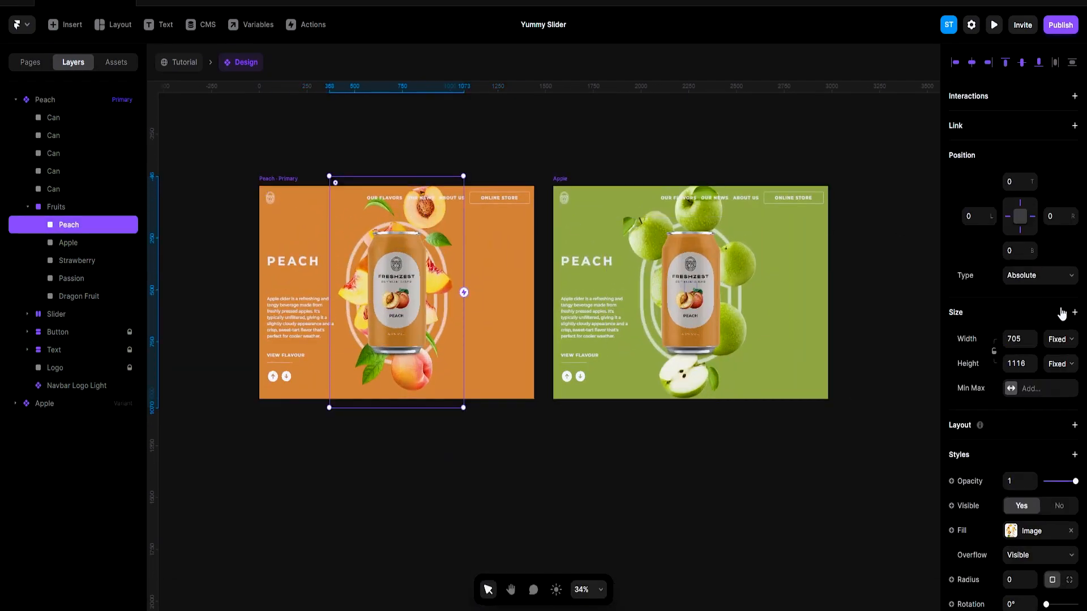
pyautogui.click(1012, 220)
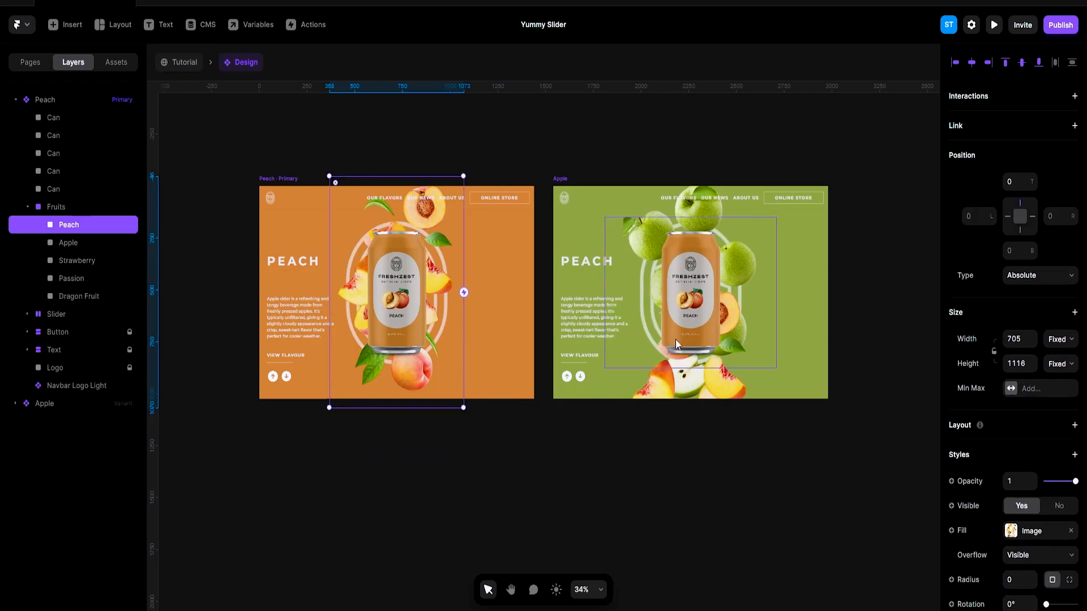
# Extend the primary Peach variant downward to a height of about 4433 to expose the stacked cans
pyautogui.click(277, 186)
pyautogui.scroll(-2, 725, 287)
pyautogui.keyDown('ctrl'); pyautogui.scroll(-3, 572, 289); pyautogui.keyUp('ctrl')
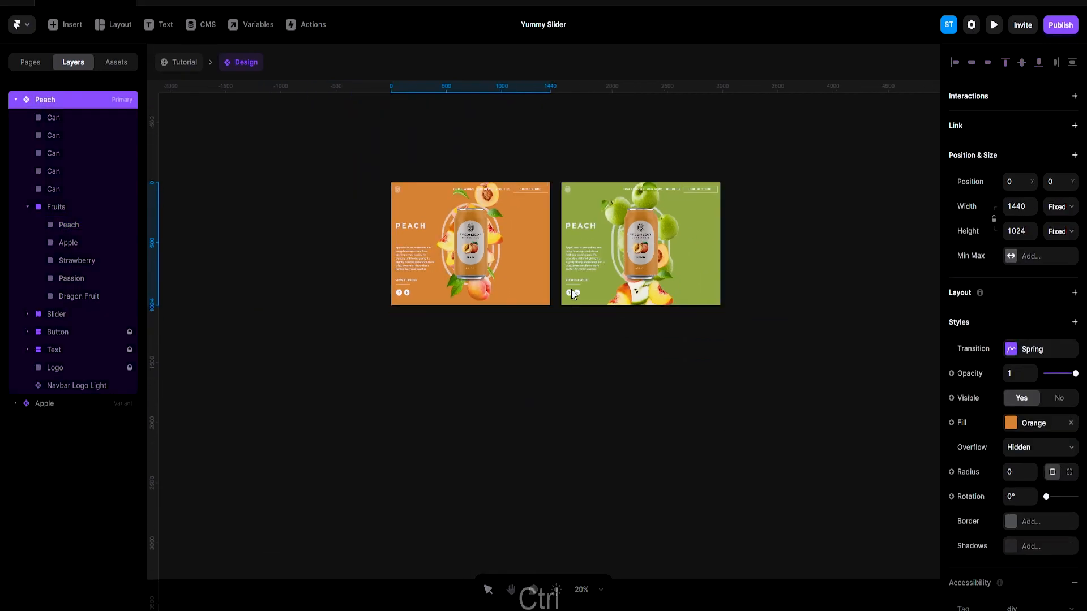
pyautogui.moveTo(510, 305); pyautogui.dragTo(499, 607)
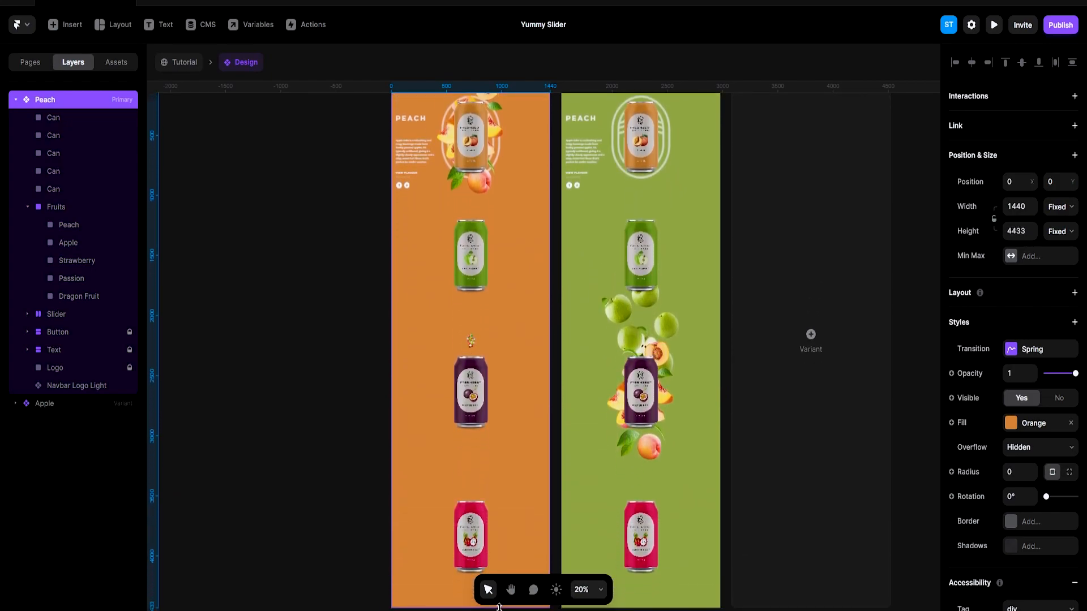
# Move the dragon fruit can's layer to fourth place among the Peach variant's cans and rename it Can Dragon
pyautogui.scroll(-2, 538, 444)
pyautogui.click(477, 435)
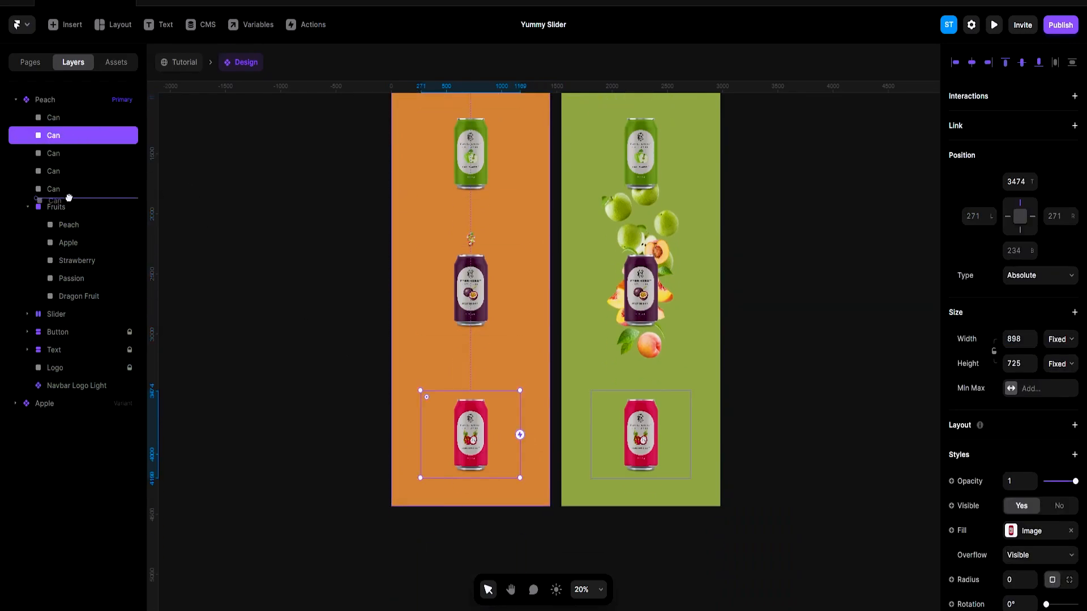
pyautogui.moveTo(68, 197); pyautogui.dragTo(57, 191)
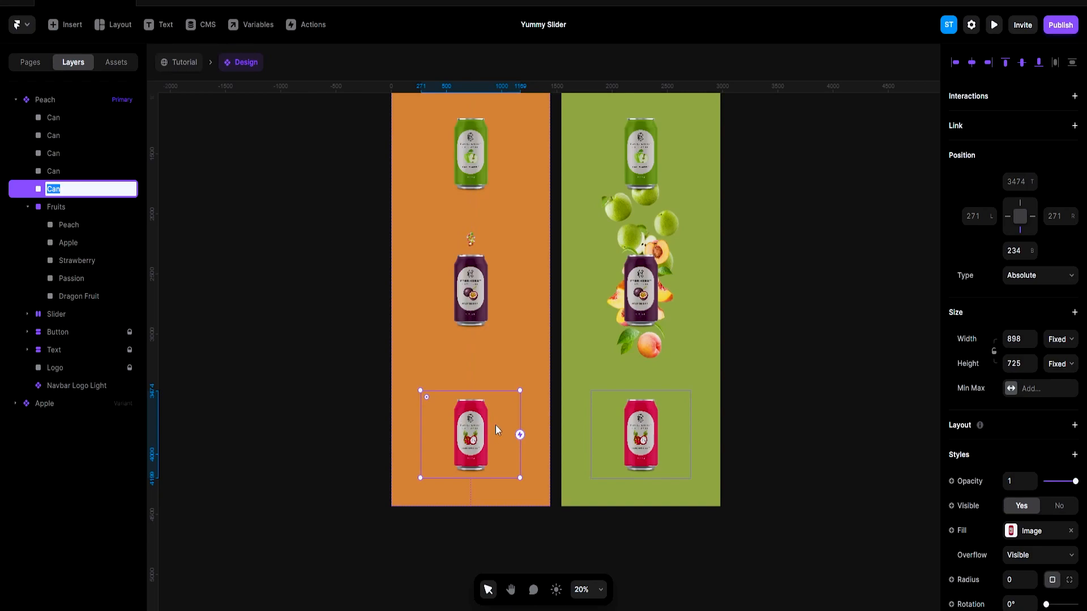
pyautogui.click(39, 193)
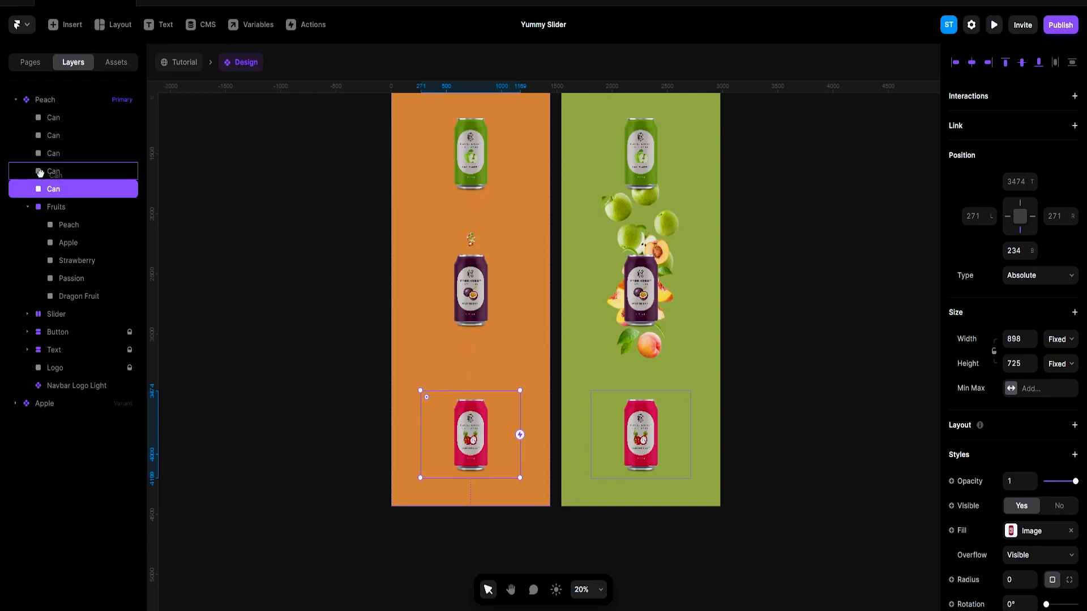
pyautogui.moveTo(44, 169); pyautogui.dragTo(45, 168)
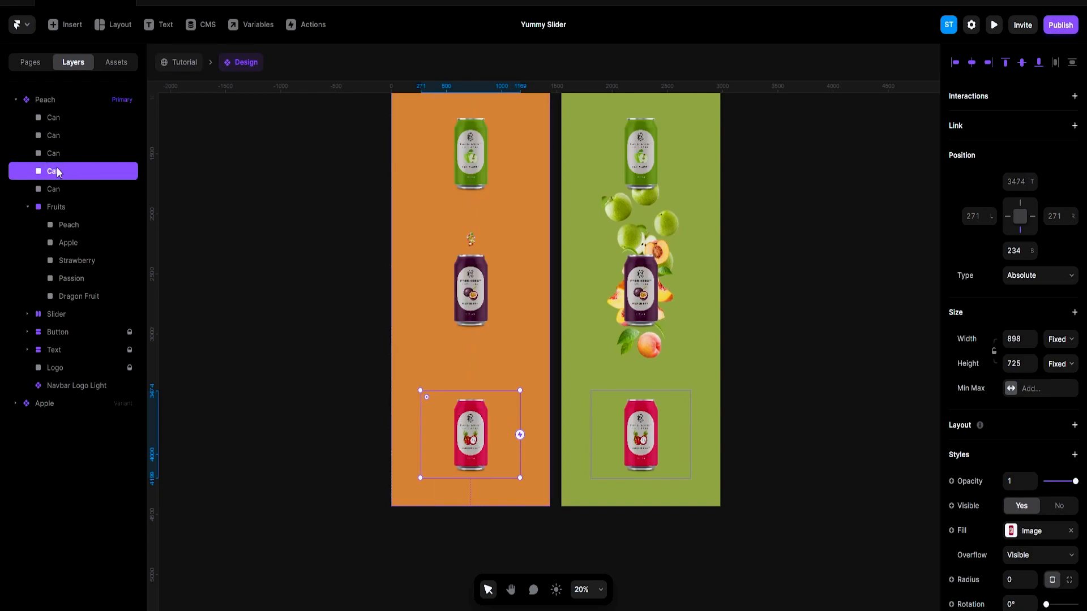
pyautogui.doubleClick(58, 172)
pyautogui.press('Right')
pyautogui.write('Dragon')
pyautogui.press('Return')
# Move the peach can's layer to the start of the Peach variant's layer list and rename it Can Peach
pyautogui.click(55, 192)
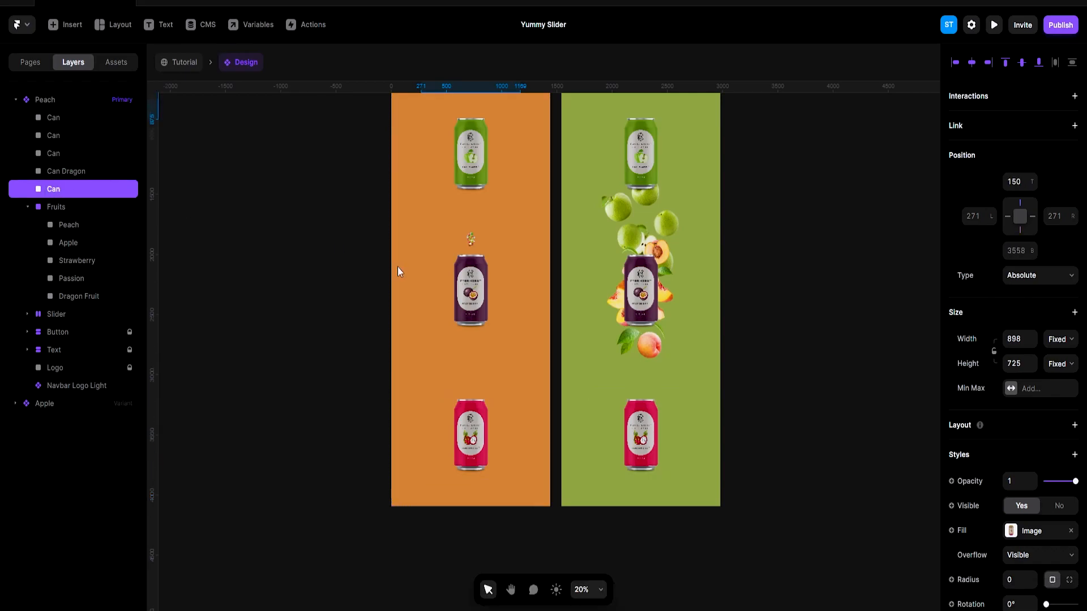
pyautogui.scroll(3, 424, 305)
pyautogui.moveTo(55, 188); pyautogui.dragTo(63, 117)
pyautogui.doubleClick(68, 118)
pyautogui.press('Right')
pyautogui.write('Peach')
pyautogui.press('Return')
# Rename the can layer directly below Can Peach as Can Strawberry
pyautogui.click(60, 136)
pyautogui.doubleClick(60, 137)
pyautogui.press('Right')
pyautogui.write('Strawberry')
pyautogui.press('Return')
# Move the purple passion fruit can's layer directly above Can Dragon and rename it Can passion
pyautogui.click(56, 153)
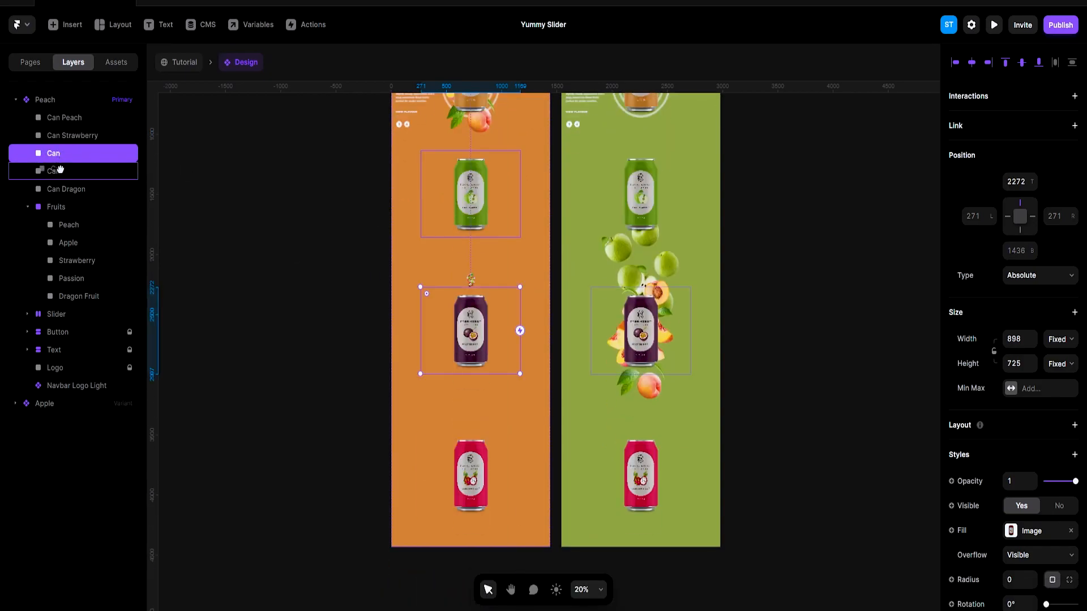
pyautogui.click(61, 171)
pyautogui.doubleClick(68, 171)
pyautogui.press('Right')
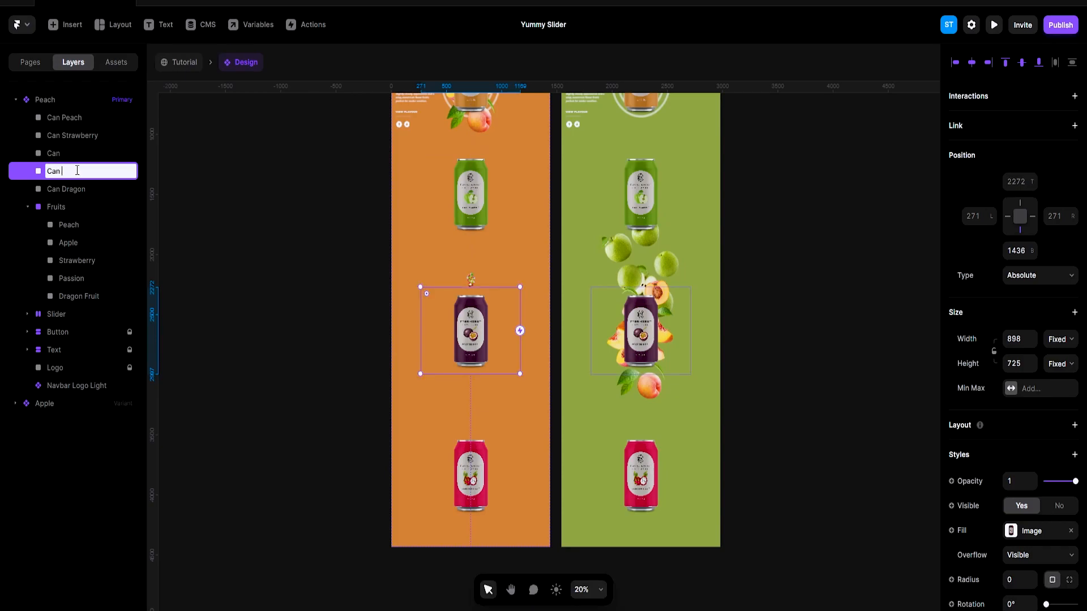
pyautogui.hotkey('alt', 'Tab')
pyautogui.hotkey('alt', 'Tab')
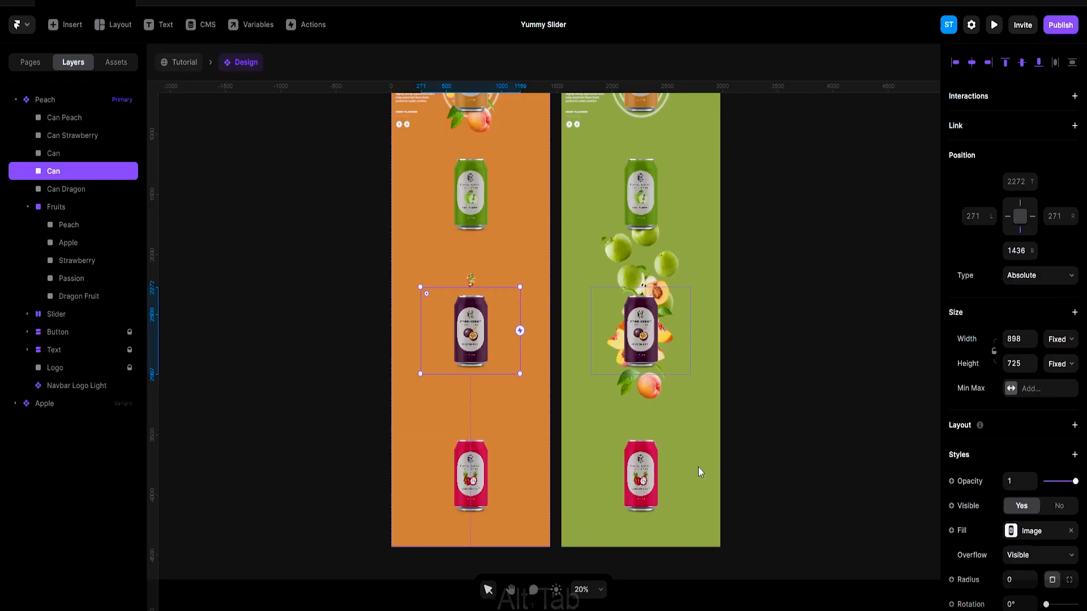
pyautogui.write('passion')
pyautogui.press('Return')
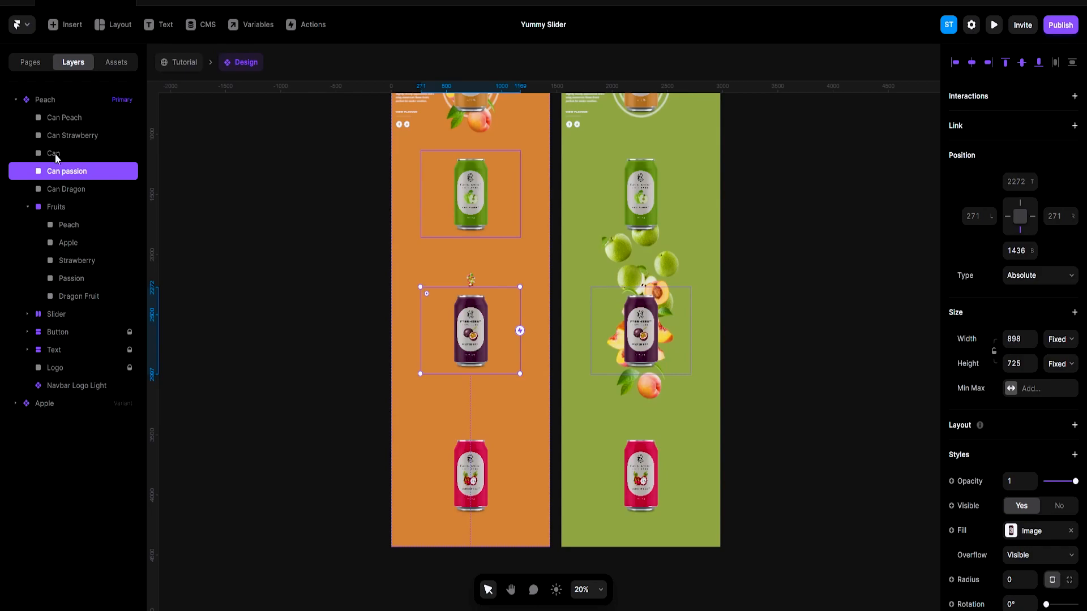
# Rename the green can's layer in the primary Peach variant as Can apple
pyautogui.doubleClick(57, 153)
pyautogui.hotkey('ctrl', 'BackSpace')
pyautogui.write('Can apple')
pyautogui.press('Return')
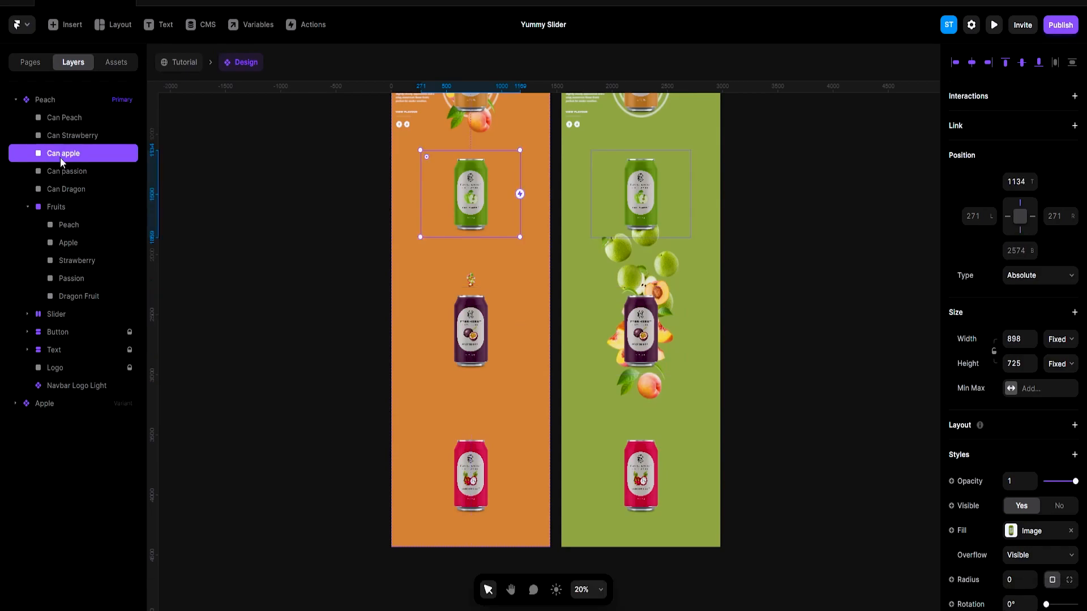
# Set the primary Peach variant's height to 1024
pyautogui.scroll(1, 322, 256)
pyautogui.click(41, 101)
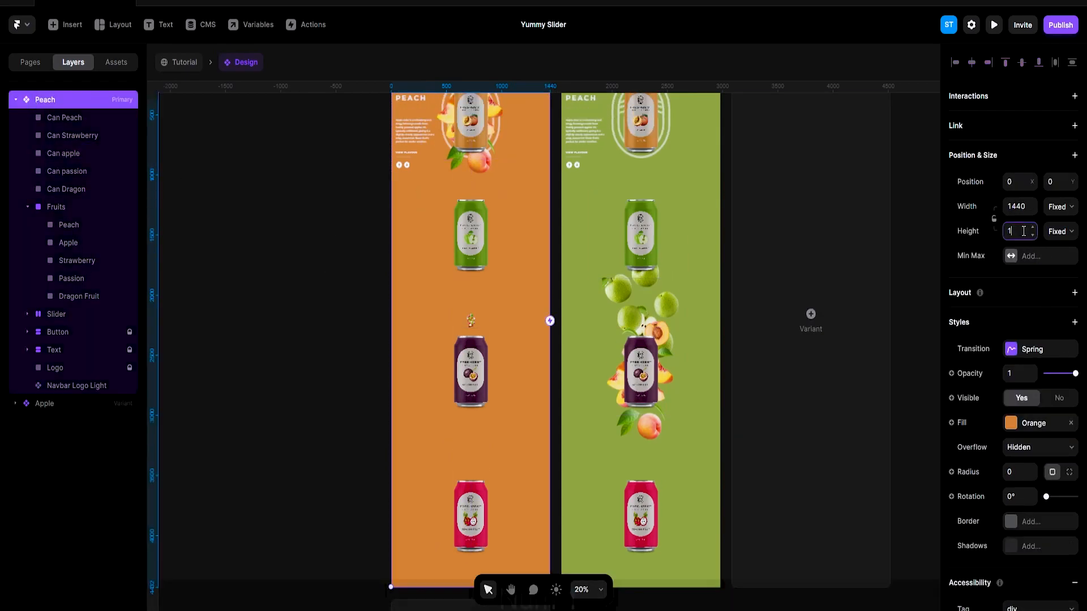
pyautogui.write('1024')
pyautogui.press('Return')
# Set the Apple variant's Peach fruit layer to 60 wide with locked proportions and centre it vertically in the Fruits frame
pyautogui.scroll(2, 856, 265)
pyautogui.click(661, 287)
pyautogui.write('60')
pyautogui.press('Return')
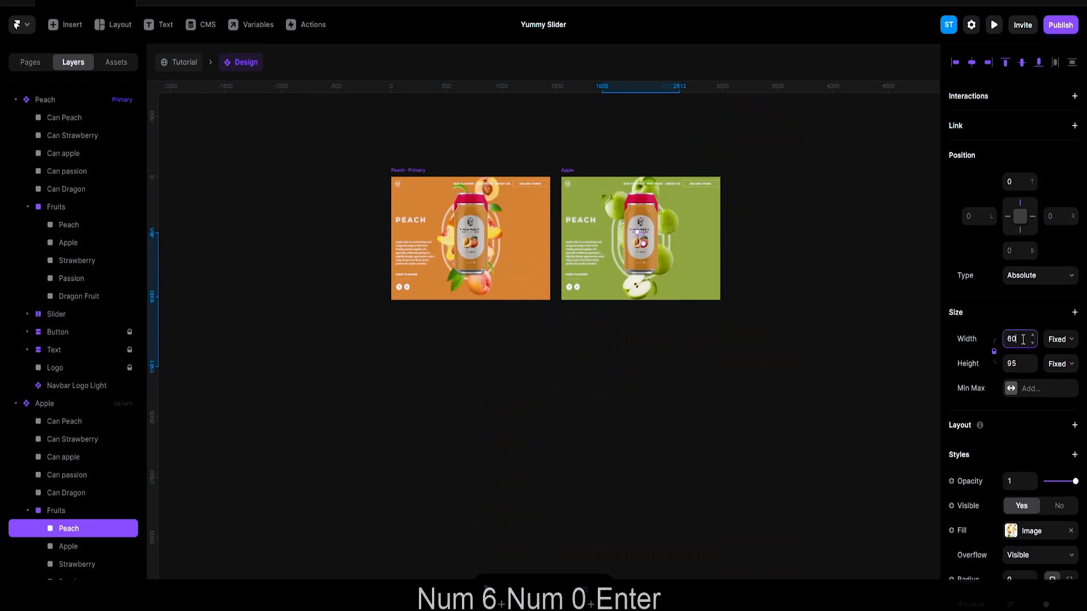
pyautogui.click(1022, 63)
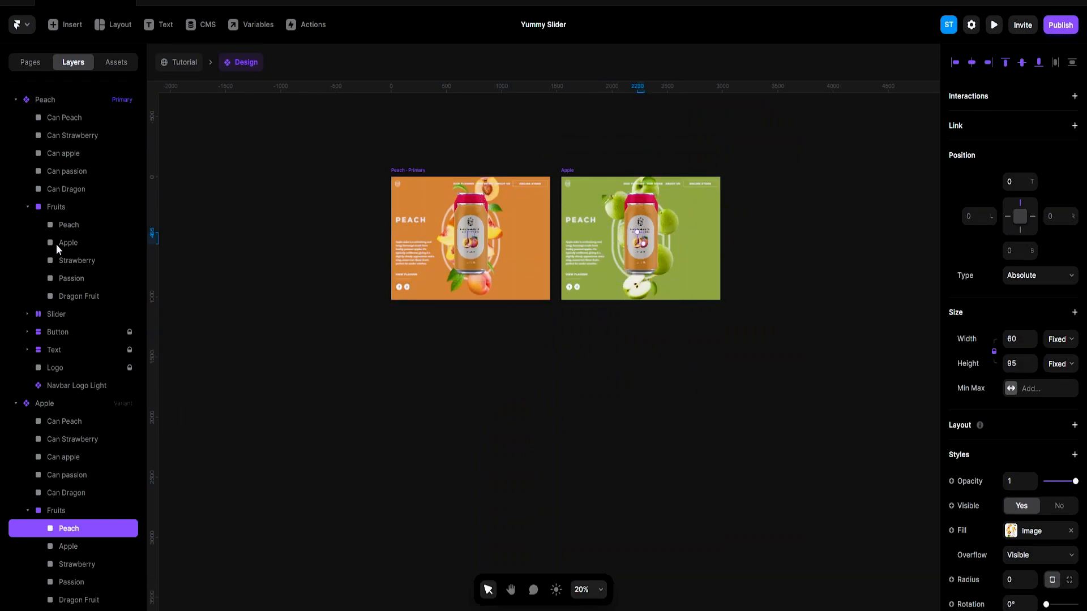
# Extend the primary Peach variant downward again until the apple, passion and dragon fruit cans are exposed
pyautogui.click(79, 120)
pyautogui.scroll(2, 661, 264)
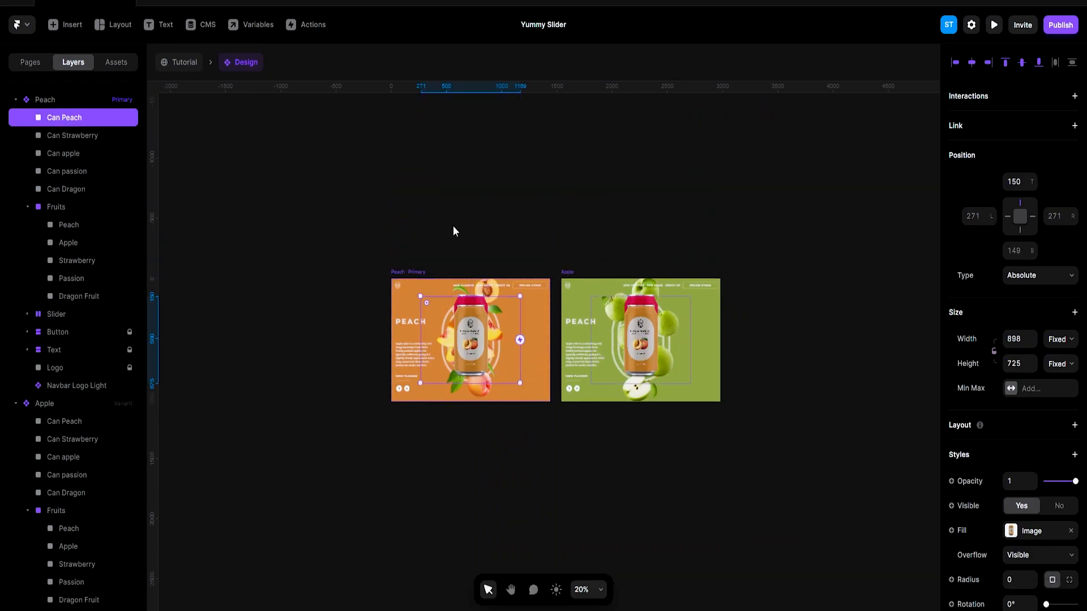
pyautogui.click(416, 270)
pyautogui.moveTo(498, 400); pyautogui.dragTo(511, 568)
pyautogui.scroll(-3, 533, 519)
# Pin the Can passion and Can Dragon layers of the Peach variant to the top edge and release their bottom pins
pyautogui.click(533, 498)
pyautogui.click(510, 405)
pyautogui.click(1020, 204)
pyautogui.click(1021, 230)
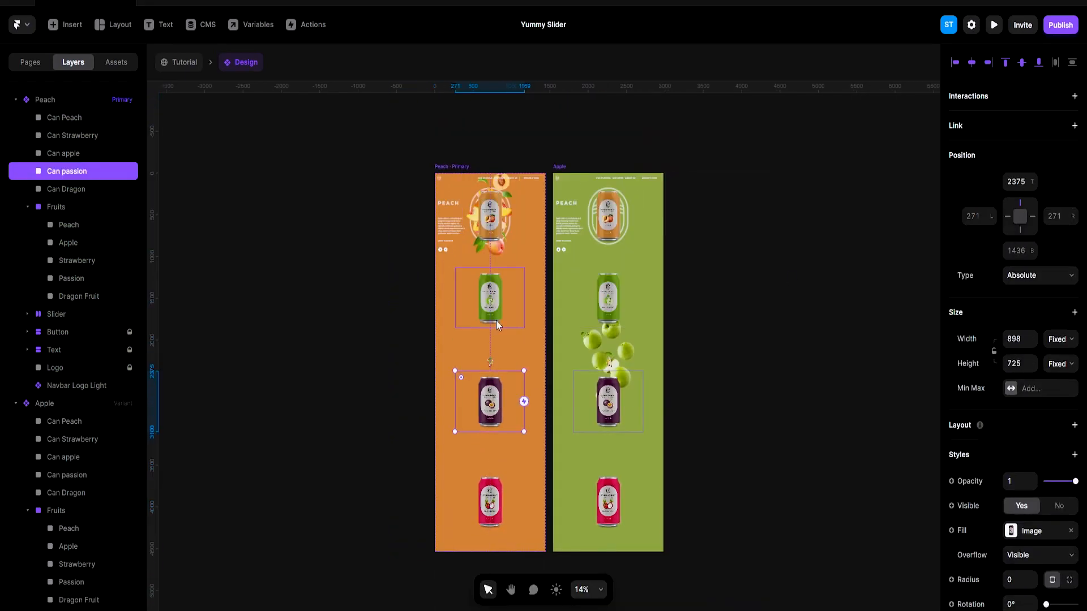
pyautogui.click(499, 319)
pyautogui.click(495, 498)
pyautogui.click(1020, 204)
pyautogui.click(1020, 230)
# Move Can Strawberry below Can Dragon in the Peach variant's layer order and release its bottom pin
pyautogui.click(62, 153)
pyautogui.moveTo(71, 135); pyautogui.dragTo(90, 198)
pyautogui.click(1020, 230)
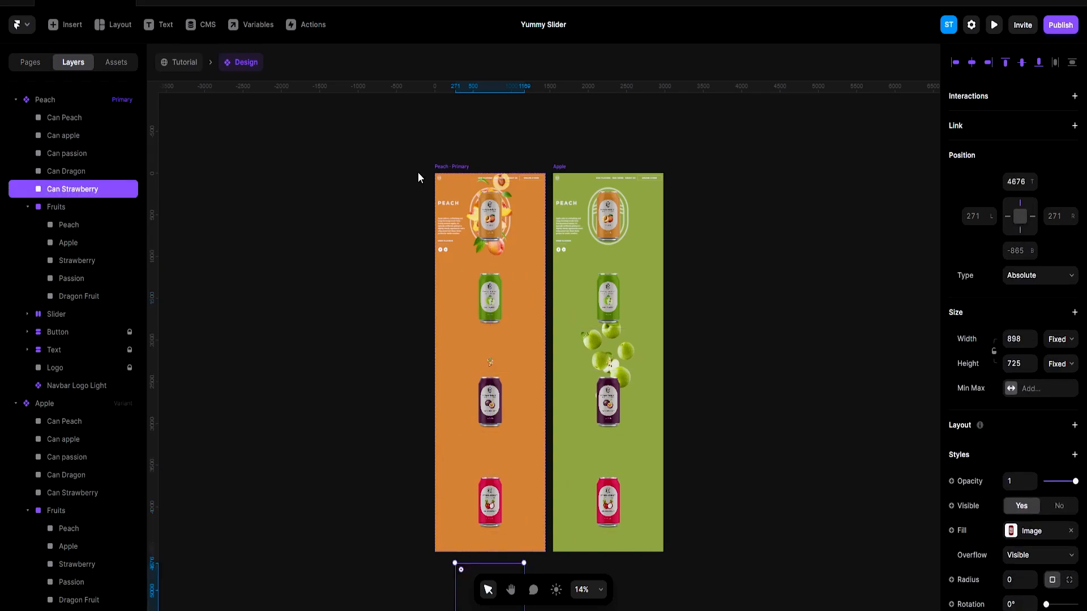
# Return the primary Peach variant to a height of 1024
pyautogui.click(452, 167)
pyautogui.click(1017, 231)
pyautogui.write('1024')
pyautogui.press('Return')
pyautogui.scroll(1, 643, 245)
pyautogui.scroll(3, 642, 245)
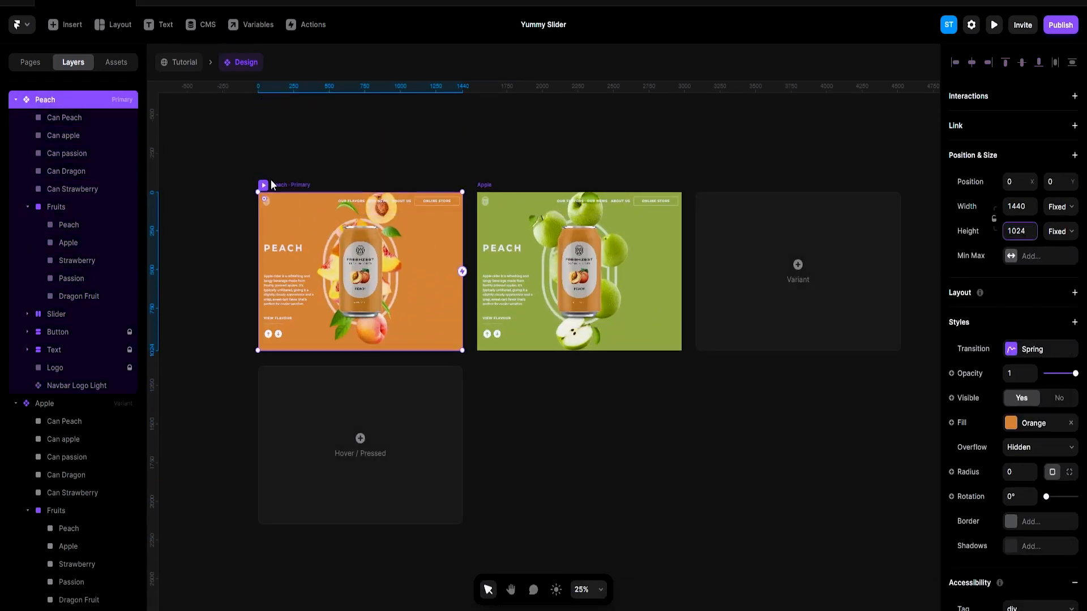
# Wrap the five can layers of the primary Peach variant in a frame named Cans and collapse it
pyautogui.click(84, 116)
pyautogui.keyDown('shift'); pyautogui.click(67, 195); pyautogui.keyUp('shift')
pyautogui.hotkey('ctrl', 'Return')
pyautogui.doubleClick(56, 117)
pyautogui.write('Cans')
pyautogui.press('Return')
pyautogui.click(304, 141)
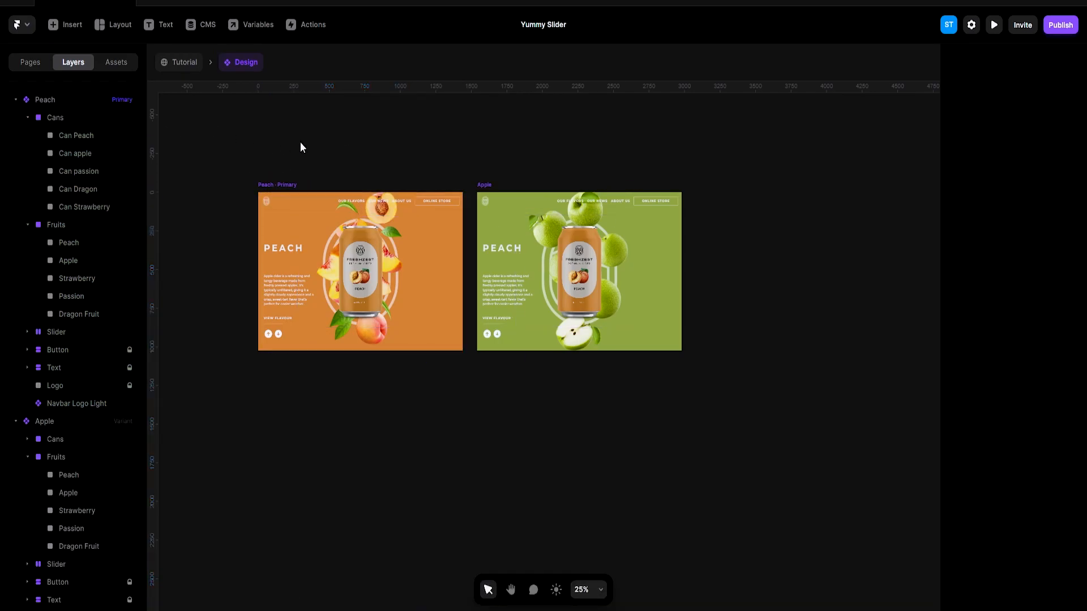
pyautogui.click(28, 118)
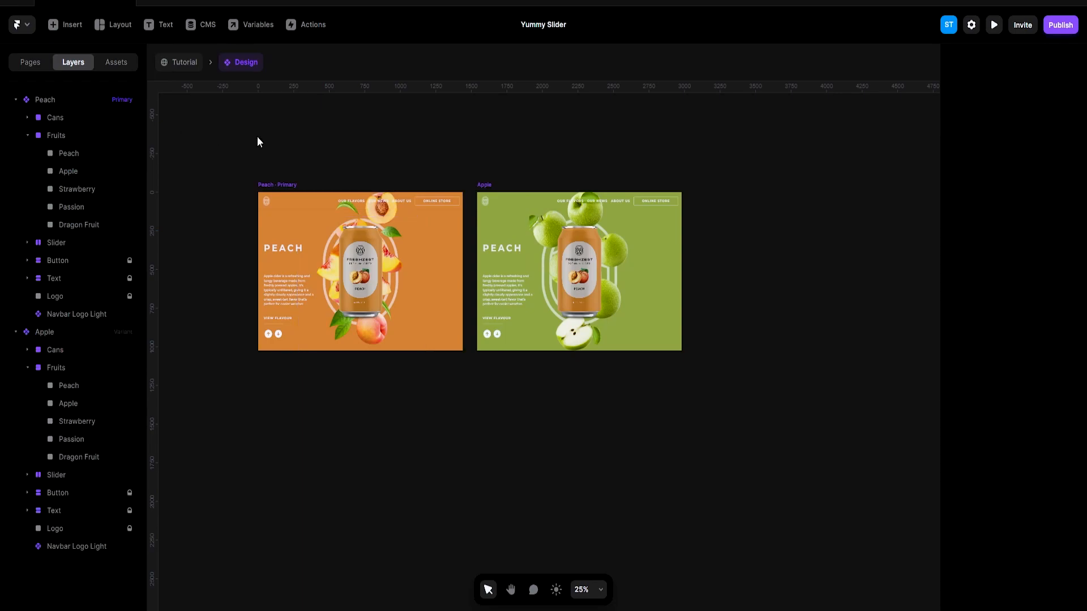
# Collapse the Fruits group and check the Cans group of the primary Peach variant, leaving both collapsed
pyautogui.click(27, 135)
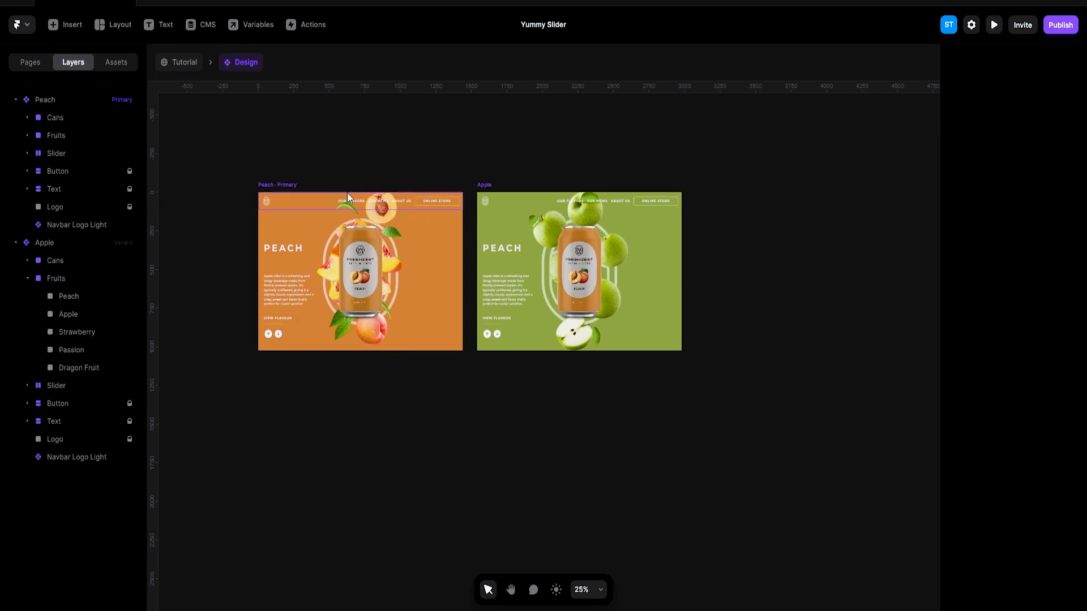
pyautogui.click(279, 184)
pyautogui.click(27, 118)
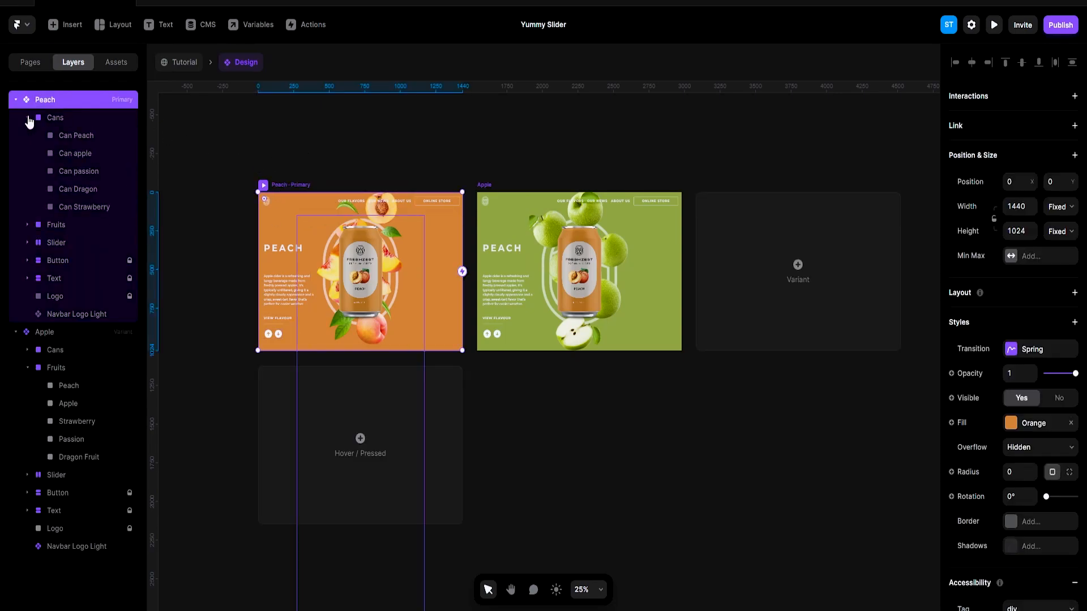
pyautogui.click(28, 118)
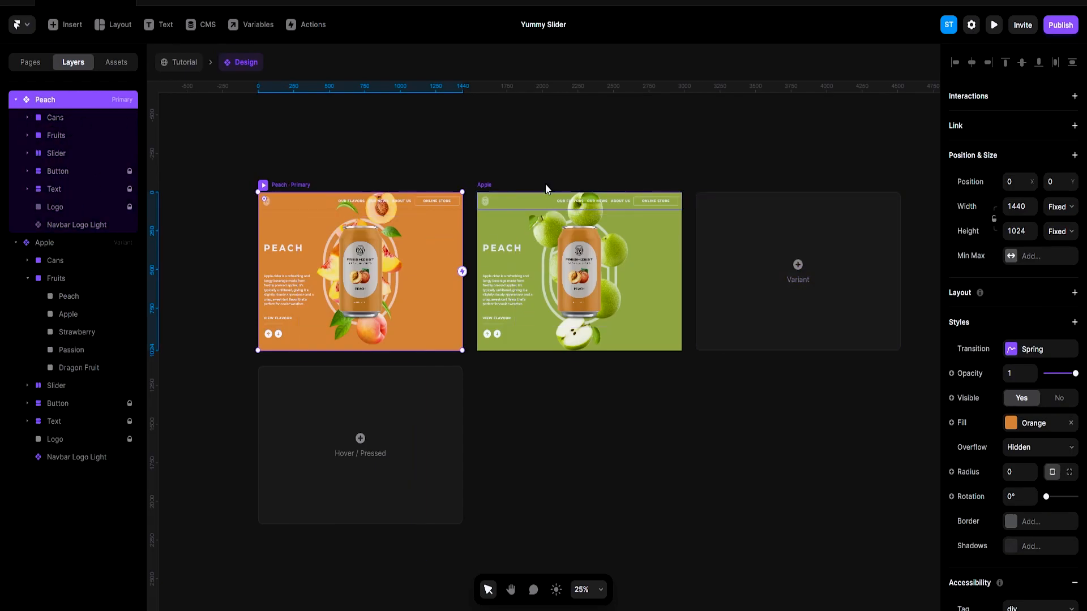
# Move all five can layers of the Apple variant up together until the green apple can sits in the middle of the frame
pyautogui.click(483, 186)
pyautogui.hscroll(1, 595, 249)
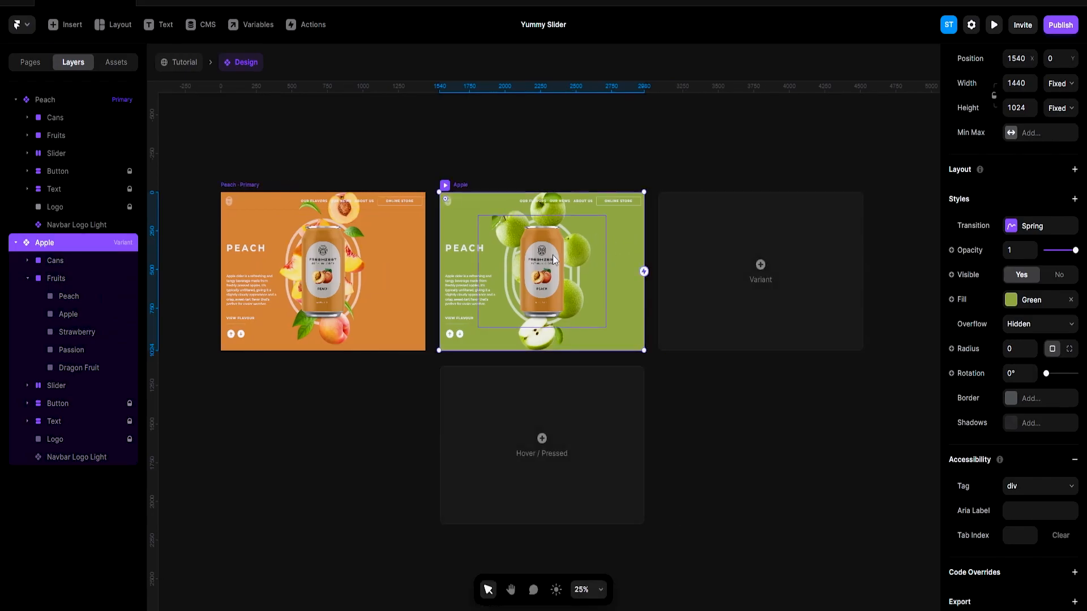
pyautogui.click(553, 255)
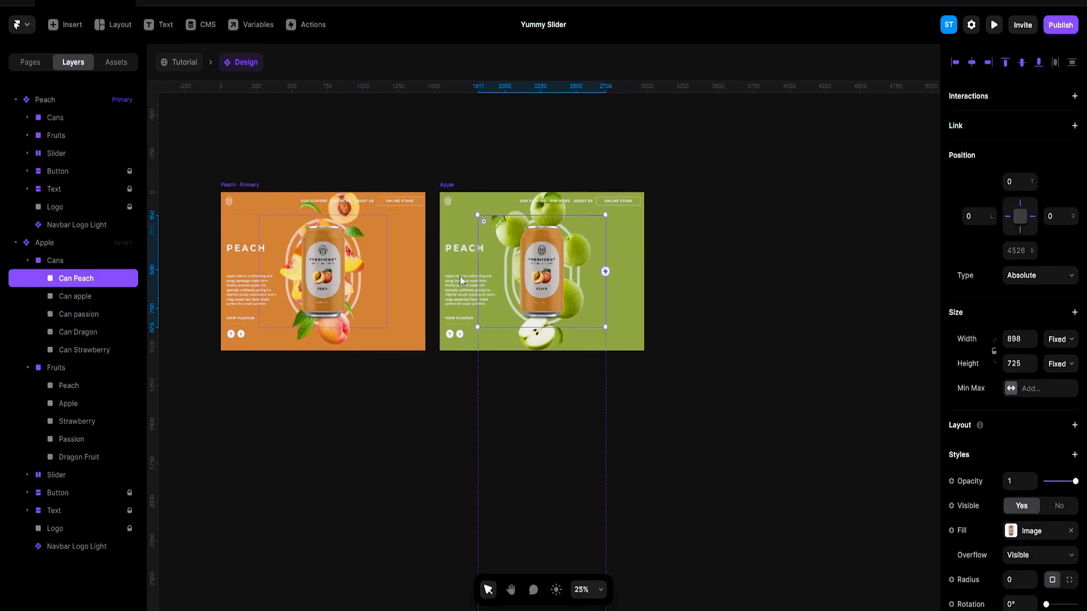
pyautogui.keyDown('shift'); pyautogui.click(84, 350); pyautogui.keyUp('shift')
pyautogui.hotkey('shift', 'Up')
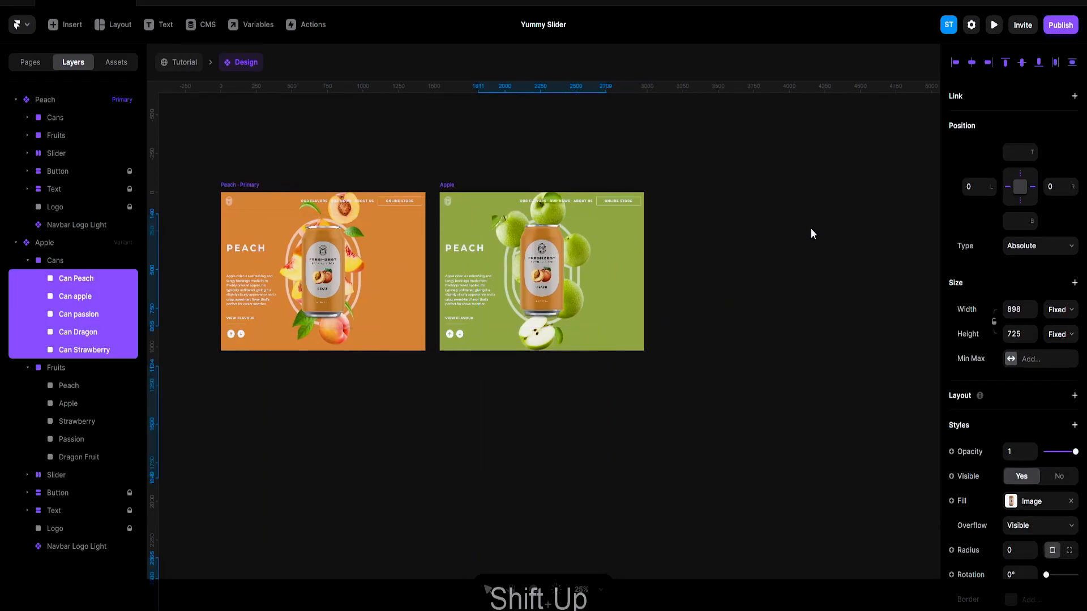
pyautogui.press('Up')
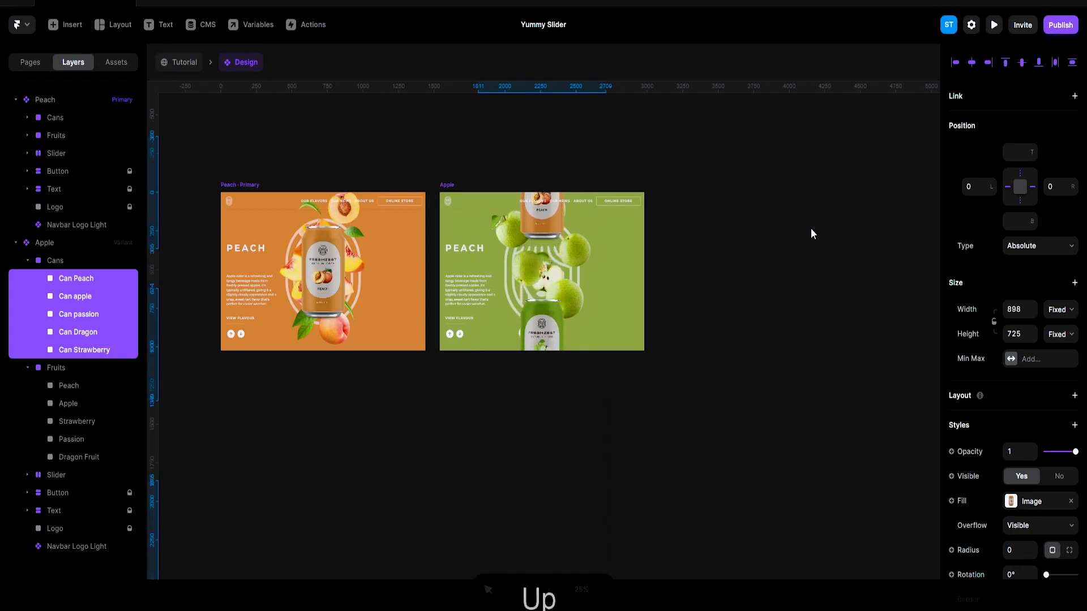
pyautogui.press('Up')
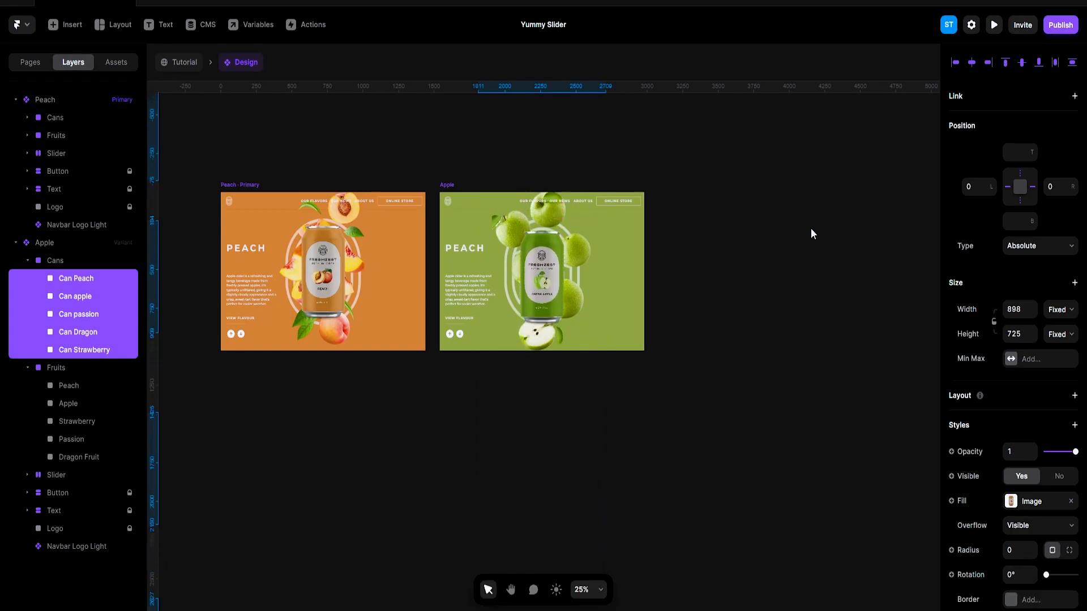
pyautogui.press('Down')
pyautogui.click(784, 266)
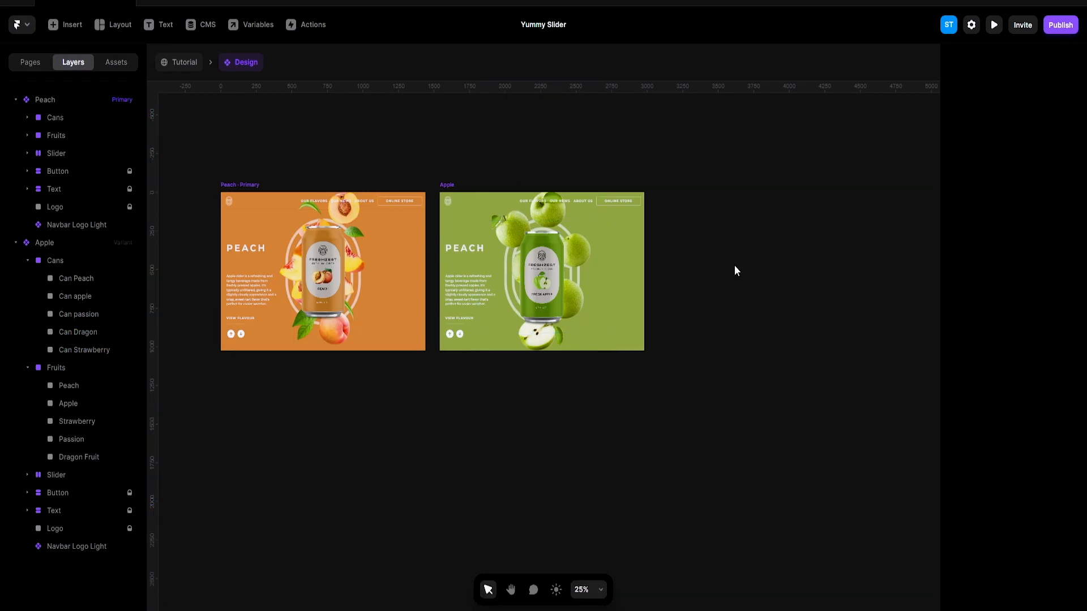
# Shift the heading text inside the Apple variant's H1 frame up to a top offset of -189 so it reads GREEN APPLE
pyautogui.scroll(3, 589, 237)
pyautogui.scroll(1, 589, 241)
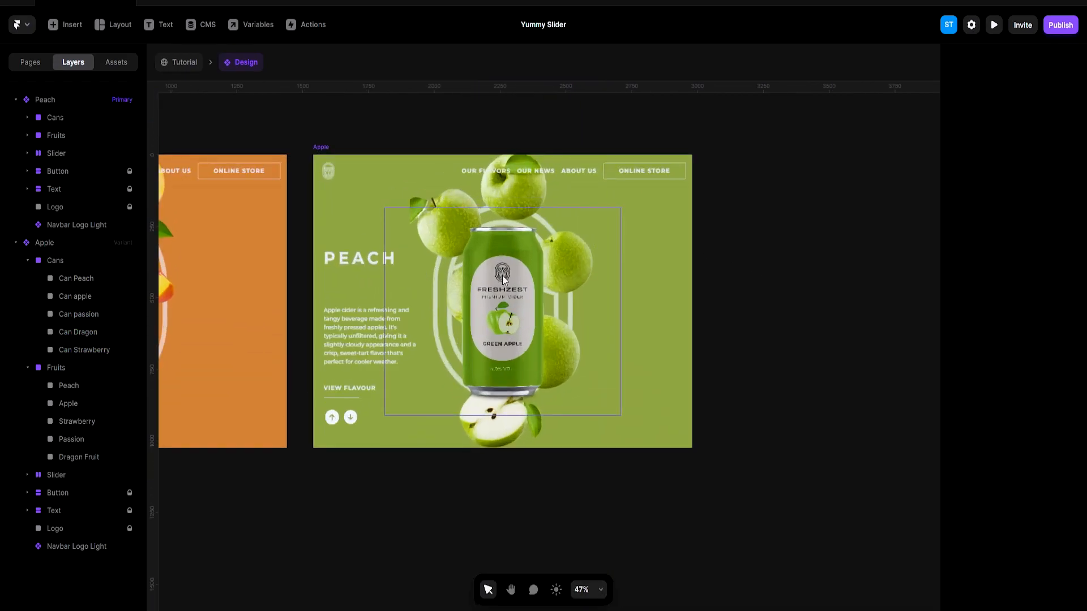
pyautogui.click(318, 149)
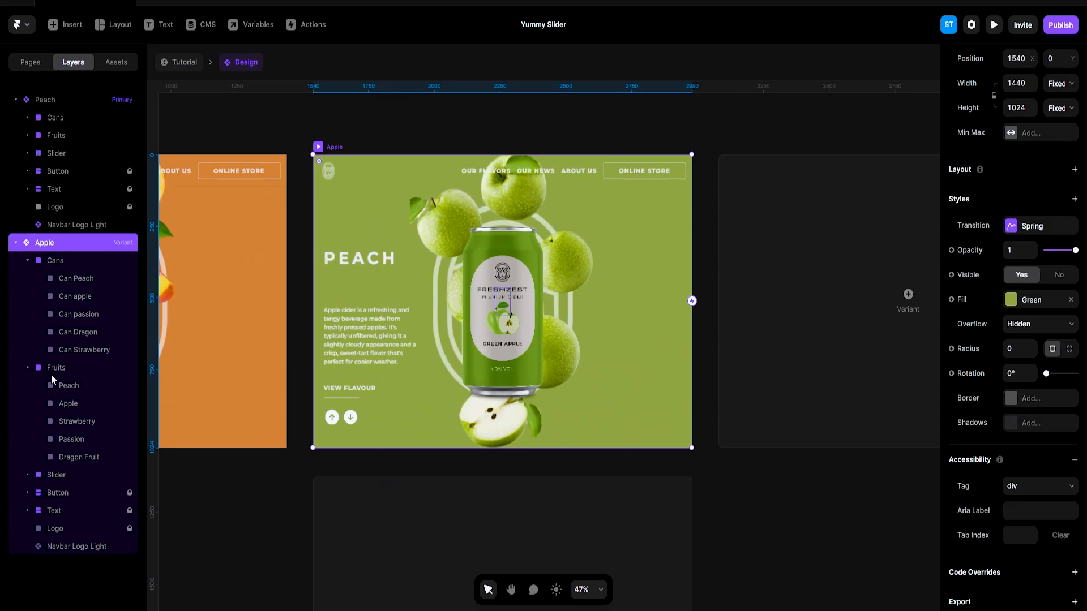
pyautogui.click(29, 368)
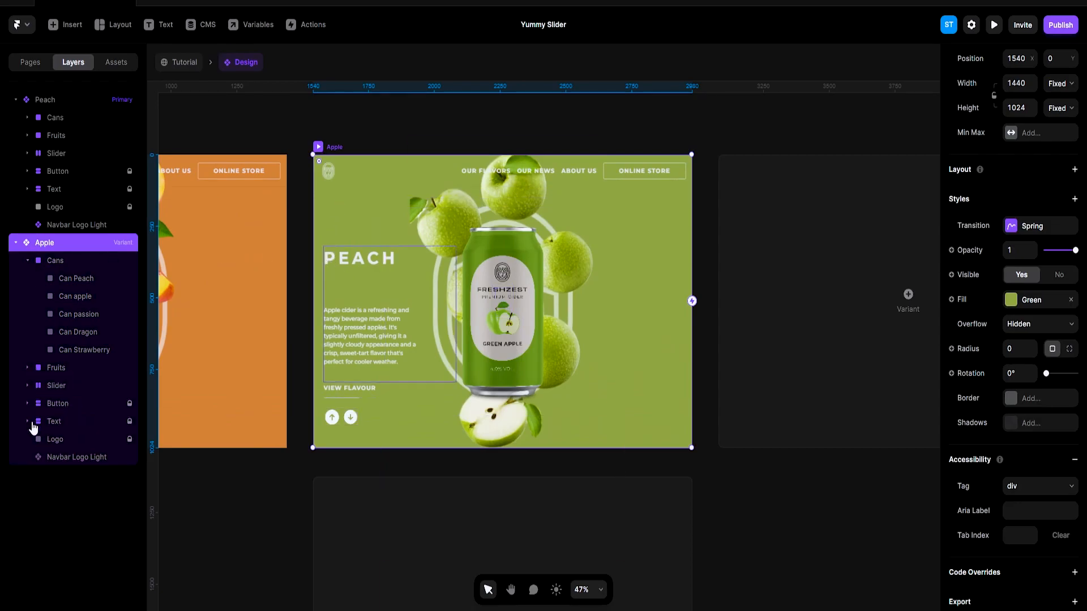
pyautogui.click(116, 424)
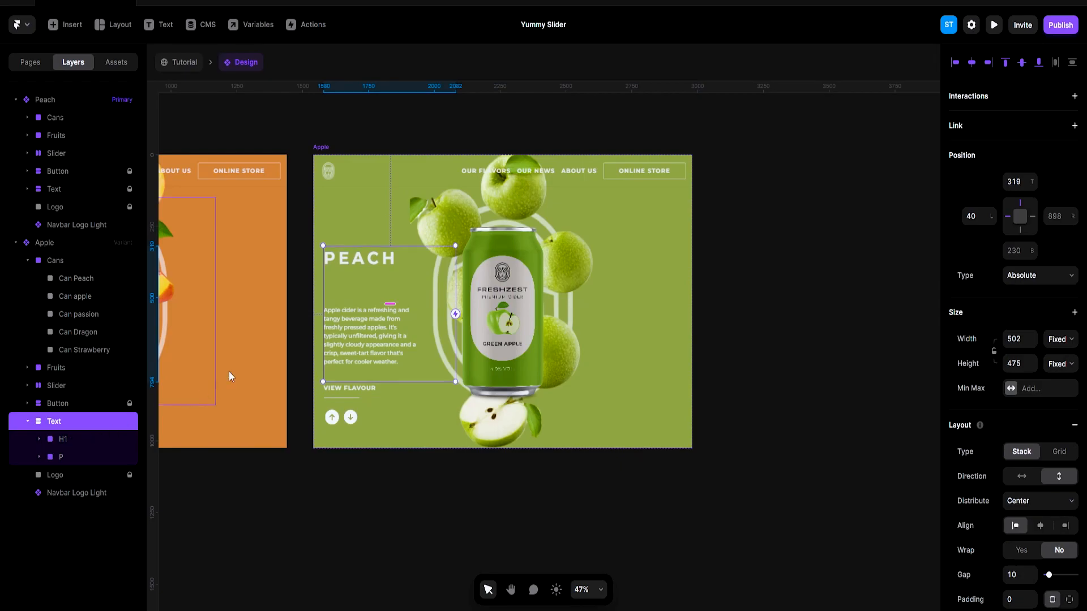
pyautogui.click(54, 439)
pyautogui.click(74, 456)
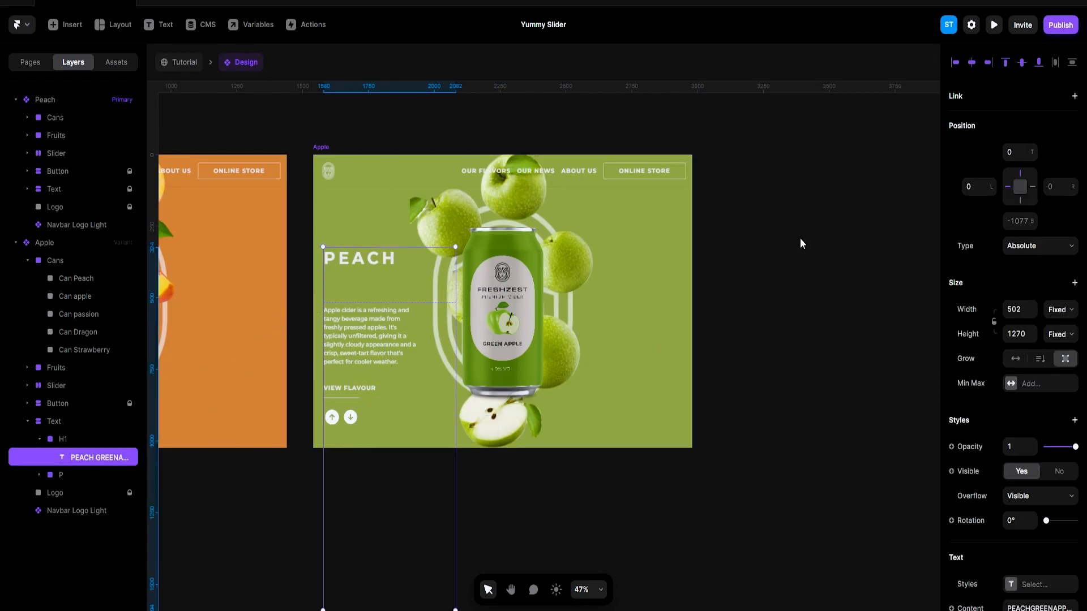
pyautogui.hotkey('shift', 'Up')
pyautogui.hotkey('shift', 'Up')
pyautogui.hotkey('shift', 'Up')
pyautogui.hotkey('shift', 'Up')
pyautogui.hotkey('shift', 'Up')
pyautogui.hotkey('shift', 'Up')
pyautogui.hotkey('shift', 'Up')
pyautogui.hotkey('shift', 'Up')
pyautogui.hotkey('shift', 'Up')
pyautogui.hotkey('shift', 'Up')
pyautogui.hotkey('shift', 'Up')
pyautogui.hotkey('shift', 'Up')
pyautogui.hotkey('shift', 'Up')
pyautogui.hotkey('shift', 'Up')
pyautogui.hotkey('shift', 'Up')
pyautogui.hotkey('shift', 'Up')
pyautogui.hotkey('shift', 'Up')
pyautogui.hotkey('shift', 'Up')
pyautogui.press('Up')
pyautogui.press('Up')
pyautogui.press('Up')
pyautogui.press('Up')
pyautogui.press('Up')
pyautogui.press('Up')
pyautogui.press('Up')
pyautogui.press('Up')
pyautogui.press('Up')
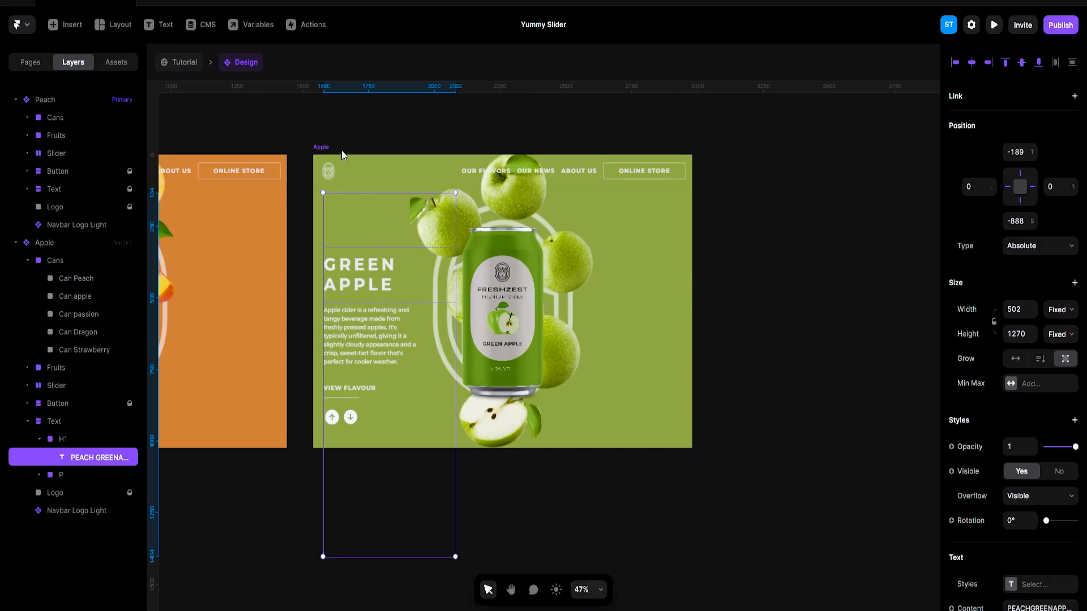
# Shift the description text inside the Apple variant's P frame up to a top offset of -270 and collapse the Text stack
pyautogui.click(39, 440)
pyautogui.click(39, 457)
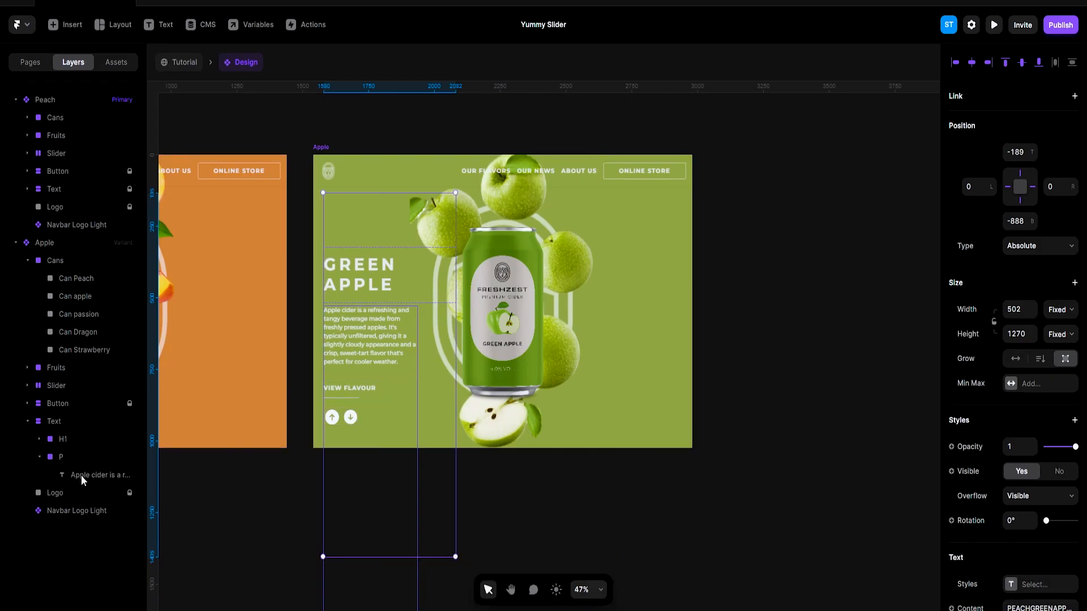
pyautogui.click(91, 475)
pyautogui.hotkey('shift', 'Up')
pyautogui.hotkey('shift', 'Up')
pyautogui.hotkey('shift', 'Up')
pyautogui.hotkey('shift', 'Up')
pyautogui.hotkey('shift', 'Up')
pyautogui.hotkey('shift', 'Up')
pyautogui.hotkey('shift', 'Up')
pyautogui.hotkey('shift', 'Up')
pyautogui.hotkey('shift', 'Up')
pyautogui.hotkey('shift', 'Up')
pyautogui.hotkey('shift', 'Up')
pyautogui.hotkey('shift', 'Up')
pyautogui.hotkey('shift', 'Up')
pyautogui.hotkey('shift', 'Up')
pyautogui.hotkey('shift', 'Up')
pyautogui.hotkey('shift', 'Up')
pyautogui.hotkey('shift', 'Up')
pyautogui.hotkey('shift', 'Up')
pyautogui.hotkey('shift', 'Up')
pyautogui.hotkey('shift', 'Up')
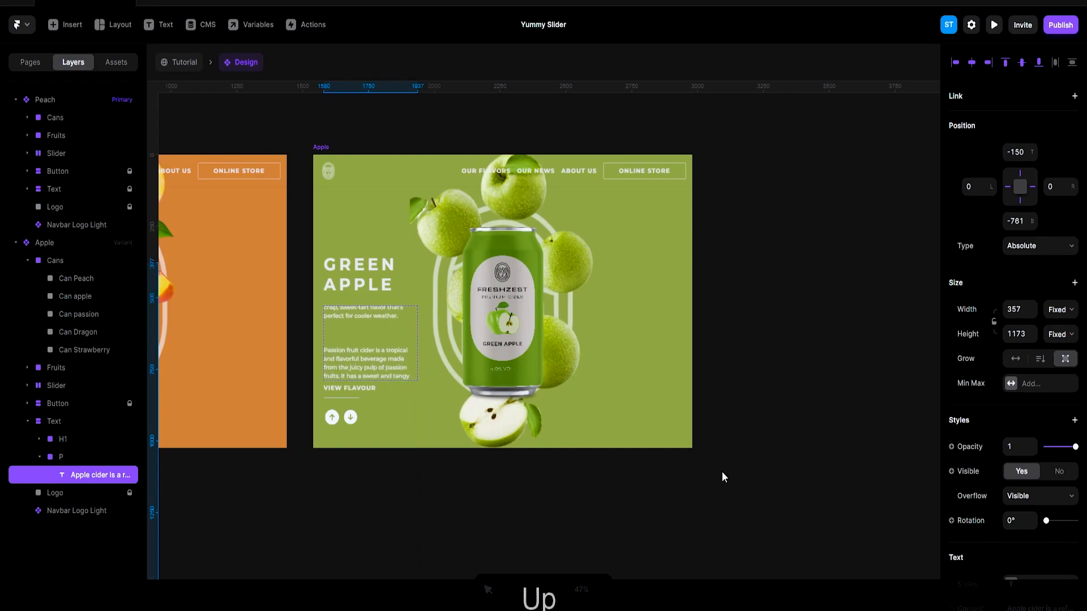
pyautogui.hotkey('shift', 'Down')
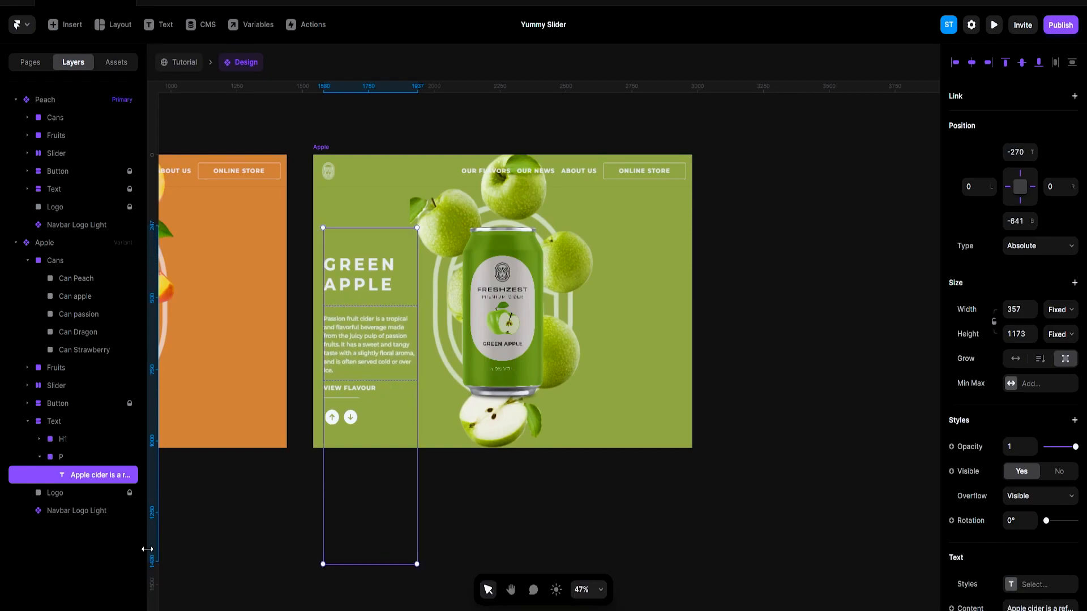
pyautogui.click(39, 458)
pyautogui.click(27, 422)
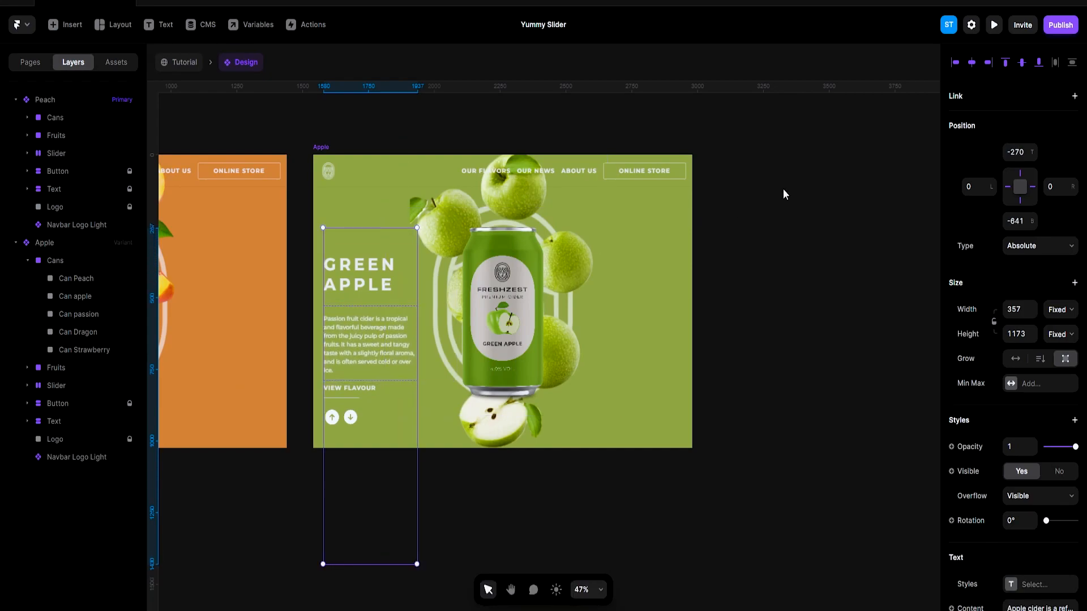
# Add a new variant based on the Apple variant
pyautogui.hscroll(-5, 449, 178)
pyautogui.scroll(-4, 385, 188)
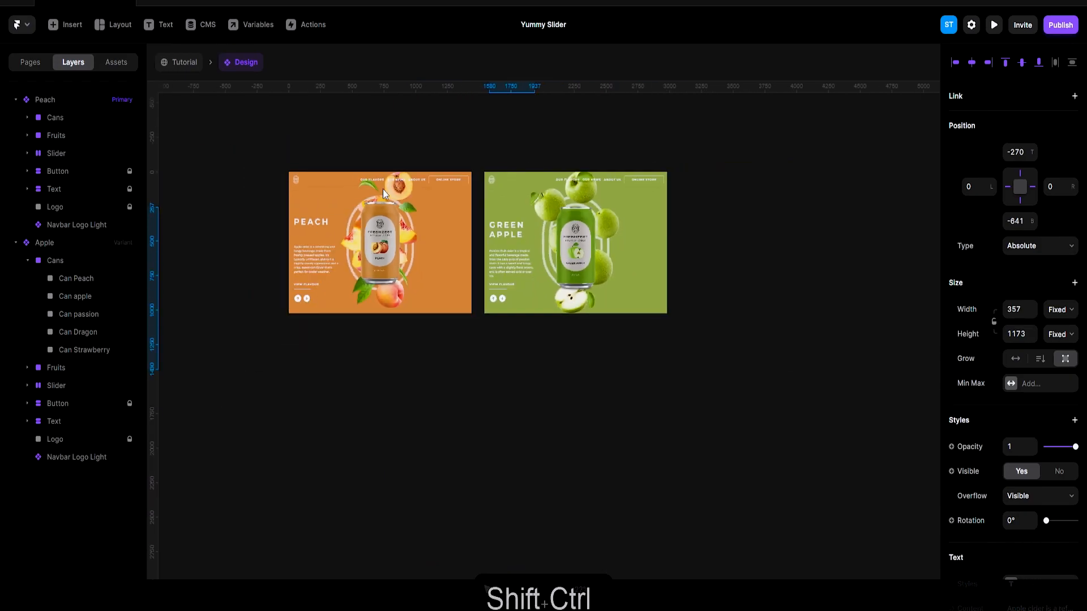
pyautogui.click(487, 166)
pyautogui.hscroll(2, 760, 209)
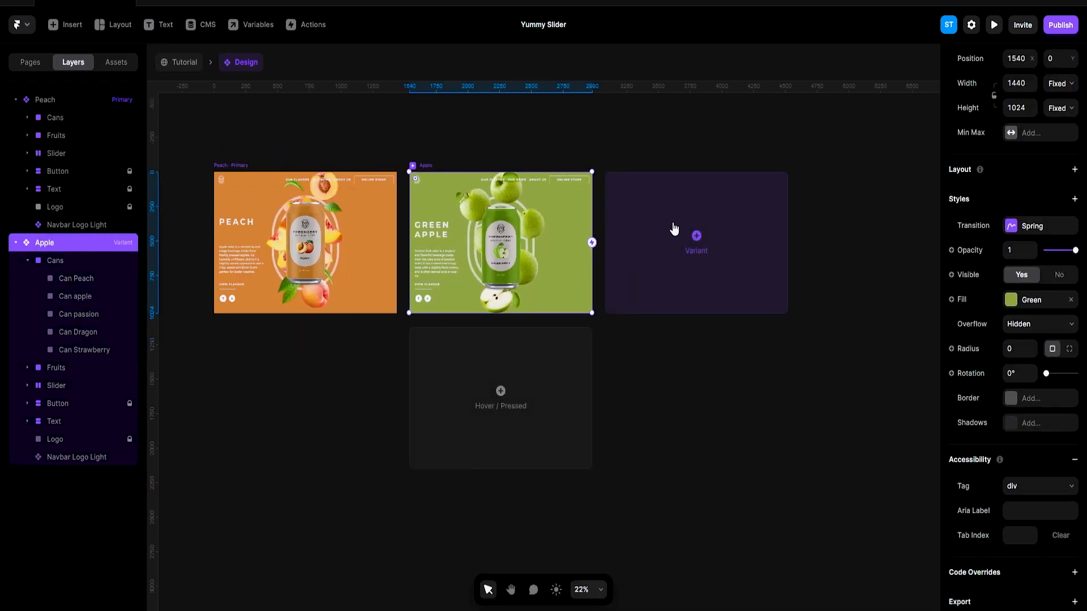
pyautogui.click(697, 235)
# Shrink the Apple fruit image in Variant 3 to a width of 60, centre it horizontally behind the can, and select the variant
pyautogui.scroll(3, 548, 369)
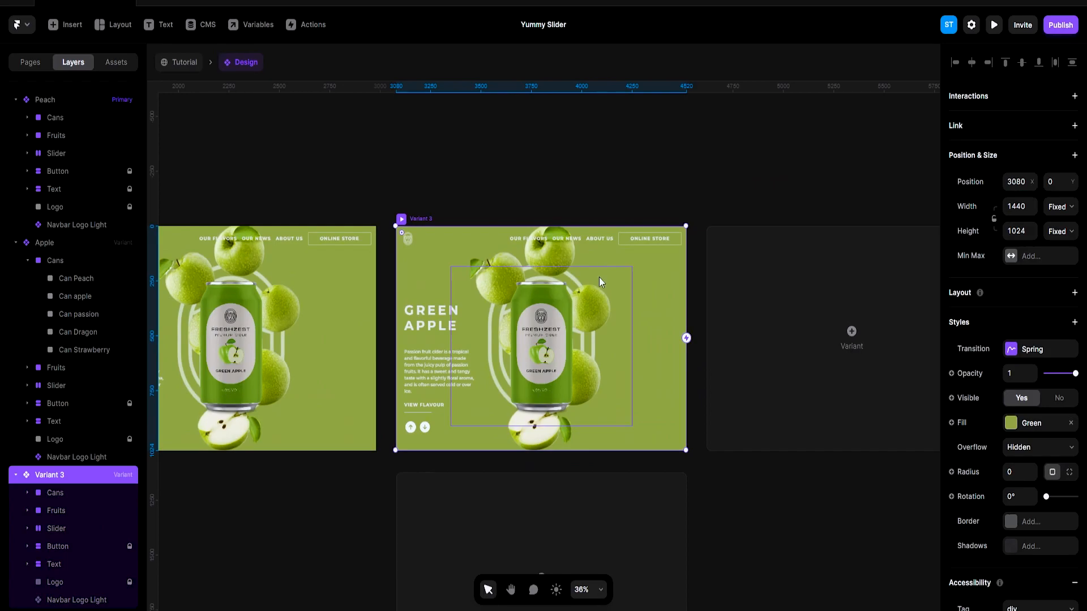
pyautogui.click(568, 248)
pyautogui.click(565, 256)
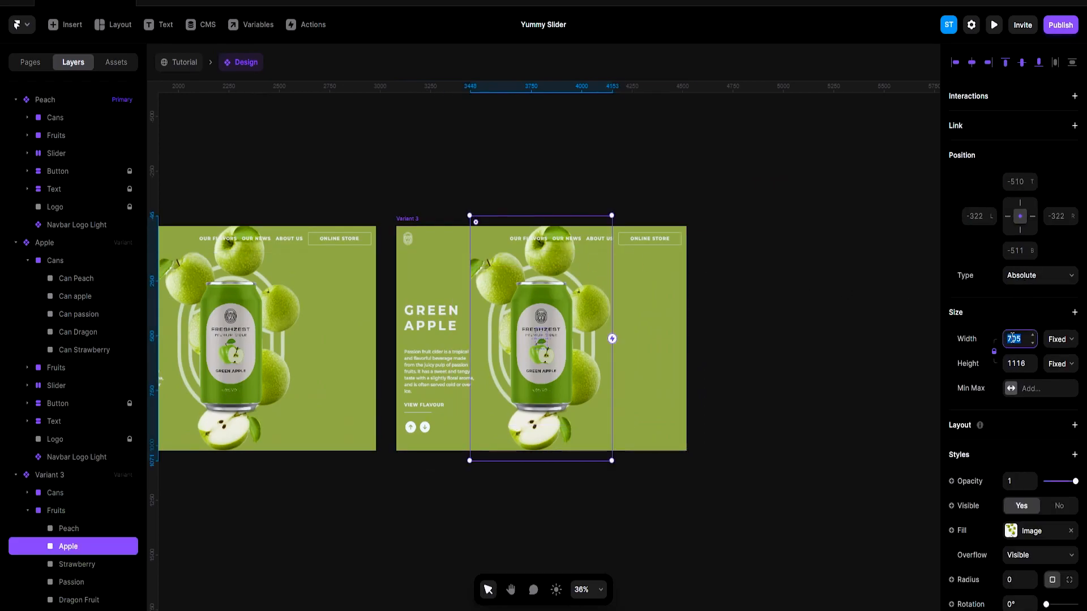
pyautogui.write('60')
pyautogui.press('Return')
pyautogui.click(975, 65)
pyautogui.scroll(-3, 725, 293)
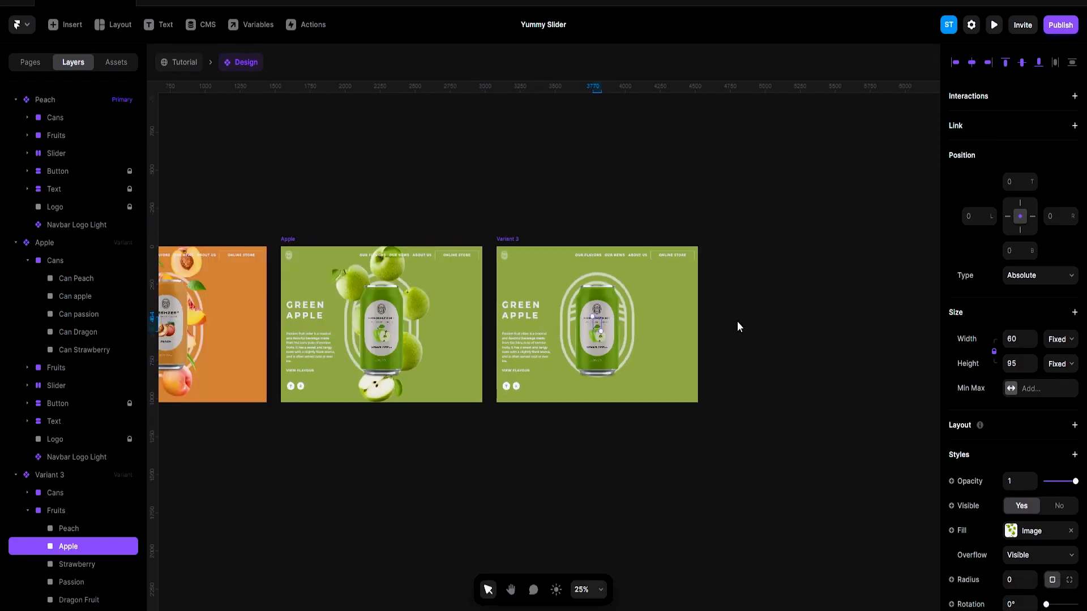
pyautogui.click(511, 241)
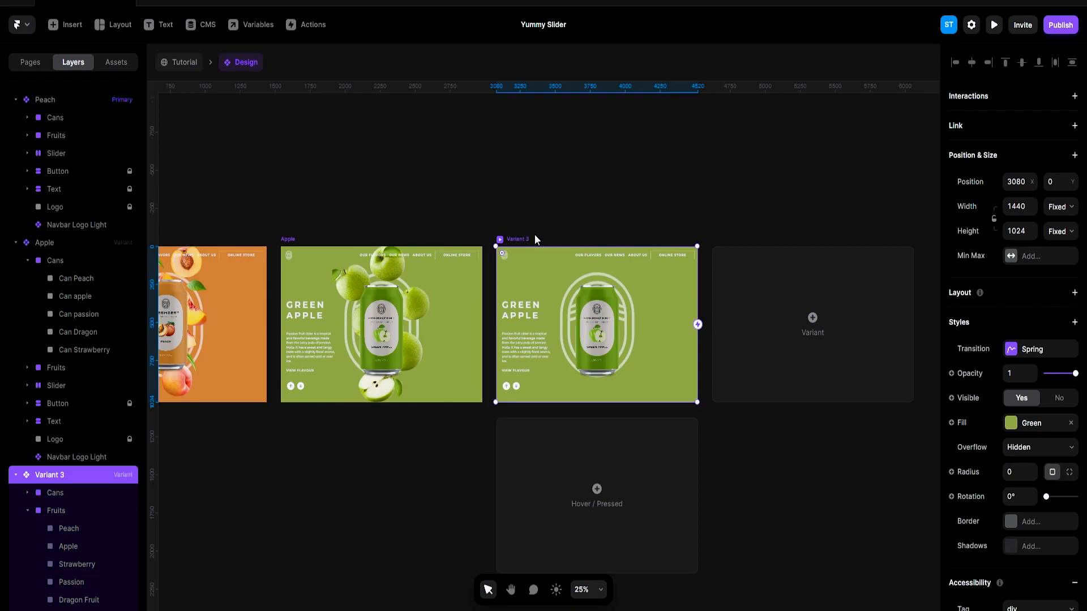
# Rename the third variant as "Passion fruit"
pyautogui.write('Passo')
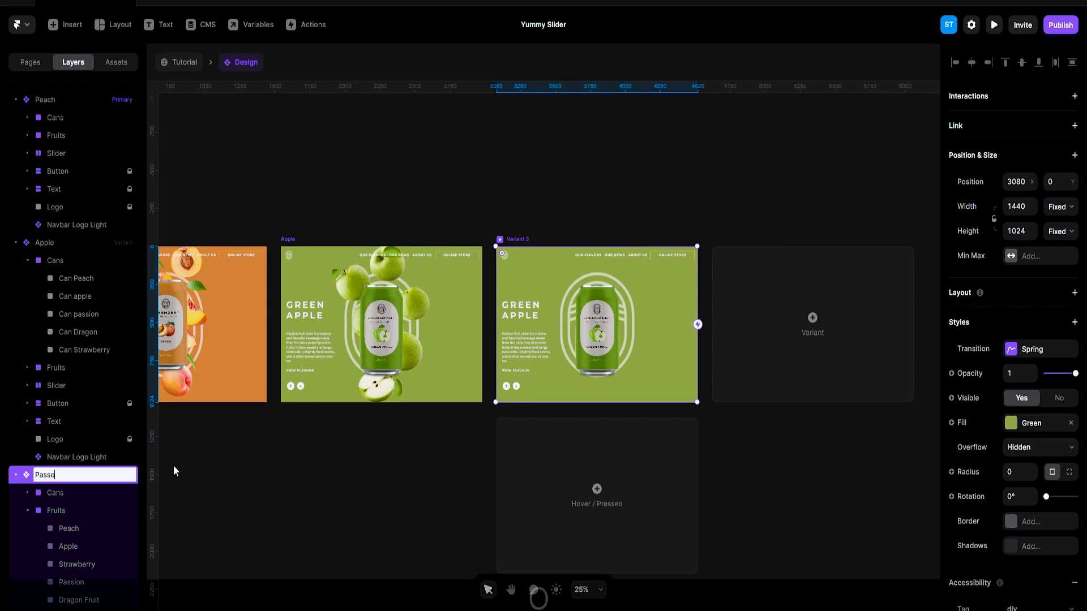
pyautogui.press('BackSpace')
pyautogui.write('ion fruit')
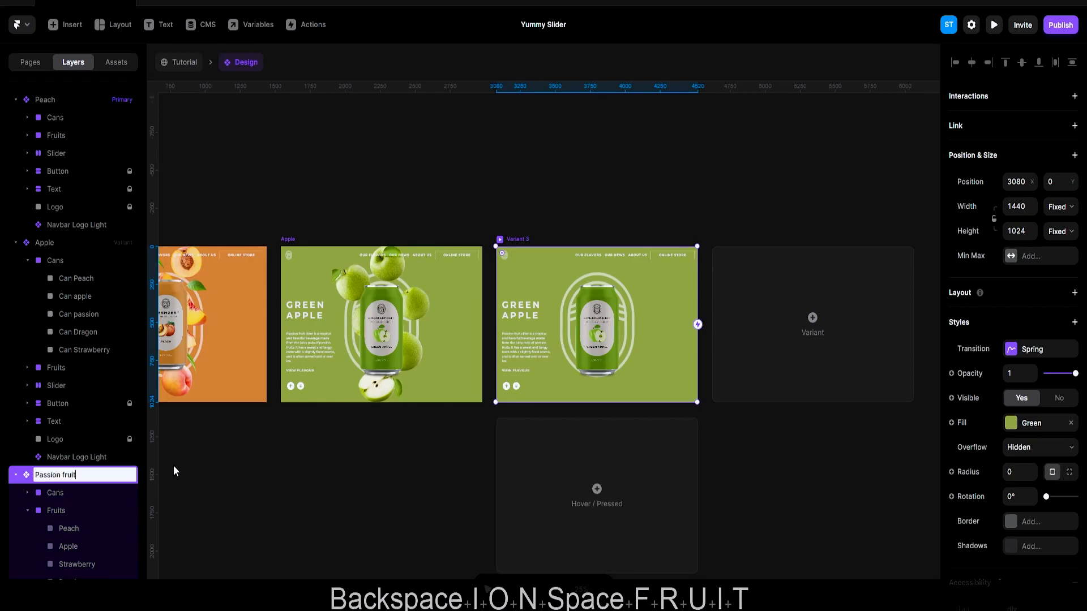
pyautogui.press('Return')
# Set the Passion fruit variant's background fill to the Purple colour style
pyautogui.hscroll(3, 582, 253)
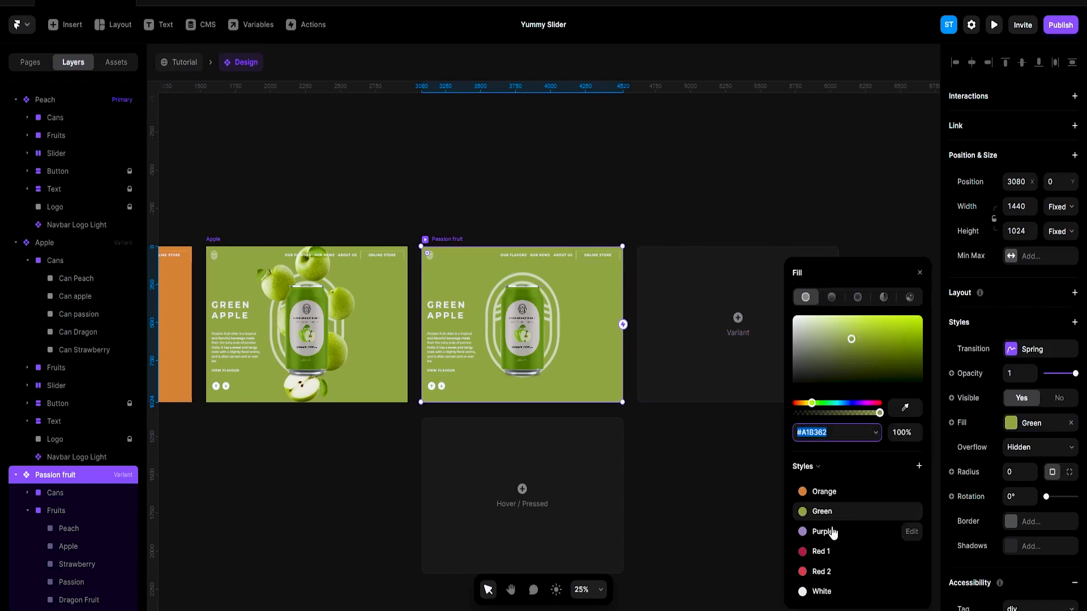
pyautogui.click(835, 530)
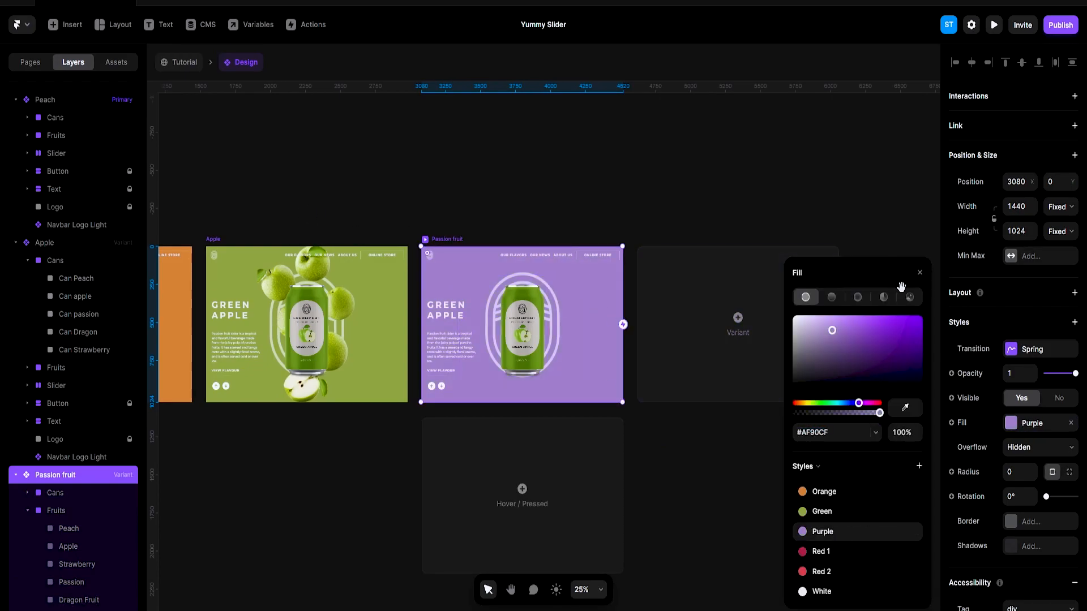
pyautogui.click(921, 275)
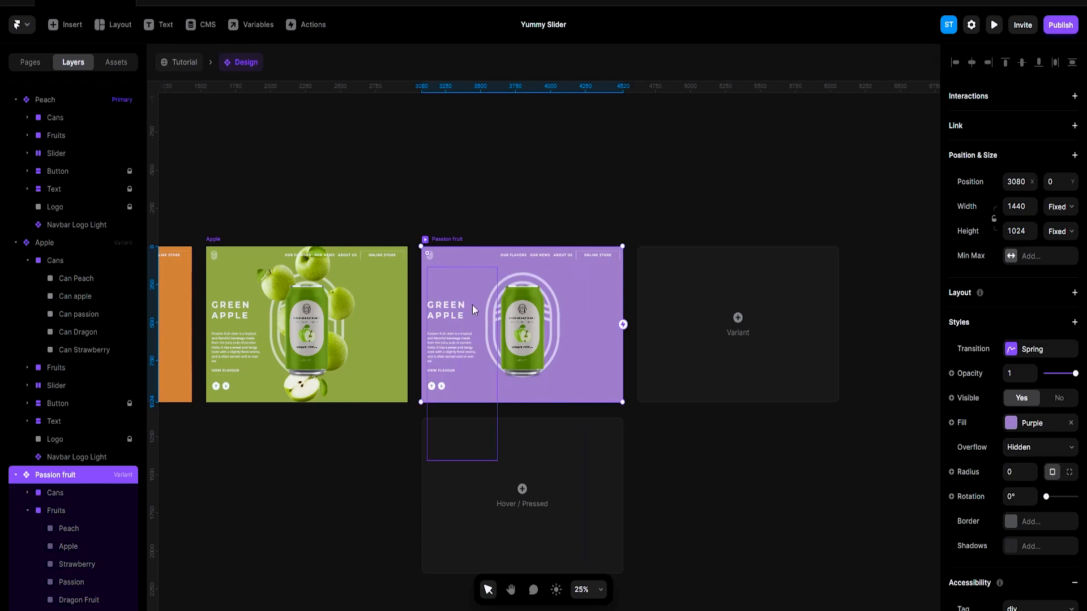
# Collapse the Peach and Apple variants' layers and move the Strawberry layer below Dragon Fruit in the Passion fruit variant's Fruits frame
pyautogui.hscroll(-5, 485, 270)
pyautogui.hscroll(2, 484, 270)
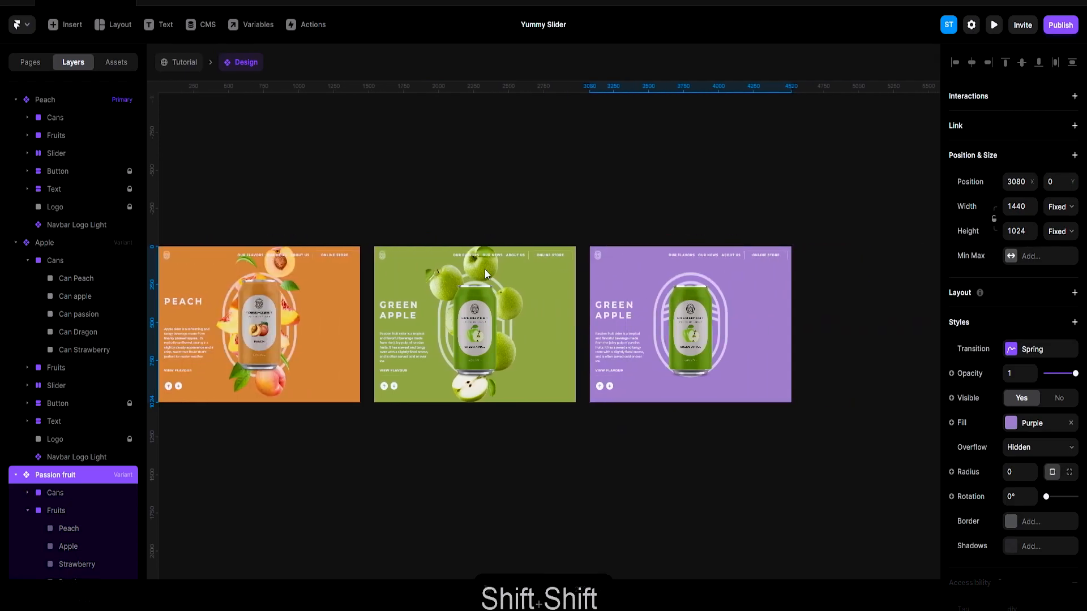
pyautogui.hscroll(2, 485, 270)
pyautogui.hscroll(2, 485, 270)
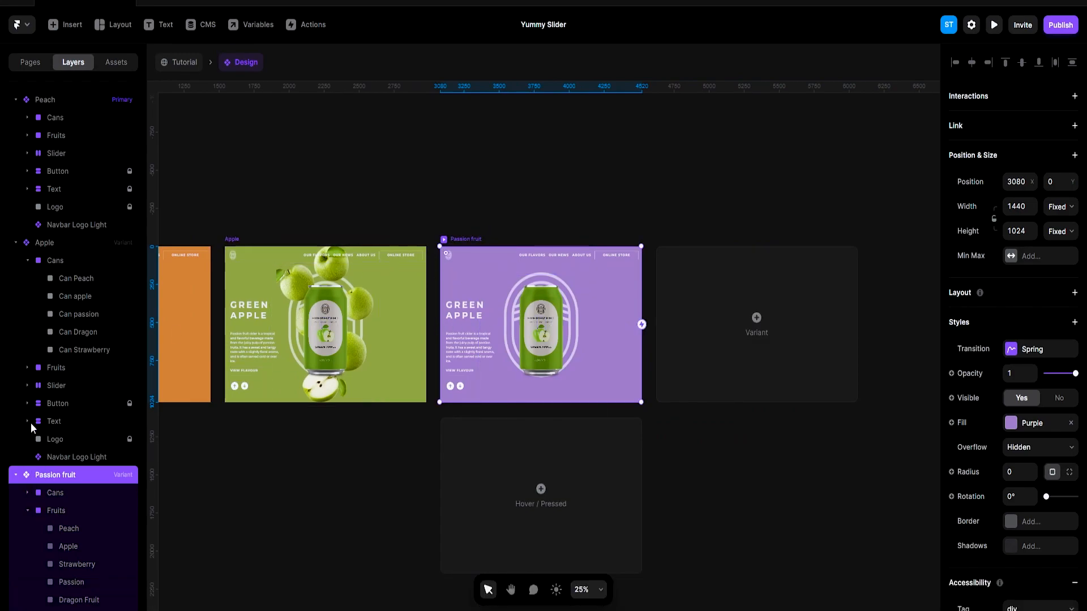
pyautogui.click(15, 243)
pyautogui.click(16, 100)
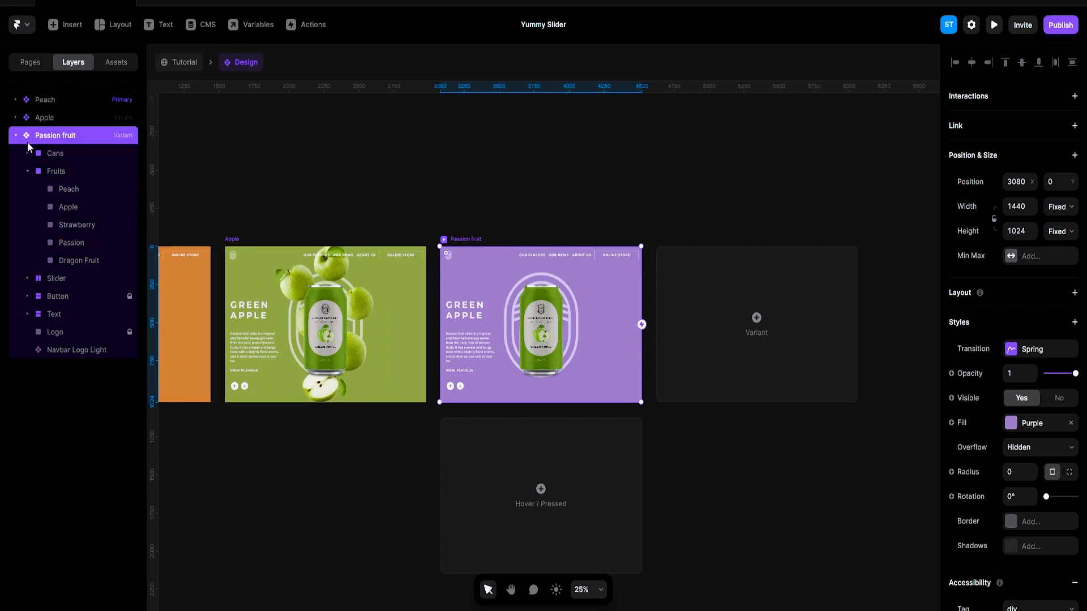
pyautogui.click(31, 171)
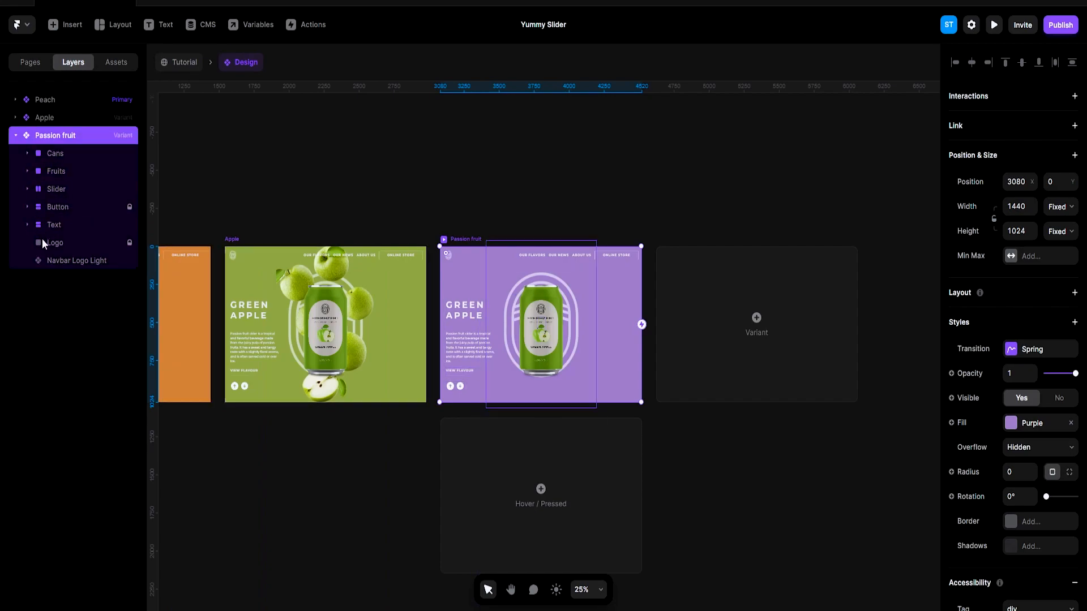
pyautogui.click(27, 171)
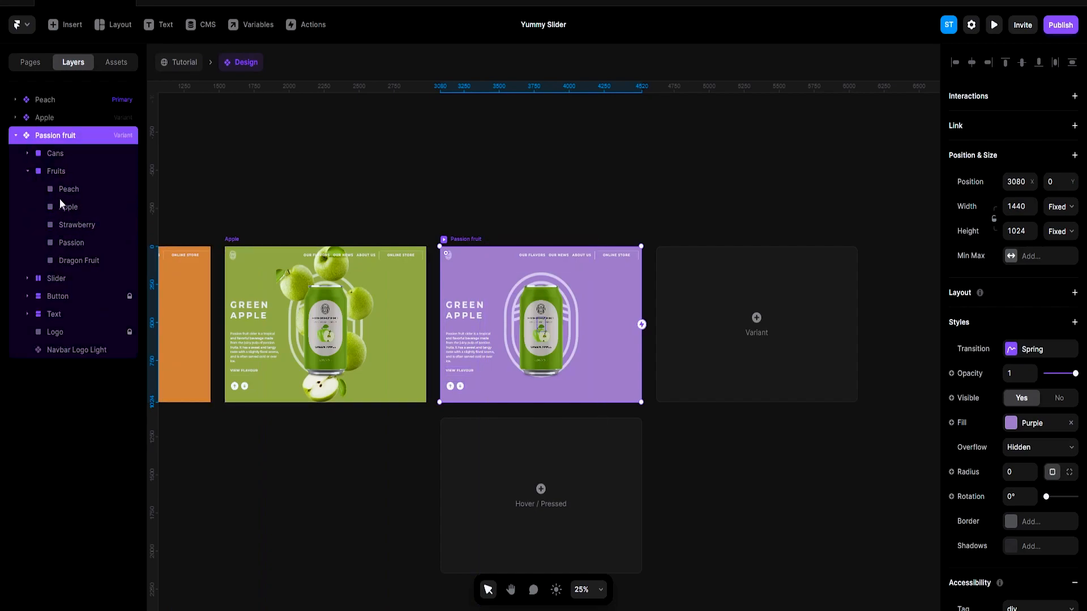
pyautogui.click(73, 242)
pyautogui.moveTo(73, 242)
pyautogui.mouseDown()
pyautogui.moveTo(75, 221)
pyautogui.moveTo(78, 262)
pyautogui.mouseUp()
# Set the Passion image's width to 705 with proportional height and center it horizontally and vertically in the Fruits frame
pyautogui.click(76, 229)
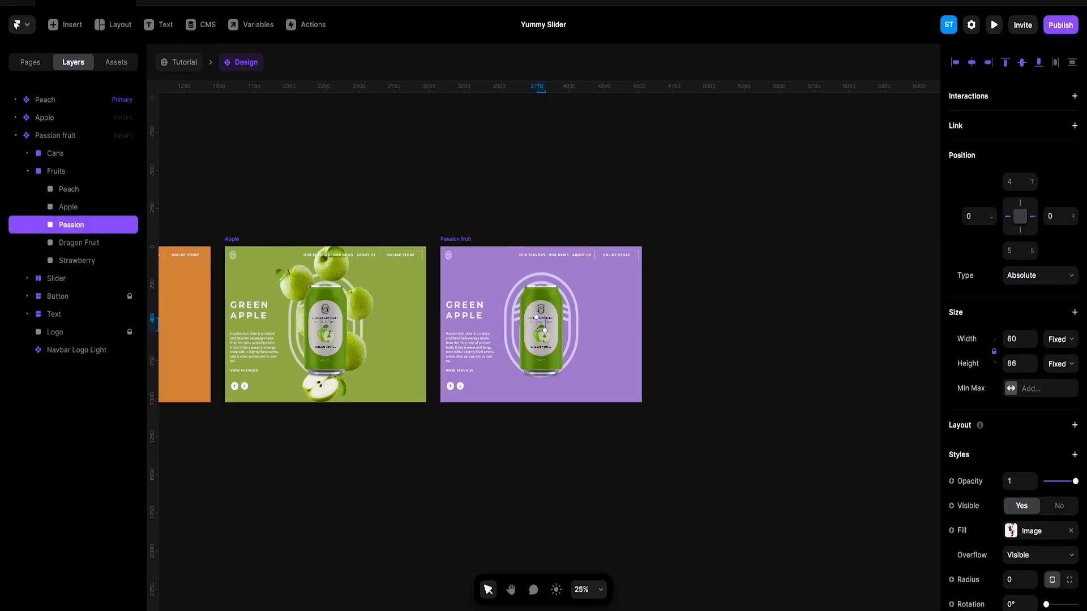
pyautogui.write('705')
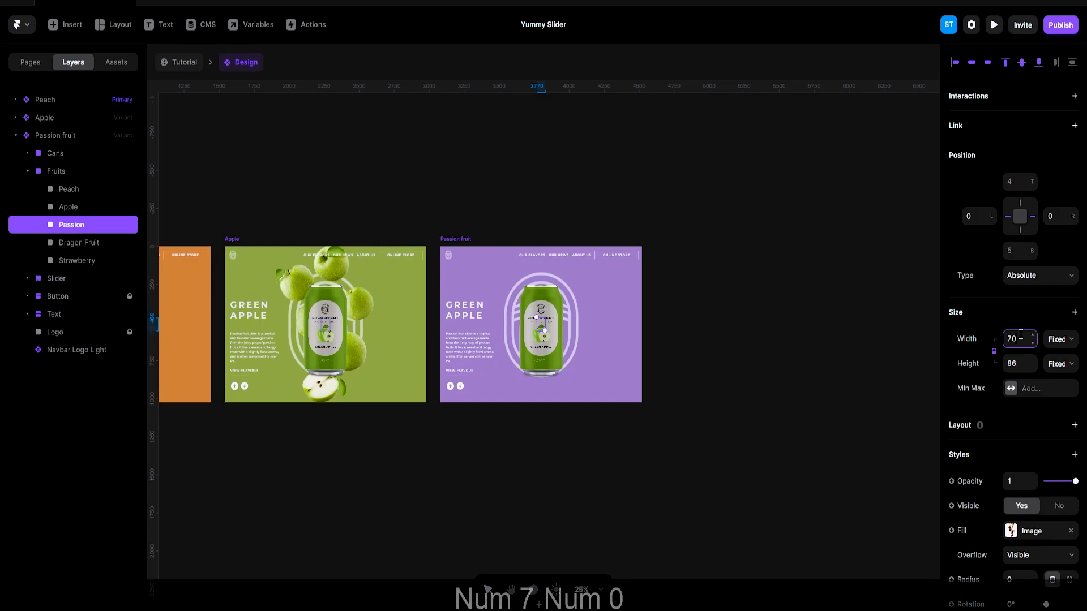
pyautogui.press('Return')
pyautogui.click(972, 63)
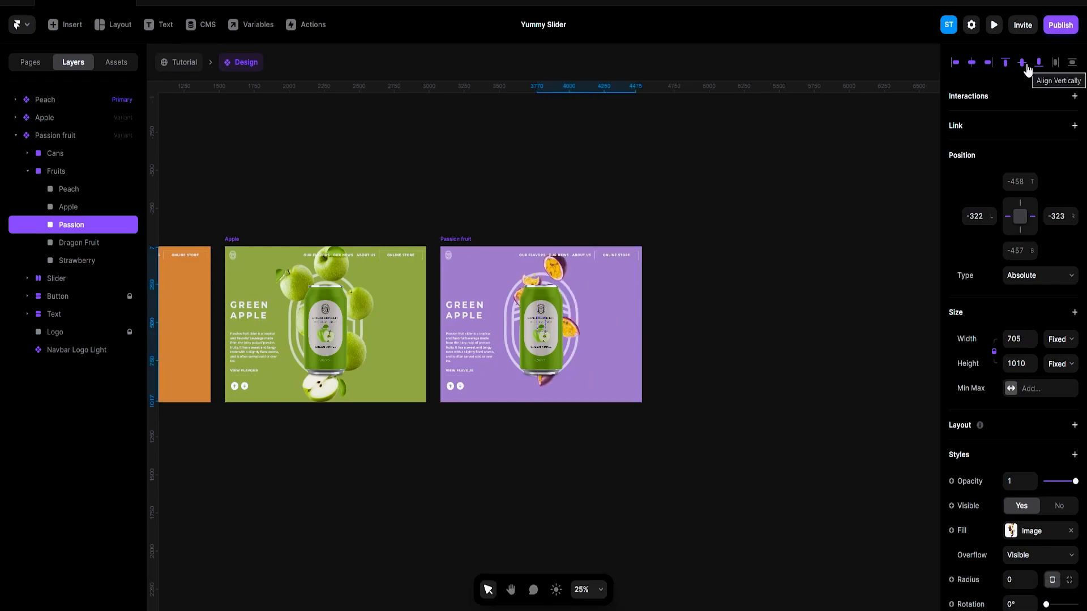
pyautogui.click(1022, 65)
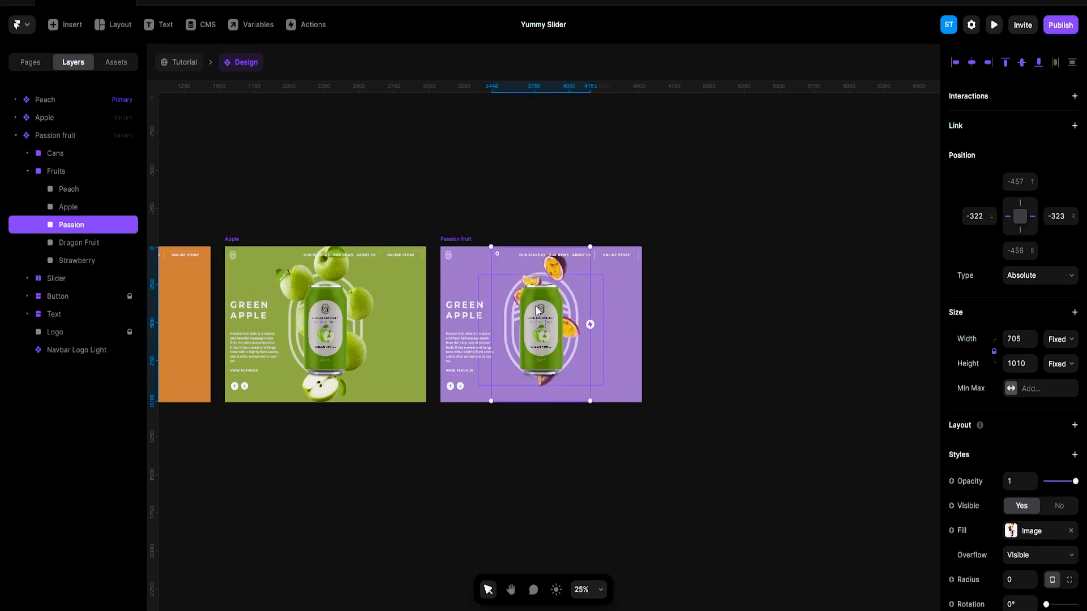
# Move all five can images in the Passion fruit variant up together until the passion fruit can sits in the center
pyautogui.click(28, 171)
pyautogui.click(27, 153)
pyautogui.click(70, 171)
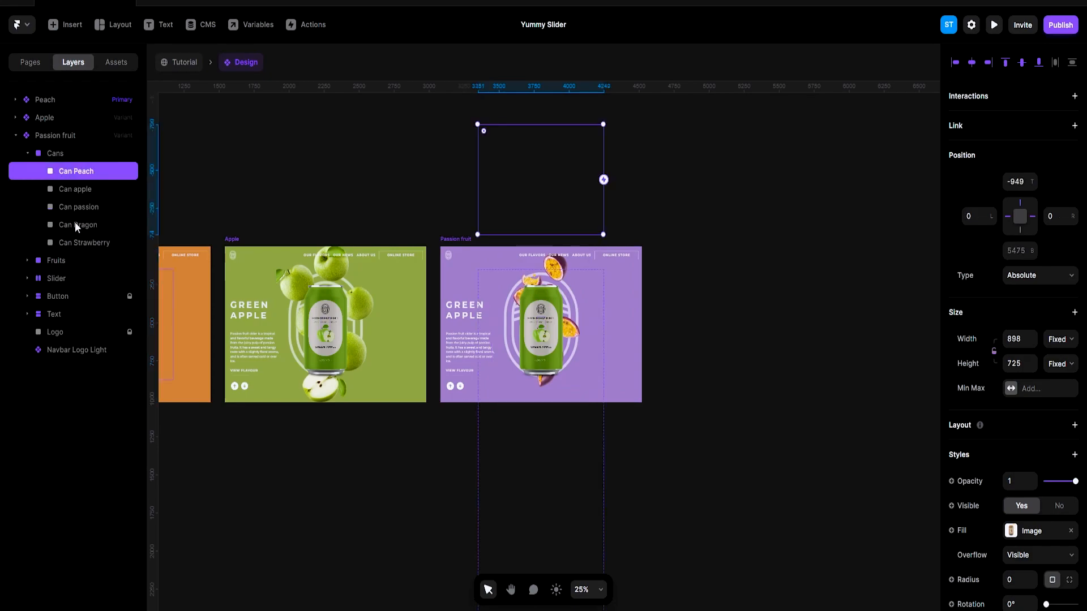
pyautogui.keyDown('shift'); pyautogui.click(78, 243); pyautogui.keyUp('shift')
pyautogui.hotkey('shift', 'Up')
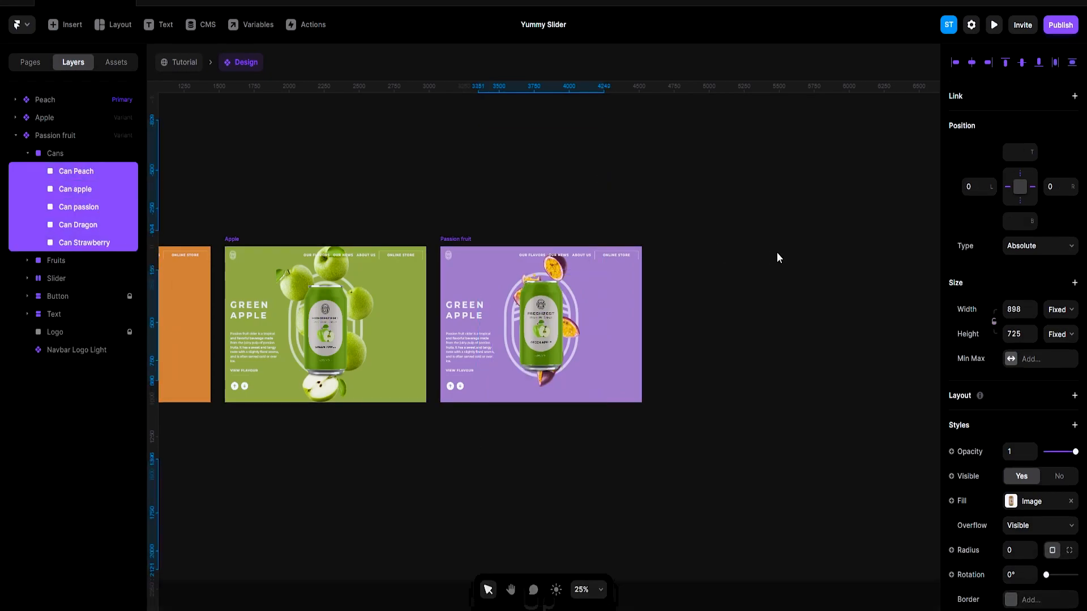
pyautogui.press('Up')
pyautogui.press('Up')
pyautogui.press('Up')
pyautogui.press('Up')
pyautogui.press('Up')
pyautogui.press('Up')
pyautogui.press('Up')
pyautogui.press('Up')
pyautogui.press('Up')
pyautogui.press('Up')
pyautogui.press('Up')
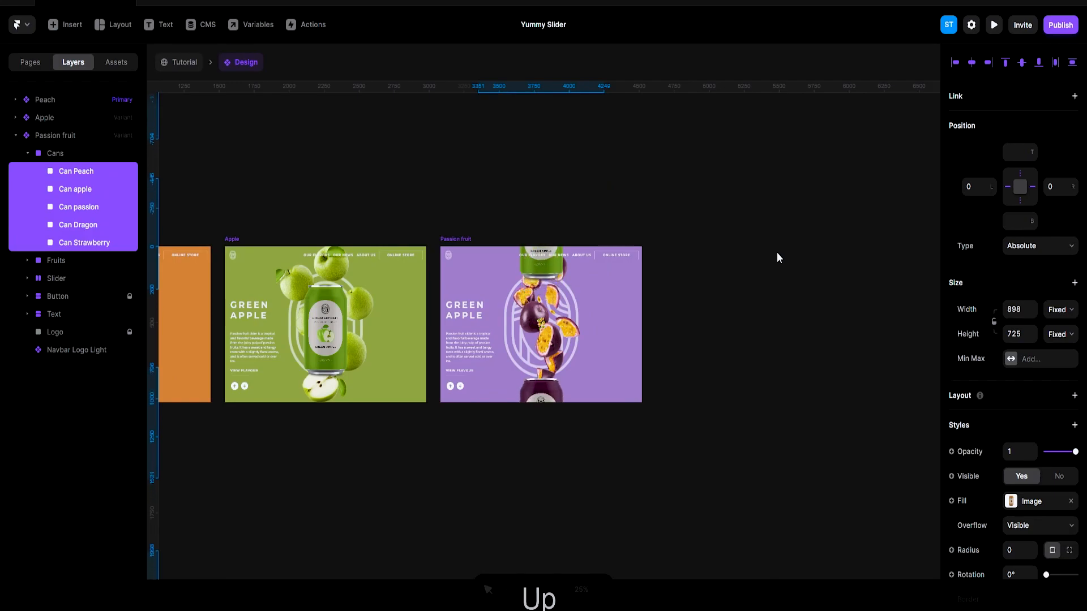
pyautogui.press('Up')
pyautogui.press('Up')
pyautogui.press('Up')
pyautogui.press('Up')
pyautogui.press('Up')
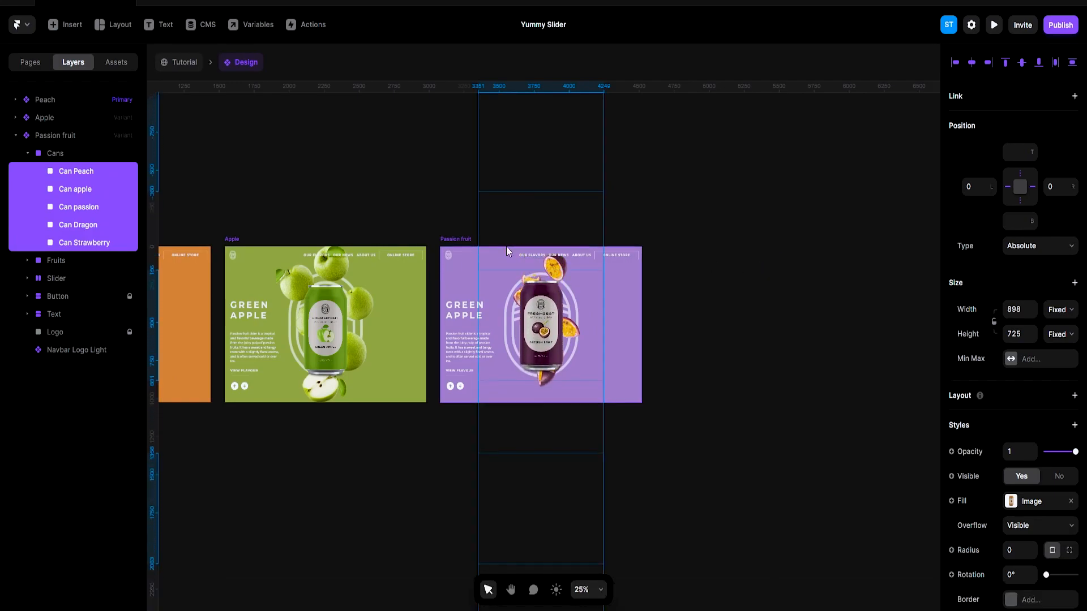
pyautogui.click(460, 239)
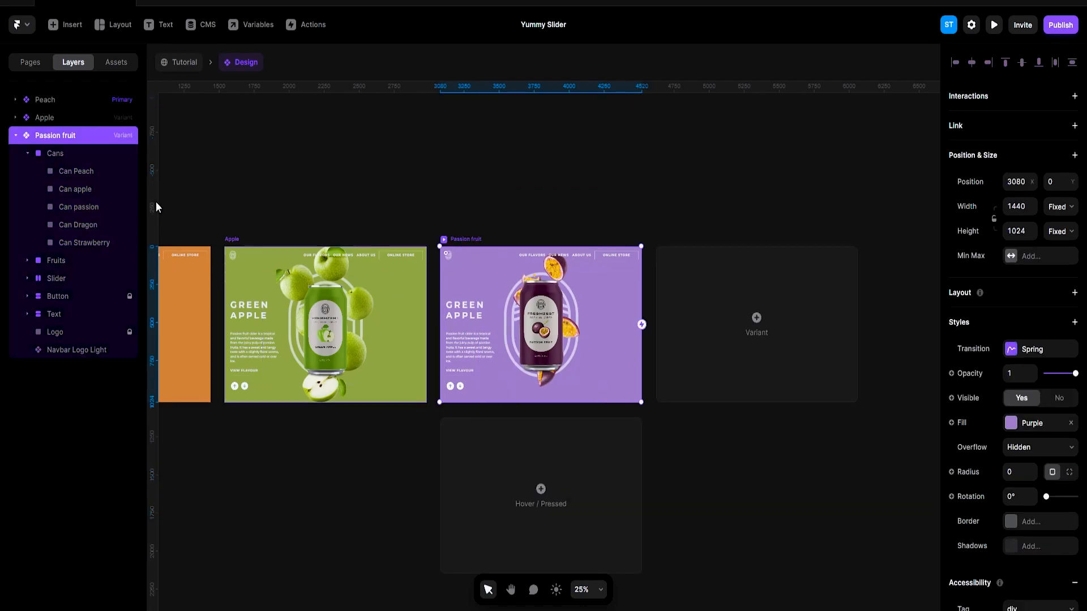
pyautogui.click(27, 153)
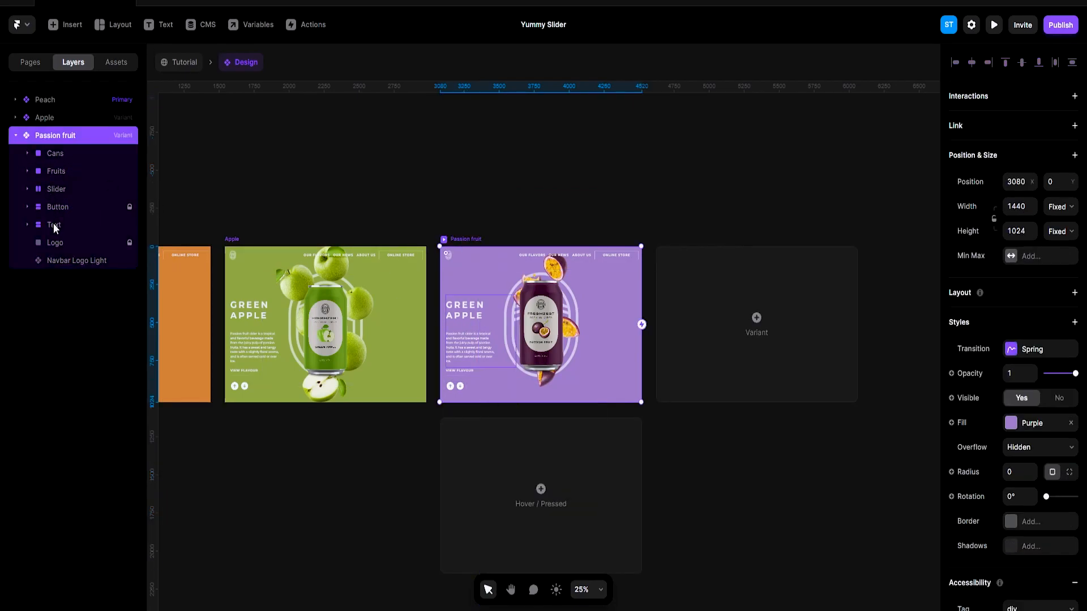
# Try to vertically center the Text stack within the Passion fruit variant only
pyautogui.click(54, 225)
pyautogui.click(1021, 63)
pyautogui.hscroll(-2, 663, 226)
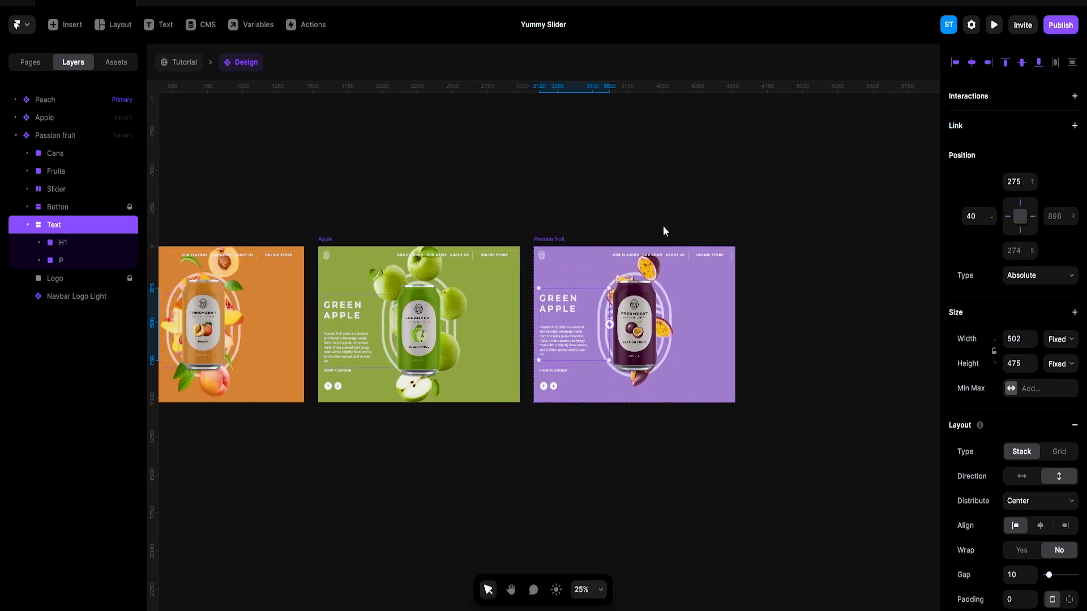
pyautogui.hotkey('ctrl', 'z')
pyautogui.hscroll(-2, 663, 226)
pyautogui.press('Escape')
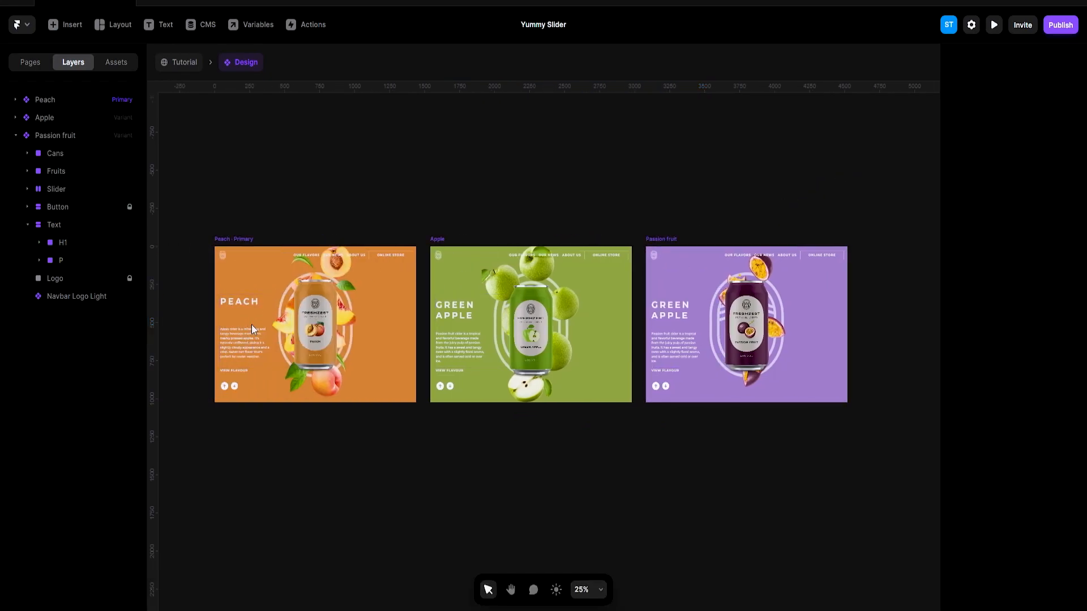
# Vertically center the Text stack in the primary Peach variant
pyautogui.click(21, 100)
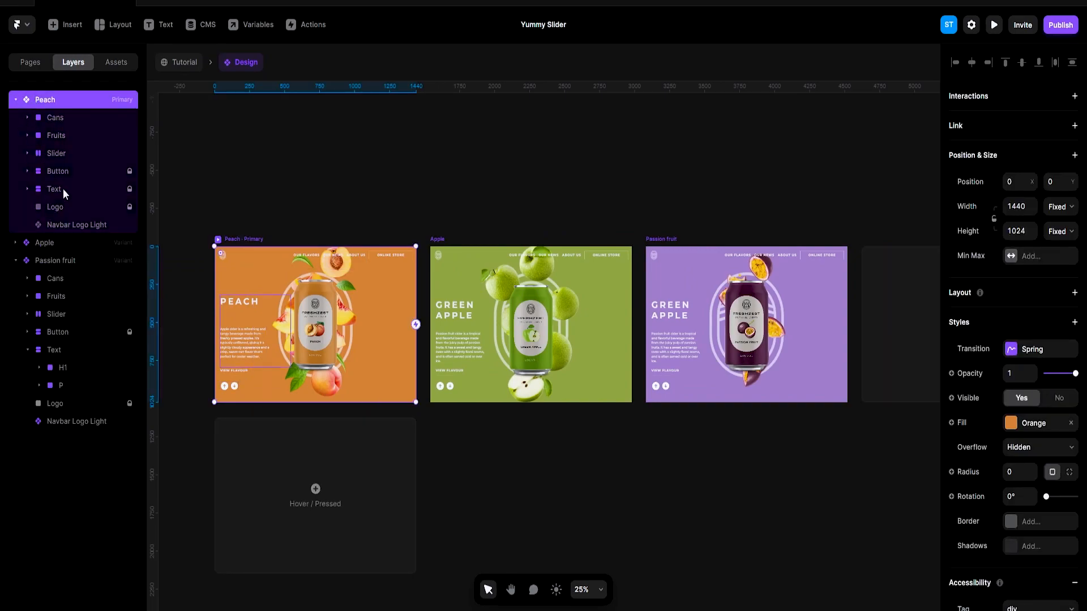
pyautogui.click(63, 189)
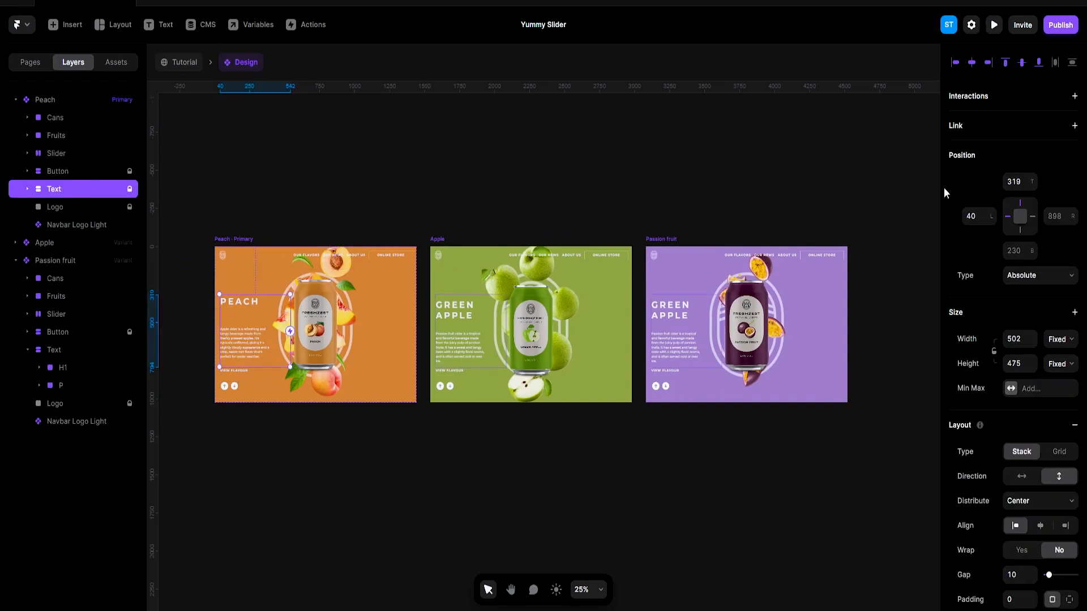
pyautogui.click(1022, 65)
# Shift the Passion fruit variant's heading text up to a top offset of -540 to show "PASSION FRUIT"
pyautogui.hscroll(5, 534, 254)
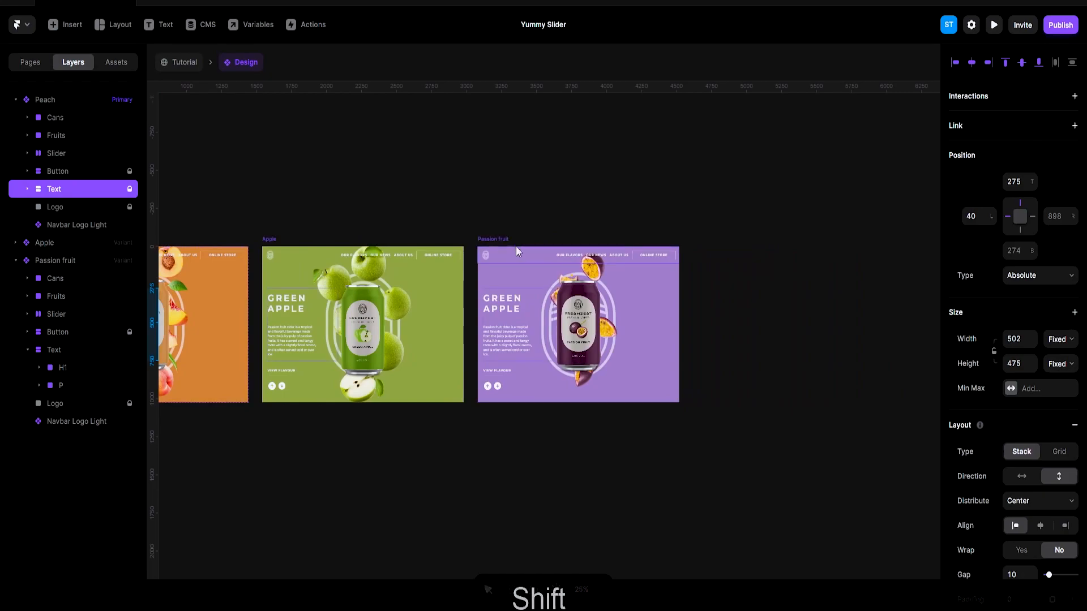
pyautogui.click(502, 317)
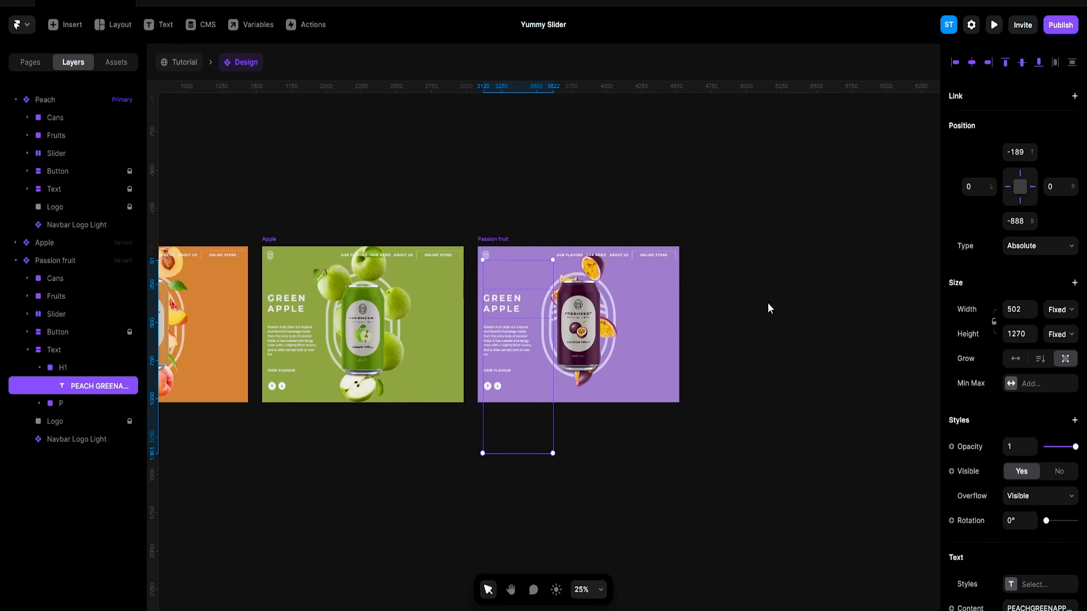
pyautogui.hotkey('shift', 'Up')
pyautogui.press('Down')
pyautogui.press('Down')
pyautogui.press('Down')
pyautogui.press('Down')
pyautogui.press('Down')
pyautogui.press('Down')
pyautogui.press('Down')
pyautogui.press('Down')
pyautogui.press('Down')
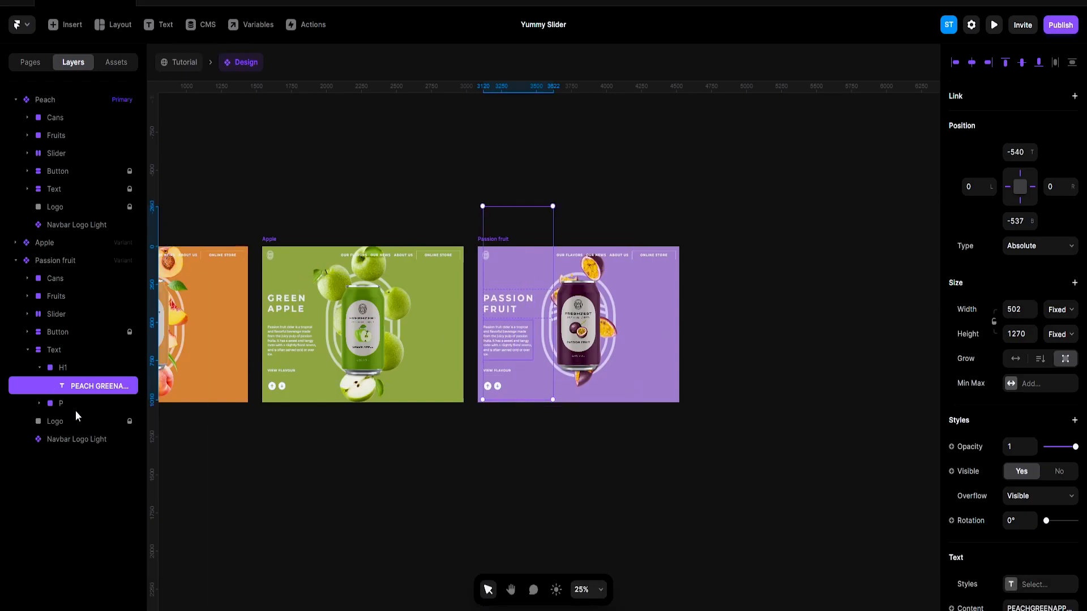
# Shift the Passion fruit variant's description text up to a top offset of -592 to show the paragraph starting "Dragon fruit cider"
pyautogui.click(40, 403)
pyautogui.click(92, 423)
pyautogui.hotkey('shift', 'Up')
pyautogui.hotkey('shift', 'Up')
pyautogui.hotkey('shift', 'Up')
pyautogui.hotkey('shift', 'Up')
pyautogui.hotkey('shift', 'Up')
pyautogui.hotkey('shift', 'Up')
pyautogui.hotkey('shift', 'Up')
pyautogui.hotkey('shift', 'Up')
pyautogui.hotkey('shift', 'Up')
pyautogui.hotkey('shift', 'Up')
pyautogui.hotkey('shift', 'Up')
pyautogui.hotkey('shift', 'Up')
pyautogui.hotkey('shift', 'Up')
pyautogui.hotkey('shift', 'Up')
pyautogui.hotkey('shift', 'Up')
pyautogui.hotkey('shift', 'Up')
pyautogui.hotkey('shift', 'Up')
pyautogui.hotkey('shift', 'Up')
pyautogui.hotkey('shift', 'Up')
pyautogui.hotkey('shift', 'Up')
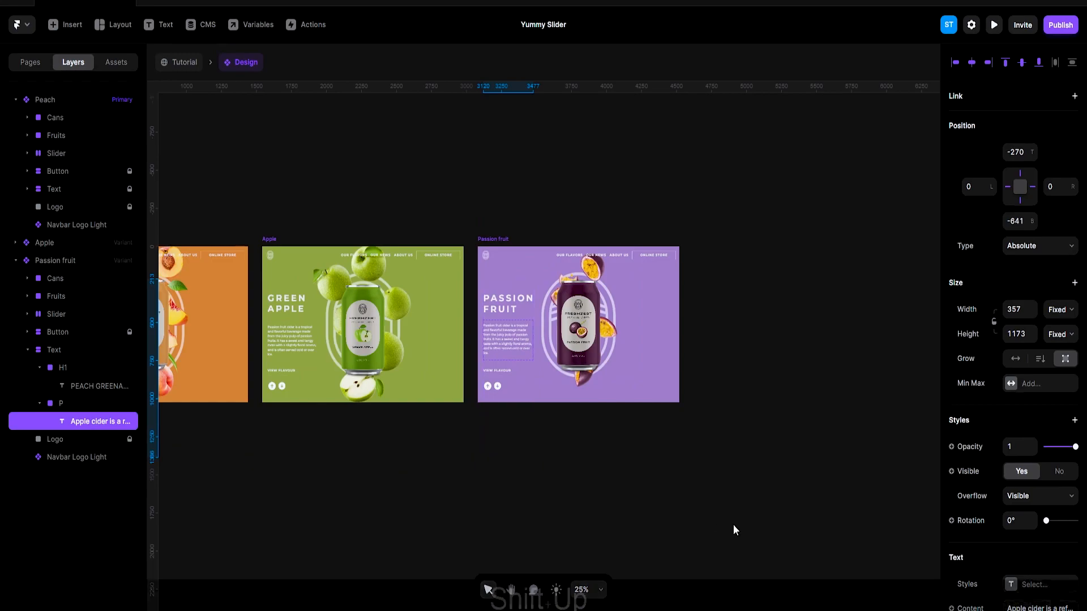
pyautogui.hotkey('shift', 'Up')
pyautogui.hotkey('shift', 'Up')
pyautogui.hotkey('shift', 'Up')
pyautogui.hotkey('shift', 'Up')
pyautogui.hotkey('shift', 'Down')
pyautogui.hotkey('shift', 'Down')
pyautogui.press('Up')
pyautogui.press('Up')
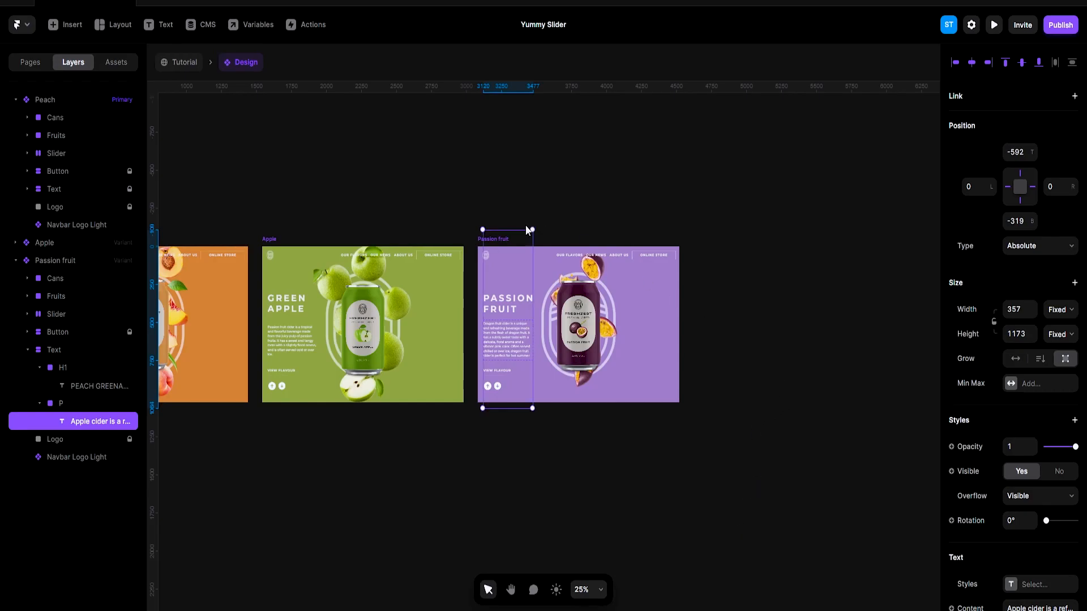
pyautogui.click(507, 202)
# Add a new variant from Passion fruit and set its background fill to the Red 1 colour style
pyautogui.click(499, 239)
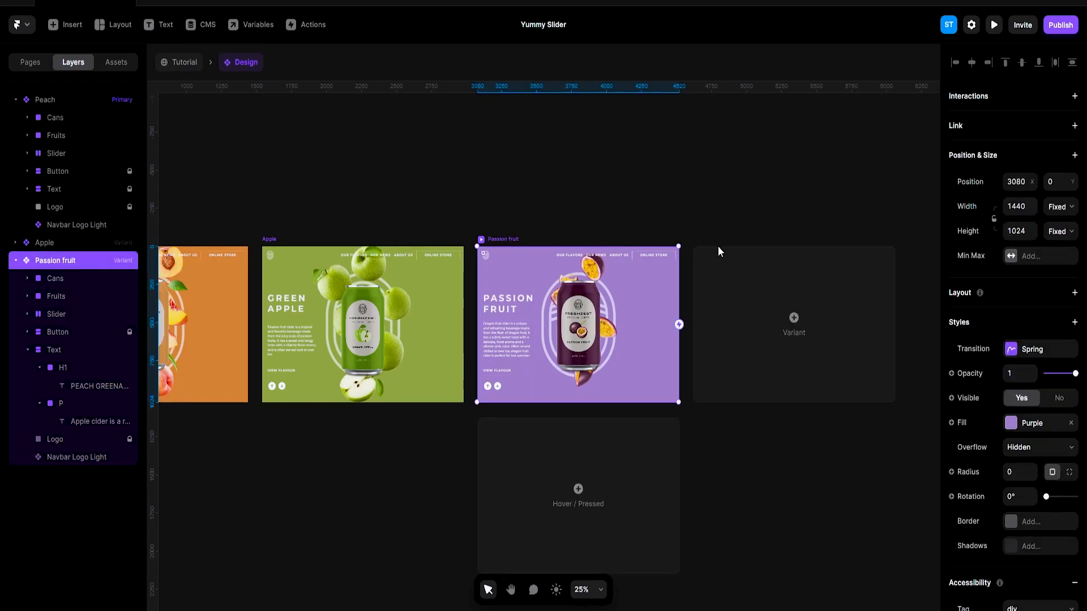
pyautogui.click(781, 304)
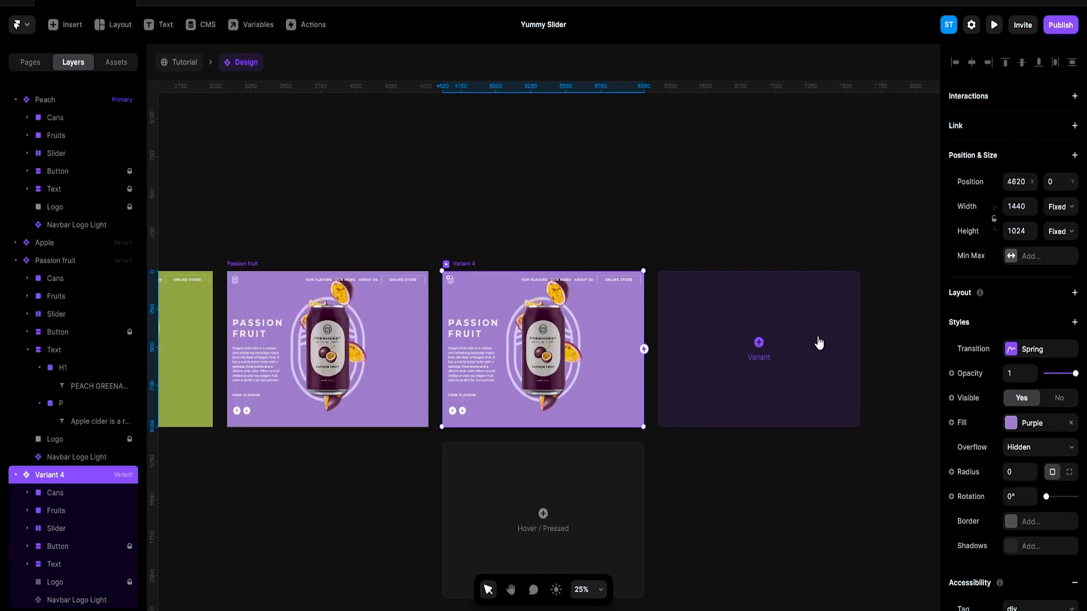
pyautogui.click(1012, 423)
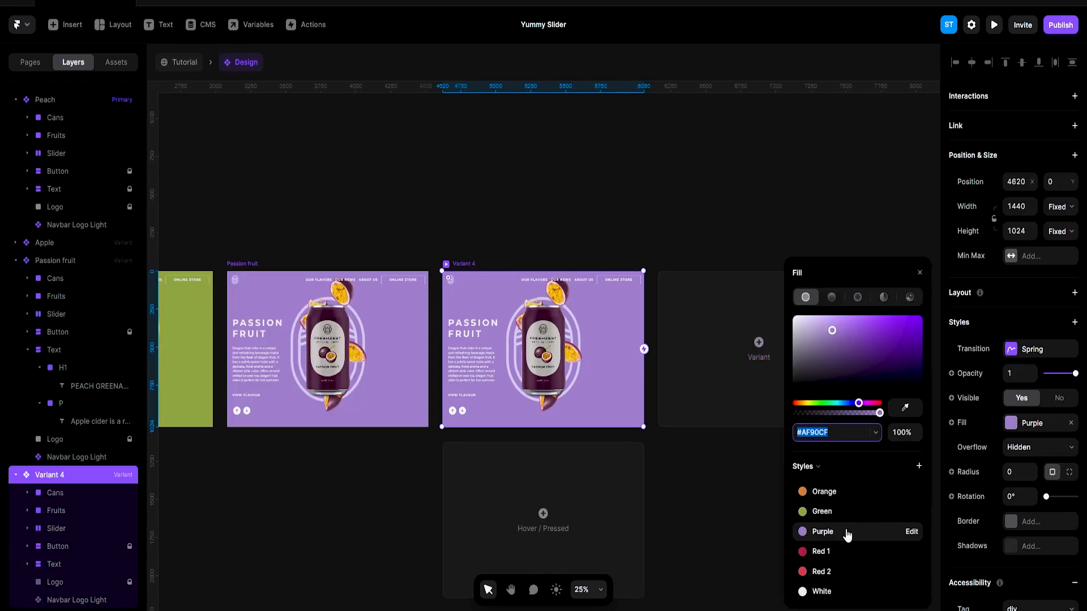
pyautogui.click(821, 552)
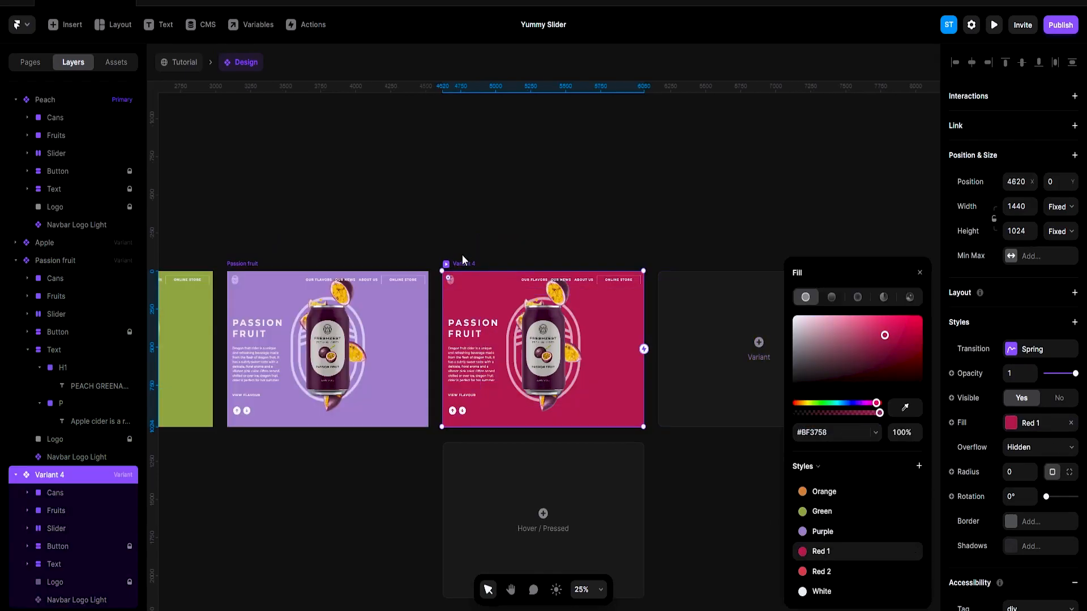
# Shrink the Passion fruit image in Variant 4 to a width of 60
pyautogui.click(562, 296)
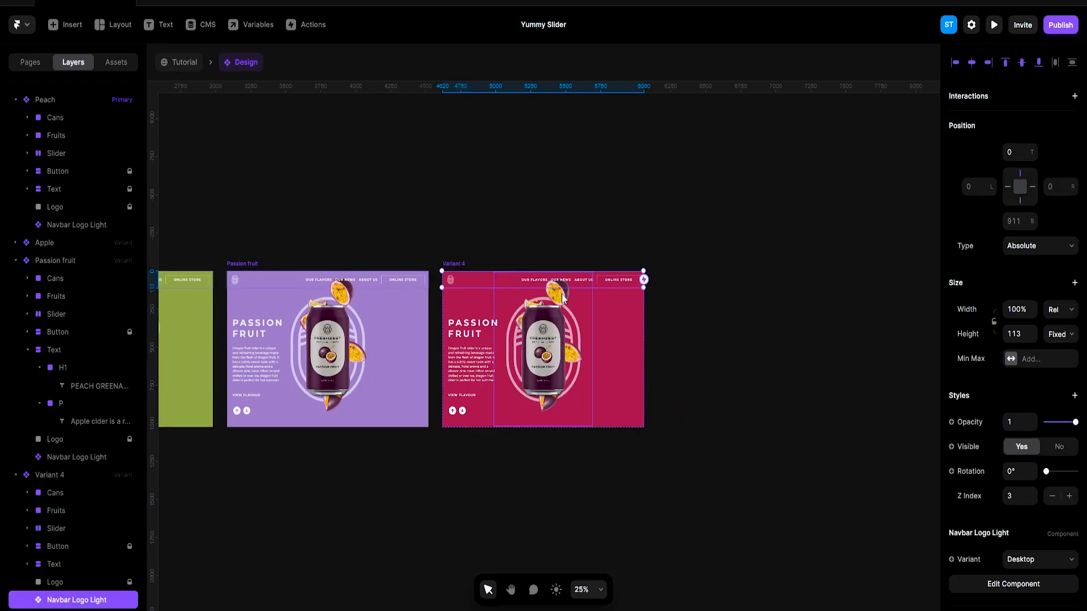
pyautogui.click(562, 297)
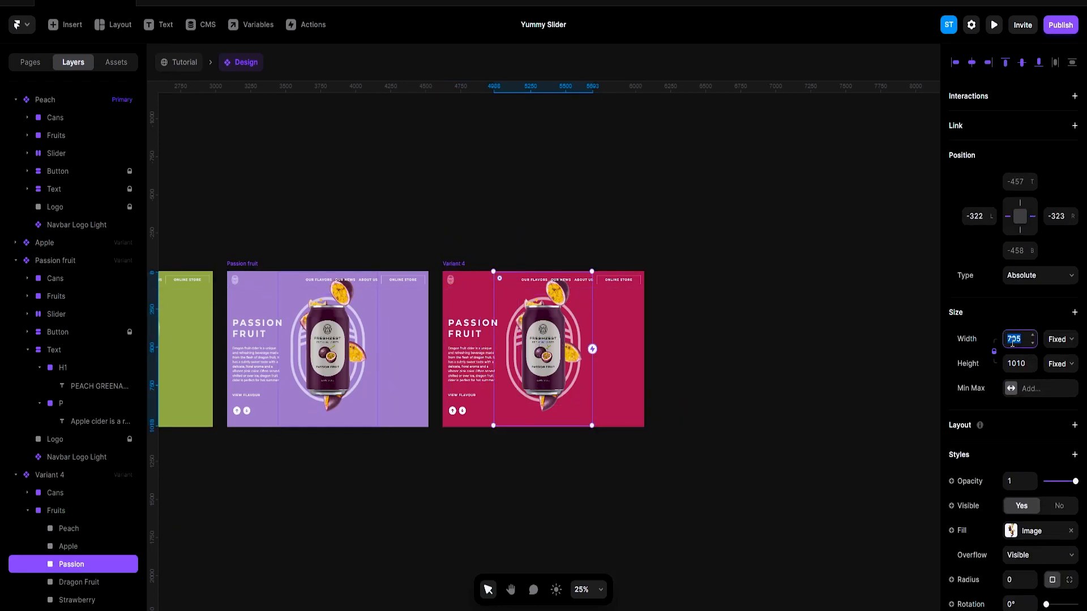
pyautogui.write('60')
pyautogui.press('Return')
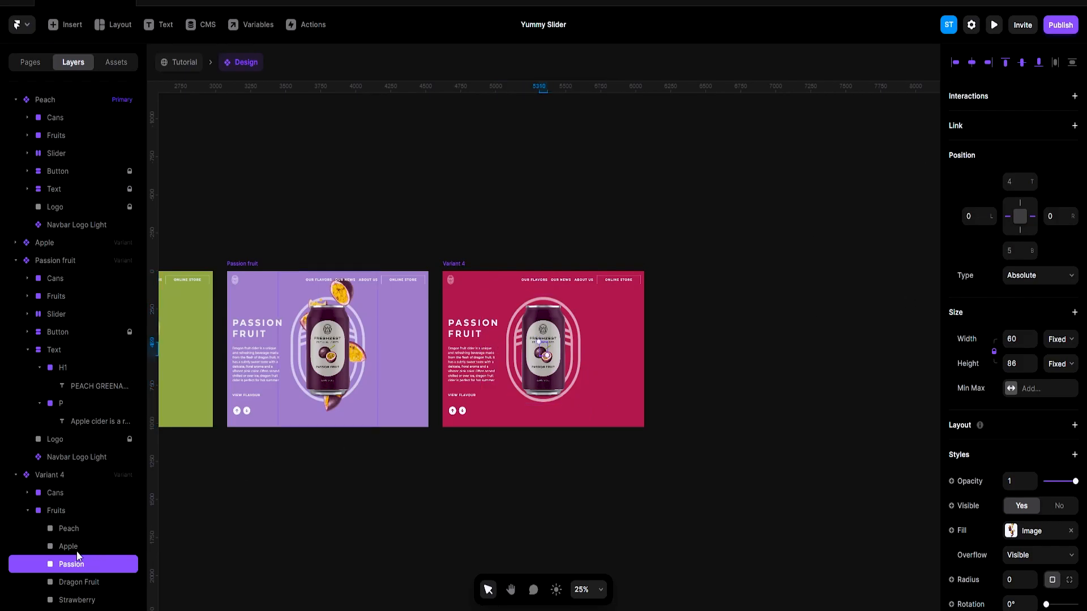
# Enlarge the Dragon Fruit image in Variant 4 to a width of 705 and center it within the Fruits frame
pyautogui.click(83, 582)
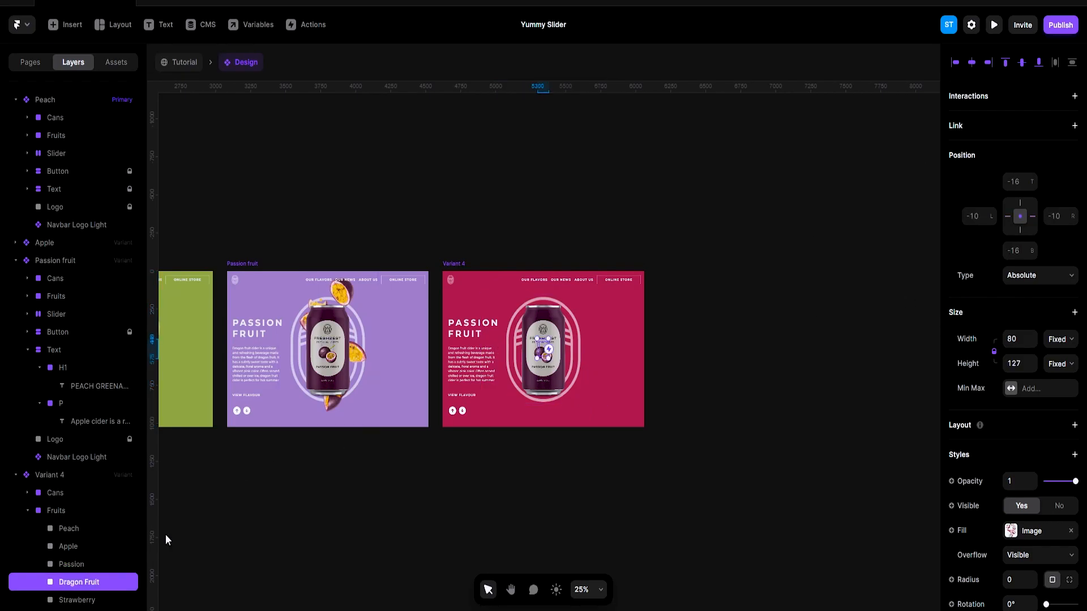
pyautogui.write('705')
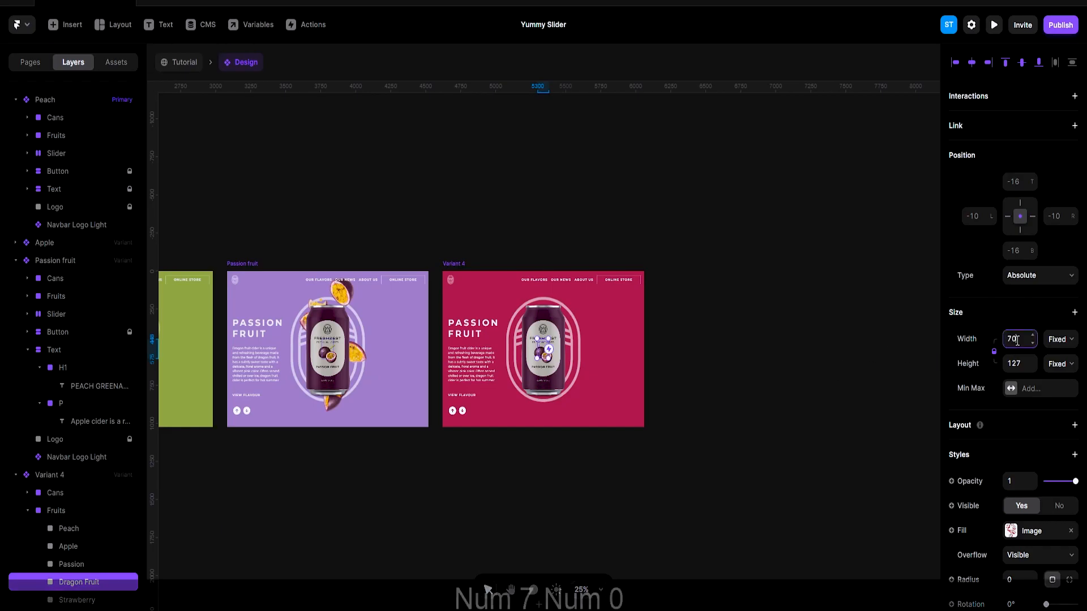
pyautogui.press('Return')
pyautogui.click(970, 67)
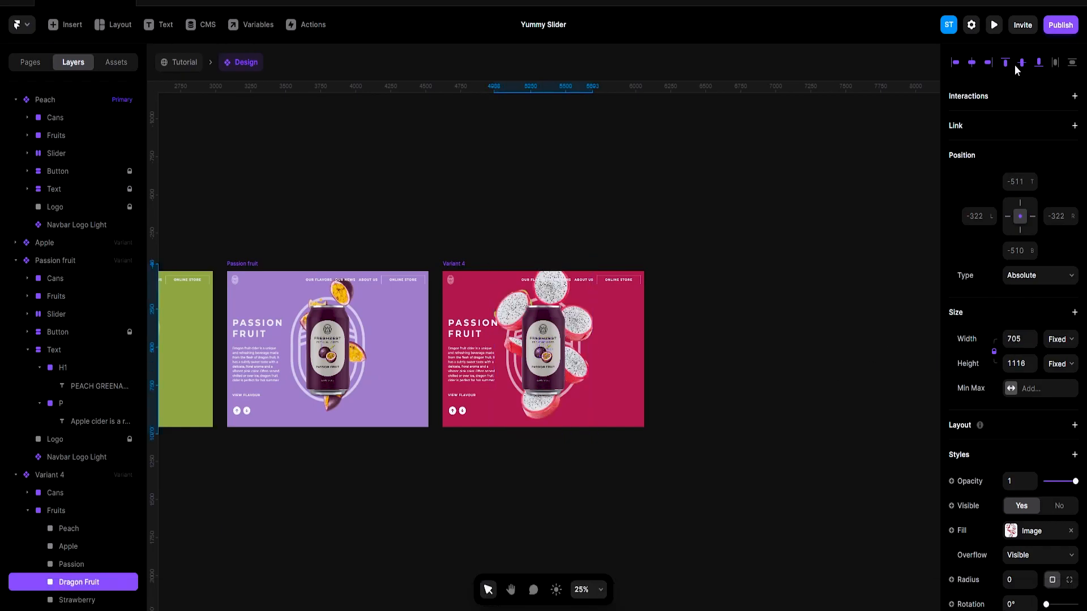
pyautogui.click(1021, 209)
# Rename Variant 4 as "Dragon Fruit"
pyautogui.click(456, 264)
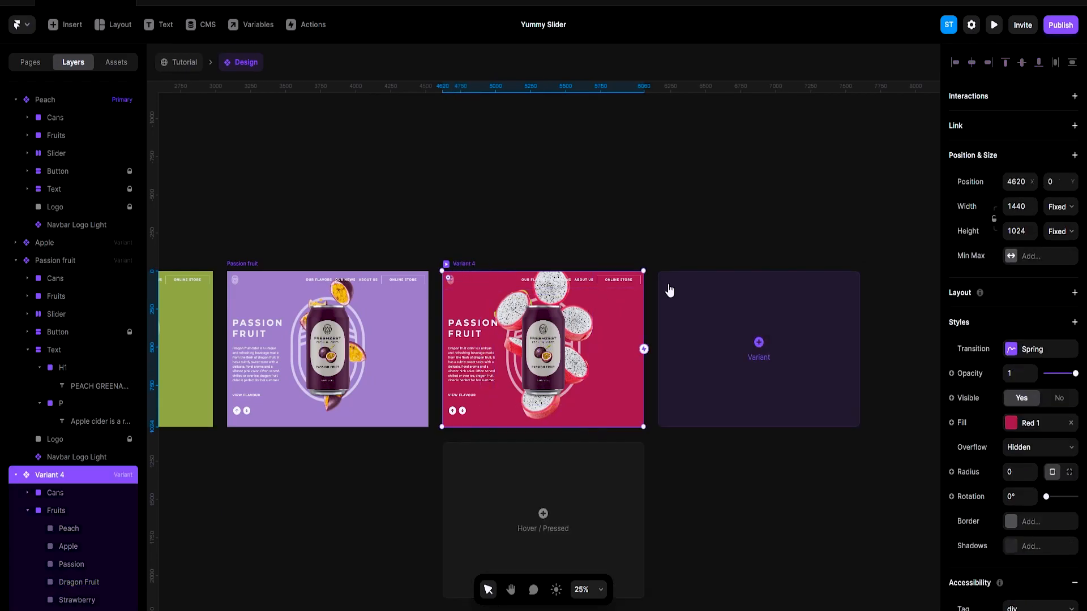
pyautogui.scroll(-2, 668, 290)
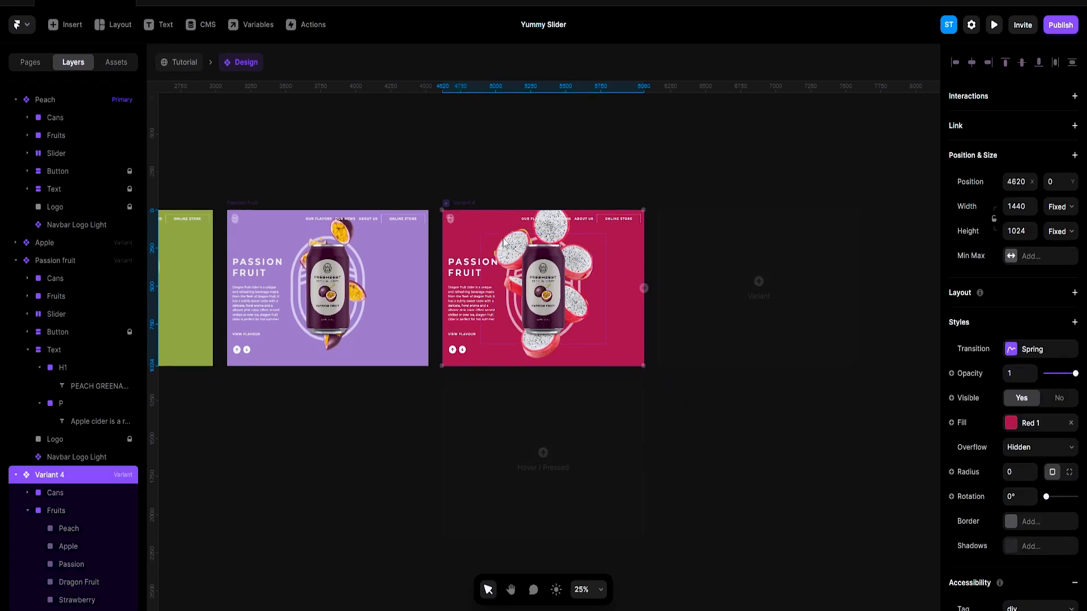
pyautogui.doubleClick(55, 476)
pyautogui.write('Dragon ')
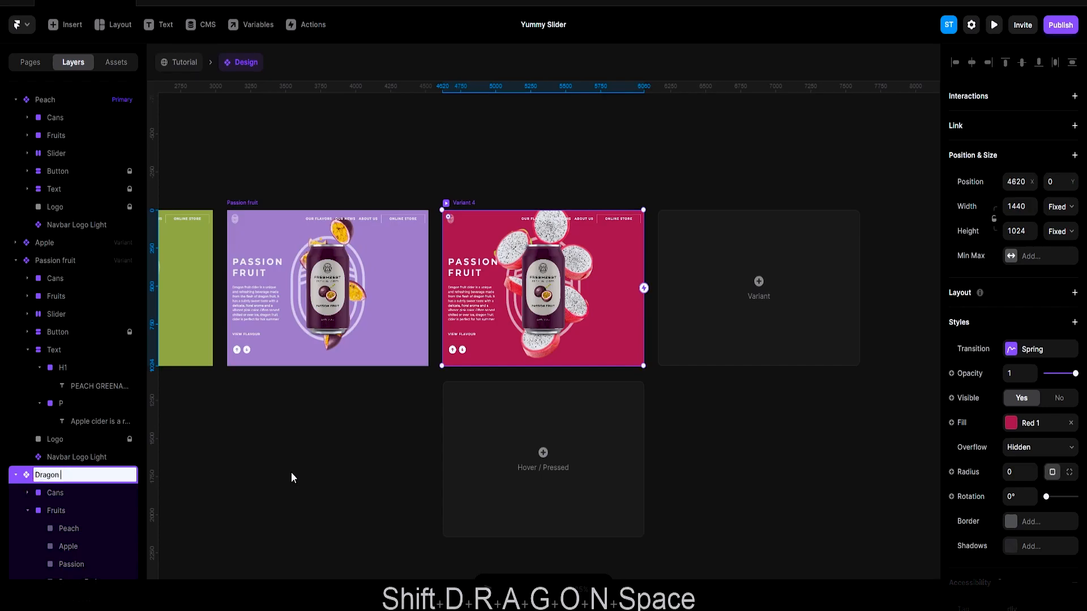
pyautogui.write('Fruit')
pyautogui.press('Return')
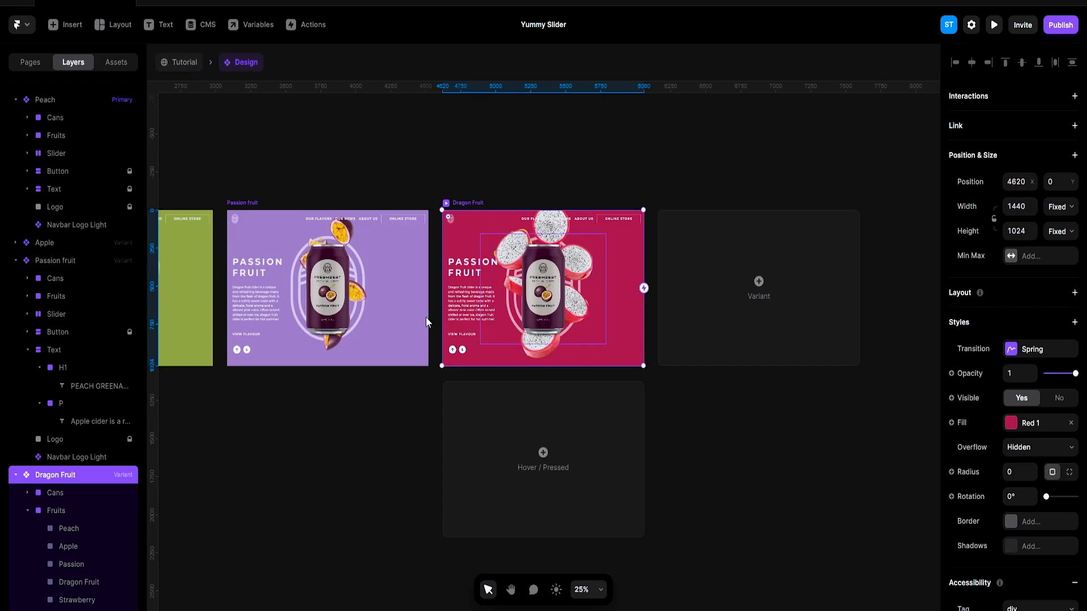
# Shift all five can images in the Dragon Fruit variant up together until the dragon fruit can sits in front of the fruit
pyautogui.click(28, 511)
pyautogui.click(36, 497)
pyautogui.click(75, 510)
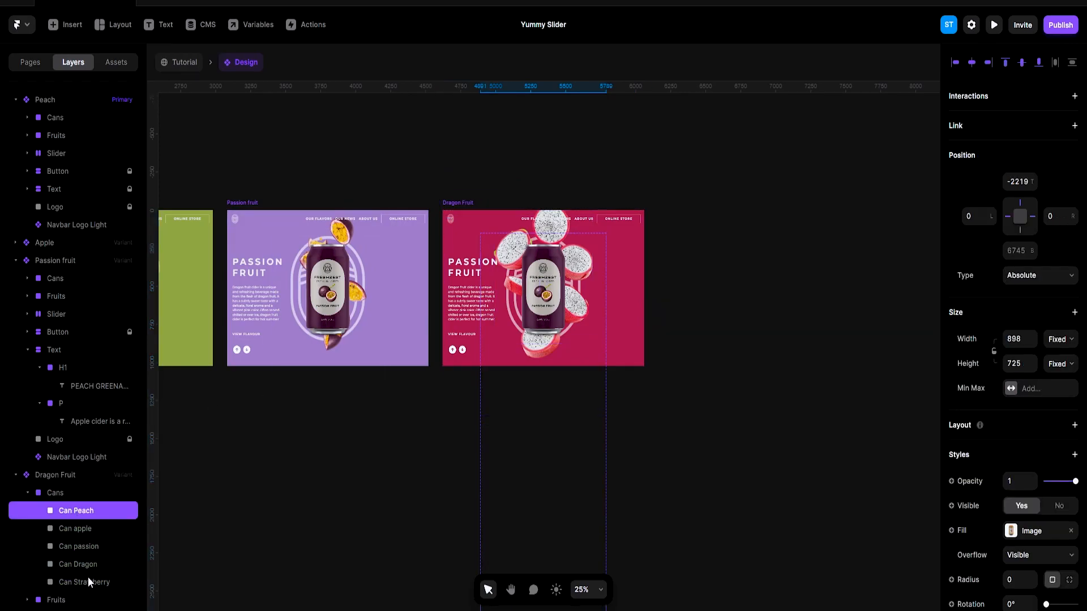
pyautogui.keyDown('shift'); pyautogui.click(87, 581); pyautogui.keyUp('shift')
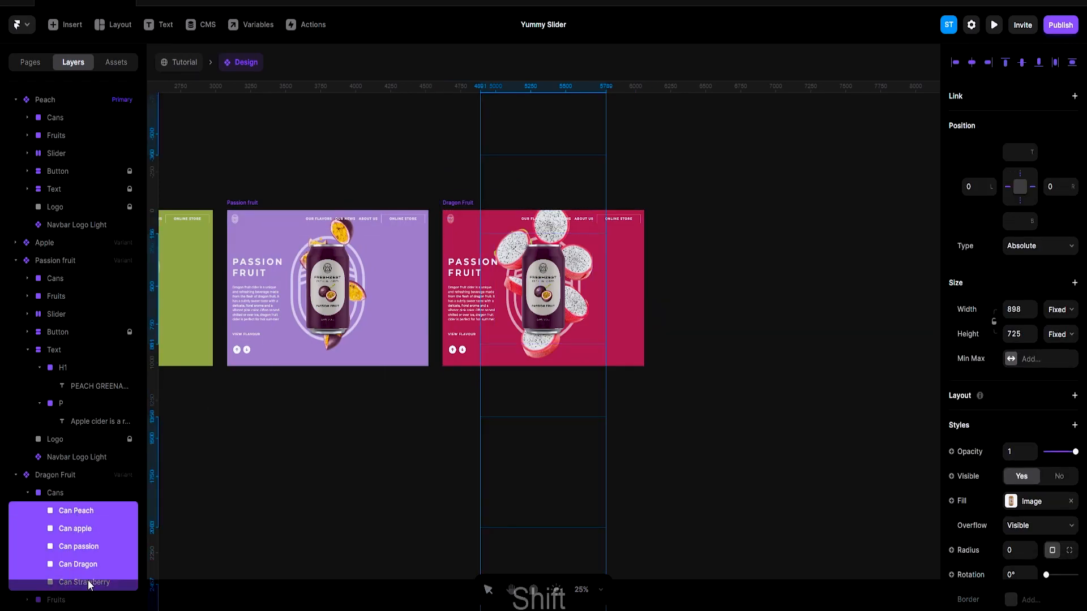
pyautogui.click(57, 497)
pyautogui.click(77, 512)
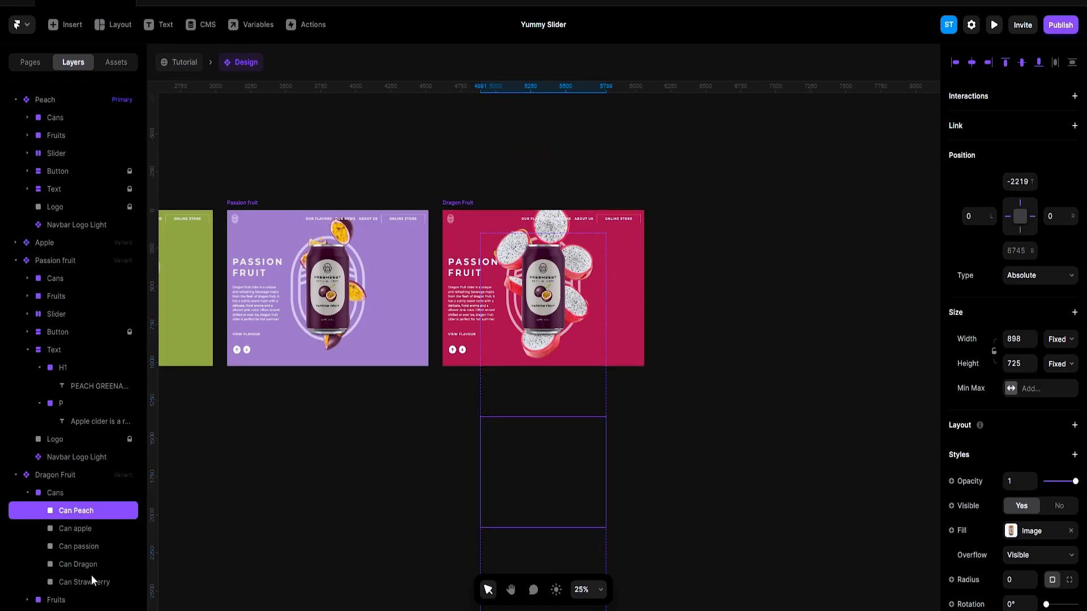
pyautogui.keyDown('shift'); pyautogui.click(91, 578); pyautogui.keyUp('shift')
pyautogui.hotkey('shift', 'Up')
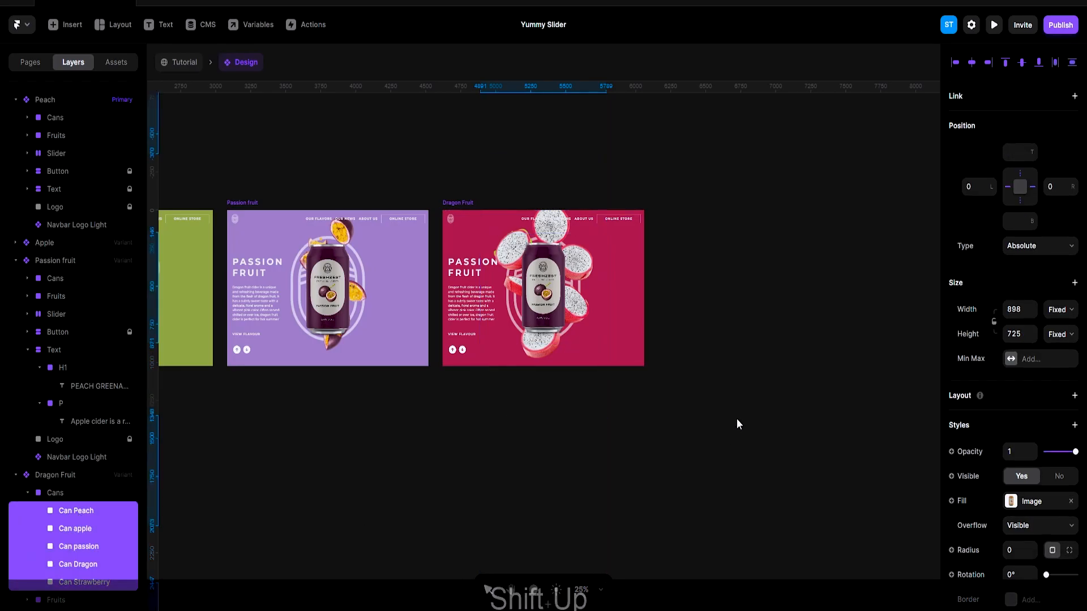
pyautogui.press('Up')
pyautogui.hotkey('shift', 'Up')
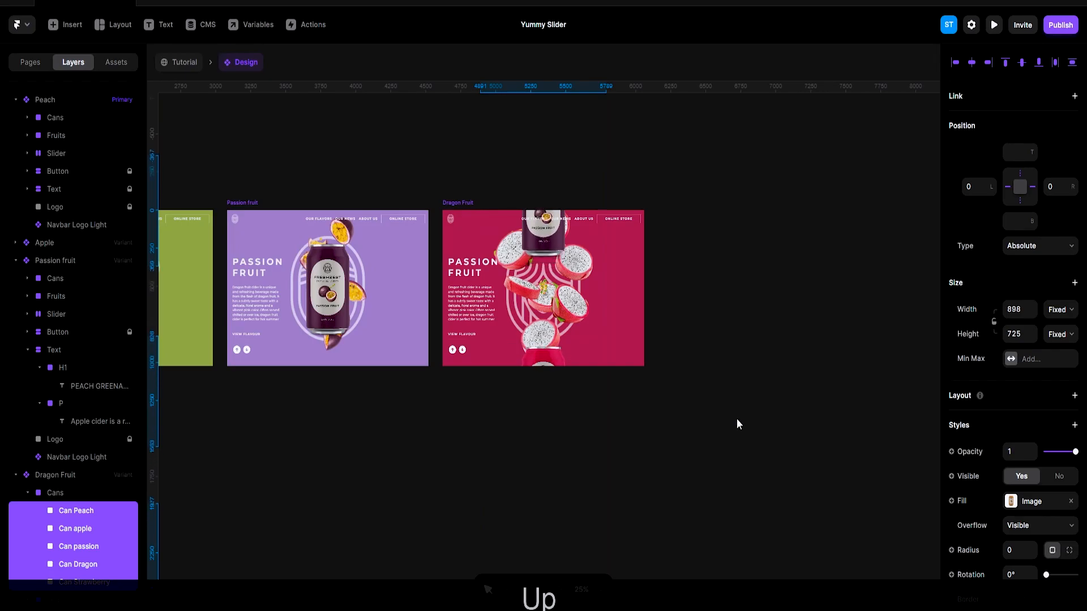
pyautogui.press('Up')
pyautogui.press('Up')
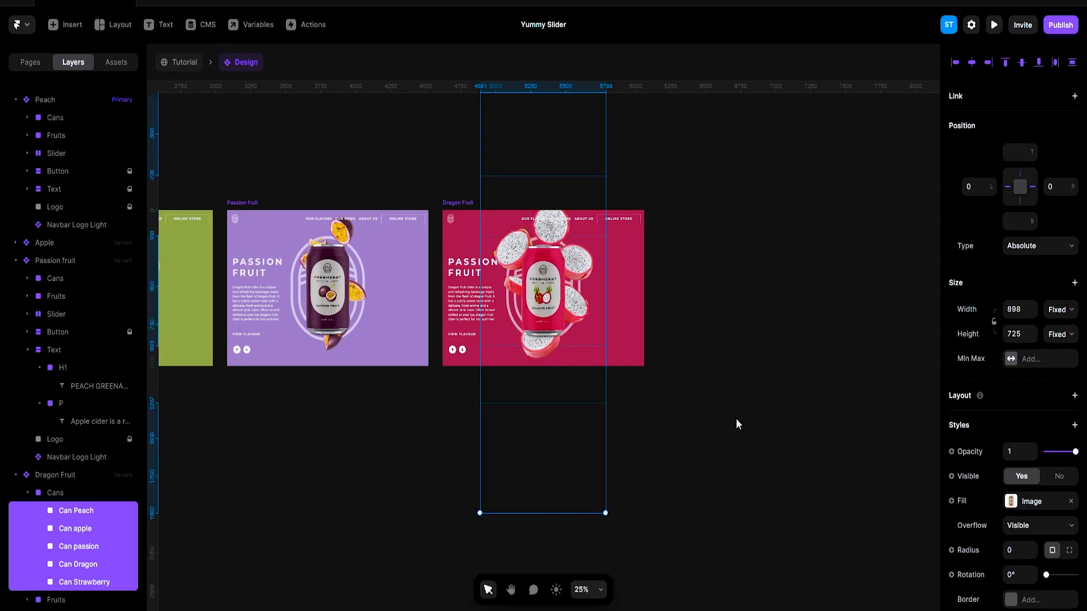
pyautogui.click(737, 331)
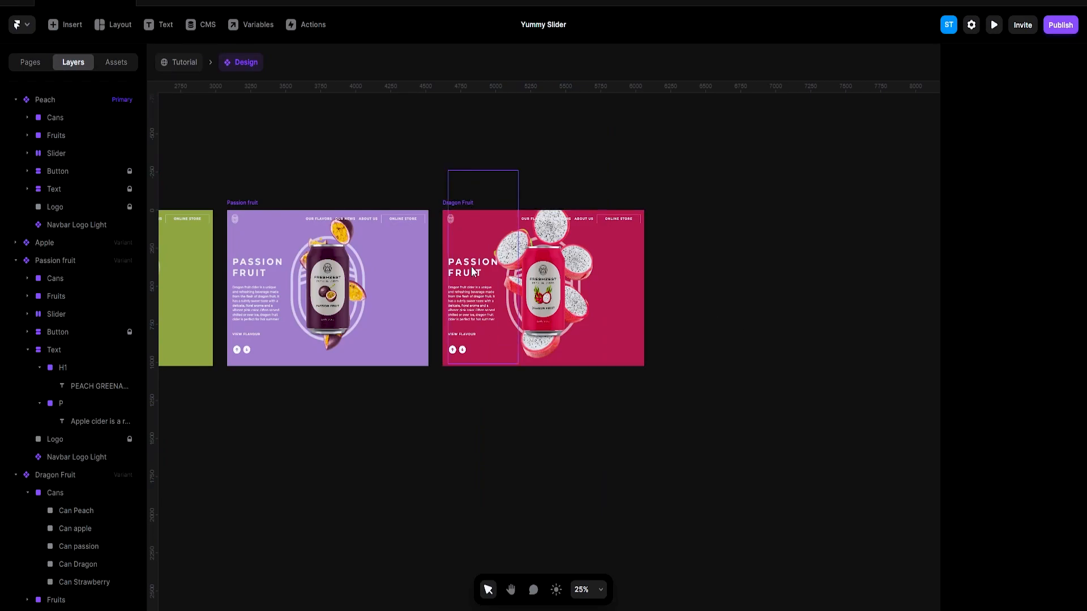
# Shift the Dragon Fruit variant's heading text up to a top offset of -818 to show "DRAGON FRUIT"
pyautogui.click(451, 189)
pyautogui.hotkey('shift', 'Up')
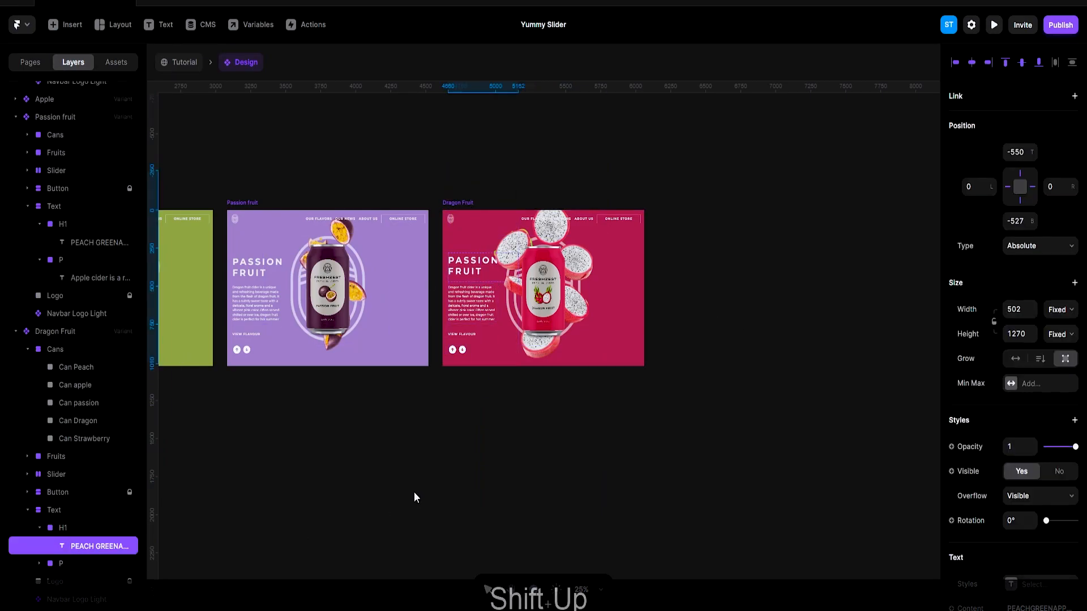
pyautogui.press('Up')
pyautogui.press('Up')
pyautogui.press('Up')
pyautogui.press('Up')
pyautogui.press('Up')
pyautogui.press('Up')
pyautogui.press('Up')
pyautogui.press('Up')
pyautogui.press('Up')
pyautogui.press('Up')
pyautogui.press('Up')
pyautogui.press('Up')
pyautogui.press('Up')
pyautogui.press('Up')
pyautogui.press('Up')
pyautogui.press('Up')
pyautogui.press('Up')
pyautogui.press('Up')
pyautogui.press('Up')
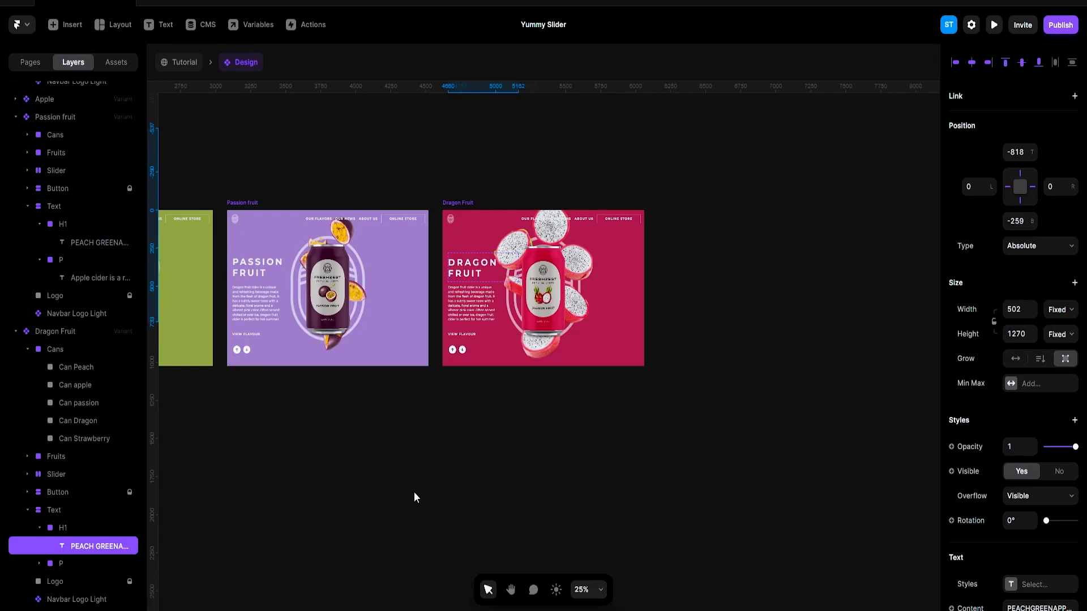
# Shift the Dragon Fruit variant's description text up to a top offset of -919 to show the paragraph starting "Strawberry cider"
pyautogui.click(87, 563)
pyautogui.click(53, 581)
pyautogui.hotkey('shift', 'Up')
pyautogui.hotkey('shift', 'Up')
pyautogui.hotkey('shift', 'Up')
pyautogui.hotkey('shift', 'Up')
pyautogui.hotkey('shift', 'Up')
pyautogui.hotkey('shift', 'Up')
pyautogui.hotkey('shift', 'Up')
pyautogui.hotkey('shift', 'Up')
pyautogui.hotkey('shift', 'Up')
pyautogui.hotkey('shift', 'Up')
pyautogui.hotkey('shift', 'Up')
pyautogui.hotkey('shift', 'Up')
pyautogui.hotkey('shift', 'Up')
pyautogui.hotkey('shift', 'Up')
pyautogui.hotkey('shift', 'Up')
pyautogui.hotkey('shift', 'Up')
pyautogui.hotkey('shift', 'Up')
pyautogui.hotkey('shift', 'Up')
pyautogui.hotkey('shift', 'Up')
pyautogui.hotkey('shift', 'Up')
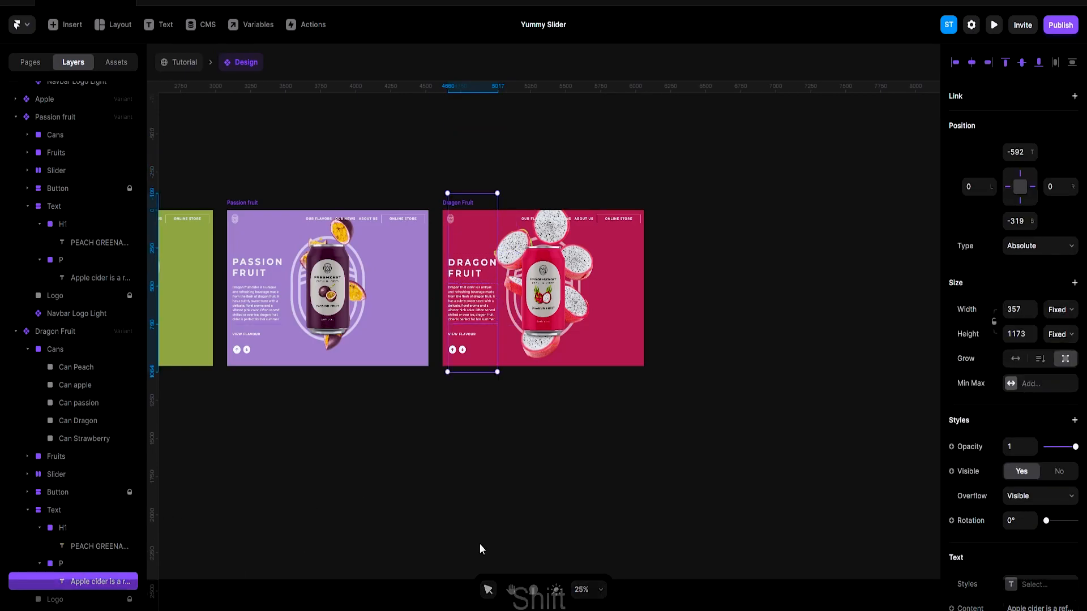
pyautogui.hotkey('shift', 'Up')
pyautogui.hotkey('shift', 'Up')
pyautogui.hotkey('shift', 'Up')
pyautogui.hotkey('shift', 'Up')
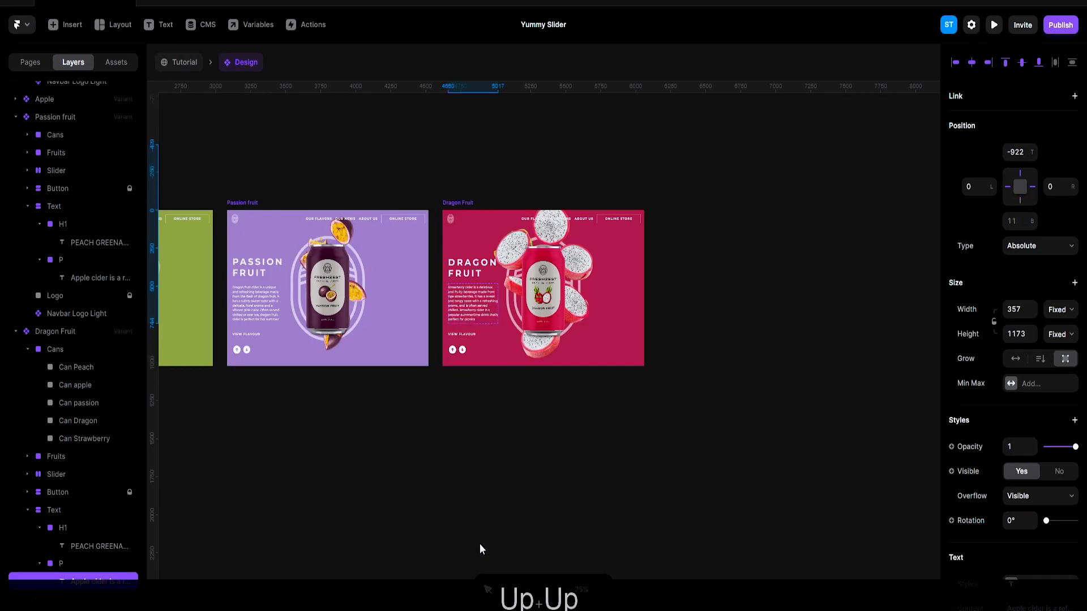
pyautogui.press('Down')
pyautogui.press('Down')
pyautogui.press('Down')
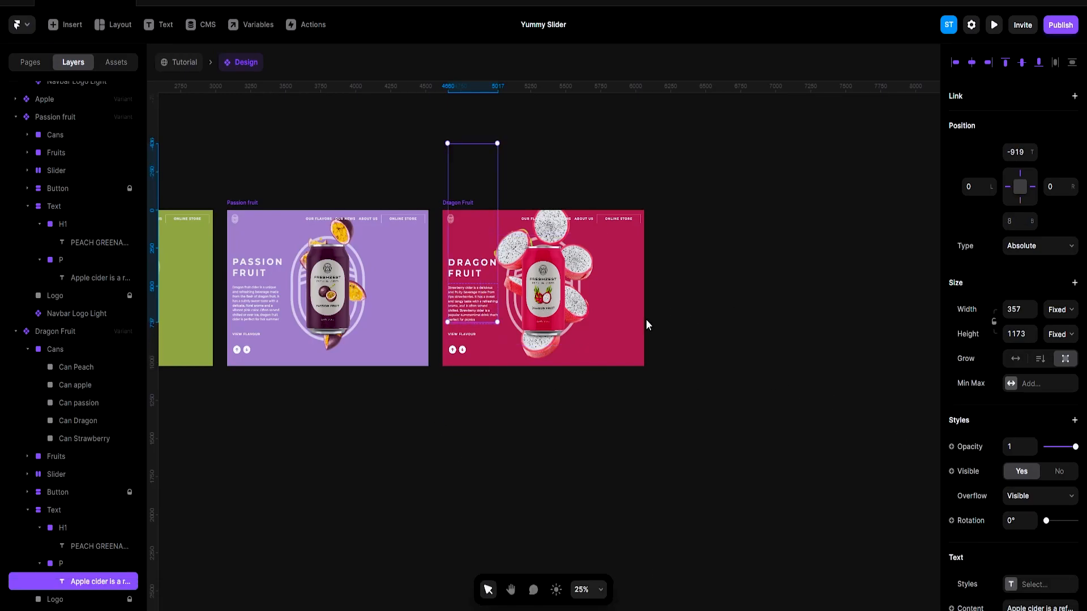
# Bring the Dragon Fruit variant's description text down to a top offset of -589 to show the paragraph starting "Dragon fruit cider"
pyautogui.scroll(3, 614, 320)
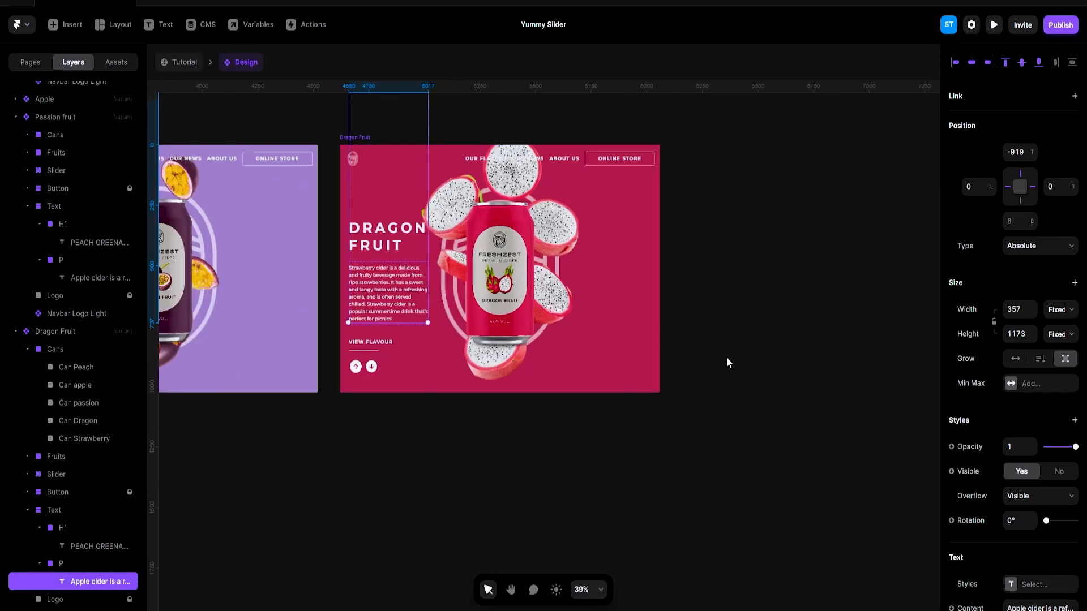
pyautogui.hotkey('shift', 'Down')
pyautogui.hotkey('shift', 'Down')
pyautogui.hotkey('shift', 'Down')
pyautogui.hotkey('shift', 'Down')
pyautogui.hotkey('shift', 'Down')
pyautogui.hotkey('shift', 'Down')
pyautogui.hotkey('shift', 'Down')
pyautogui.hotkey('shift', 'Down')
pyautogui.hotkey('shift', 'Down')
pyautogui.hotkey('shift', 'Down')
pyautogui.hotkey('shift', 'Down')
pyautogui.hotkey('shift', 'Down')
pyautogui.hotkey('shift', 'Down')
pyautogui.hotkey('shift', 'Down')
pyautogui.hotkey('shift', 'Down')
pyautogui.hotkey('shift', 'Down')
pyautogui.hotkey('shift', 'Down')
pyautogui.hotkey('shift', 'Down')
pyautogui.hotkey('shift', 'Down')
pyautogui.hotkey('shift', 'Down')
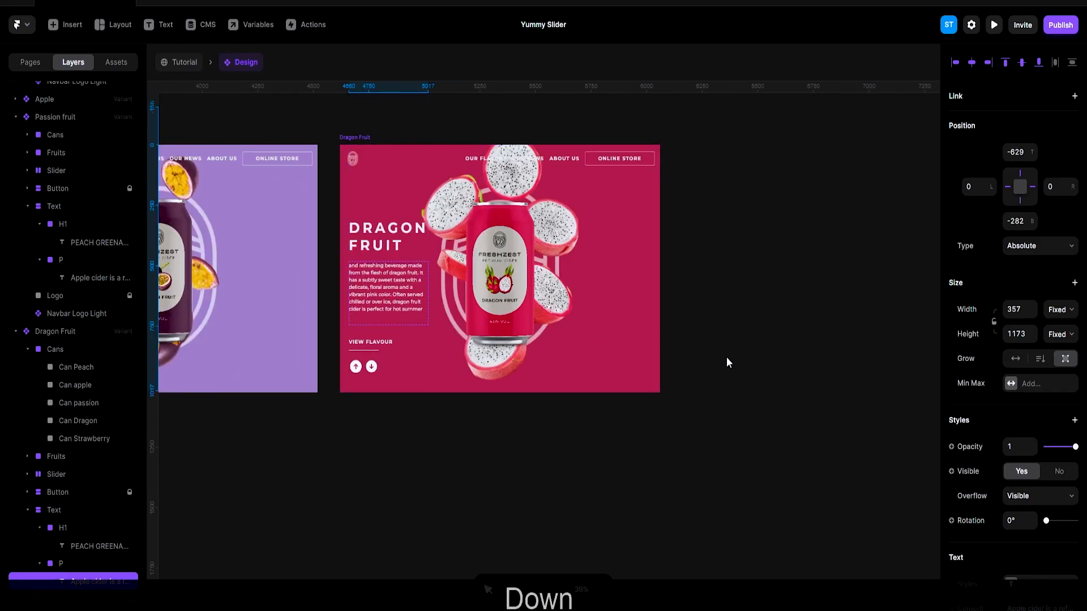
pyautogui.hotkey('shift', 'Down')
pyautogui.hotkey('shift', 'Down')
pyautogui.hotkey('shift', 'Down')
pyautogui.hotkey('shift', 'Down')
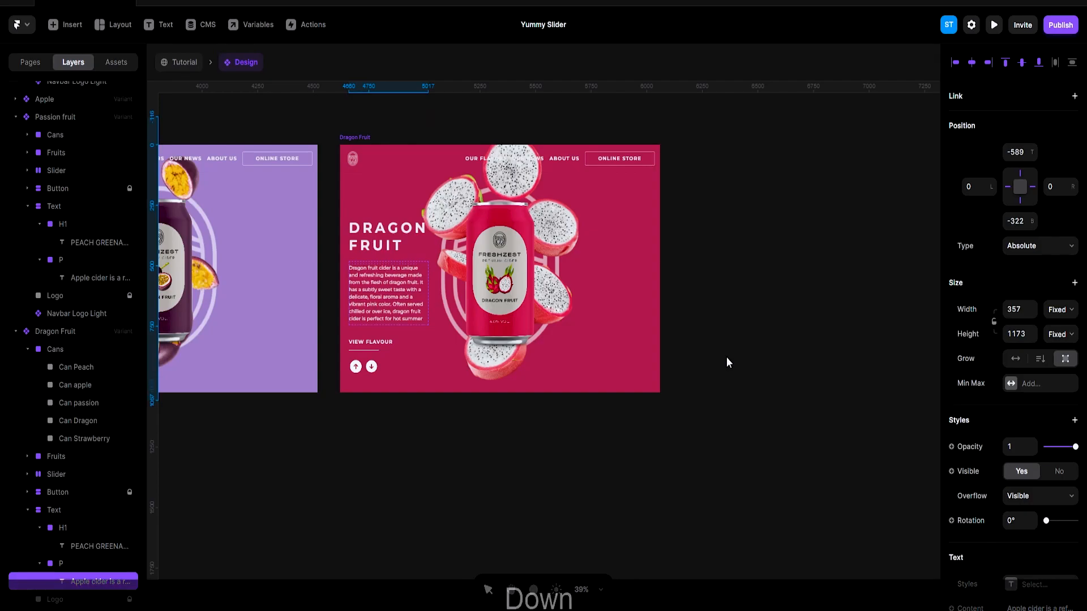
# Shift the Passion fruit variant's description text down to a top offset of -272 to show the paragraph starting "Passion fruit cider"
pyautogui.hscroll(-5, 726, 357)
pyautogui.hscroll(-3, 679, 353)
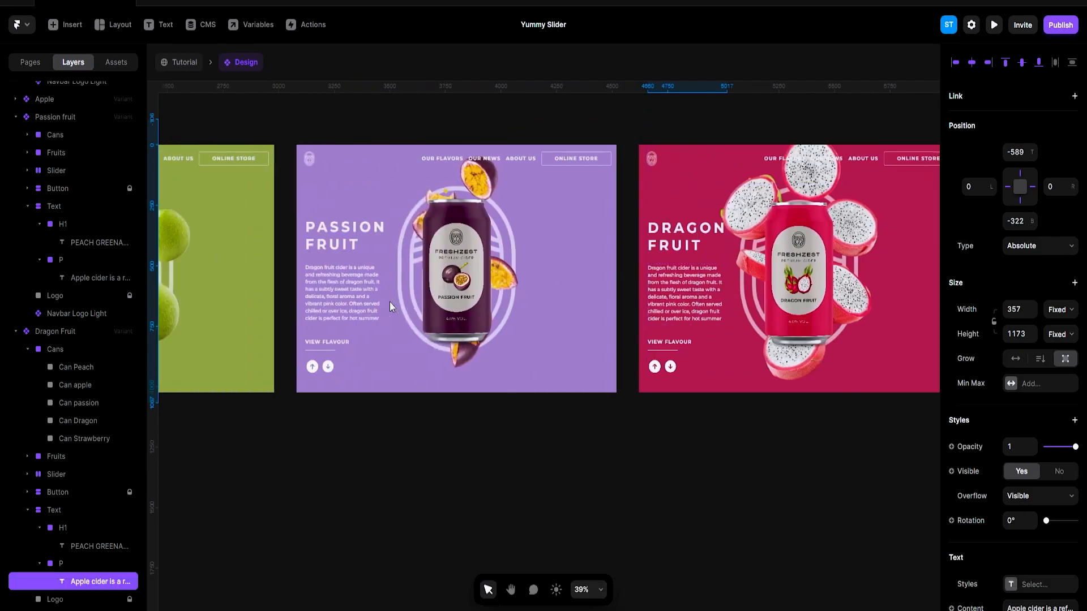
pyautogui.hscroll(-3, 389, 301)
pyautogui.click(426, 283)
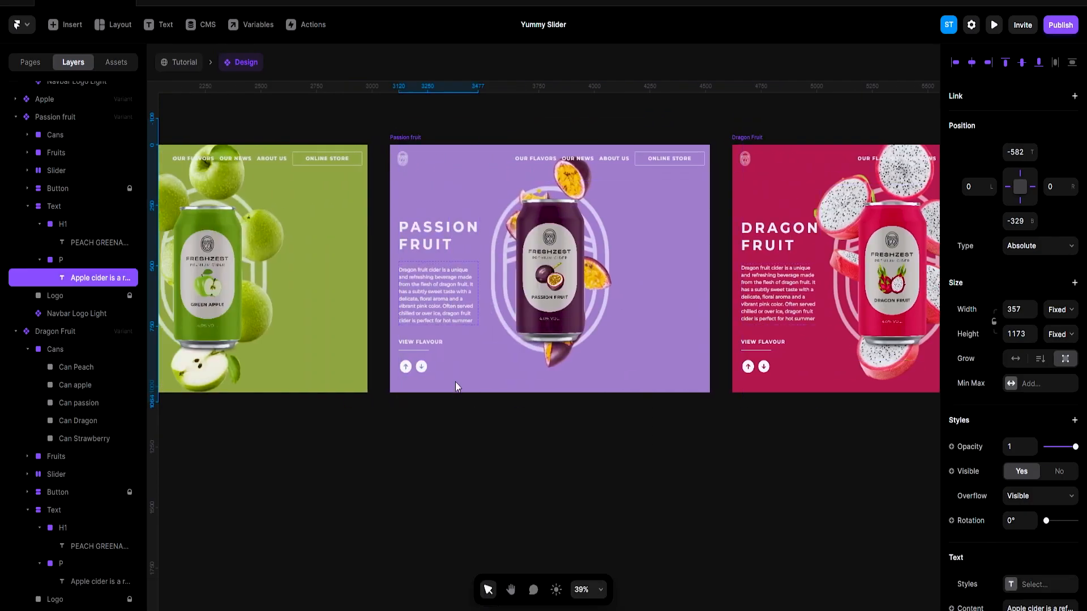
pyautogui.press('Down')
pyautogui.press('Down')
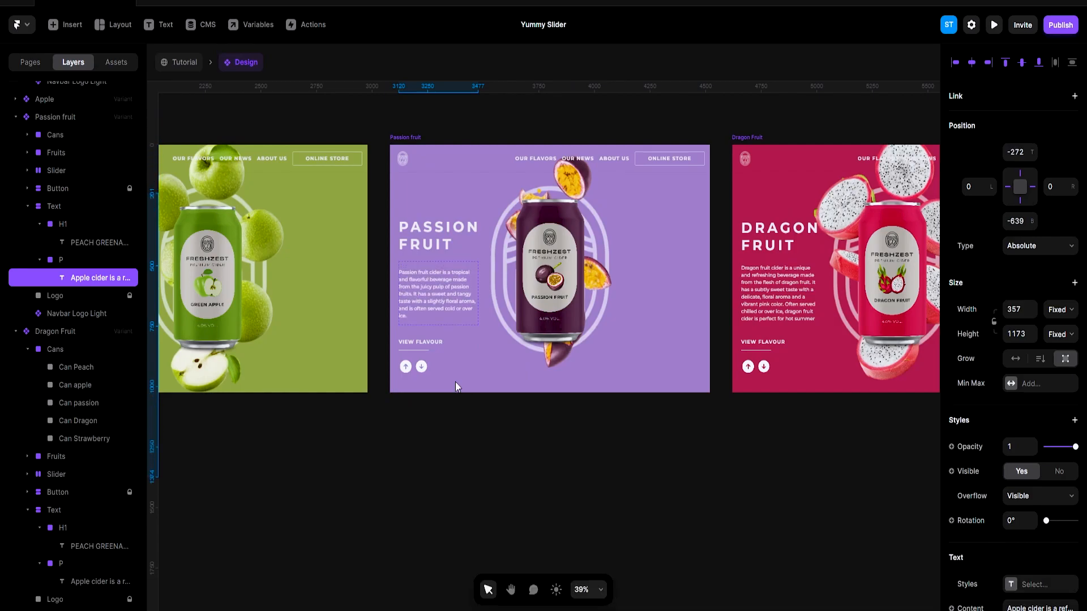
# Shift the Apple variant's description text down to a top offset of 20 to show the paragraph starting "Apple cider"
pyautogui.scroll(-4, 455, 382)
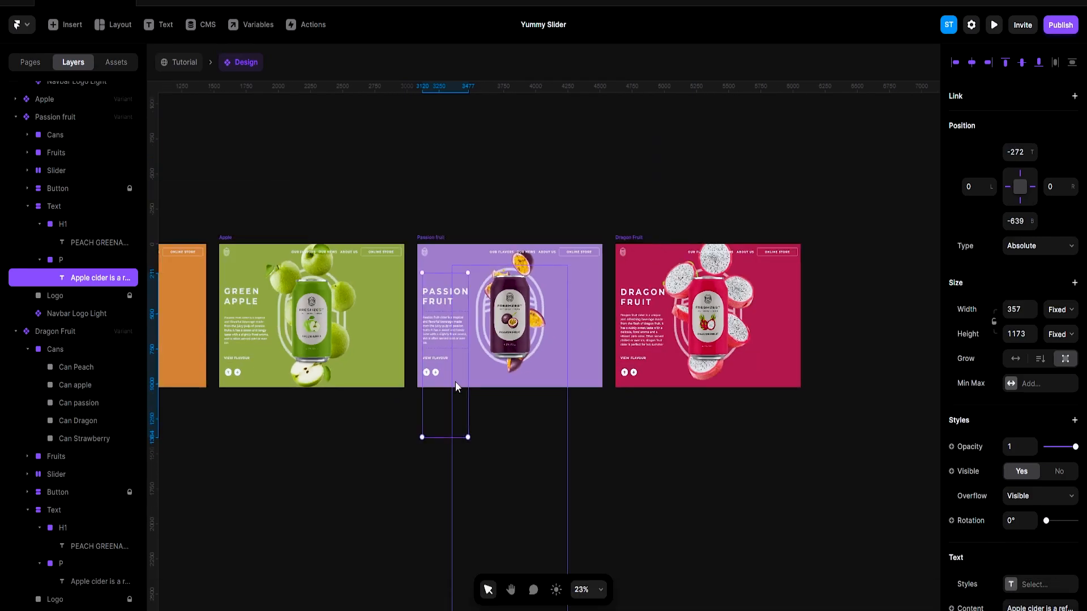
pyautogui.hscroll(-3, 313, 336)
pyautogui.scroll(4, 326, 330)
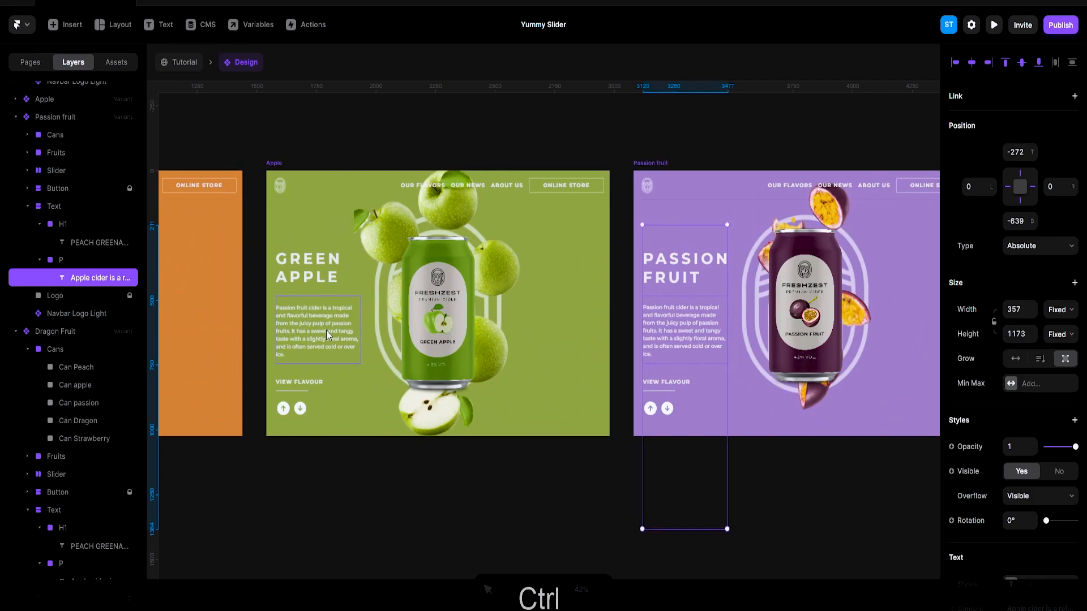
pyautogui.keyDown('ctrl'); pyautogui.click(328, 332); pyautogui.keyUp('ctrl')
pyautogui.hotkey('shift', 'Down')
pyautogui.press('Down')
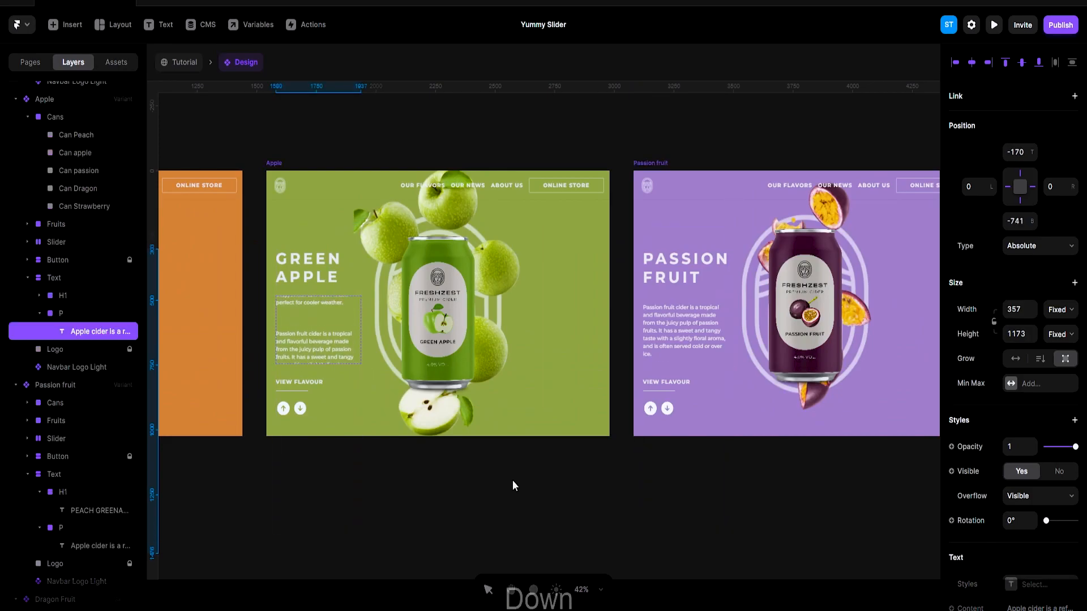
pyautogui.press('Down')
pyautogui.press('Down')
pyautogui.press('Down')
pyautogui.press('Down')
pyautogui.press('Down')
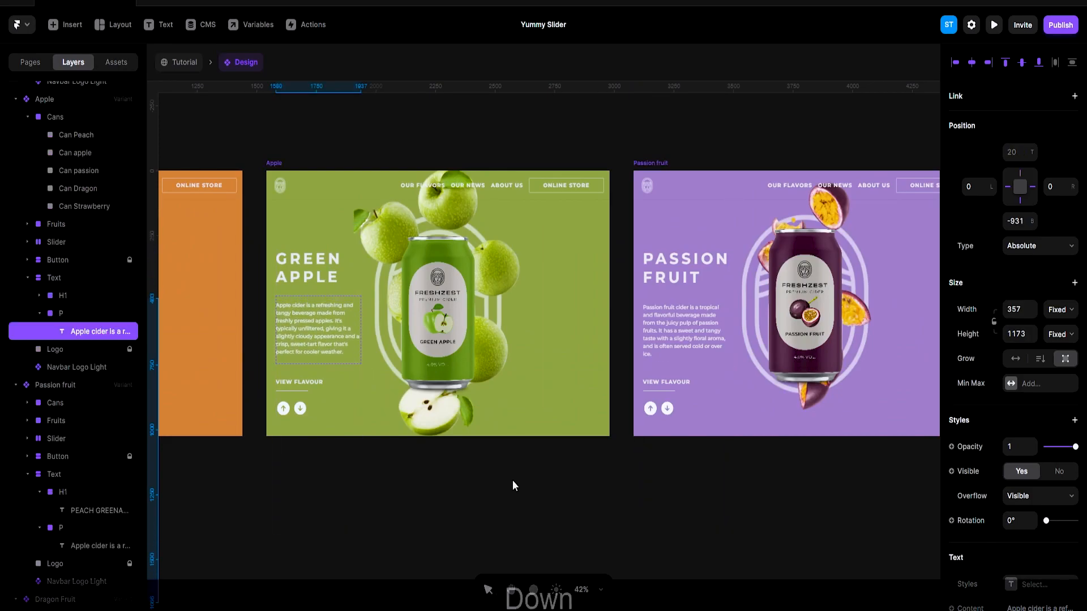
pyautogui.scroll(-4, 512, 481)
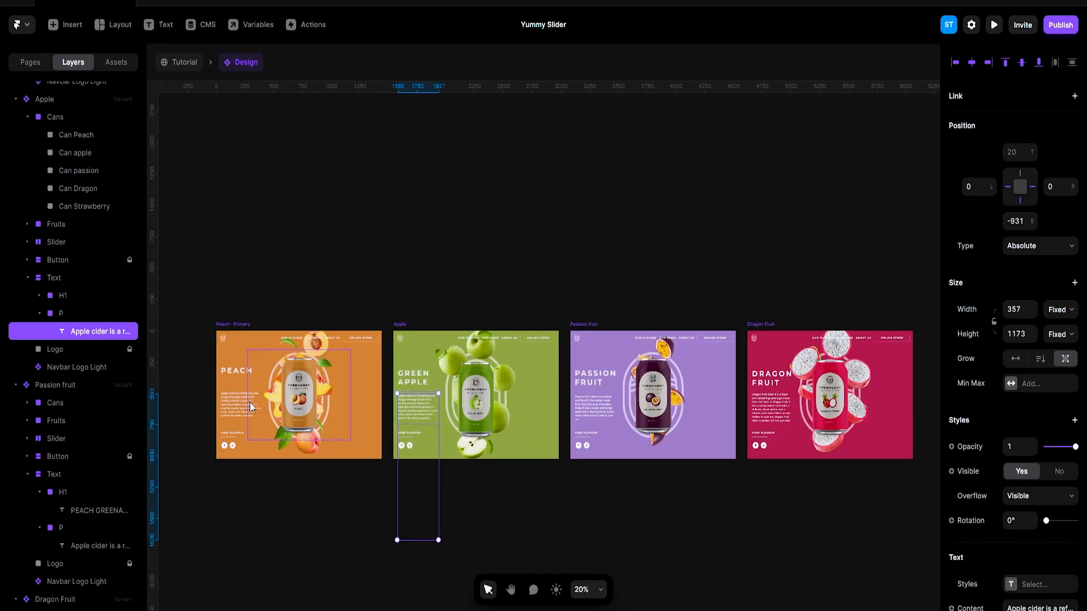
pyautogui.click(195, 409)
pyautogui.scroll(-3, 807, 389)
pyautogui.hscroll(1, 769, 405)
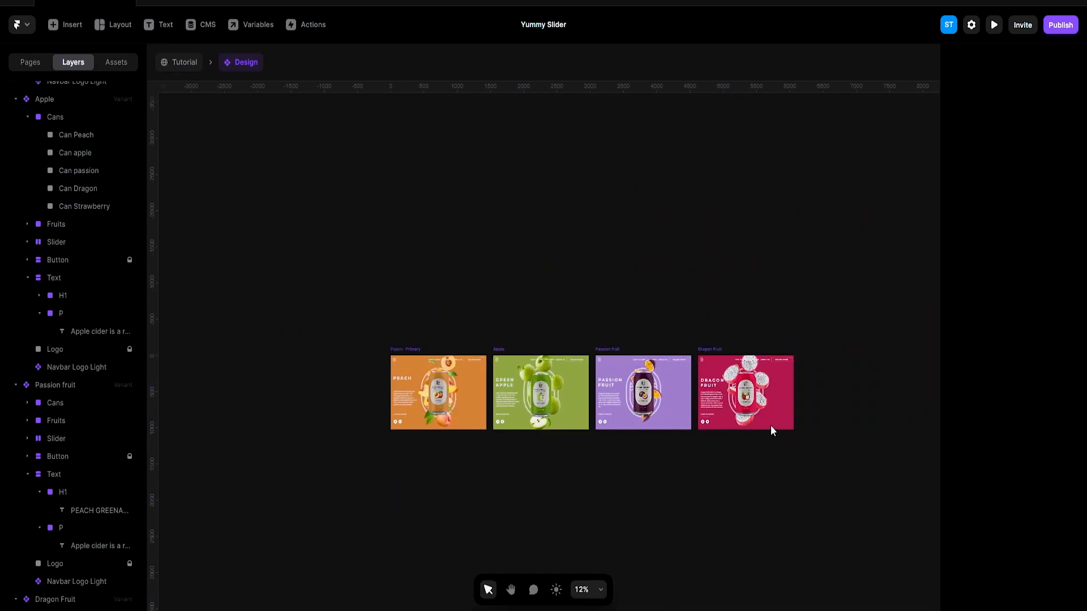
pyautogui.hscroll(2, 801, 405)
pyautogui.scroll(3, 801, 405)
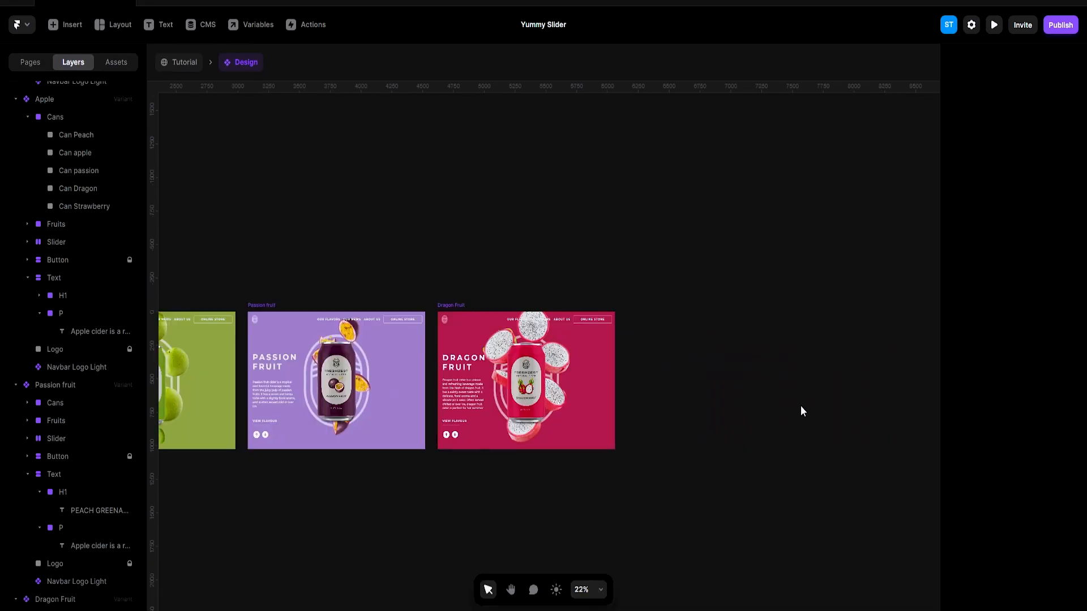
# Add a new variant after Dragon Fruit and set its background fill to the Red 2 colour style
pyautogui.hscroll(2, 751, 402)
pyautogui.hscroll(1, 751, 402)
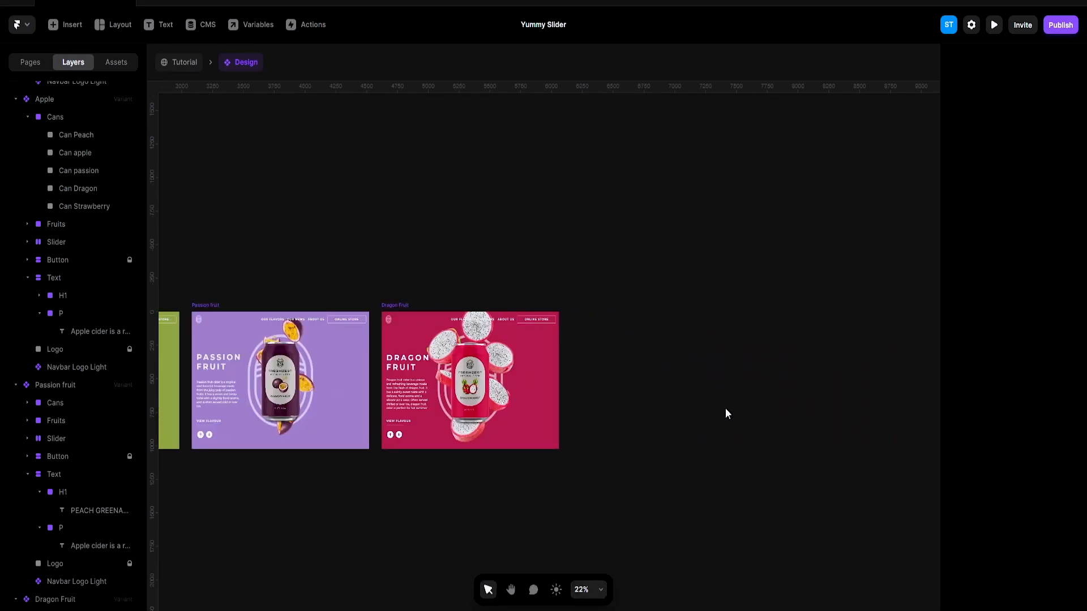
pyautogui.click(402, 307)
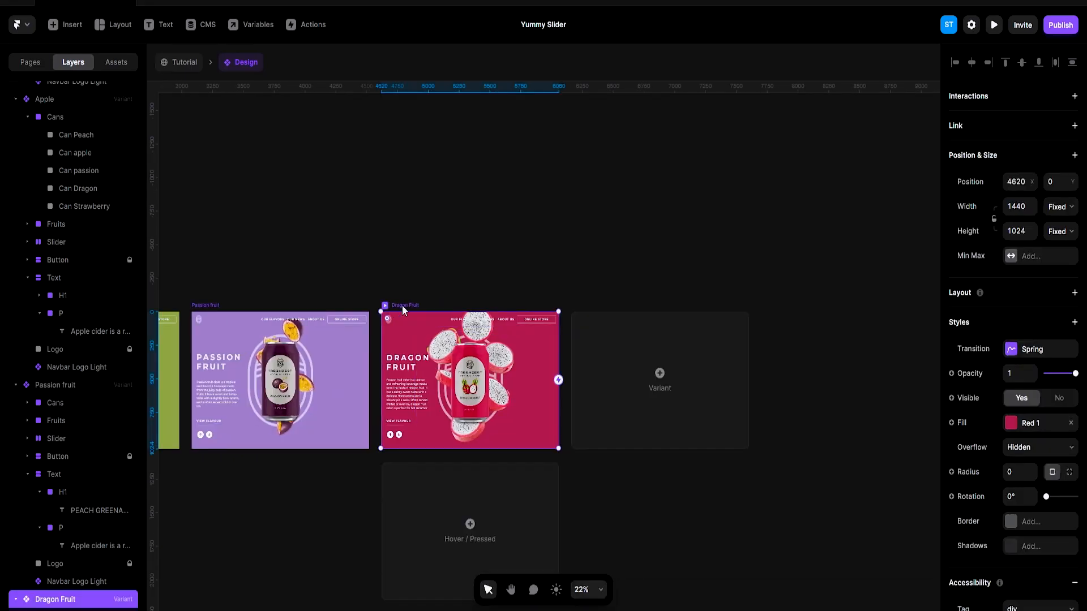
pyautogui.click(660, 374)
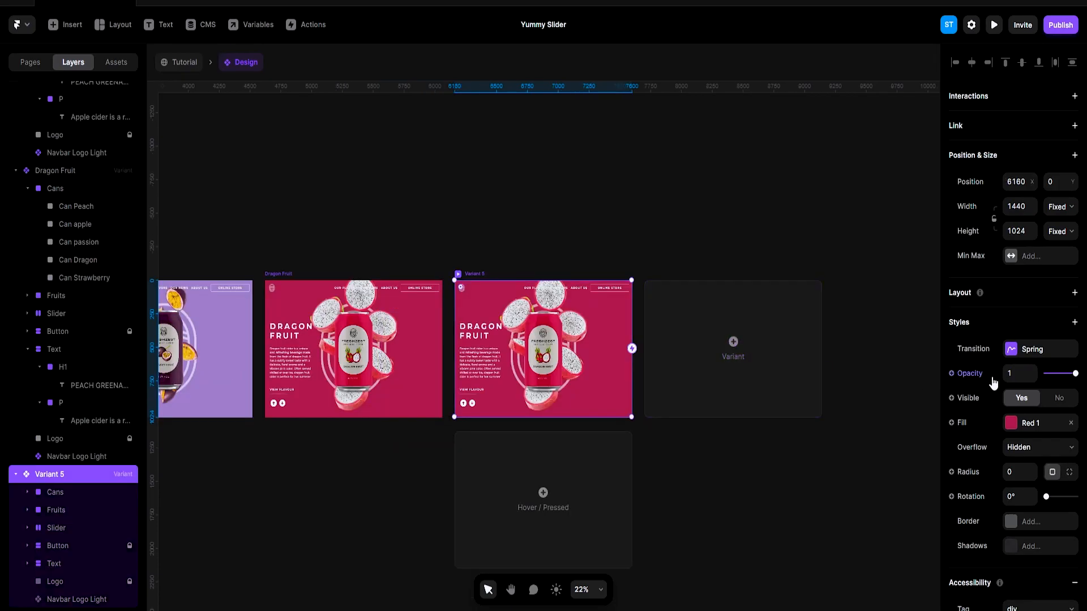
pyautogui.click(1023, 432)
pyautogui.click(822, 573)
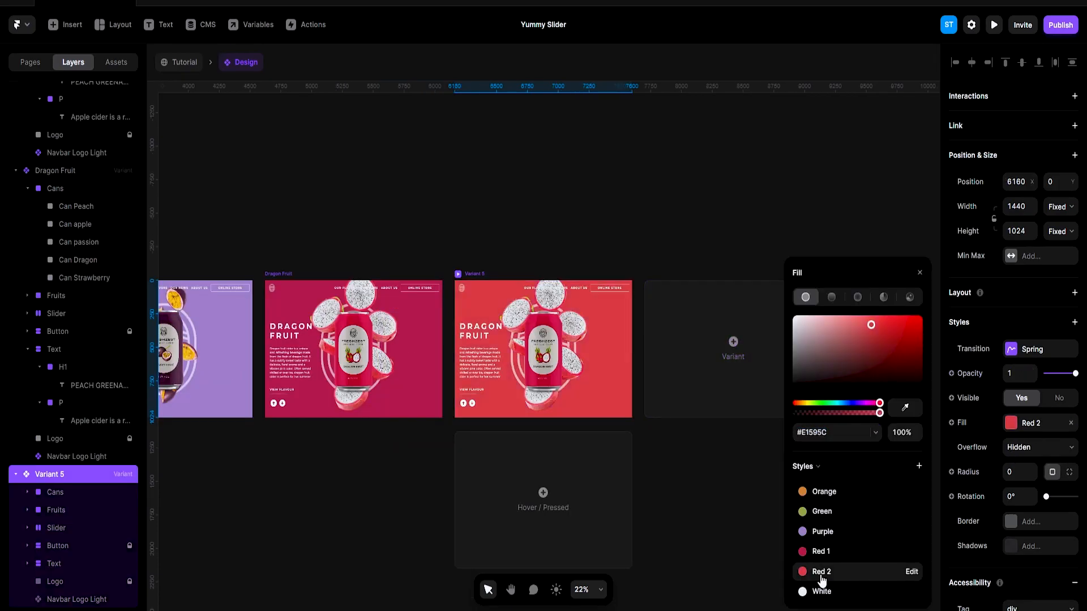
# Shrink the Dragon Fruit fruit image in the new red variant to a width of 60
pyautogui.click(570, 300)
pyautogui.click(568, 304)
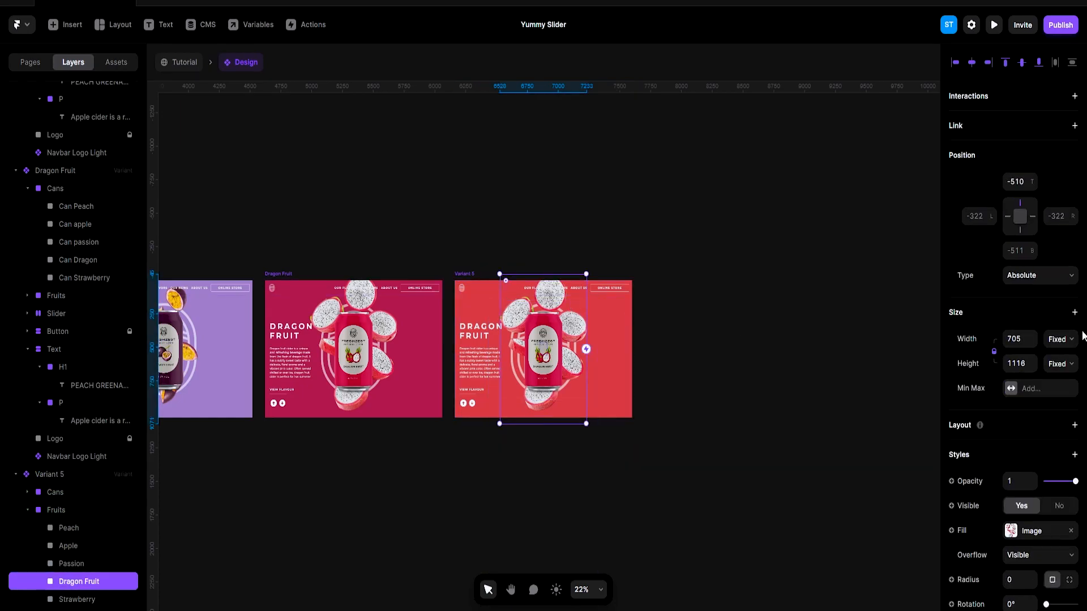
pyautogui.write('60')
pyautogui.press('Return')
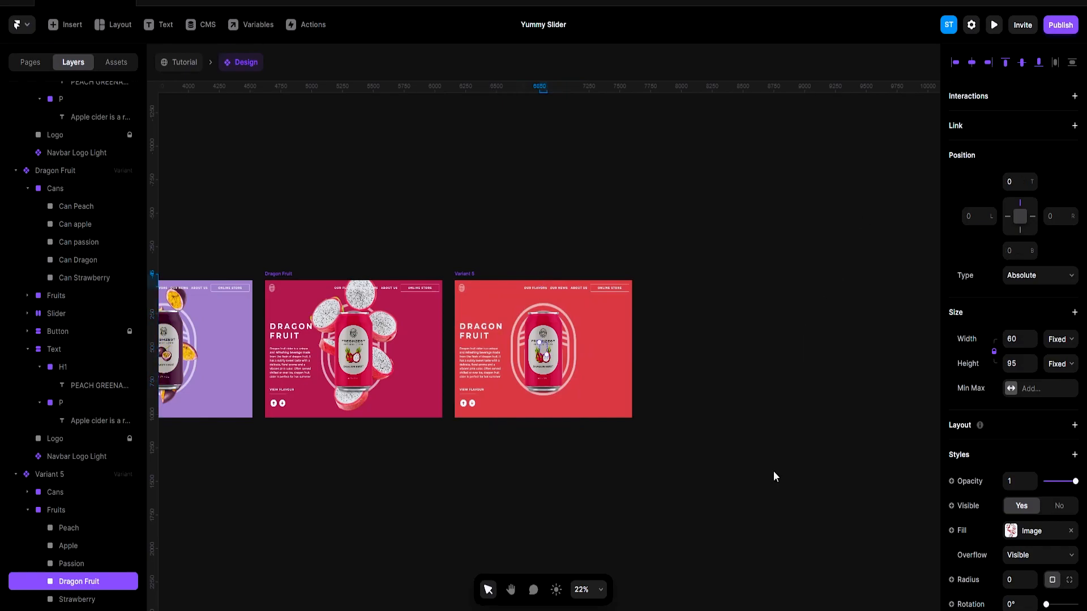
# Switch to the Figma design, check the strawberry image's dimensions, and return to the Framer project
pyautogui.moveTo(678, 606)
pyautogui.click(669, 569)
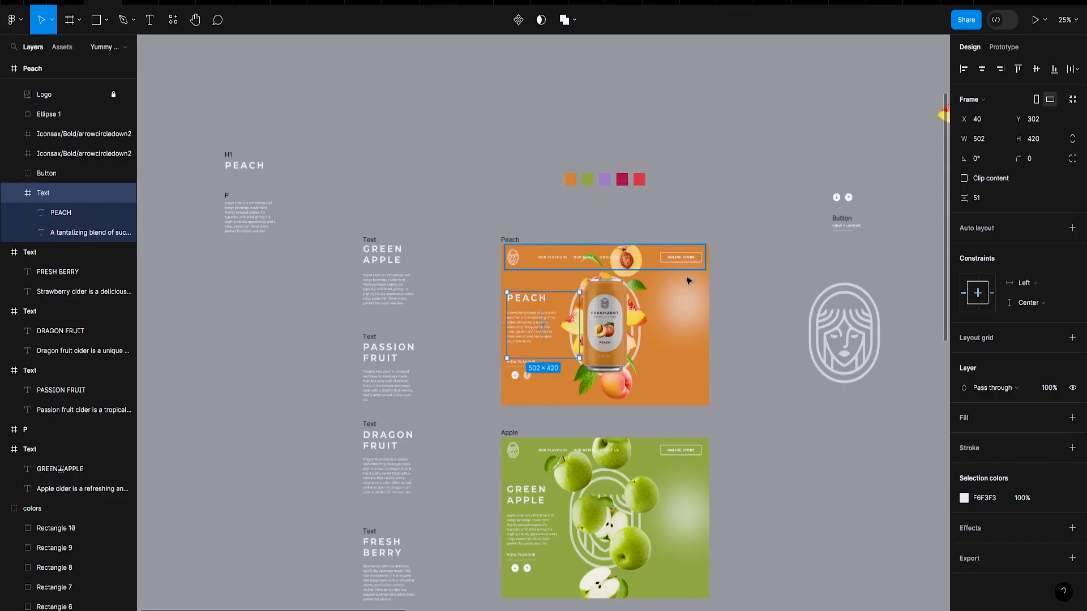
pyautogui.hscroll(6, 686, 291)
pyautogui.click(692, 213)
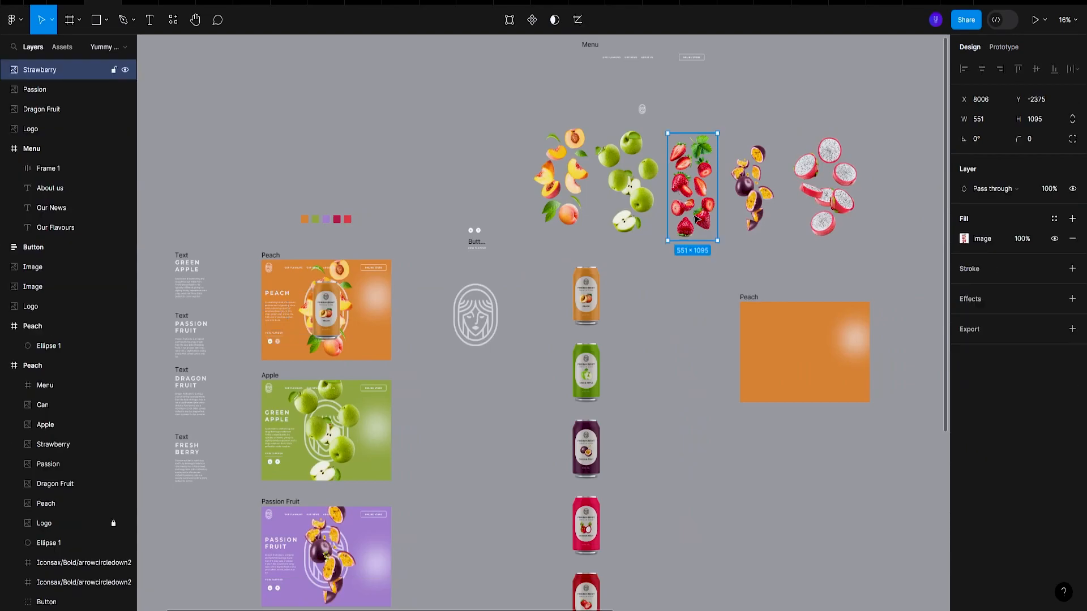
pyautogui.hotkey('alt', 'Tab')
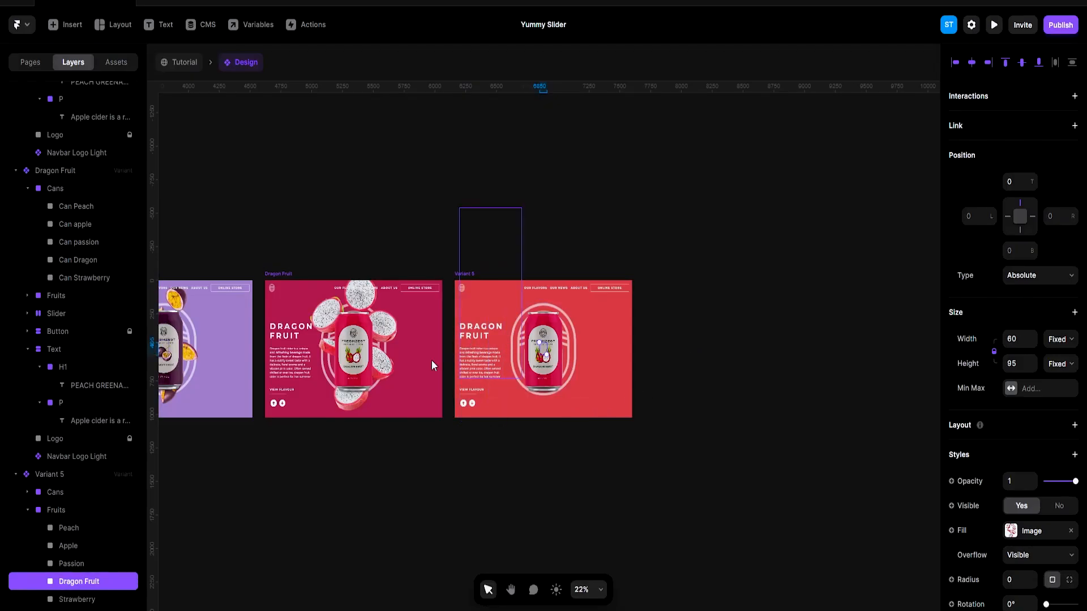
# Set the new variant's Strawberry fruit image to a width of 551 and centre it horizontally and vertically in its container
pyautogui.click(80, 599)
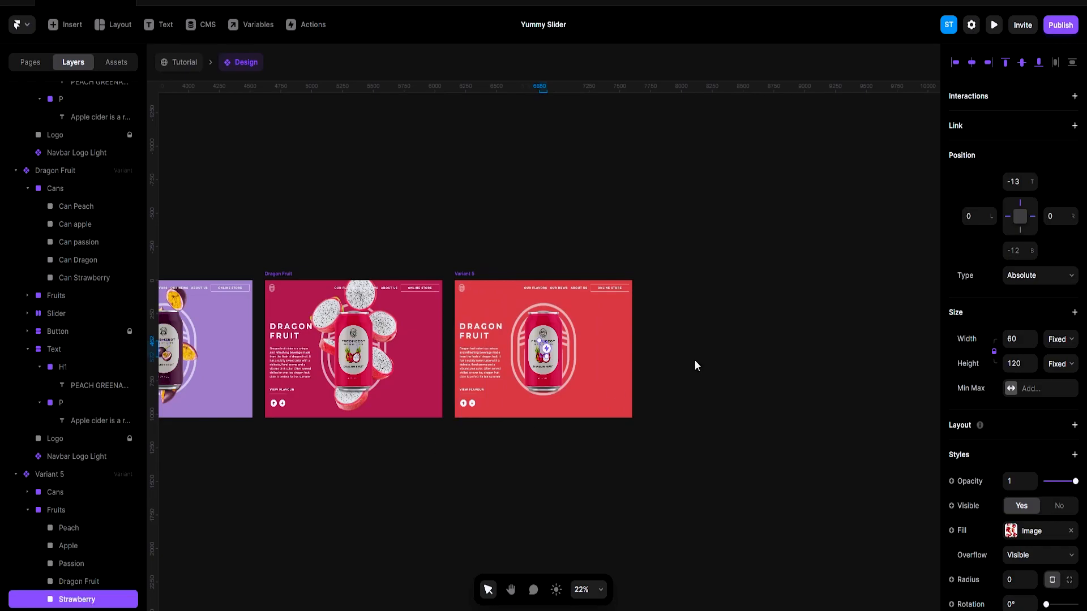
pyautogui.write('551')
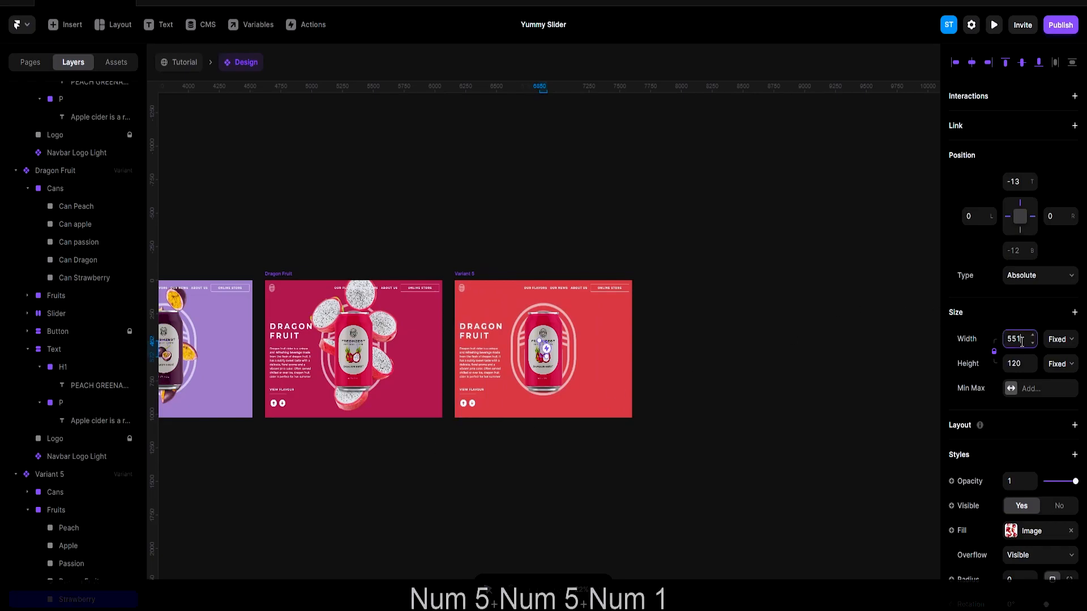
pyautogui.click(972, 63)
pyautogui.click(1022, 62)
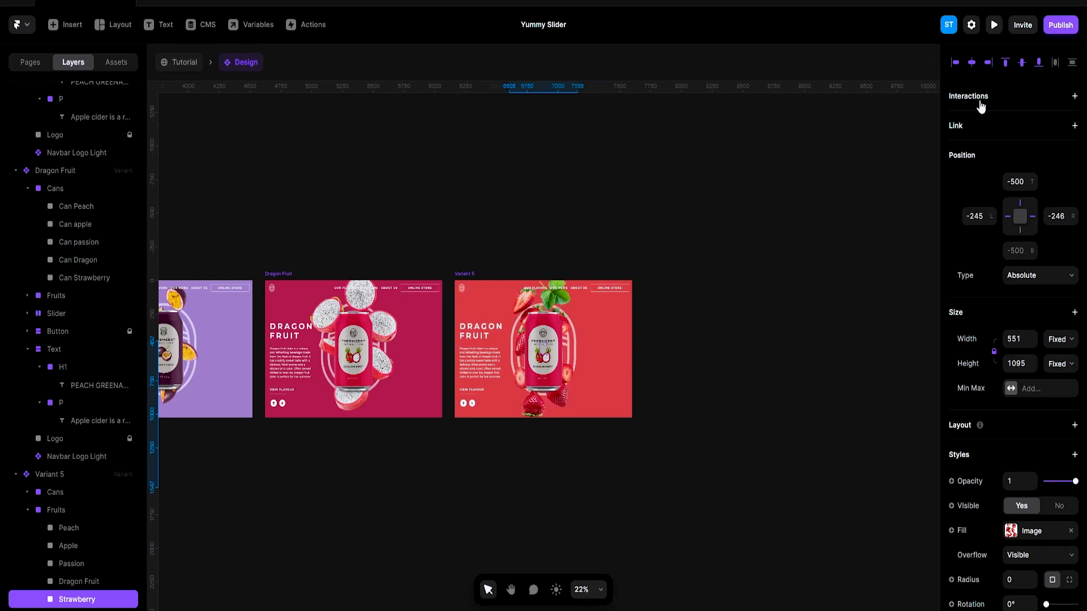
# Shift the new variant's heading text to a top offset of -1108 to show "FRESH BERRY"
pyautogui.click(479, 338)
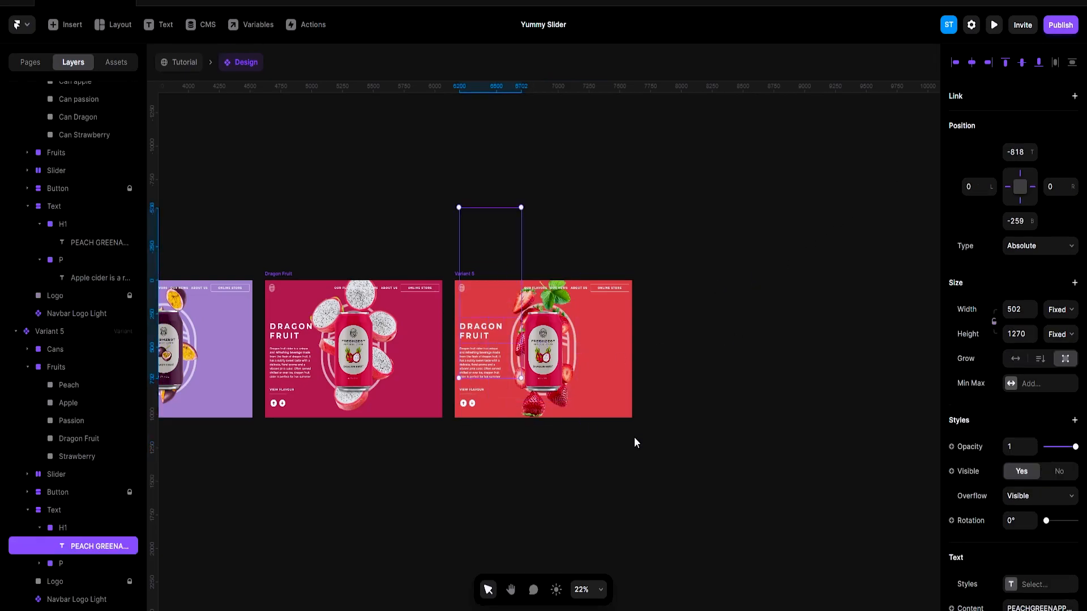
pyautogui.press('Down')
pyautogui.press('Down')
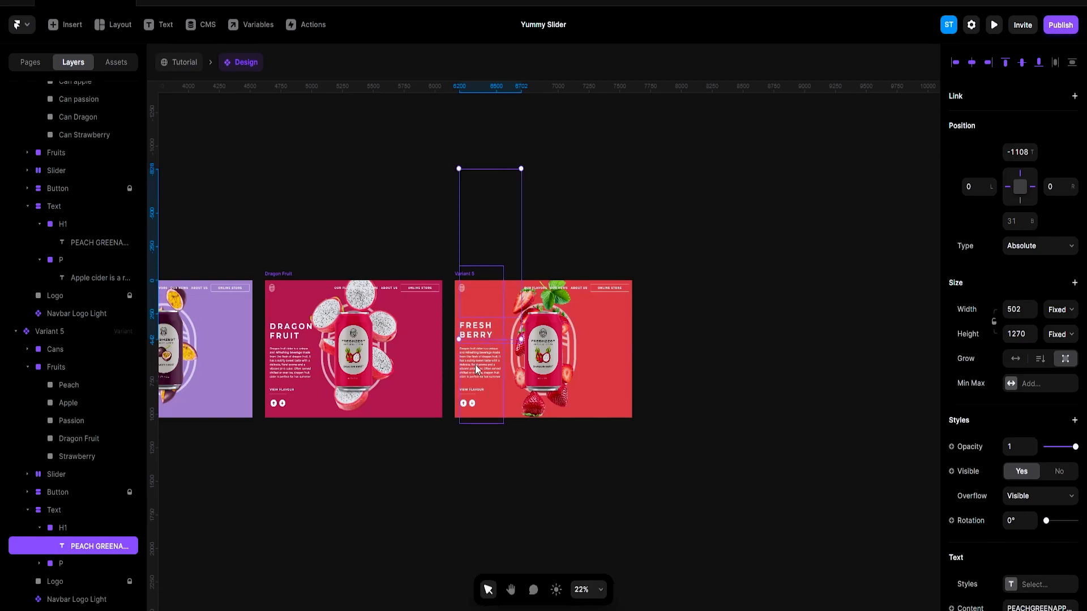
# Shift the new variant's description text to a top offset of -917 to show the paragraph starting "Strawberry cider"
pyautogui.click(475, 365)
pyautogui.press('Up')
pyautogui.hotkey('shift', 'Up')
pyautogui.hotkey('shift', 'Up')
pyautogui.hotkey('shift', 'Up')
pyautogui.hotkey('shift', 'Up')
pyautogui.hotkey('shift', 'Up')
pyautogui.hotkey('shift', 'Up')
pyautogui.hotkey('shift', 'Up')
pyautogui.hotkey('shift', 'Up')
pyautogui.hotkey('shift', 'Up')
pyautogui.hotkey('shift', 'Up')
pyautogui.hotkey('shift', 'Up')
pyautogui.hotkey('shift', 'Up')
pyautogui.hotkey('shift', 'Up')
pyautogui.hotkey('shift', 'Up')
pyautogui.hotkey('shift', 'Up')
pyautogui.hotkey('shift', 'Up')
pyautogui.hotkey('shift', 'Up')
pyautogui.hotkey('shift', 'Up')
pyautogui.hotkey('shift', 'Up')
pyautogui.hotkey('shift', 'Up')
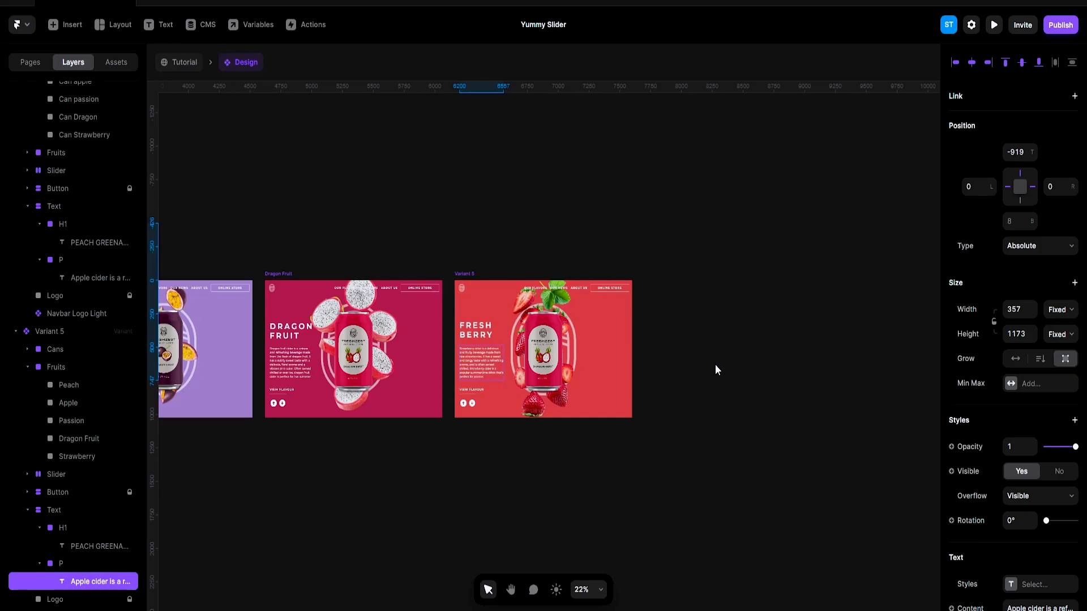
pyautogui.press('Down')
pyautogui.press('Down')
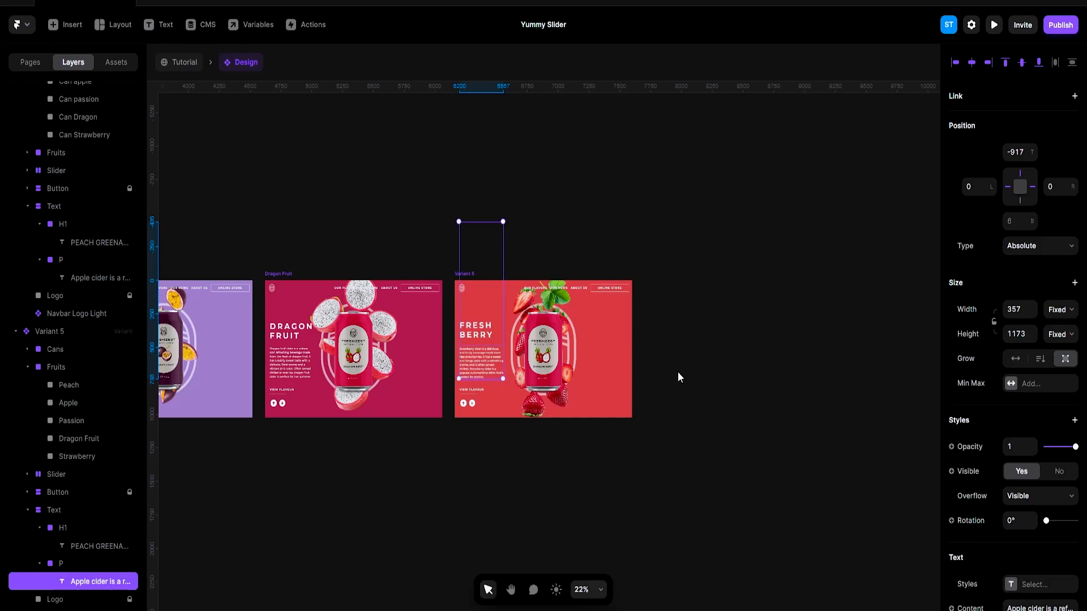
pyautogui.click(678, 377)
# Collapse the Dragon Fruit variant's layers and rename the fifth variant as Strawberry
pyautogui.scroll(2, 711, 380)
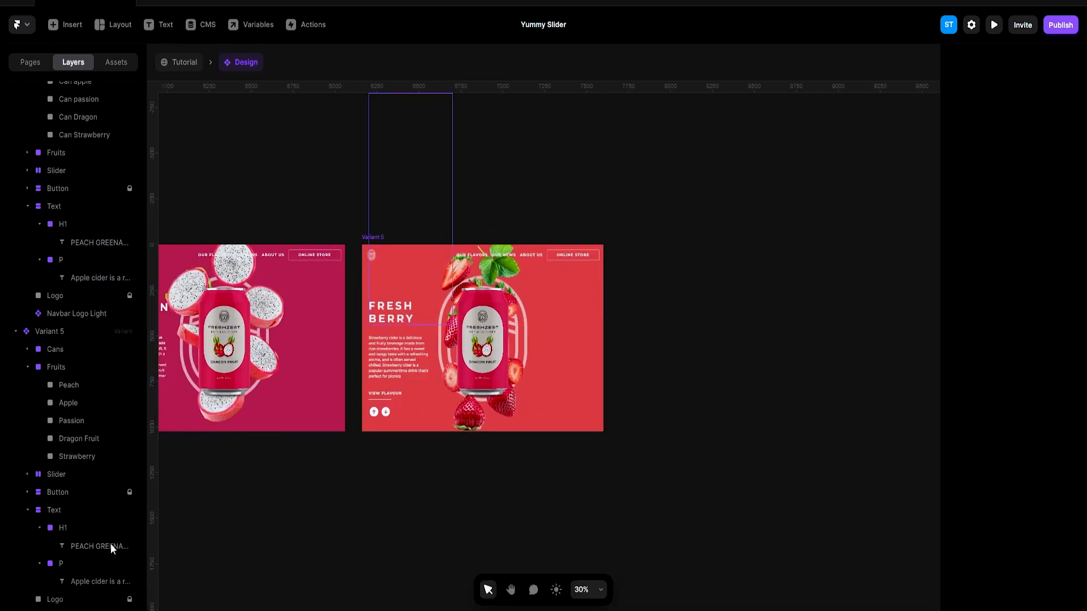
pyautogui.scroll(3, 24, 170)
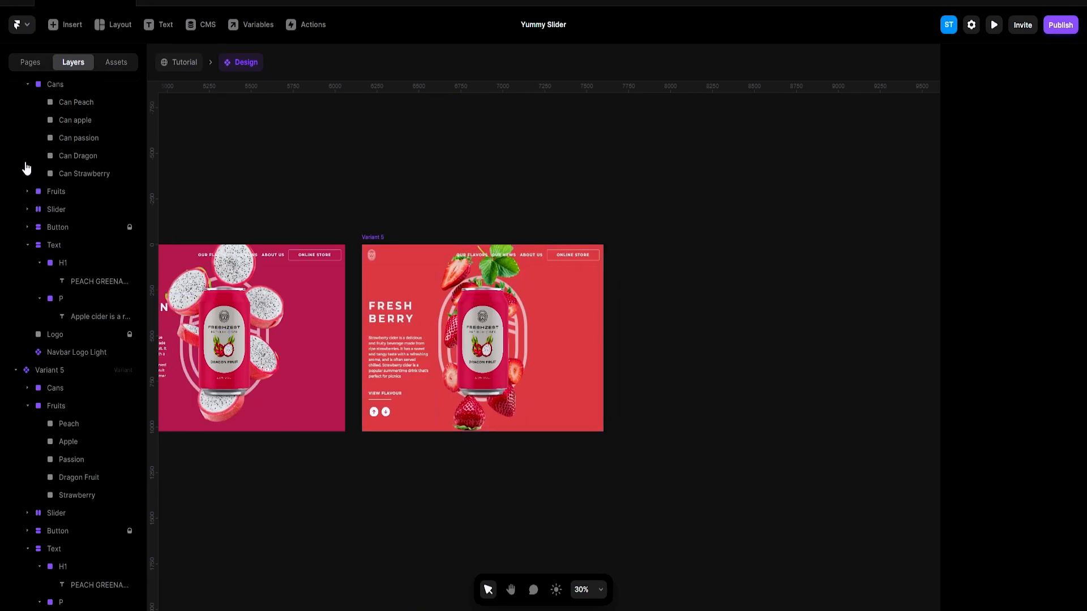
pyautogui.click(15, 213)
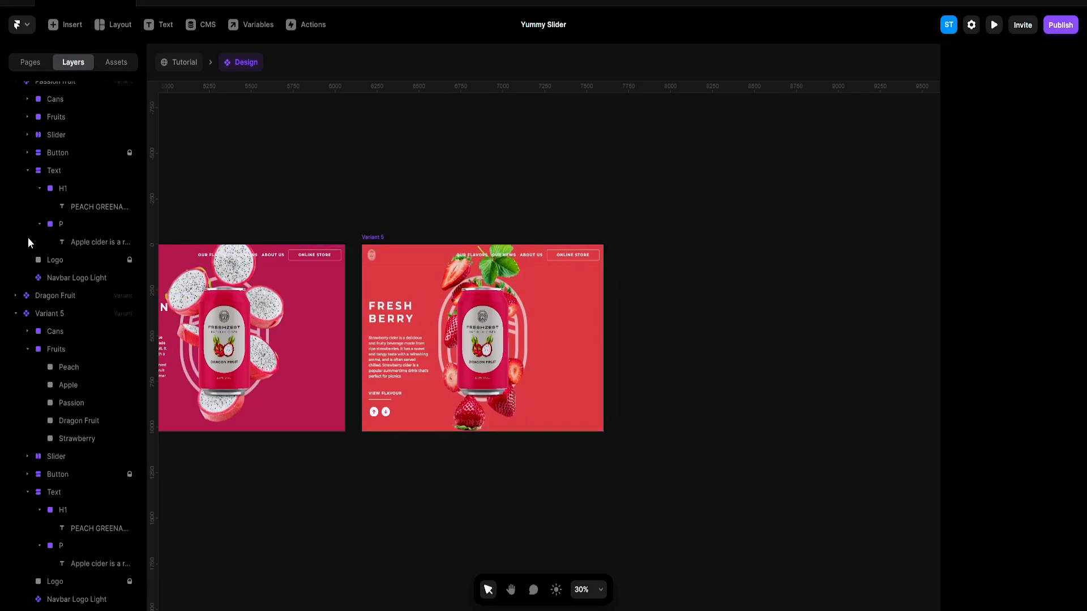
pyautogui.doubleClick(43, 314)
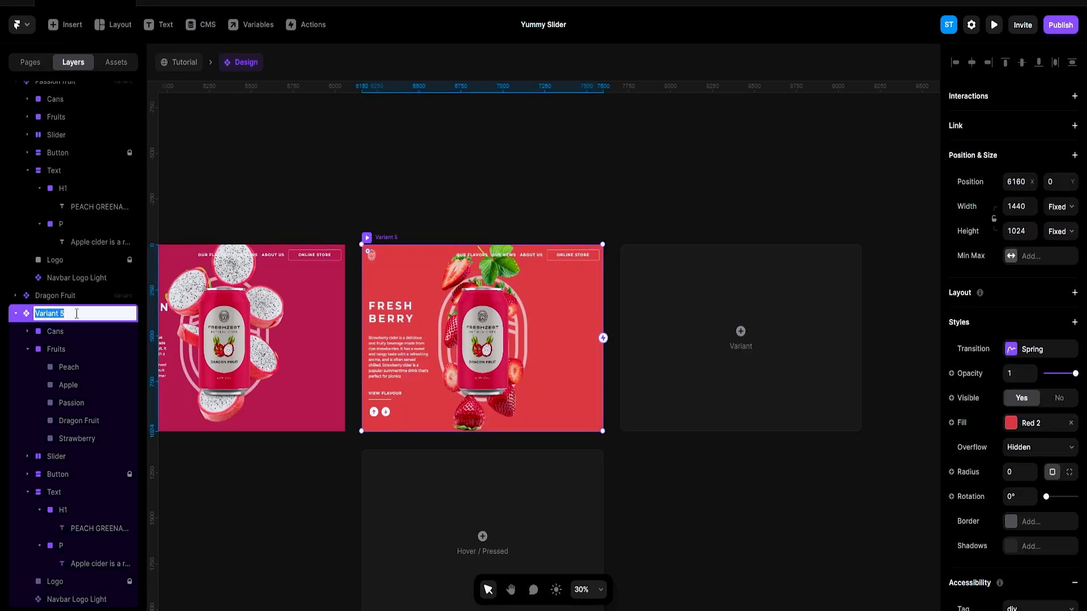
pyautogui.write('Strawbe')
pyautogui.write('rrt')
pyautogui.press('BackSpace')
pyautogui.write('y')
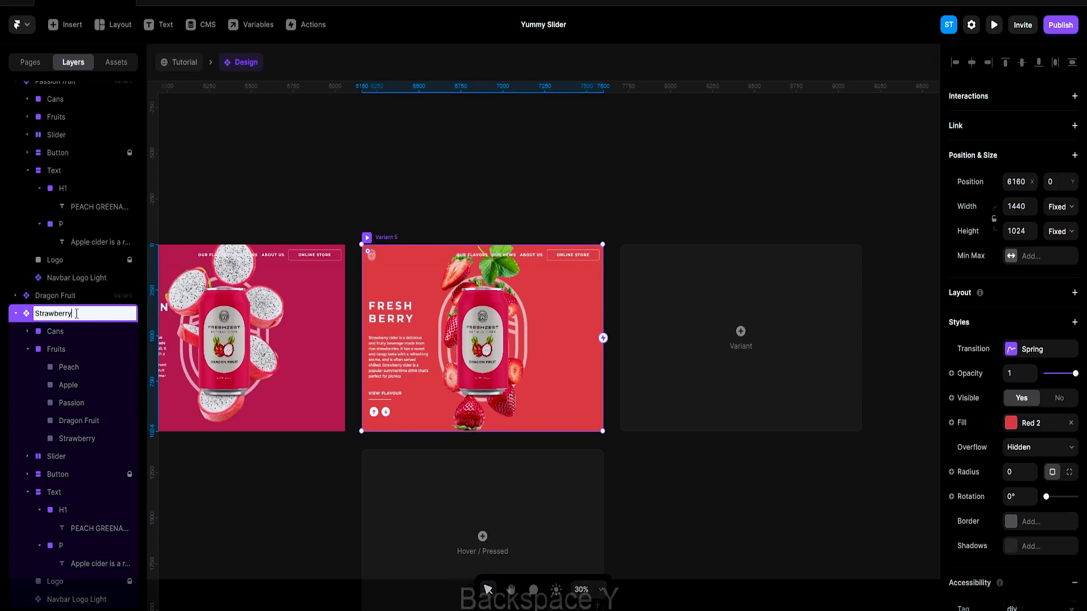
pyautogui.press('Return')
pyautogui.click(497, 184)
# Collapse the layers of the Passion fruit, Apple, Peach and Strawberry variants in the layer tree
pyautogui.scroll(-3, 497, 185)
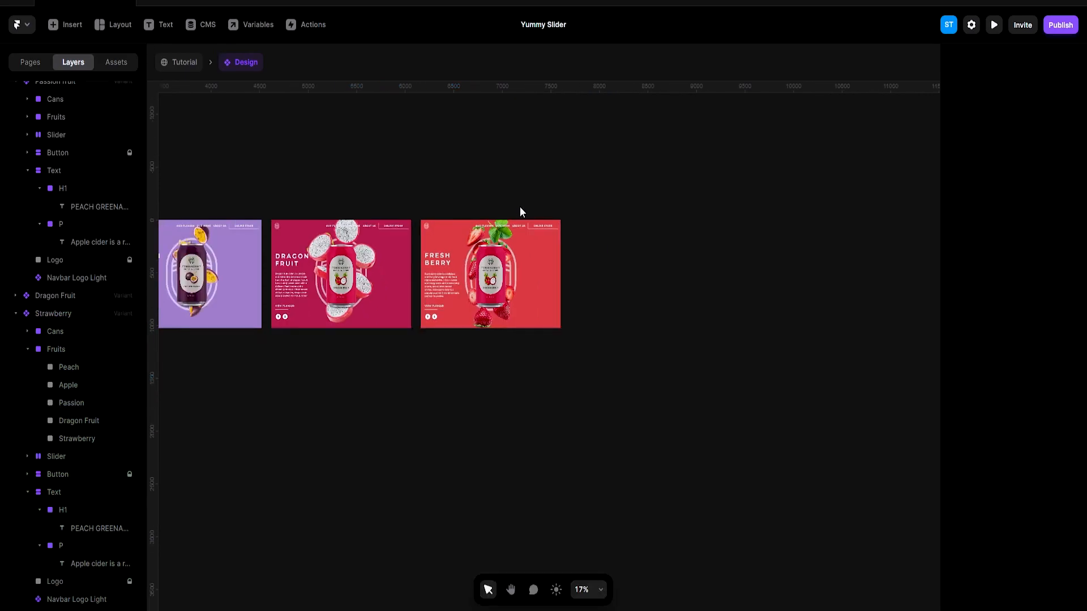
pyautogui.hscroll(-10, 585, 216)
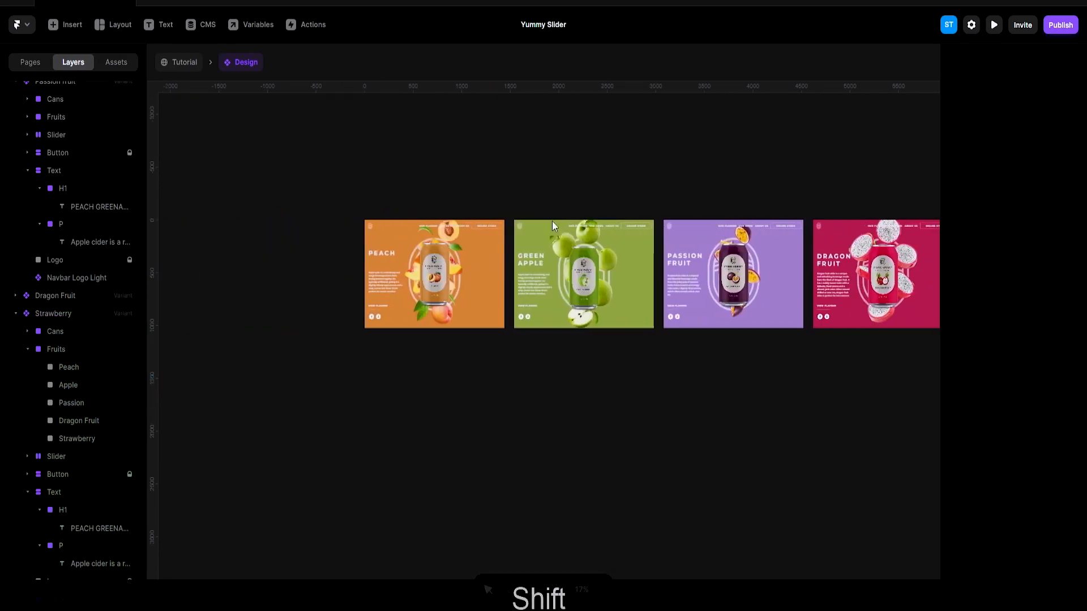
pyautogui.scroll(4, 38, 195)
pyautogui.click(16, 328)
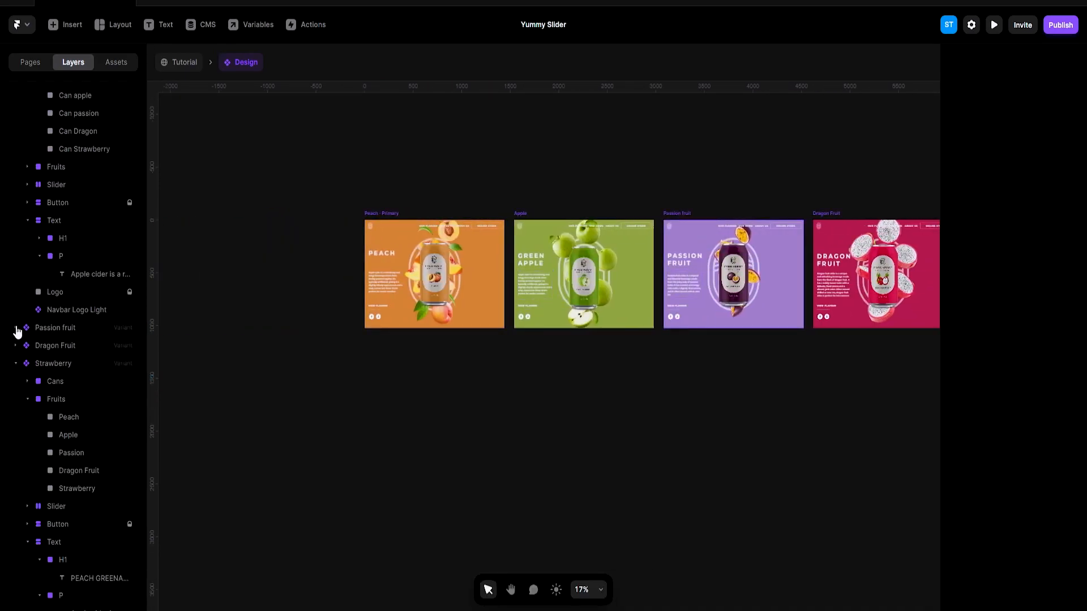
pyautogui.scroll(3, 2, 255)
pyautogui.click(16, 244)
pyautogui.click(15, 100)
pyautogui.click(15, 171)
# Expand the Peach primary variant and draw a frame about 133 by 283 on it, beside the can
pyautogui.keyDown('ctrl'); pyautogui.scroll(-3, 210, 356); pyautogui.keyUp('ctrl')
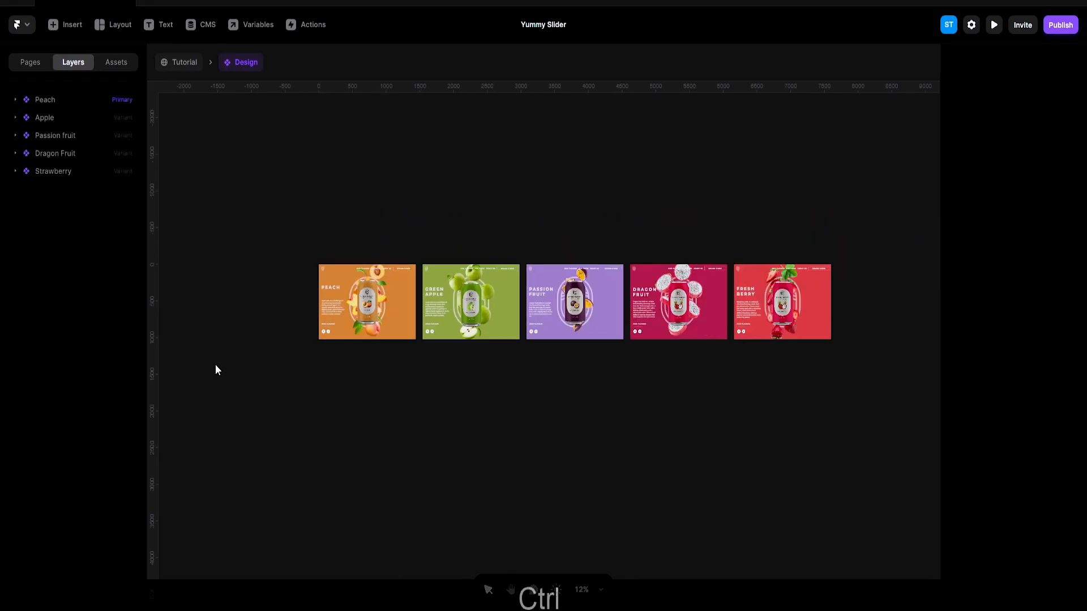
pyautogui.hscroll(2, 351, 374)
pyautogui.keyDown('ctrl'); pyautogui.scroll(3, 758, 363); pyautogui.keyUp('ctrl')
pyautogui.keyDown('shift'); pyautogui.hscroll(-6, 727, 325); pyautogui.keyUp('shift')
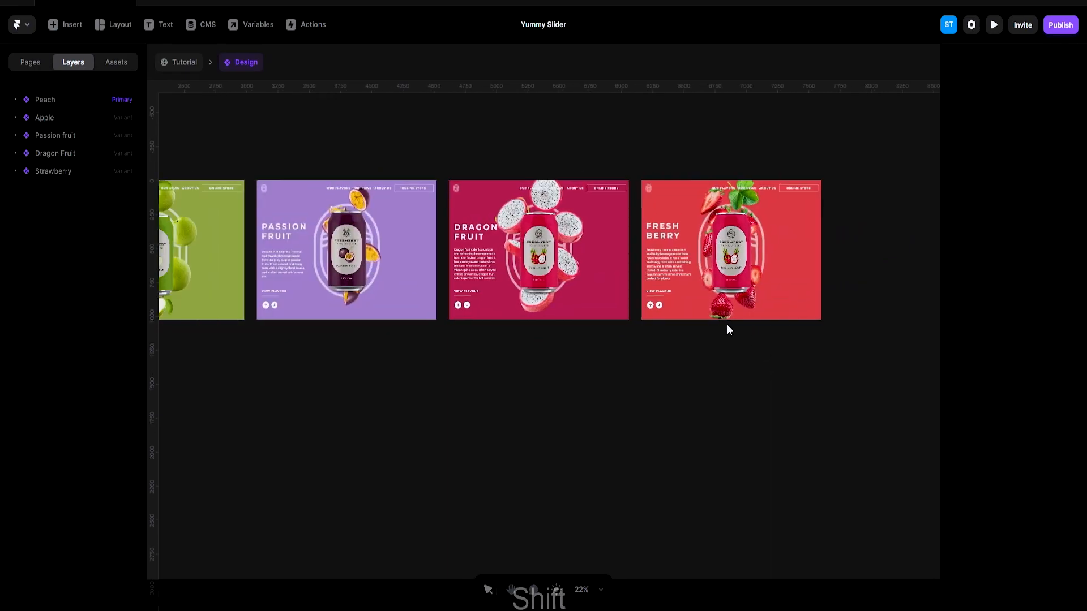
pyautogui.click(287, 175)
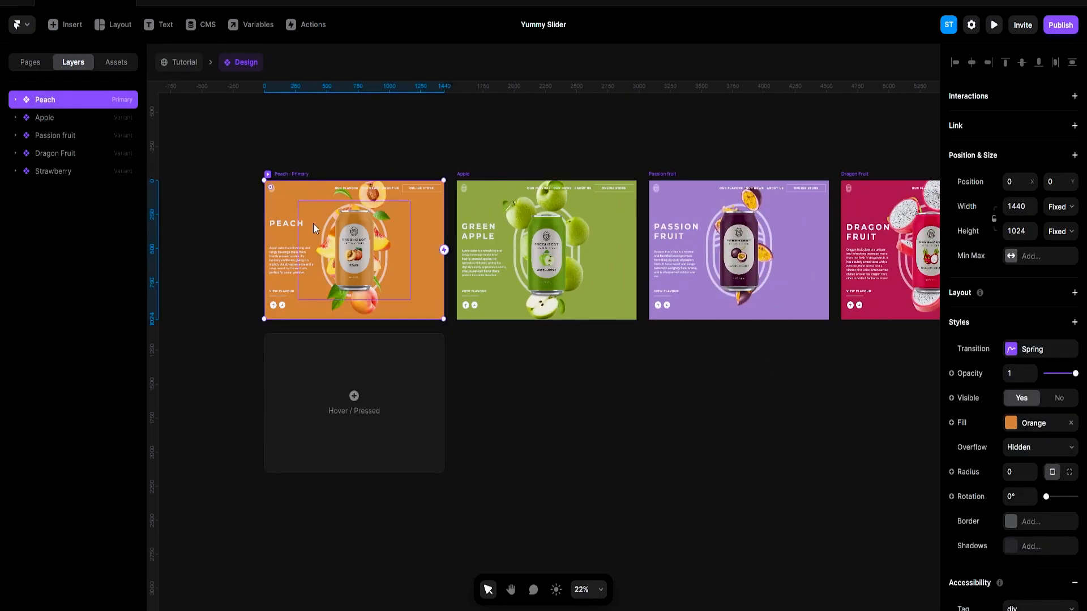
pyautogui.keyDown('ctrl'); pyautogui.scroll(1, 315, 228); pyautogui.keyUp('ctrl')
pyautogui.scroll(2, 335, 260)
pyautogui.click(15, 101)
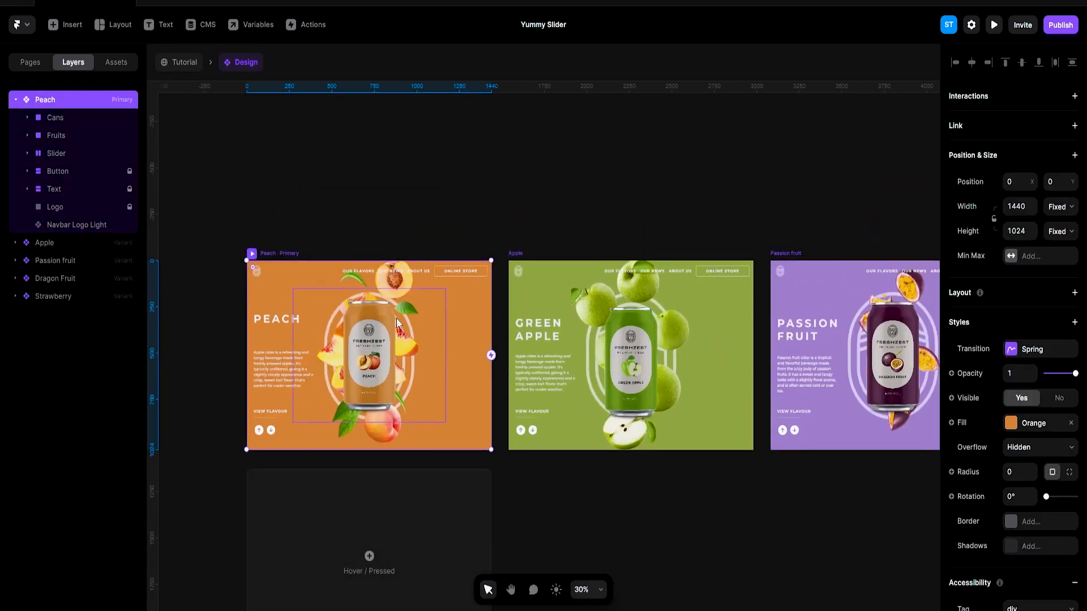
pyautogui.press('f')
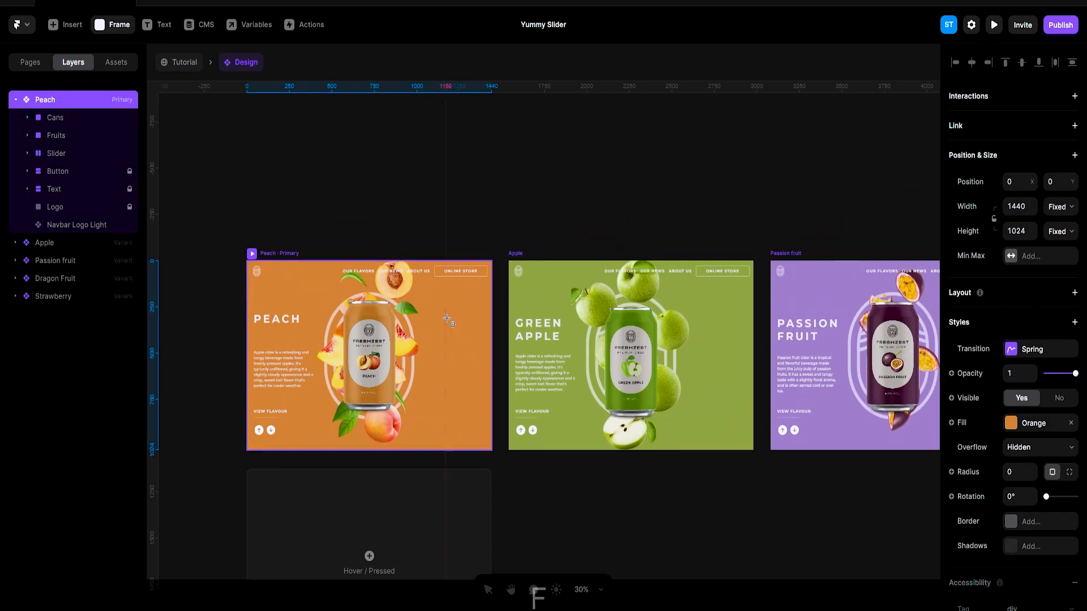
pyautogui.keyDown('shift'); pyautogui.moveTo(446, 318); pyautogui.dragTo(487, 371); pyautogui.keyUp('shift')
pyautogui.hscroll(-1, 488, 371)
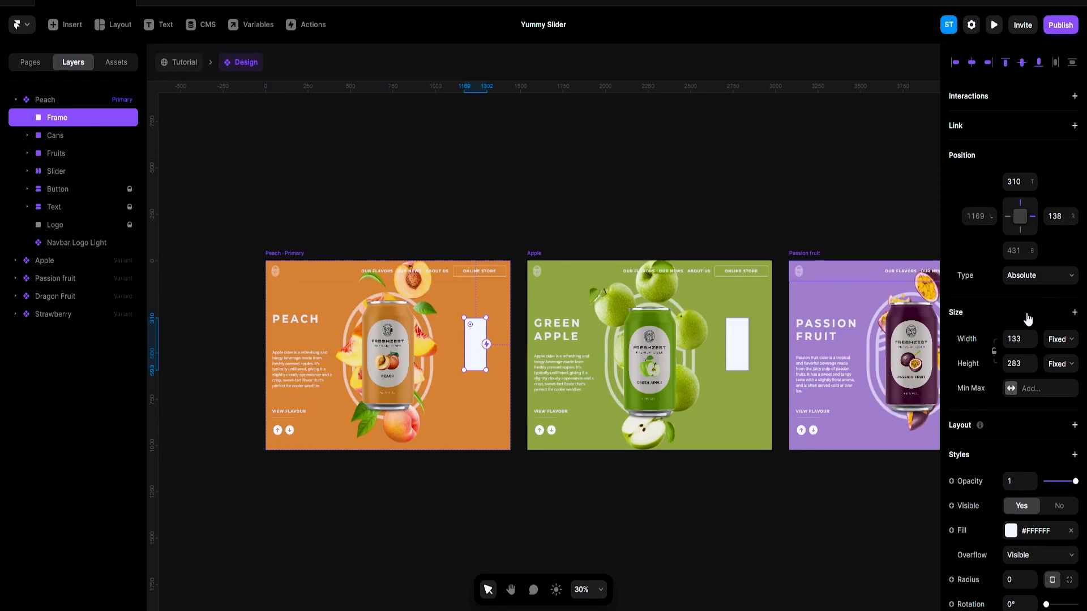
# Set the new frame's width and height to 200
pyautogui.write('200')
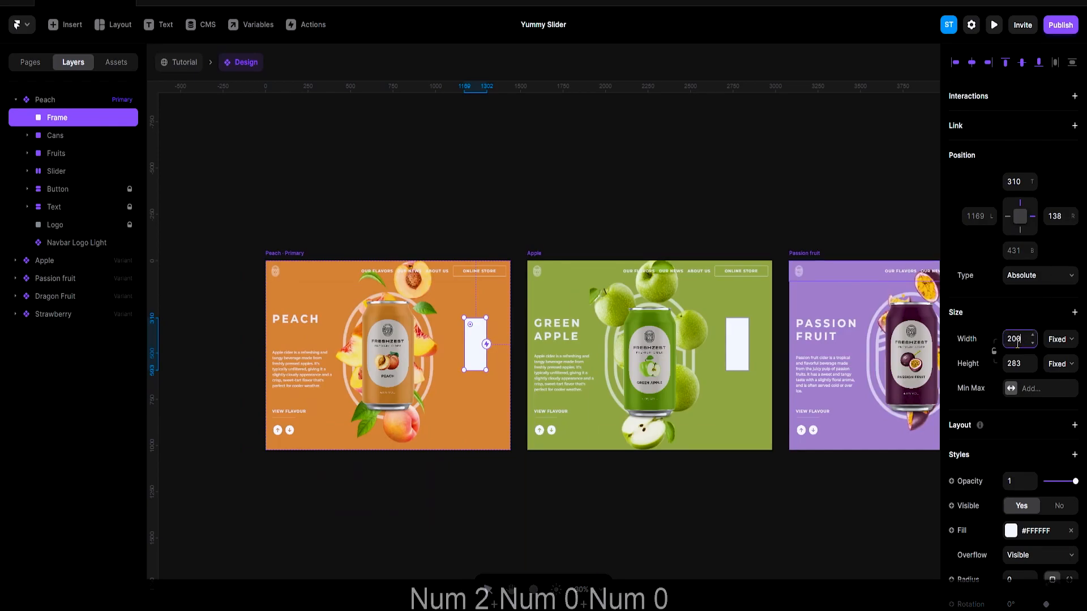
pyautogui.click(1010, 363)
pyautogui.write('200')
pyautogui.press('Return')
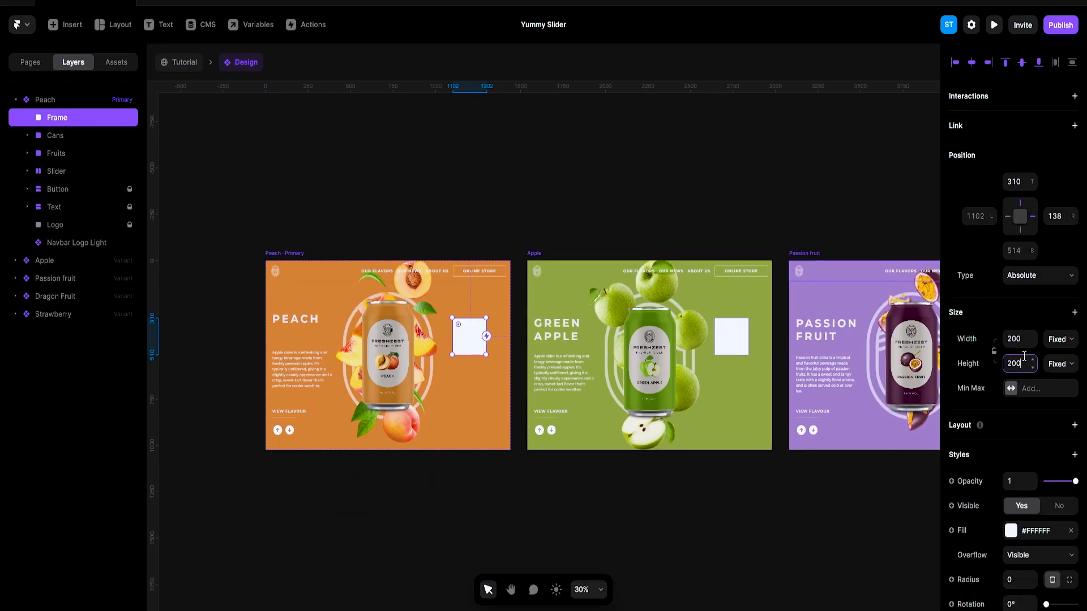
# Set the new frame's width and height to 260 with locked proportions
pyautogui.write('260')
pyautogui.click(1017, 358)
pyautogui.write('260')
# Round the new white frame into a circle with a corner radius of 100%
pyautogui.scroll(-5, 1049, 382)
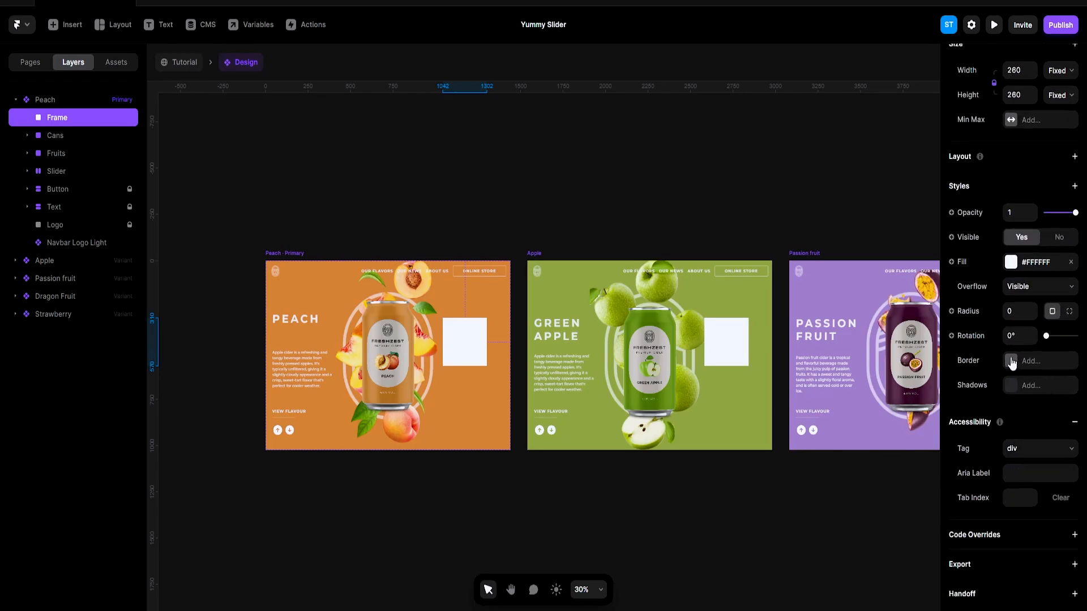
pyautogui.write('100')
pyautogui.press('shift')
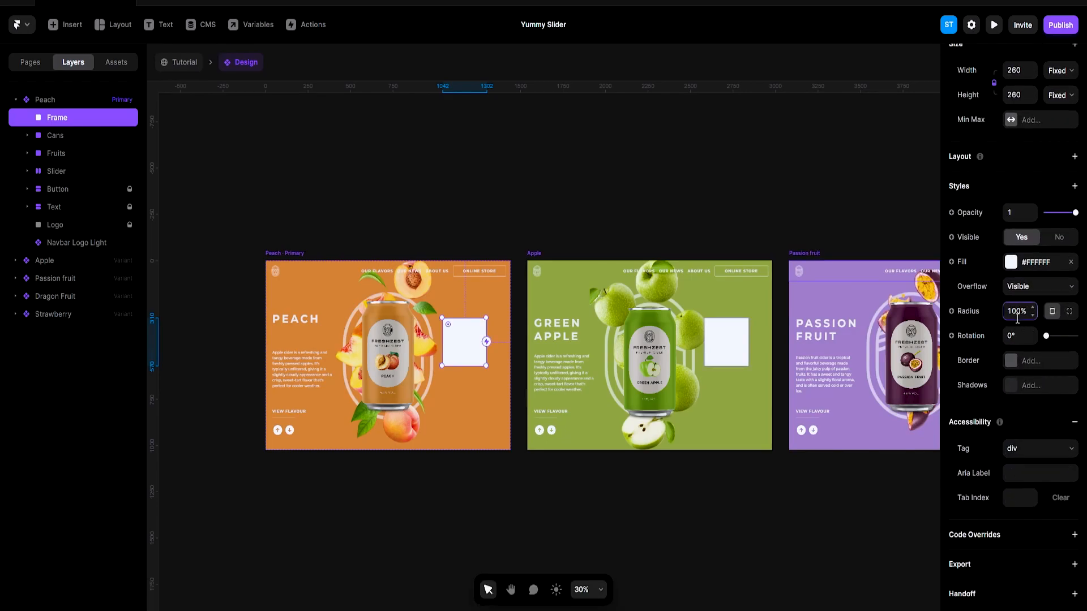
pyautogui.press('Return')
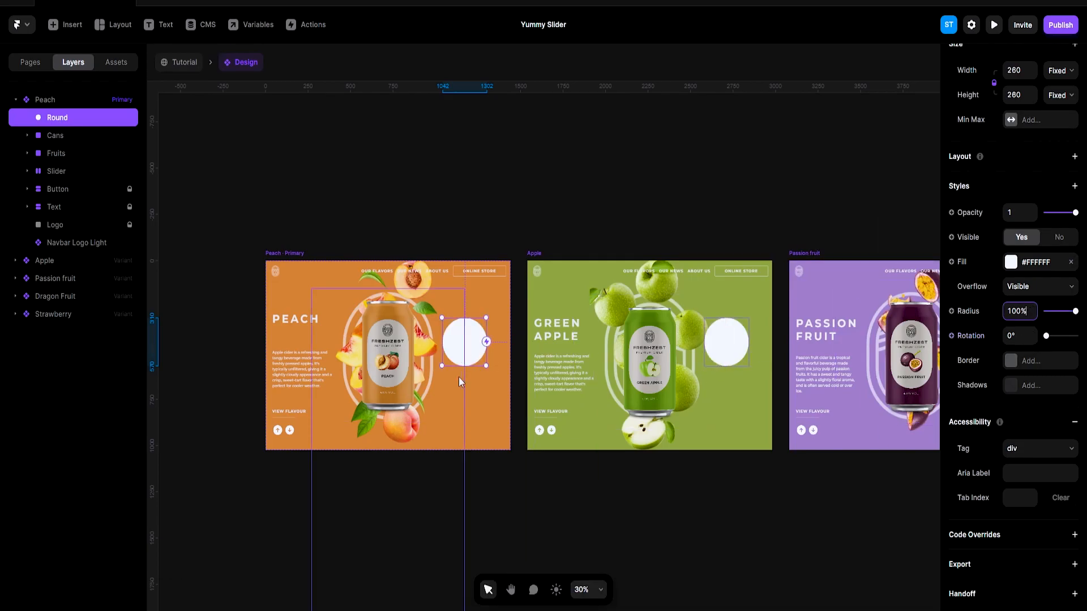
# Add a blur filter of 60 to the white circle in the Peach primary variant
pyautogui.scroll(5, 437, 349)
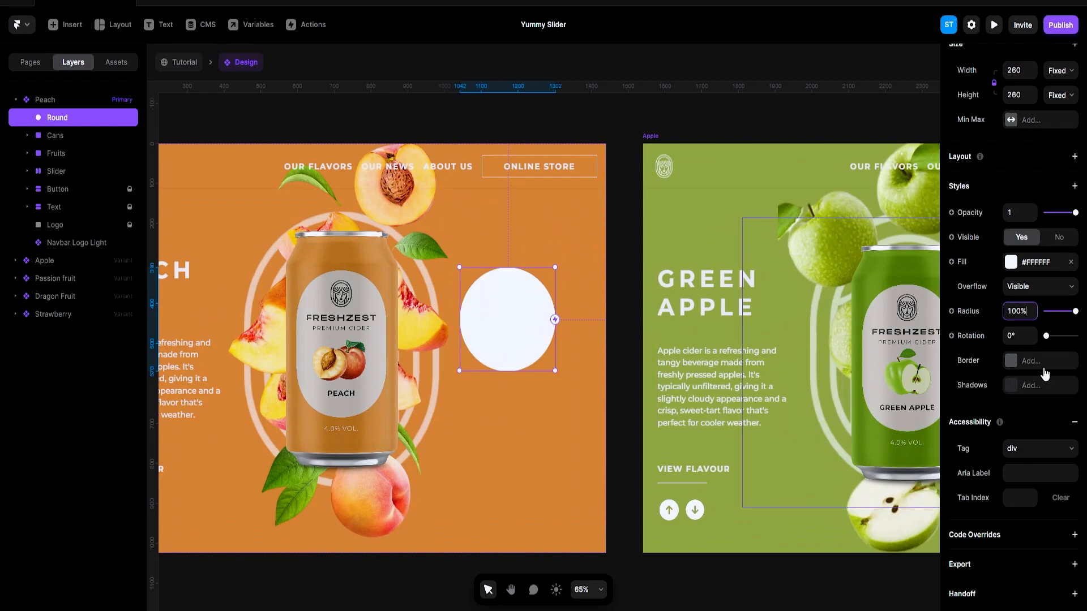
pyautogui.scroll(4, 1075, 245)
pyautogui.scroll(-4, 1053, 266)
pyautogui.scroll(1, 1053, 317)
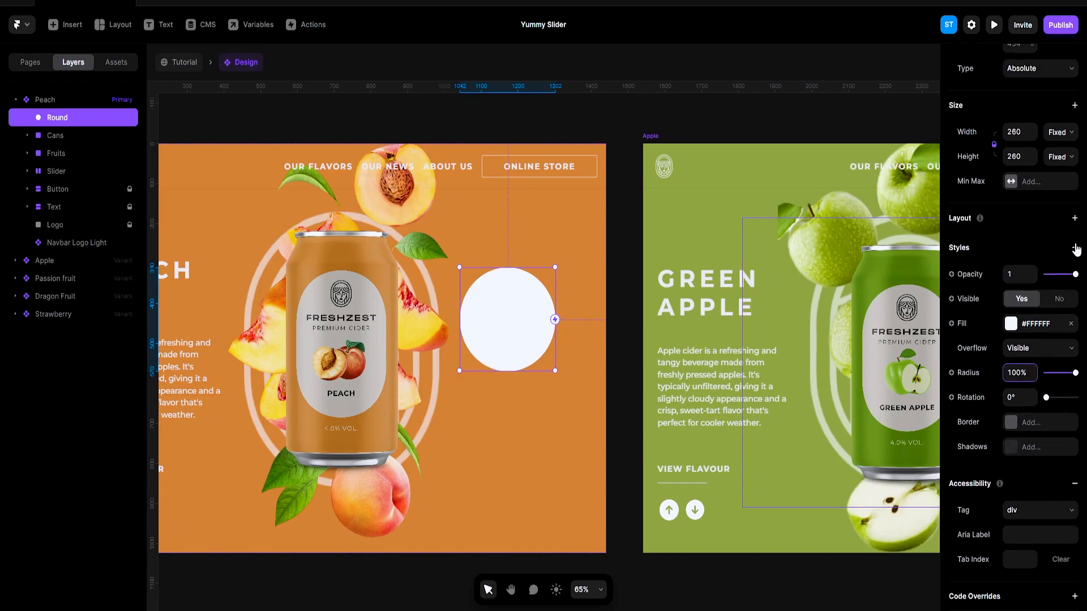
pyautogui.click(1074, 248)
pyautogui.moveTo(1060, 285)
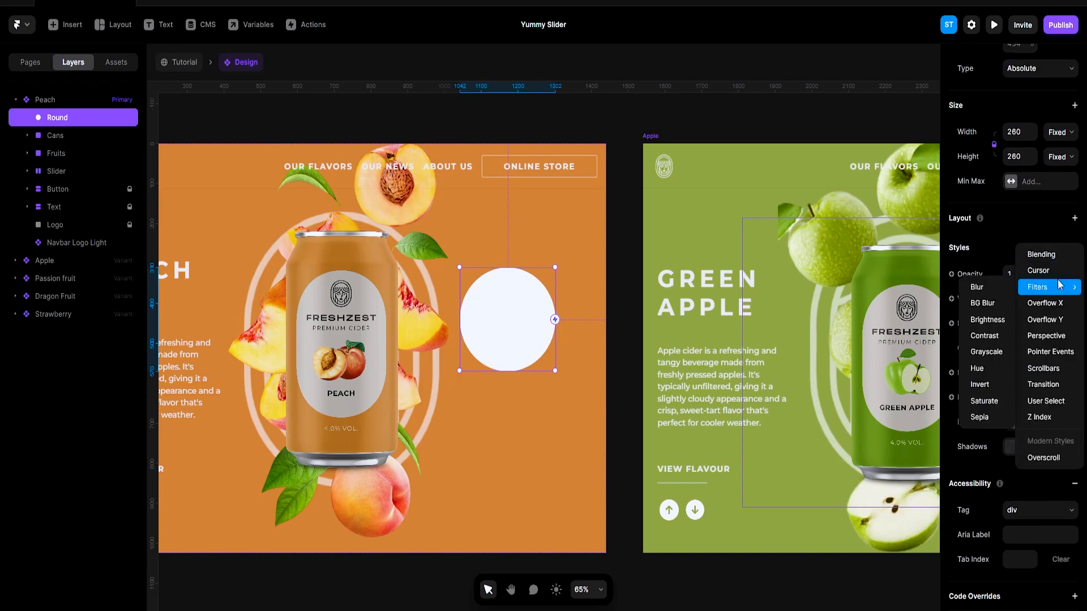
pyautogui.click(978, 288)
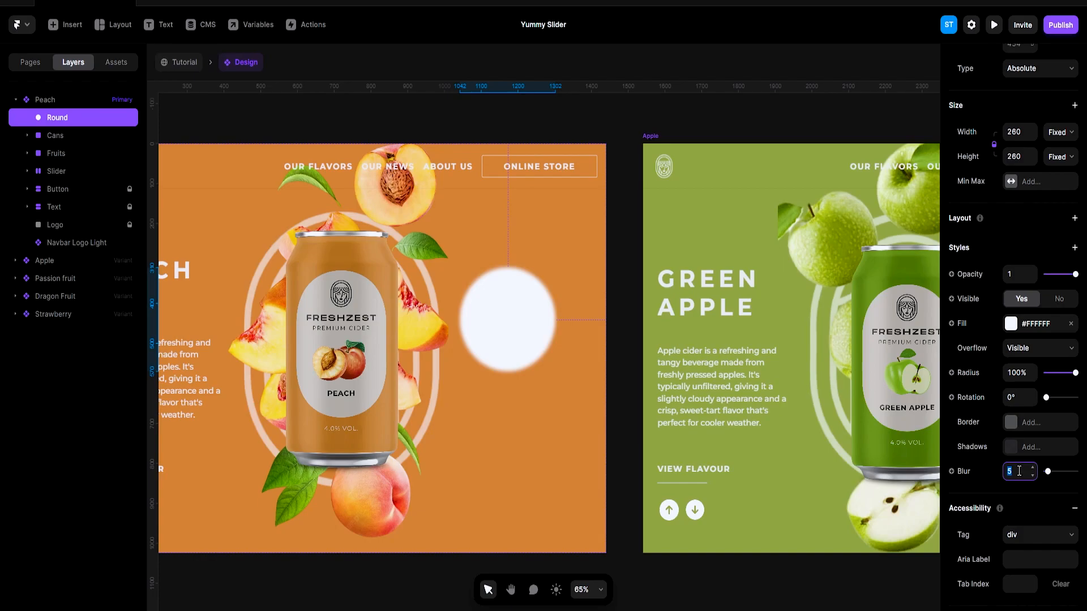
pyautogui.write('60')
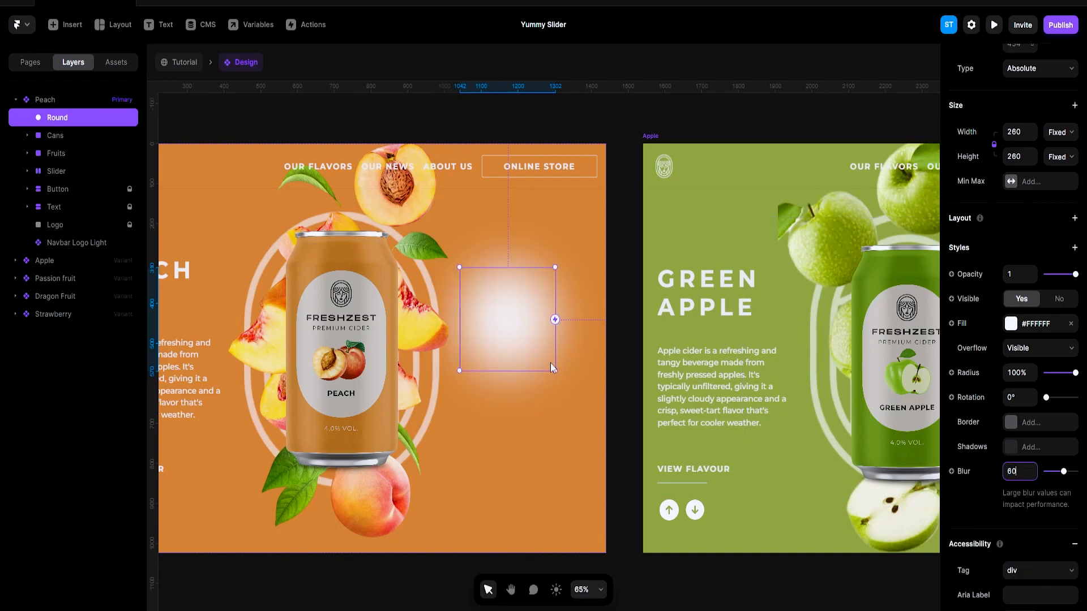
# Set the blurred circle's opacity to 0.6 and move it up and outward, to about 213 from the variant's top edge
pyautogui.write('0.6')
pyautogui.press('Return')
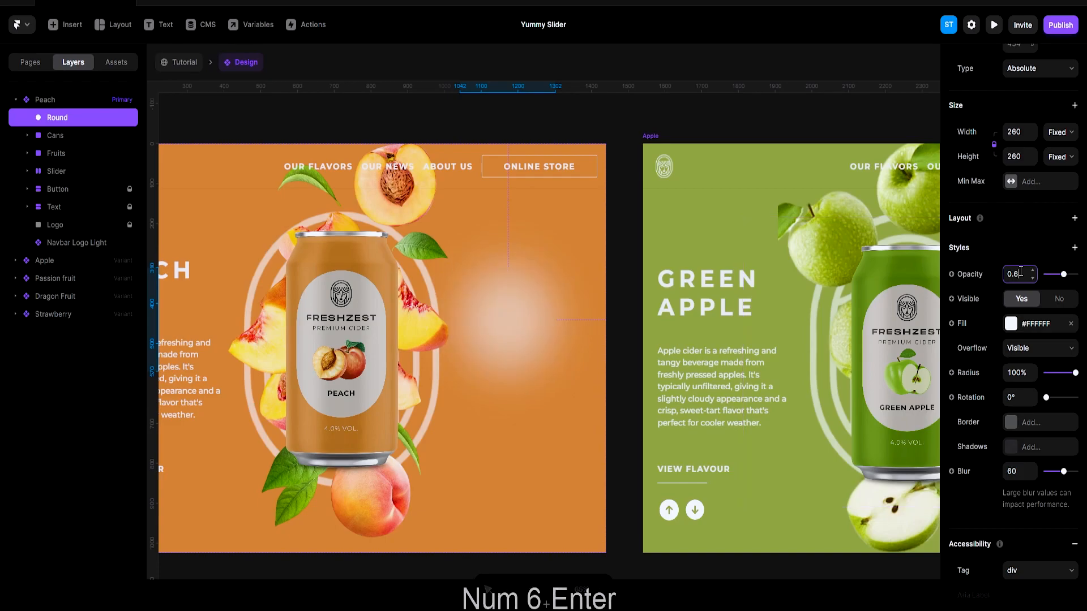
pyautogui.moveTo(516, 310); pyautogui.dragTo(539, 270)
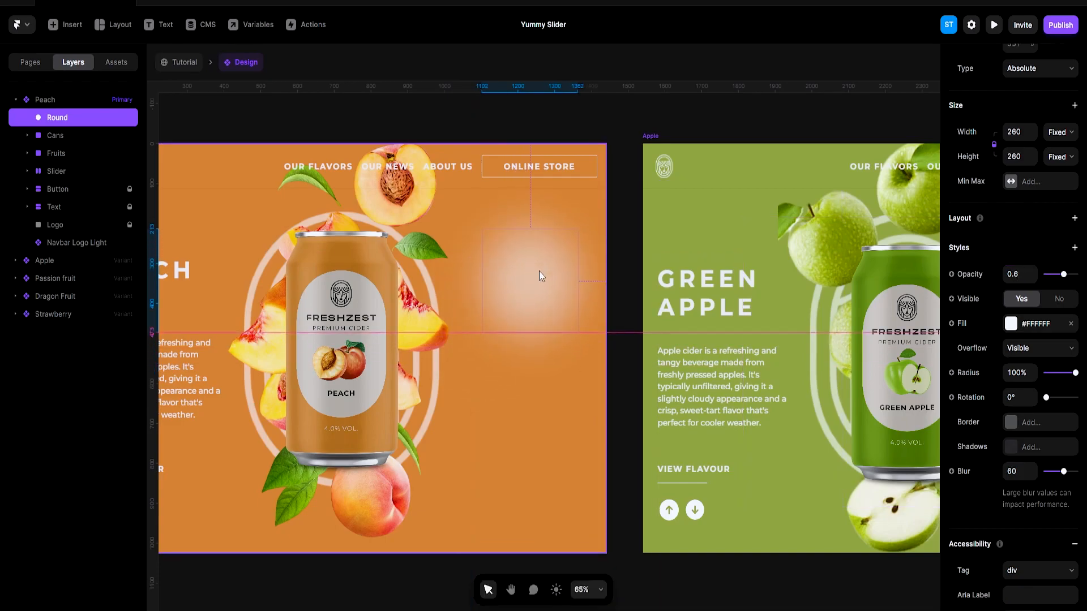
# Lower the blurred circle slightly in the Apple variant, and place it about 291 from the bottom and 159 from the right in Passion fruit
pyautogui.scroll(-5, 539, 271)
pyautogui.hscroll(3, 720, 280)
pyautogui.click(721, 276)
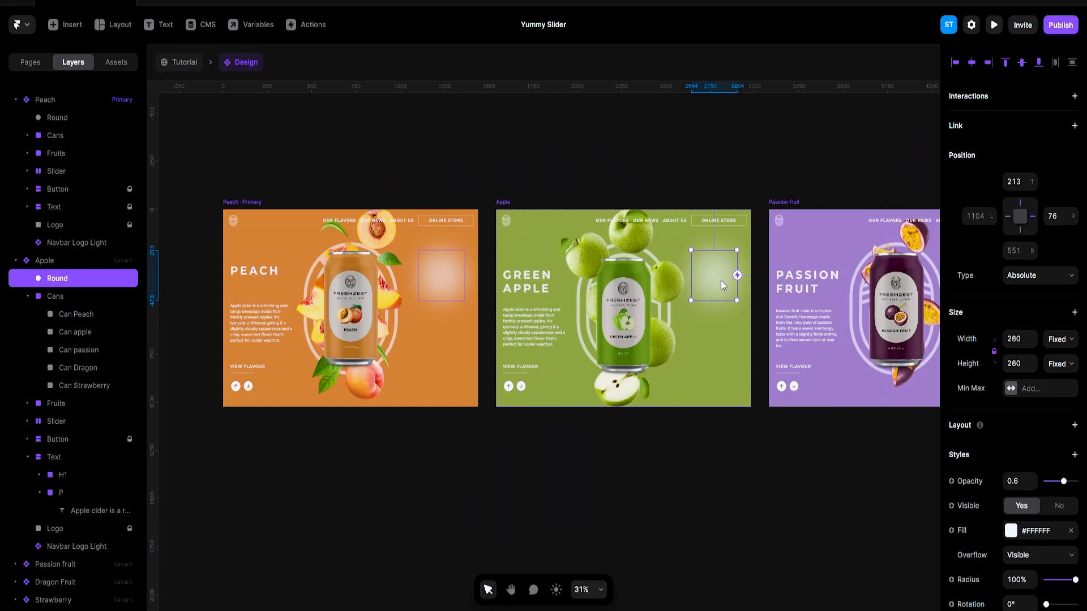
pyautogui.hscroll(3, 719, 306)
pyautogui.moveTo(803, 284); pyautogui.dragTo(787, 334)
pyautogui.hscroll(3, 764, 346)
pyautogui.hscroll(2, 743, 358)
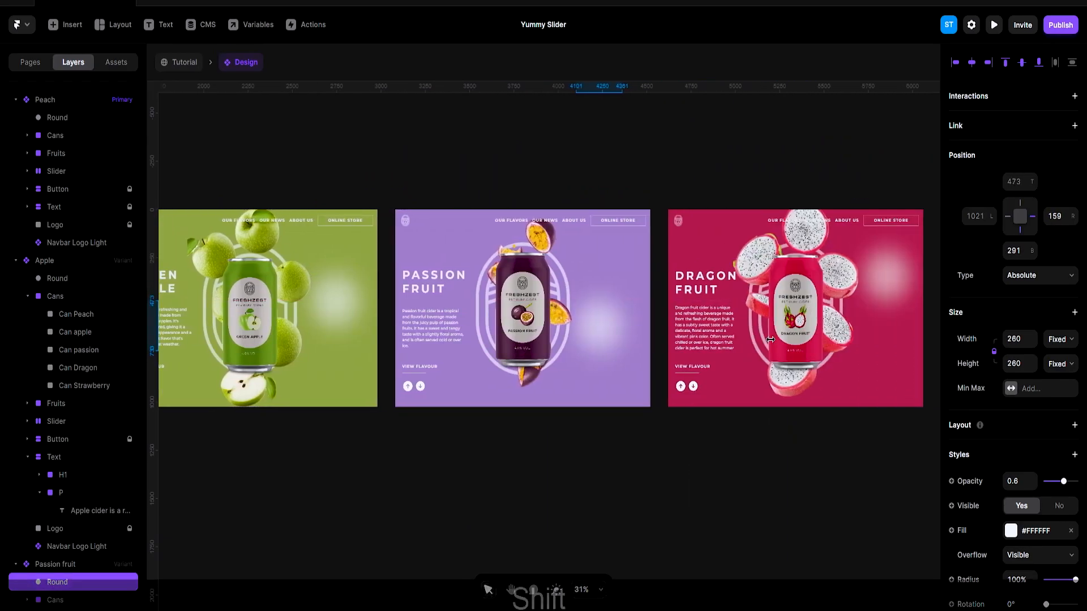
# Move the Dragon Fruit circle to about 174 from the bottom and 196 from the right, and the Strawberry circle down beside its can
pyautogui.moveTo(885, 283); pyautogui.dragTo(864, 355)
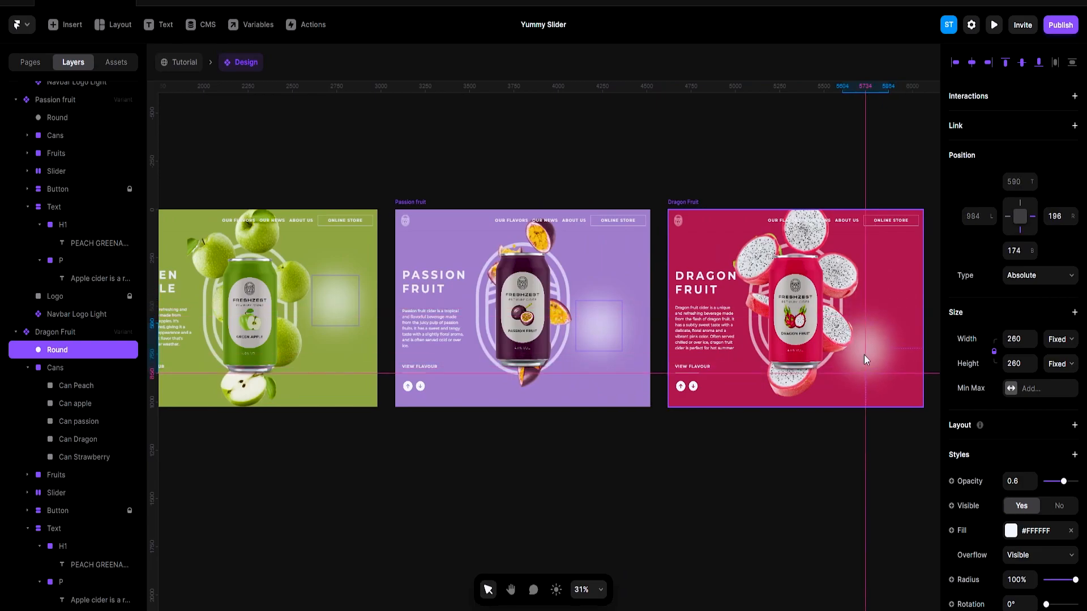
pyautogui.hscroll(5, 861, 356)
pyautogui.moveTo(859, 291); pyautogui.dragTo(828, 382)
pyautogui.click(756, 164)
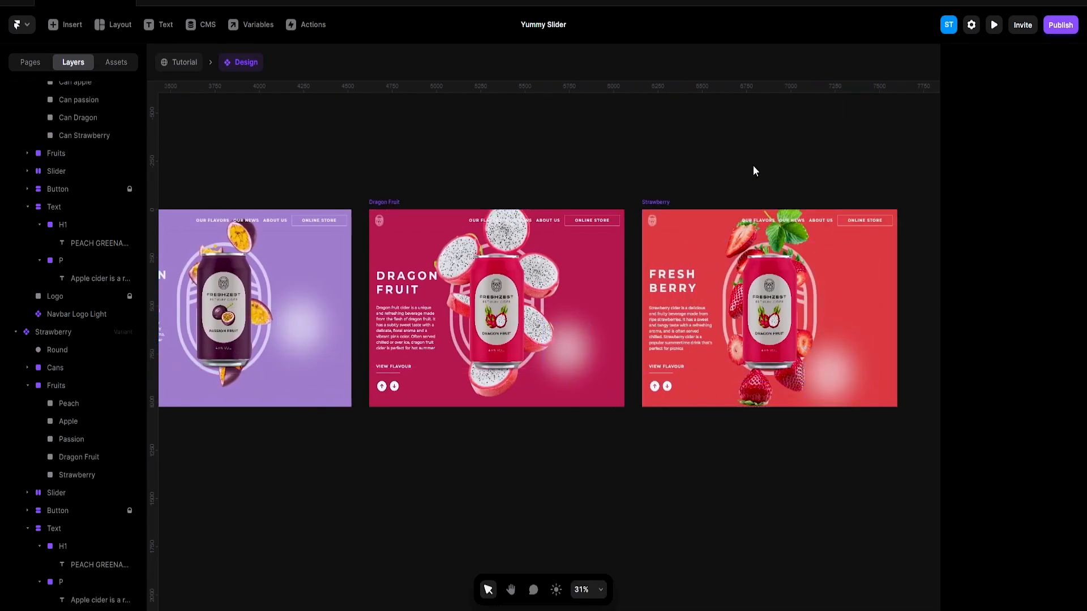
# Expand the Text and P layers of the Peach primary variant and select the description paragraph inside
pyautogui.hscroll(-10, 647, 283)
pyautogui.hscroll(-6, 648, 284)
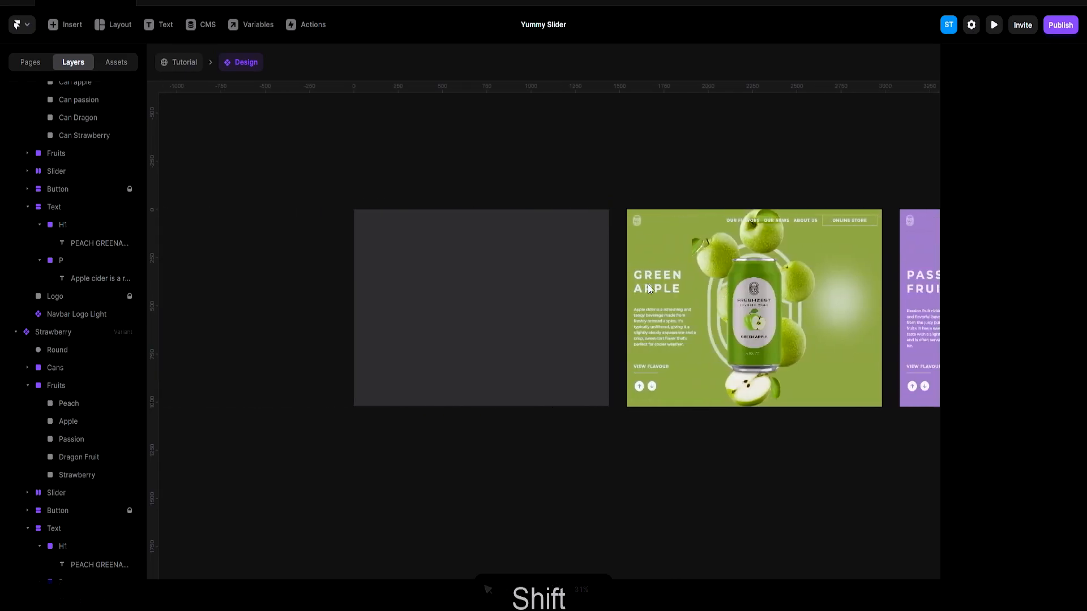
pyautogui.scroll(5, 84, 199)
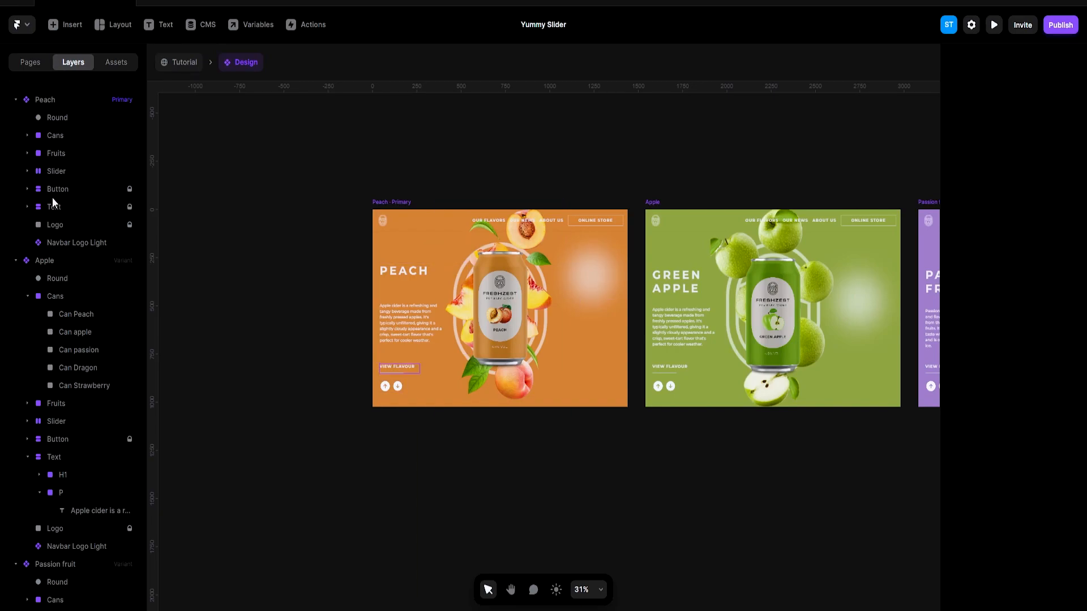
pyautogui.click(28, 207)
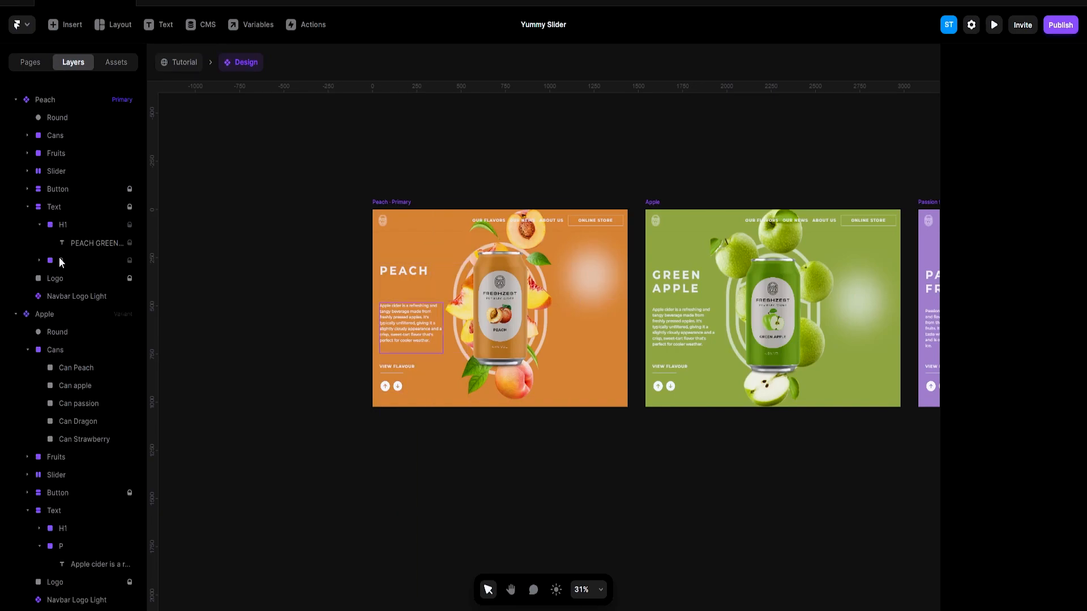
pyautogui.click(60, 260)
pyautogui.click(40, 261)
pyautogui.click(107, 280)
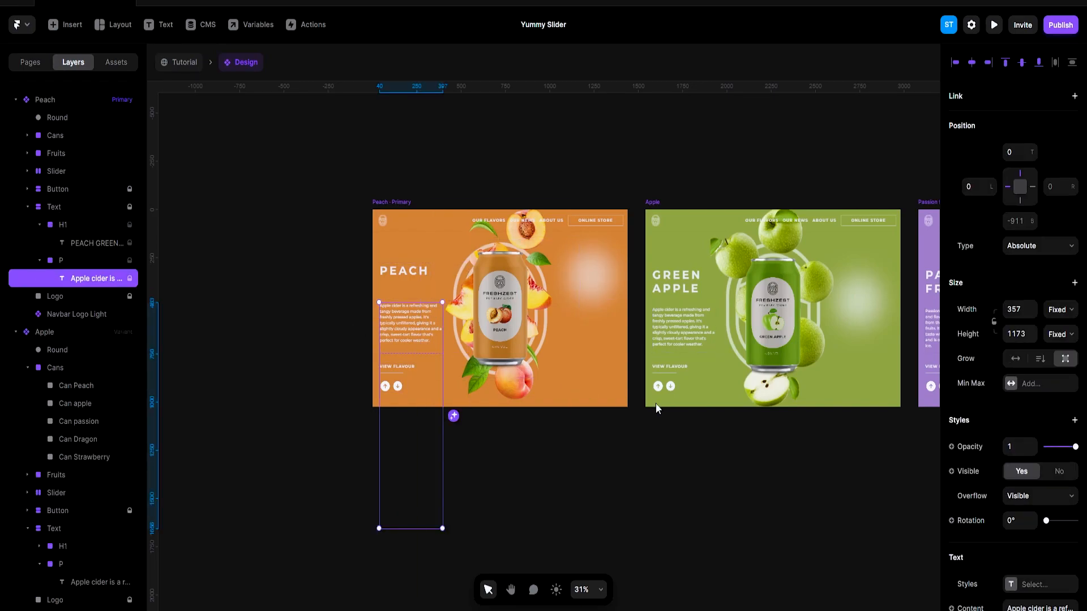
pyautogui.scroll(5, 371, 335)
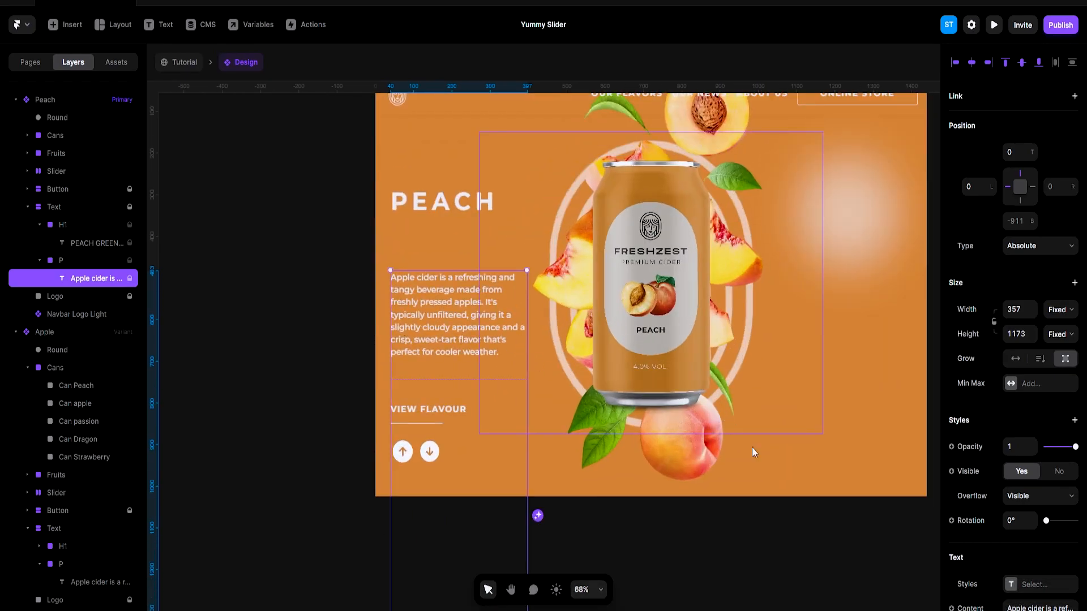
# Switch to Figma, move the H1 frame well above the P frame, and turn off content clipping on the P frame
pyautogui.moveTo(669, 610)
pyautogui.click(670, 576)
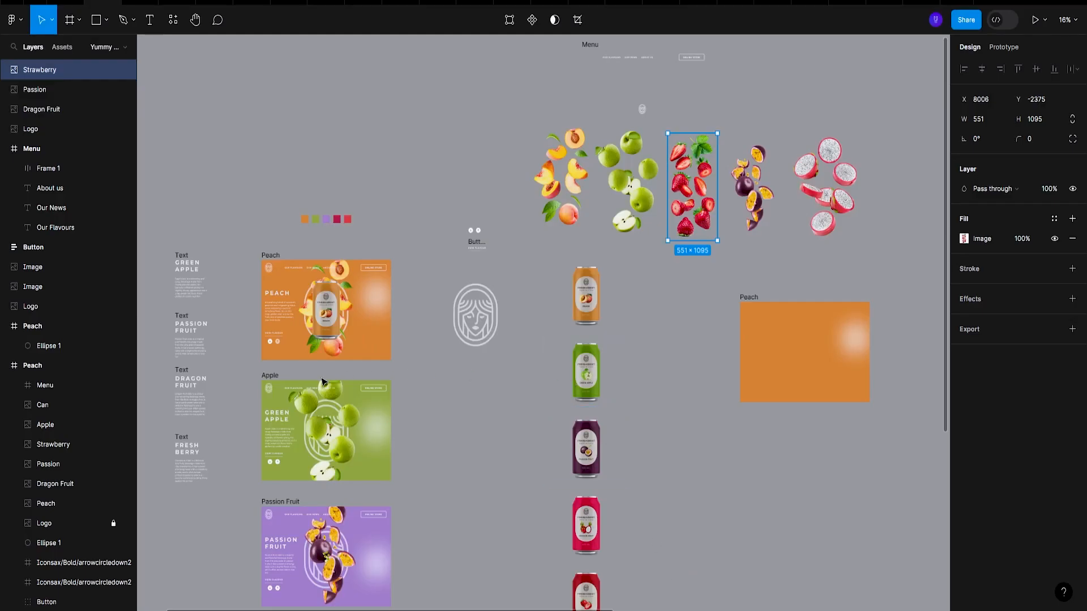
pyautogui.hscroll(-8, 327, 369)
pyautogui.click(535, 249)
pyautogui.hotkey('ctrl', 'v')
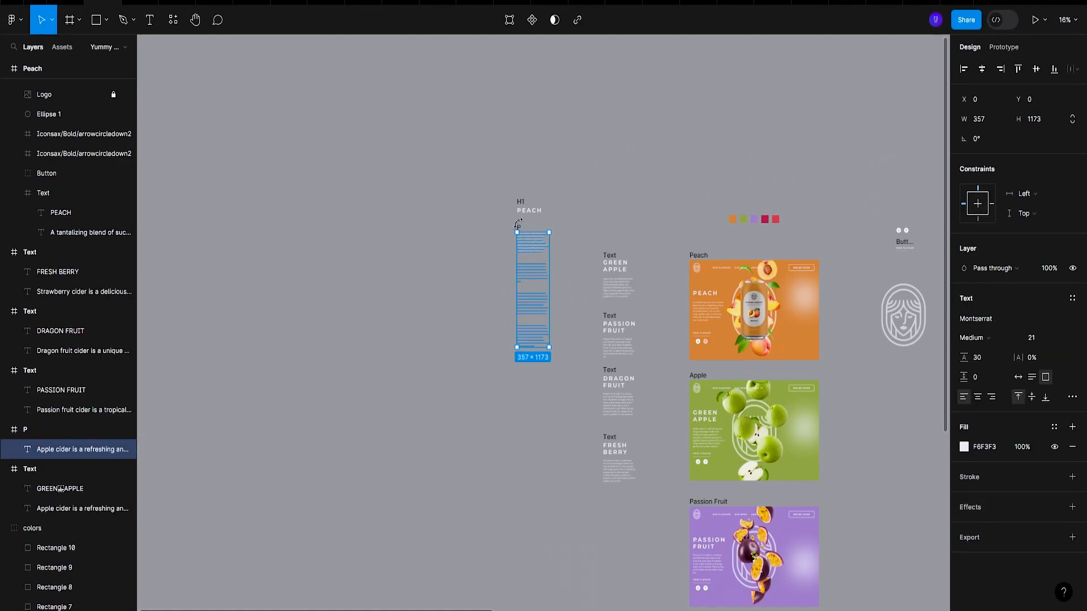
pyautogui.click(520, 227)
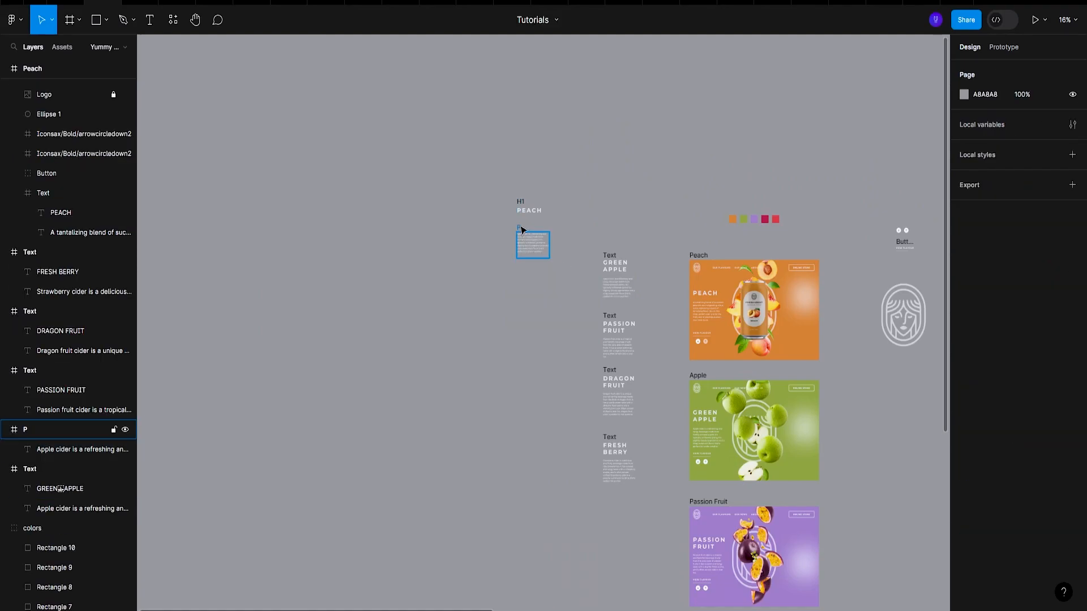
pyautogui.moveTo(526, 201); pyautogui.dragTo(530, 99)
pyautogui.moveTo(521, 231); pyautogui.dragTo(517, 238)
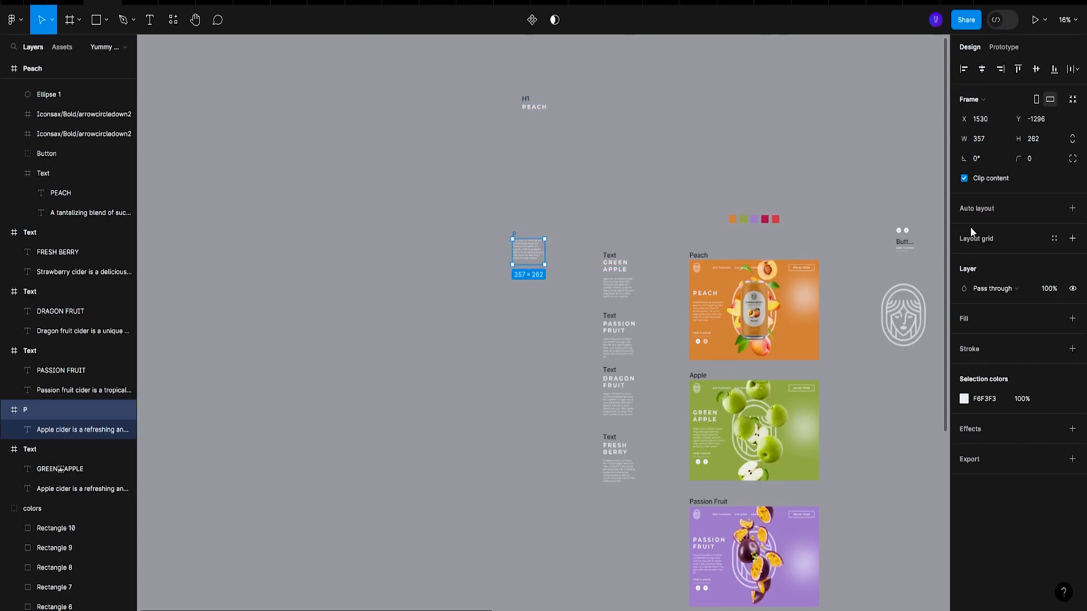
pyautogui.scroll(3, 506, 309)
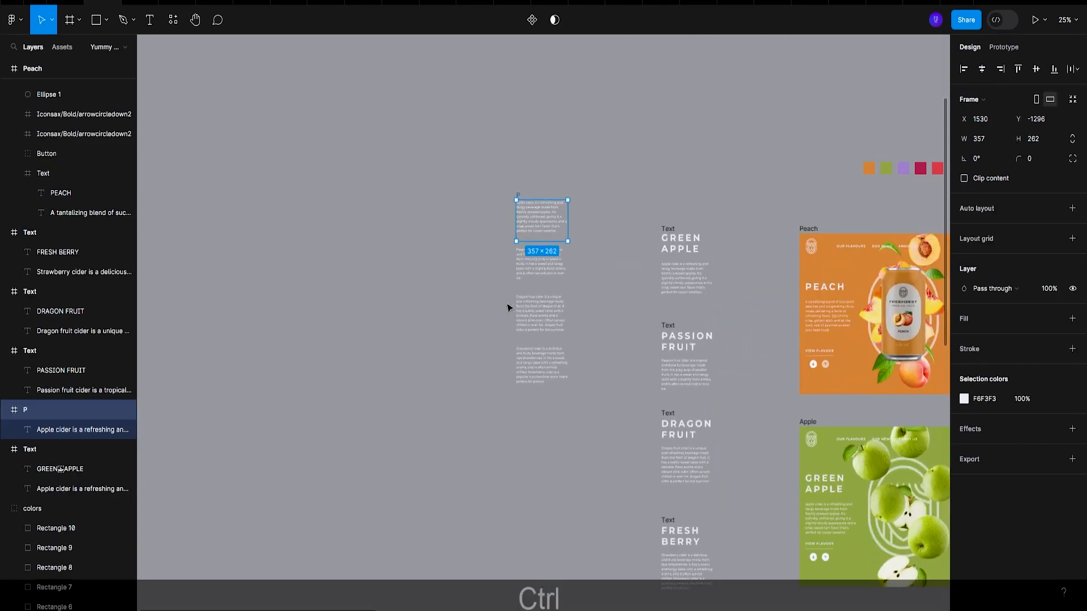
# Copy the full peach description text, "A tantalizing blend of succulent peaches...", from the Peach design frame
pyautogui.hscroll(3, 560, 306)
pyautogui.doubleClick(647, 313)
pyautogui.scroll(5, 666, 313)
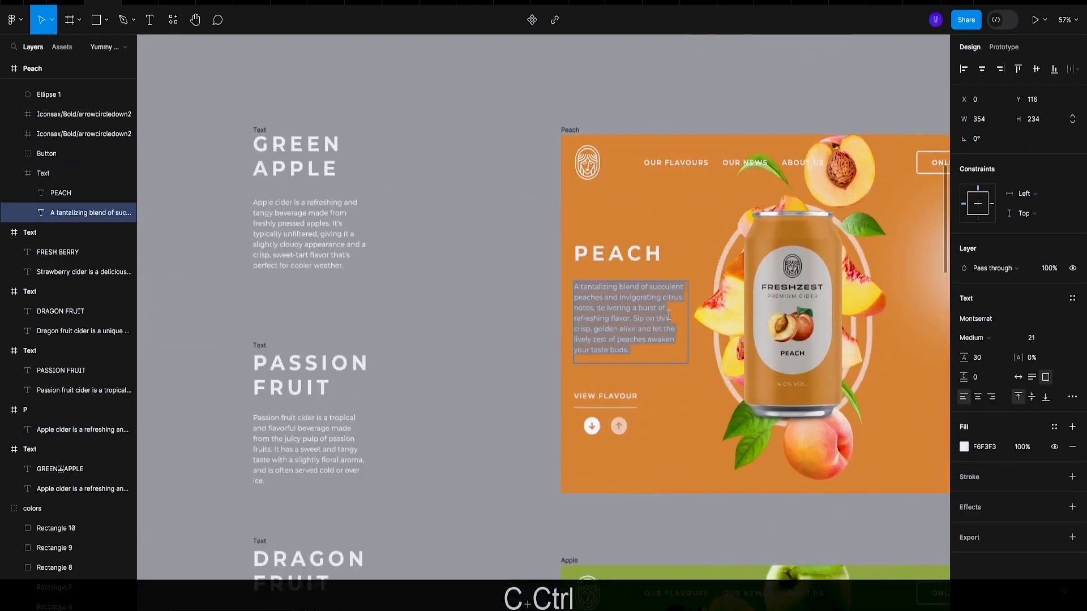
pyautogui.scroll(-3, 712, 398)
pyautogui.hscroll(-3, 441, 240)
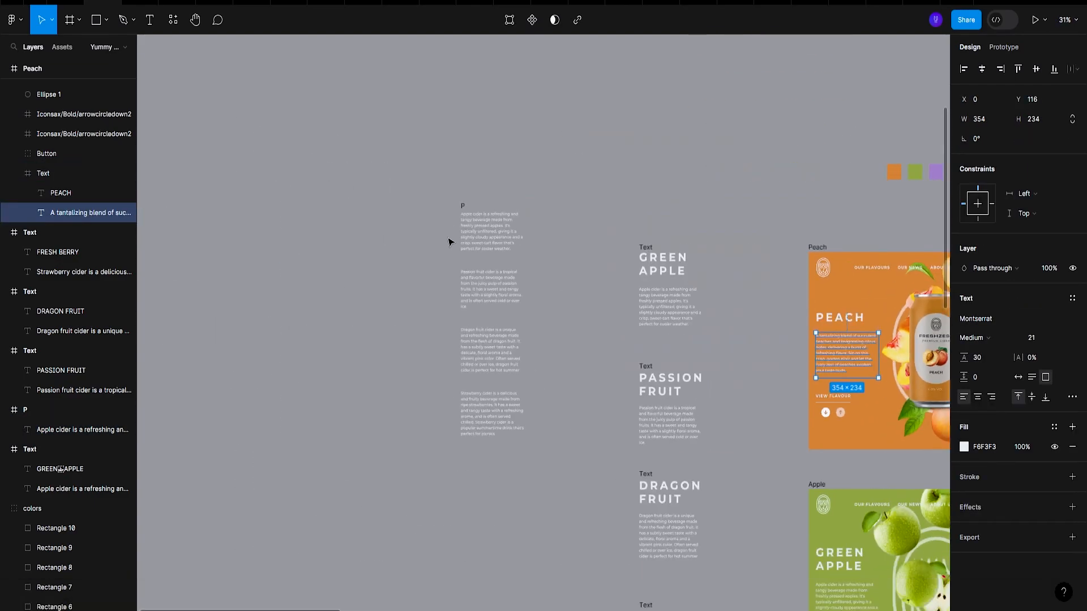
# Insert the copied peach description above the apple description in the P frame's text, separated by blank lines
pyautogui.click(486, 232)
pyautogui.press('Return')
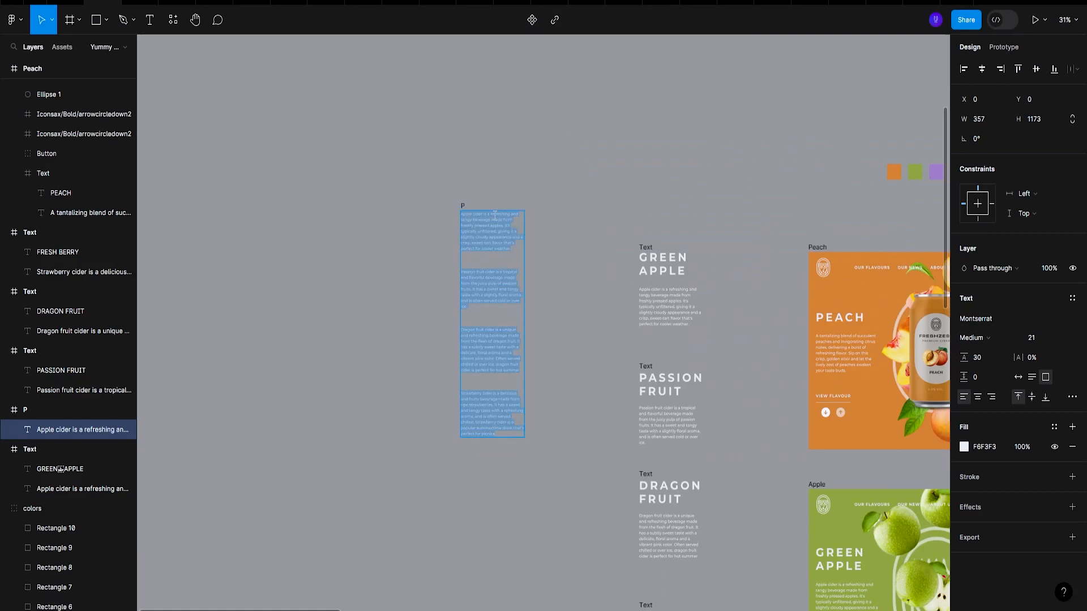
pyautogui.press('Left')
pyautogui.press('Return')
pyautogui.press('Return')
pyautogui.press('Return')
pyautogui.press('Return')
pyautogui.press('Up')
pyautogui.press('Up')
pyautogui.press('Up')
pyautogui.press('Up')
pyautogui.press('Up')
pyautogui.write('A tantalizing blend of succulent peaches and invigorating citrus notes, delivering a burst of refreshing flavor. Sip on this crisp, golden elixir and let the lively zest of peaches awaken your taste buds.')
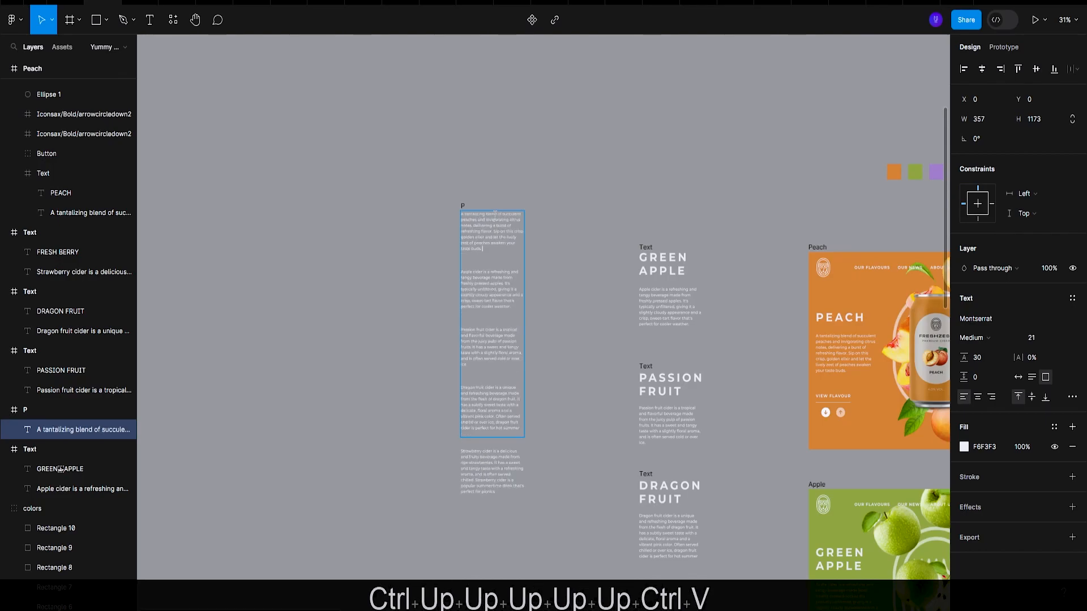
# Turn content clipping back on for the P frame and copy it with the Figma to HTML with Framer plugin
pyautogui.hotkey('ctrl', 'a')
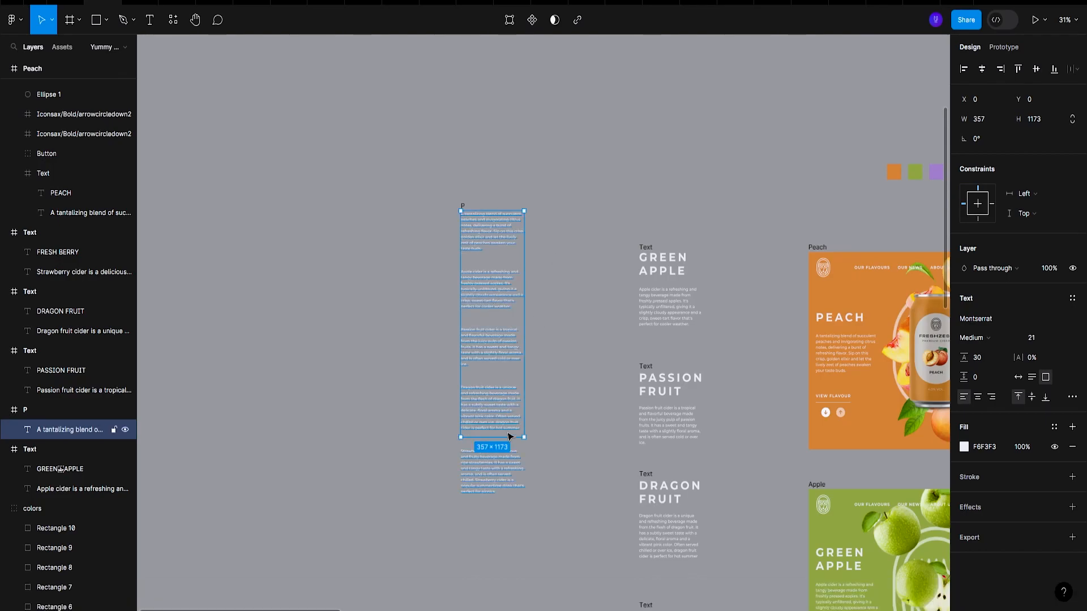
pyautogui.click(465, 206)
pyautogui.click(964, 178)
pyautogui.hotkey('ctrl', 'p')
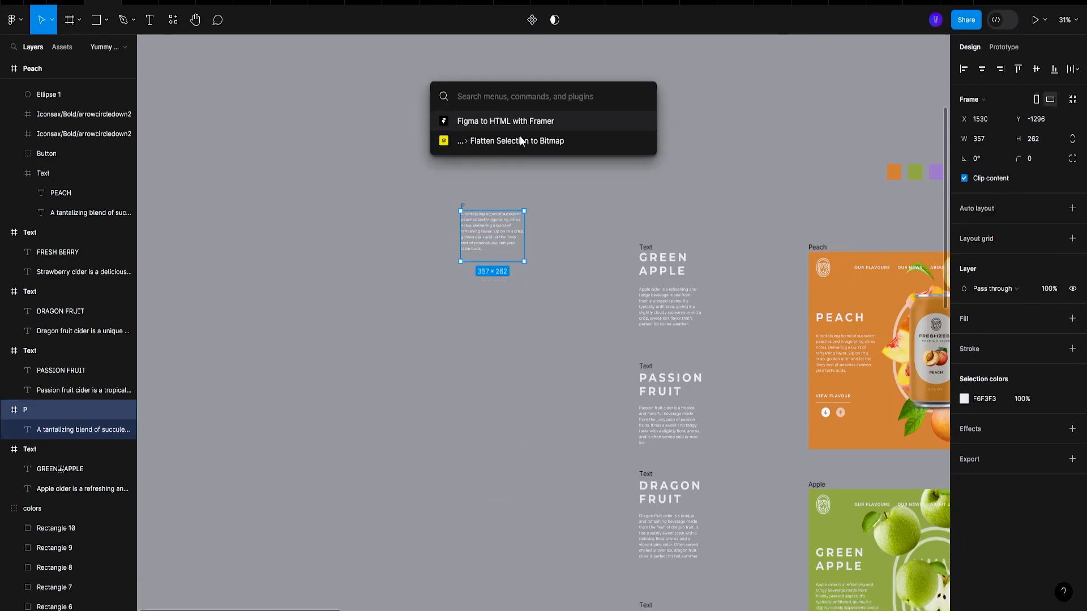
pyautogui.press('Return')
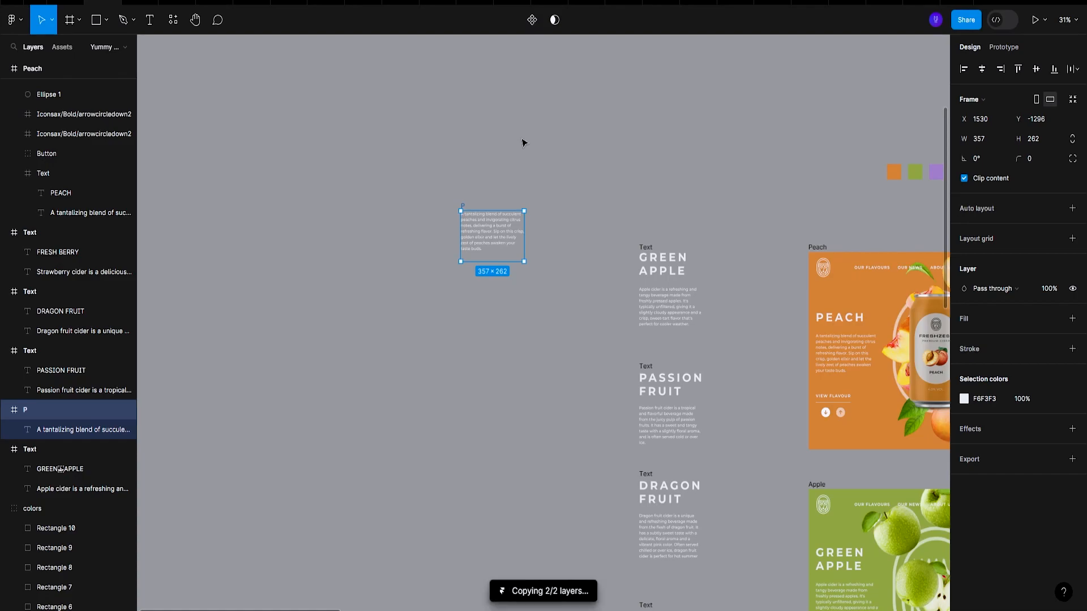
# Switch back to Framer, paste the copied P frame into the Peach variant's Text stack, and delete the old P frame
pyautogui.hotkey('alt', 'Tab')
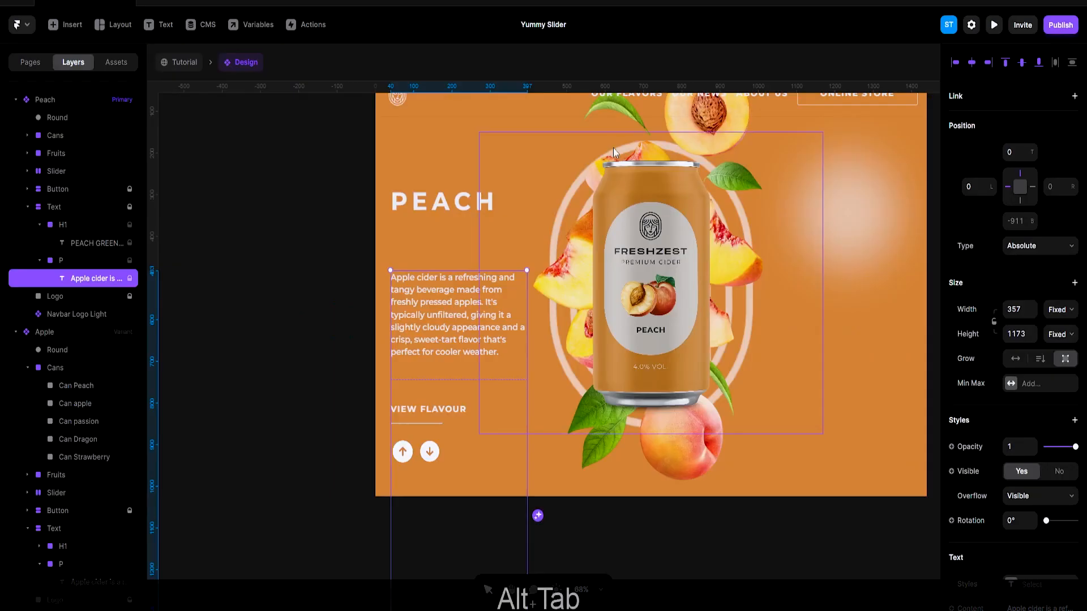
pyautogui.click(54, 261)
pyautogui.click(54, 208)
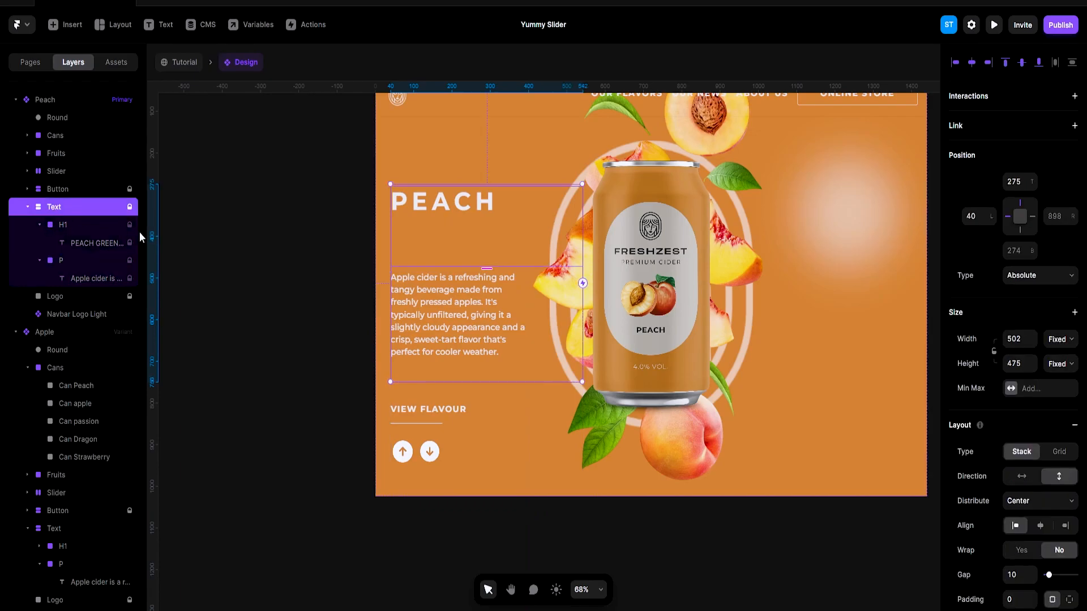
pyautogui.hotkey('ctrl', 'v')
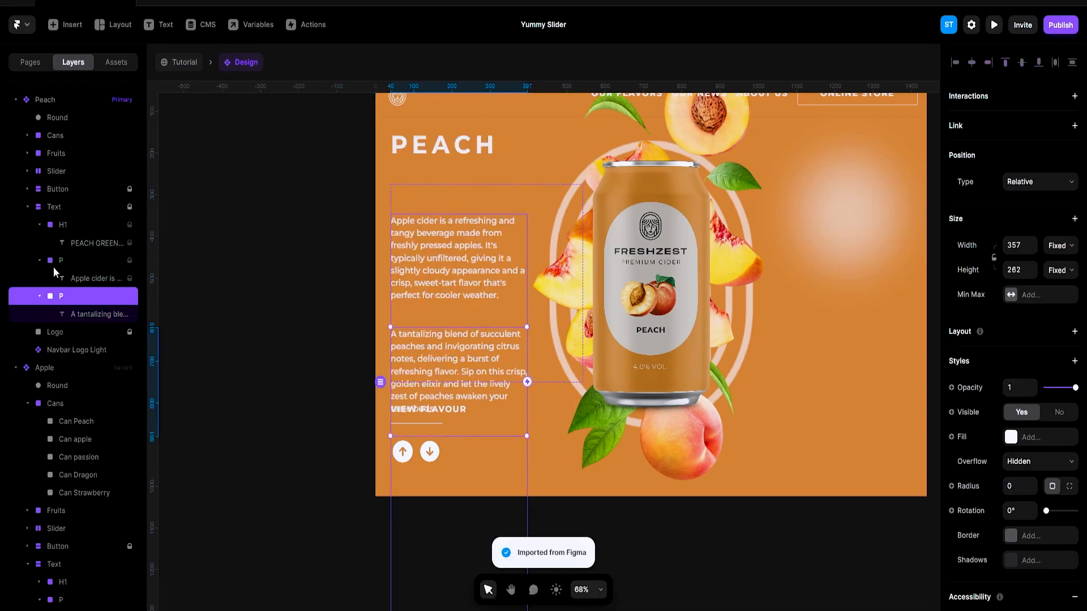
pyautogui.click(60, 262)
pyautogui.press('Delete')
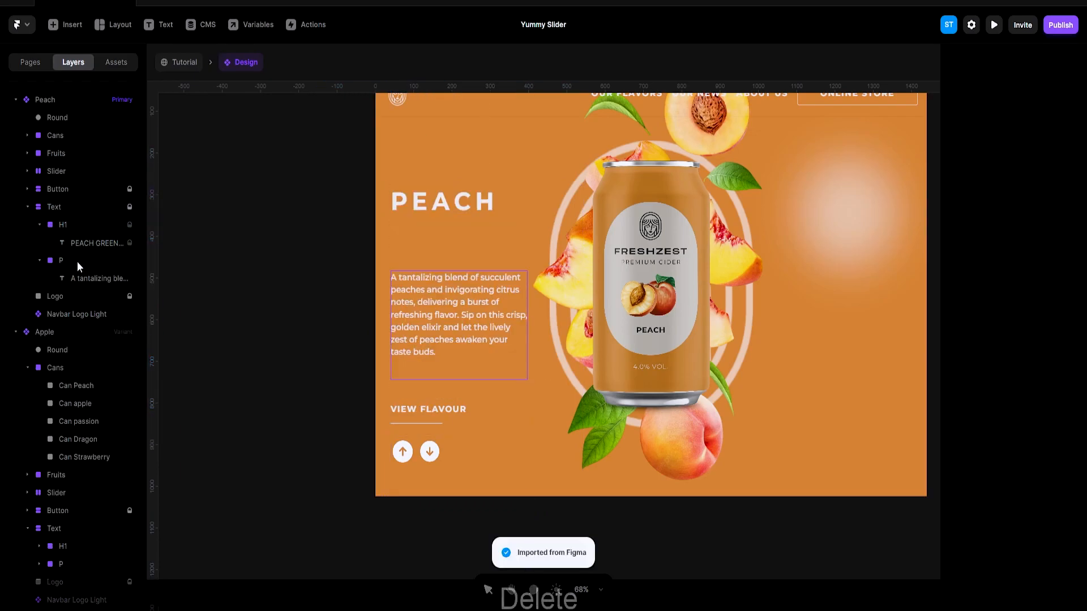
# Shift the Apple variant's description text up to a top offset of -280 so its frame shows the apple cider paragraph
pyautogui.click(439, 297)
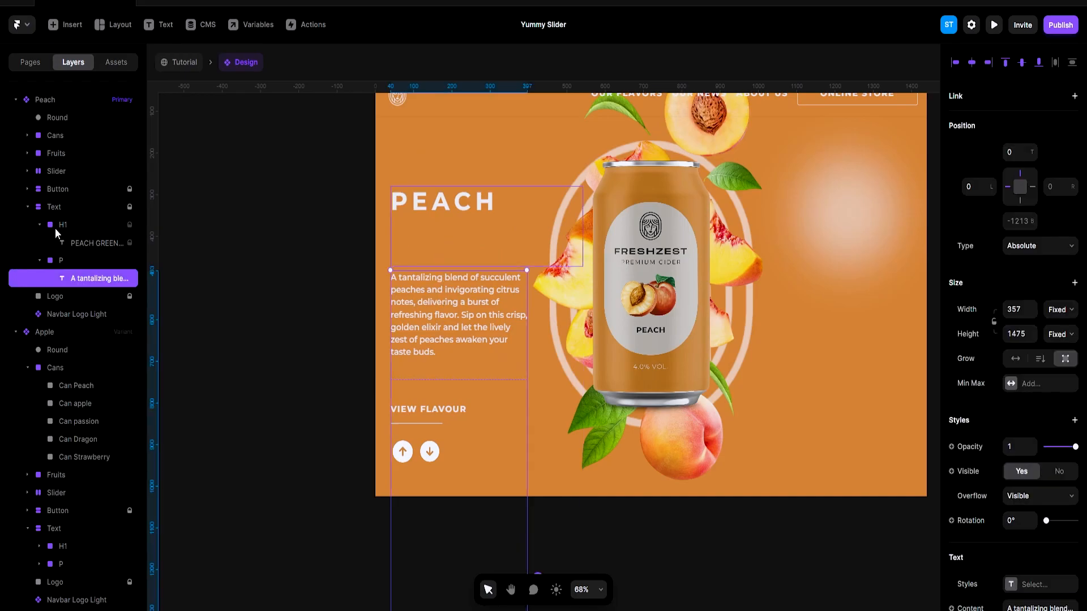
pyautogui.click(54, 207)
pyautogui.scroll(-5, 375, 232)
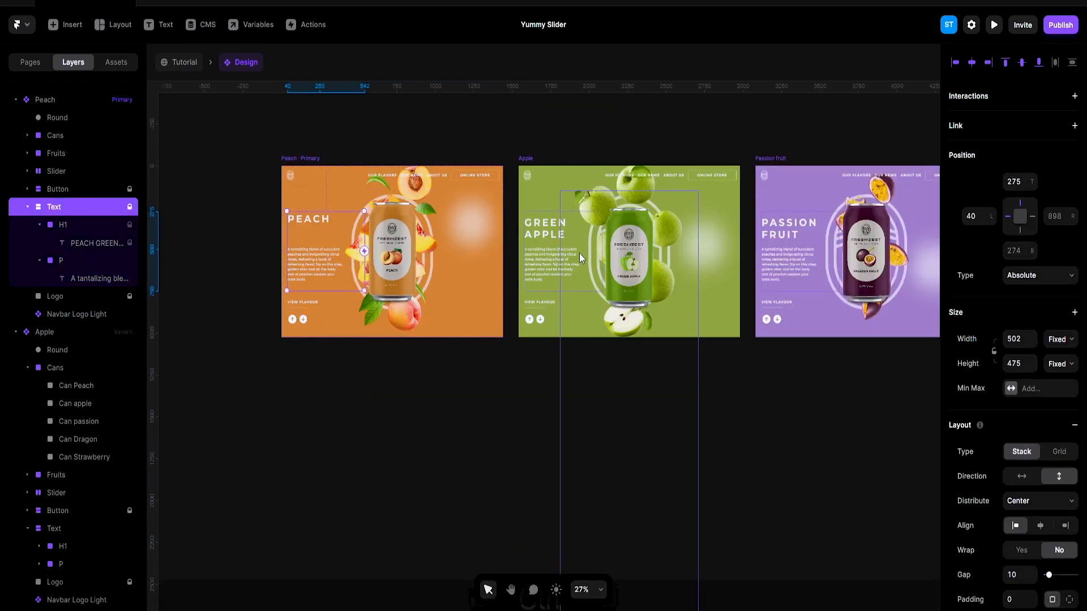
pyautogui.scroll(3, 579, 253)
pyautogui.click(505, 253)
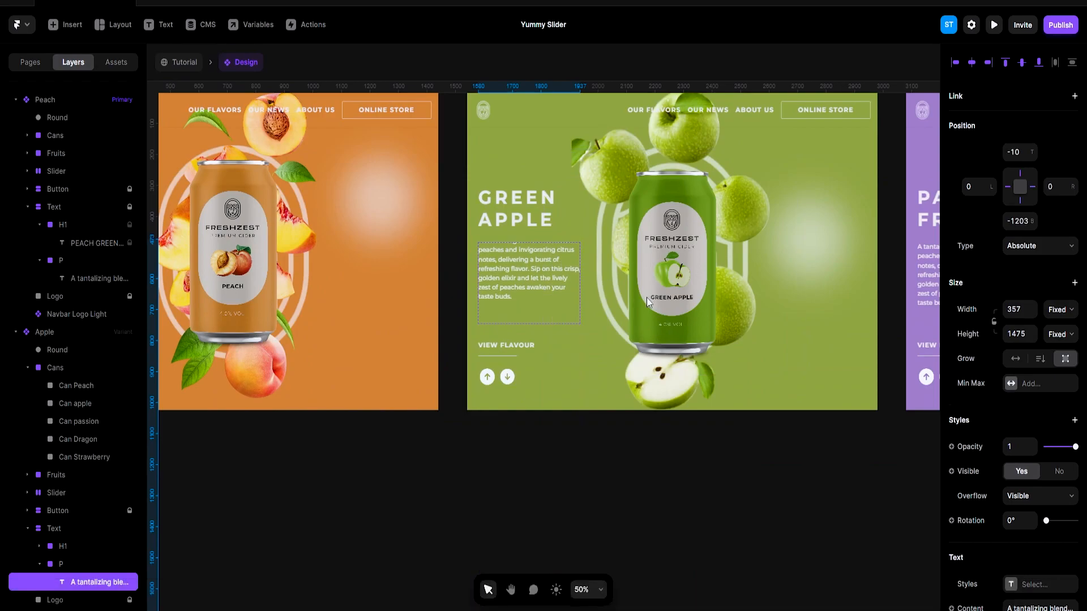
pyautogui.press('Up')
pyautogui.press('Down')
pyautogui.press('Down')
pyautogui.press('Up')
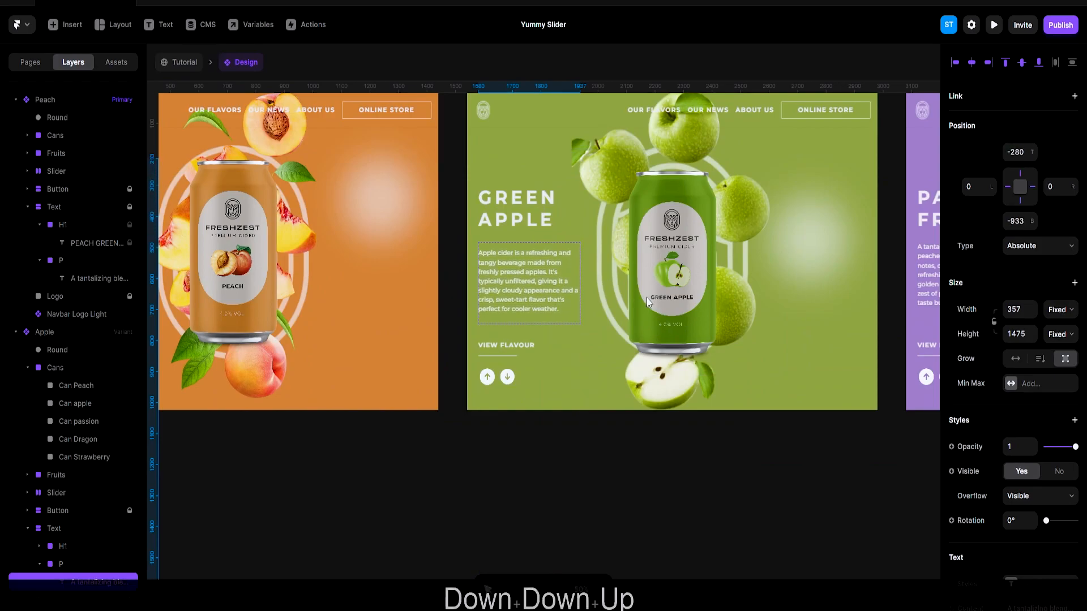
# Shift the Passion Fruit variant's description text up to a top offset of -570 so the passion fruit paragraph fills its frame
pyautogui.hscroll(5, 647, 297)
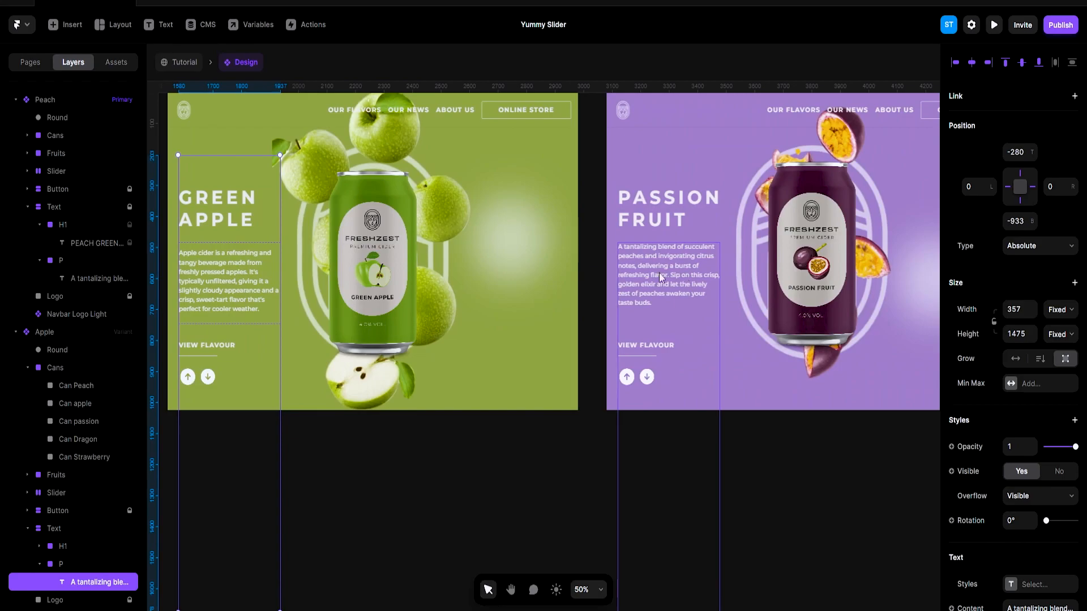
pyautogui.click(649, 270)
pyautogui.hotkey('shift', 'Up')
pyautogui.press('Up')
pyautogui.press('Down')
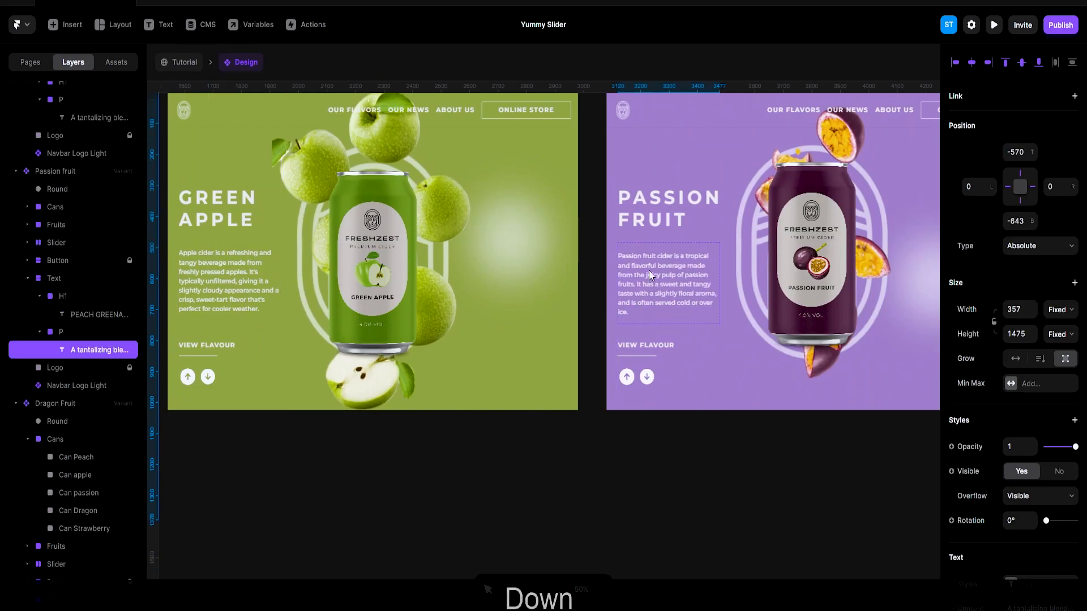
# Shift the Dragon Fruit variant's description text up to a top offset of -890 so the dragon fruit paragraph fills its frame
pyautogui.hscroll(8, 649, 270)
pyautogui.click(660, 385)
pyautogui.hotkey('shift', 'Up')
pyautogui.press('Up')
pyautogui.hotkey('shift', 'Up')
pyautogui.hotkey('shift', 'Up')
pyautogui.hotkey('shift', 'Up')
pyautogui.hotkey('shift', 'Up')
pyautogui.hotkey('shift', 'Up')
pyautogui.hotkey('shift', 'Up')
pyautogui.hotkey('shift', 'Up')
pyautogui.hotkey('shift', 'Up')
pyautogui.hotkey('shift', 'Up')
pyautogui.hotkey('shift', 'Up')
pyautogui.hotkey('shift', 'Up')
pyautogui.hotkey('shift', 'Up')
pyautogui.hotkey('shift', 'Up')
pyautogui.hotkey('shift', 'Up')
pyautogui.hotkey('shift', 'Up')
pyautogui.hotkey('shift', 'Up')
pyautogui.hotkey('shift', 'Up')
pyautogui.hotkey('shift', 'Up')
pyautogui.hotkey('shift', 'Up')
pyautogui.hotkey('shift', 'Up')
pyautogui.hotkey('shift', 'Up')
pyautogui.hotkey('shift', 'Up')
# Shift the Strawberry variant's description text up to a top offset of -1220 so the strawberry paragraph fills its frame
pyautogui.hscroll(6, 657, 384)
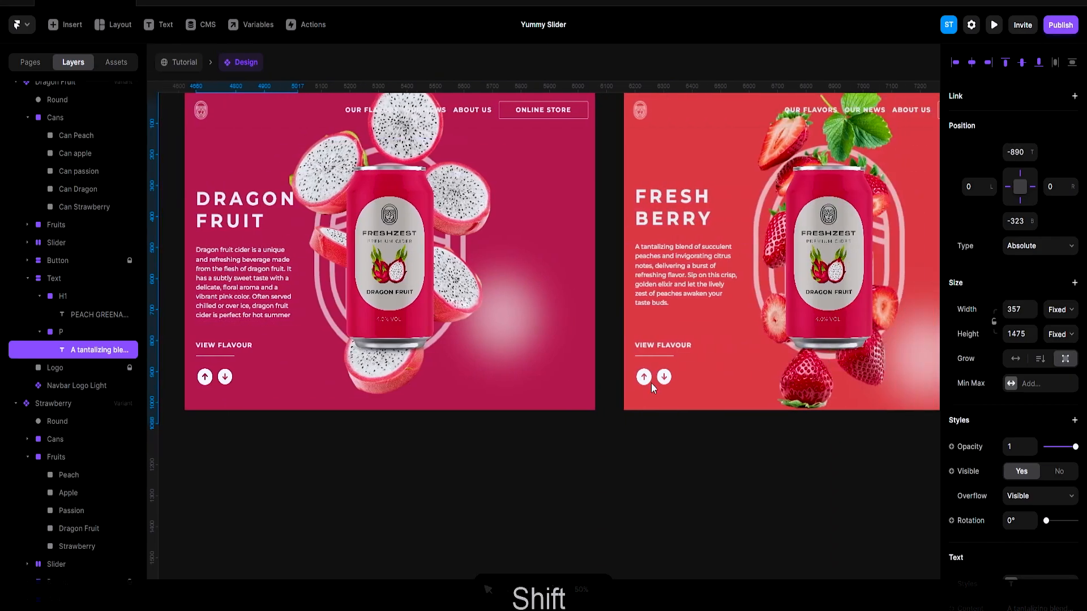
pyautogui.hscroll(3, 651, 383)
pyautogui.click(591, 286)
pyautogui.hotkey('shift', 'Up')
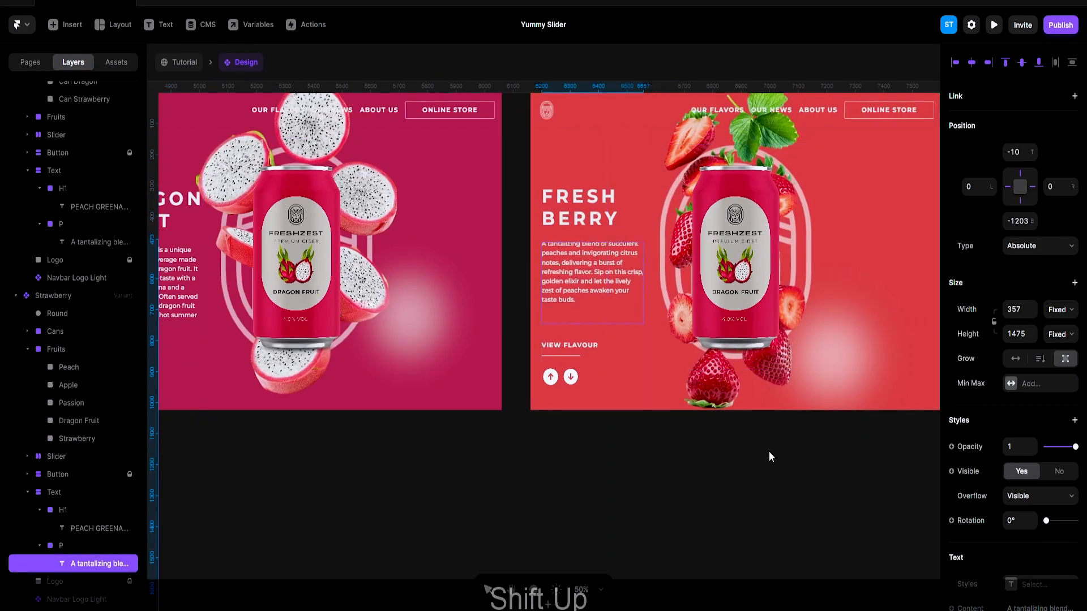
pyautogui.hotkey('shift', 'Up')
pyautogui.hotkey('shift', 'Up')
pyautogui.hotkey('shift', 'Up')
pyautogui.hotkey('shift', 'Up')
pyautogui.hotkey('shift', 'Up')
pyautogui.hotkey('shift', 'Up')
pyautogui.hotkey('shift', 'Up')
pyautogui.hotkey('shift', 'Up')
pyautogui.hotkey('shift', 'Up')
pyautogui.hotkey('shift', 'Up')
pyautogui.hotkey('shift', 'Up')
pyautogui.hotkey('shift', 'Up')
pyautogui.hotkey('shift', 'Up')
pyautogui.hotkey('shift', 'Up')
pyautogui.hotkey('shift', 'Up')
pyautogui.hotkey('shift', 'Up')
pyautogui.hotkey('shift', 'Up')
pyautogui.hotkey('shift', 'Up')
pyautogui.hotkey('shift', 'Up')
pyautogui.hotkey('shift', 'Up')
pyautogui.hotkey('shift', 'Up')
pyautogui.hotkey('shift', 'Up')
pyautogui.hotkey('shift', 'Up')
pyautogui.hotkey('shift', 'Up')
pyautogui.hotkey('shift', 'Up')
pyautogui.hotkey('shift', 'Up')
pyautogui.hotkey('shift', 'Up')
pyautogui.hotkey('shift', 'Up')
pyautogui.hotkey('shift', 'Up')
pyautogui.hotkey('shift', 'Up')
pyautogui.hotkey('shift', 'Up')
pyautogui.hotkey('shift', 'Up')
pyautogui.hotkey('shift', 'Up')
pyautogui.hotkey('shift', 'Up')
pyautogui.hotkey('shift', 'Up')
pyautogui.hotkey('shift', 'Up')
pyautogui.hotkey('shift', 'Up')
pyautogui.hotkey('shift', 'Up')
pyautogui.hotkey('shift', 'Up')
pyautogui.hotkey('shift', 'Up')
pyautogui.hotkey('shift', 'Up')
pyautogui.hotkey('shift', 'Up')
pyautogui.hotkey('shift', 'Up')
pyautogui.hotkey('shift', 'Up')
pyautogui.hotkey('shift', 'Up')
pyautogui.hotkey('shift', 'Up')
pyautogui.hotkey('shift', 'Up')
pyautogui.hotkey('shift', 'Up')
pyautogui.hotkey('shift', 'Up')
pyautogui.hotkey('shift', 'Up')
pyautogui.hotkey('shift', 'Up')
pyautogui.hotkey('shift', 'Up')
pyautogui.hotkey('shift', 'Up')
pyautogui.hotkey('shift', 'Up')
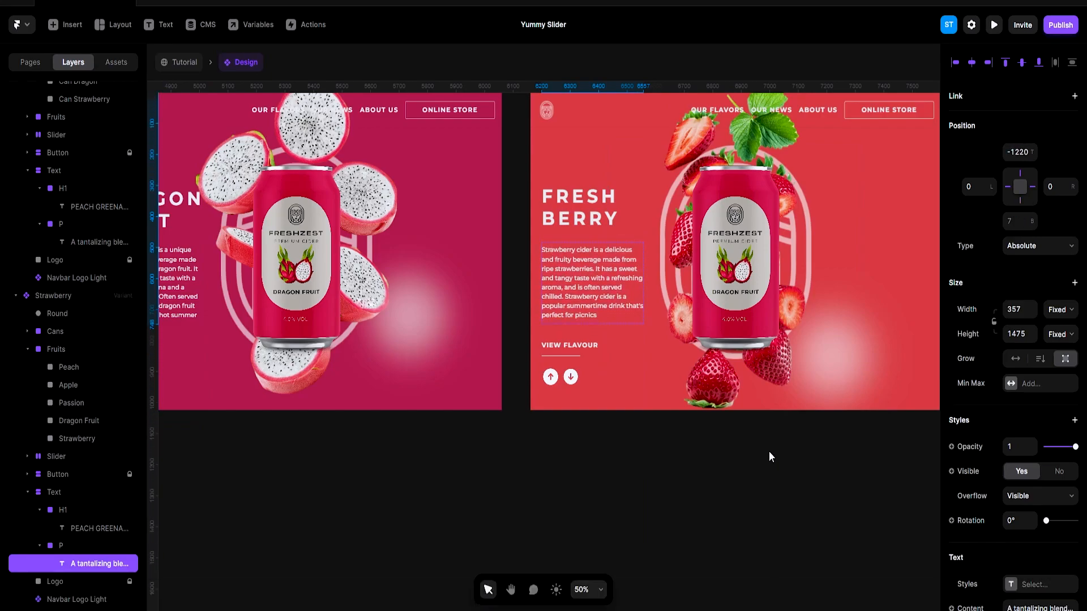
# Preview the Peach variant to check its layout and return to the canvas
pyautogui.scroll(-3, 769, 451)
pyautogui.hscroll(-9, 570, 413)
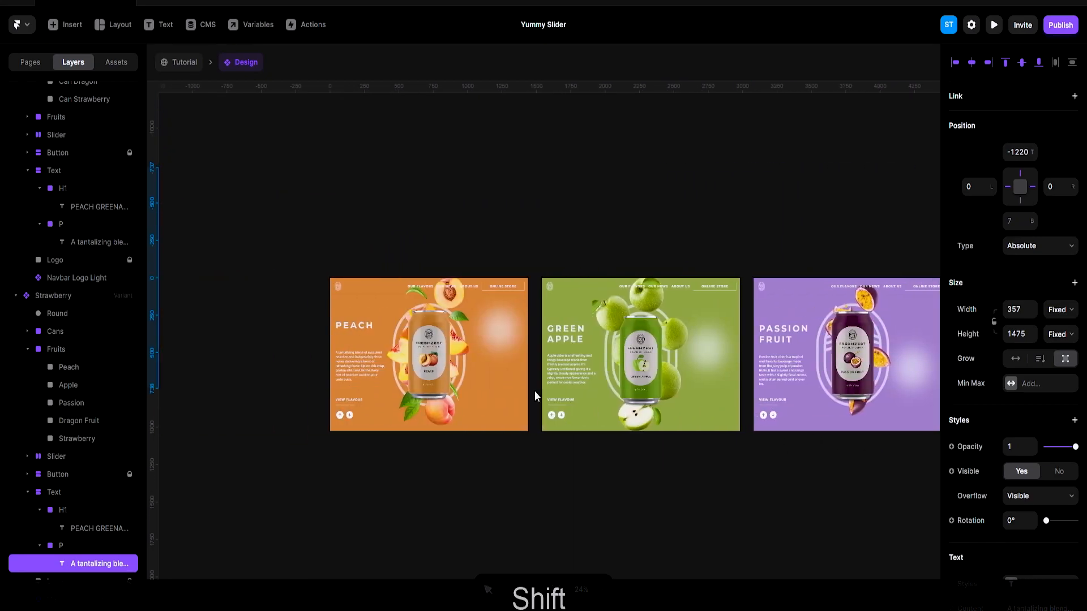
pyautogui.click(339, 268)
pyautogui.hotkey('ctrl', 'p')
pyautogui.scroll(-2, 696, 234)
pyautogui.scroll(1, 695, 234)
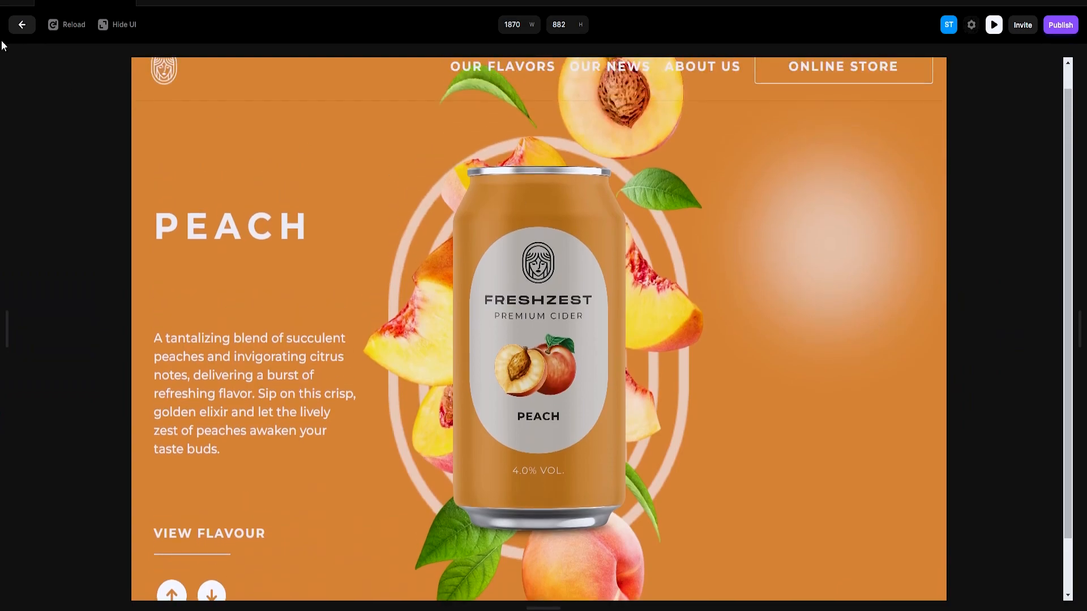
pyautogui.click(22, 24)
# Set the up arrow's opacity to 0.6 in the Peach variant's slider controls
pyautogui.keyDown('ctrl'); pyautogui.scroll(5, 323, 407); pyautogui.keyUp('ctrl')
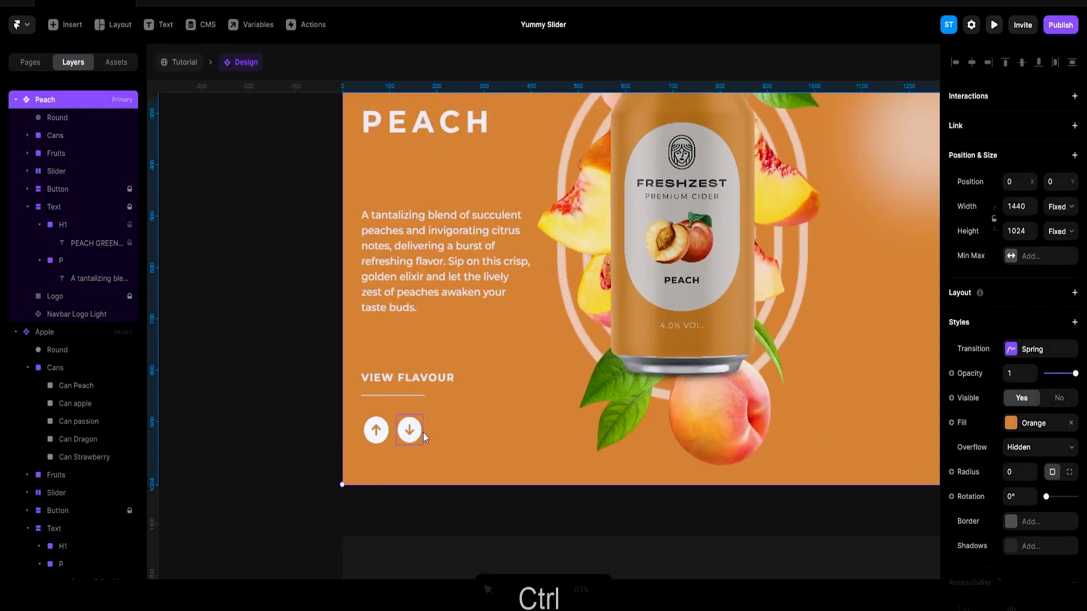
pyautogui.click(378, 438)
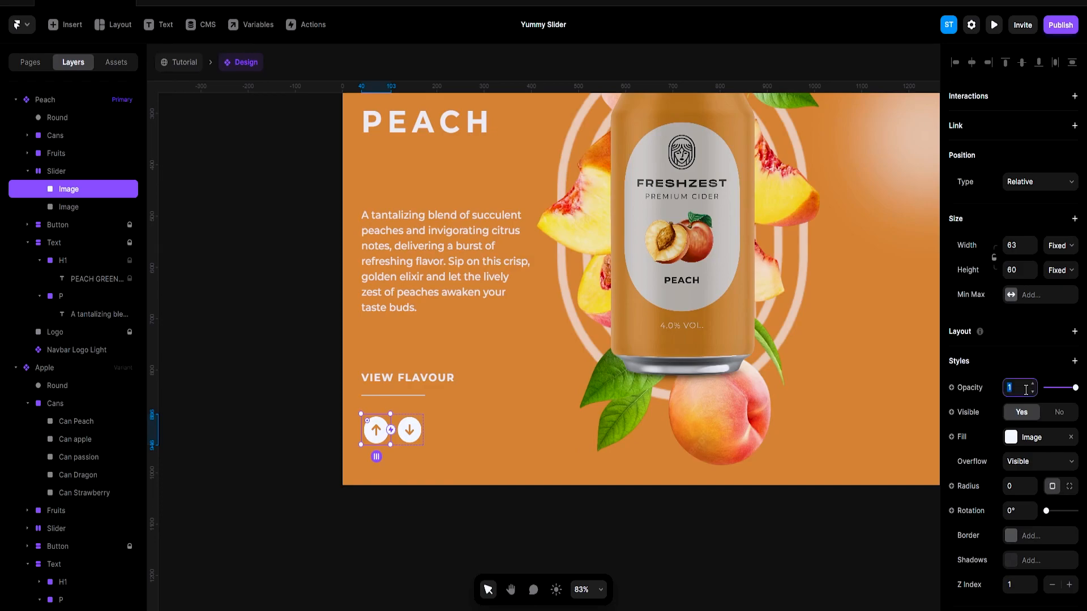
pyautogui.write('0.6')
pyautogui.press('Return')
# Set the up arrows' opacity to 1 in the Apple, Passion Fruit, Dragon Fruit and Strawberry variants together
pyautogui.hotkey('shift', '1')
pyautogui.hscroll(4, 605, 365)
pyautogui.scroll(-5, 605, 365)
pyautogui.hscroll(4, 685, 366)
pyautogui.scroll(7, 712, 369)
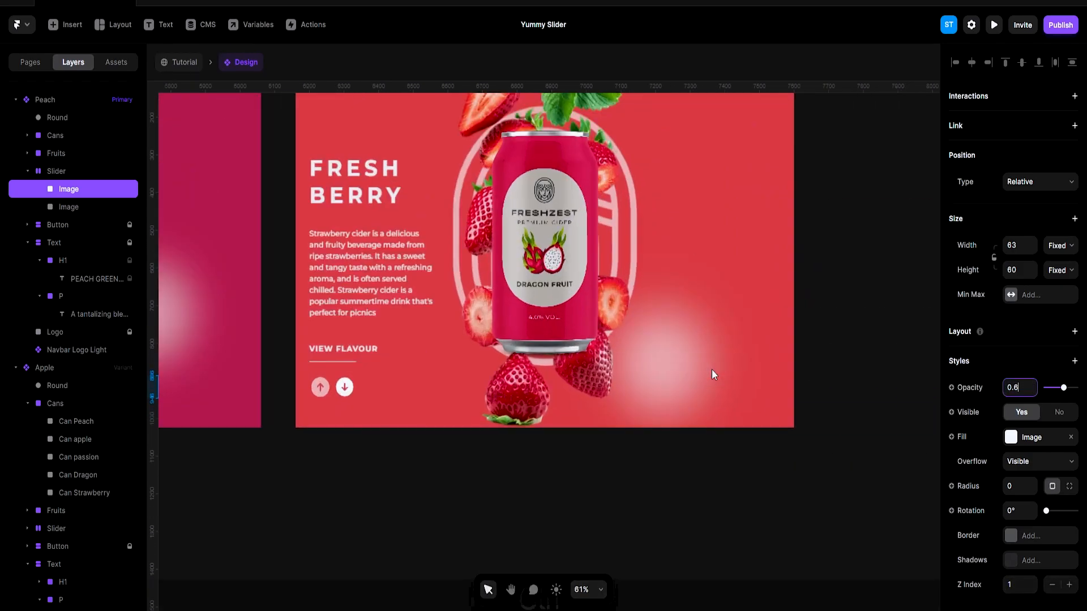
pyautogui.scroll(4, 696, 379)
pyautogui.scroll(-5, 454, 383)
pyautogui.hscroll(-10, 454, 383)
pyautogui.click(454, 382)
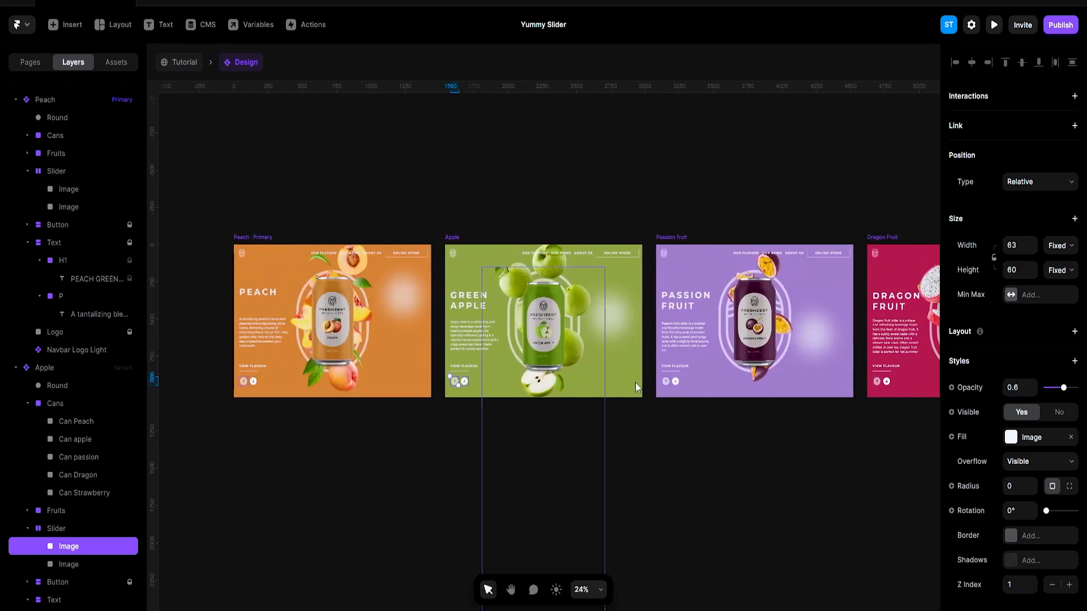
pyautogui.hscroll(3, 759, 391)
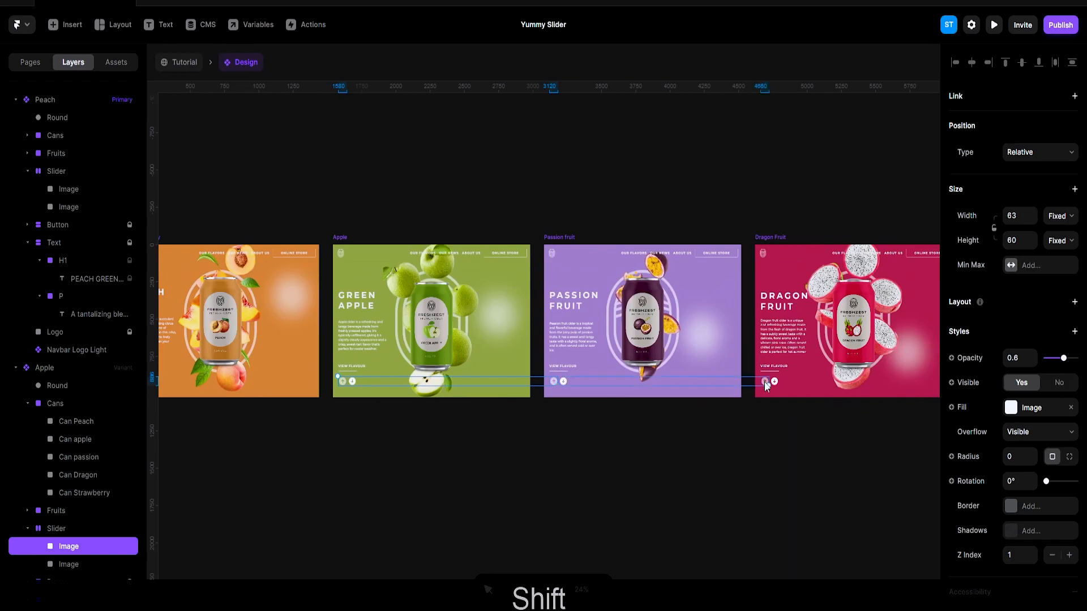
pyautogui.hscroll(8, 671, 402)
pyautogui.keyDown('shift'); pyautogui.click(662, 384); pyautogui.keyUp('shift')
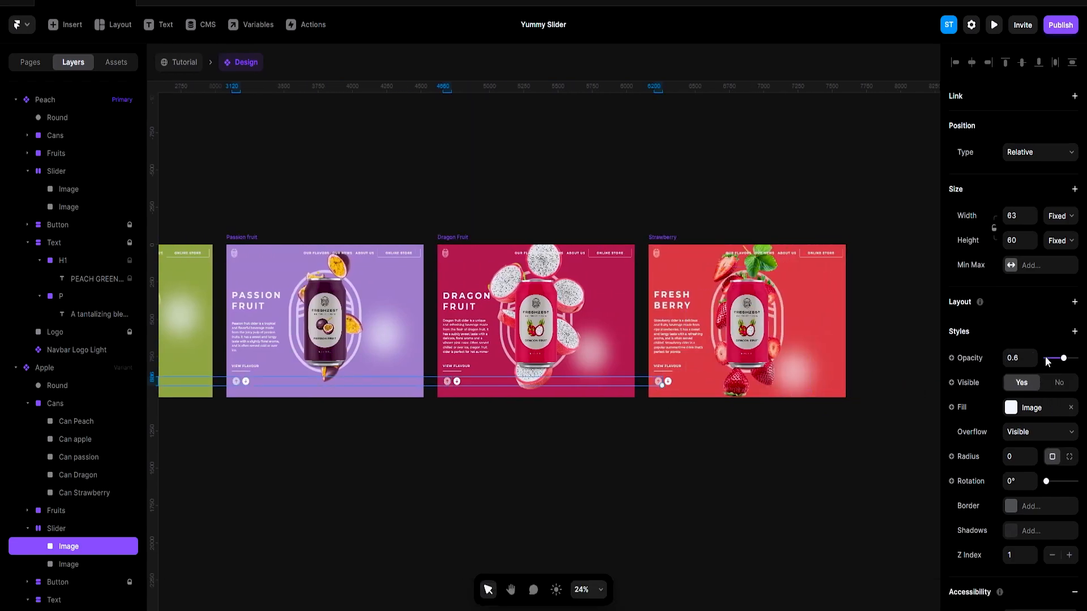
pyautogui.moveTo(1064, 359); pyautogui.dragTo(1076, 358)
# Set the down arrow's opacity to 0.6 in the Strawberry variant's slider controls
pyautogui.click(669, 382)
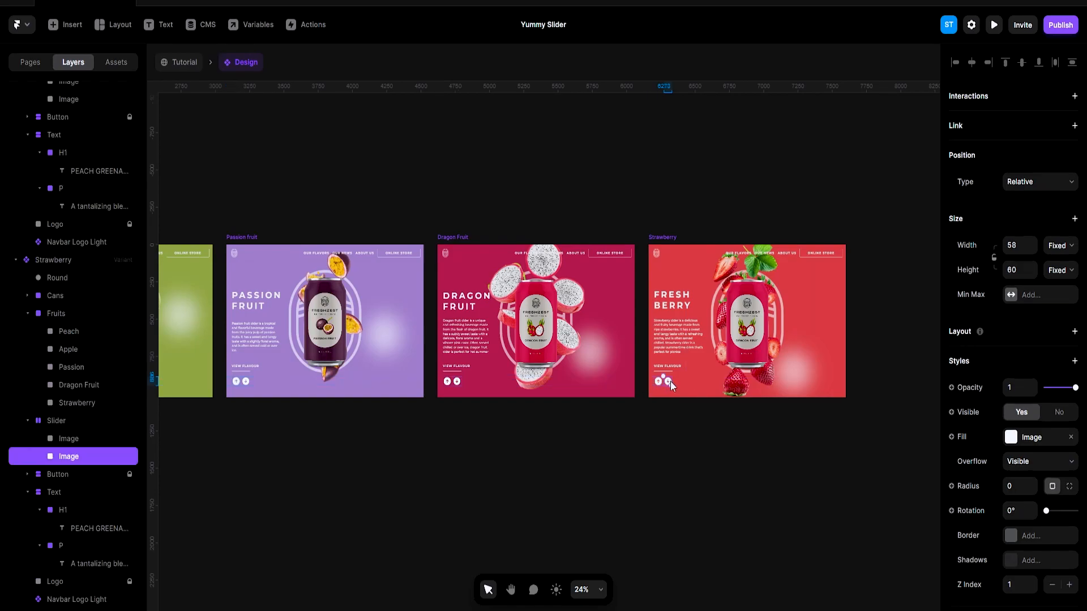
pyautogui.scroll(-3, 1017, 471)
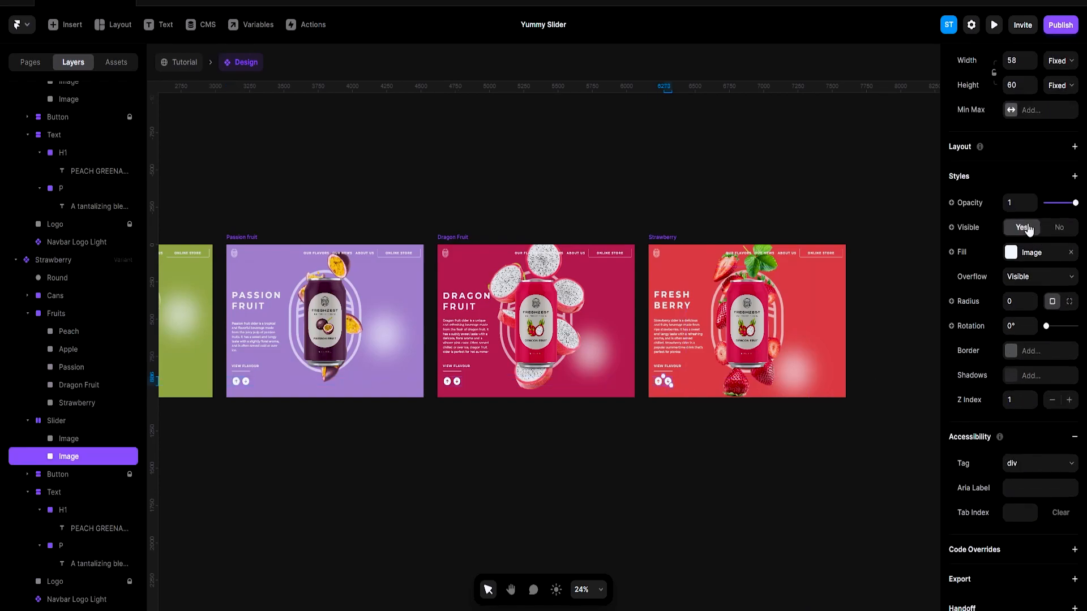
pyautogui.write('0.6')
pyautogui.press('Return')
pyautogui.click(710, 527)
# Arrange the Apple, Passion Fruit, Dragon Fruit and Strawberry variants in a single column below the Peach variant
pyautogui.scroll(-3, 709, 531)
pyautogui.hscroll(-4, 590, 425)
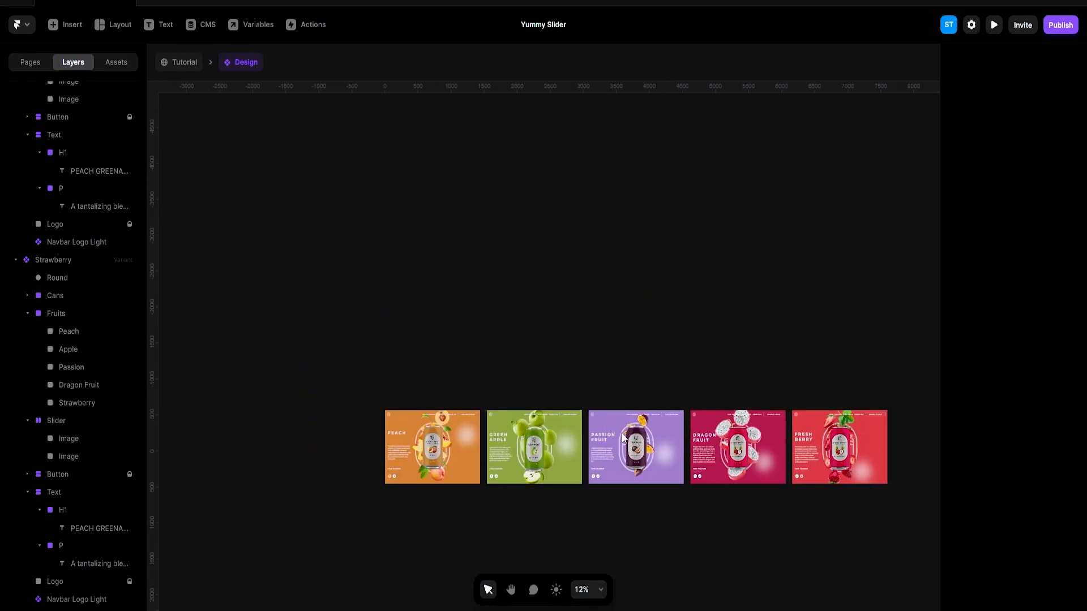
pyautogui.scroll(3, 622, 437)
pyautogui.scroll(-3, 622, 439)
pyautogui.moveTo(493, 282); pyautogui.dragTo(392, 379)
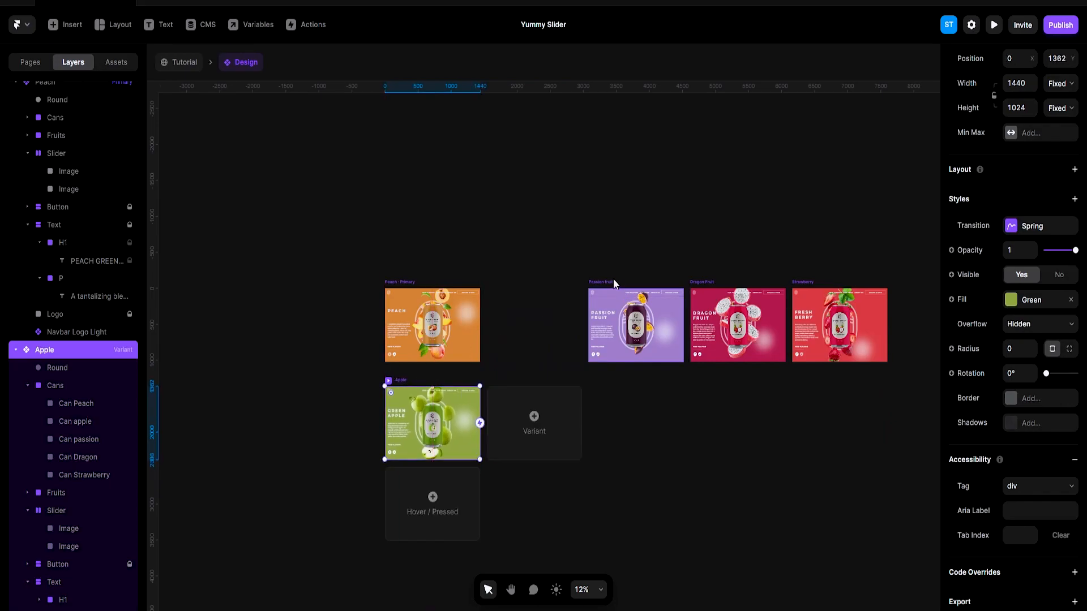
pyautogui.moveTo(611, 284); pyautogui.dragTo(408, 485)
pyautogui.moveTo(709, 305); pyautogui.dragTo(401, 504)
pyautogui.moveTo(801, 201); pyautogui.dragTo(394, 442)
pyautogui.scroll(-3, 645, 452)
pyautogui.click(681, 385)
pyautogui.scroll(3, 696, 379)
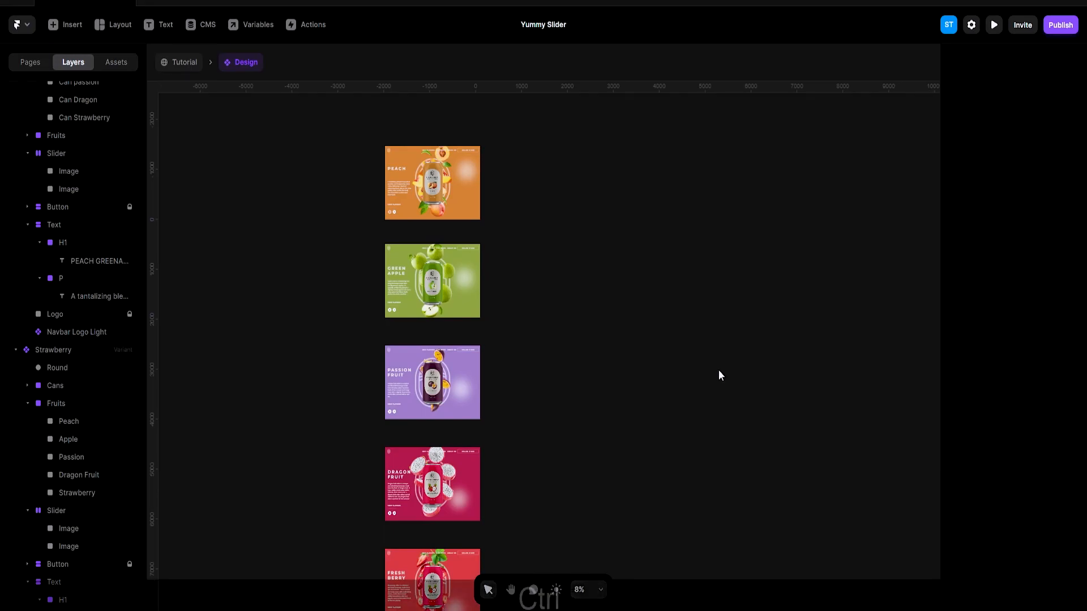
pyautogui.scroll(-3, 793, 321)
pyautogui.scroll(-1, 689, 309)
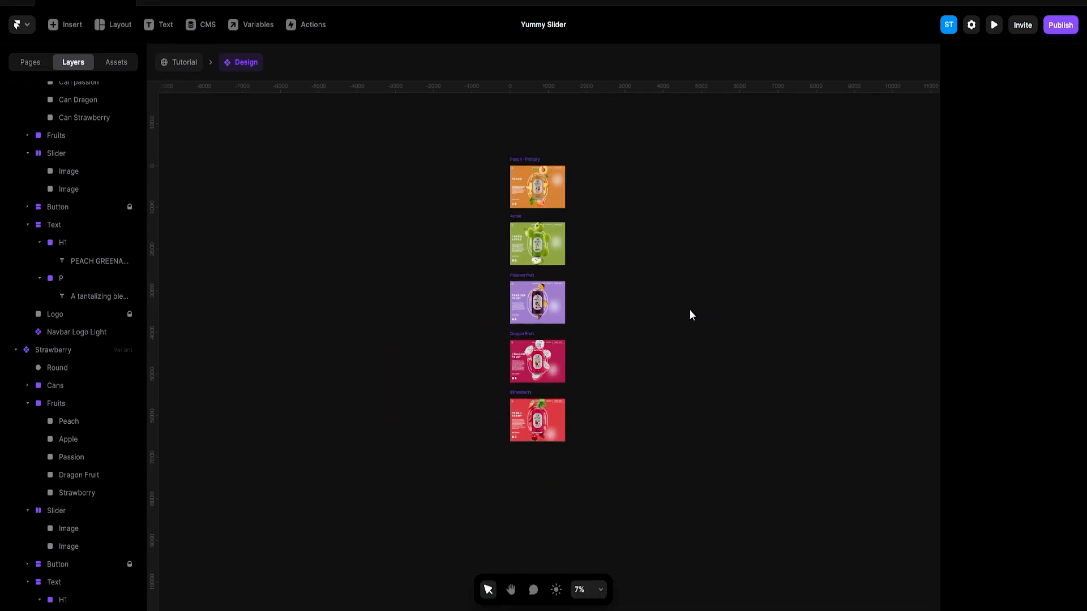
# Preview the Tutorial page at 1440 width to check the slider, and reopen the slider component
pyautogui.click(177, 71)
pyautogui.click(326, 140)
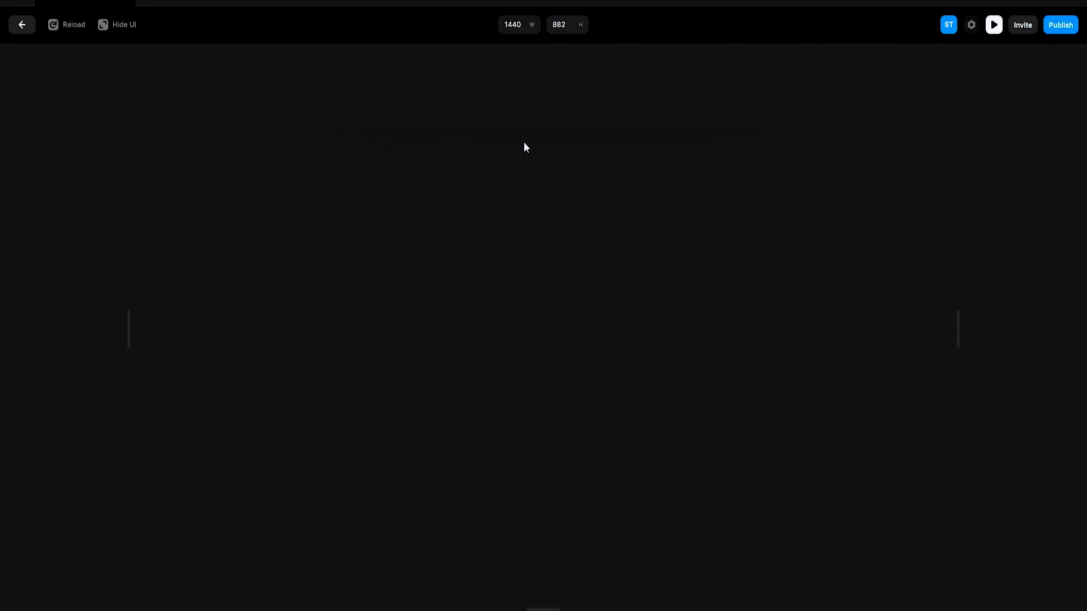
pyautogui.scroll(-2, 594, 205)
pyautogui.scroll(2, 229, 185)
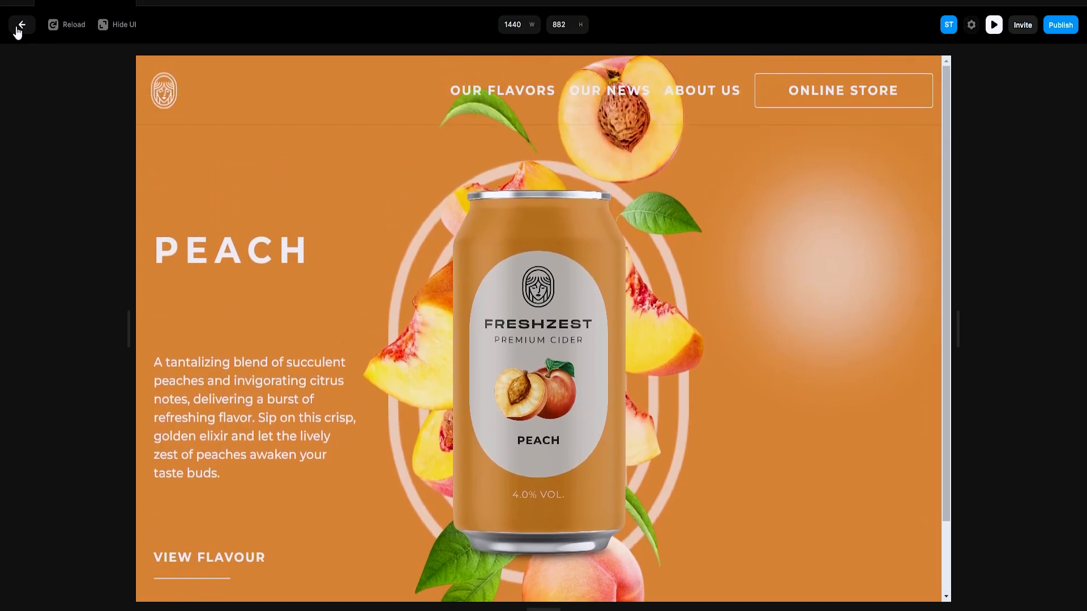
pyautogui.scroll(-2, 461, 205)
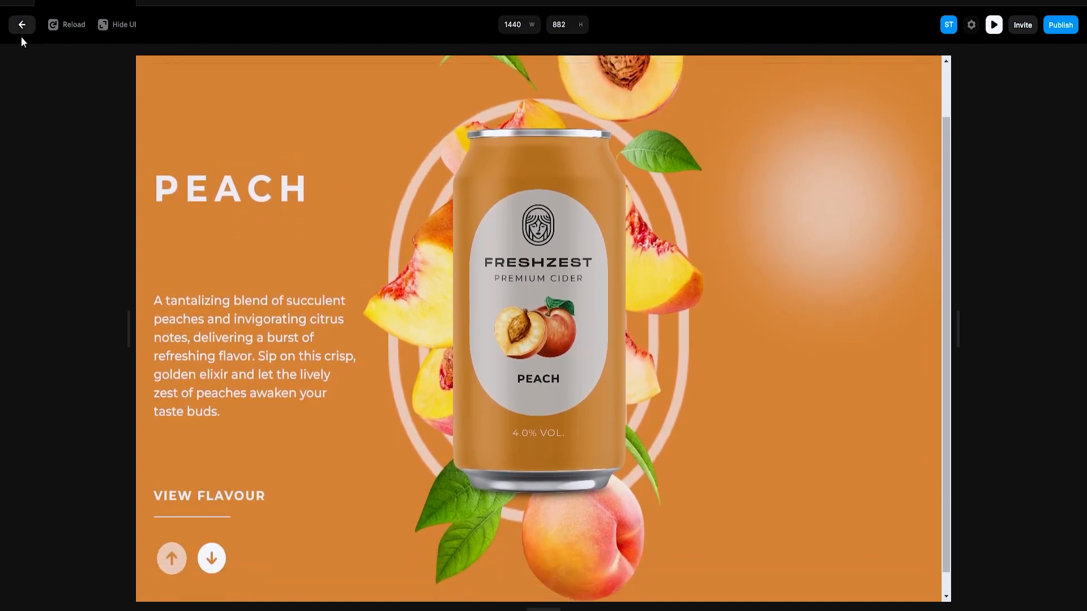
pyautogui.click(21, 24)
pyautogui.doubleClick(396, 227)
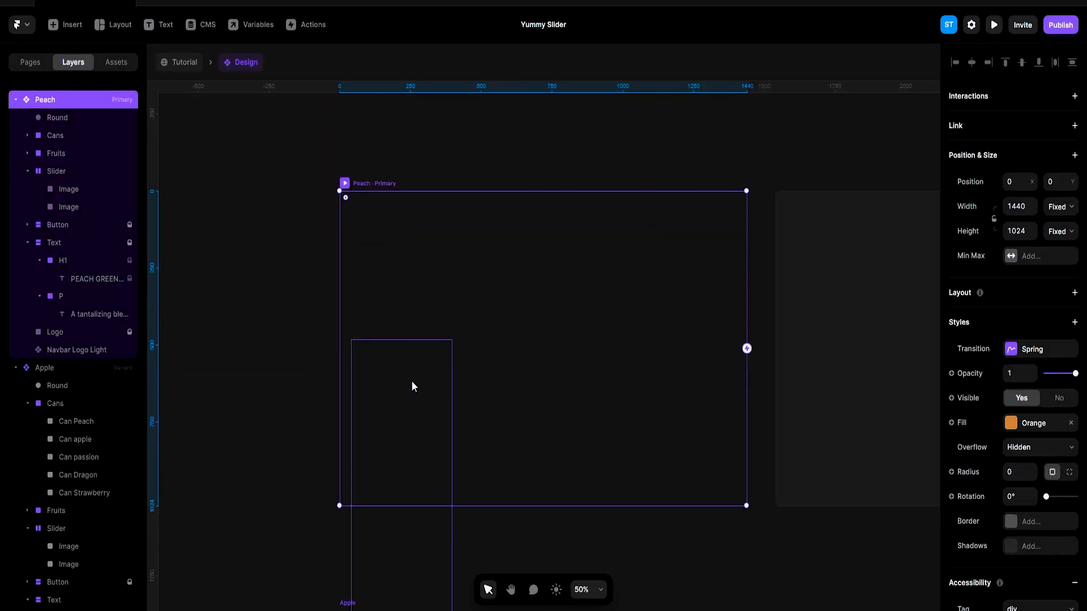
# Connect the Peach variant's down arrow to the Apple variant with a Tap interaction and no delay
pyautogui.scroll(3, 384, 352)
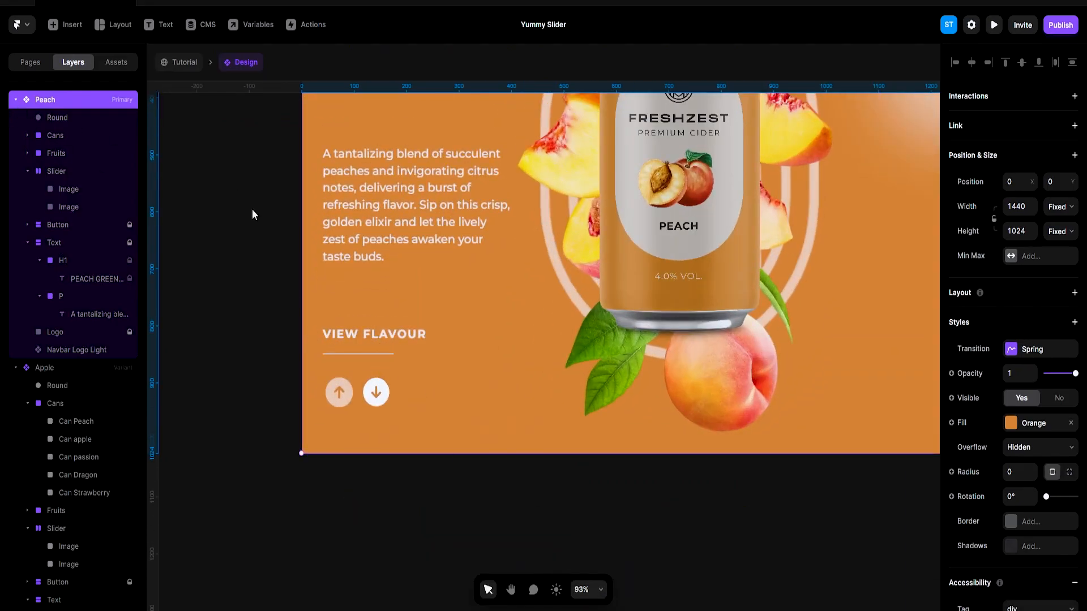
pyautogui.scroll(-5, 316, 274)
pyautogui.scroll(-1, 464, 306)
pyautogui.scroll(-5, 470, 314)
pyautogui.scroll(-2, 475, 322)
pyautogui.scroll(-1, 533, 354)
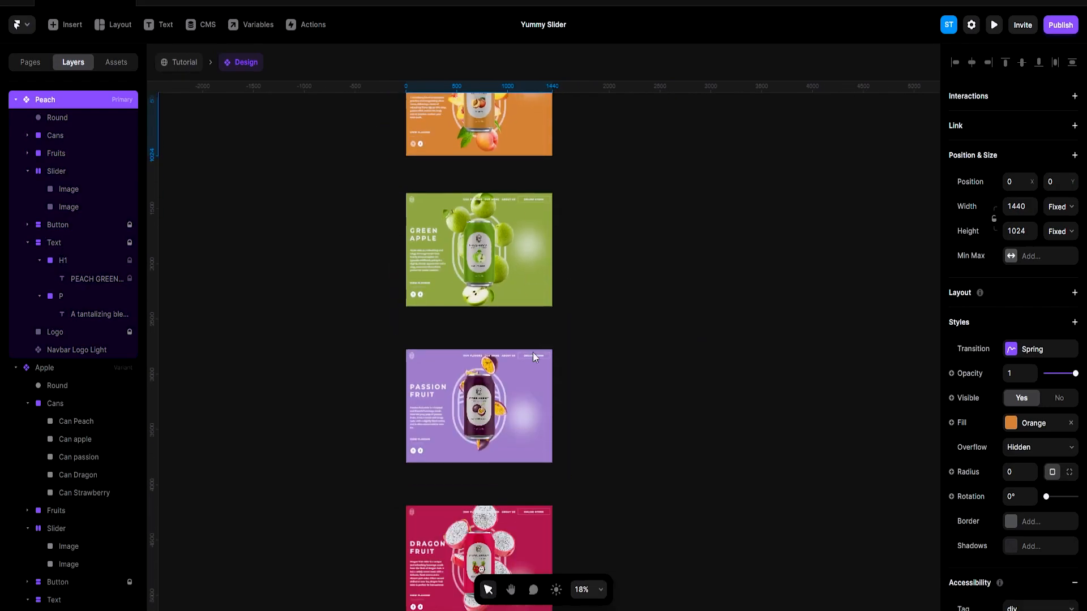
pyautogui.scroll(-3, 532, 352)
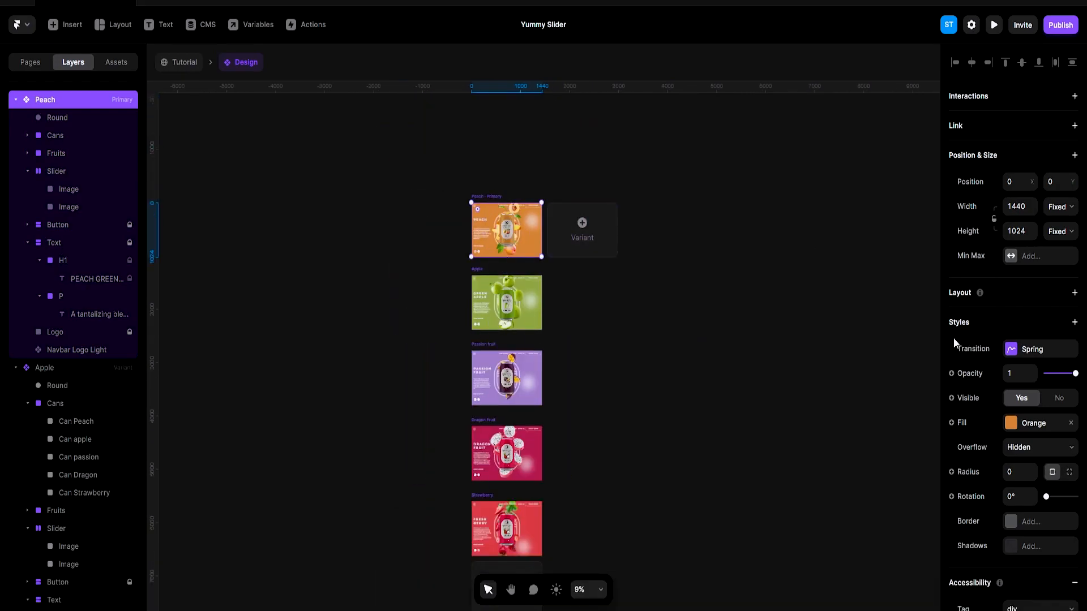
pyautogui.scroll(3, 494, 270)
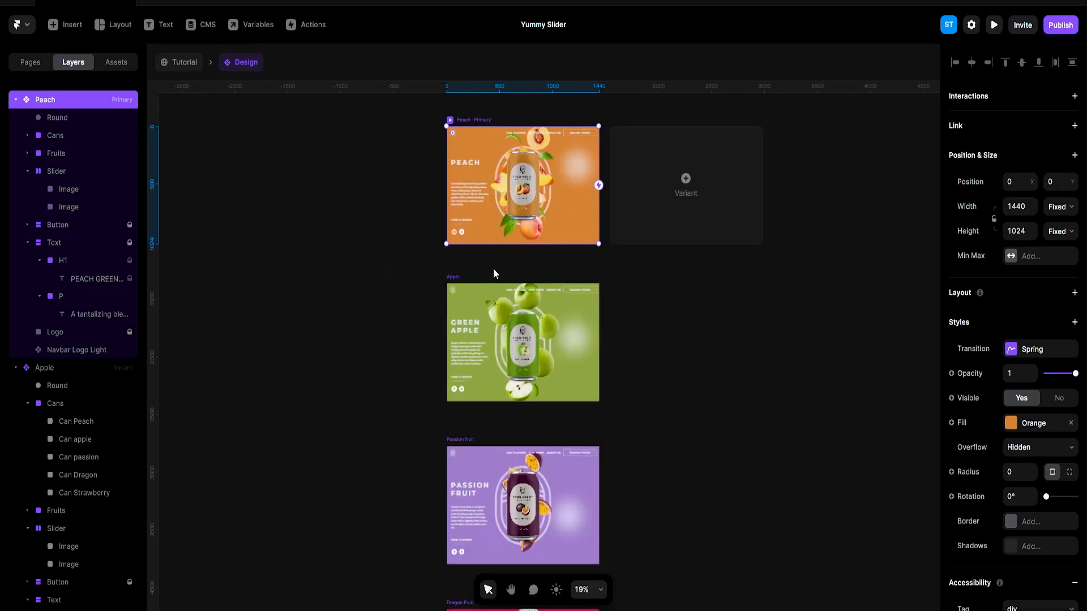
pyautogui.click(461, 232)
pyautogui.moveTo(464, 233); pyautogui.dragTo(487, 308)
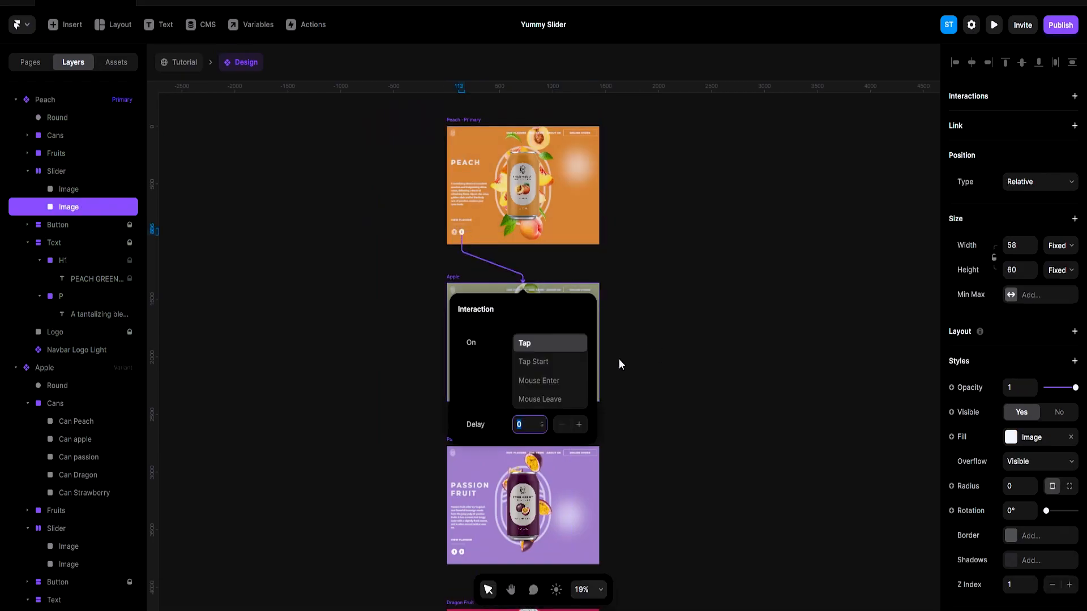
pyautogui.click(669, 341)
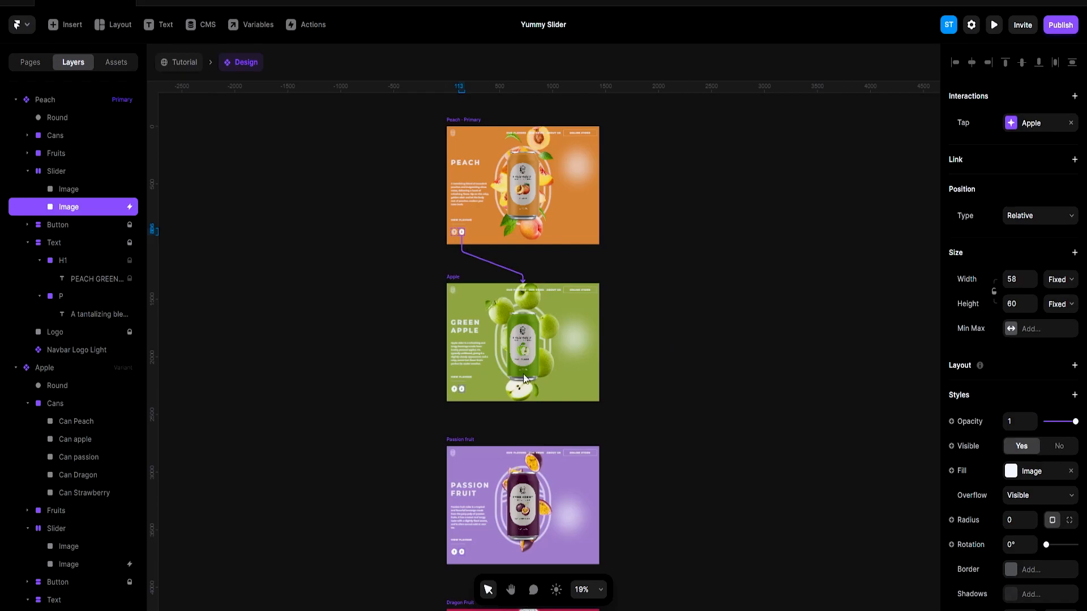
# Connect the Apple variant's down arrow to the Passion fruit variant with a Tap interaction
pyautogui.click(461, 389)
pyautogui.scroll(-5, 654, 340)
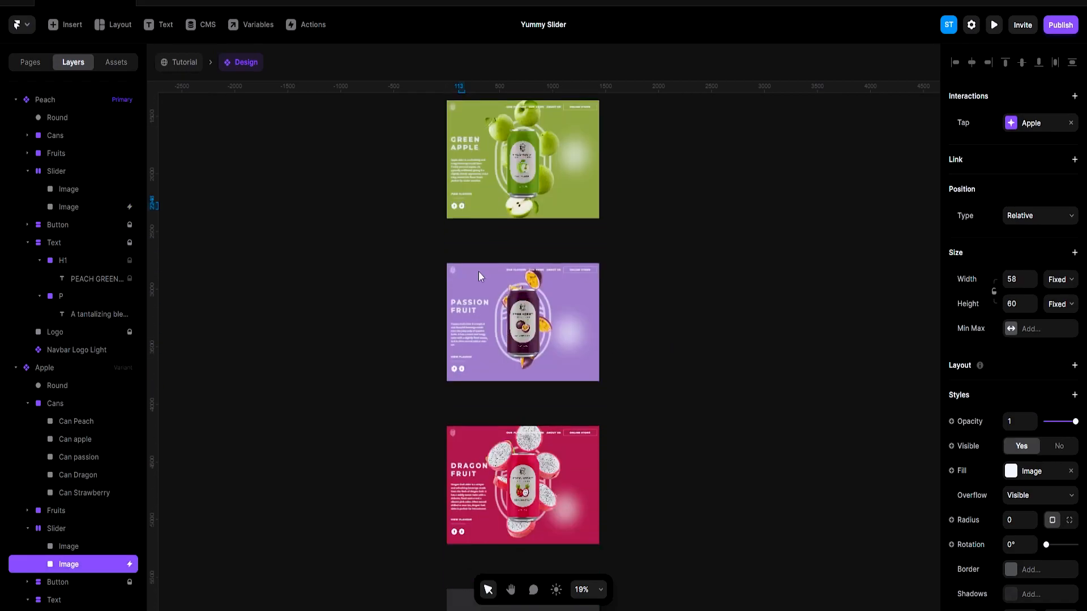
pyautogui.scroll(5, 461, 213)
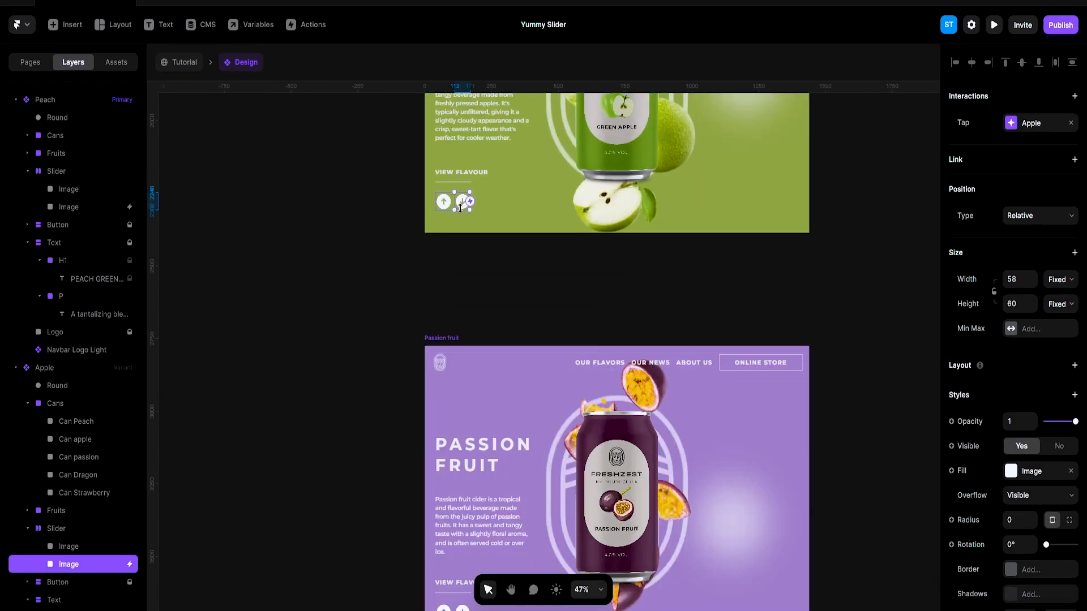
pyautogui.moveTo(468, 224); pyautogui.dragTo(508, 360)
pyautogui.click(739, 299)
# Connect the Passion fruit variant's down arrow to the Dragon Fruit variant with a Tap interaction
pyautogui.scroll(-6, 838, 316)
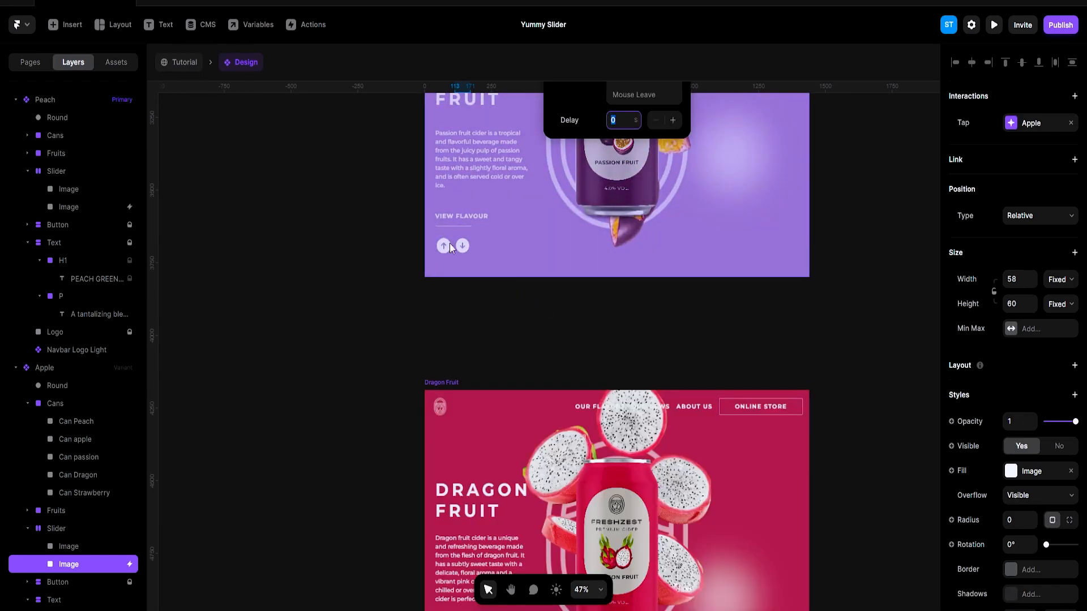
pyautogui.click(465, 249)
pyautogui.moveTo(497, 299); pyautogui.dragTo(566, 395)
pyautogui.click(776, 327)
# Connect the Dragon Fruit variant's down arrow to the Strawberry variant with a Tap interaction
pyautogui.scroll(-6, 807, 323)
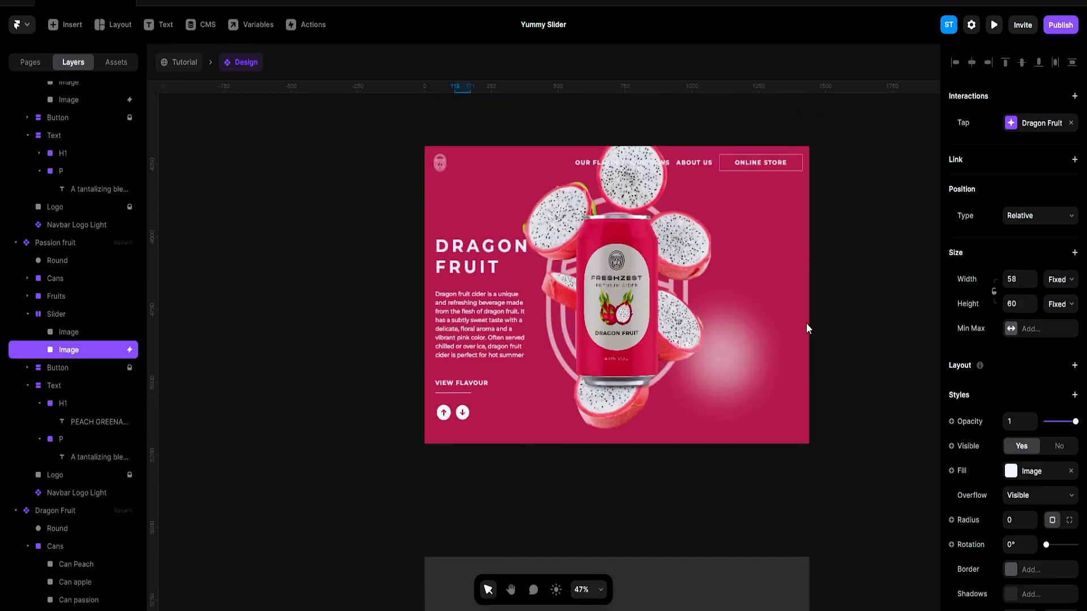
pyautogui.click(464, 332)
pyautogui.scroll(-2, 591, 328)
pyautogui.moveTo(484, 209); pyautogui.dragTo(578, 371)
pyautogui.click(721, 298)
# Connect the Strawberry variant's up arrow back to the Dragon Fruit variant with a Tap interaction
pyautogui.scroll(-5, 721, 297)
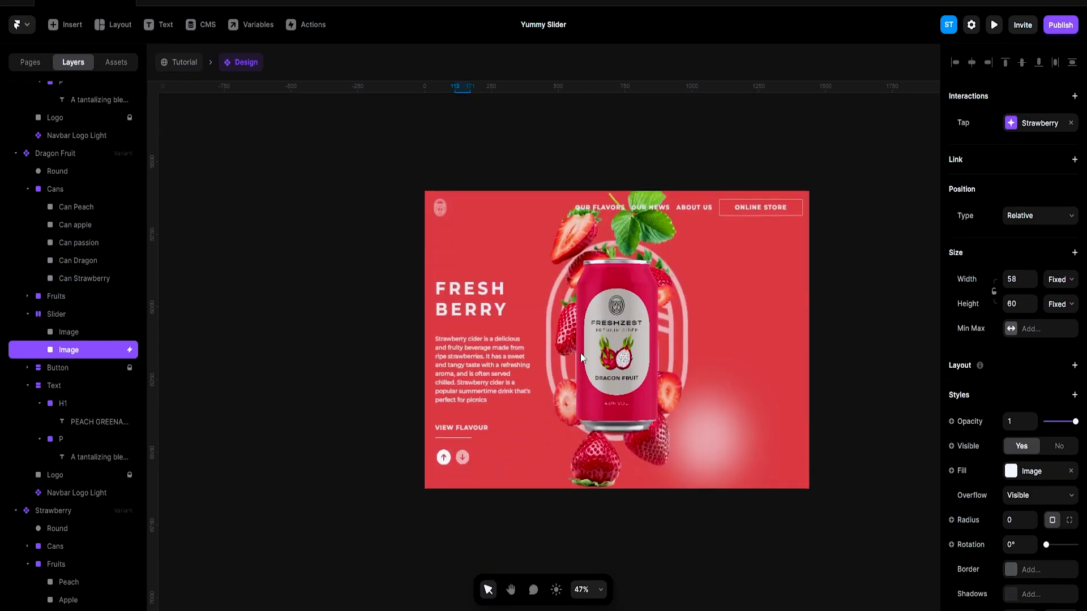
pyautogui.click(433, 401)
pyautogui.moveTo(430, 405); pyautogui.dragTo(472, 273)
pyautogui.scroll(5, 369, 362)
pyautogui.scroll(1, 456, 305)
pyautogui.click(432, 315)
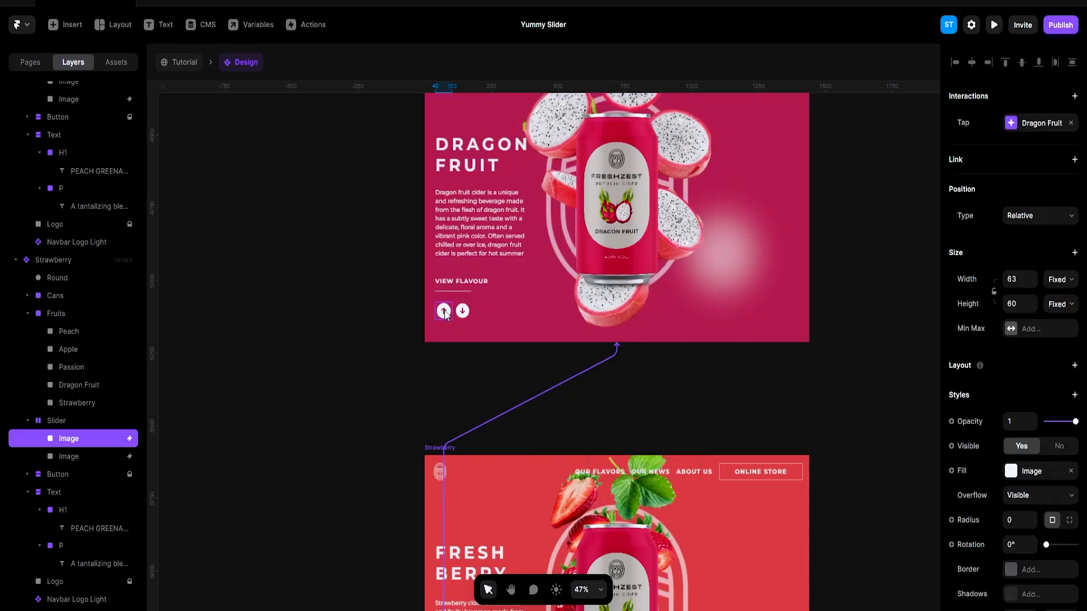
# Connect the Dragon Fruit variant's up arrow back to the Passion fruit variant with a Tap interaction
pyautogui.click(446, 308)
pyautogui.scroll(3, 471, 347)
pyautogui.scroll(5, 471, 348)
pyautogui.moveTo(471, 352); pyautogui.dragTo(518, 324)
pyautogui.click(436, 314)
# Connect the Passion fruit variant's up arrow back to the Apple variant with a Tap interaction
pyautogui.click(444, 307)
pyautogui.scroll(5, 471, 297)
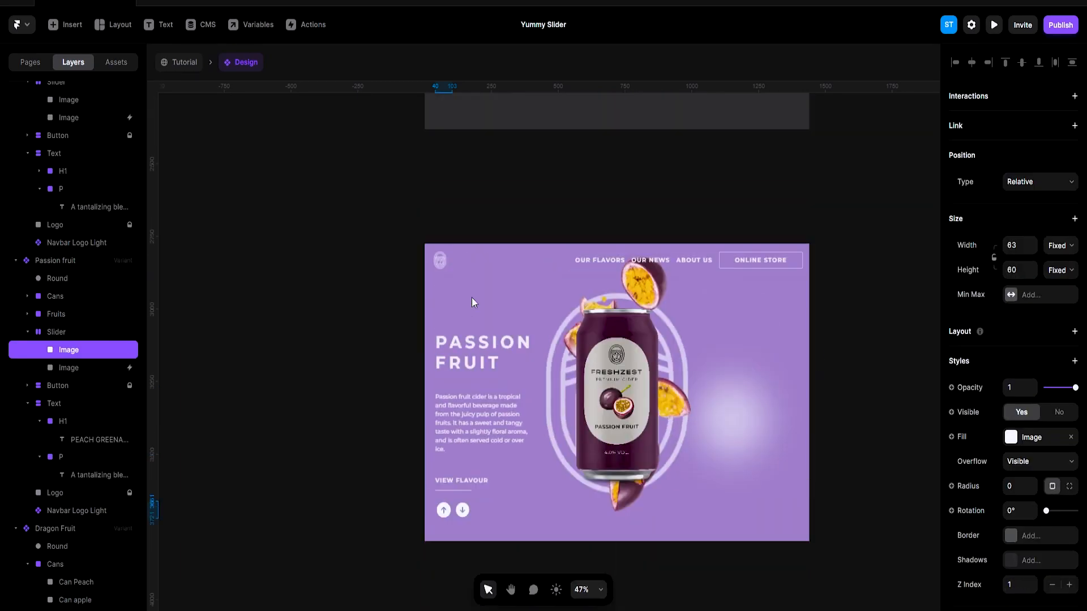
pyautogui.moveTo(586, 260); pyautogui.dragTo(585, 261)
pyautogui.scroll(5, 577, 326)
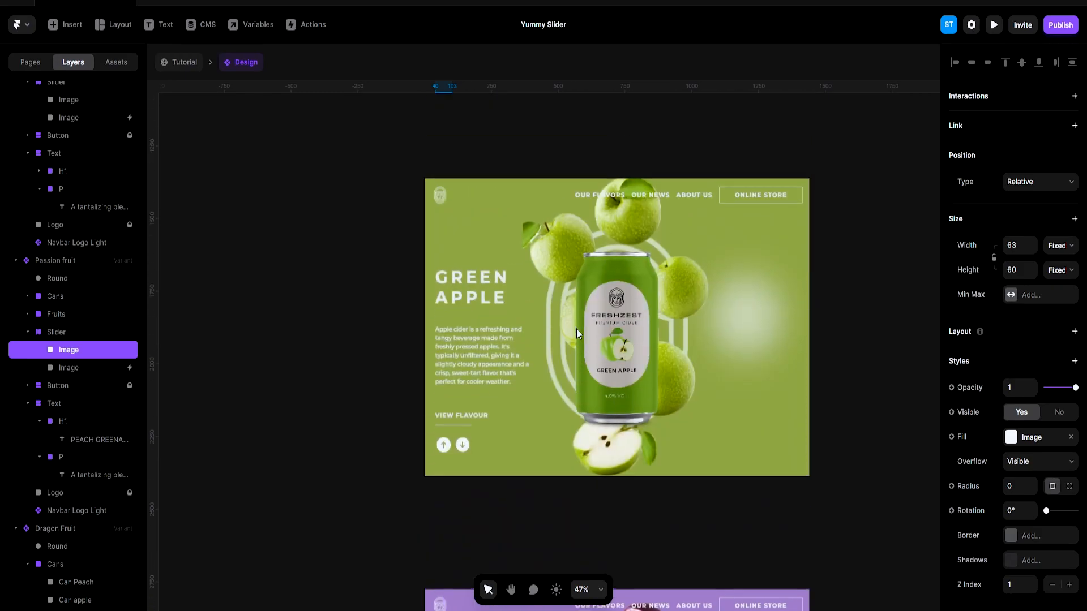
# Connect the Apple variant's up arrow back to the Peach variant with a Tap interaction and no delay
pyautogui.click(446, 466)
pyautogui.click(446, 469)
pyautogui.moveTo(446, 469); pyautogui.dragTo(567, 184)
pyautogui.scroll(3, 563, 311)
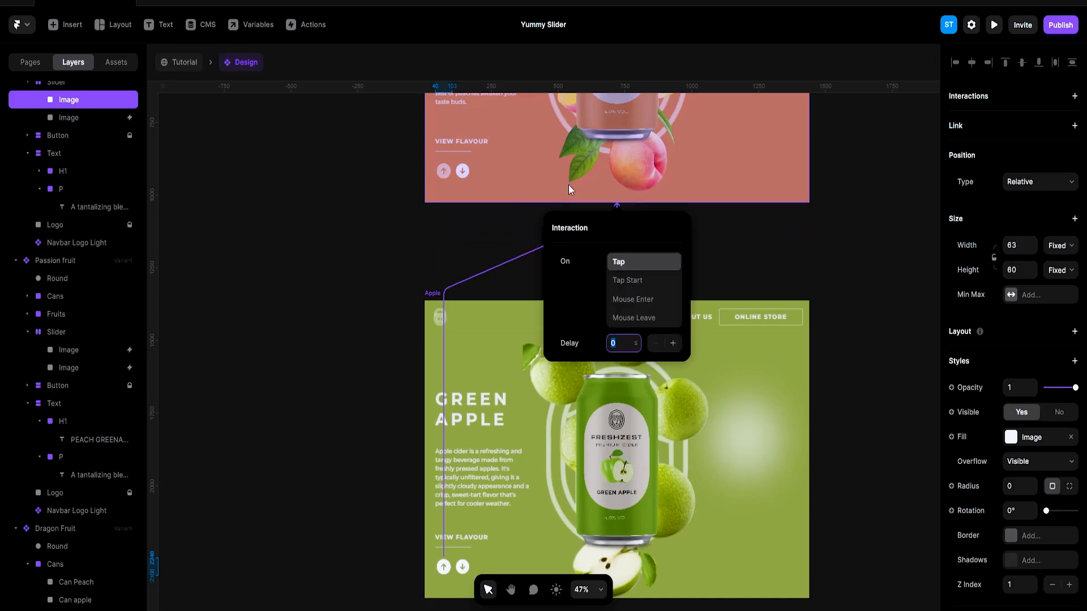
pyautogui.click(845, 236)
# Change the primary Peach variant's transition type to Ease
pyautogui.scroll(-5, 834, 245)
pyautogui.scroll(2, 775, 222)
pyautogui.click(690, 182)
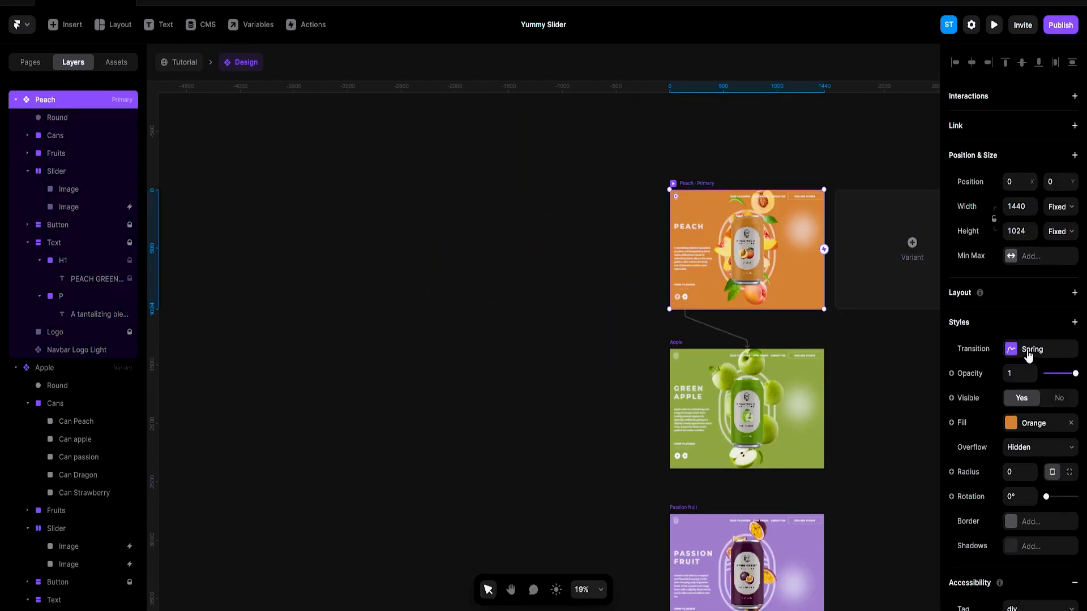
pyautogui.click(1029, 355)
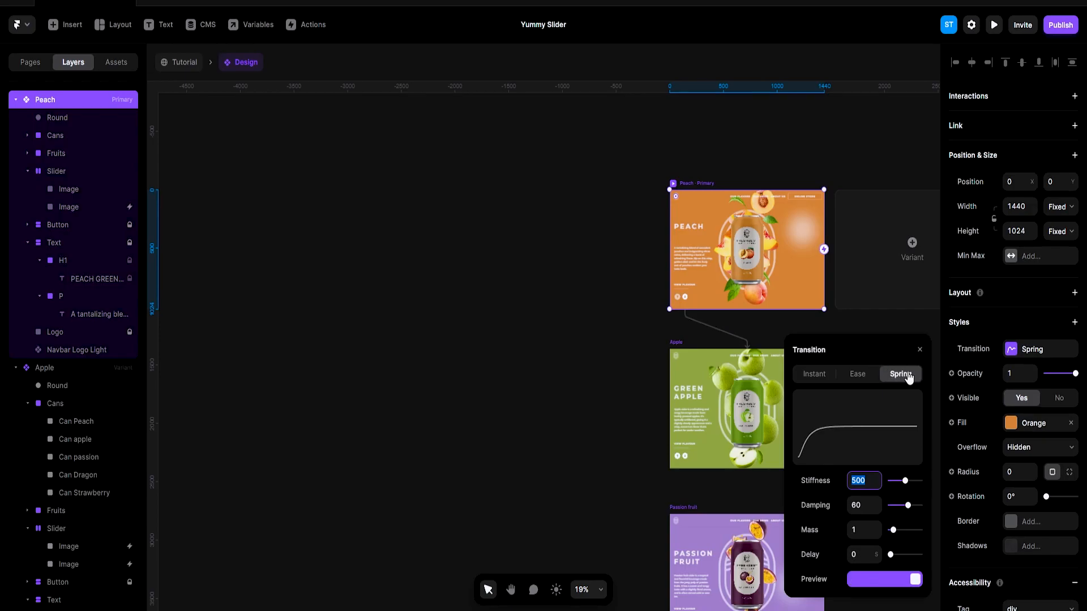
pyautogui.click(866, 376)
# Switch to Figma and inspect the animation settings of the prototype link from the Peach frame to the Apple frame
pyautogui.hotkey('alt', 'Tab')
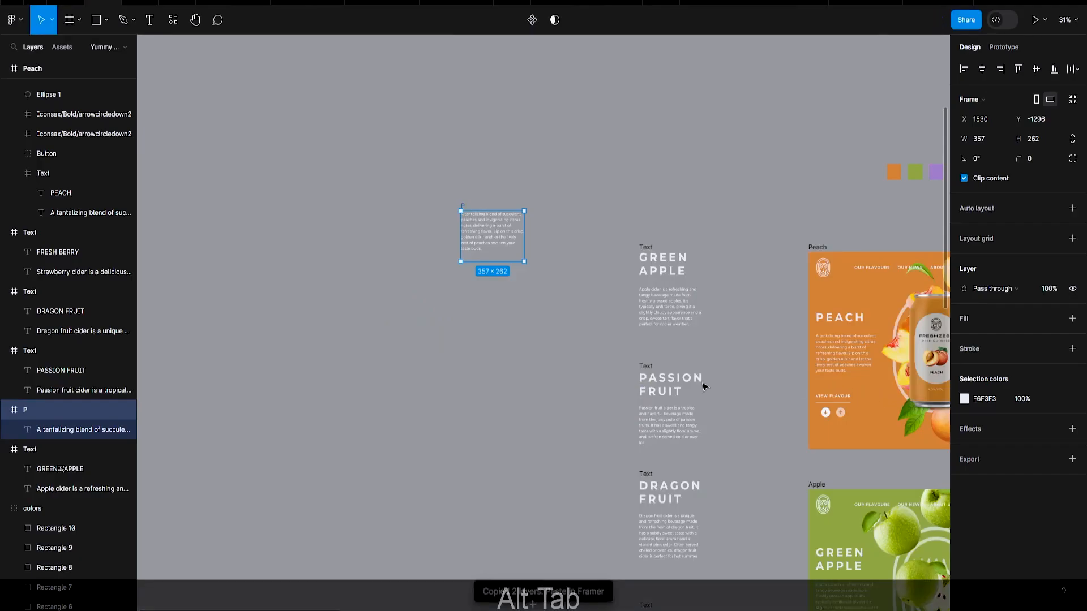
pyautogui.scroll(-2, 668, 238)
pyautogui.click(770, 255)
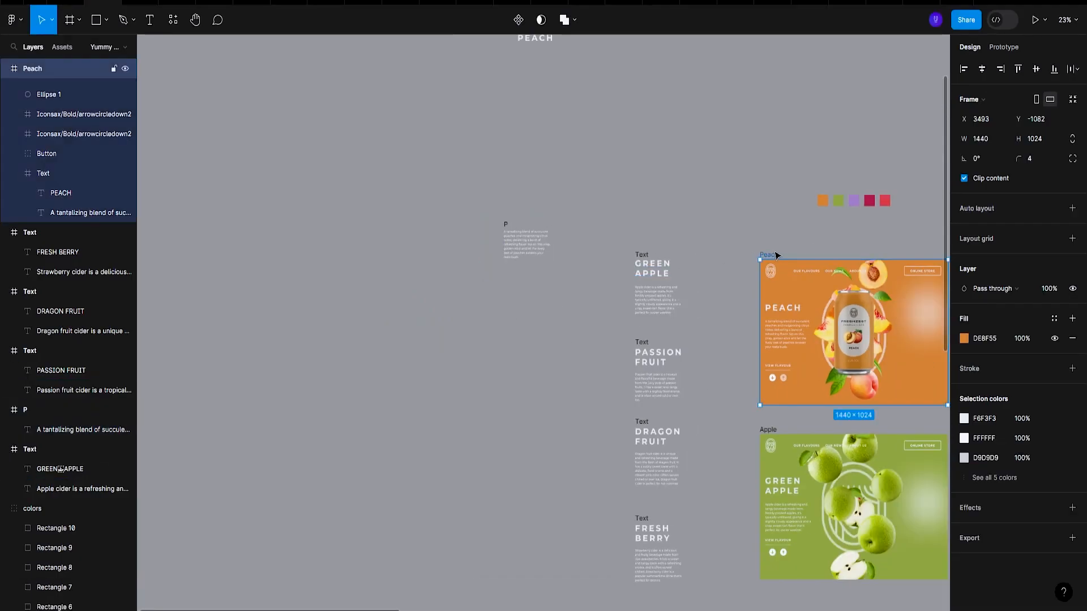
pyautogui.click(1007, 50)
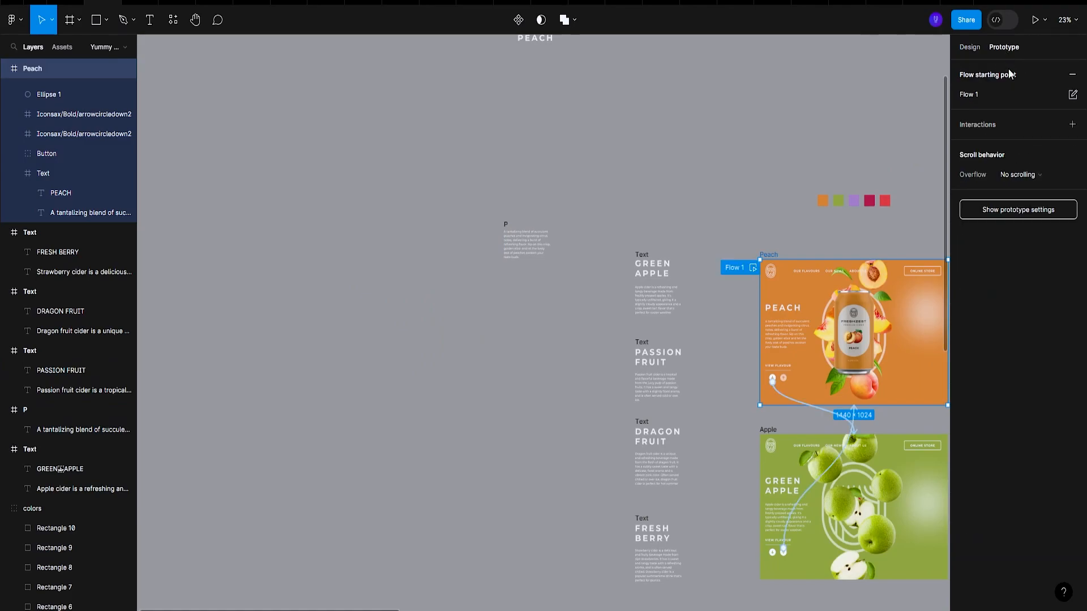
pyautogui.click(831, 417)
pyautogui.scroll(-3, 873, 430)
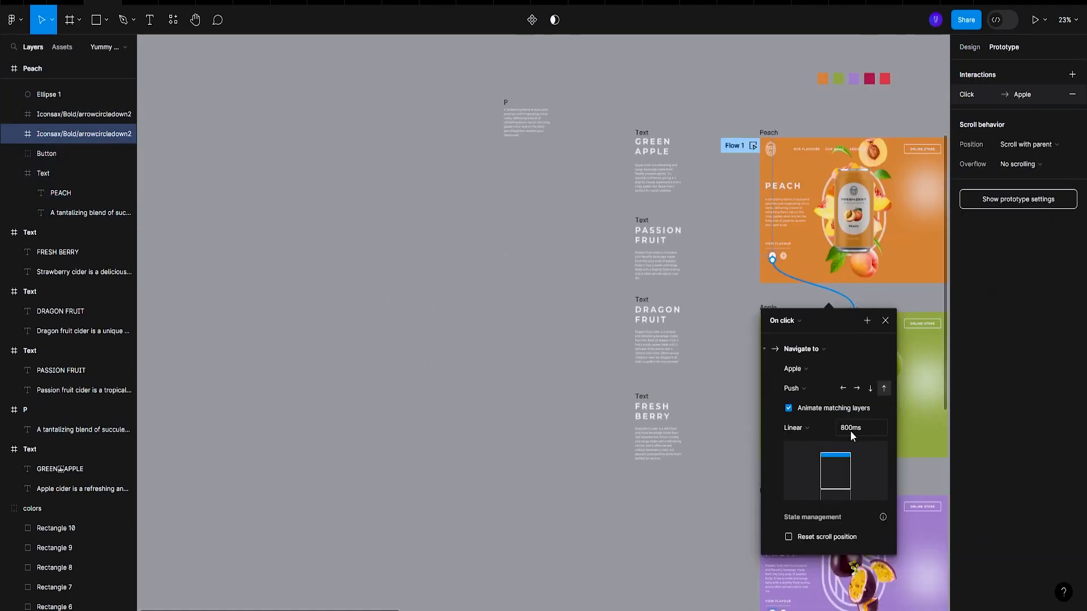
pyautogui.click(809, 392)
pyautogui.click(810, 393)
pyautogui.scroll(-1, 810, 396)
pyautogui.click(809, 404)
pyautogui.click(810, 404)
# Return to Framer and set the Peach variant's transition to Linear easing with a time of 0.8 s, checking the duration against Figma
pyautogui.hotkey('alt', 'Tab')
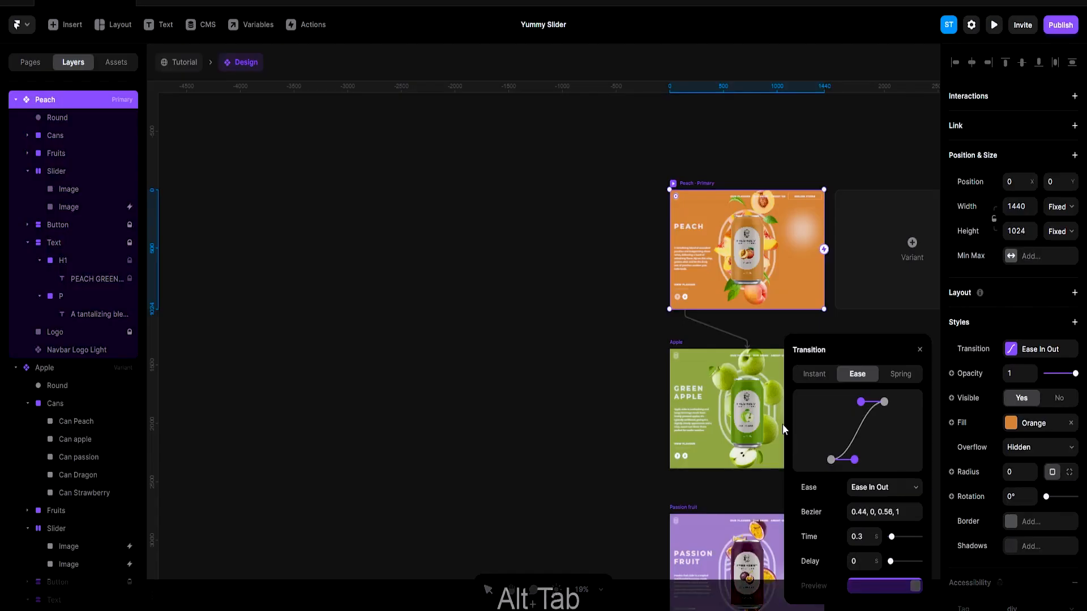
pyautogui.click(879, 495)
pyautogui.click(881, 500)
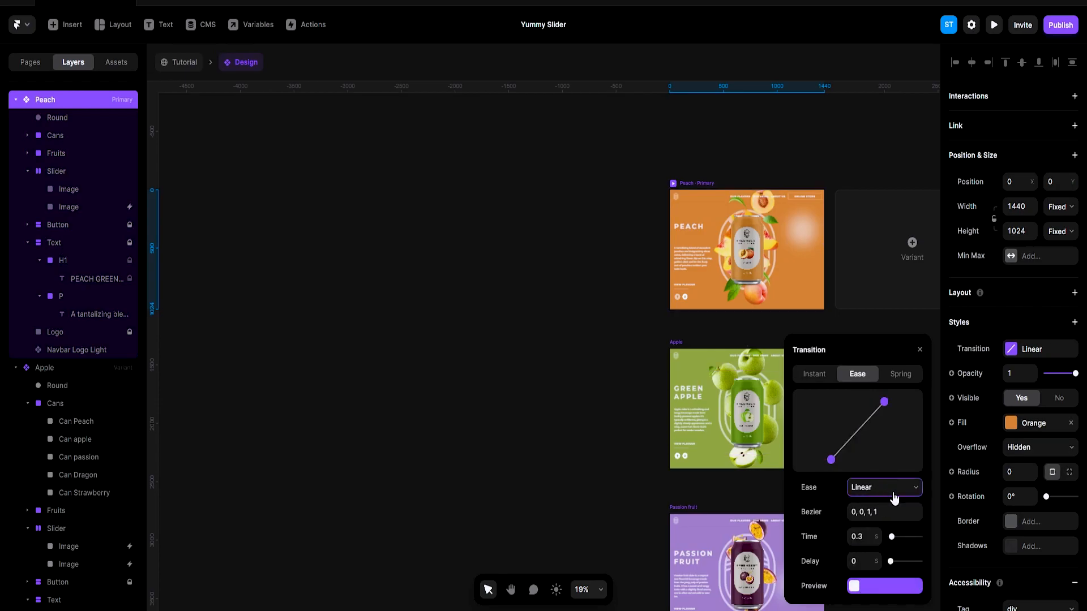
pyautogui.hotkey('alt', 'Tab')
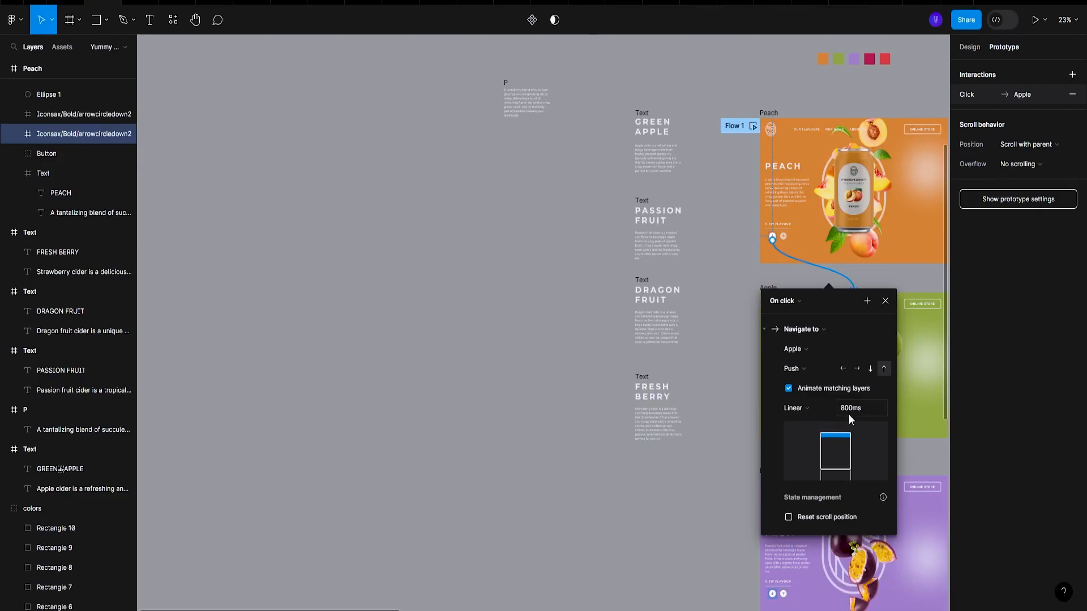
pyautogui.hotkey('alt', 'Tab')
pyautogui.click(863, 538)
pyautogui.write('0.8')
pyautogui.press('Return')
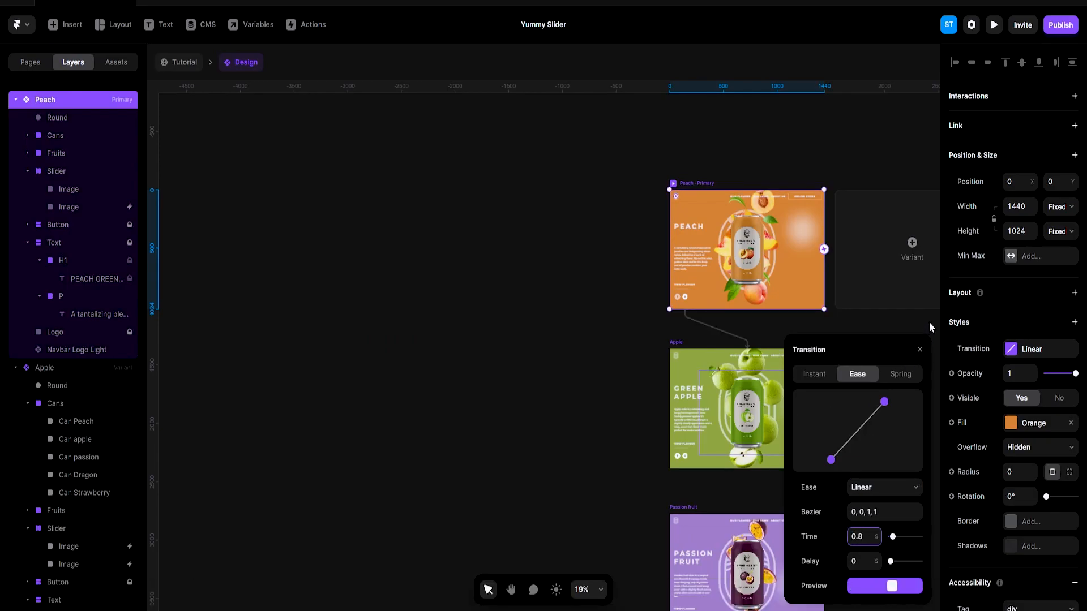
pyautogui.scroll(-3, 957, 369)
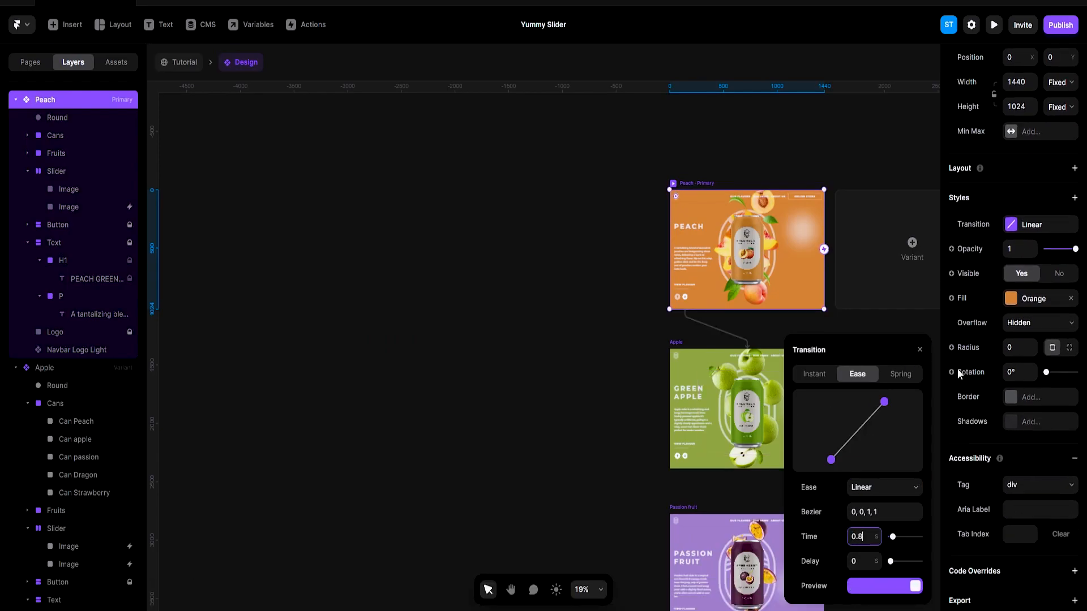
pyautogui.click(921, 351)
# Preview the slider component and step through the flavours with the down arrow to check the transitions, and return to the editor
pyautogui.hotkey('ctrl', 'p')
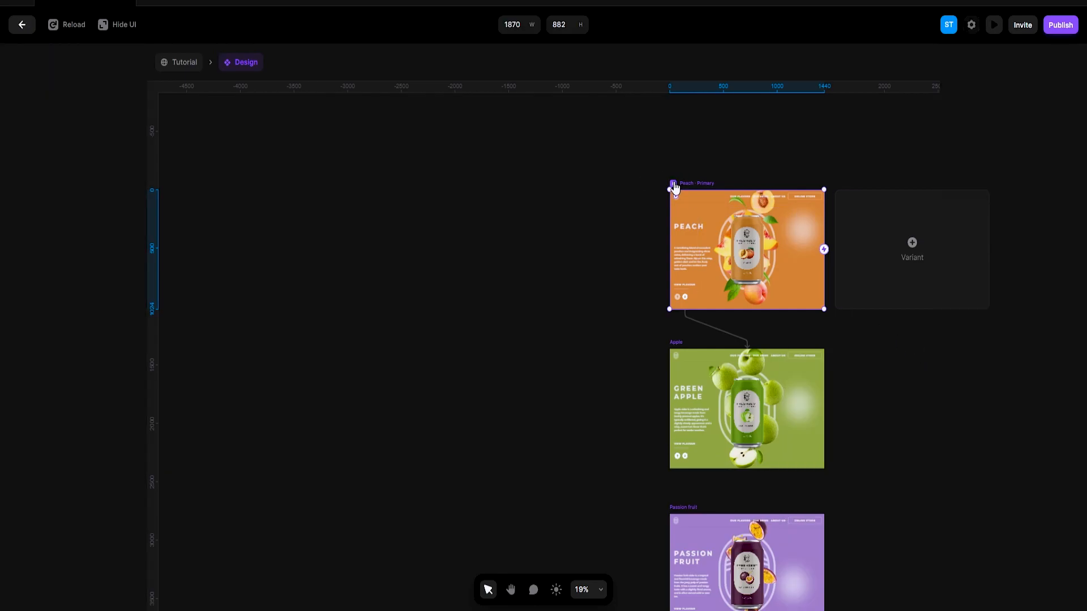
pyautogui.scroll(-2, 248, 465)
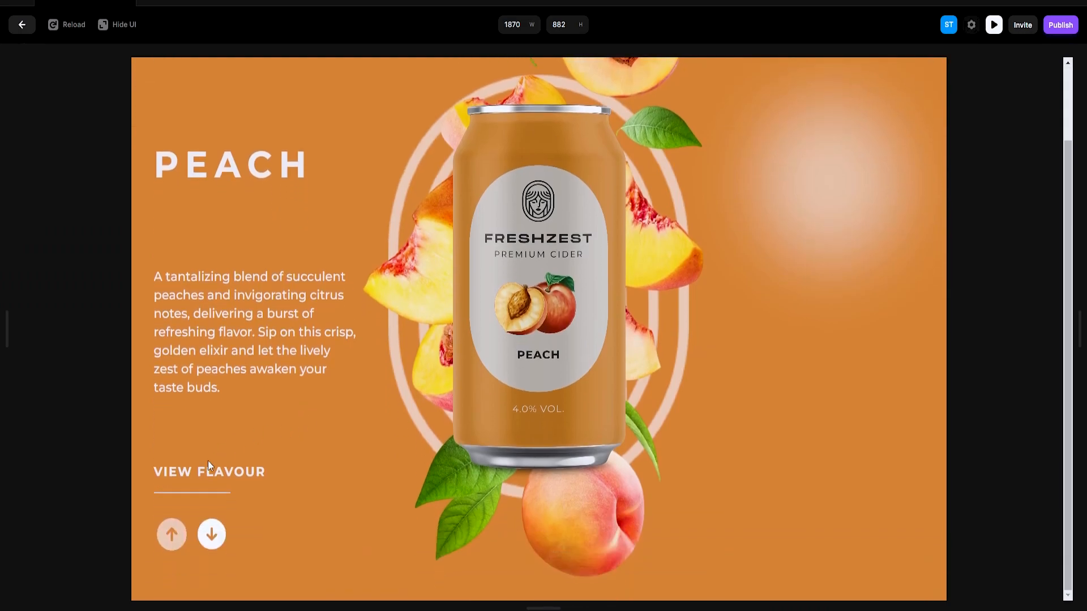
pyautogui.click(212, 535)
pyautogui.scroll(2, 322, 351)
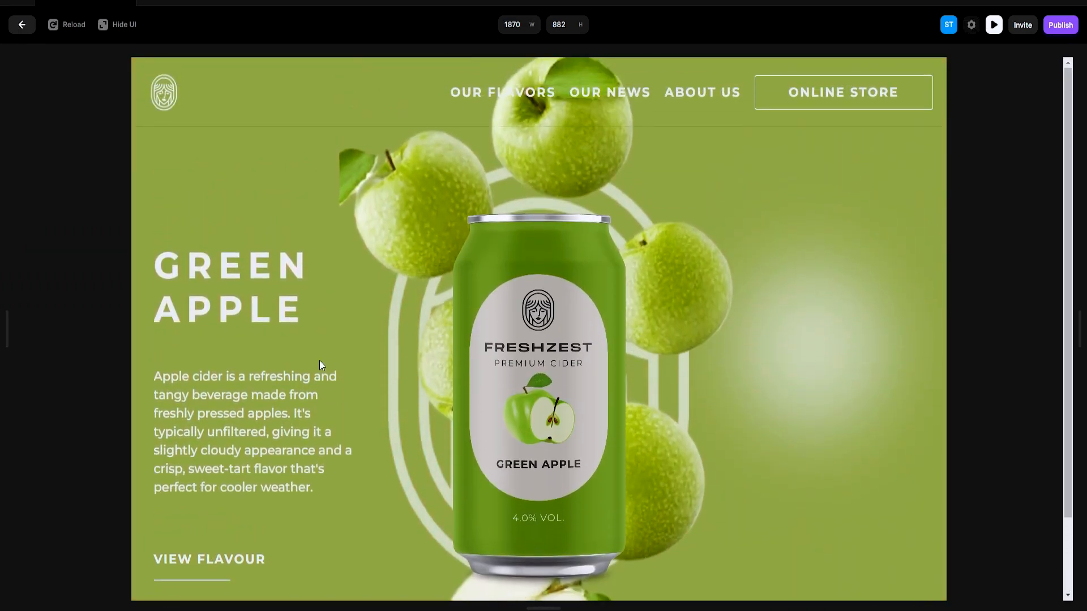
pyautogui.scroll(-4, 287, 471)
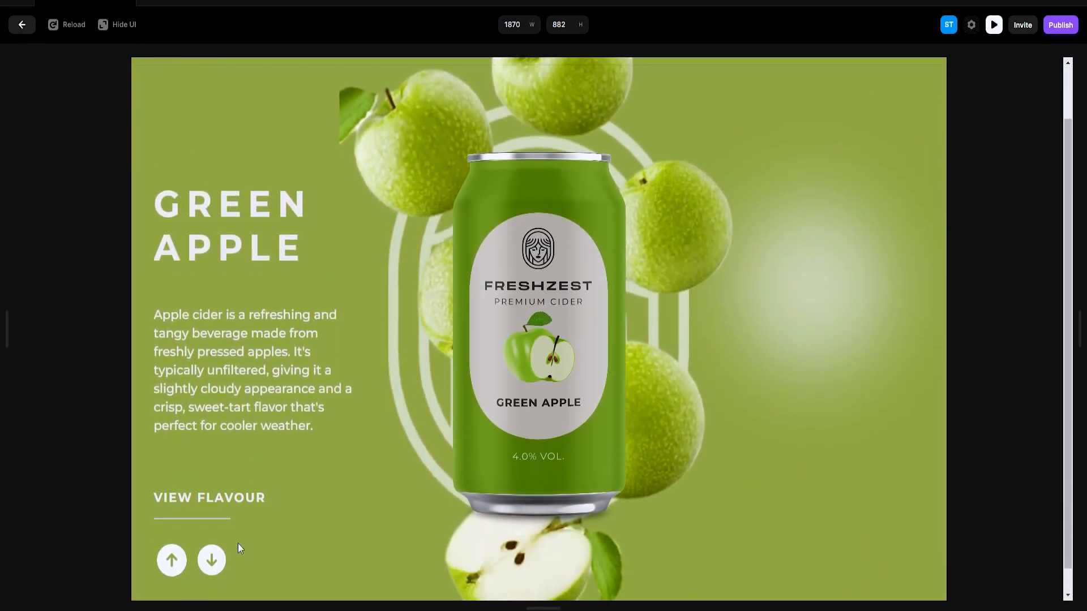
pyautogui.scroll(2, 328, 308)
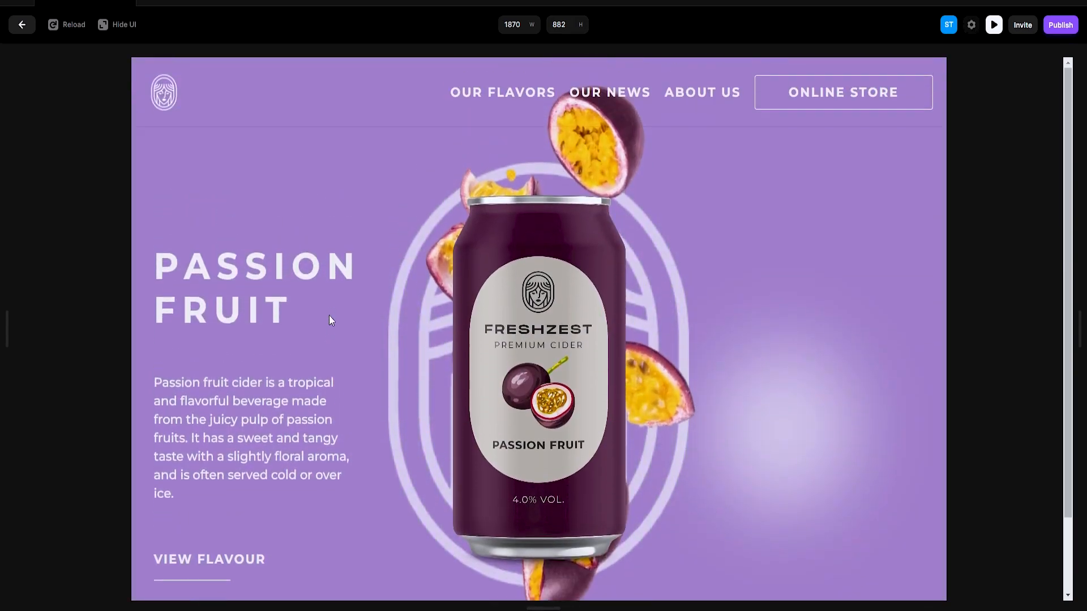
pyautogui.scroll(-2, 232, 544)
pyautogui.click(211, 561)
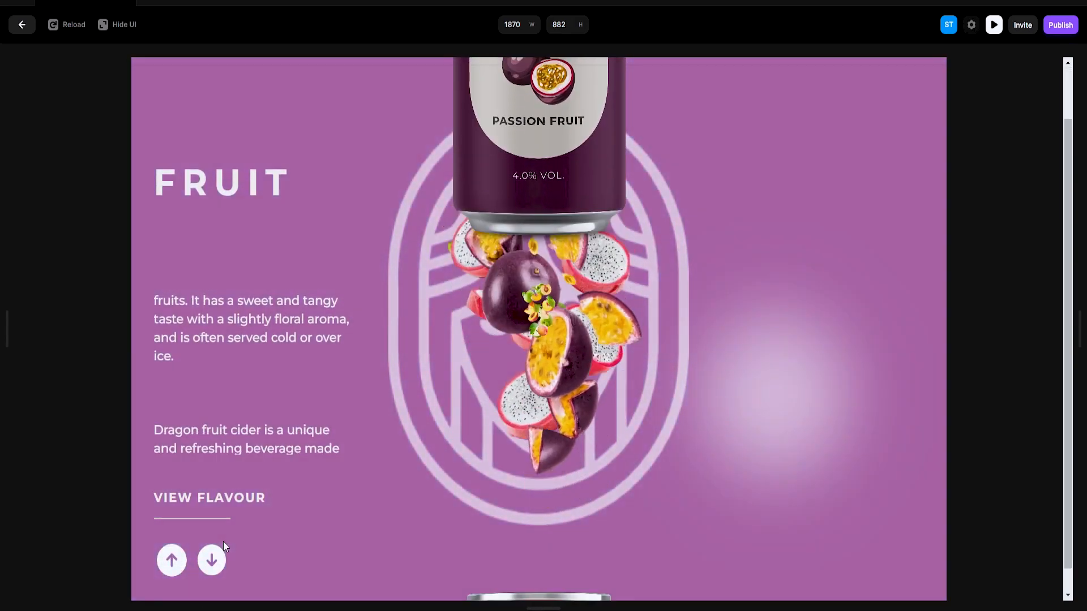
pyautogui.click(17, 29)
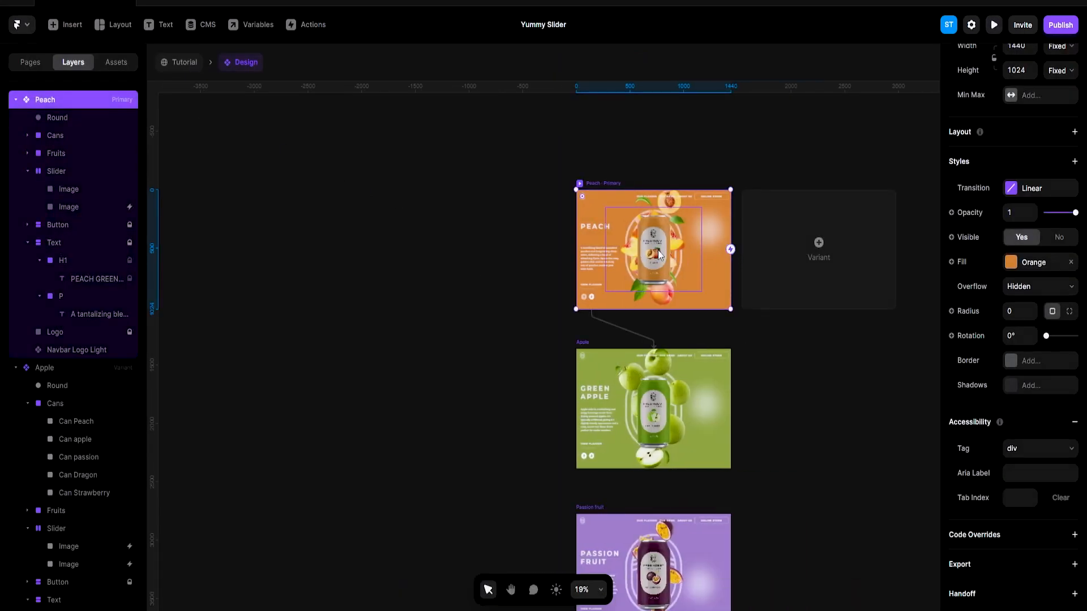
# Set the opacity of the Apple, Passion, Dragon Fruit and Strawberry fruit images in the Peach variant to 0
pyautogui.click(660, 255)
pyautogui.click(83, 170)
pyautogui.click(27, 135)
pyautogui.click(27, 153)
pyautogui.click(68, 189)
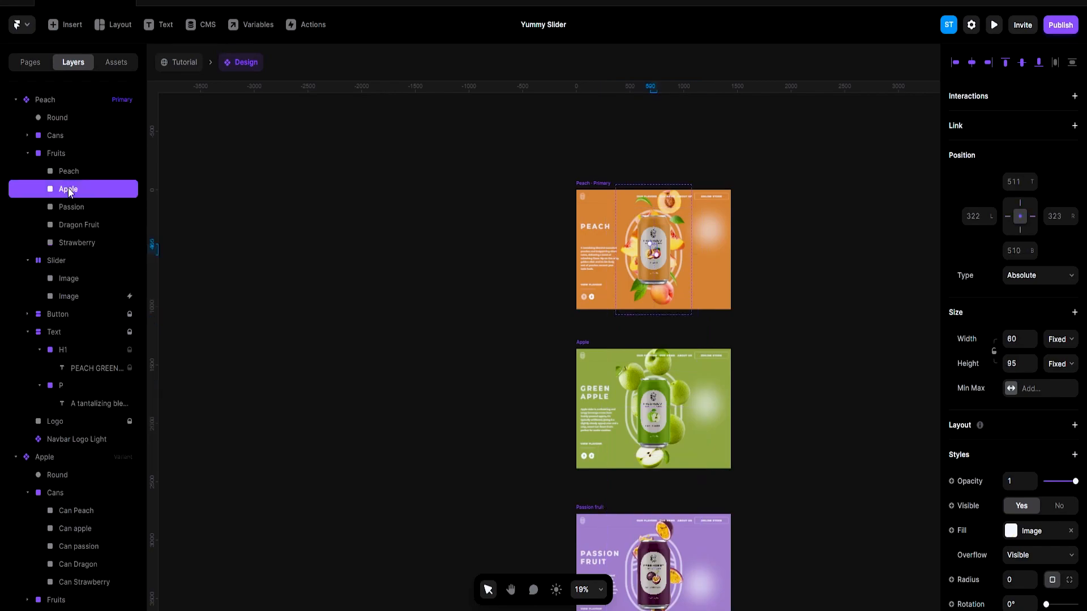
pyautogui.keyDown('shift'); pyautogui.click(79, 243); pyautogui.keyUp('shift')
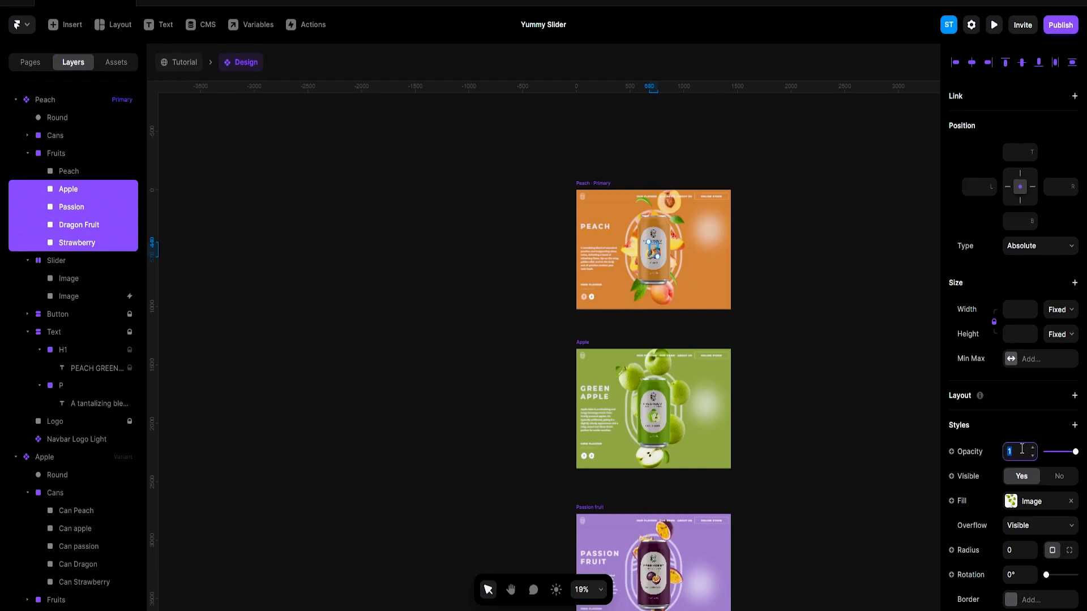
pyautogui.write('0')
pyautogui.press('Return')
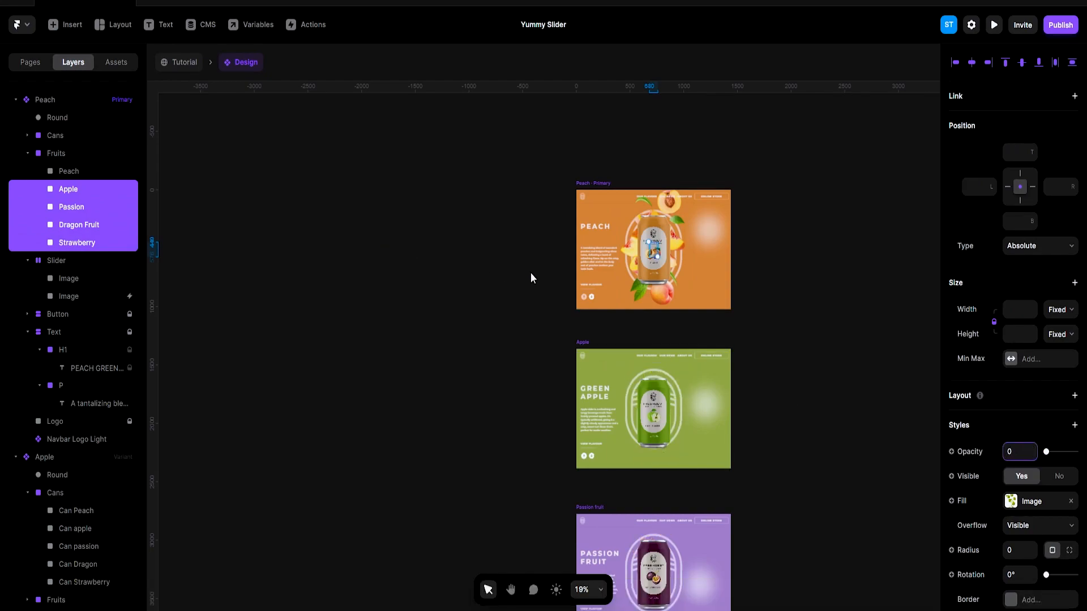
# Set the opacity of the Peach, Passion, Dragon Fruit and Strawberry fruit images in the Apple variant to 0
pyautogui.click(672, 371)
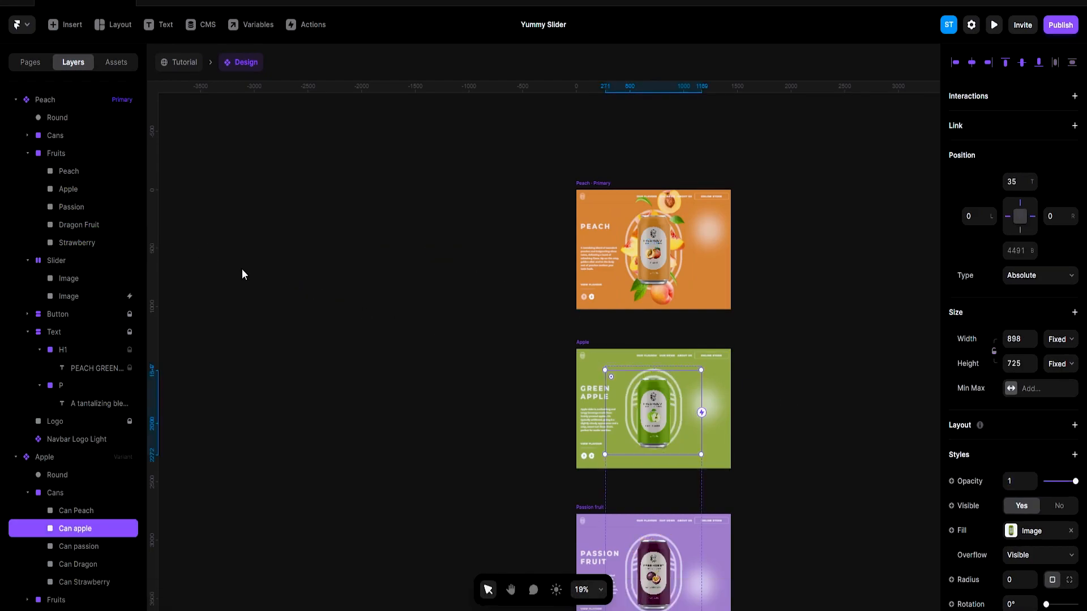
pyautogui.click(15, 99)
pyautogui.click(27, 154)
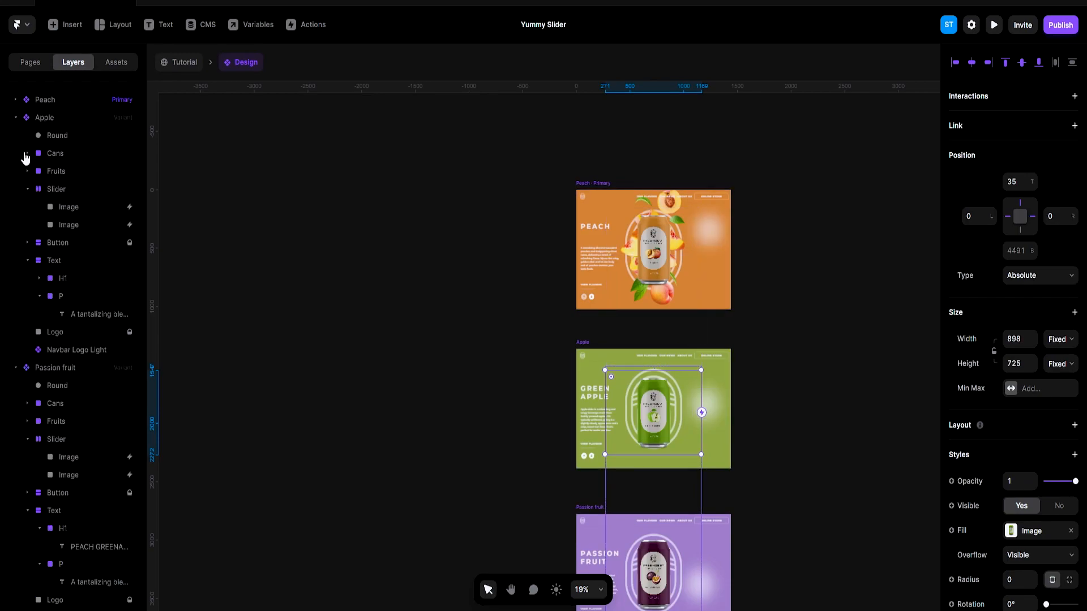
pyautogui.click(34, 175)
pyautogui.click(27, 171)
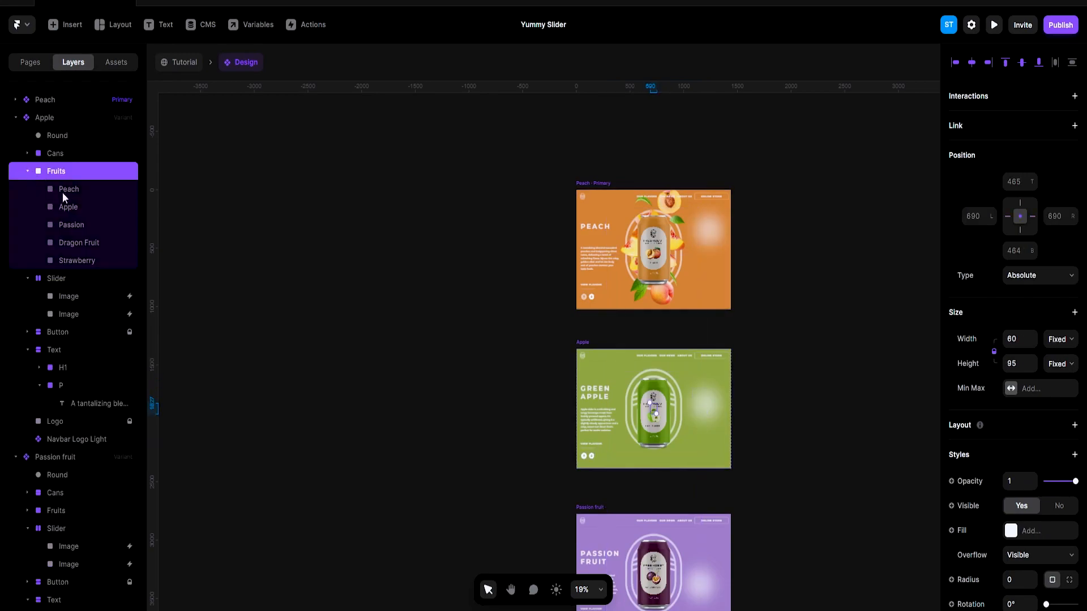
pyautogui.click(61, 191)
pyautogui.keyDown('shift'); pyautogui.click(76, 260); pyautogui.keyUp('shift')
pyautogui.keyDown('super'); pyautogui.click(67, 206); pyautogui.keyUp('super')
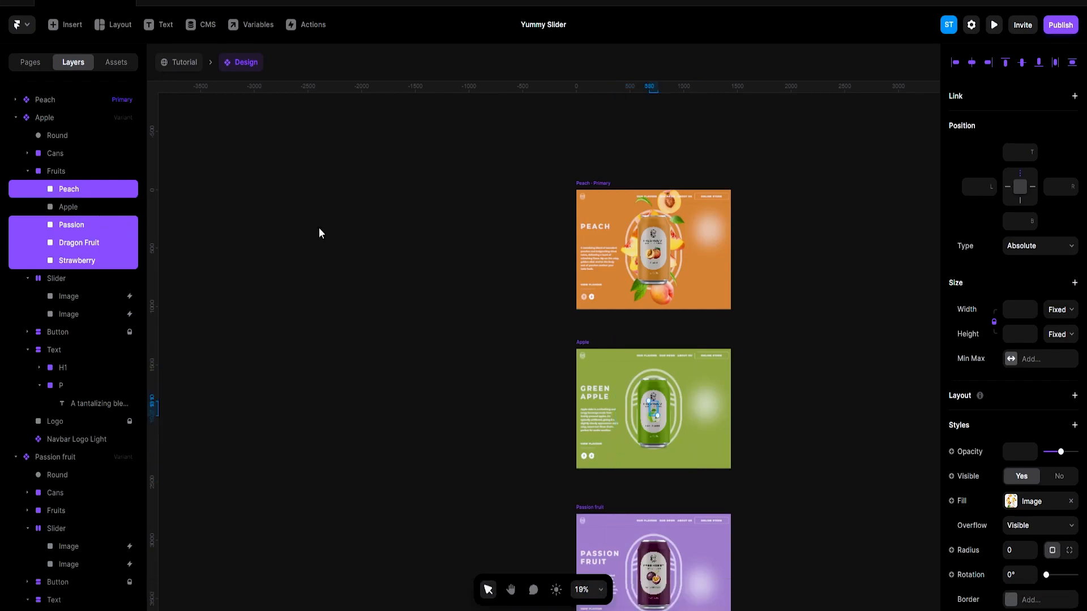
pyautogui.write('0')
pyautogui.press('Return')
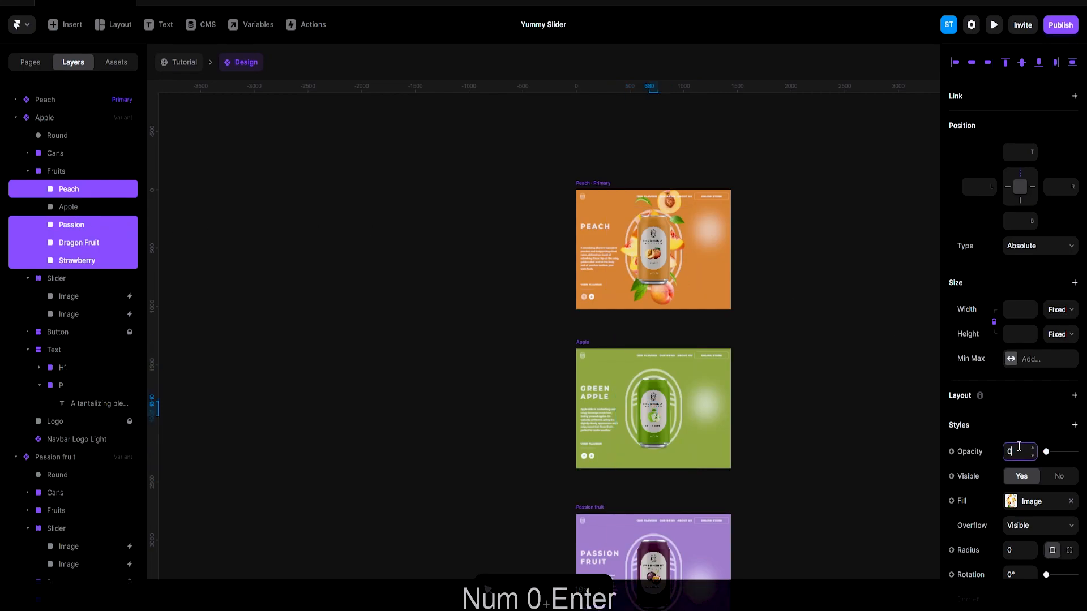
# Set the opacity of the Apple fruit image in the Apple variant to 1
pyautogui.click(688, 360)
pyautogui.write('1')
pyautogui.press('Return')
# Set the opacity of the Peach, Apple, Dragon Fruit and Strawberry fruit images in the Passion fruit variant to 0
pyautogui.scroll(-5, 818, 389)
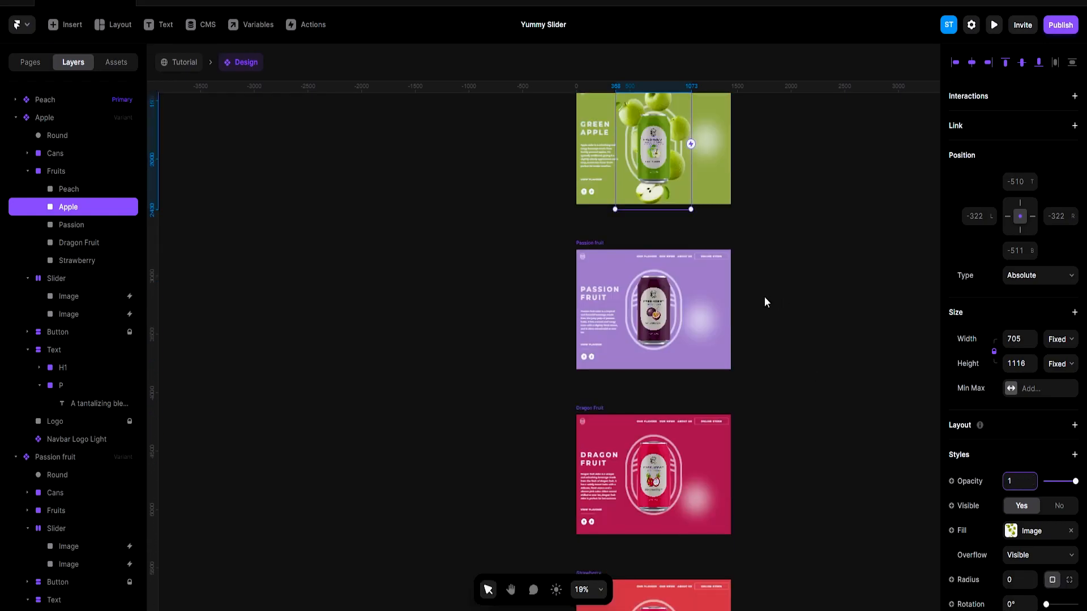
pyautogui.click(595, 242)
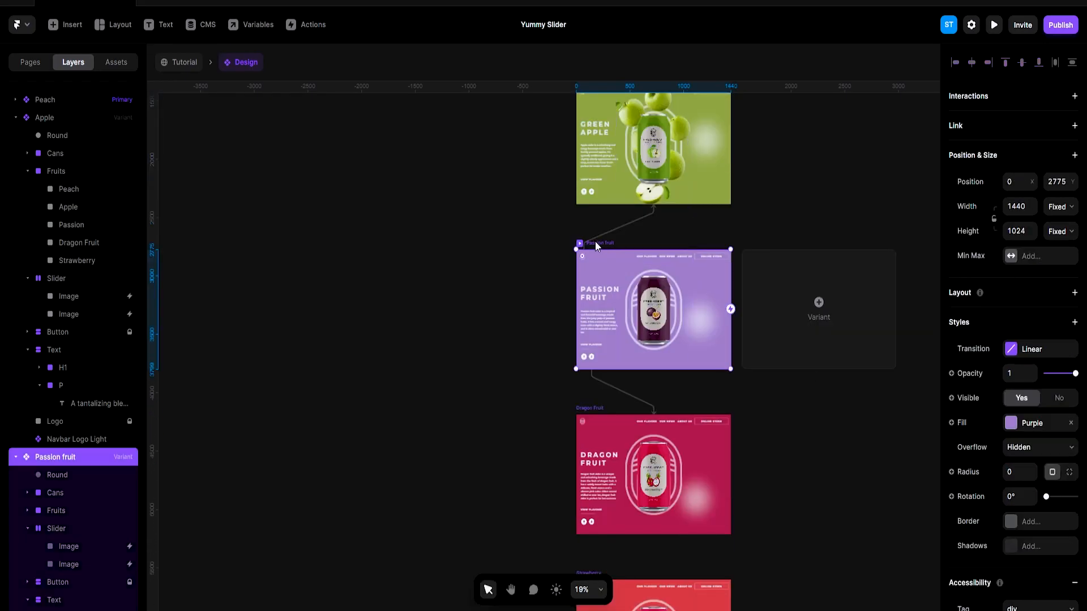
pyautogui.click(16, 118)
pyautogui.click(28, 190)
pyautogui.click(62, 208)
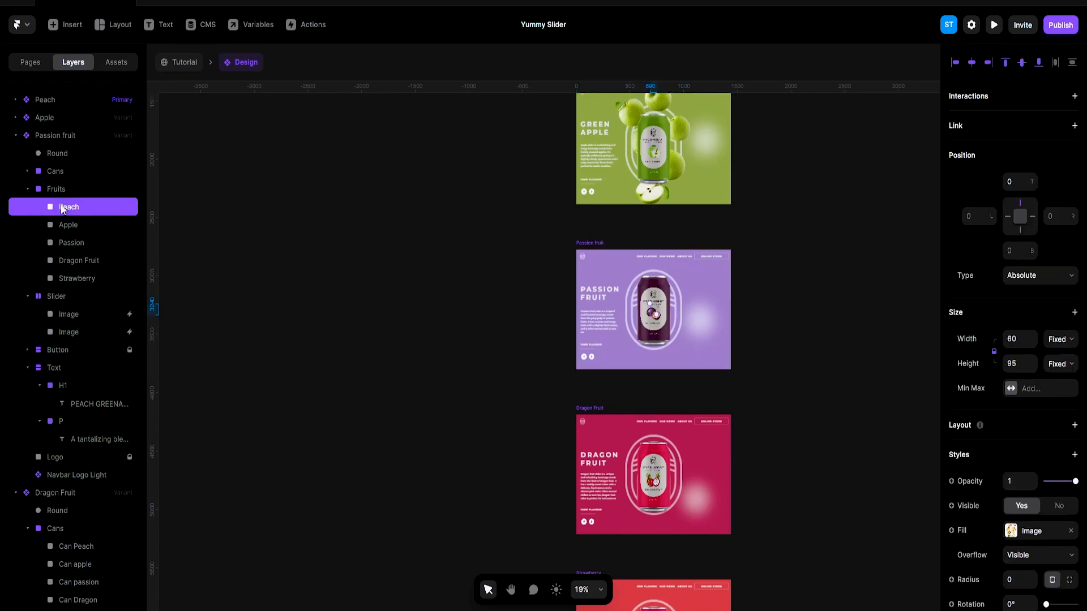
pyautogui.keyDown('shift'); pyautogui.click(84, 279); pyautogui.keyUp('shift')
pyautogui.keyDown('super'); pyautogui.click(74, 243); pyautogui.keyUp('super')
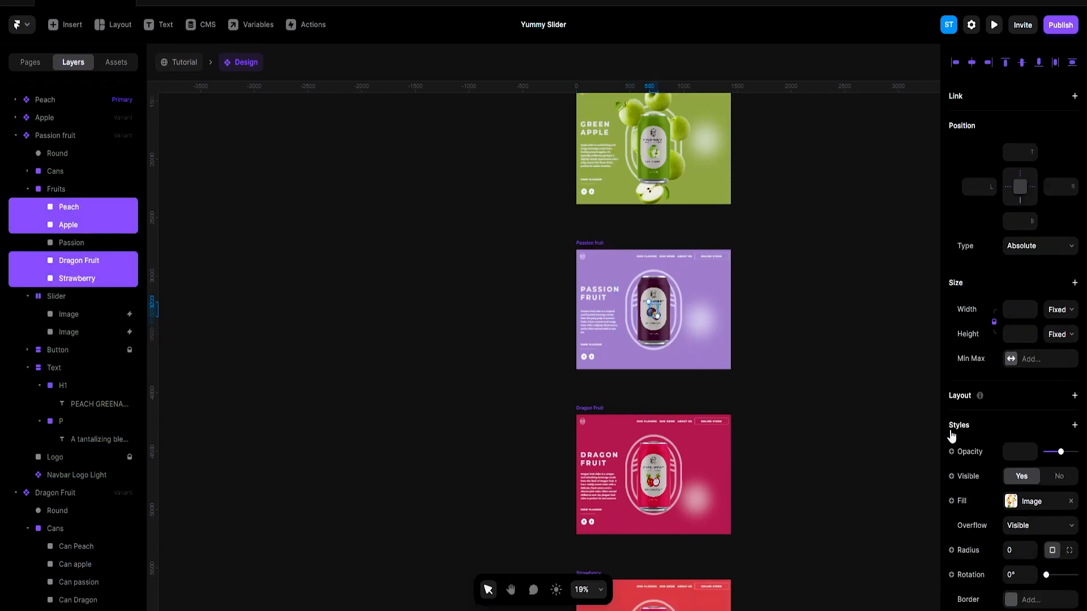
pyautogui.write('00')
pyautogui.press('BackSpace')
pyautogui.press('Return')
# Set the opacity of the Passion fruit image in the Passion fruit variant to 1
pyautogui.click(93, 242)
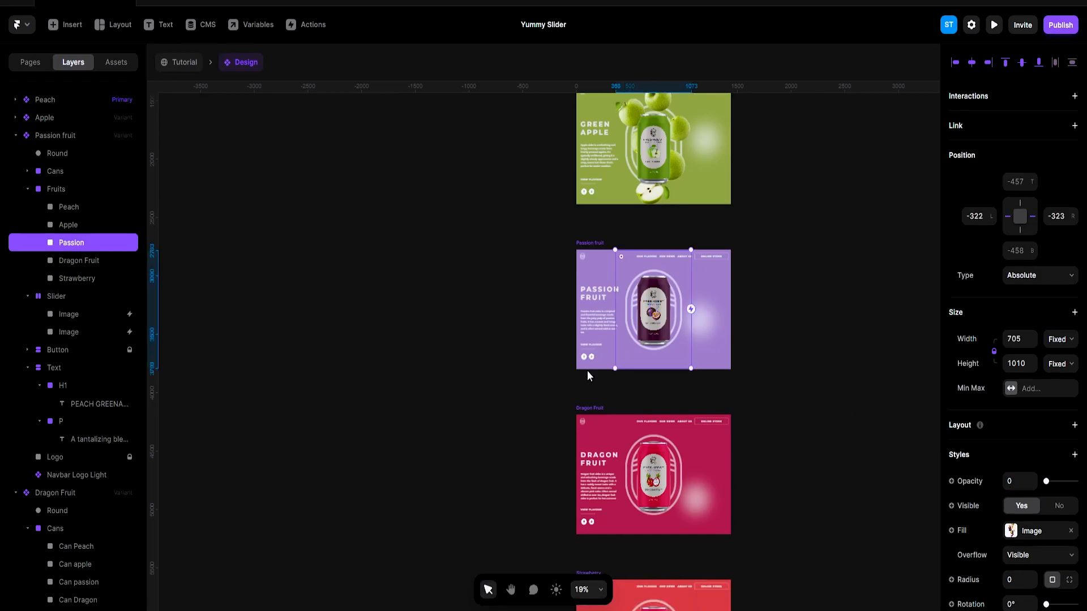
pyautogui.write('1')
pyautogui.press('Return')
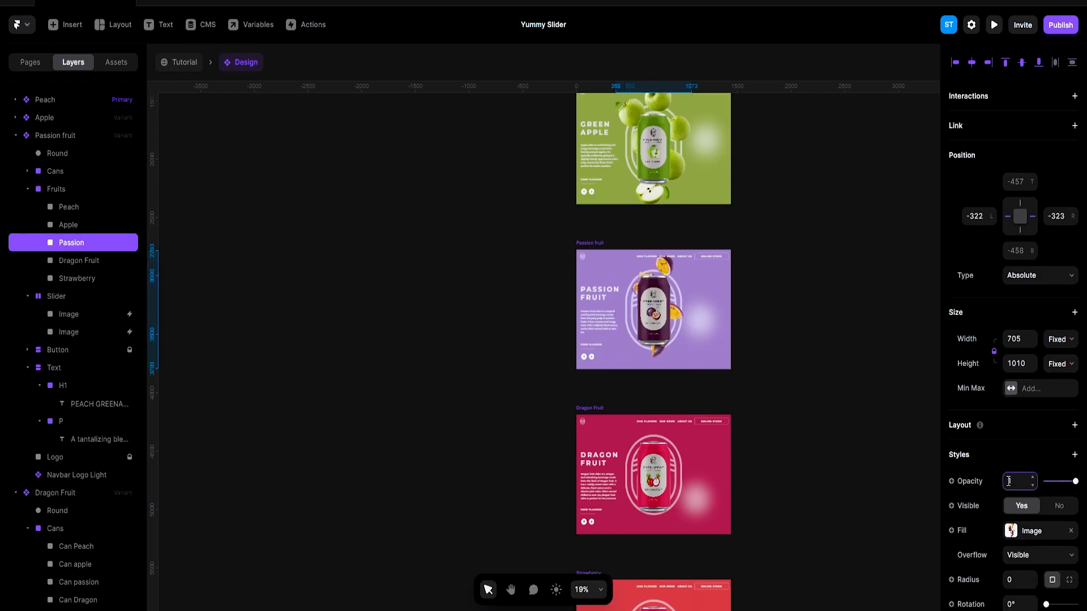
# Set the opacity of the Peach, Apple, Passion and Strawberry fruit images in the Dragon Fruit variant to 0
pyautogui.scroll(-2, 674, 386)
pyautogui.click(593, 307)
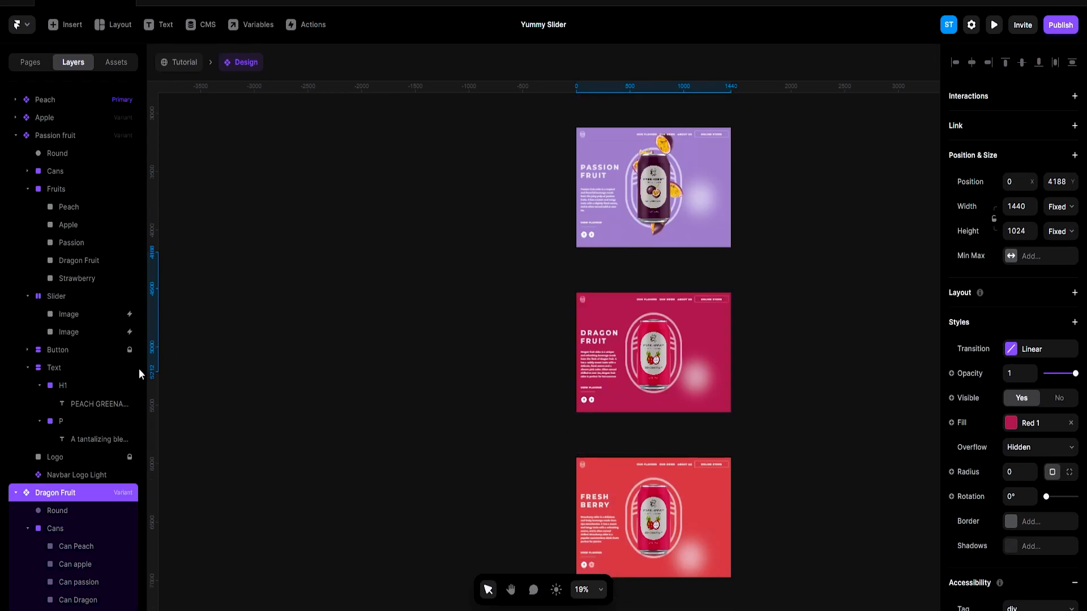
pyautogui.scroll(-2, 50, 460)
pyautogui.click(29, 466)
pyautogui.scroll(-3, 59, 450)
pyautogui.click(28, 362)
pyautogui.click(57, 379)
pyautogui.keyDown('shift'); pyautogui.click(81, 450); pyautogui.keyUp('shift')
pyautogui.keyDown('ctrl'); pyautogui.click(79, 434); pyautogui.keyUp('ctrl')
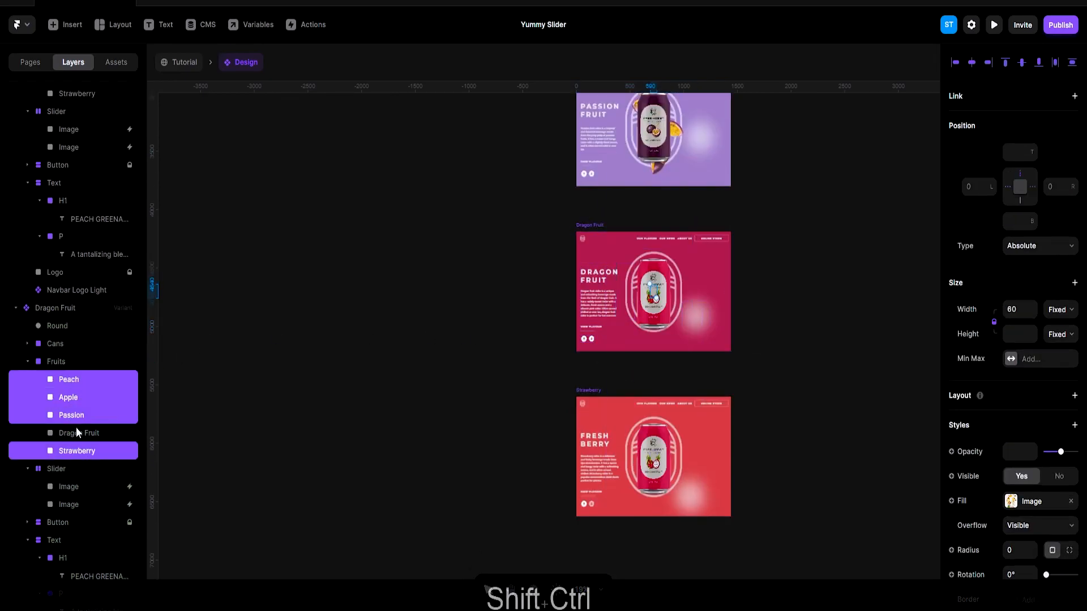
pyautogui.write('0')
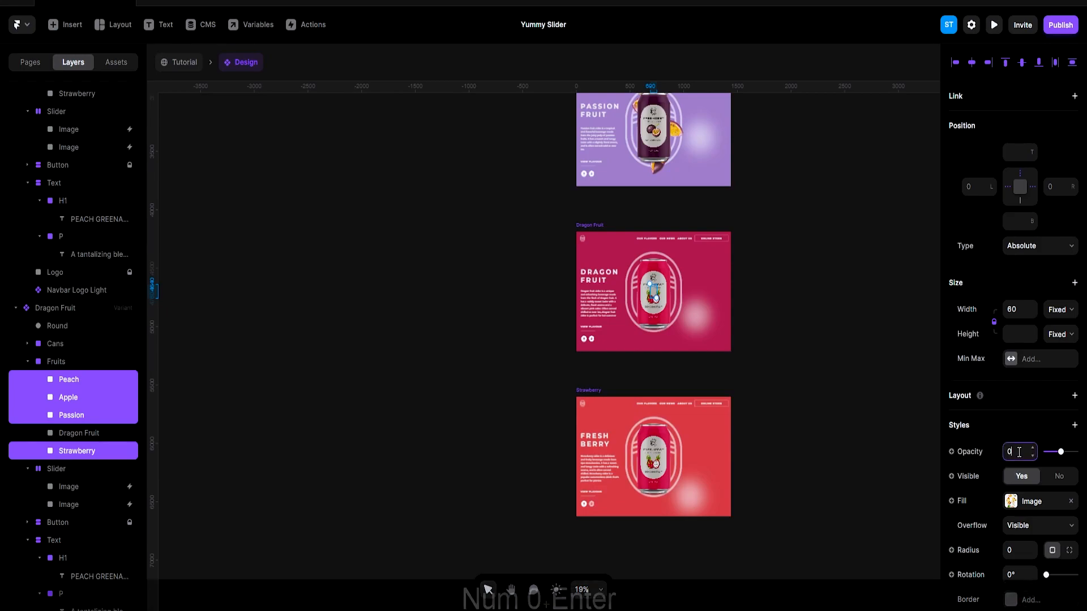
# Set the opacity of the Dragon Fruit image in the Dragon Fruit variant to 1
pyautogui.click(78, 433)
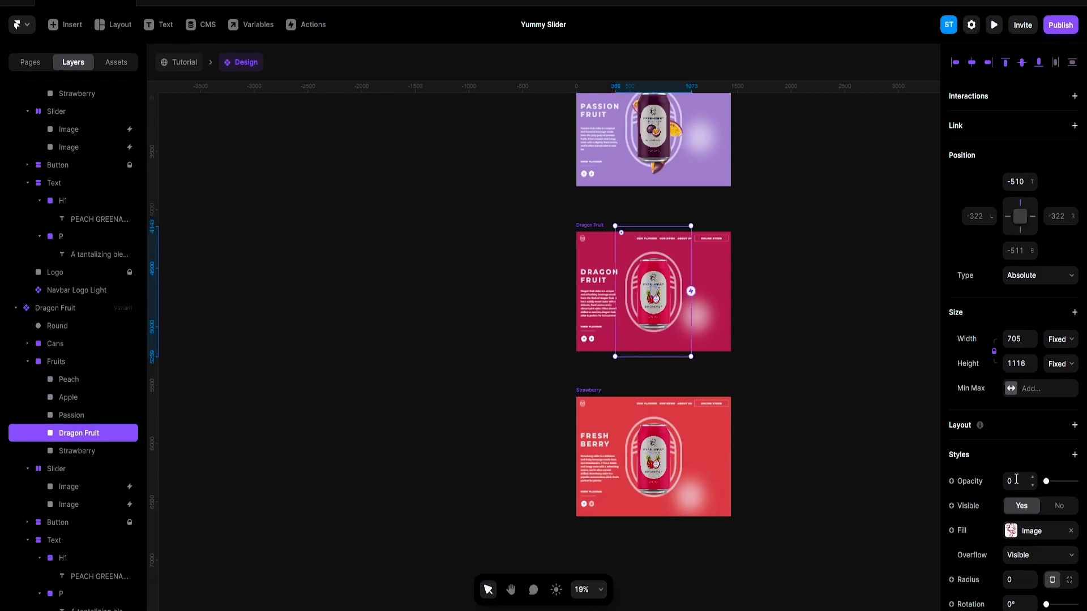
pyautogui.write('1')
pyautogui.press('Return')
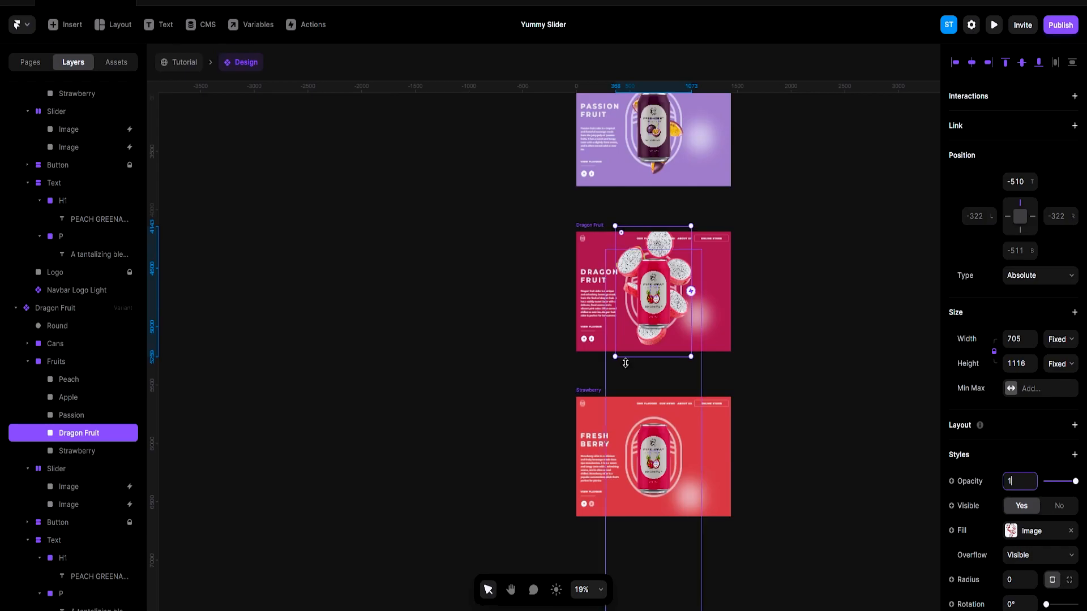
# Set the opacity of the Peach, Apple, Passion and Dragon Fruit images in the Strawberry variant to 0
pyautogui.click(592, 390)
pyautogui.scroll(-3, 51, 399)
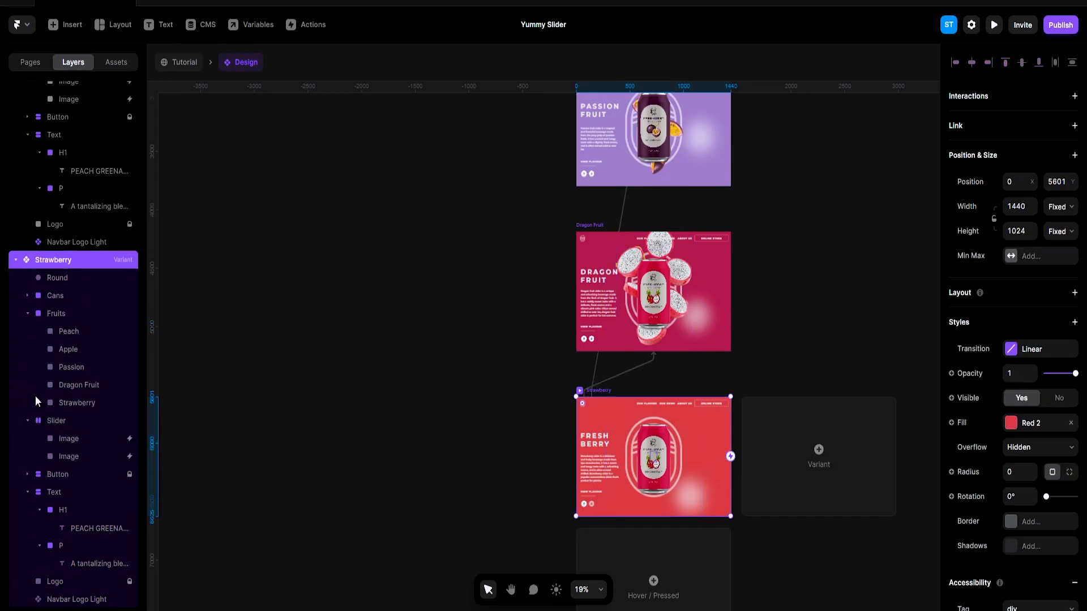
pyautogui.click(74, 337)
pyautogui.keyDown('shift'); pyautogui.click(69, 399); pyautogui.keyUp('shift')
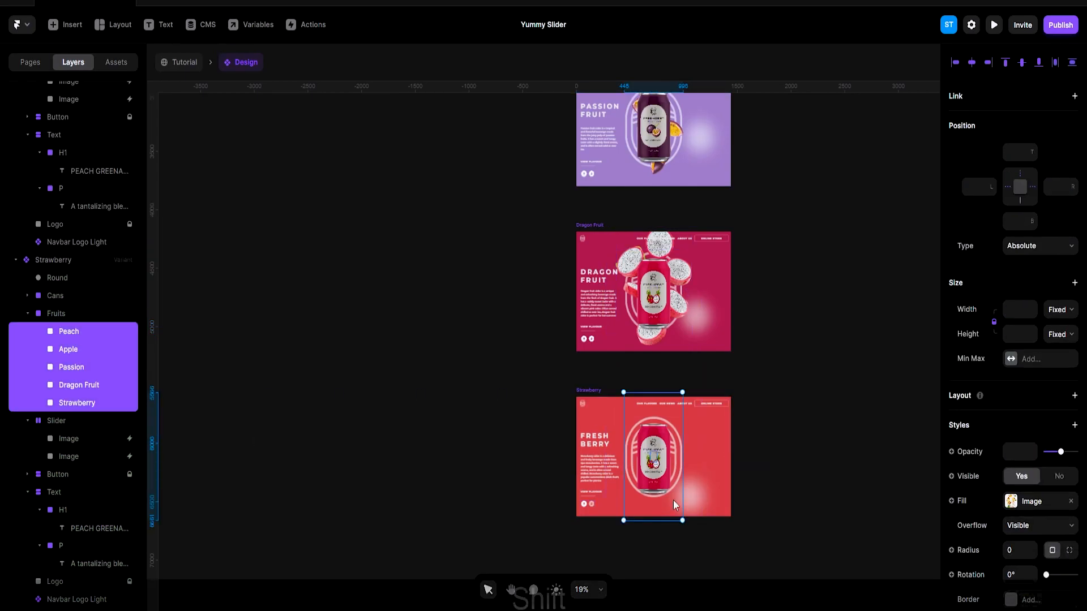
pyautogui.keyDown('ctrl'); pyautogui.click(85, 404); pyautogui.keyUp('ctrl')
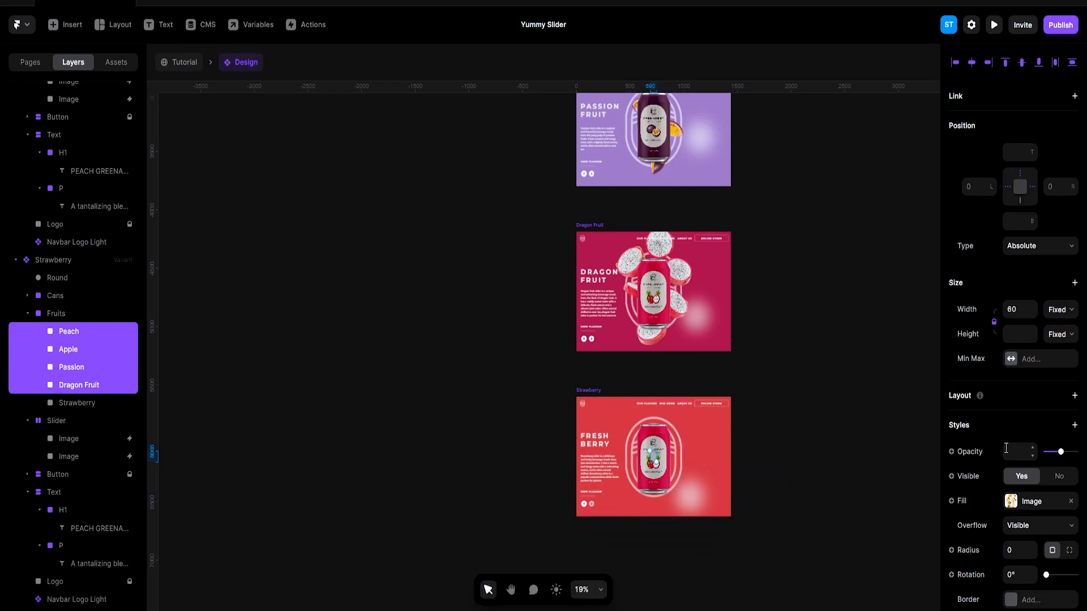
pyautogui.write('0')
pyautogui.press('Return')
# Set the opacity of the Strawberry fruit image in the Strawberry variant to 1
pyautogui.click(100, 407)
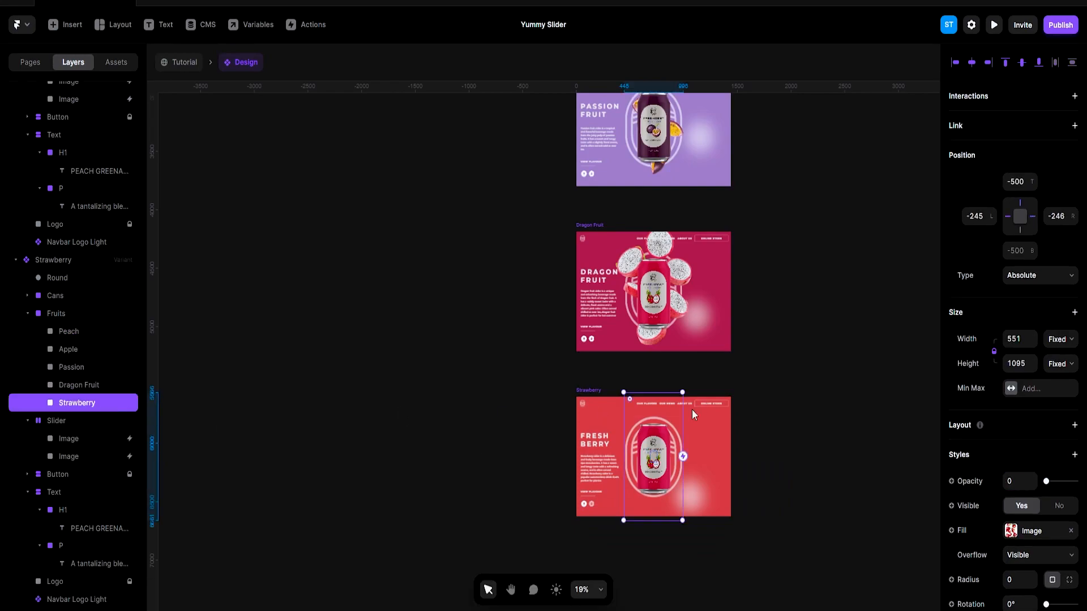
pyautogui.write('1')
pyautogui.press('Return')
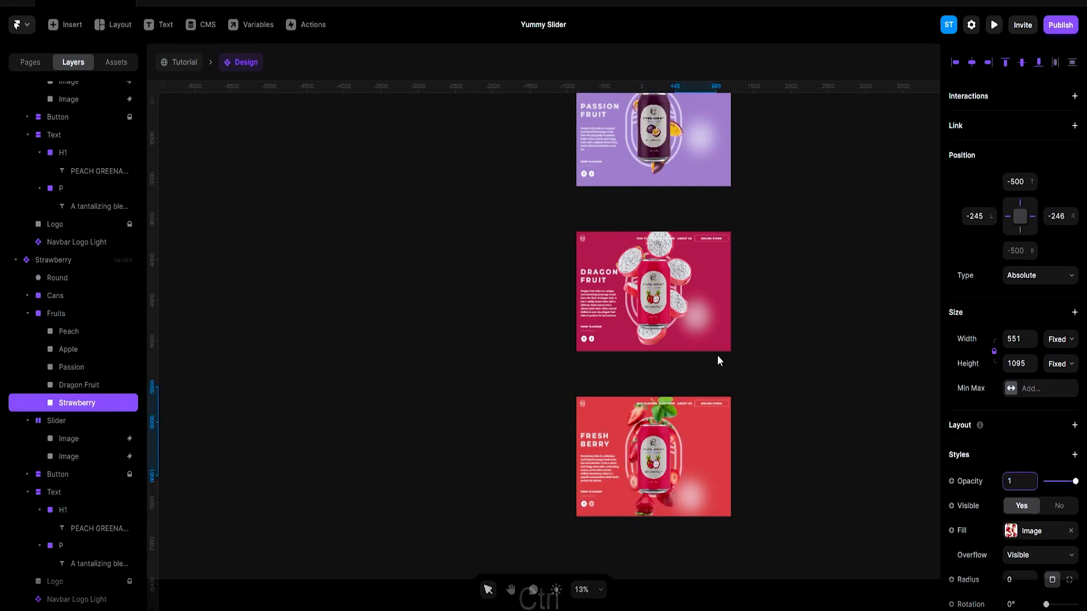
# Preview the slider from the Peach variant, step through all flavours with the down arrow to check the fruit transitions, and return to the editor
pyautogui.scroll(-3, 723, 355)
pyautogui.scroll(3, 734, 319)
pyautogui.click(681, 209)
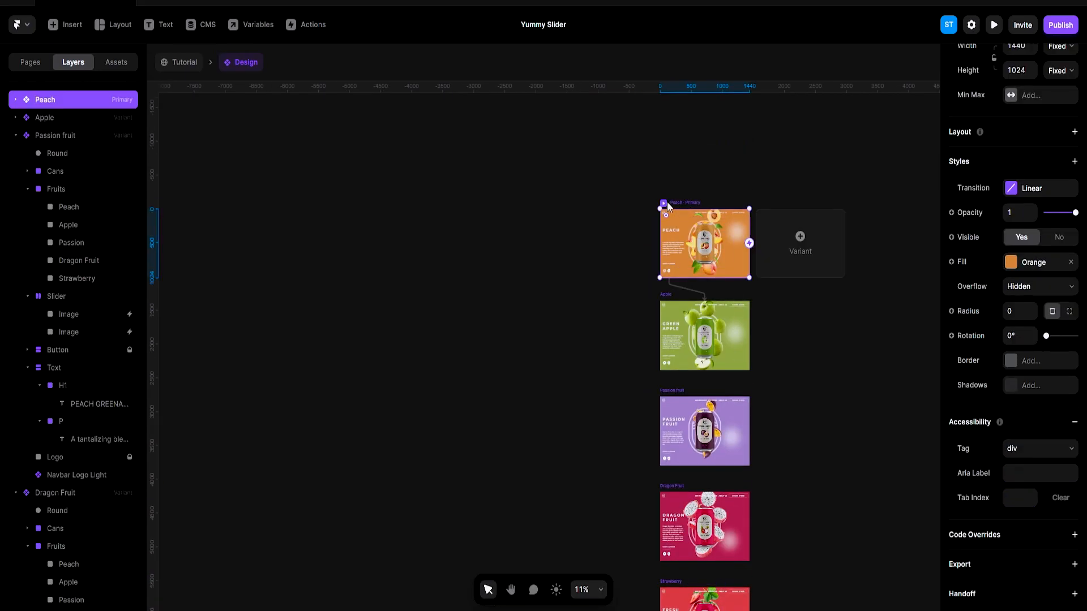
pyautogui.hotkey('ctrl', 'p')
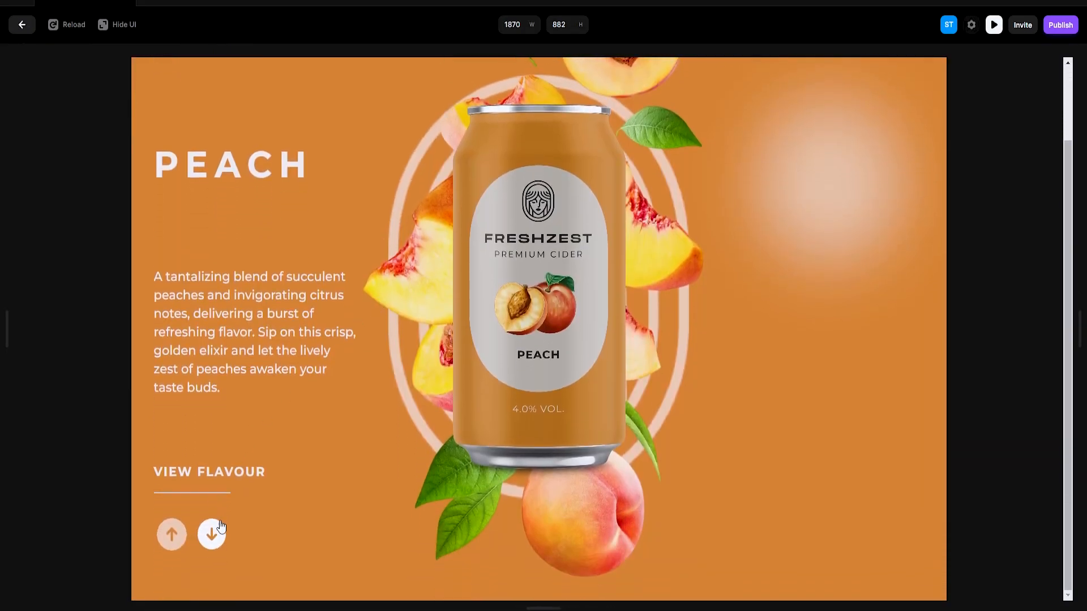
pyautogui.click(221, 526)
pyautogui.scroll(1, 442, 376)
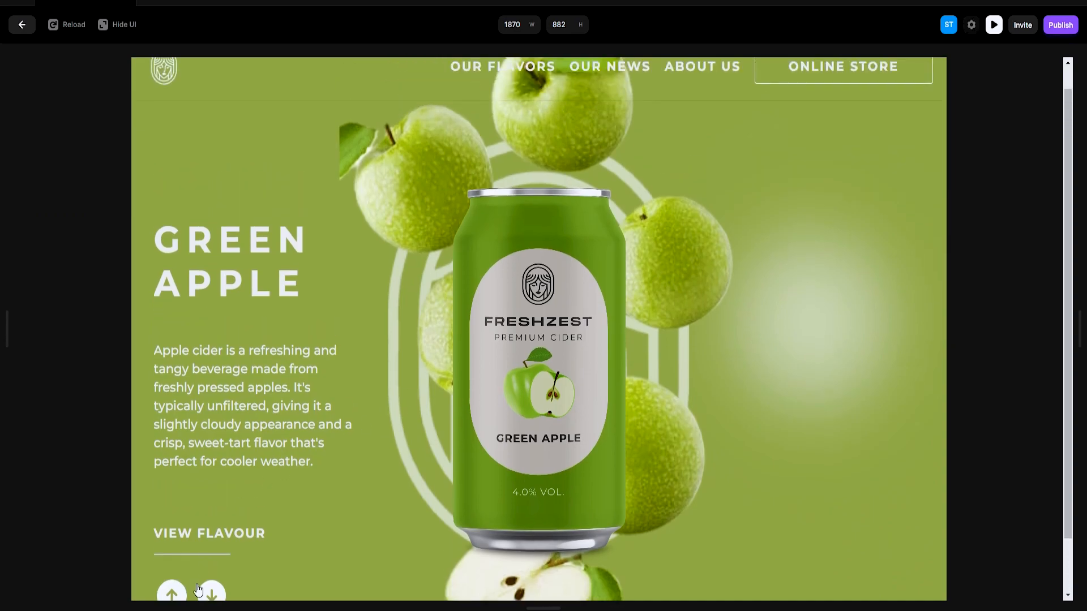
pyautogui.click(208, 592)
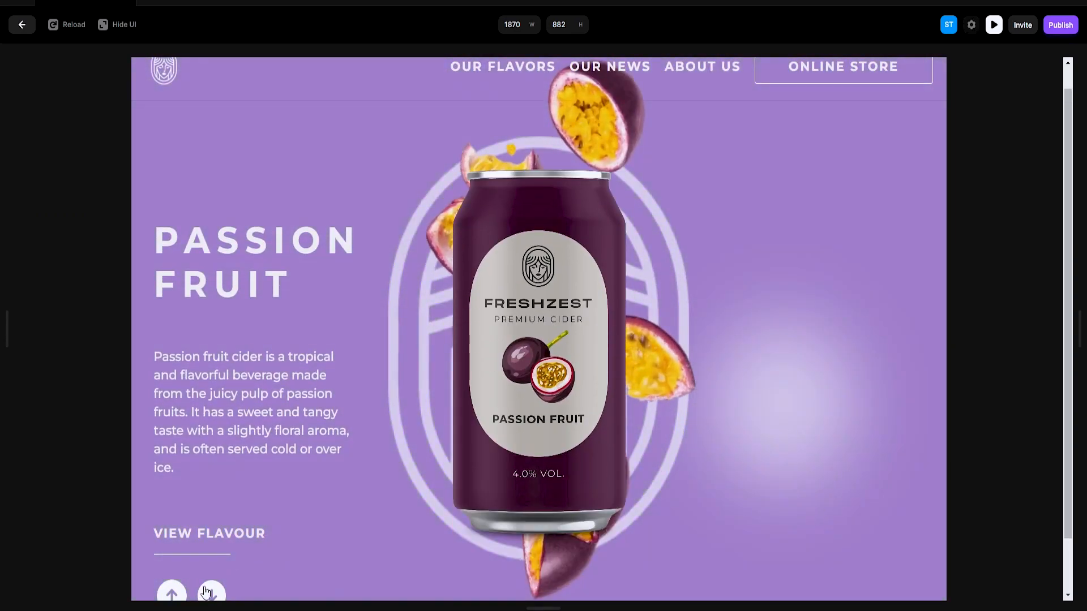
pyautogui.click(205, 592)
pyautogui.scroll(1, 345, 467)
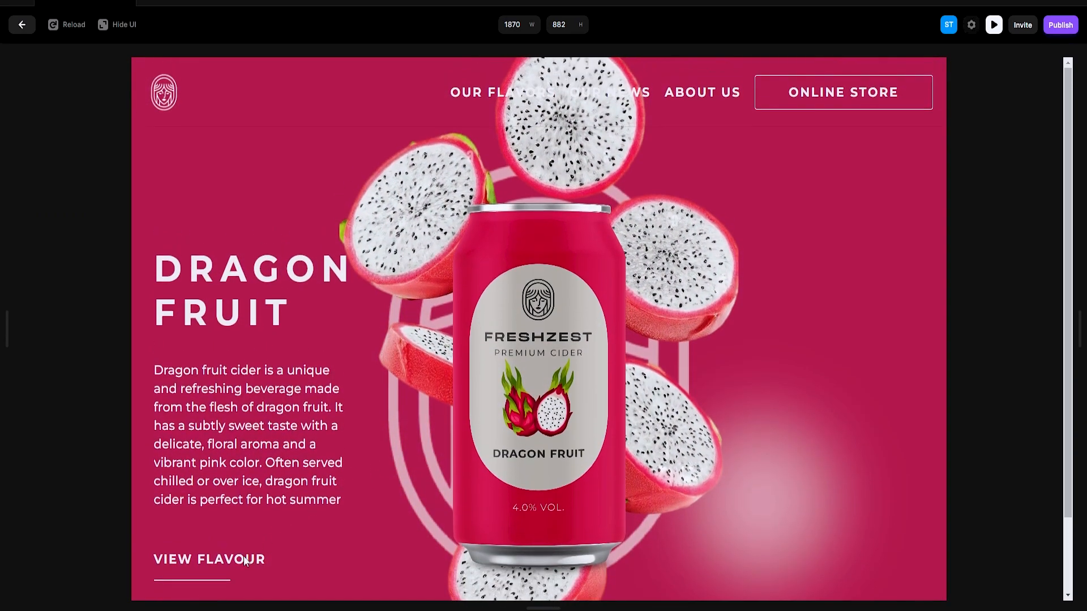
pyautogui.scroll(-1, 244, 561)
pyautogui.click(211, 560)
pyautogui.scroll(1, 401, 440)
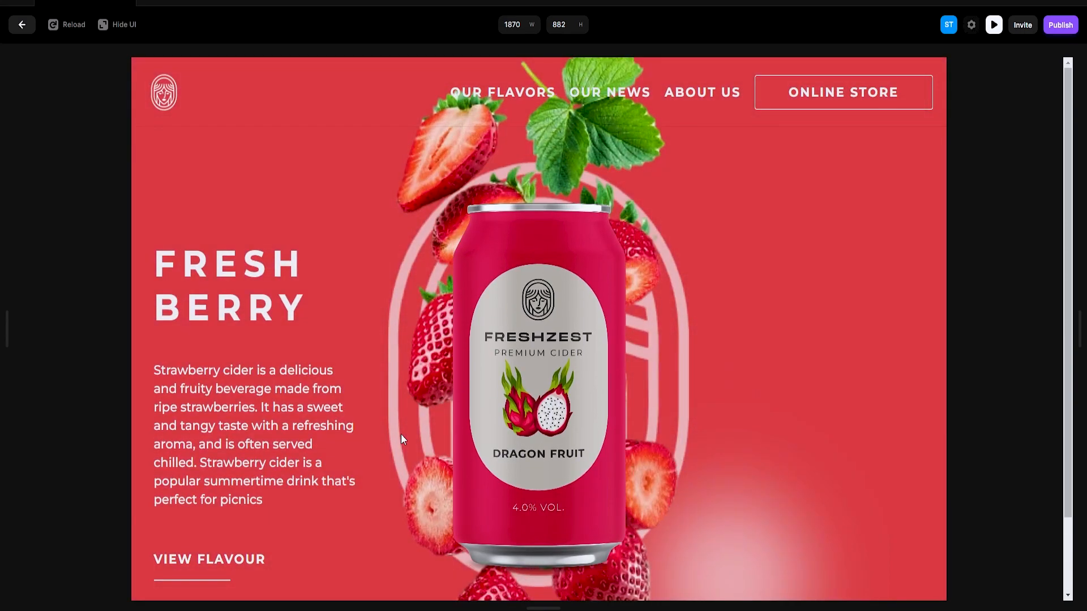
pyautogui.click(22, 24)
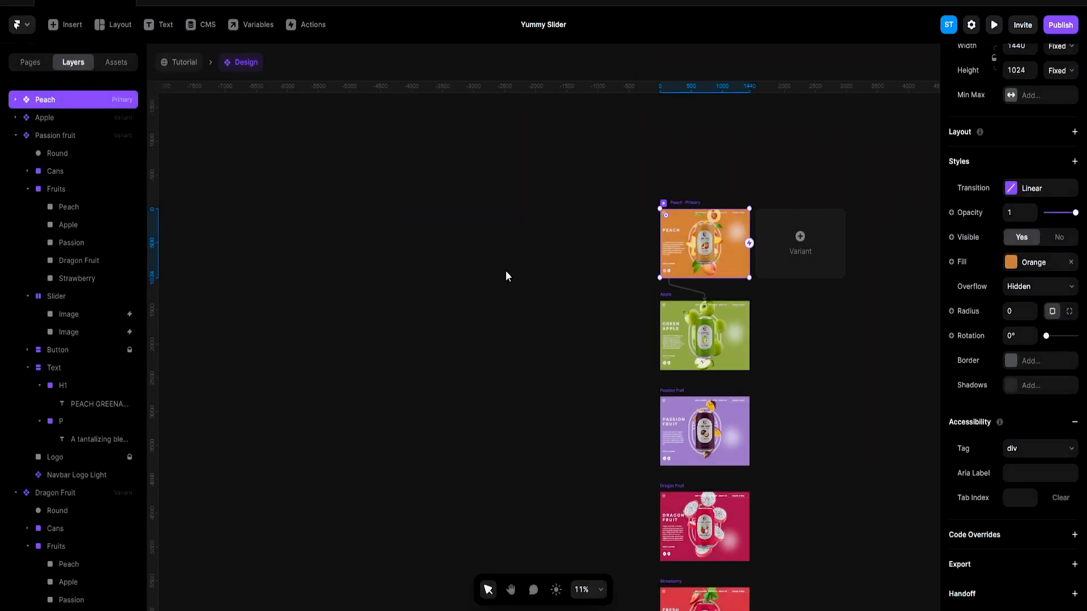
# Move all five can images in the Strawberry variant up together until the Strawberry can sits centred in the frame
pyautogui.scroll(-3, 736, 430)
pyautogui.scroll(5, 662, 351)
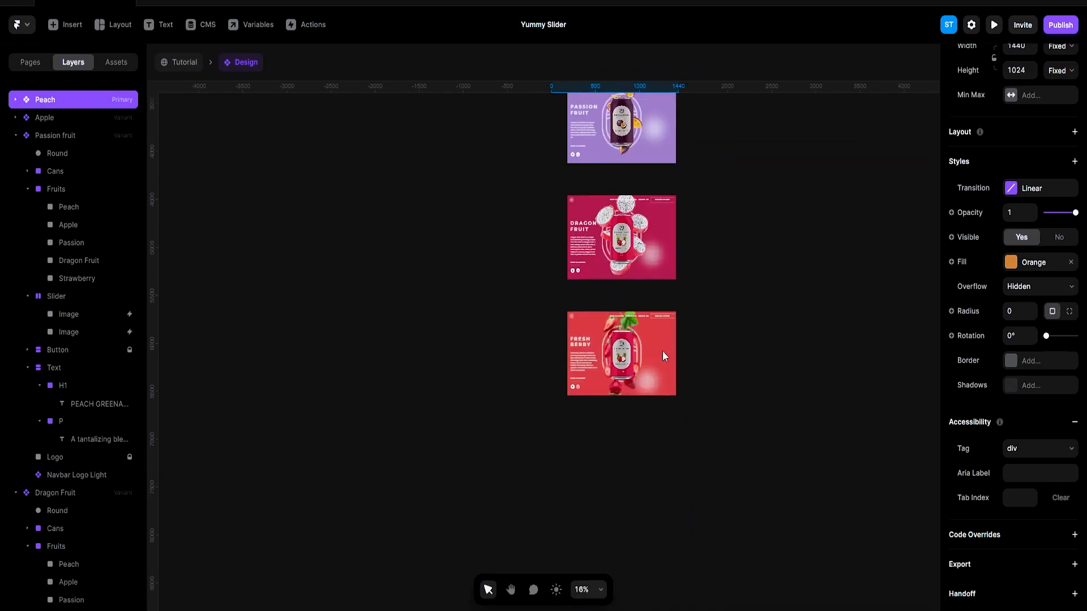
pyautogui.click(595, 355)
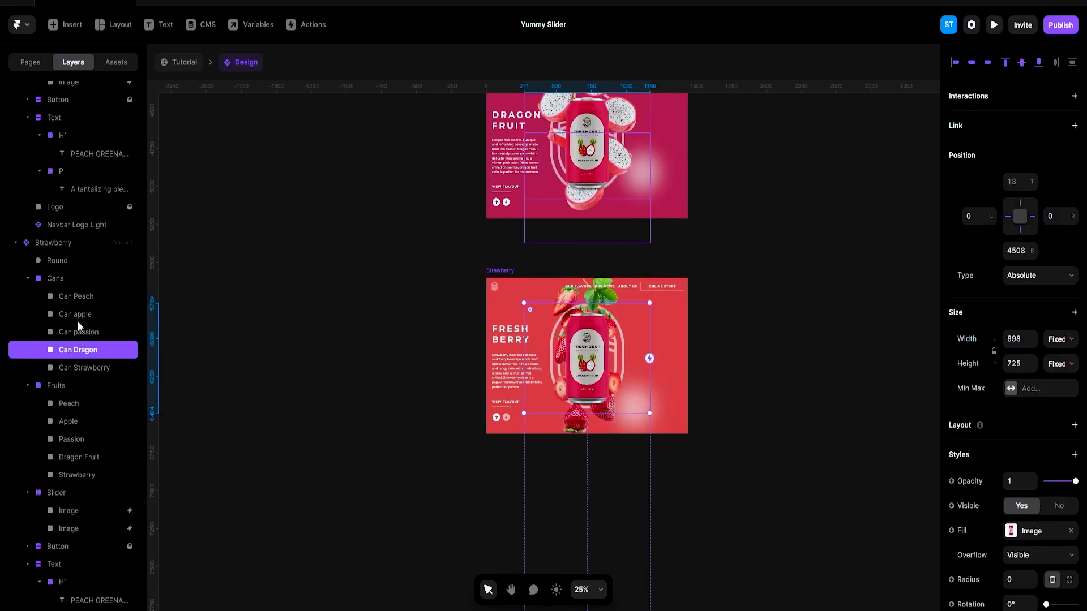
pyautogui.click(78, 296)
pyautogui.keyDown('shift'); pyautogui.click(97, 368); pyautogui.keyUp('shift')
pyautogui.hotkey('shift', 'Up')
pyautogui.hotkey('shift', 'Up')
pyautogui.hotkey('shift', 'Up')
pyautogui.hotkey('shift', 'Up')
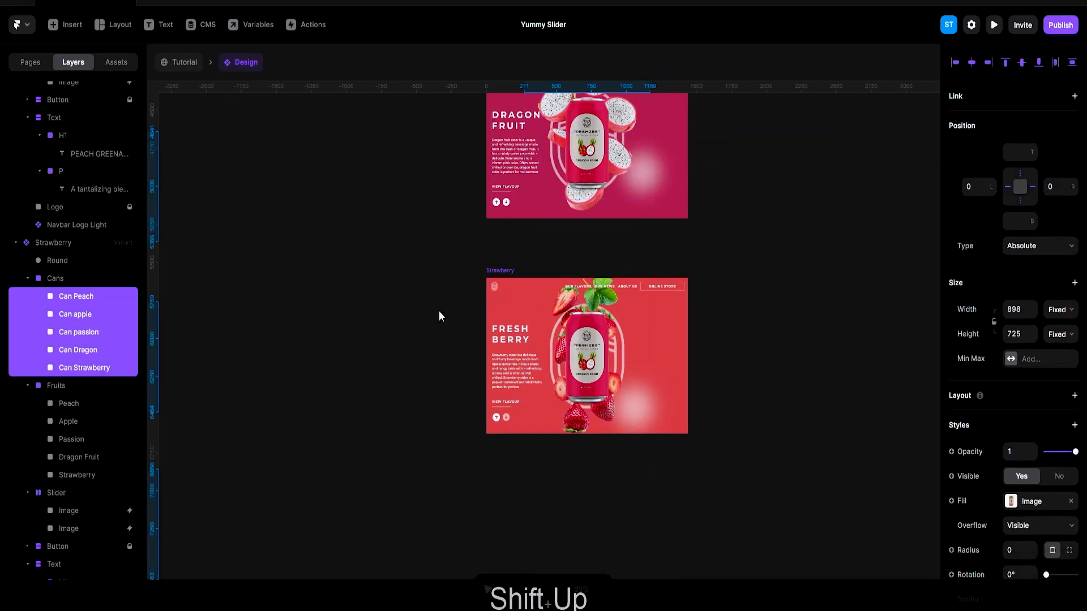
pyautogui.hotkey('shift', 'Up')
pyautogui.hotkey('shift', 'Up')
pyautogui.hotkey('shift', 'Up')
pyautogui.hotkey('shift', 'Up')
pyautogui.hotkey('shift', 'Up')
pyautogui.hotkey('shift', 'Up')
pyautogui.hotkey('shift', 'Up')
pyautogui.hotkey('shift', 'Up')
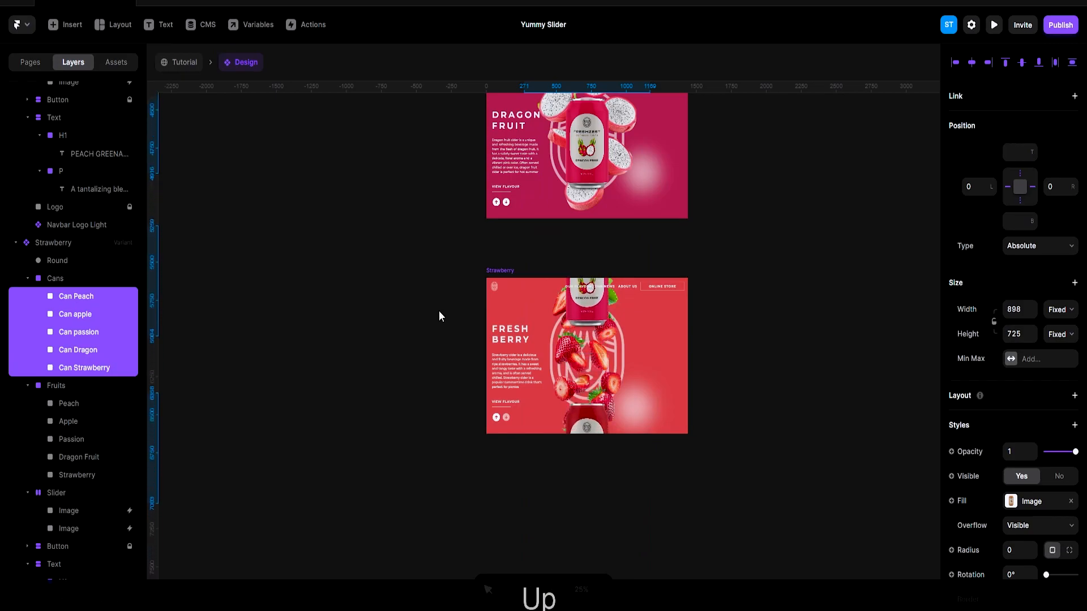
pyautogui.hotkey('shift', 'Up')
pyautogui.hotkey('shift', 'Up')
pyautogui.hotkey('shift', 'Up')
pyautogui.hotkey('shift', 'Up')
pyautogui.hotkey('shift', 'Up')
pyautogui.hotkey('shift', 'Up')
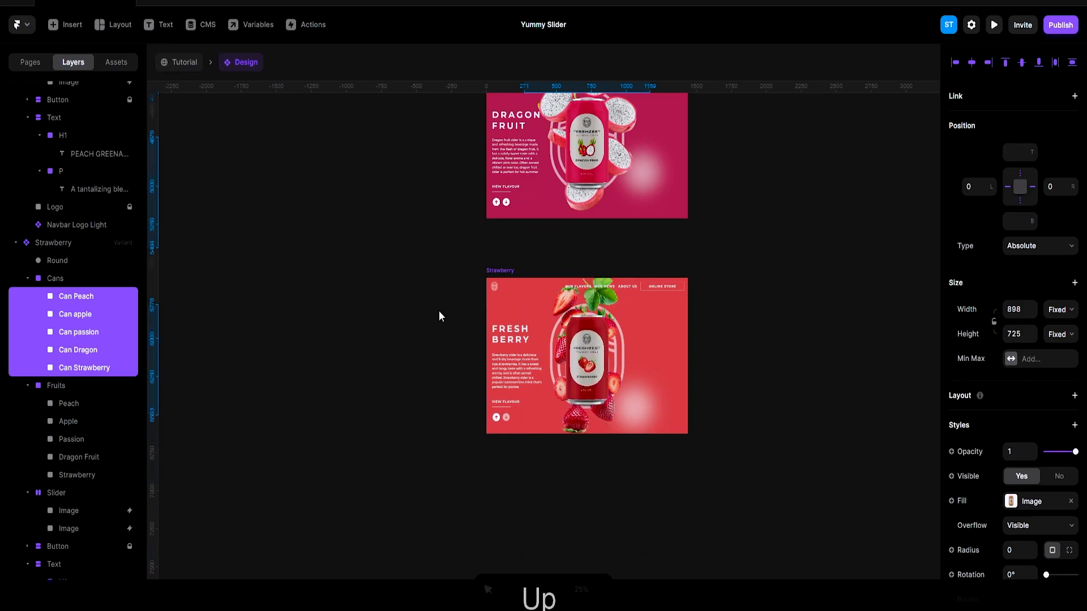
# Preview the Strawberry variant, check its up-arrow transition to Dragon Fruit, and return to the editor
pyautogui.click(506, 272)
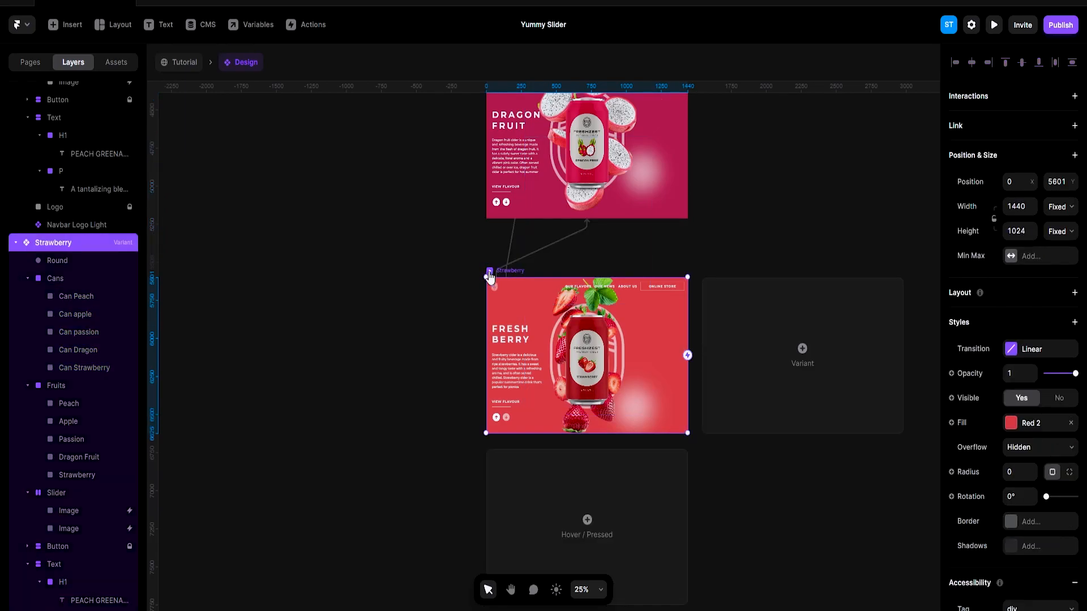
pyautogui.click(490, 272)
pyautogui.scroll(-2, 317, 425)
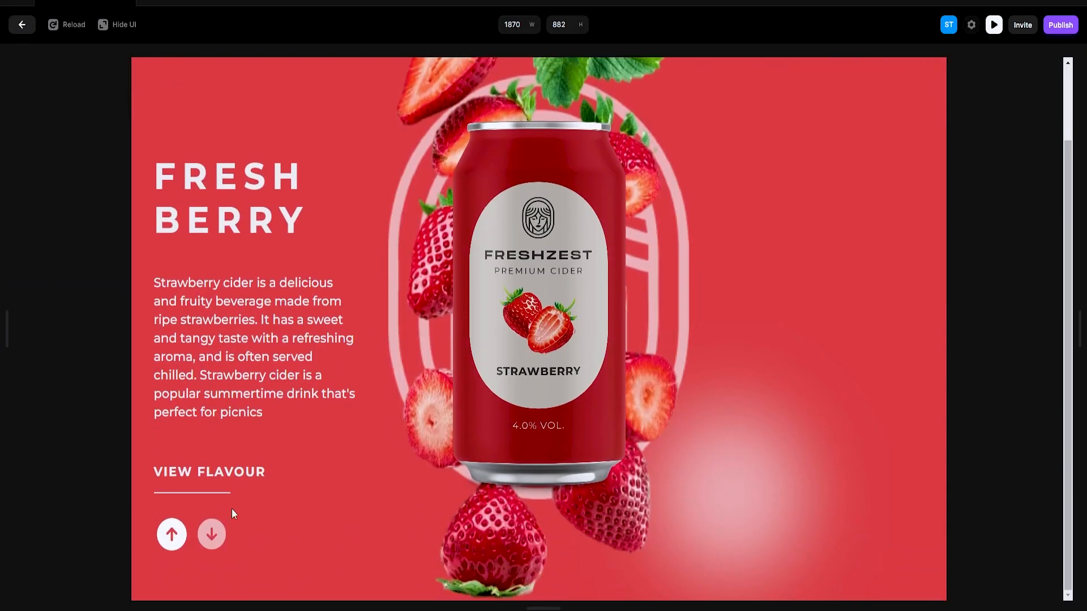
pyautogui.click(181, 535)
pyautogui.scroll(1, 187, 429)
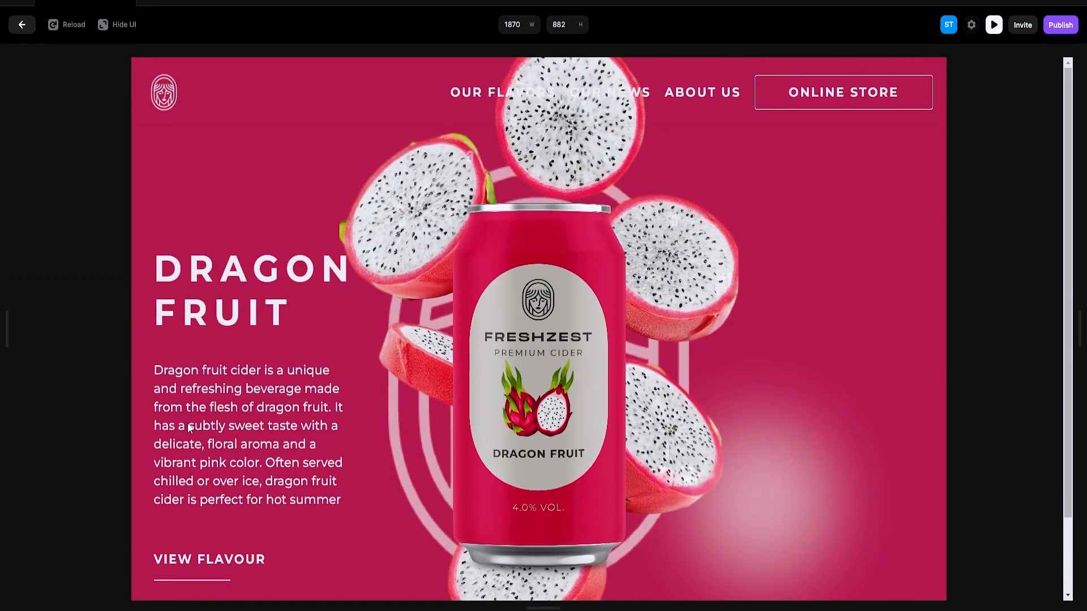
pyautogui.click(22, 24)
# Group the Slider arrows and the View Flavour button of the Peach variant into one frame
pyautogui.scroll(-5, 577, 164)
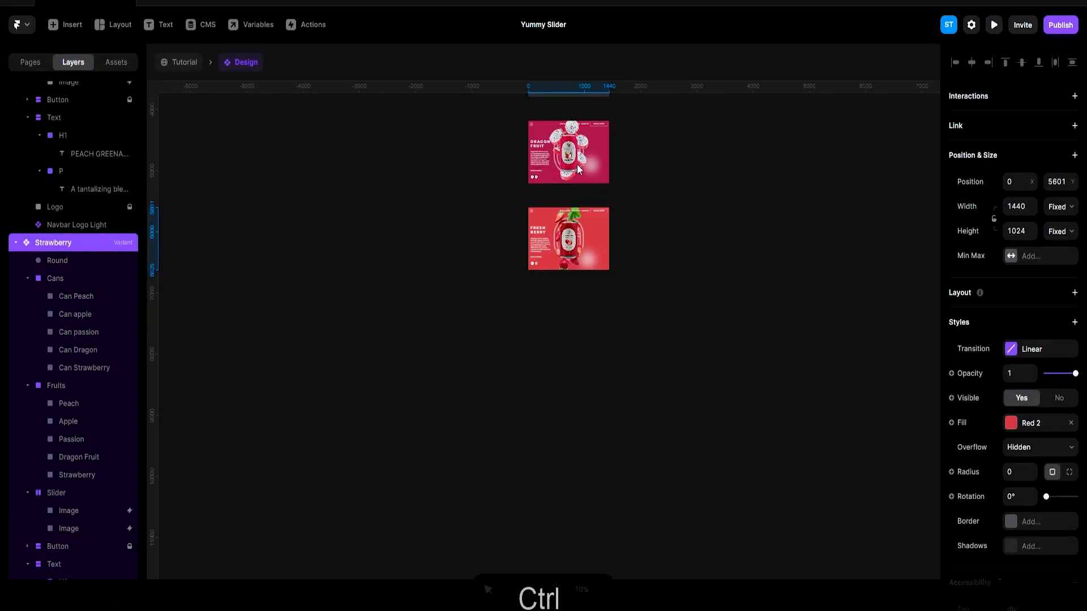
pyautogui.scroll(2, 578, 167)
pyautogui.scroll(5, 542, 274)
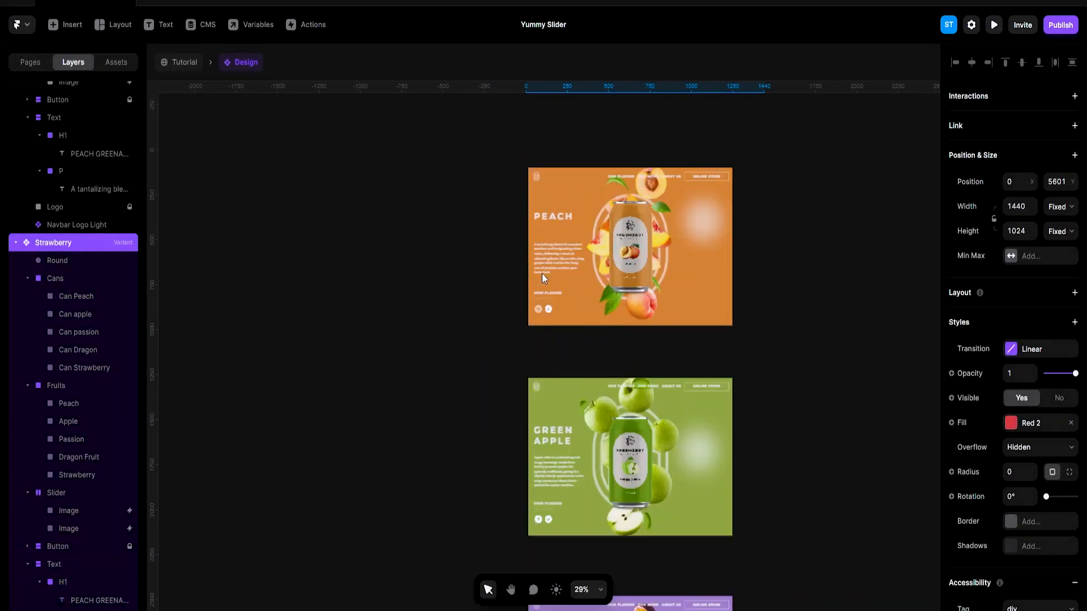
pyautogui.click(548, 370)
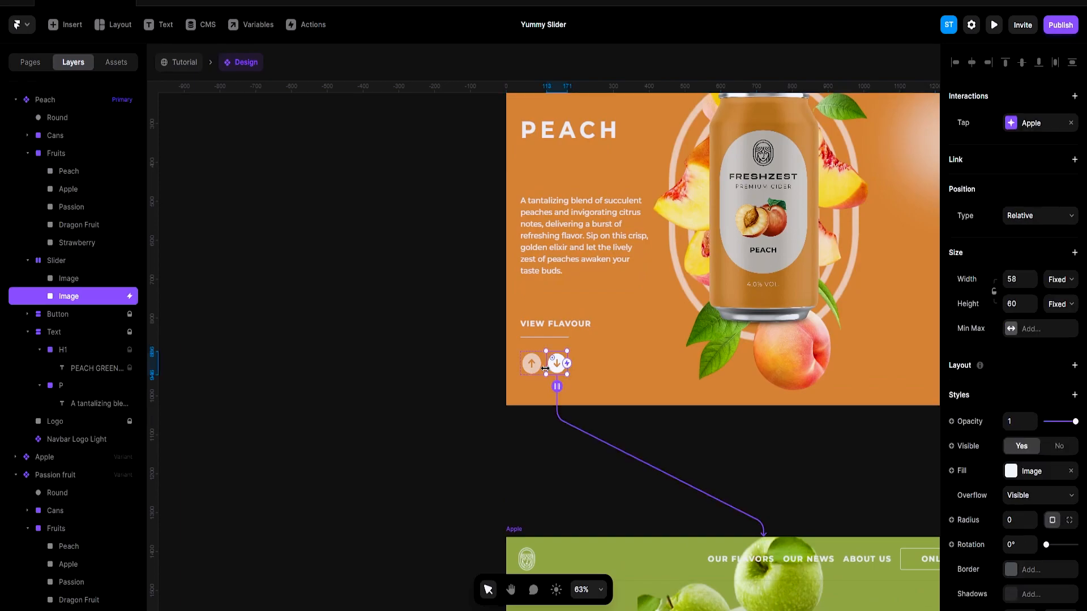
pyautogui.click(538, 364)
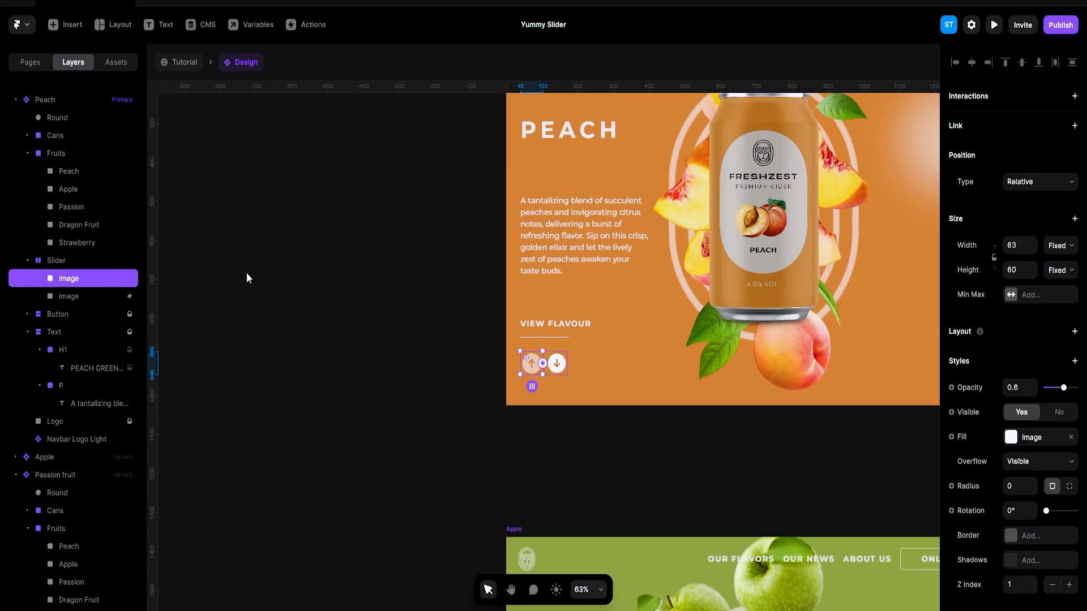
pyautogui.click(40, 261)
pyautogui.click(27, 260)
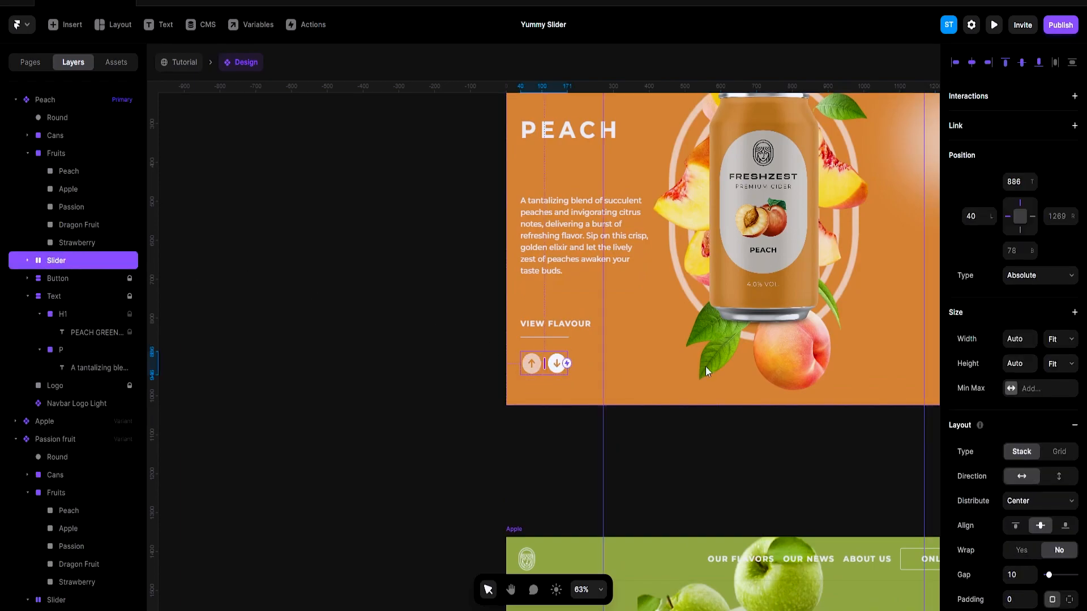
pyautogui.click(27, 154)
pyautogui.click(128, 194)
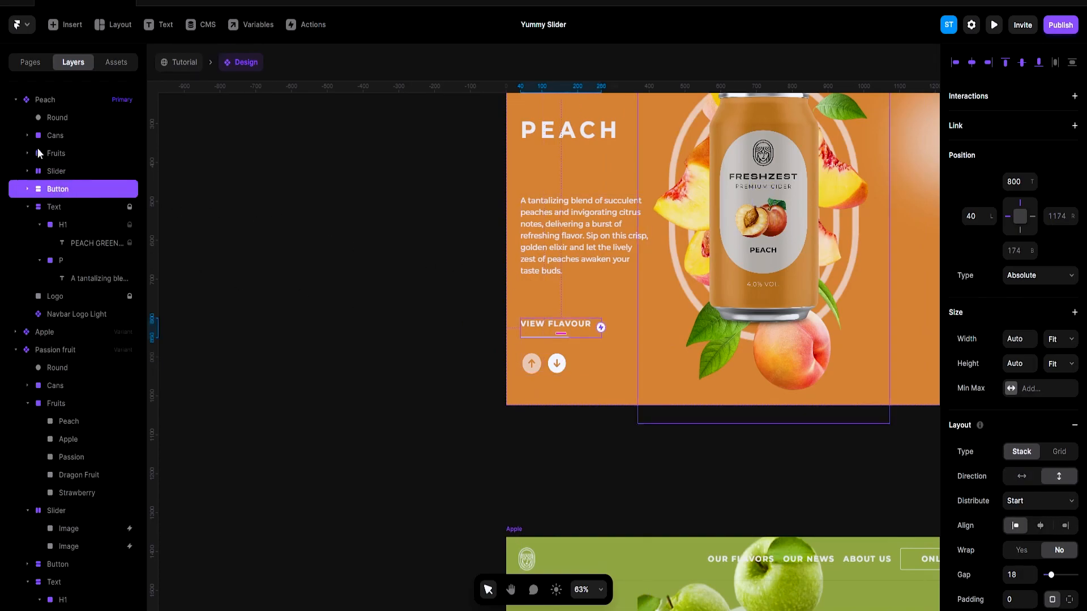
pyautogui.keyDown('shift'); pyautogui.click(66, 170); pyautogui.keyUp('shift')
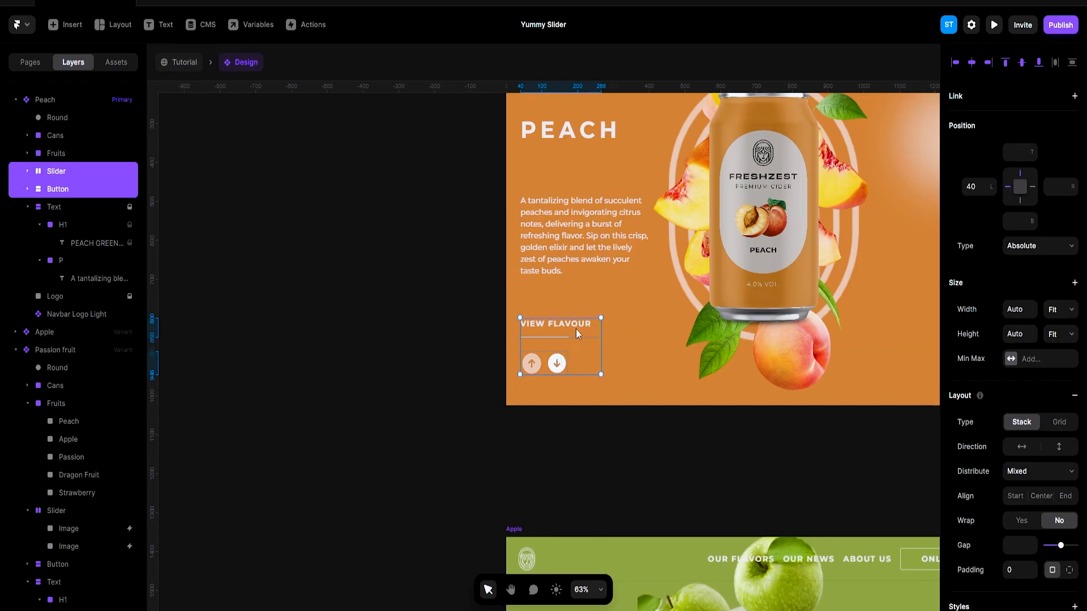
pyautogui.hotkey('ctrl', 'alt', 'g')
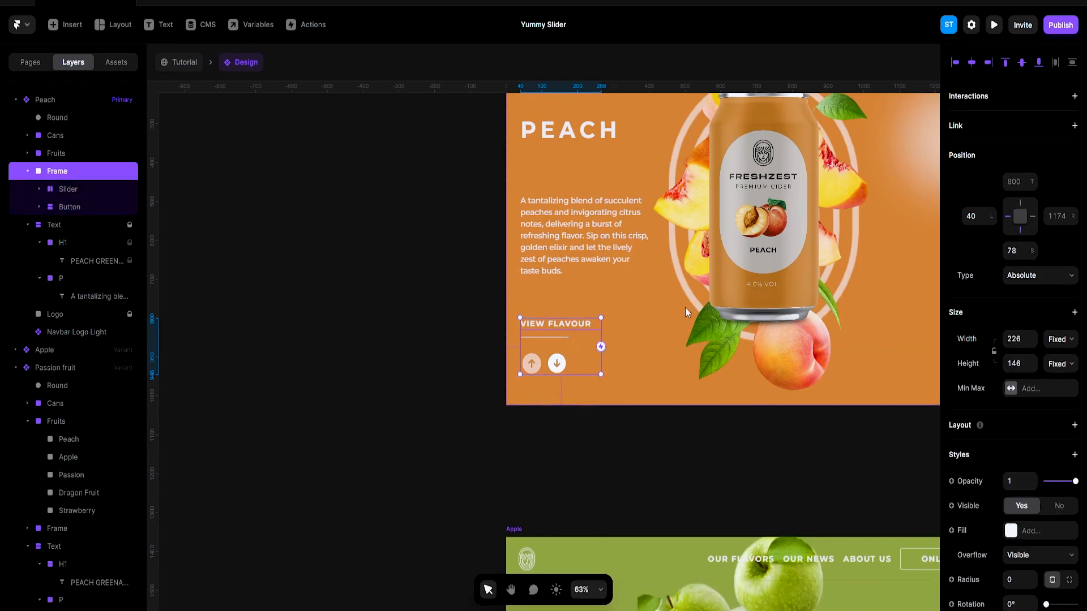
# Turn the new frame into a vertical stack with a gap of 40 and left-aligned contents
pyautogui.click(1075, 426)
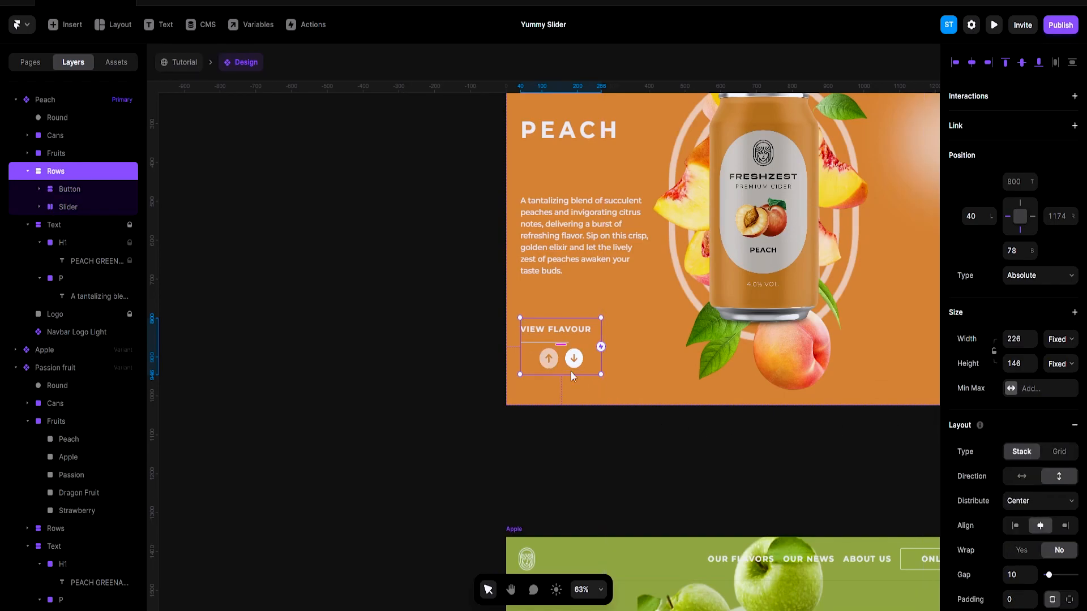
pyautogui.scroll(-3, 984, 486)
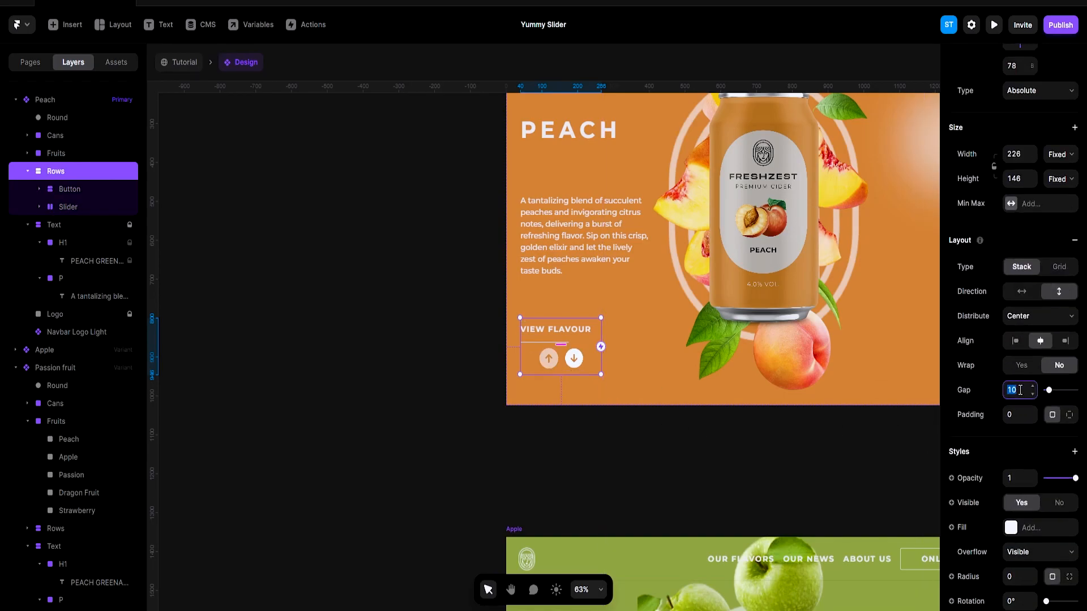
pyautogui.write('40')
pyautogui.press('Return')
pyautogui.click(1022, 343)
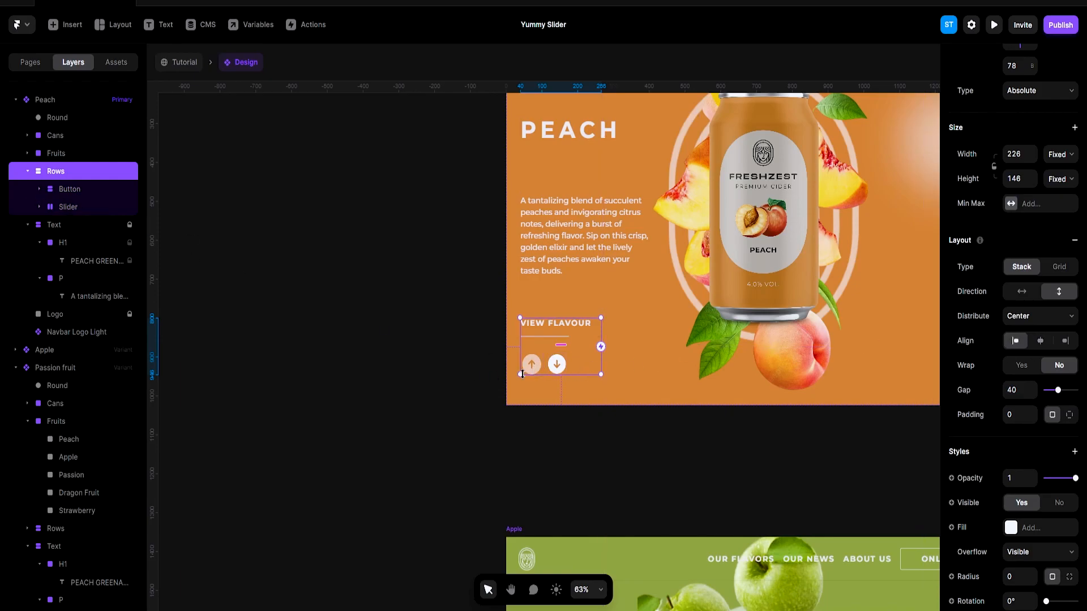
# Reorder the stack in the Peach variant so the Slider arrows sit above the View Flavour button
pyautogui.click(546, 369)
pyautogui.press('Up')
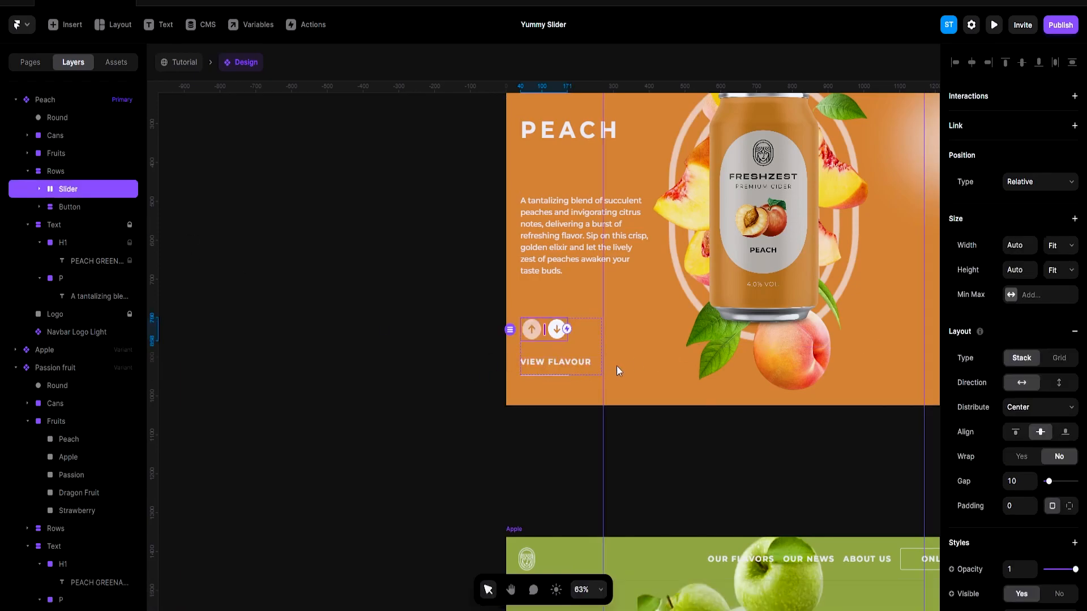
pyautogui.click(626, 294)
# Preview the slider from the Peach variant, step down to Strawberry and back up to Passion Fruit, and return to the editor
pyautogui.scroll(-3, 626, 294)
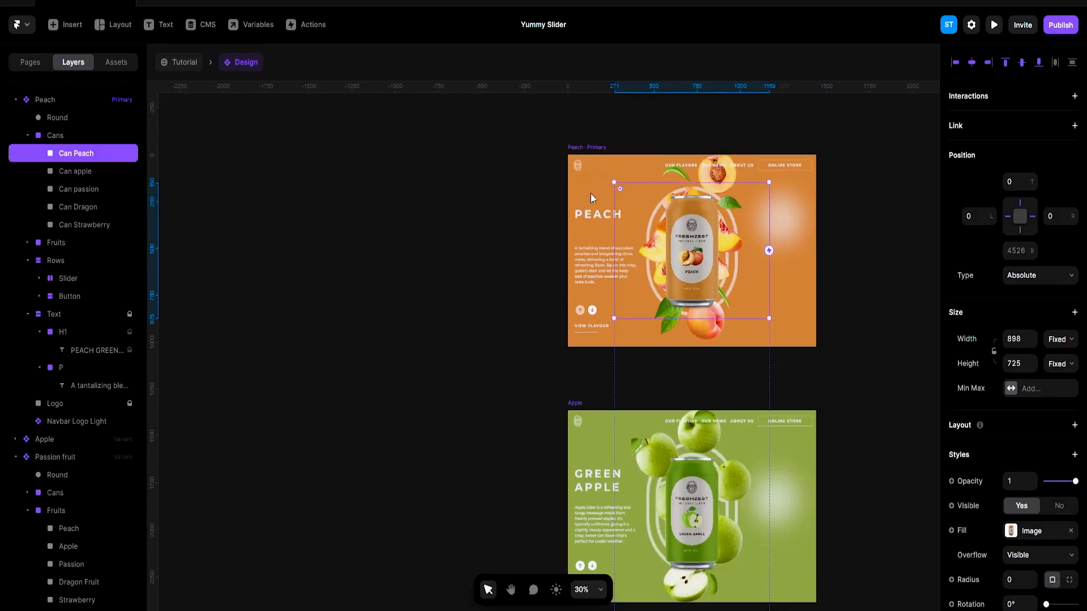
pyautogui.click(569, 140)
pyautogui.click(569, 145)
pyautogui.hotkey('ctrl', 'p')
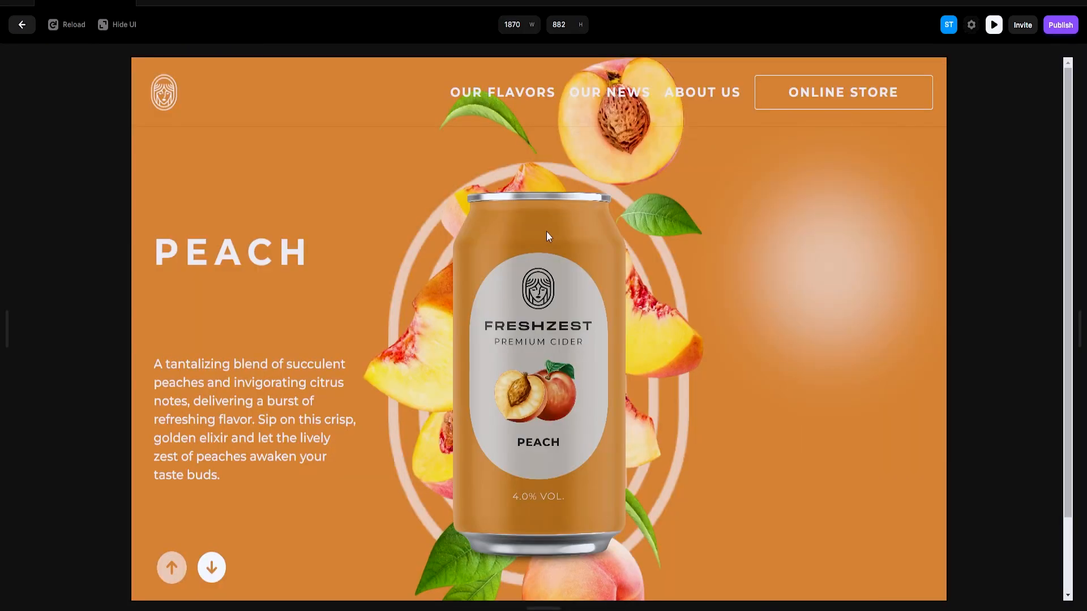
pyautogui.click(220, 569)
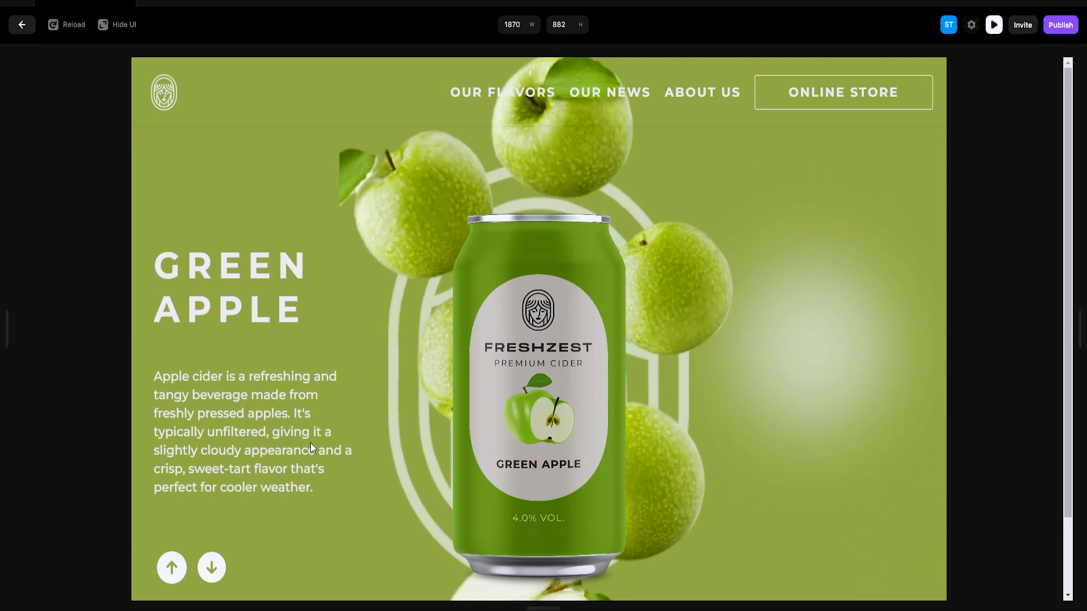
pyautogui.click(212, 568)
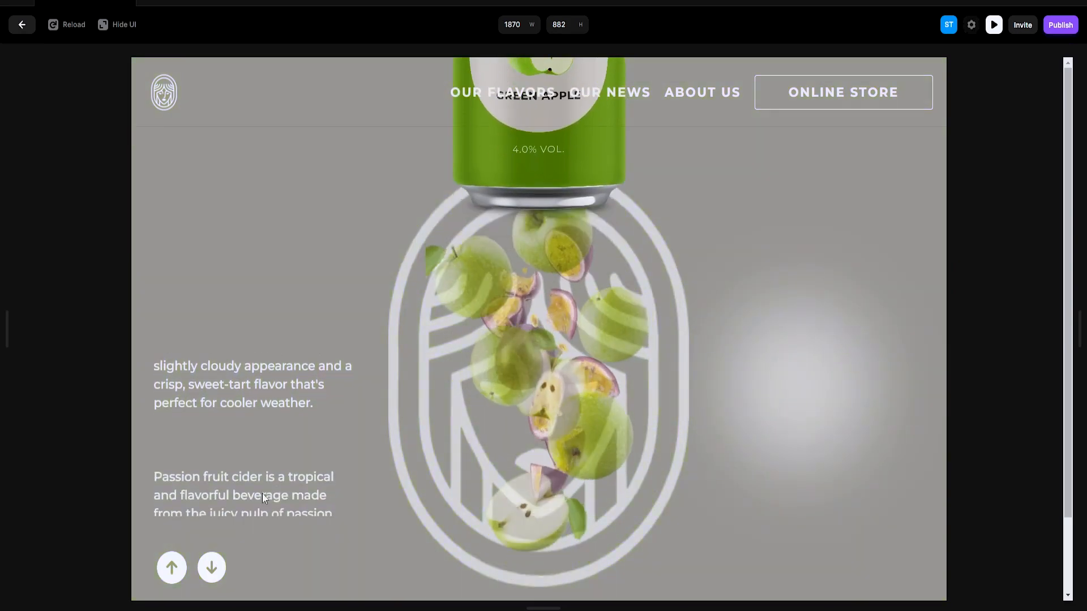
pyautogui.click(213, 568)
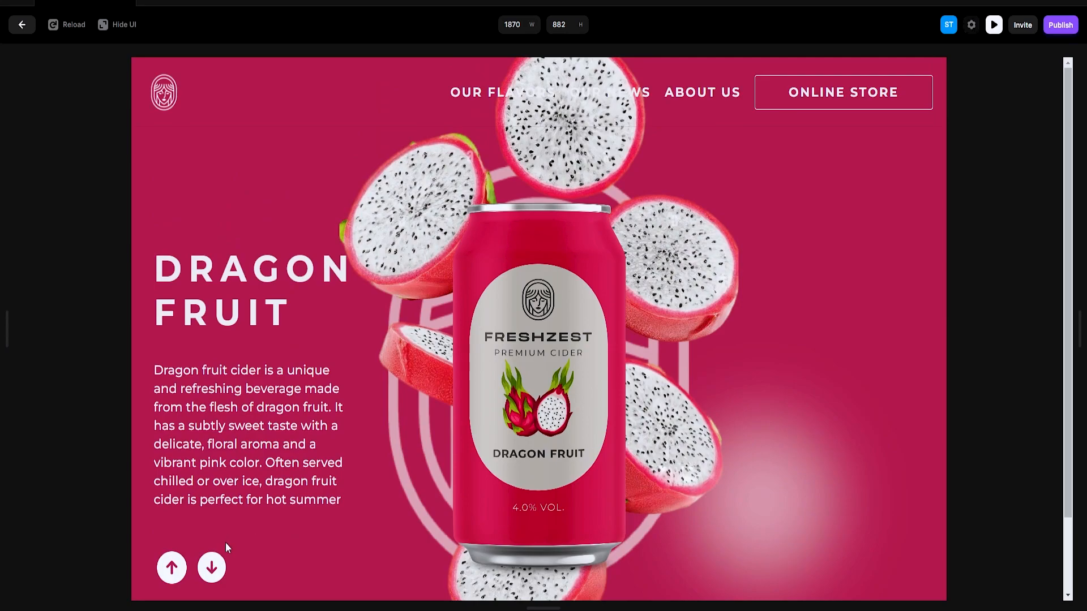
pyautogui.click(212, 566)
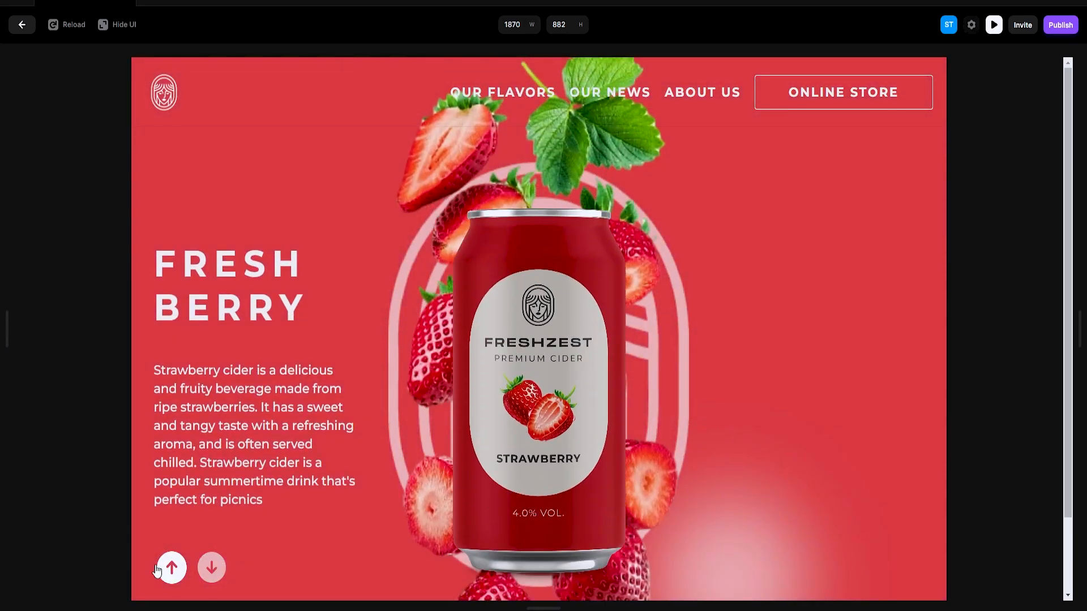
pyautogui.click(159, 569)
pyautogui.click(162, 569)
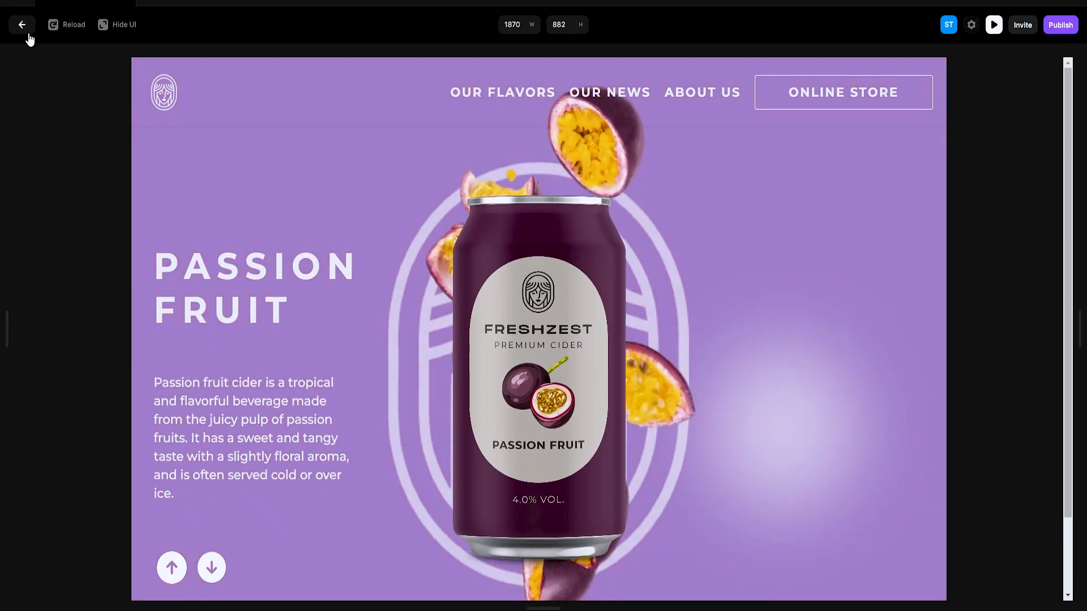
pyautogui.click(24, 26)
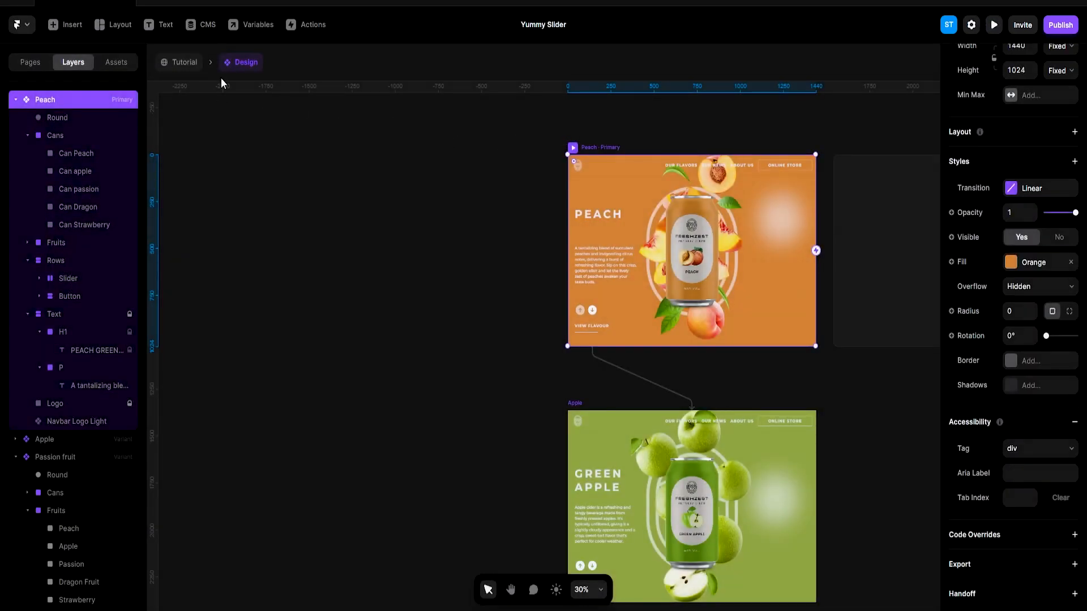
# Publish the project from the Tutorial page and connect the free Framer subdomain yummyslider.framer.website
pyautogui.click(198, 64)
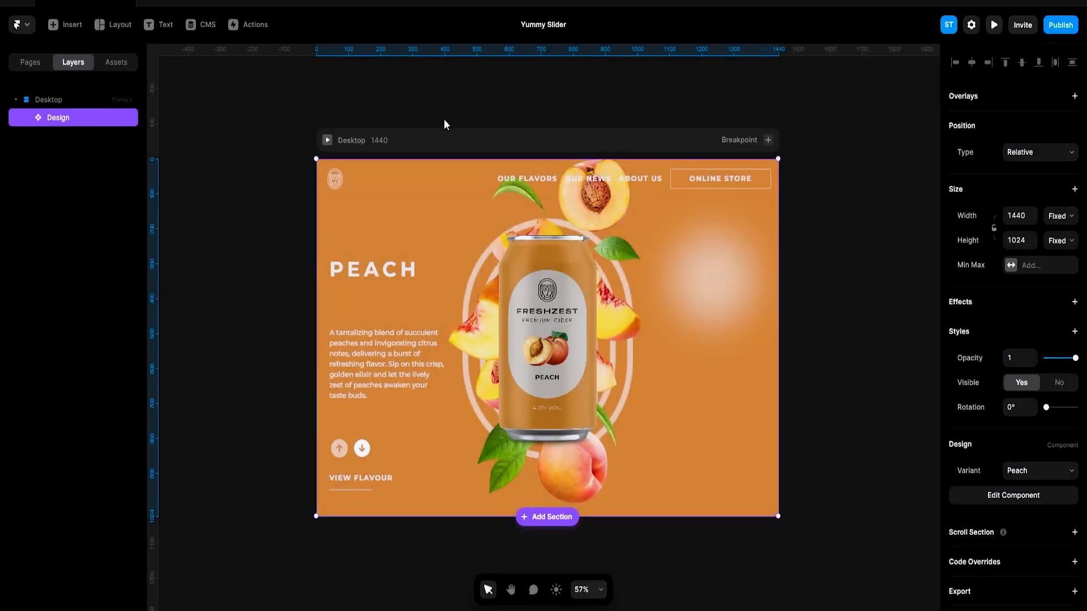
pyautogui.click(1056, 28)
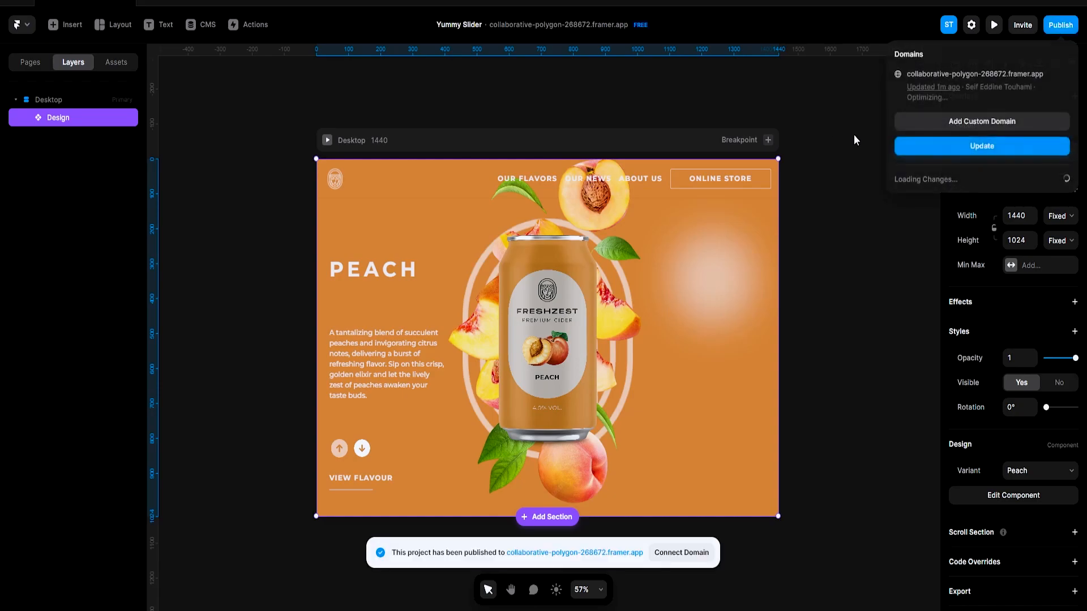
pyautogui.click(988, 122)
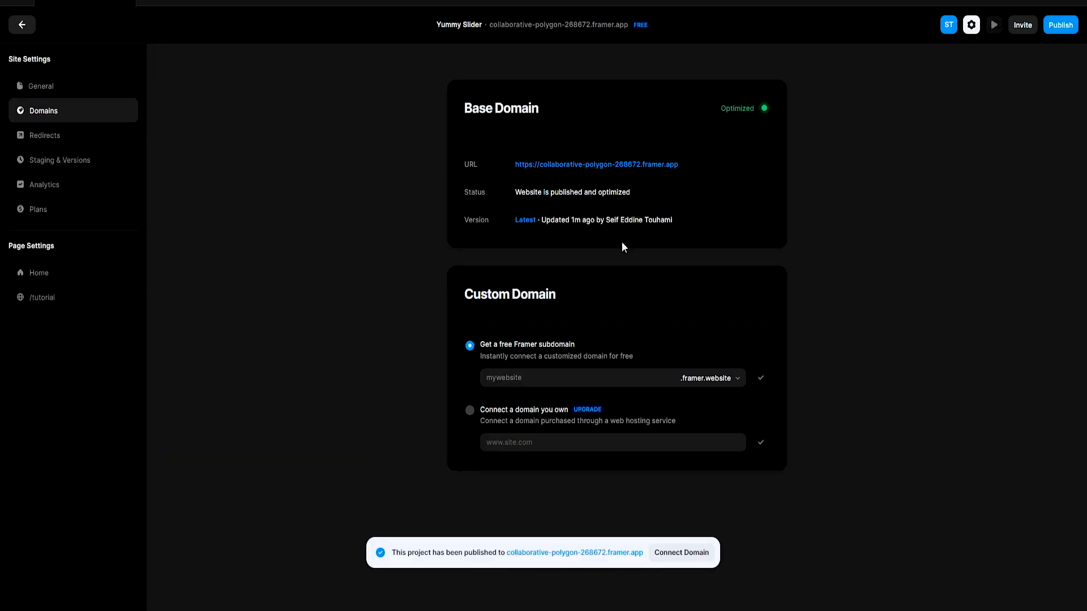
pyautogui.click(576, 377)
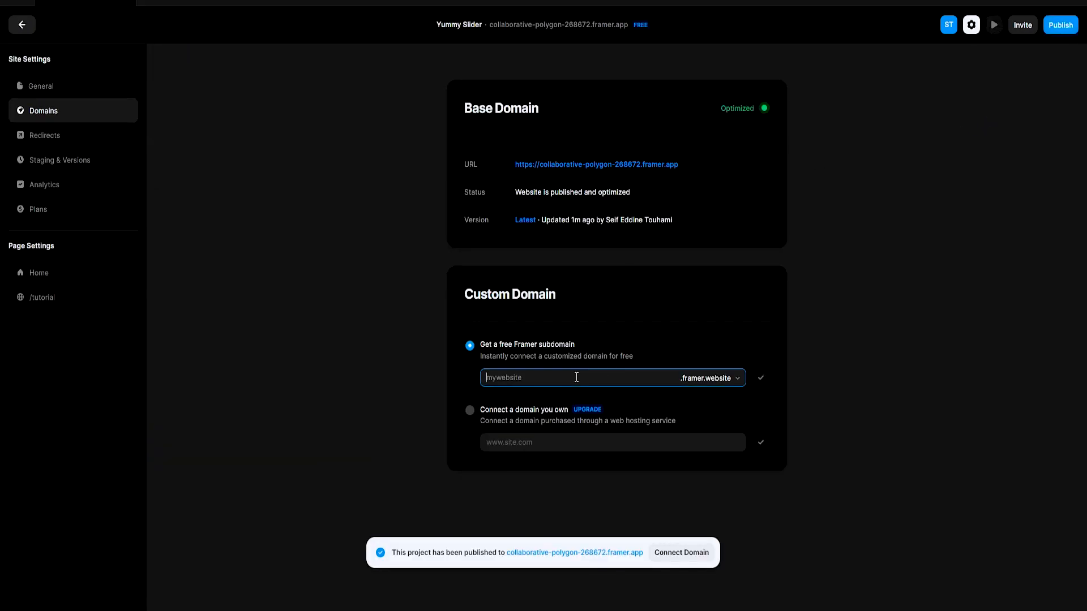
pyautogui.write('yummyslider')
pyautogui.press('Return')
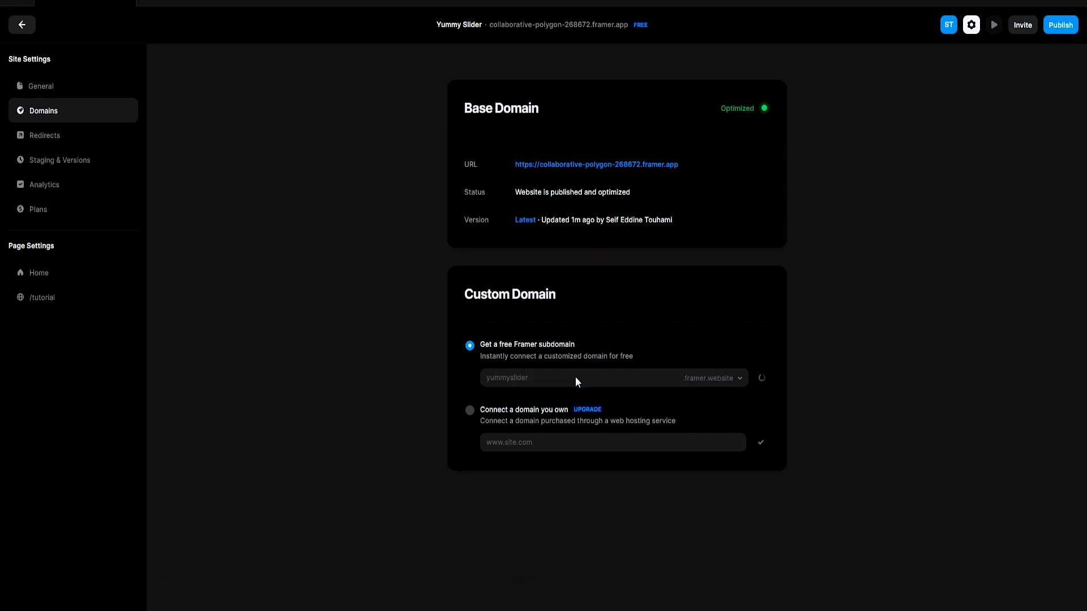
pyautogui.click(29, 26)
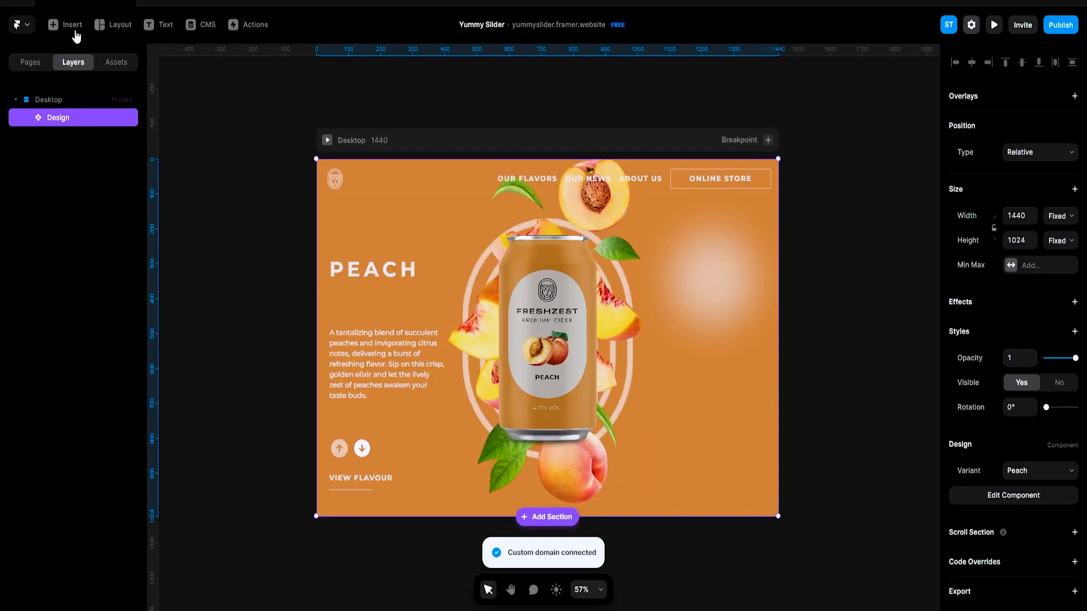
# Open the published site yummyslider.framer.website in the browser and check the down-arrow transition to Green Apple
pyautogui.click(1060, 25)
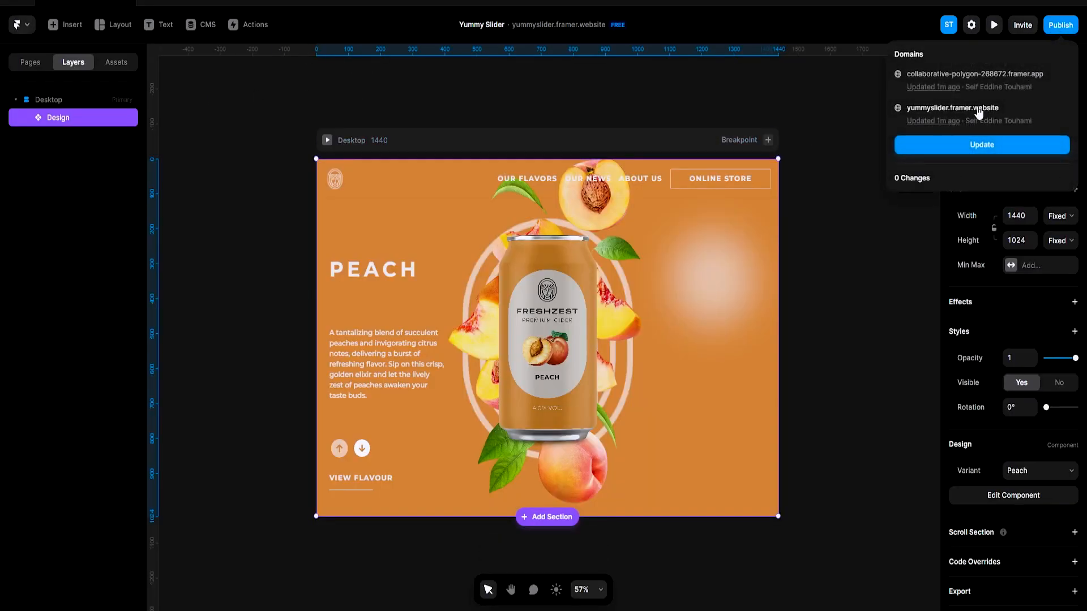
pyautogui.click(969, 108)
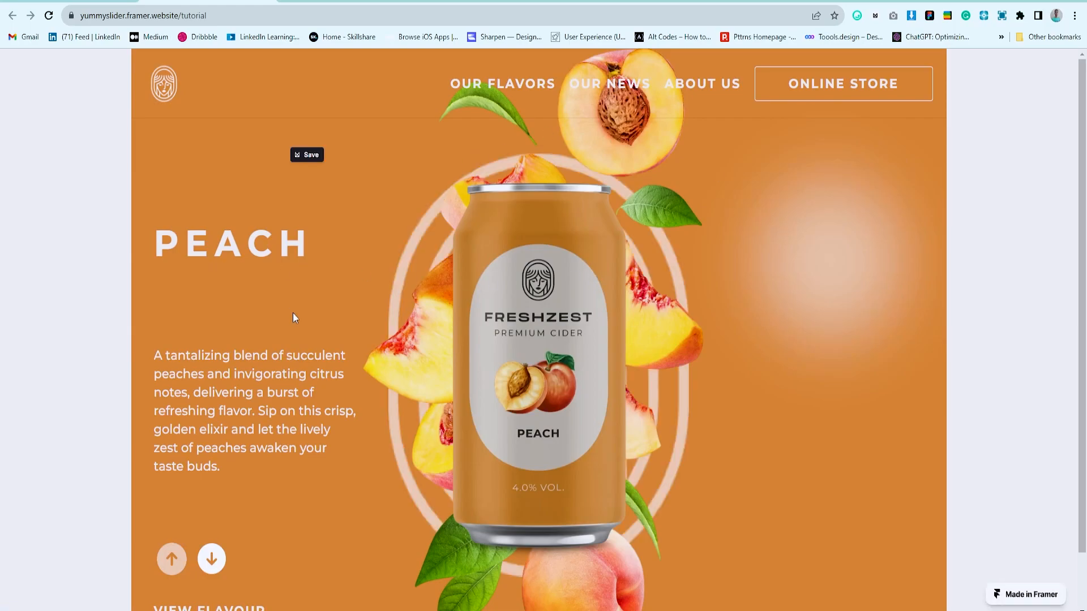
pyautogui.click(211, 577)
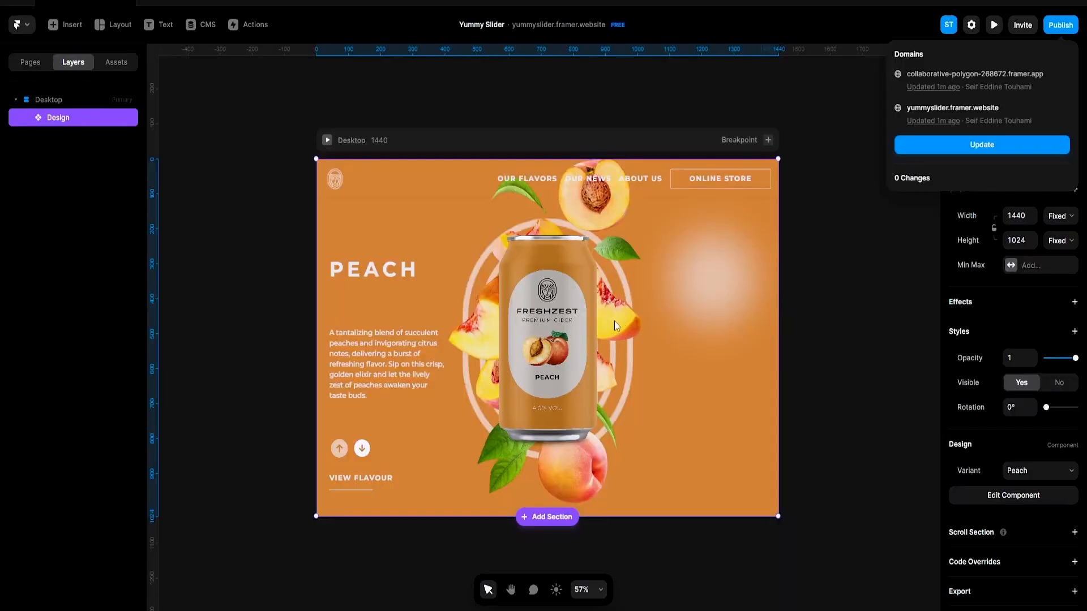
# Set the width of the Design component on the Tutorial page to Fill and publish the update
pyautogui.click(1061, 216)
pyautogui.click(1056, 252)
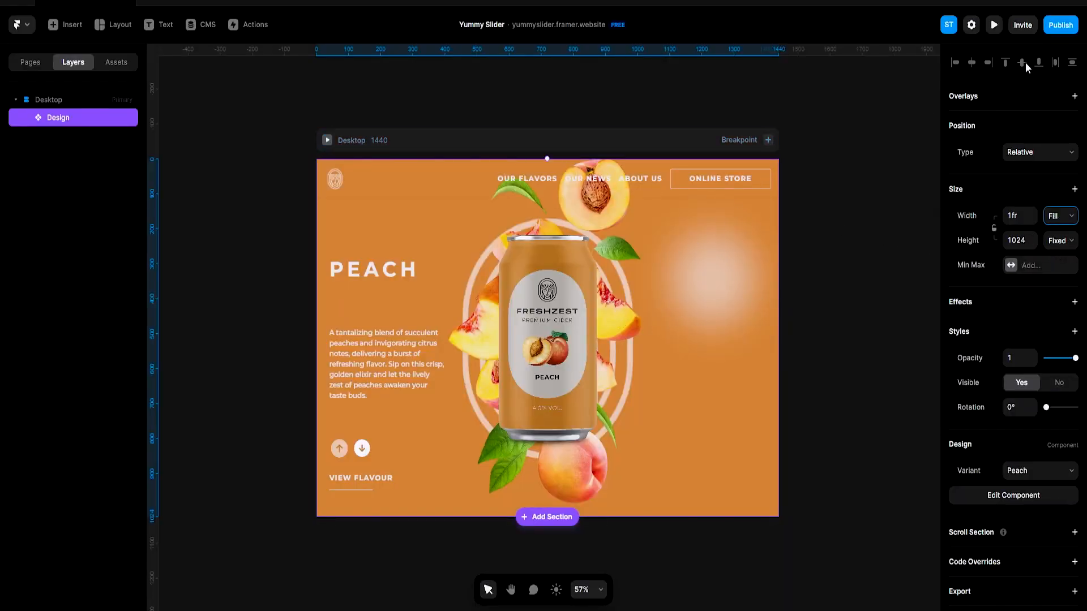
pyautogui.click(1060, 25)
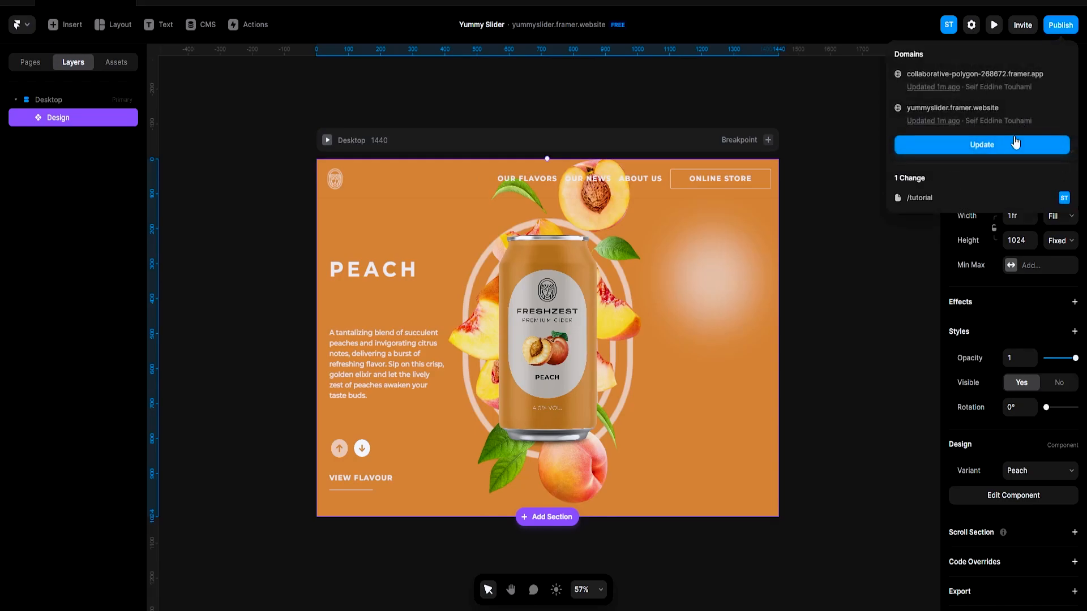
pyautogui.click(917, 145)
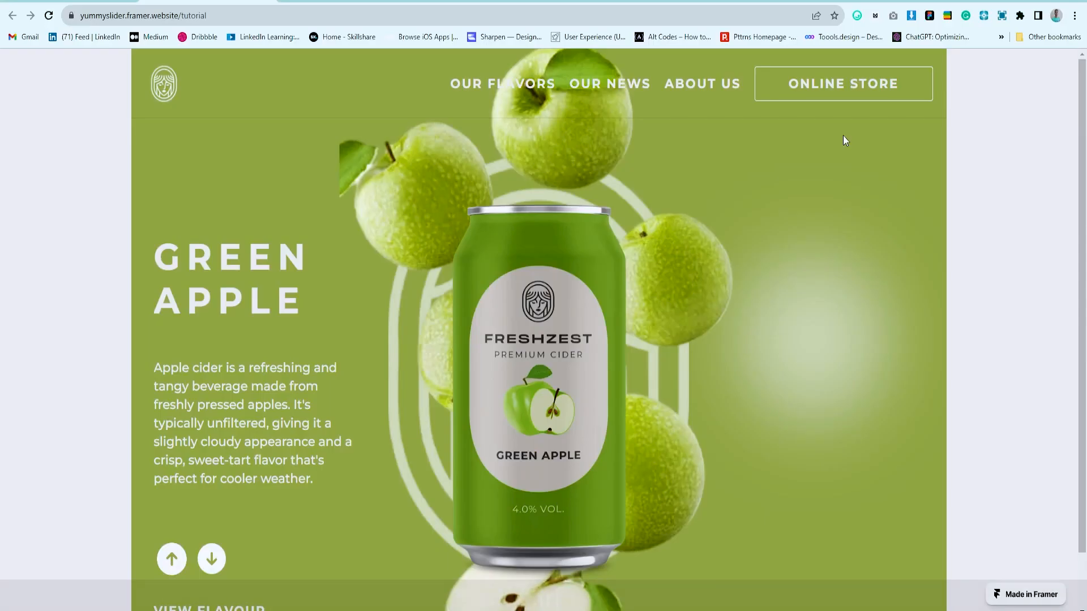
# Reload the live site and step through the flavours with the arrows to Strawberry to check the full-width layout
pyautogui.hotkey('ctrl', 'r')
pyautogui.click(89, 554)
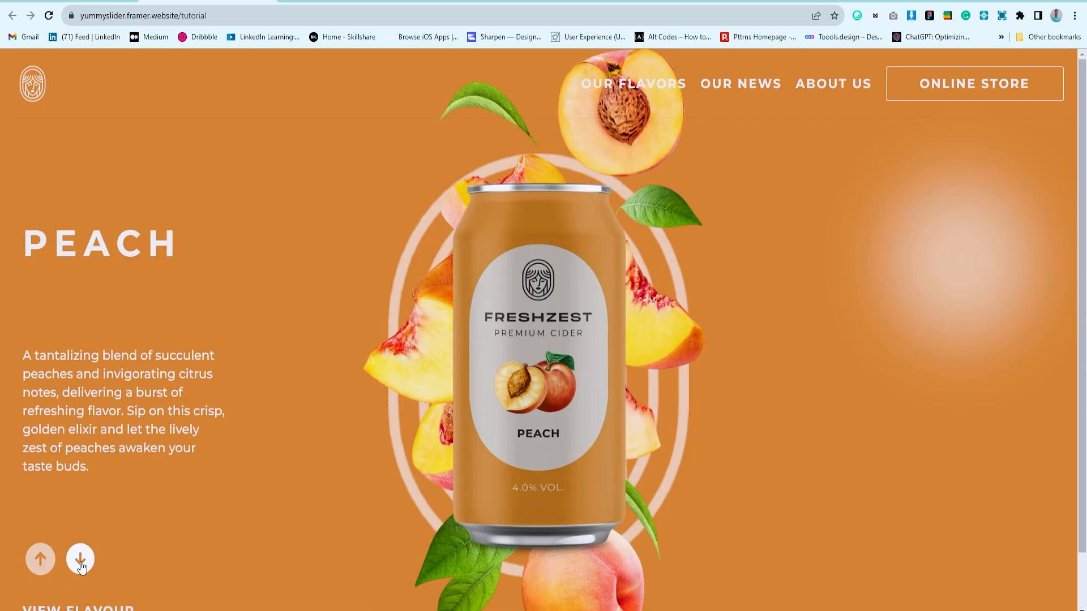
pyautogui.click(67, 566)
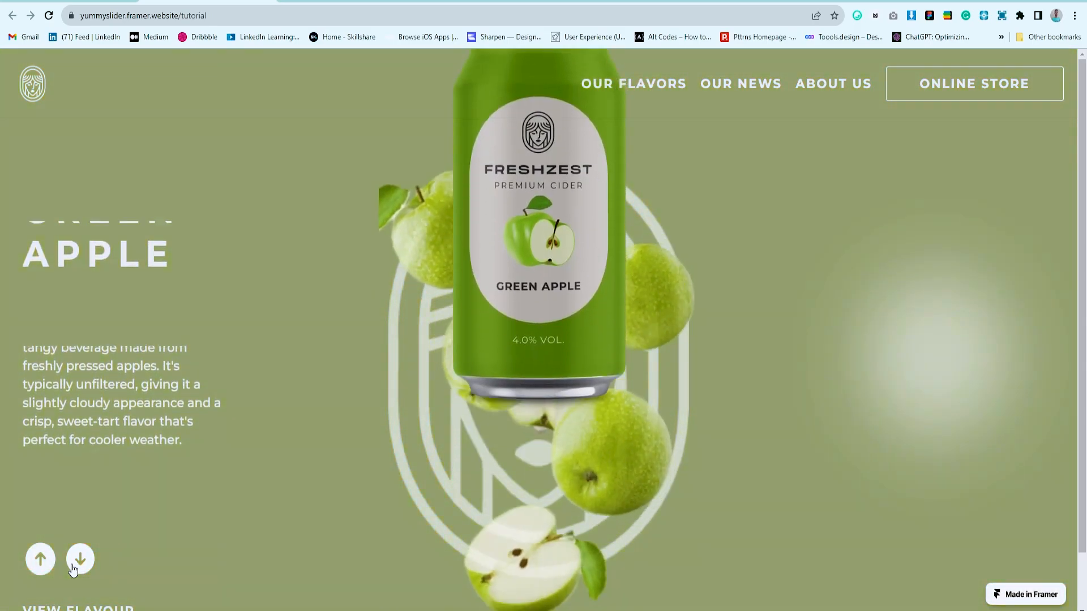
pyautogui.click(48, 565)
pyautogui.click(79, 563)
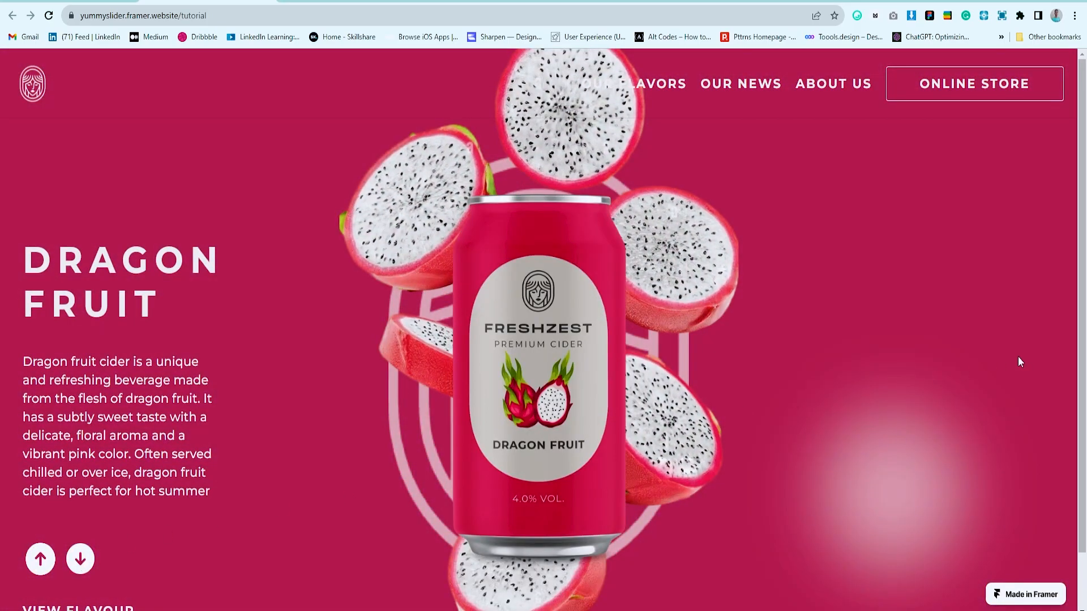
pyautogui.click(74, 562)
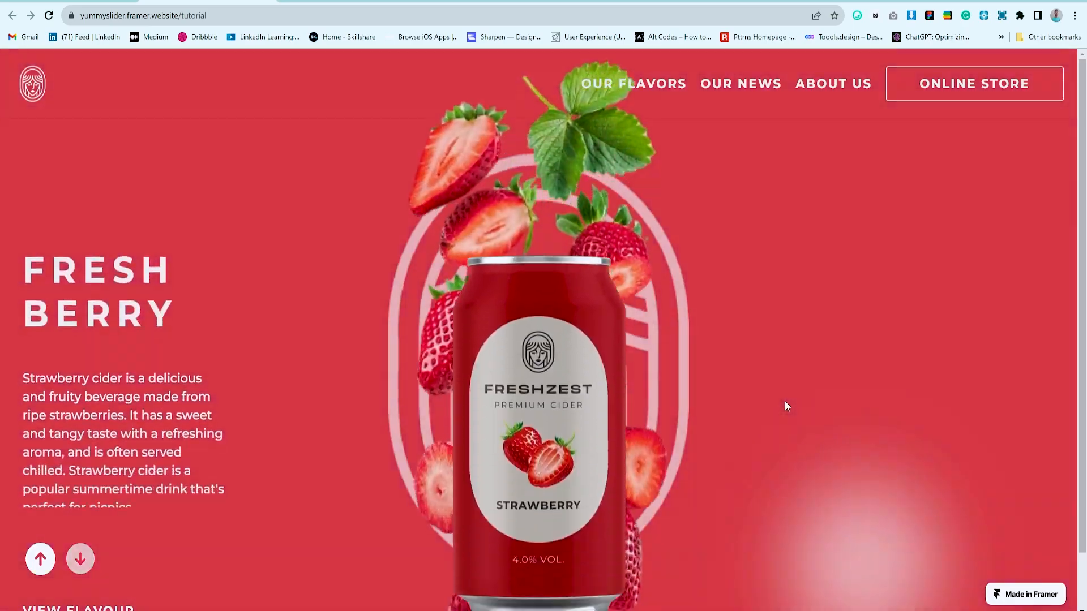